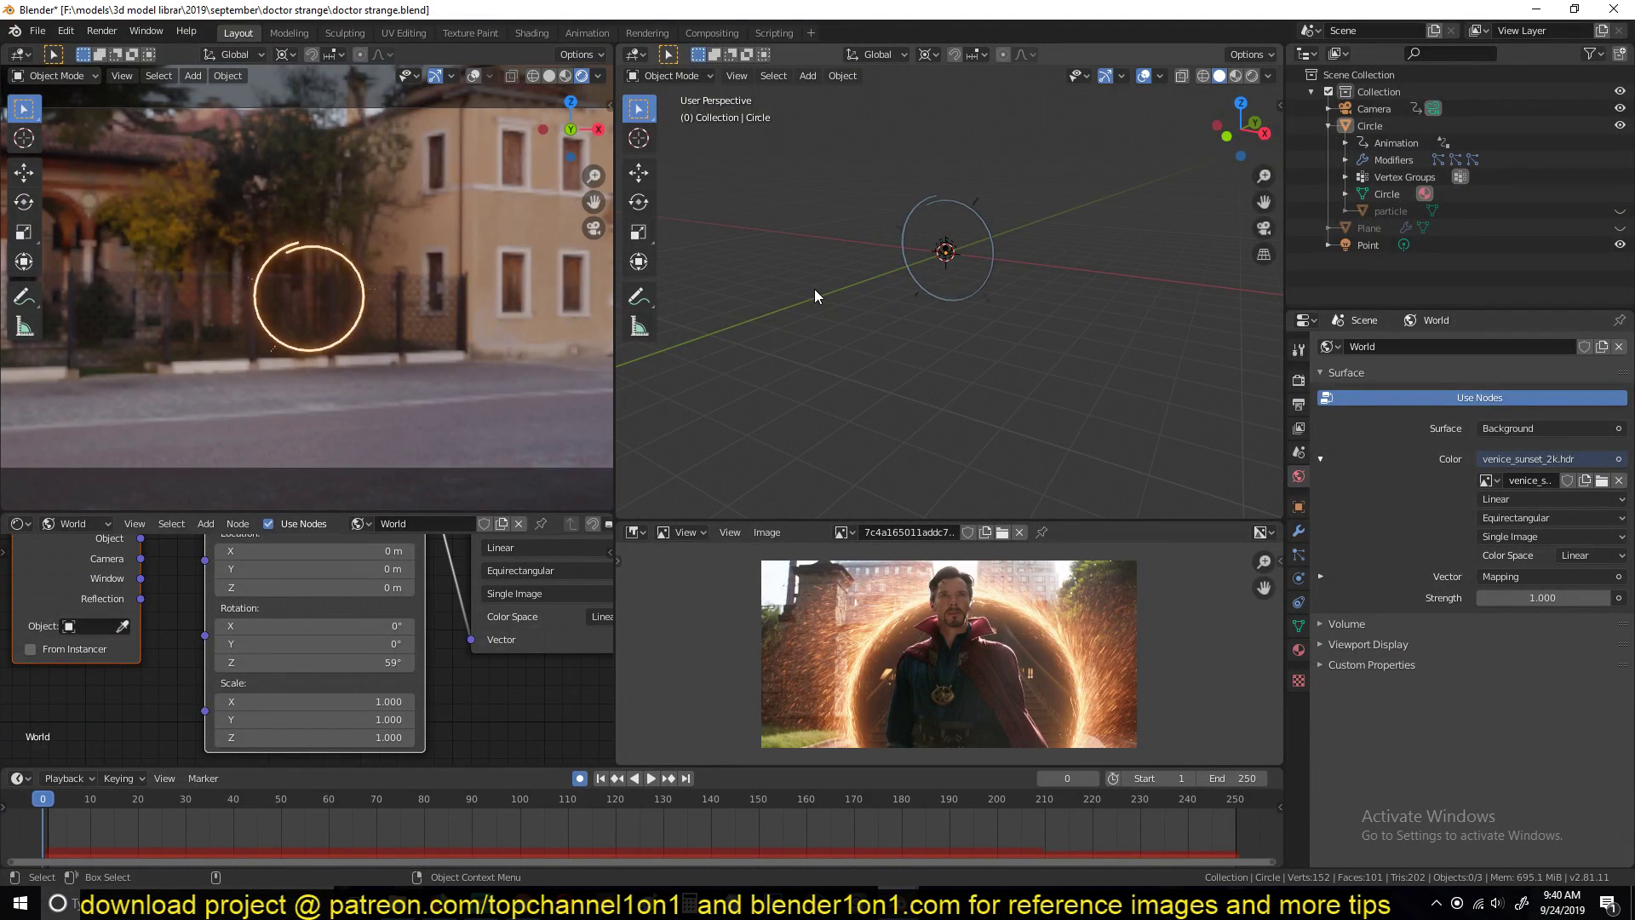
Step: Play the finished spark portal animation from frame 0 and stop it to examine the ring of sparks up close
key(space)
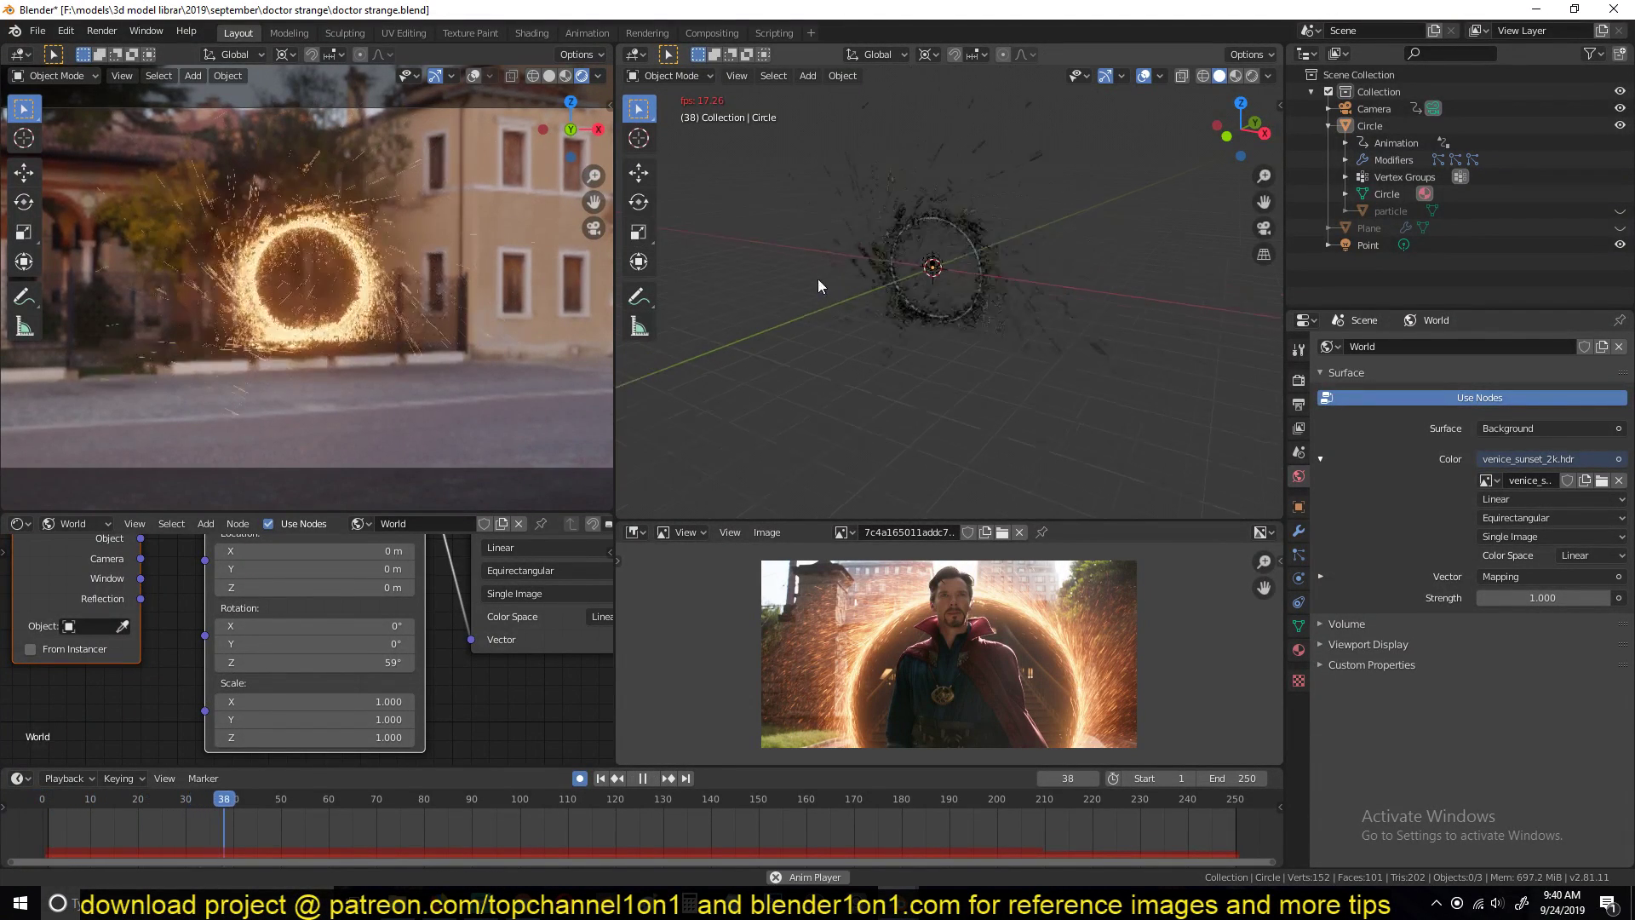
scroll(892, 238, up, 3)
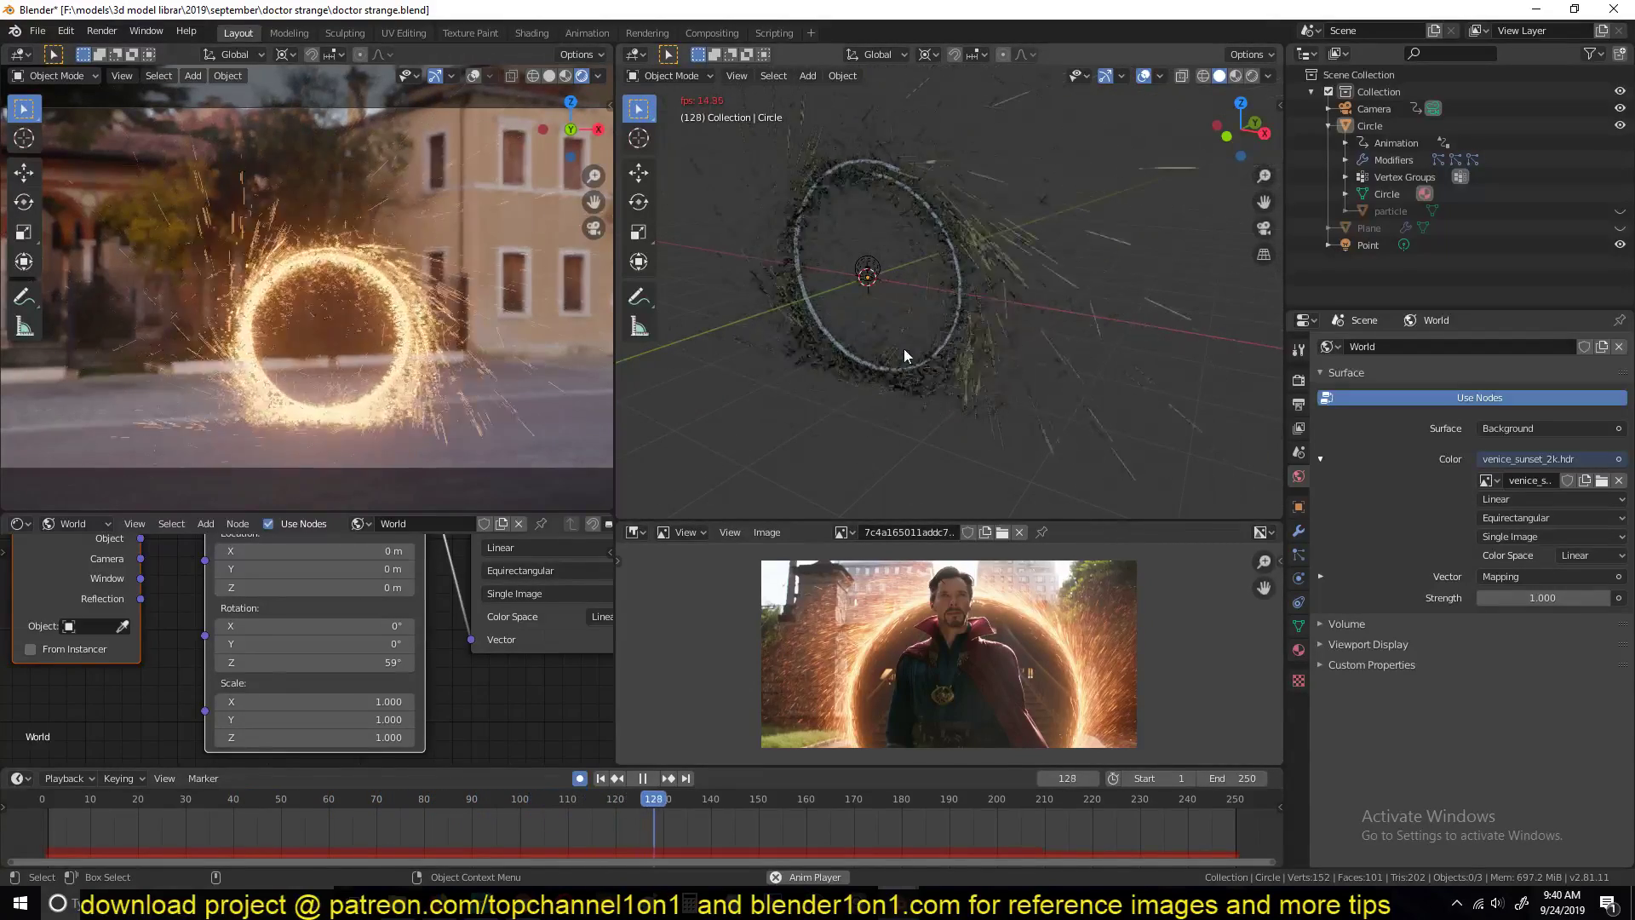
key(space)
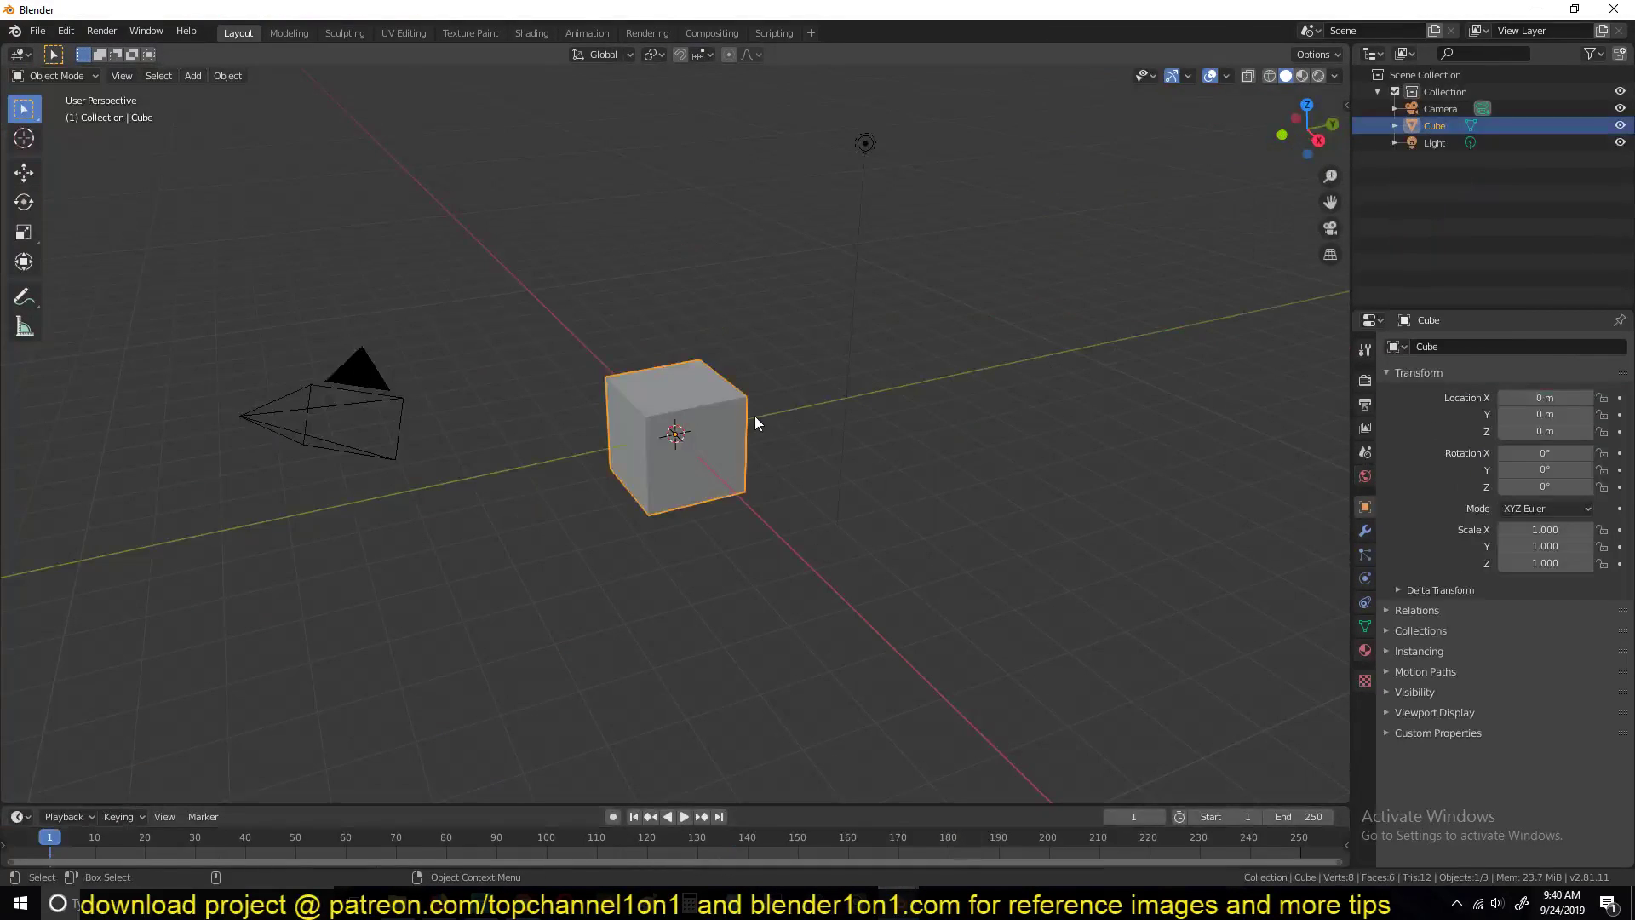
scroll(754, 415, up, 3)
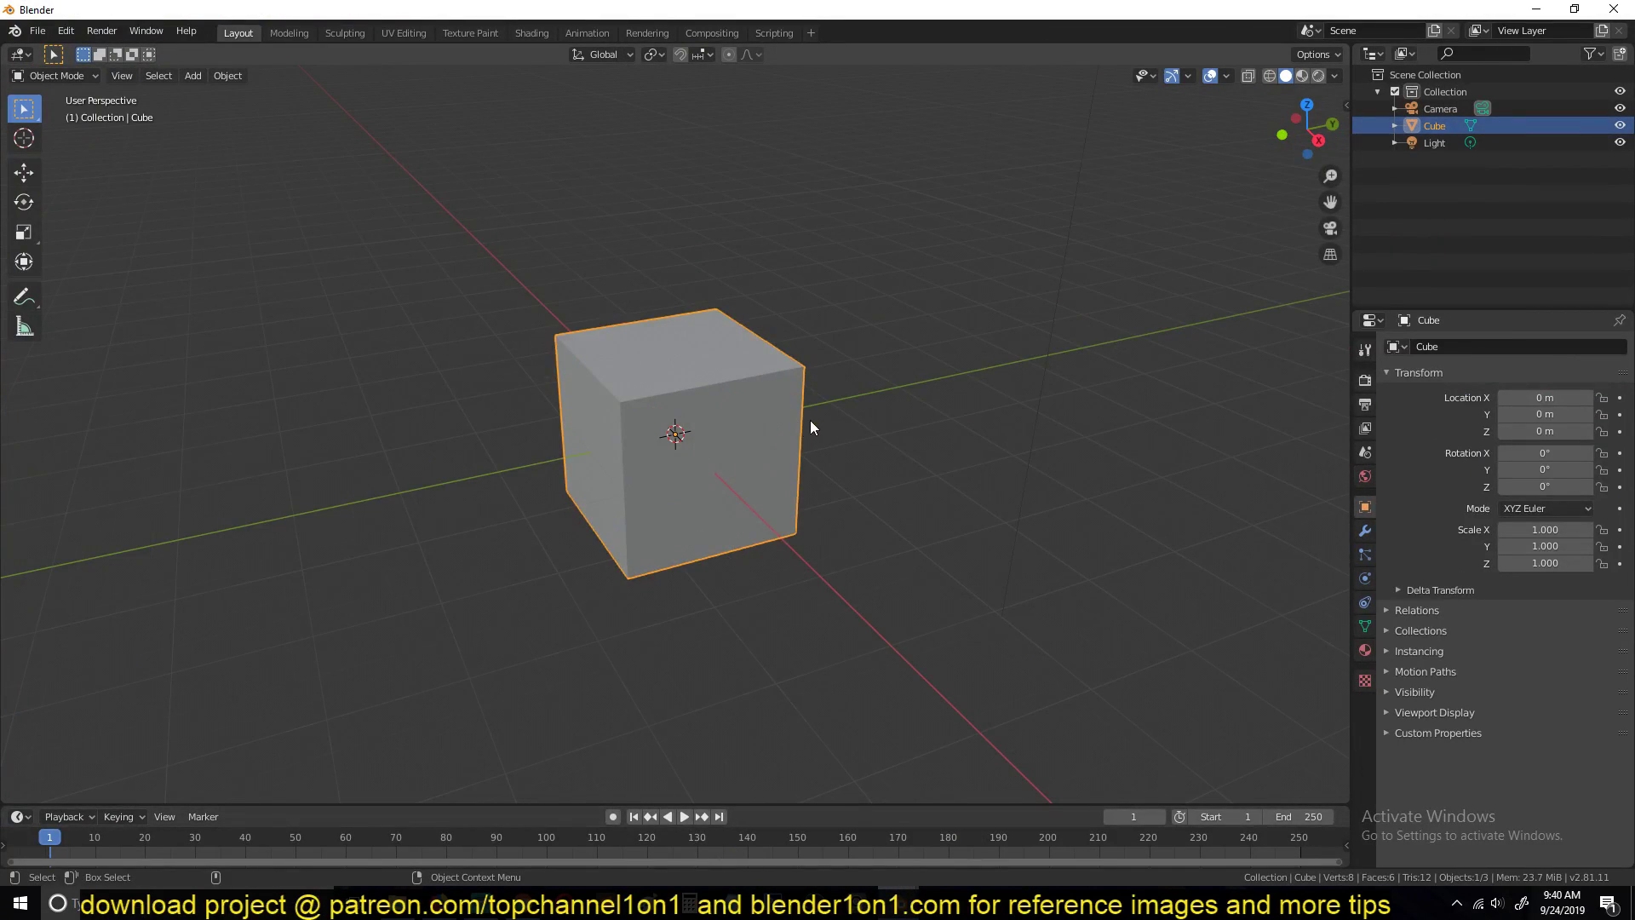
Step: Move the default cube out of the way, to about -36 m on Y and about -107 m on X
scroll(810, 421, down, 2)
click(24, 172)
scroll(754, 433, down, 5)
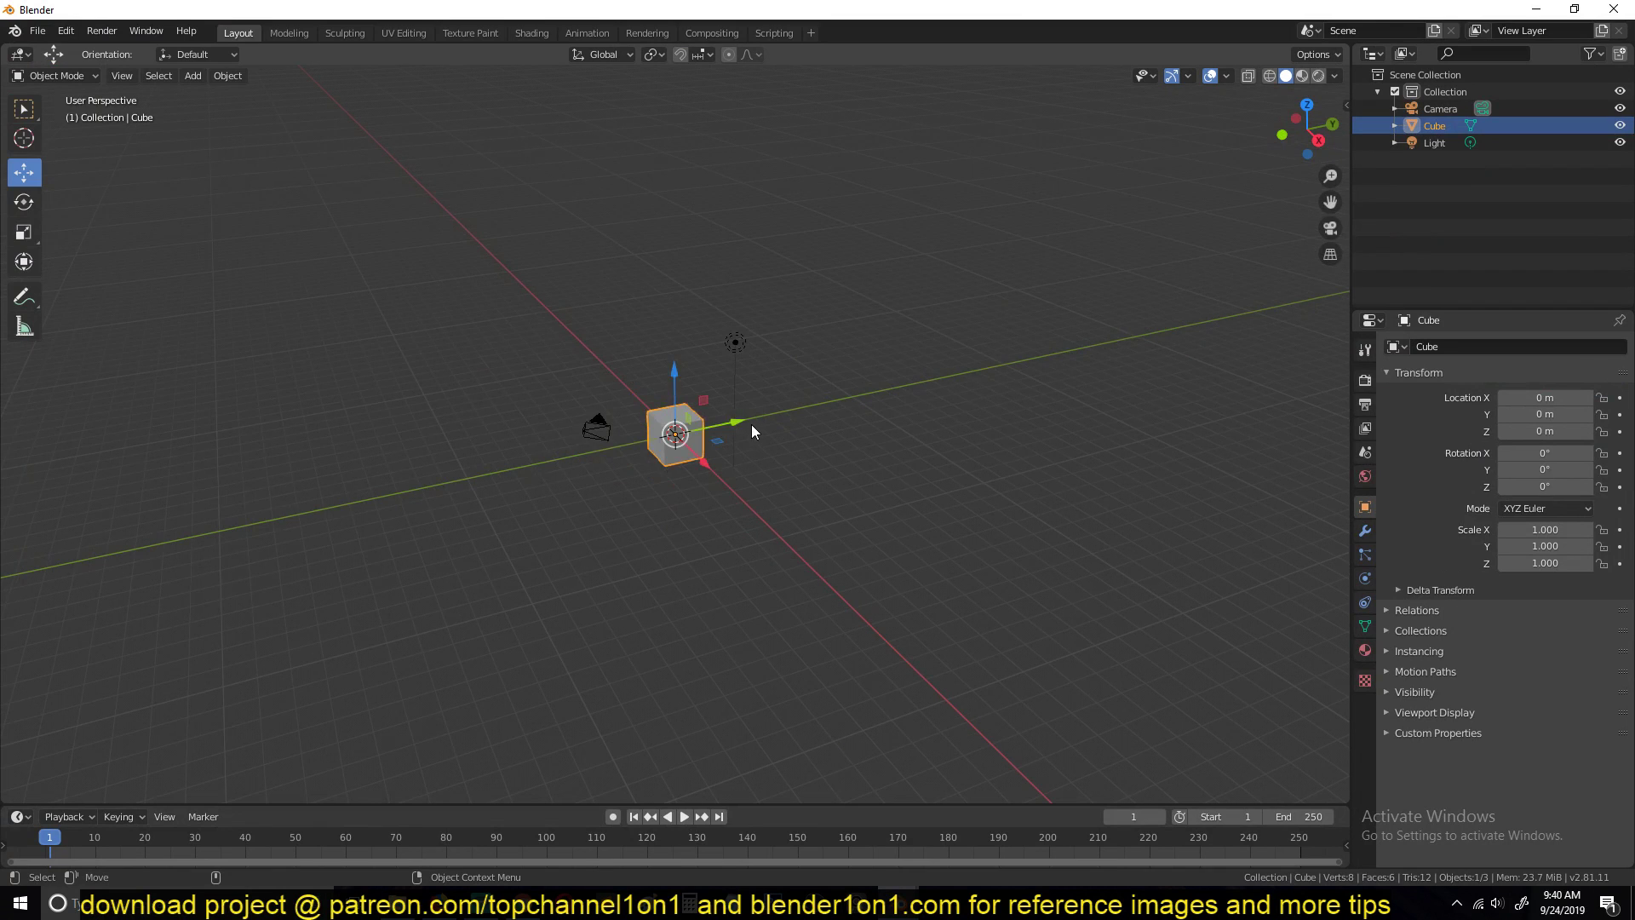
drag(740, 422, 1069, 502)
scroll(797, 451, up, 6)
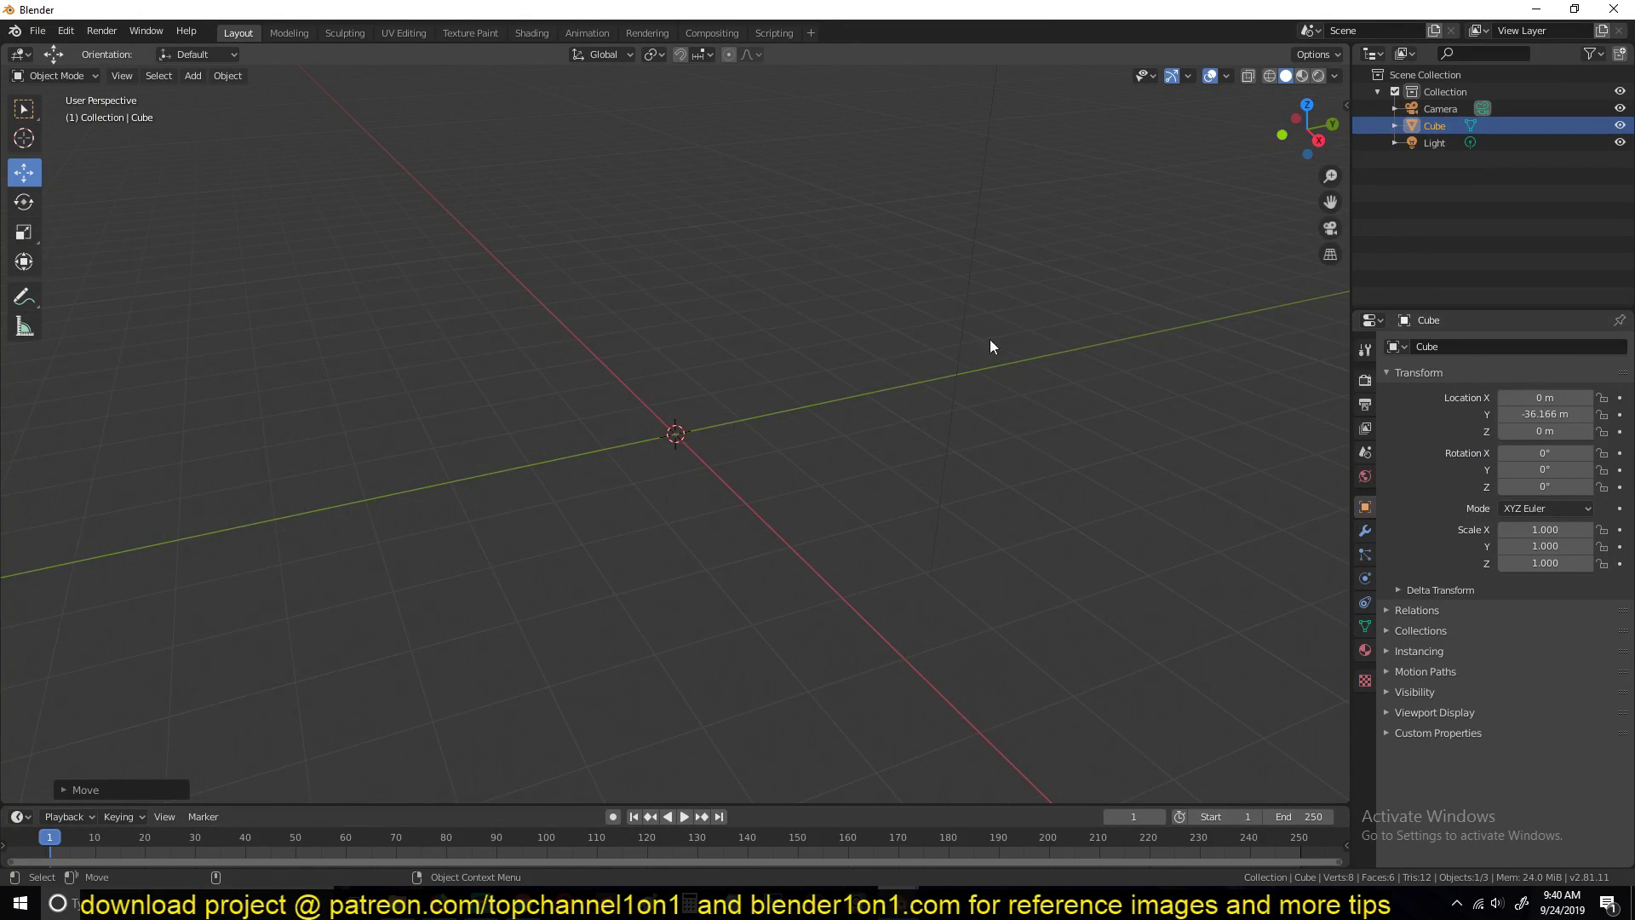
scroll(972, 366, down, 3)
middle_drag(949, 395, 1058, 420)
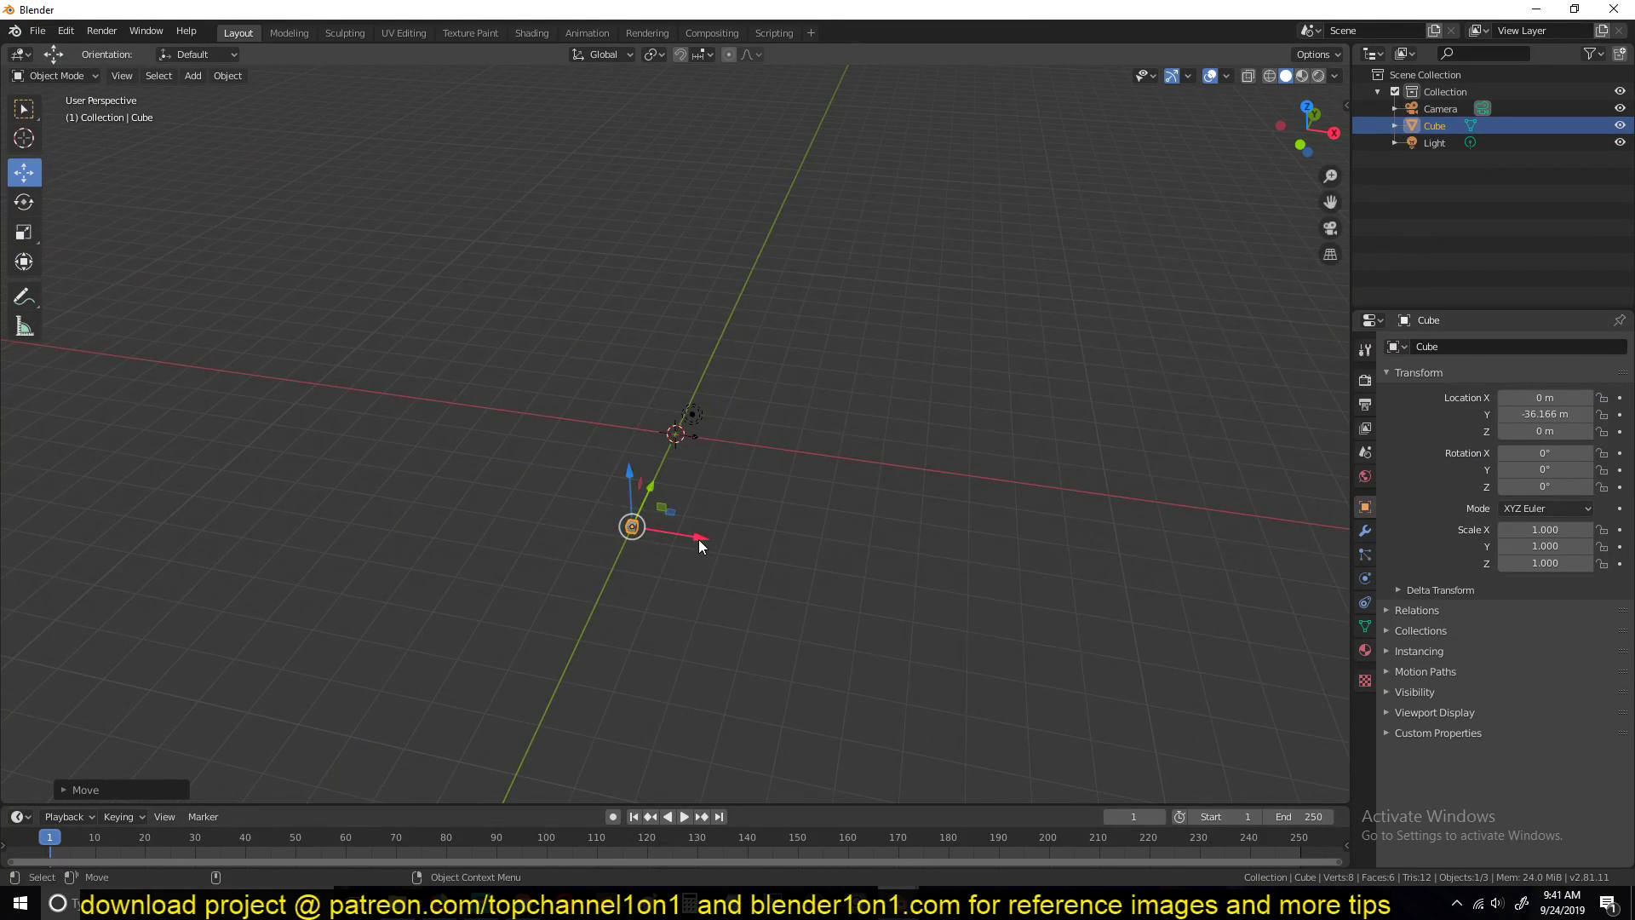
drag(699, 540, 271, 475)
Step: Add a mesh circle at the origin in front view and rotate it 90° about X so it stands upright
key(KP_1)
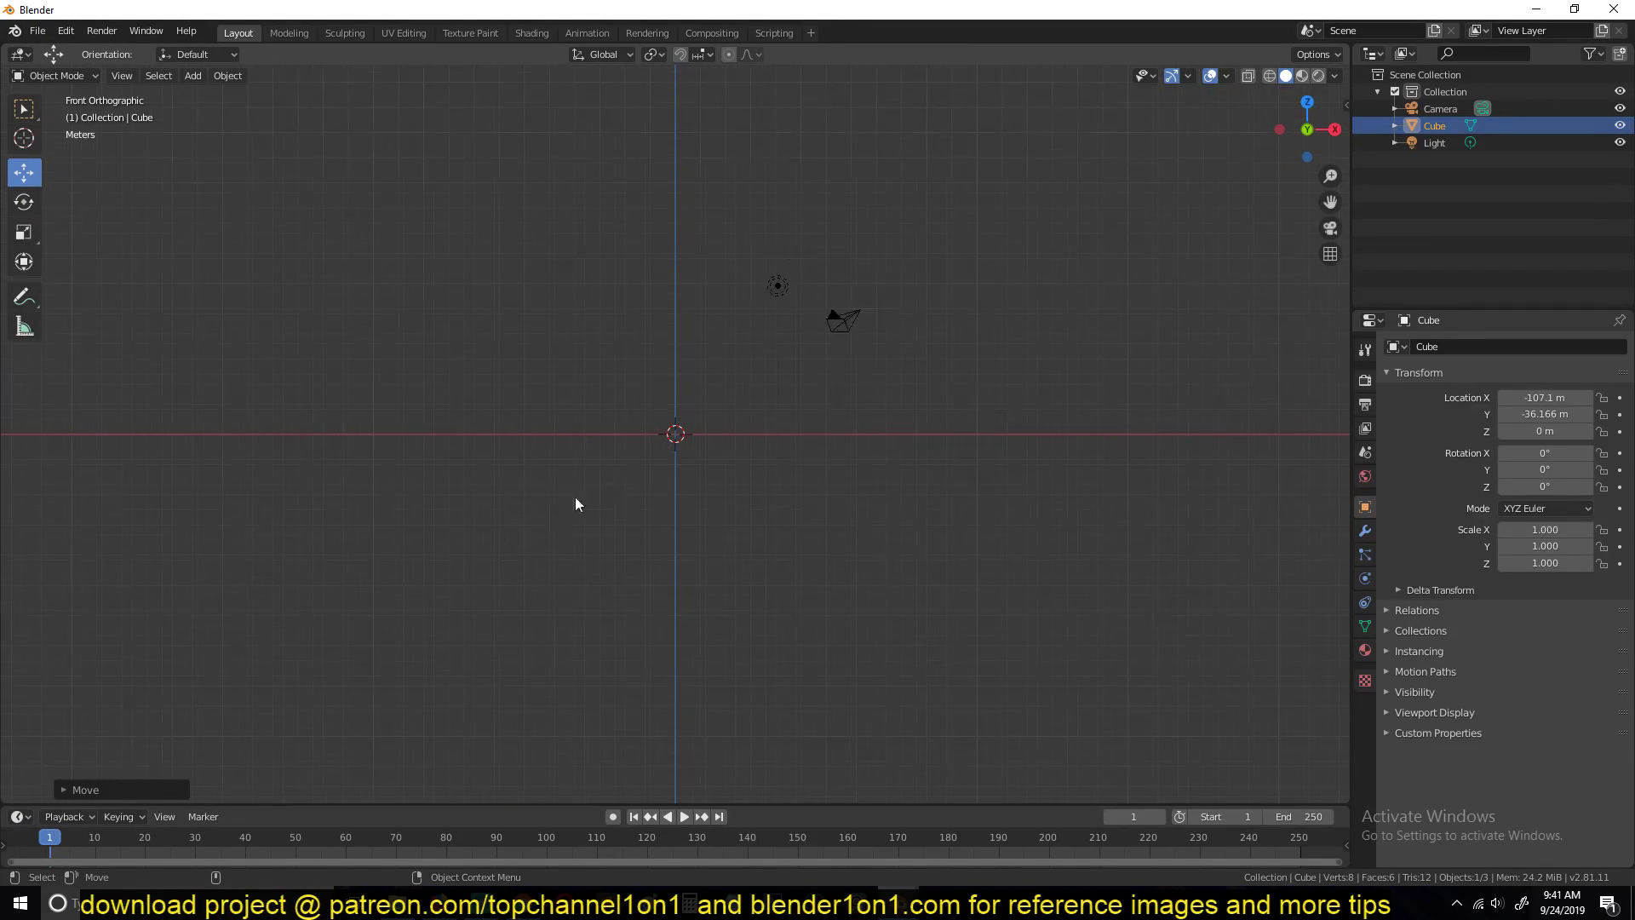
scroll(576, 503, up, 5)
key(shift+a)
mouse_move(733, 393)
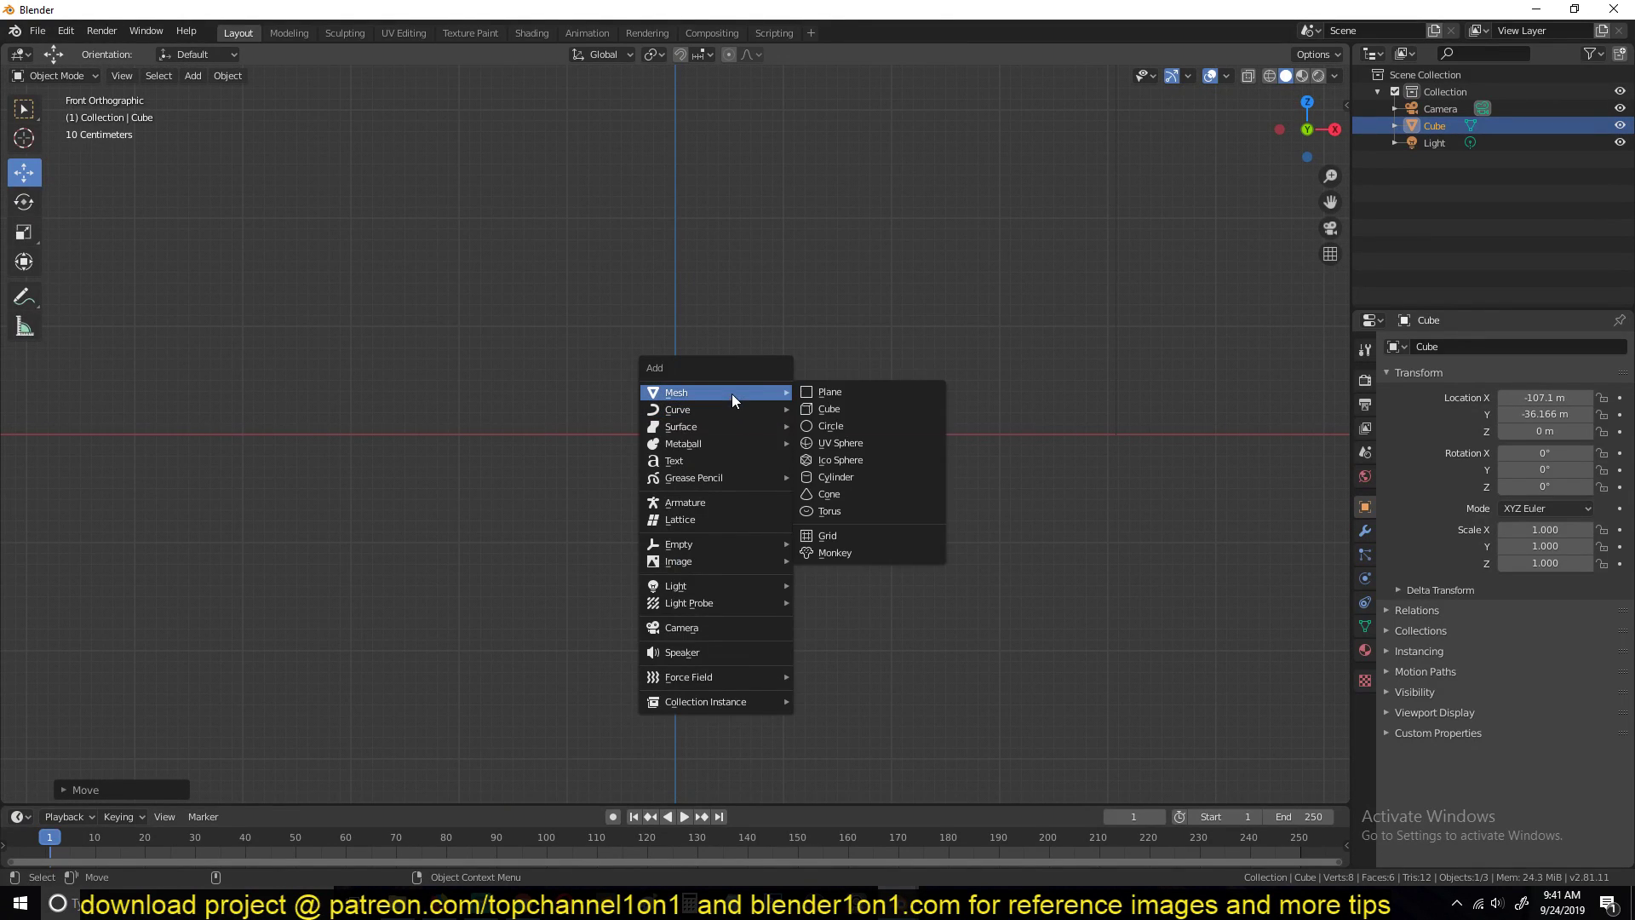
click(891, 427)
text(rx)
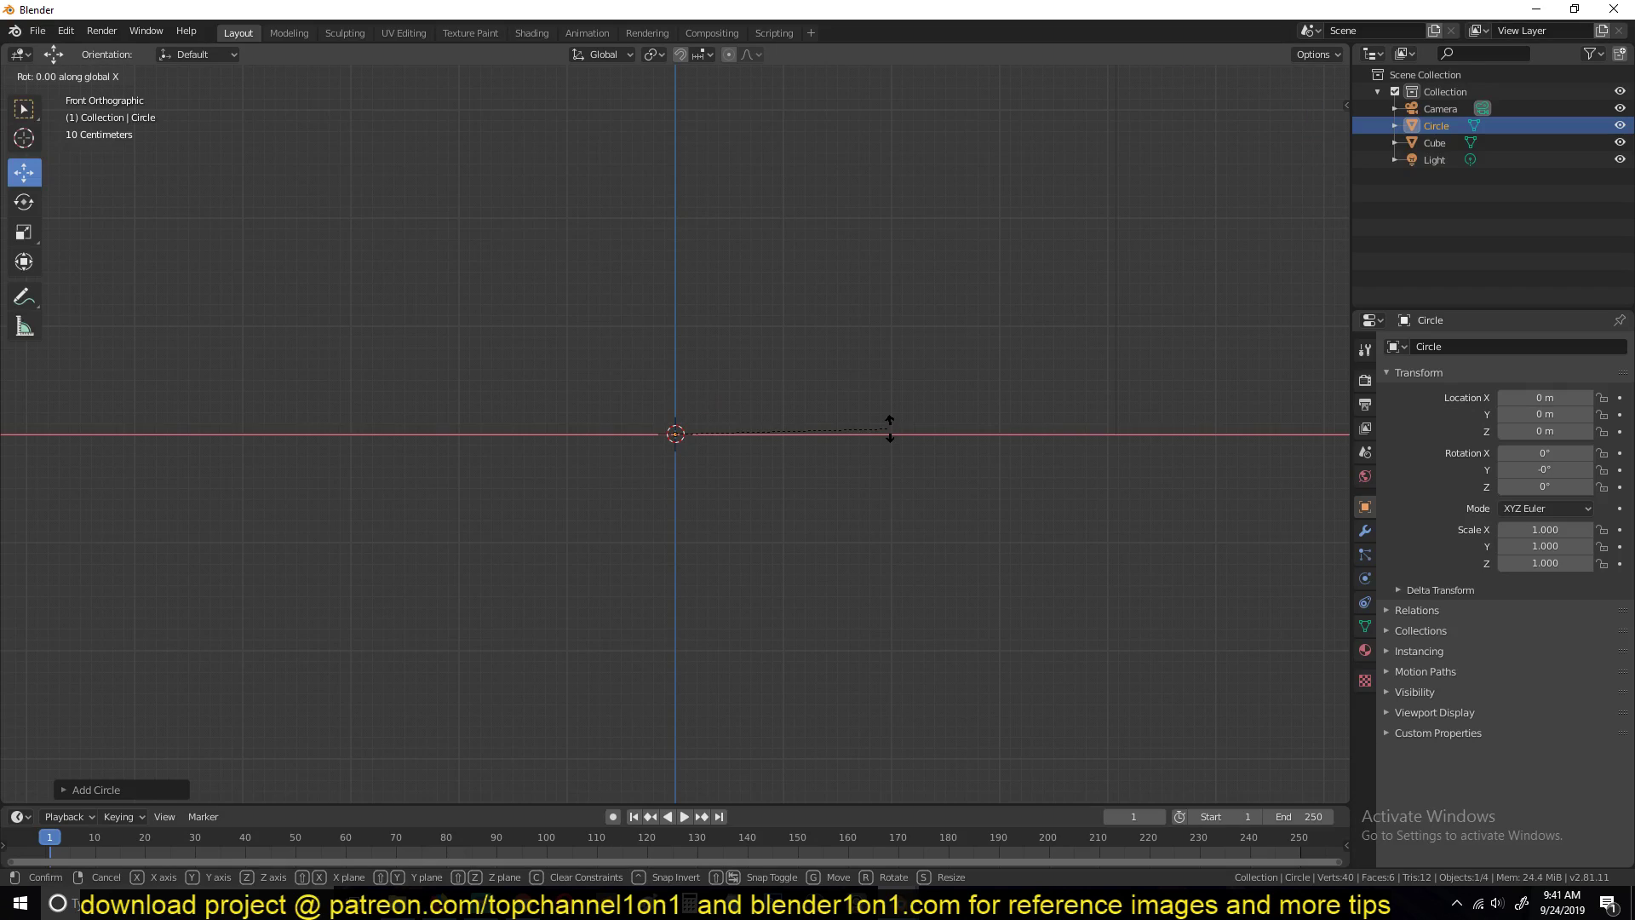
text(90)
key(Return)
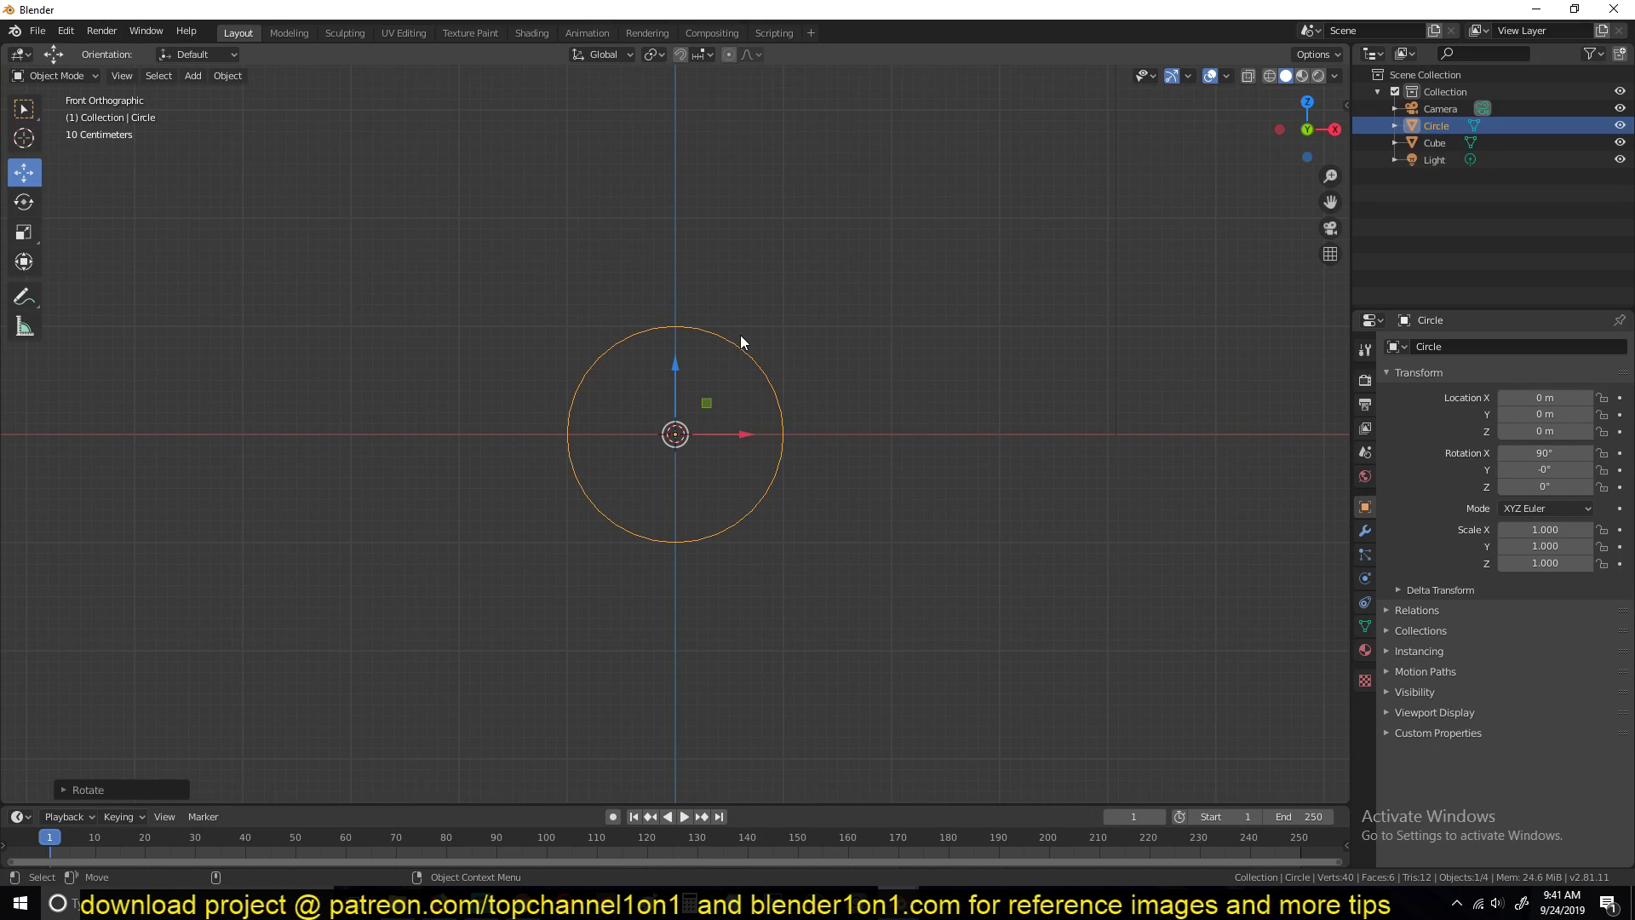
Step: Show the circle's transform values in the viewport, try changing its Y rotation and undo that test
key(n)
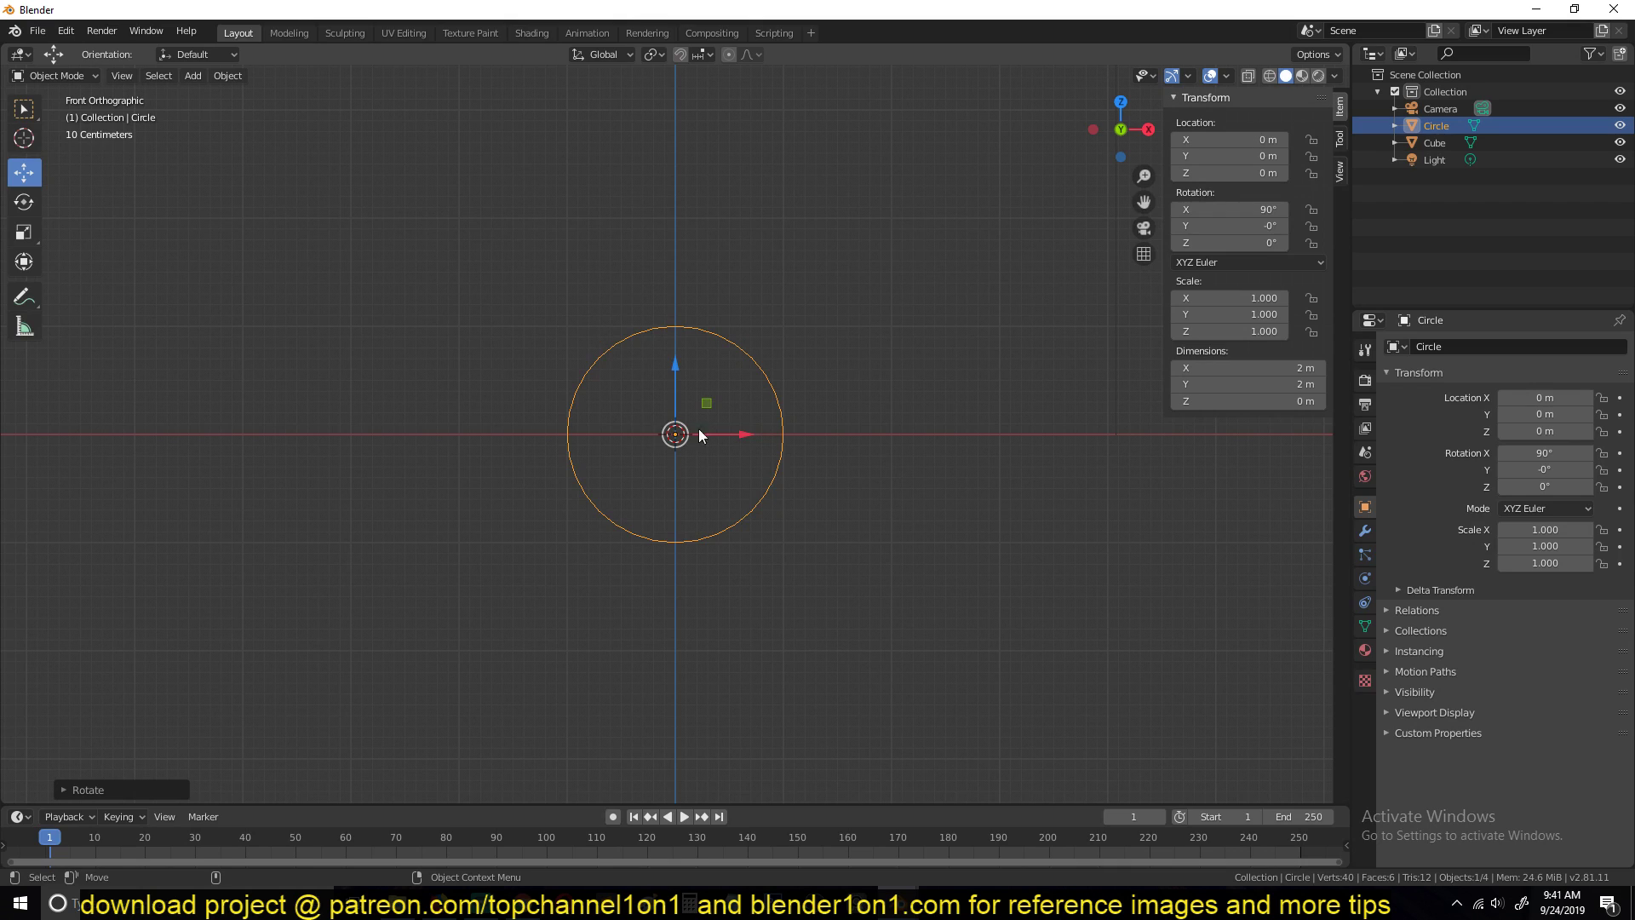
mouse_move(1227, 228)
mouse_down()
mouse_move(1295, 228)
mouse_move(1211, 226)
mouse_up()
key(ctrl+z)
Step: Extrude one upper-right vertex of the circle outwards into a short spoke
scroll(865, 278, up, 8)
scroll(878, 264, down, 4)
key(Tab)
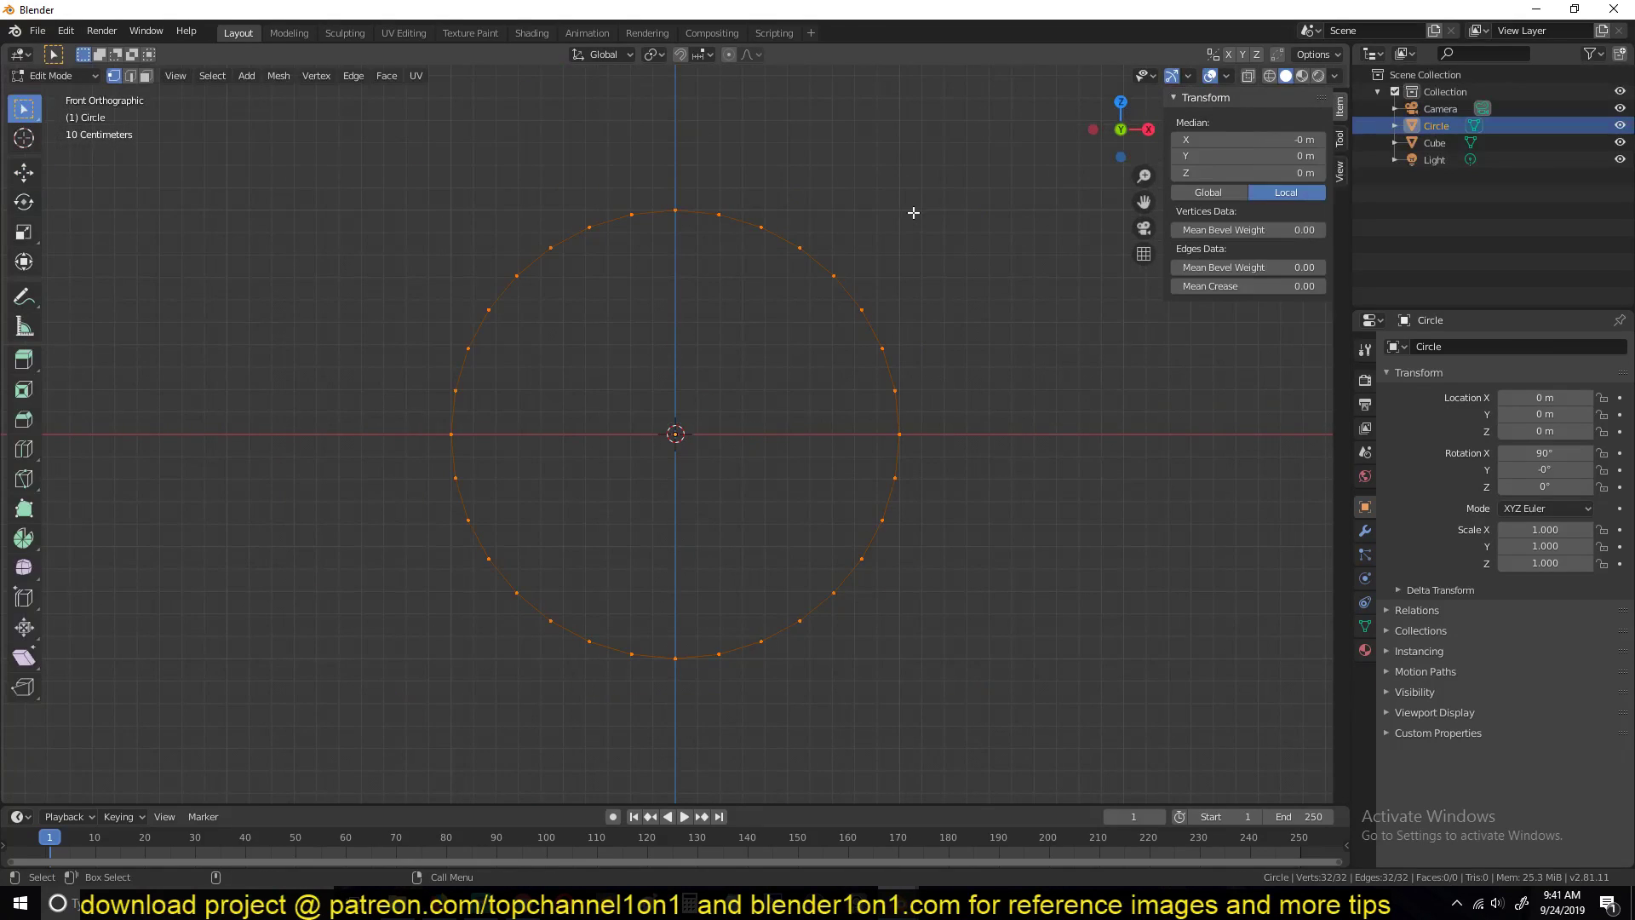
click(832, 269)
key(e)
click(887, 241)
key(Tab)
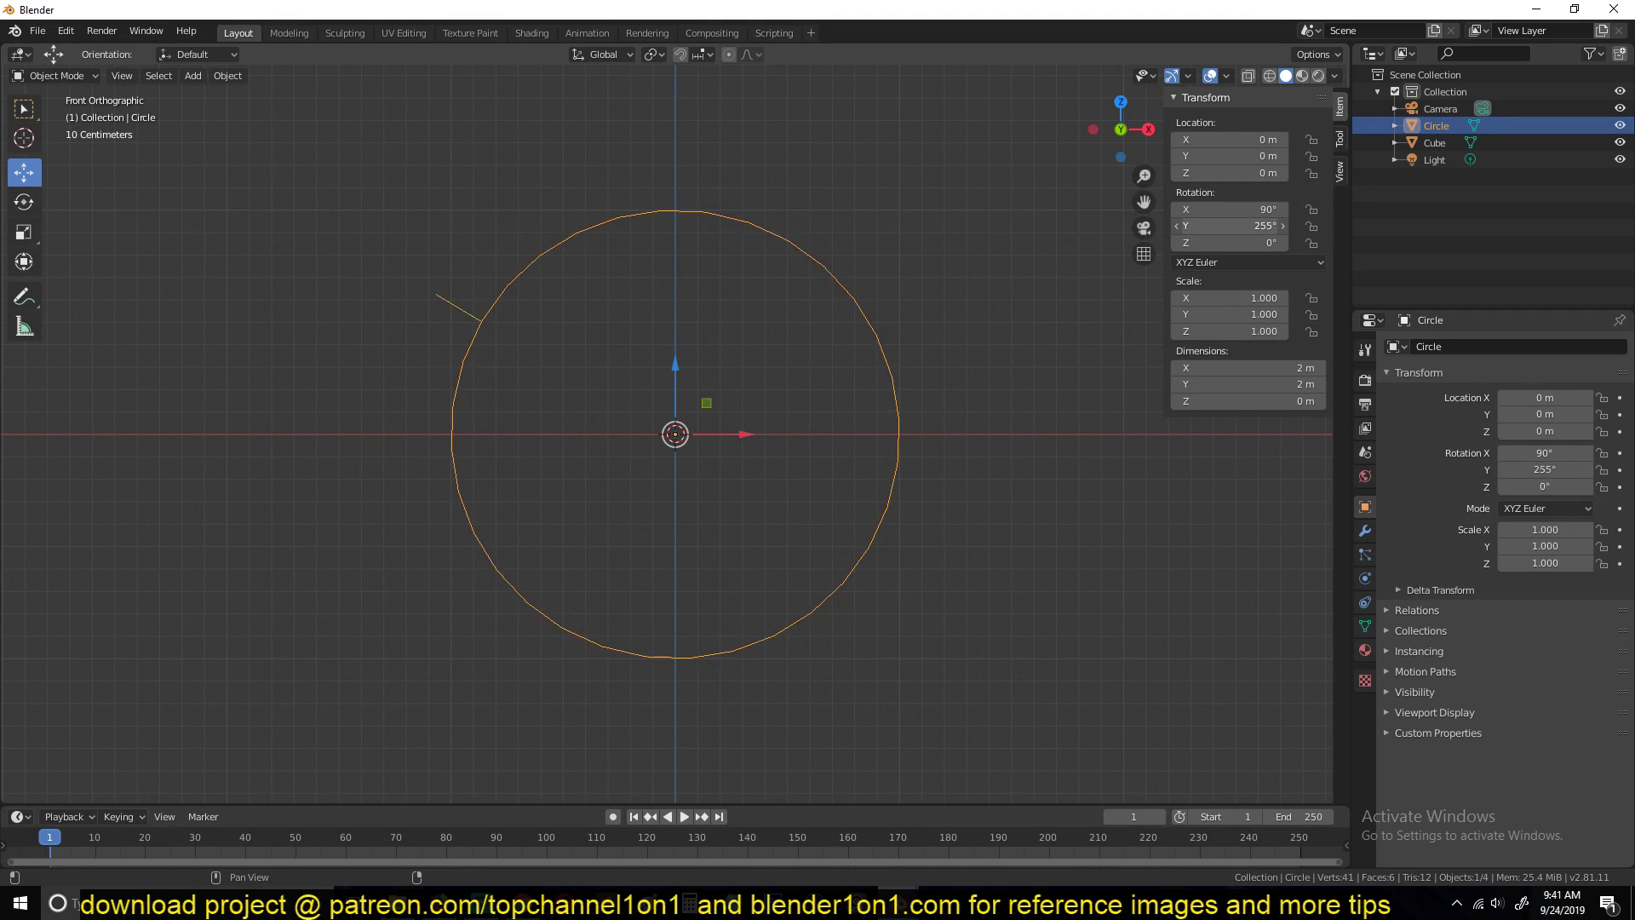
Step: Undo the test rotation and add a driver to the circle's Y rotation
key(ctrl+z)
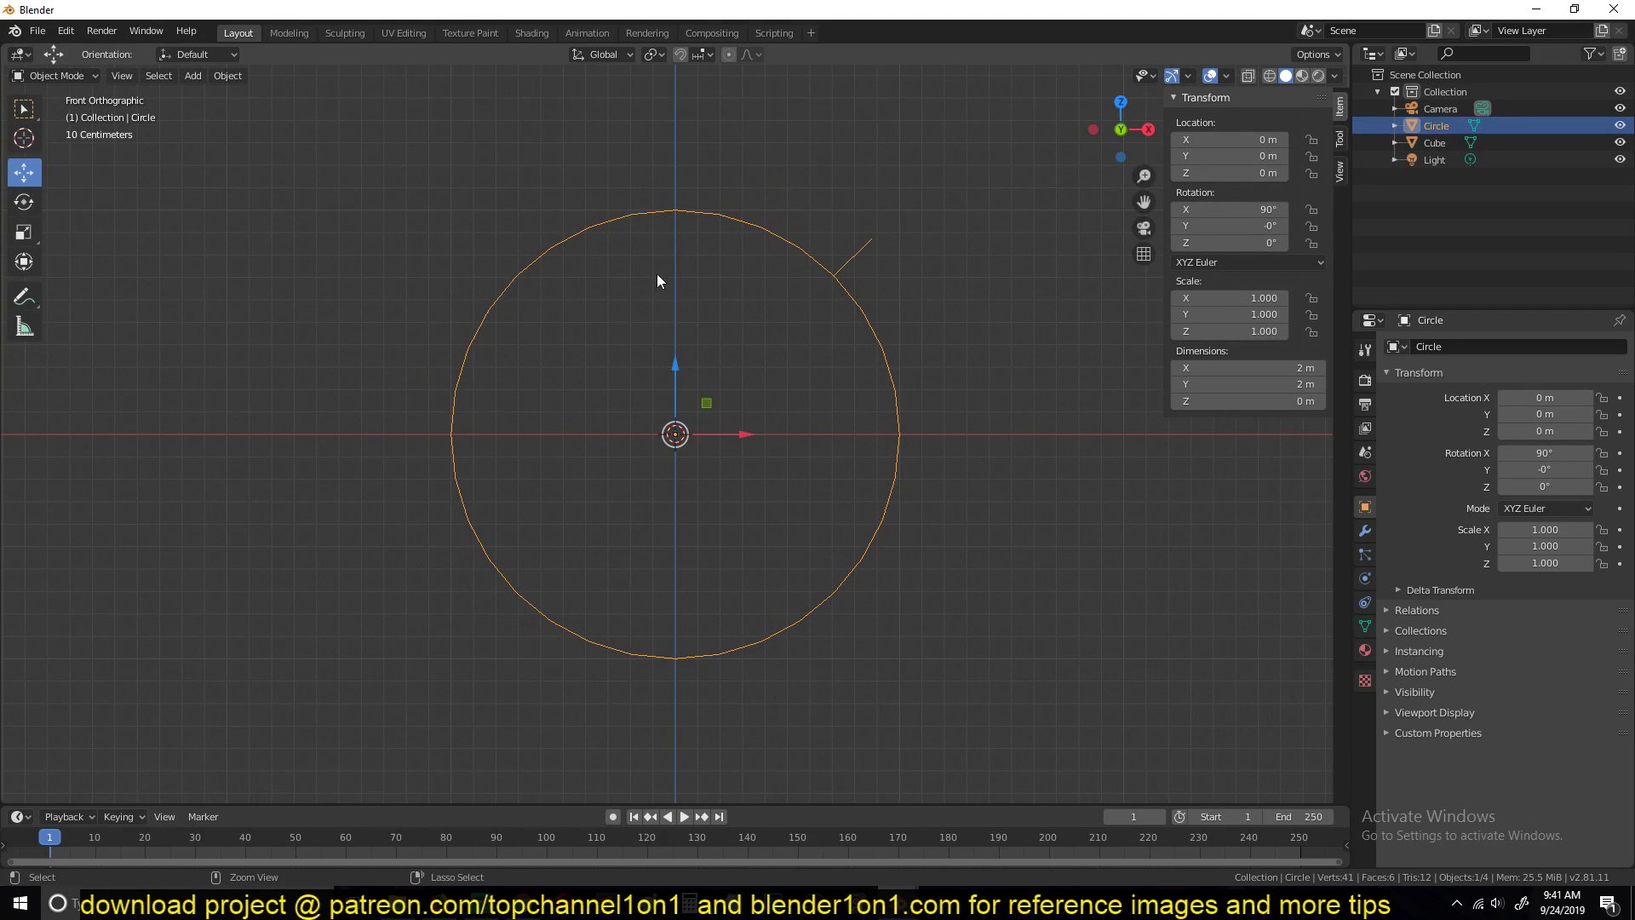
middle_drag(656, 273, 636, 315)
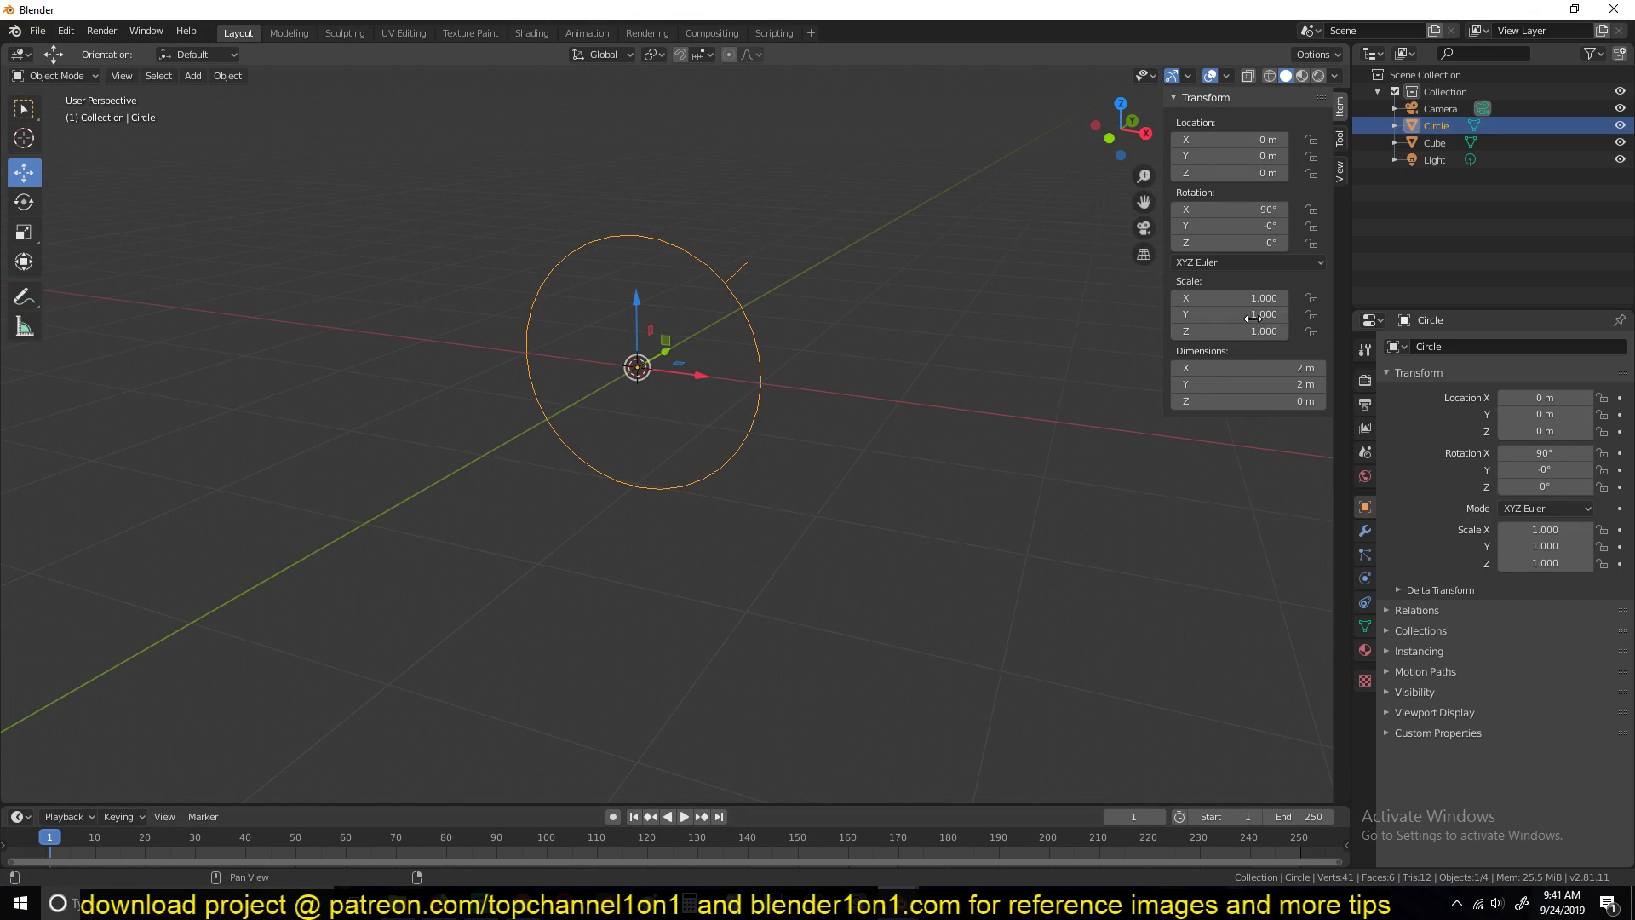
right_click(1264, 228)
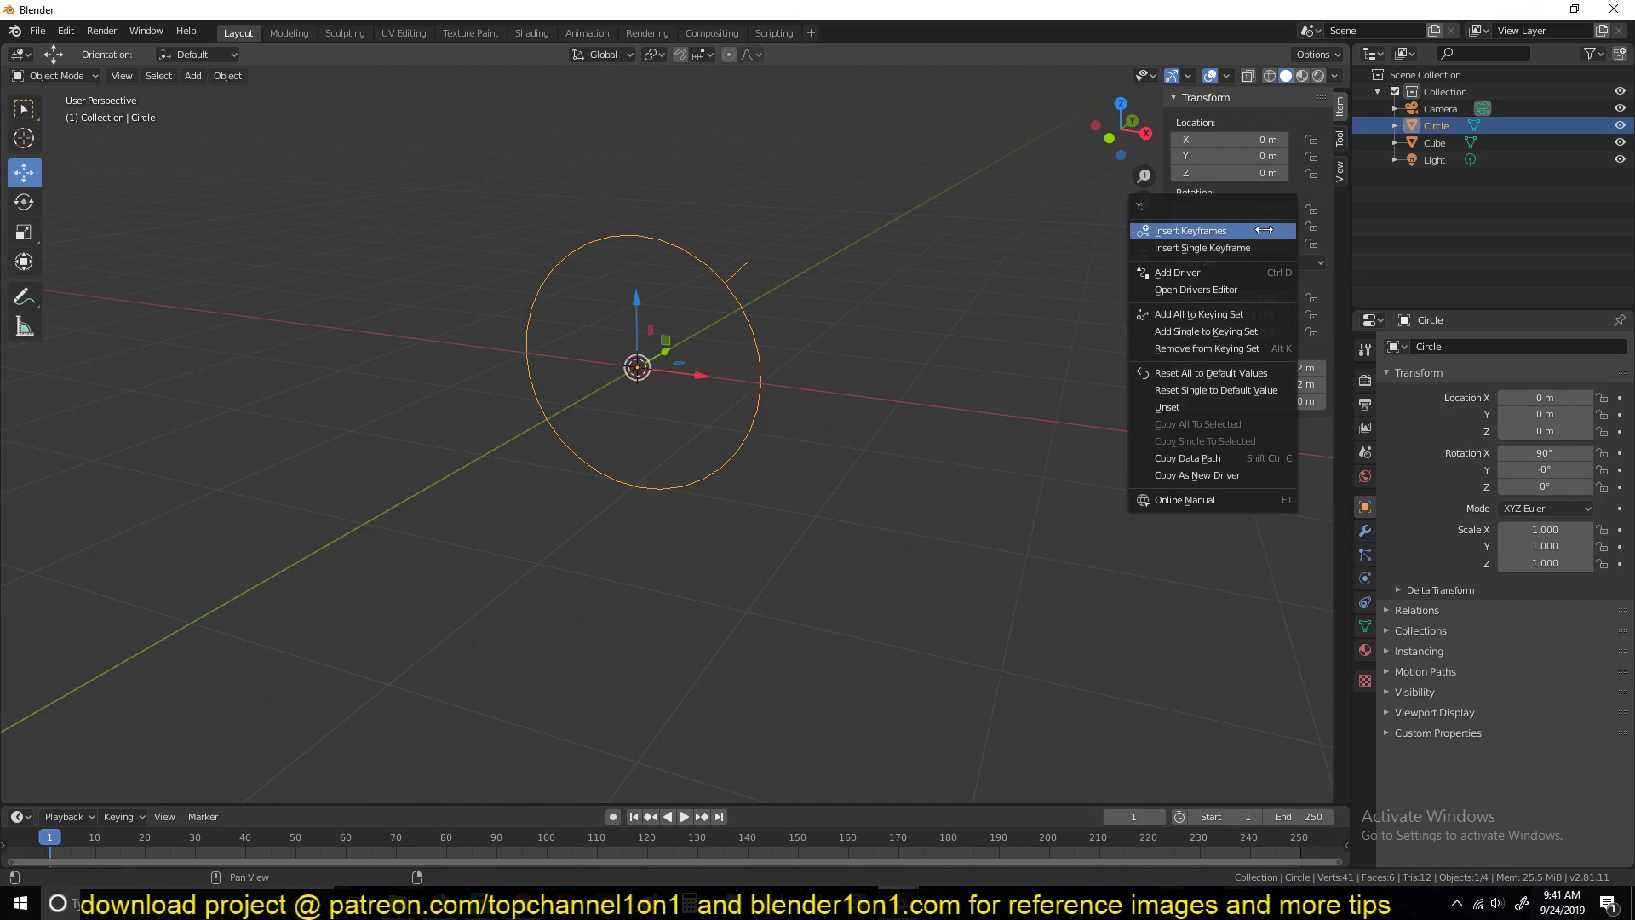
click(1225, 273)
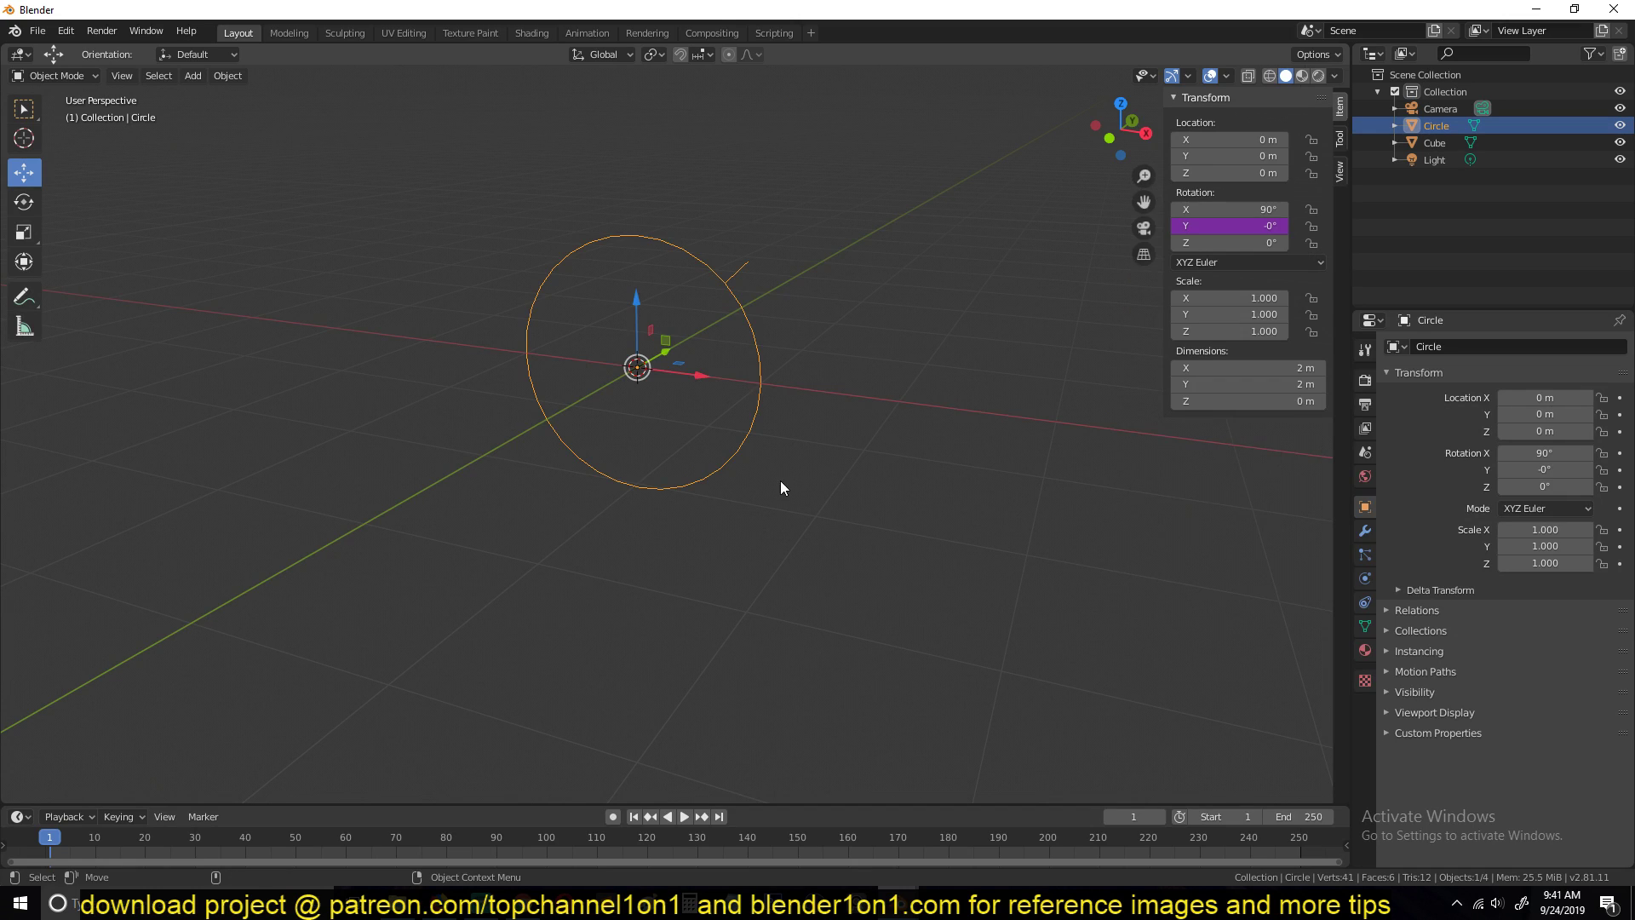
Step: Edit the Y rotation driver by removing its input variable var and setting the expression to frame / 2
right_click(1260, 227)
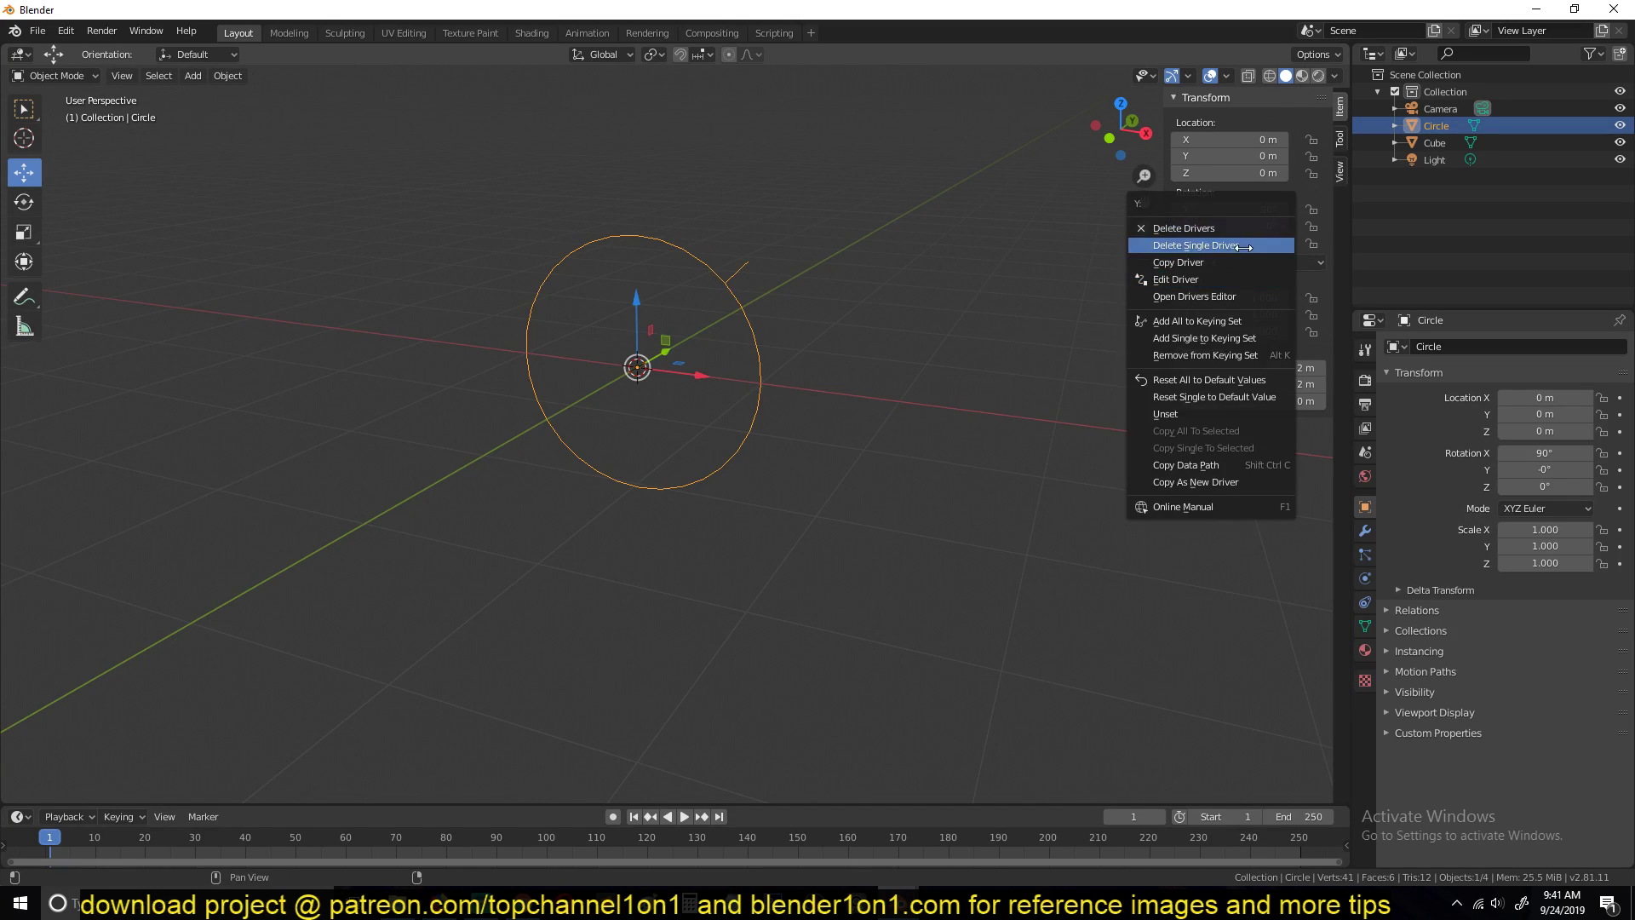
click(1237, 278)
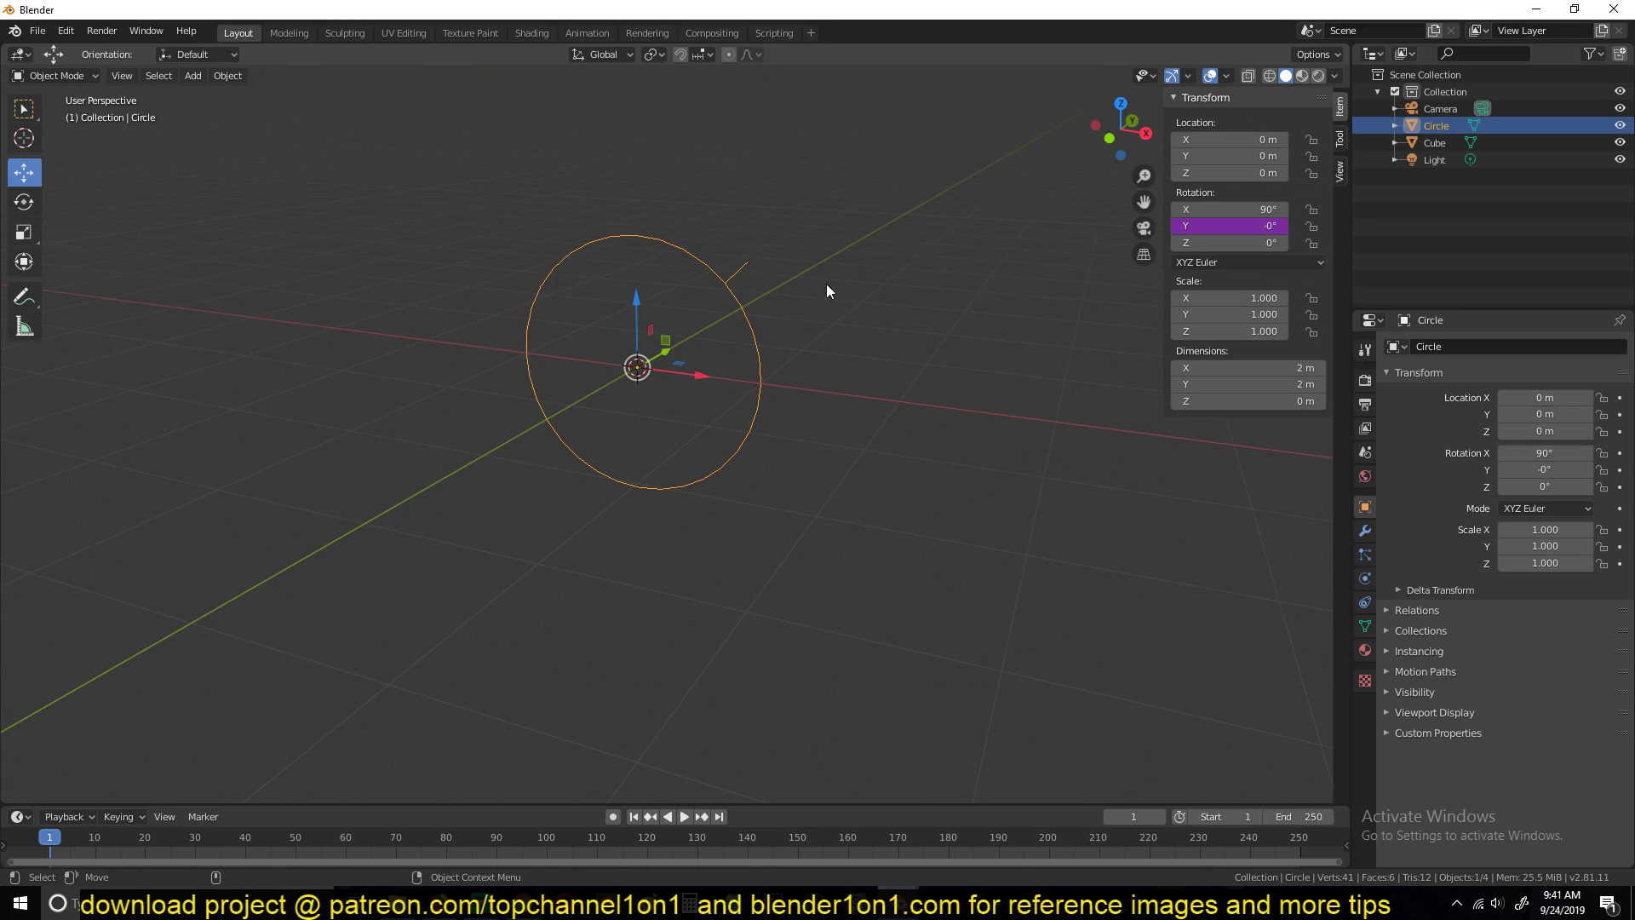
right_click(1225, 226)
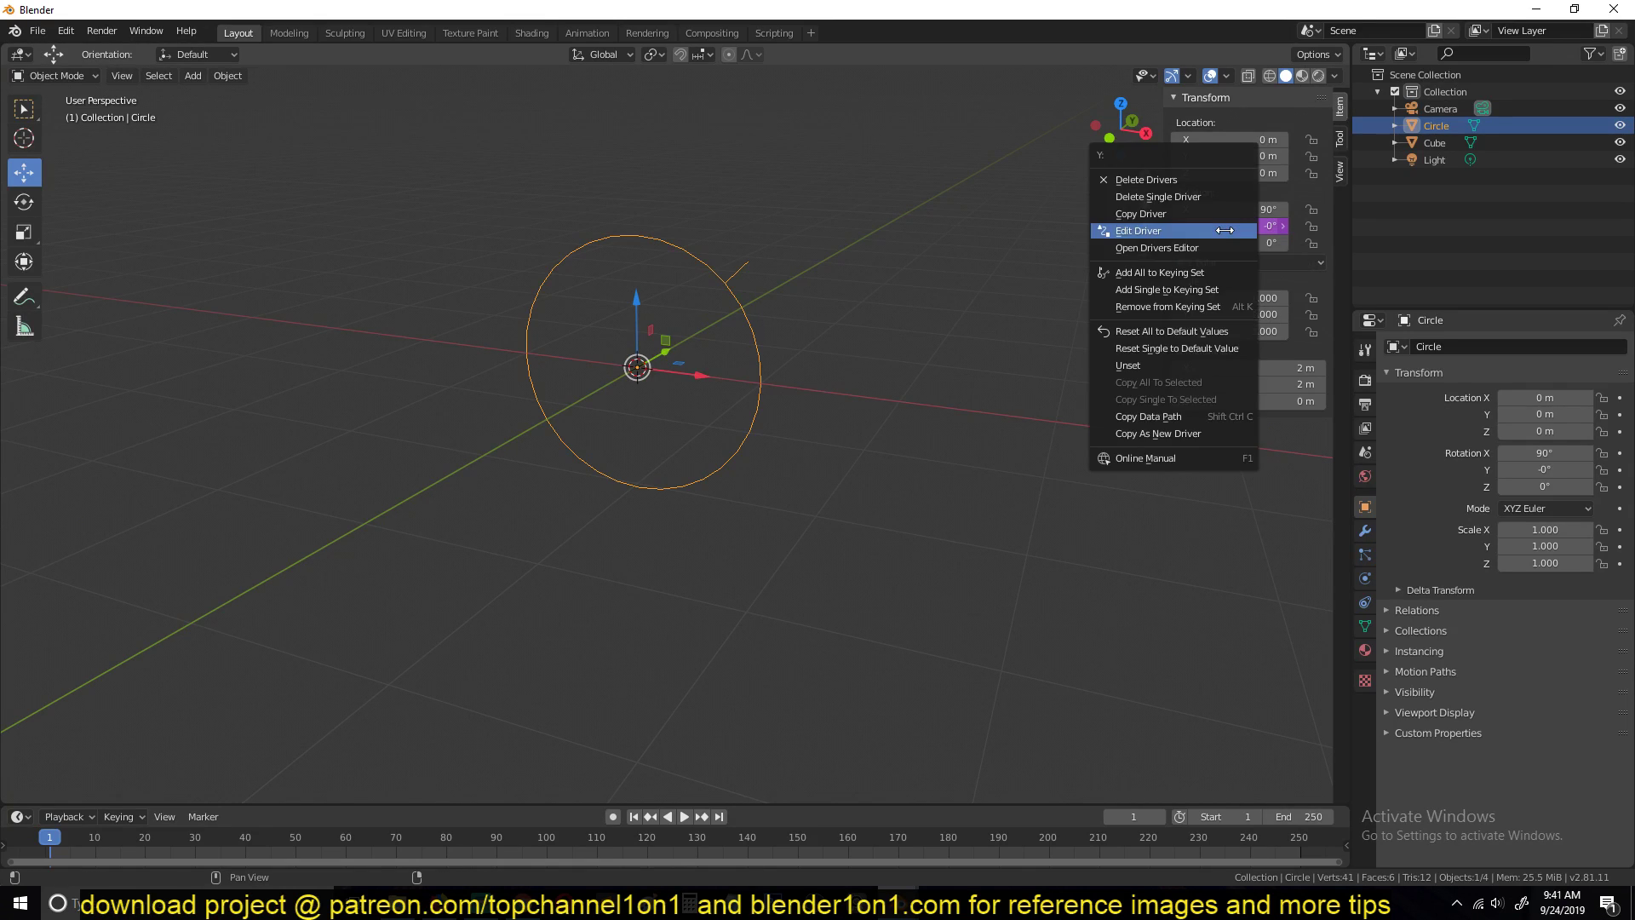
click(1225, 230)
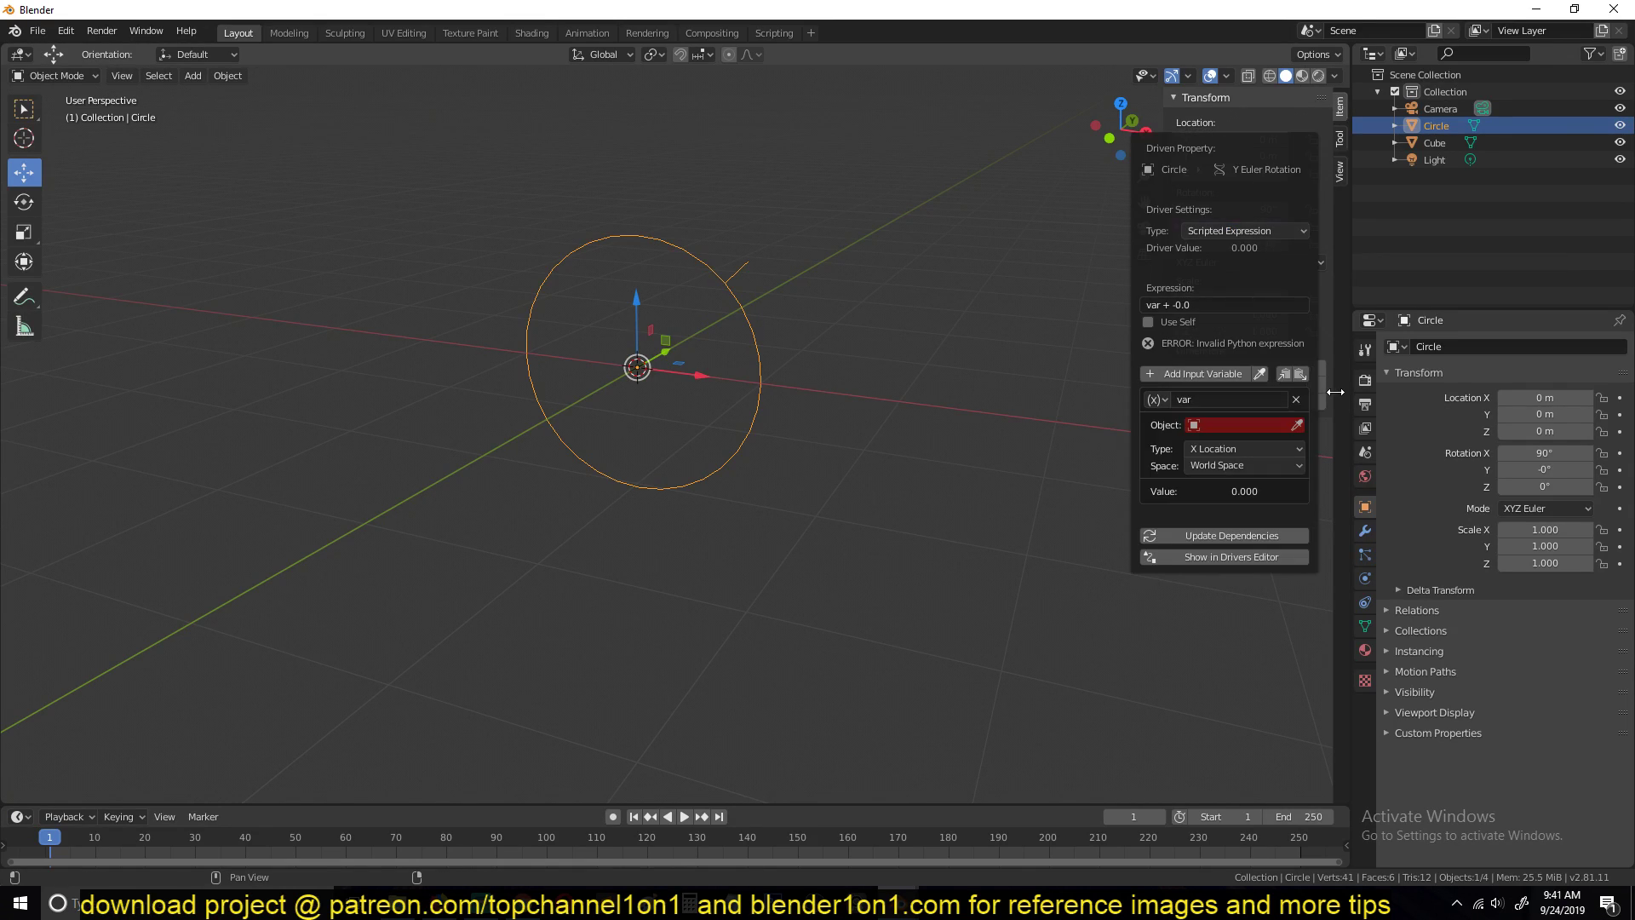
click(1295, 398)
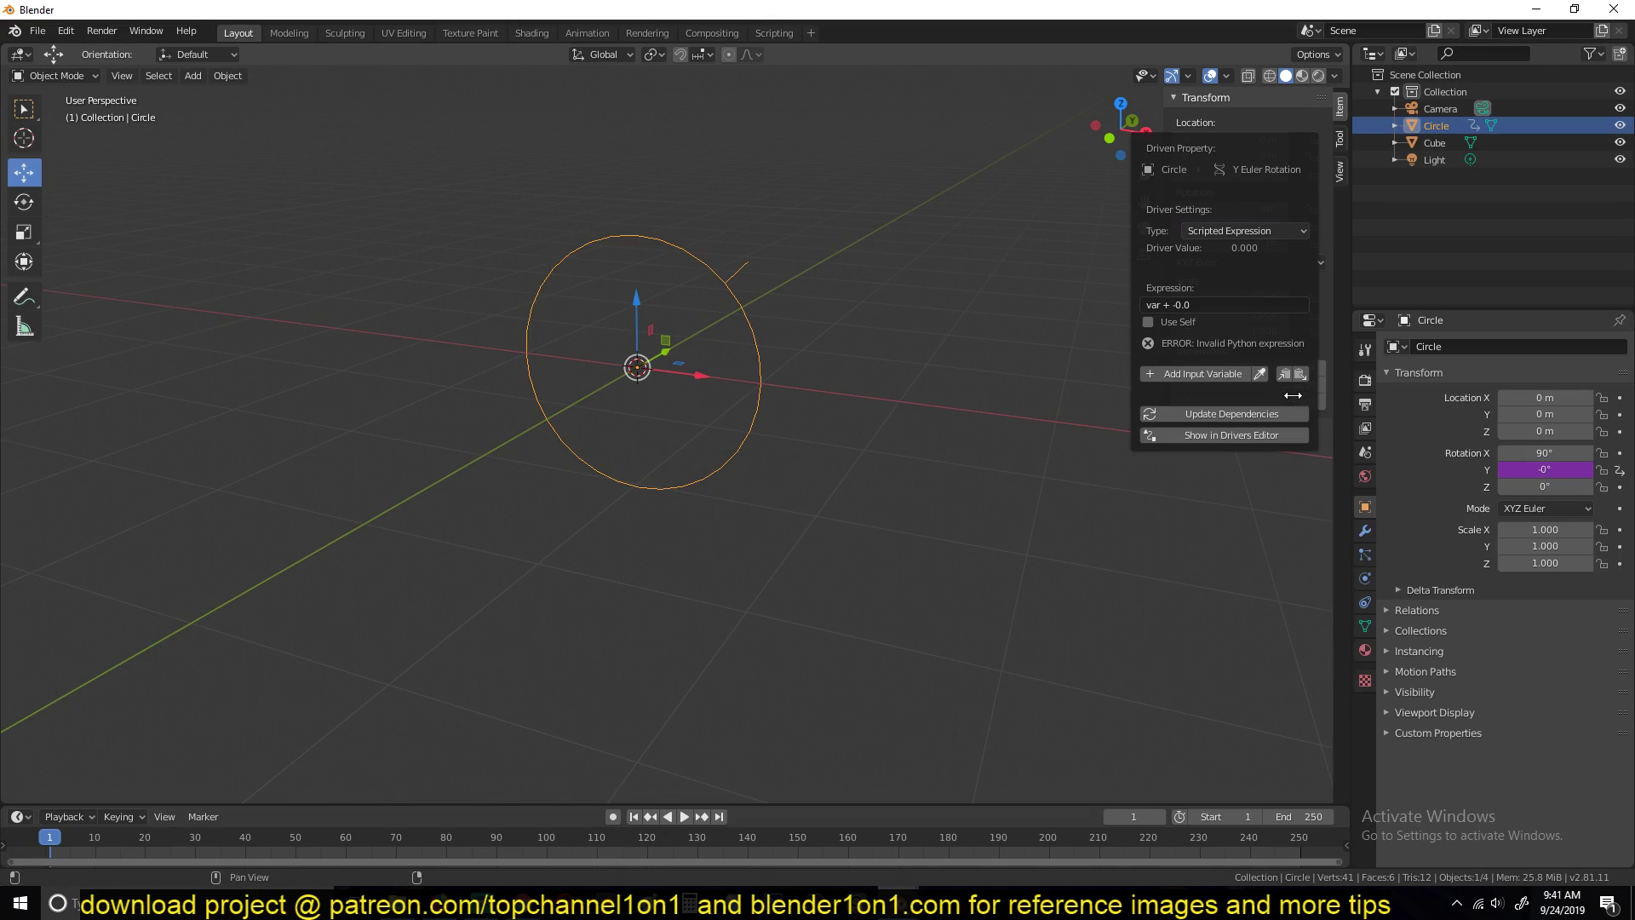
click(1238, 307)
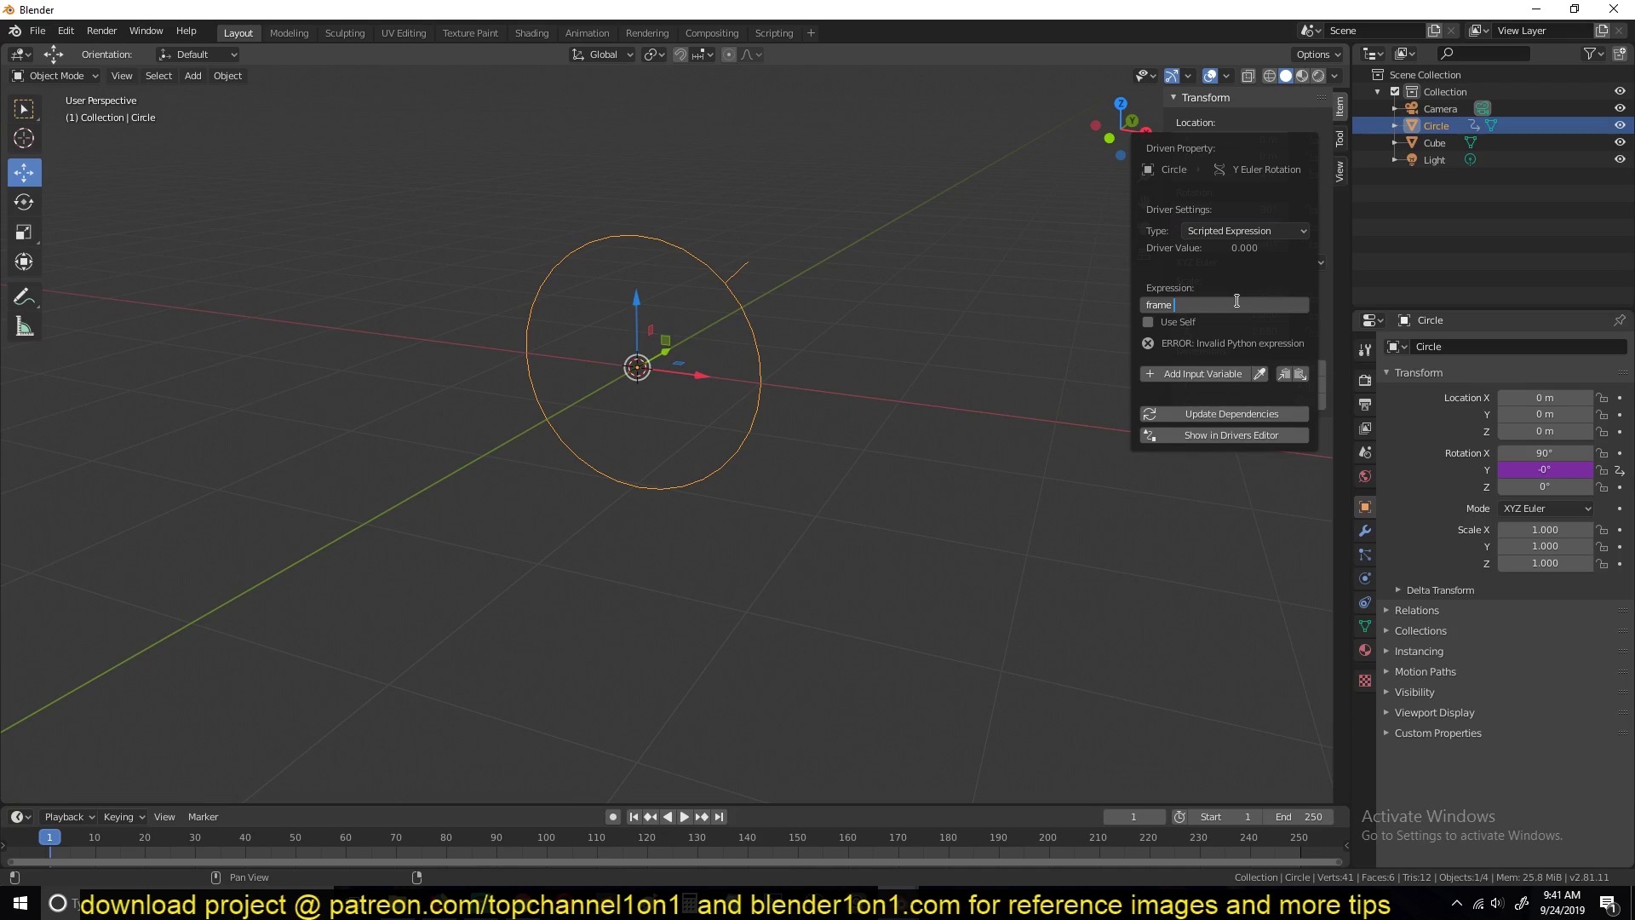
key(Return)
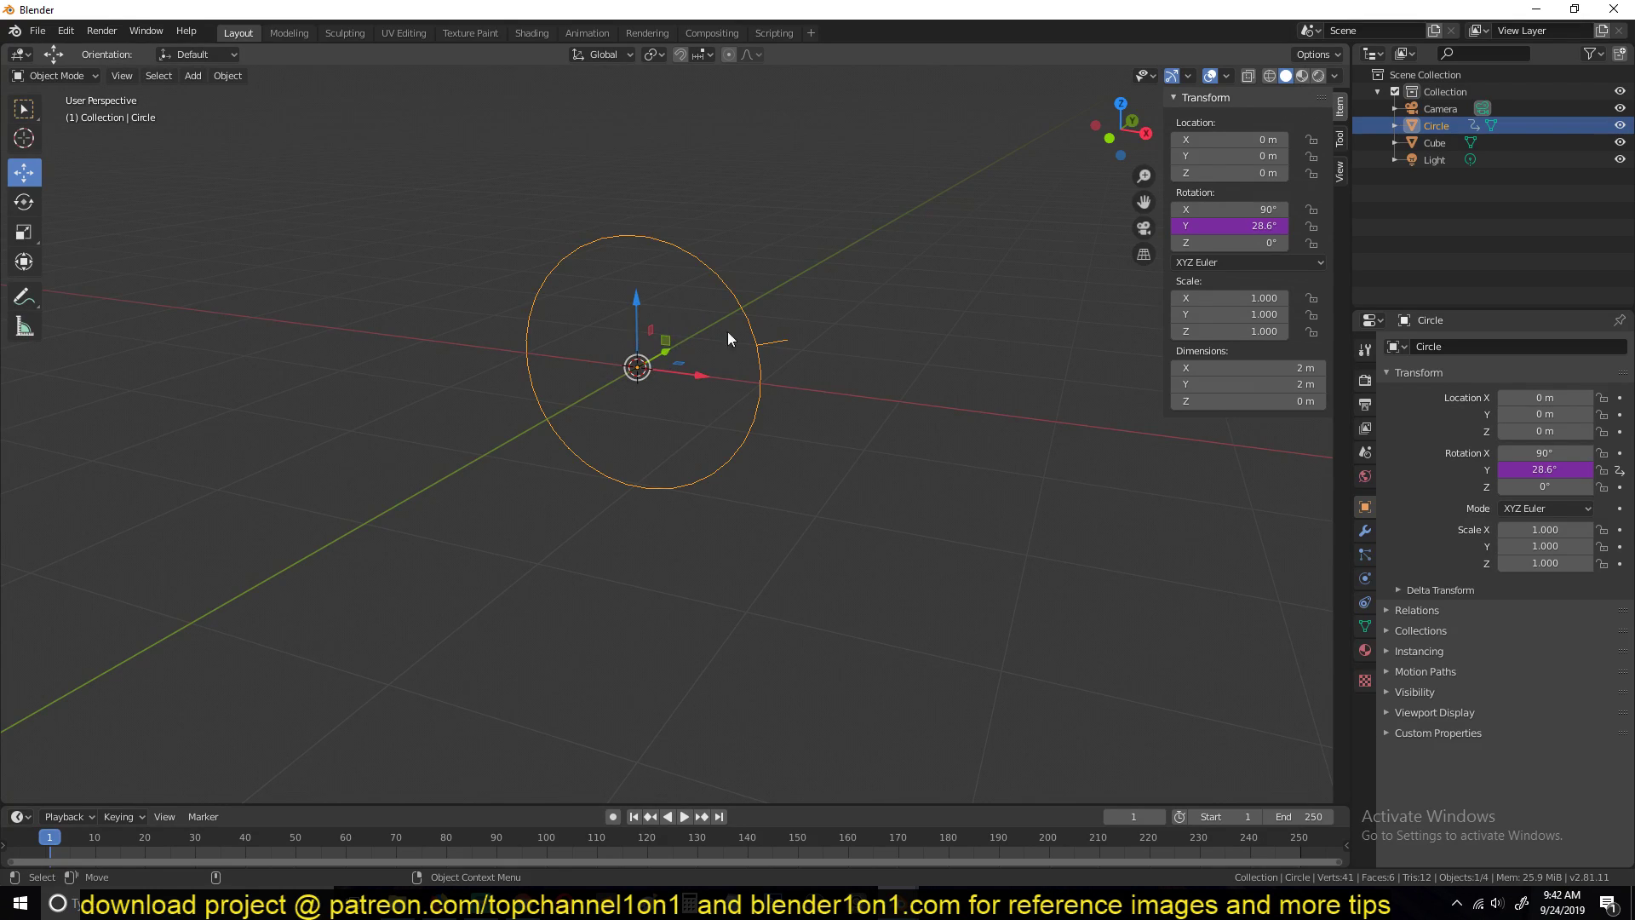
double_click(1259, 225)
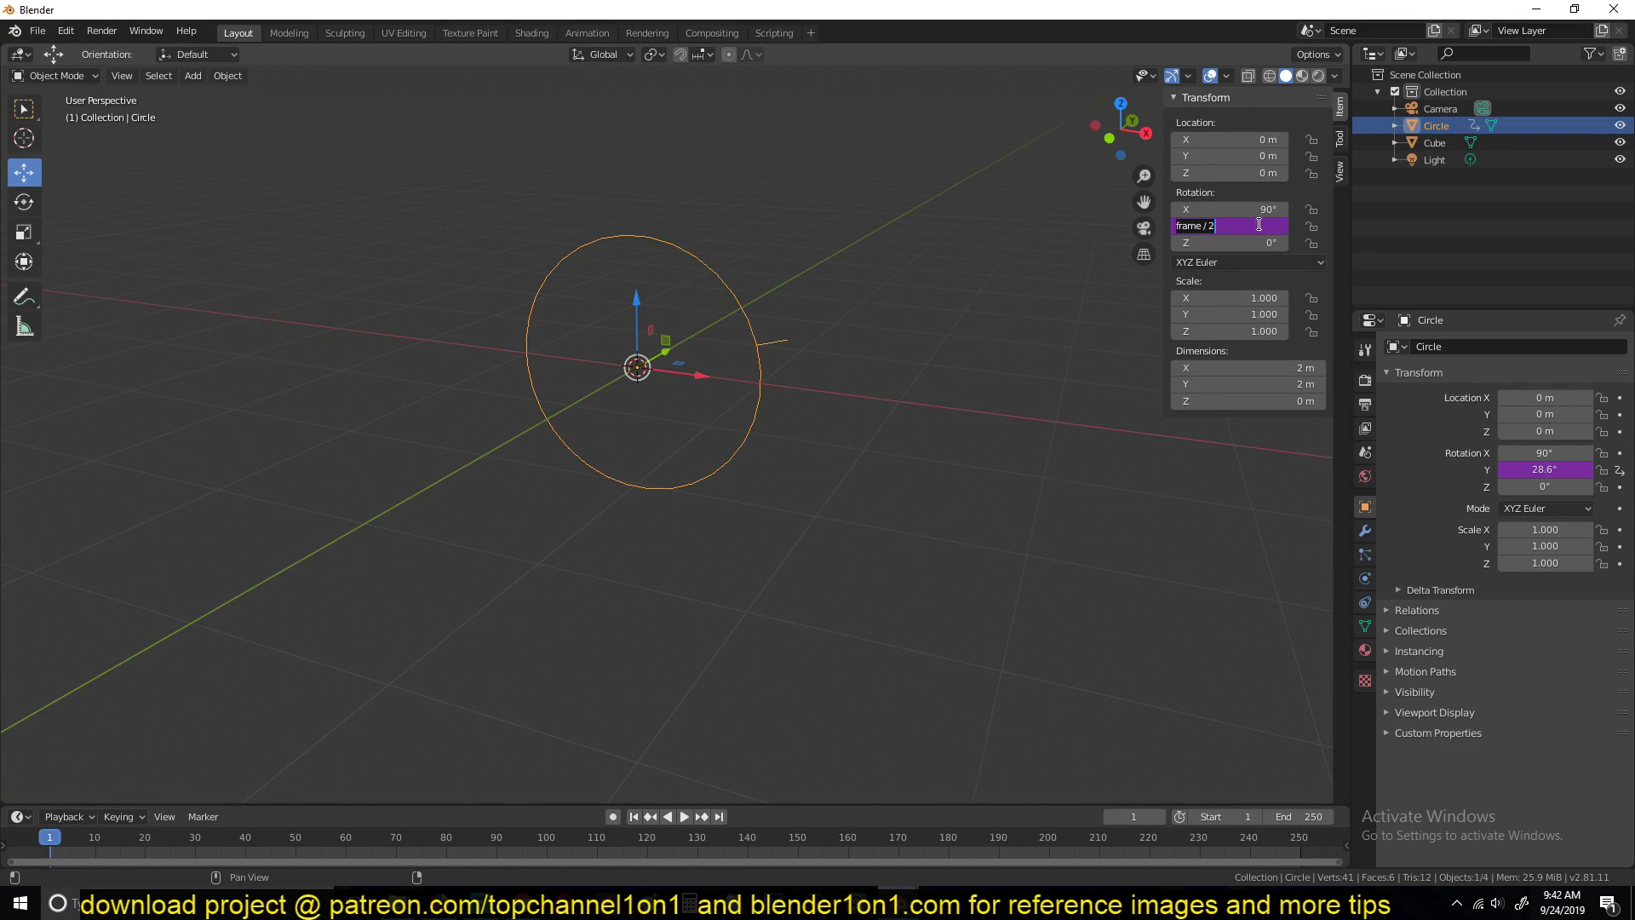
right_click(1284, 227)
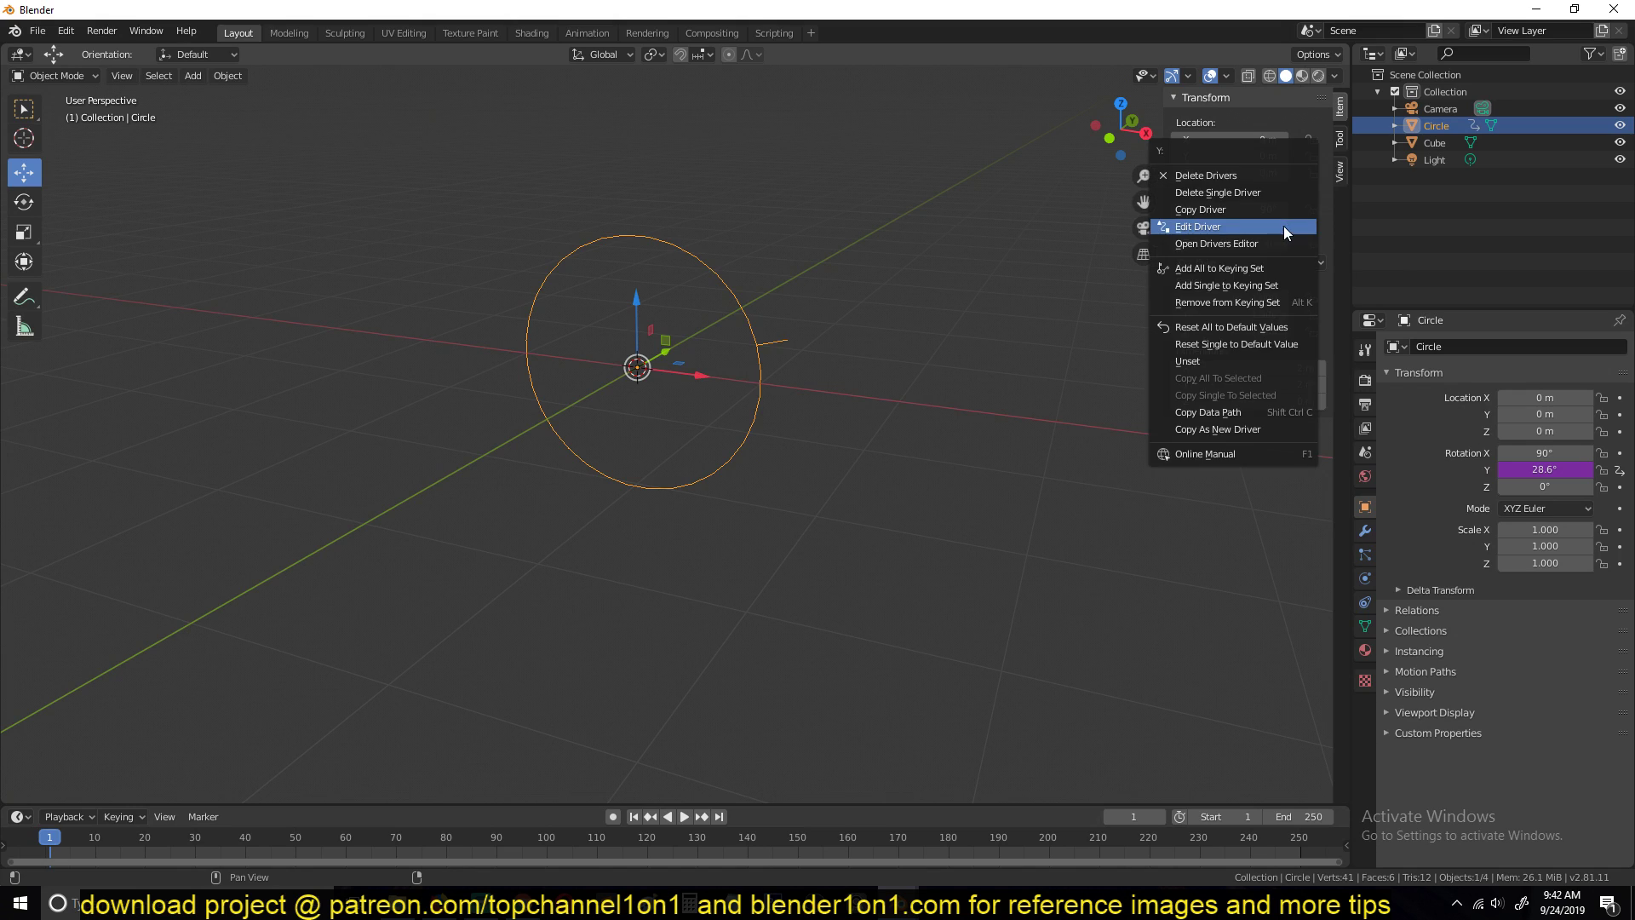
click(1213, 235)
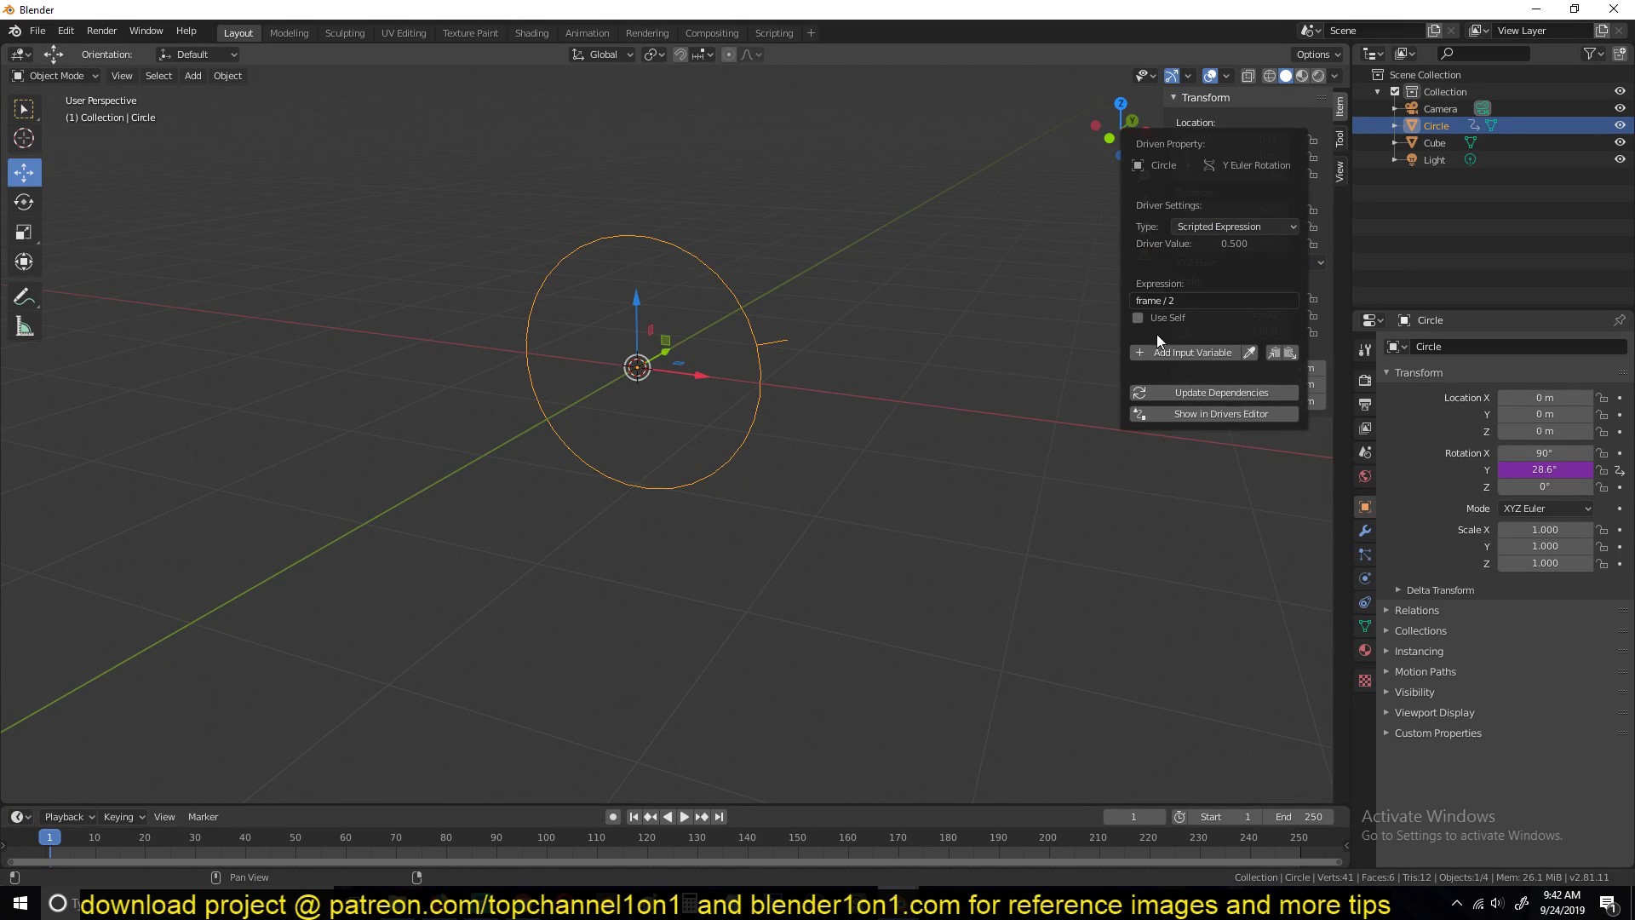
click(1196, 301)
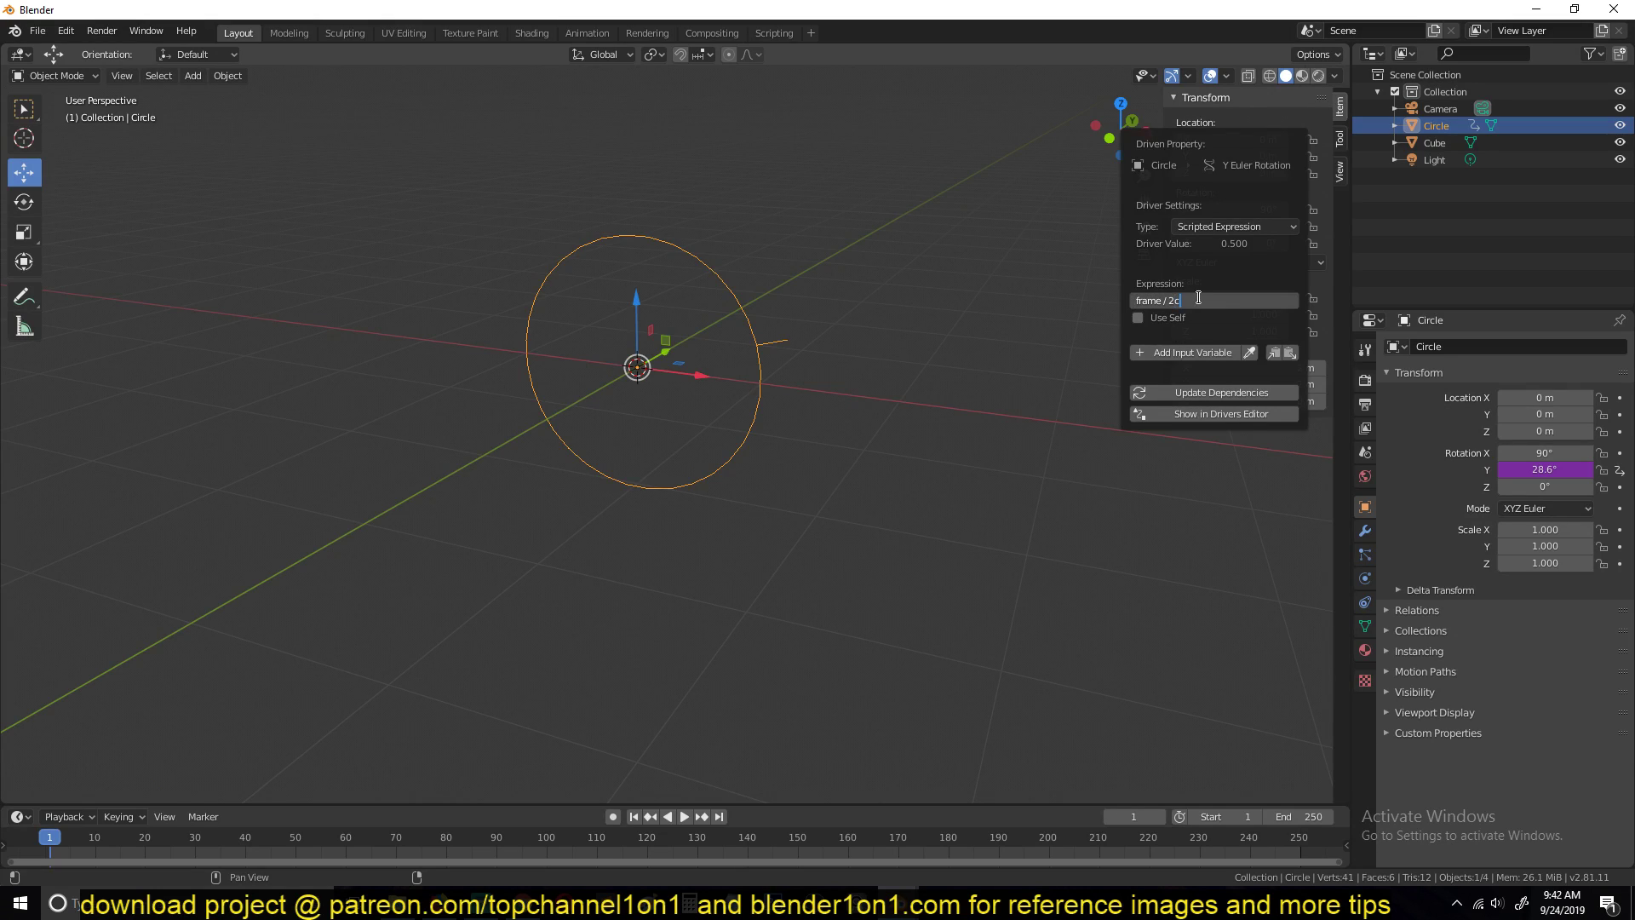
text(c)
key(Return)
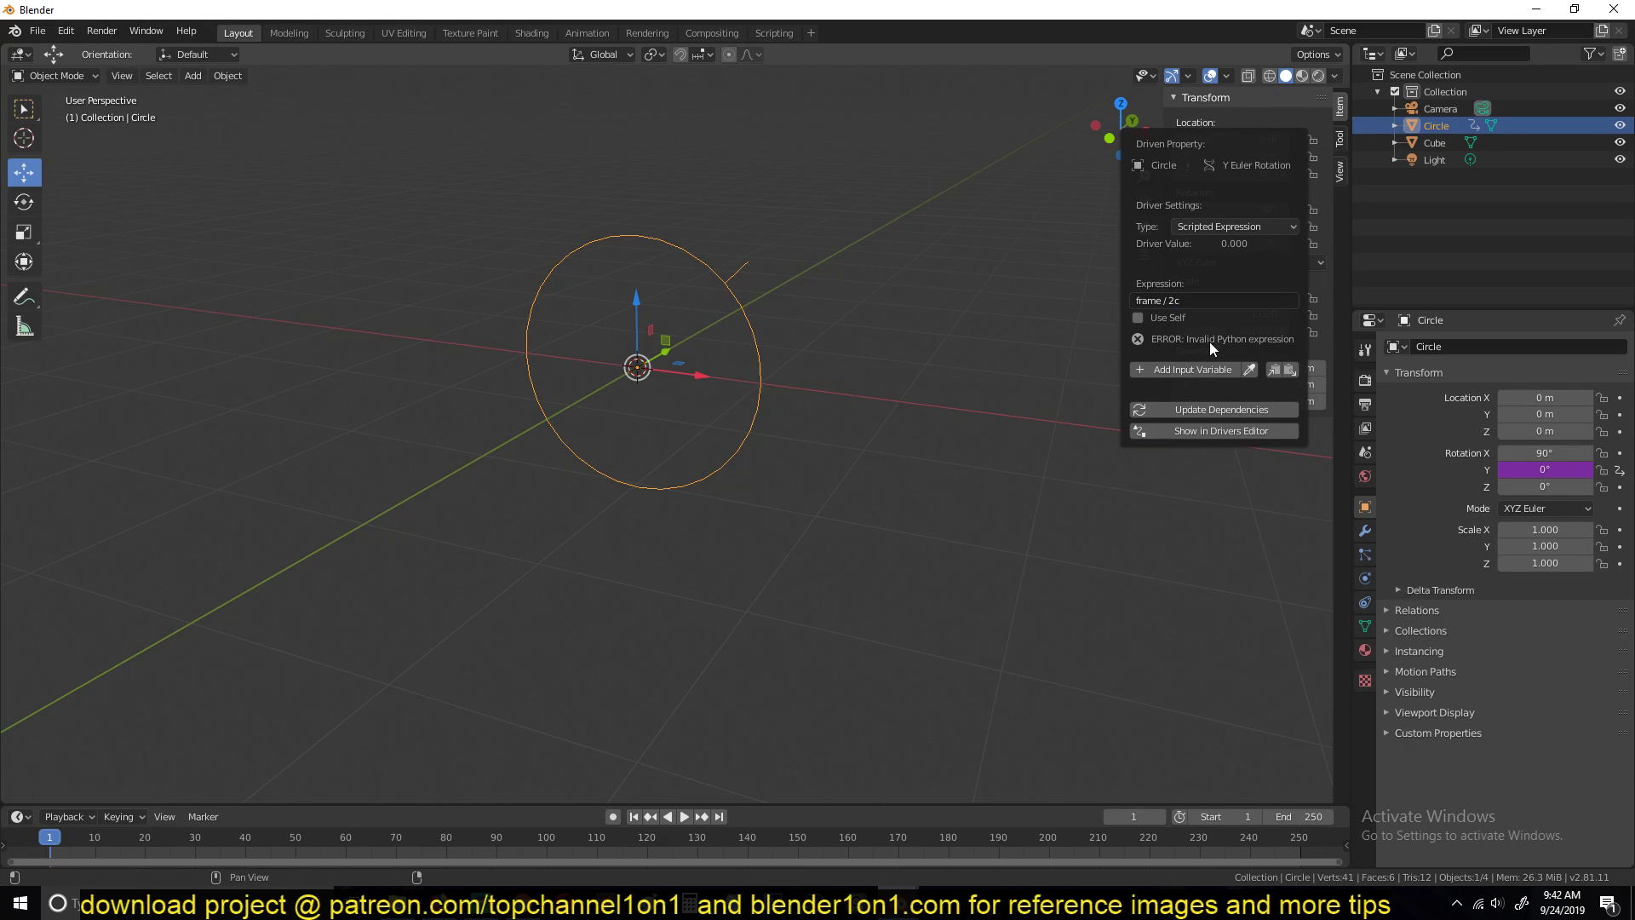
click(1194, 302)
click(1201, 301)
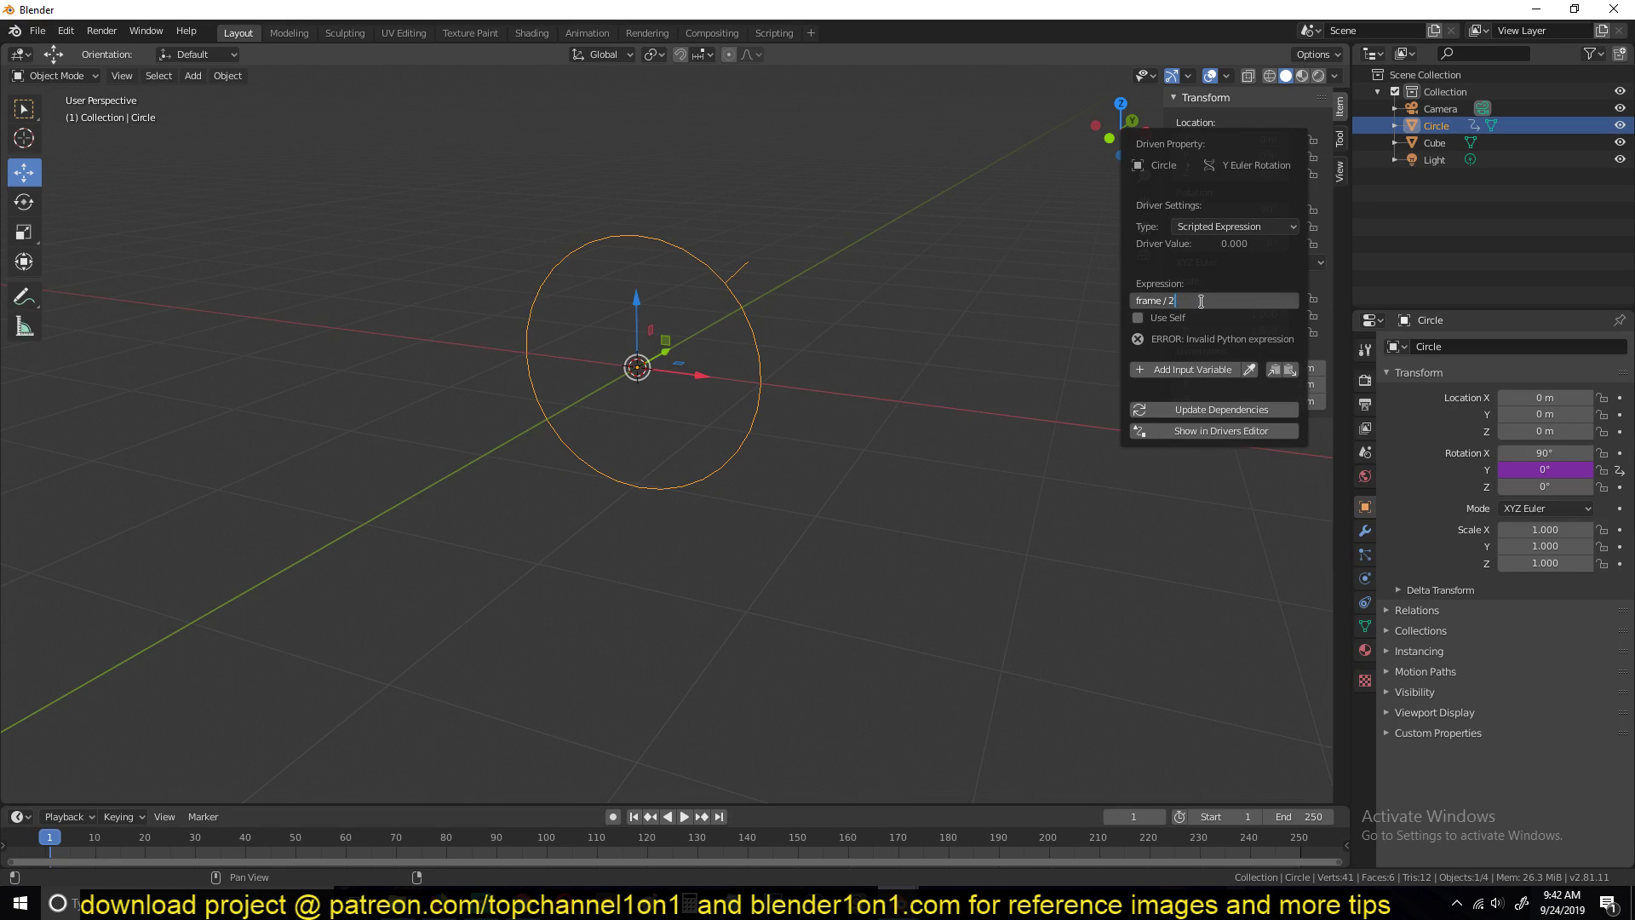
key(Return)
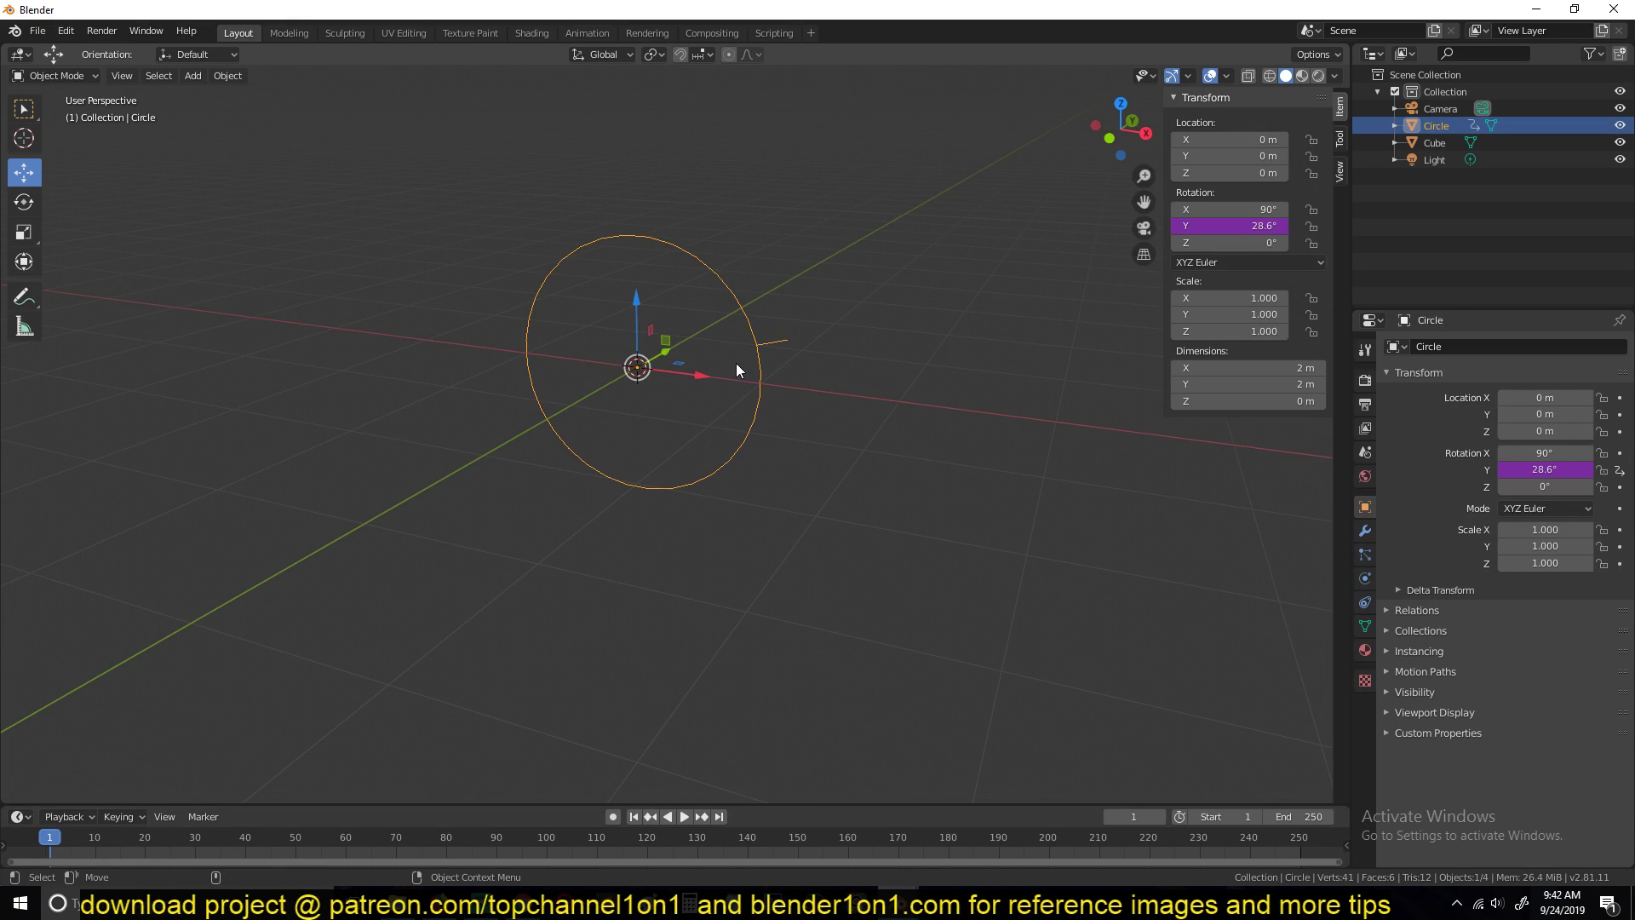
Step: Deselect the circle, recheck its driver expression and play the animation in front view to examine the spin
click(852, 391)
key(space)
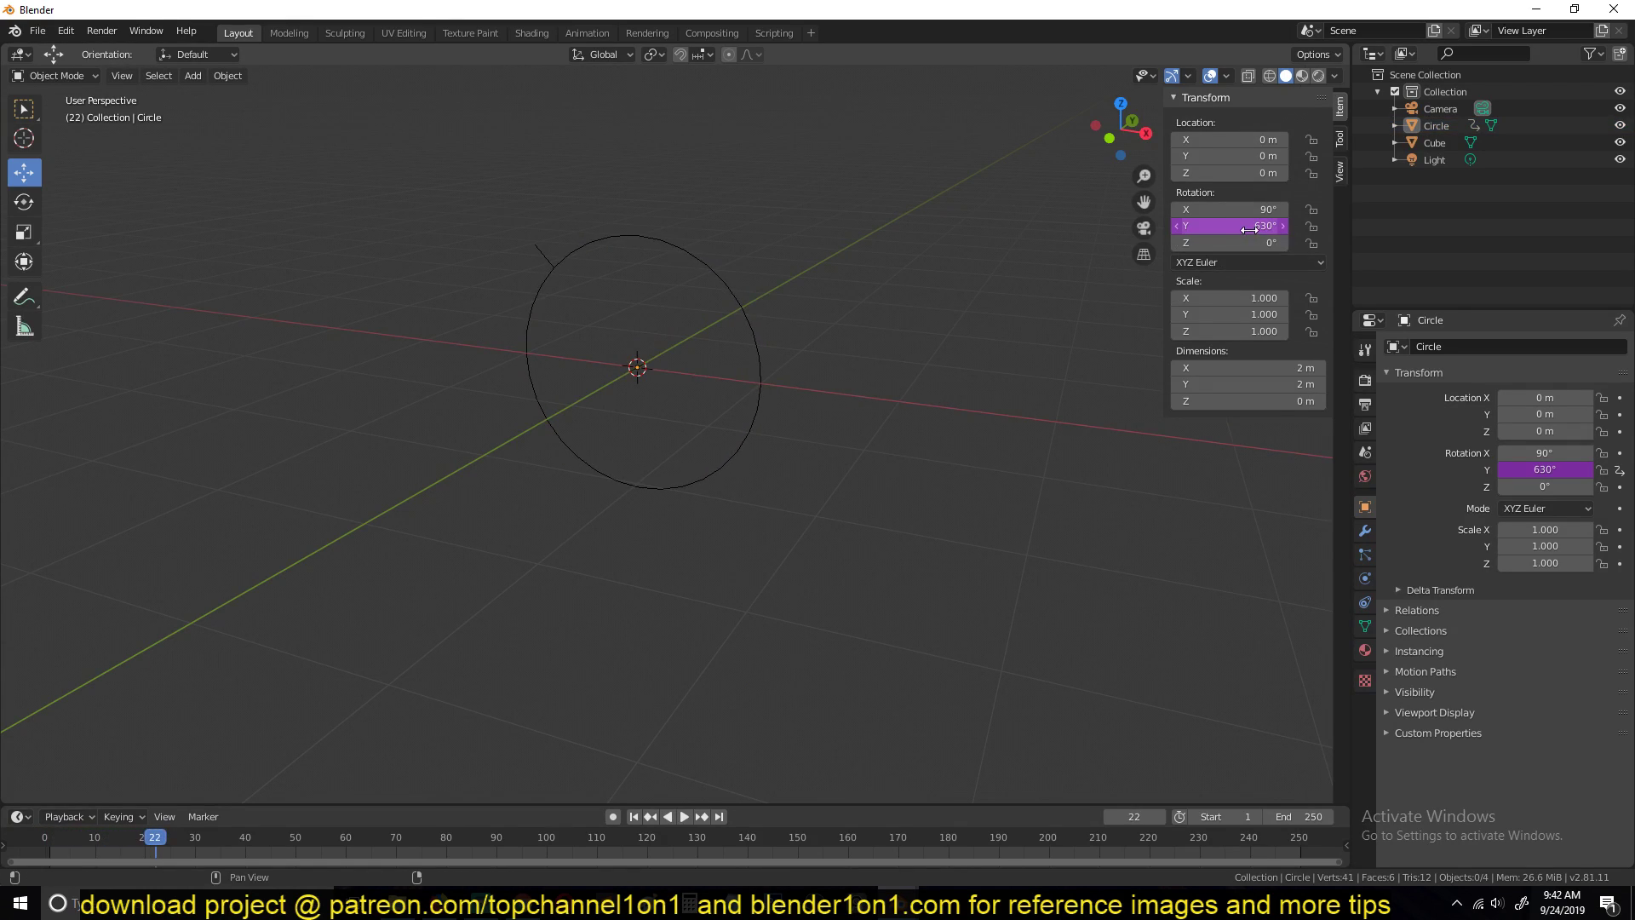
right_click(1244, 226)
click(1244, 228)
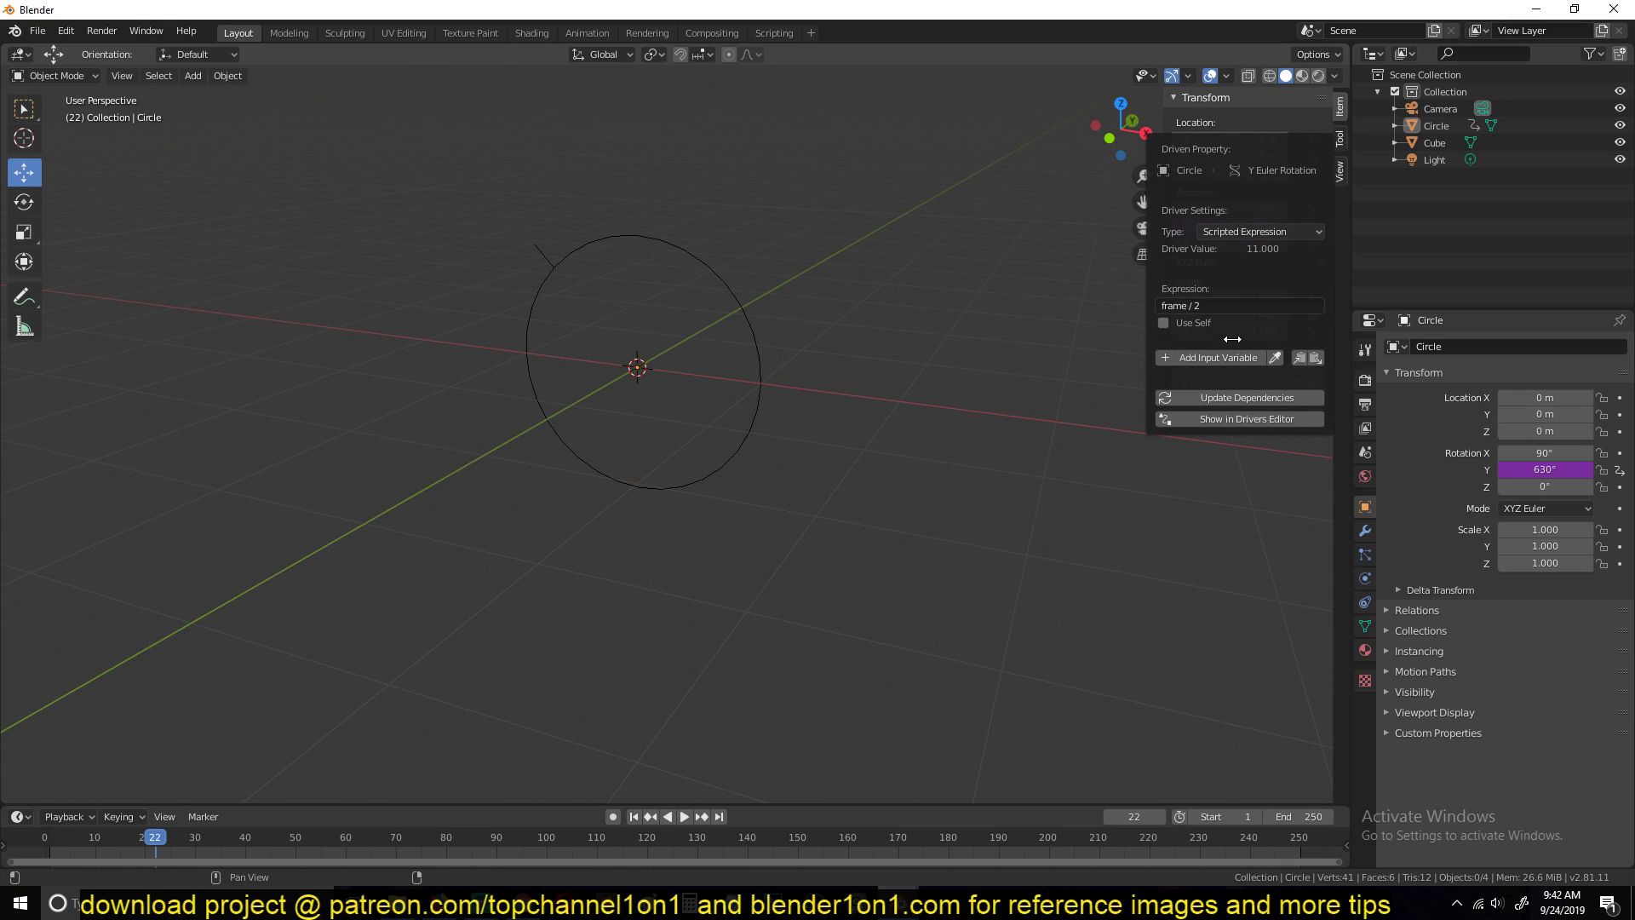
key(space)
middle_drag(571, 430, 773, 365)
key(KP_1)
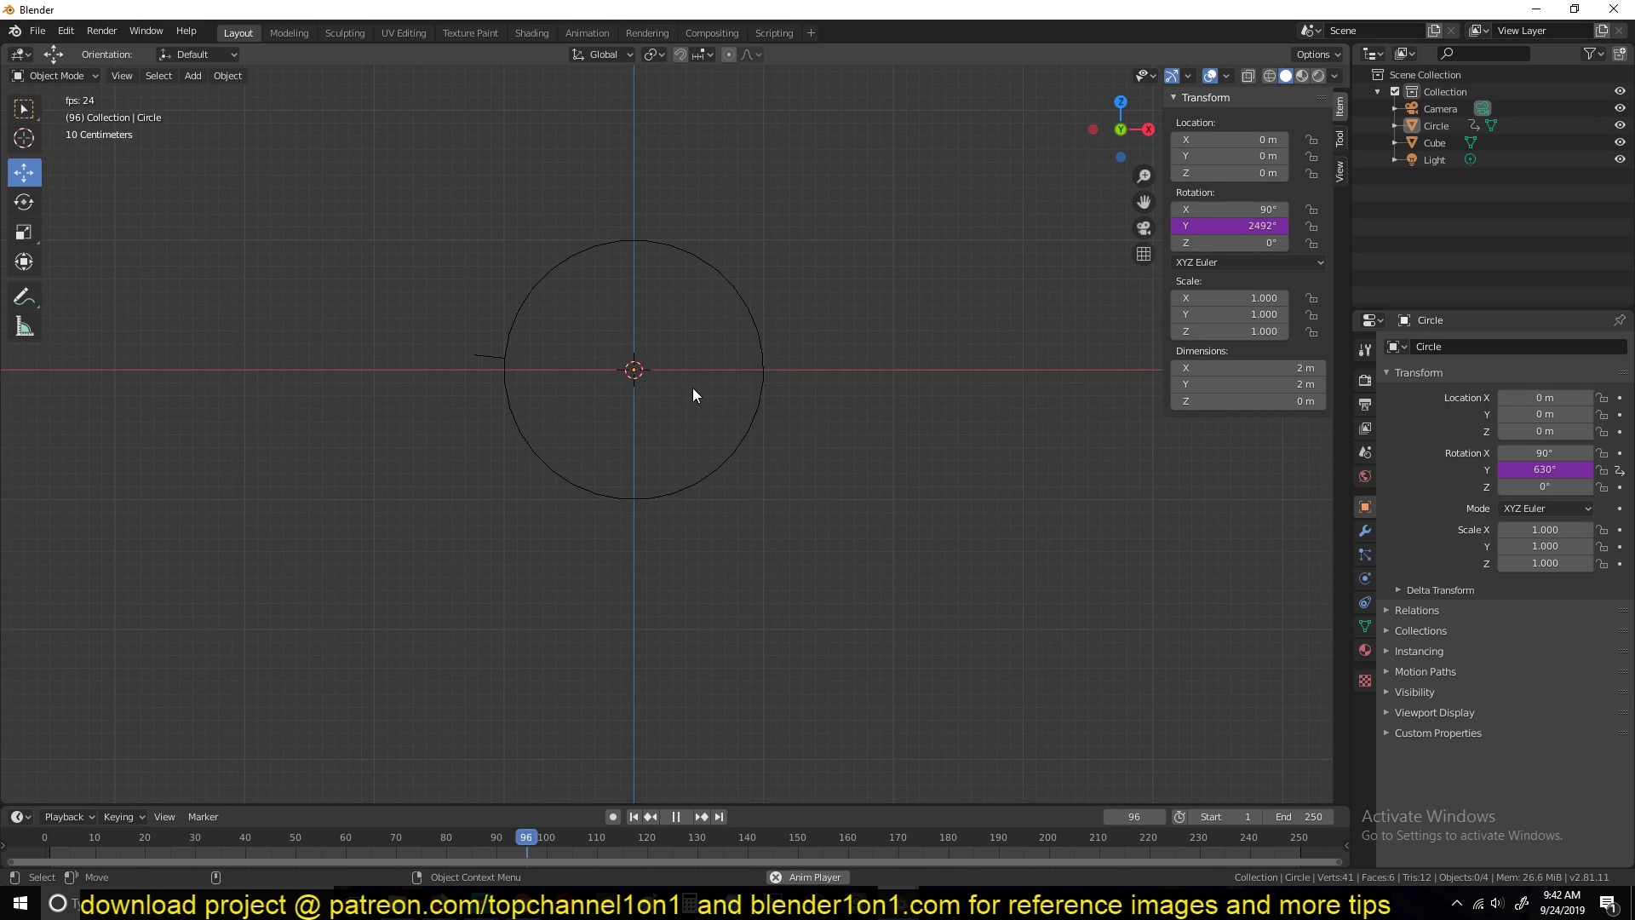
Step: Select the circle and try frame / 5 as its Y rotation driver expression during playback
click(755, 352)
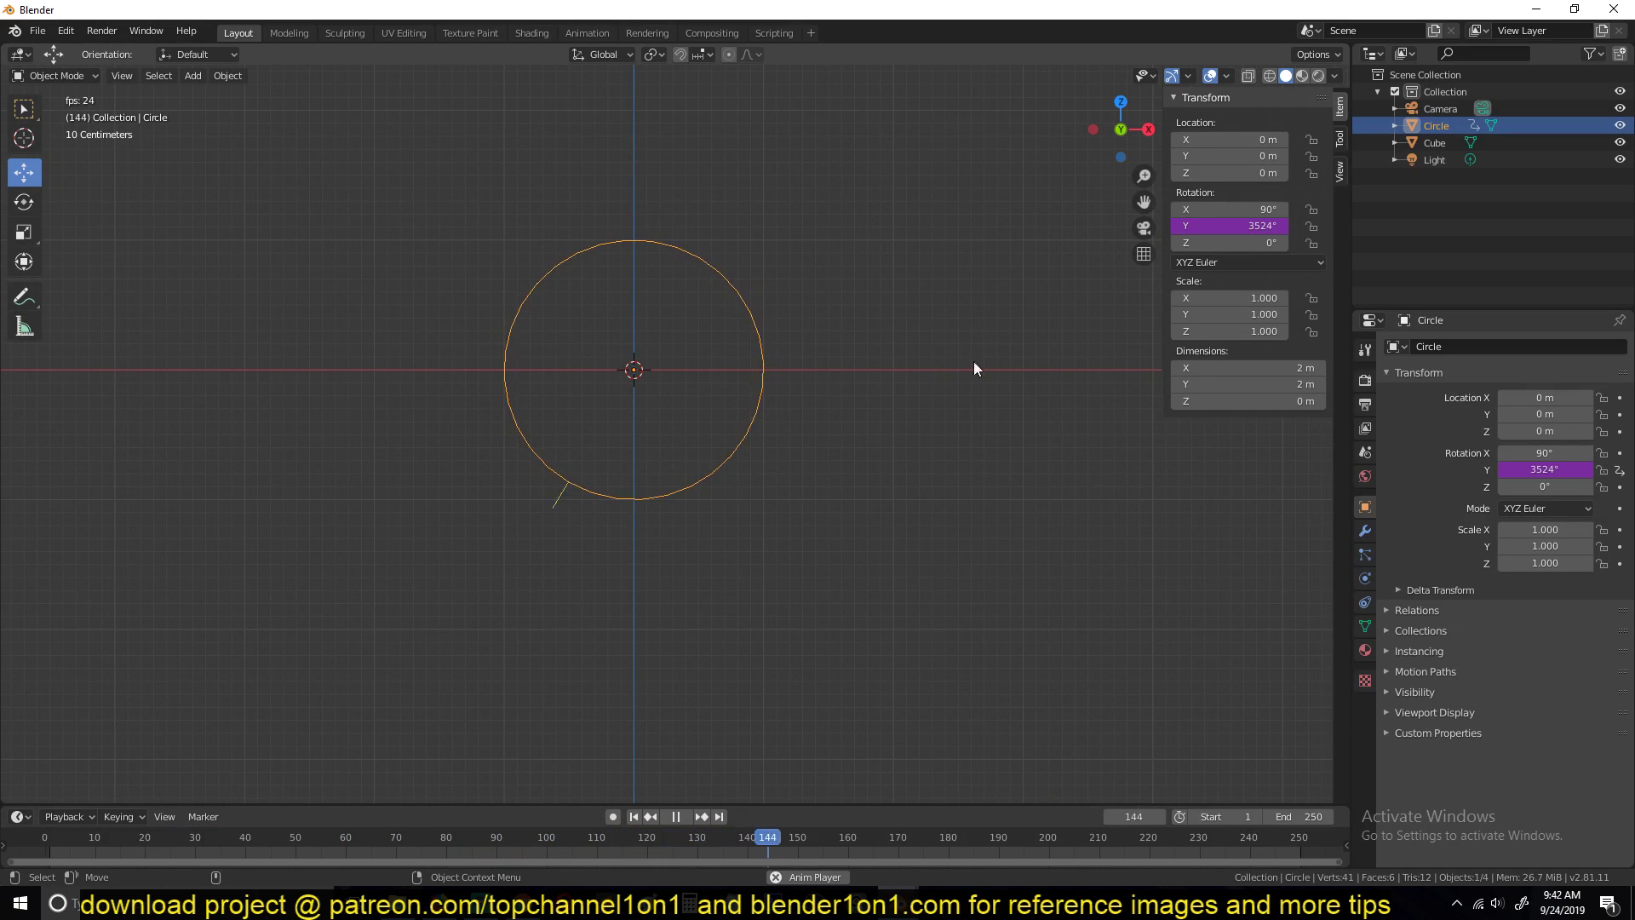
double_click(1246, 224)
click(1245, 222)
key(BackSpace)
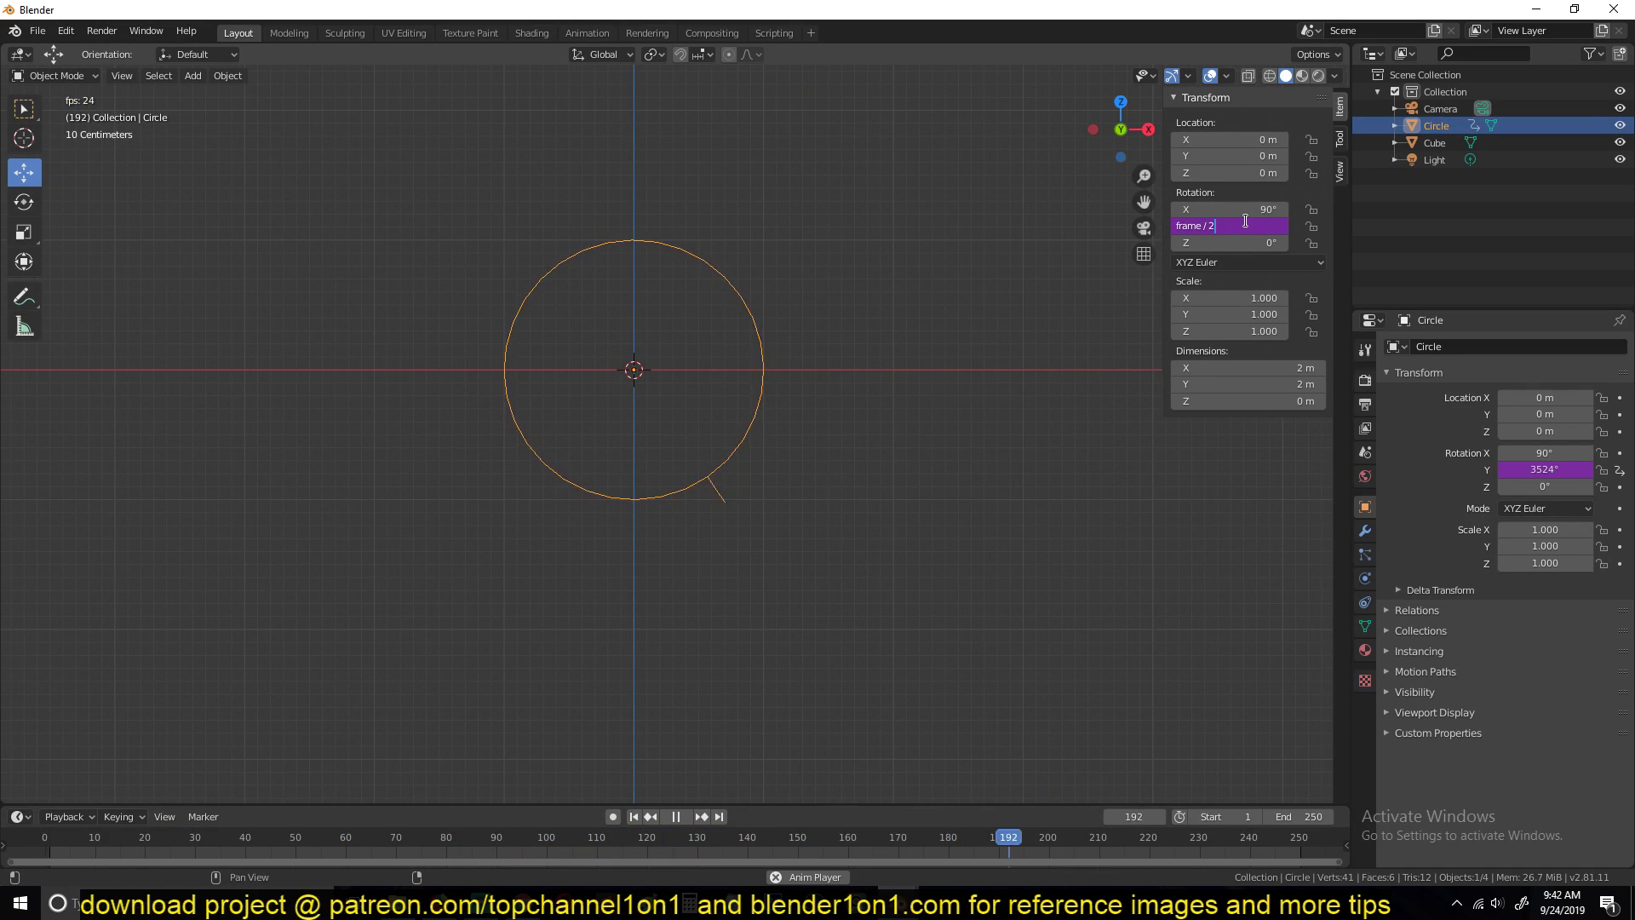
text(5)
key(Return)
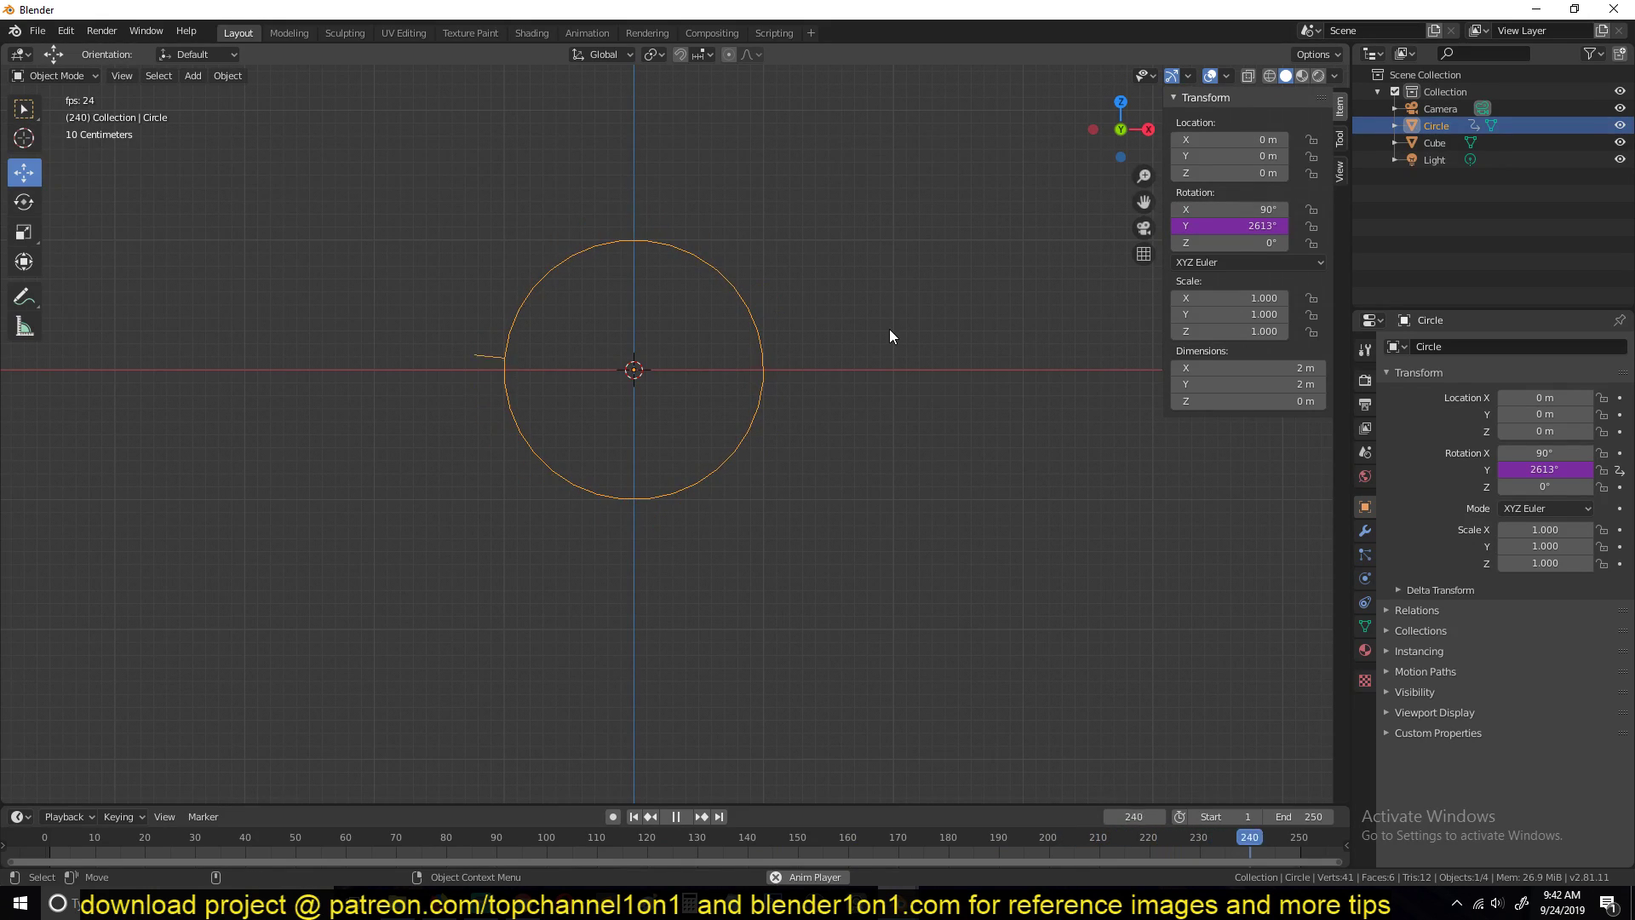
Step: Try frame * 2 as the circle's Y rotation driver expression to test a faster spin
click(1269, 226)
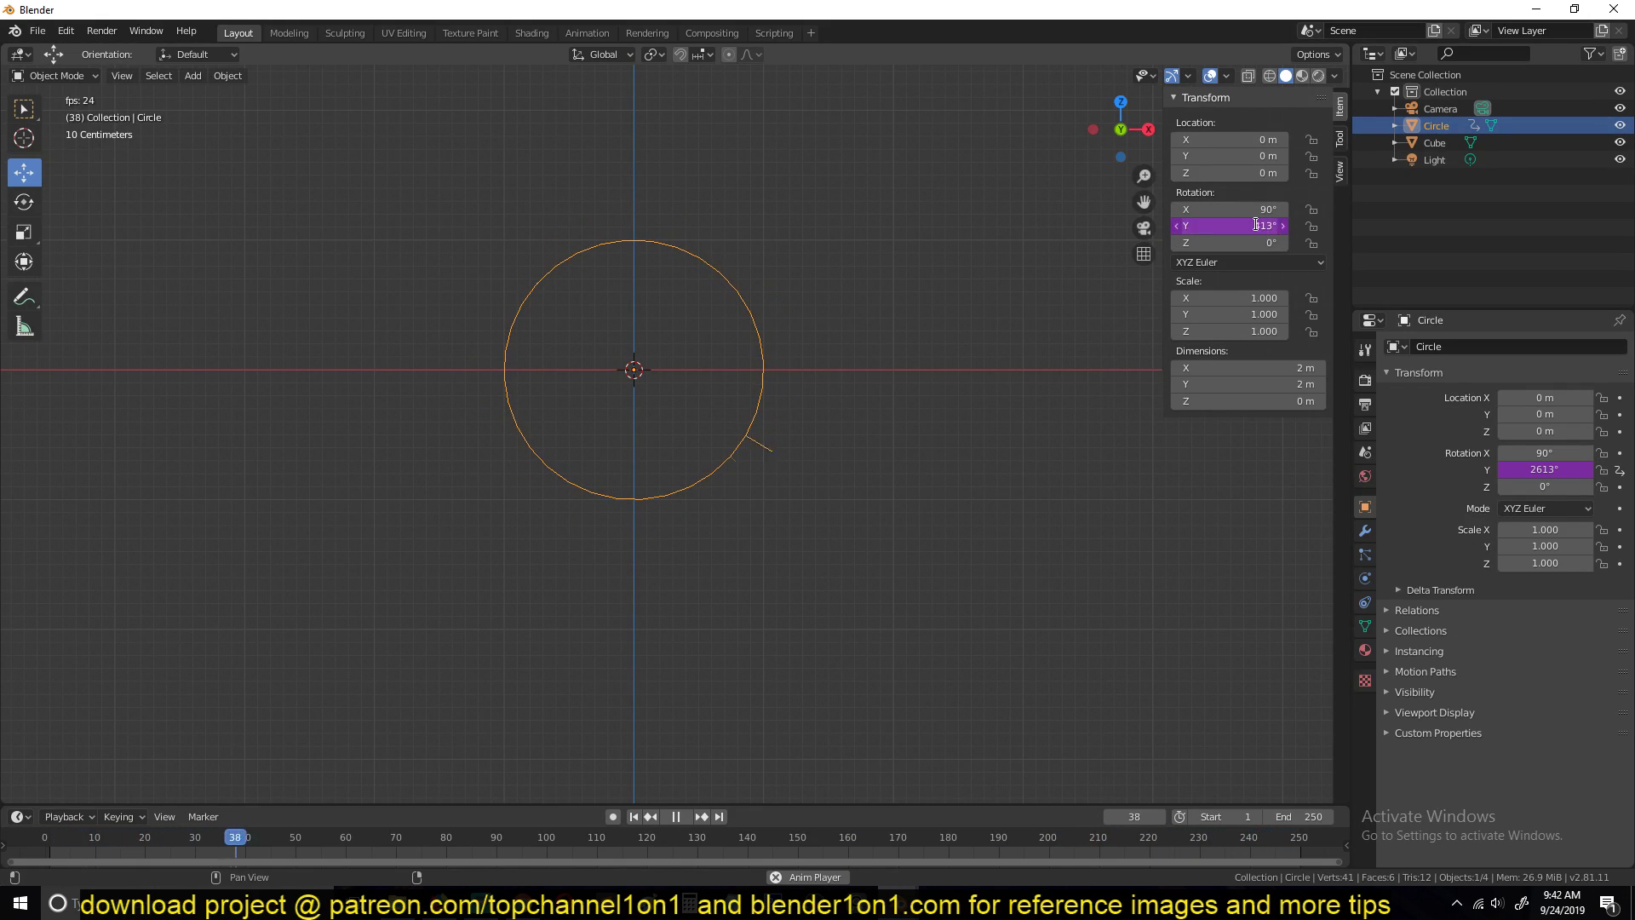
click(1258, 226)
key(BackSpace)
text(2)
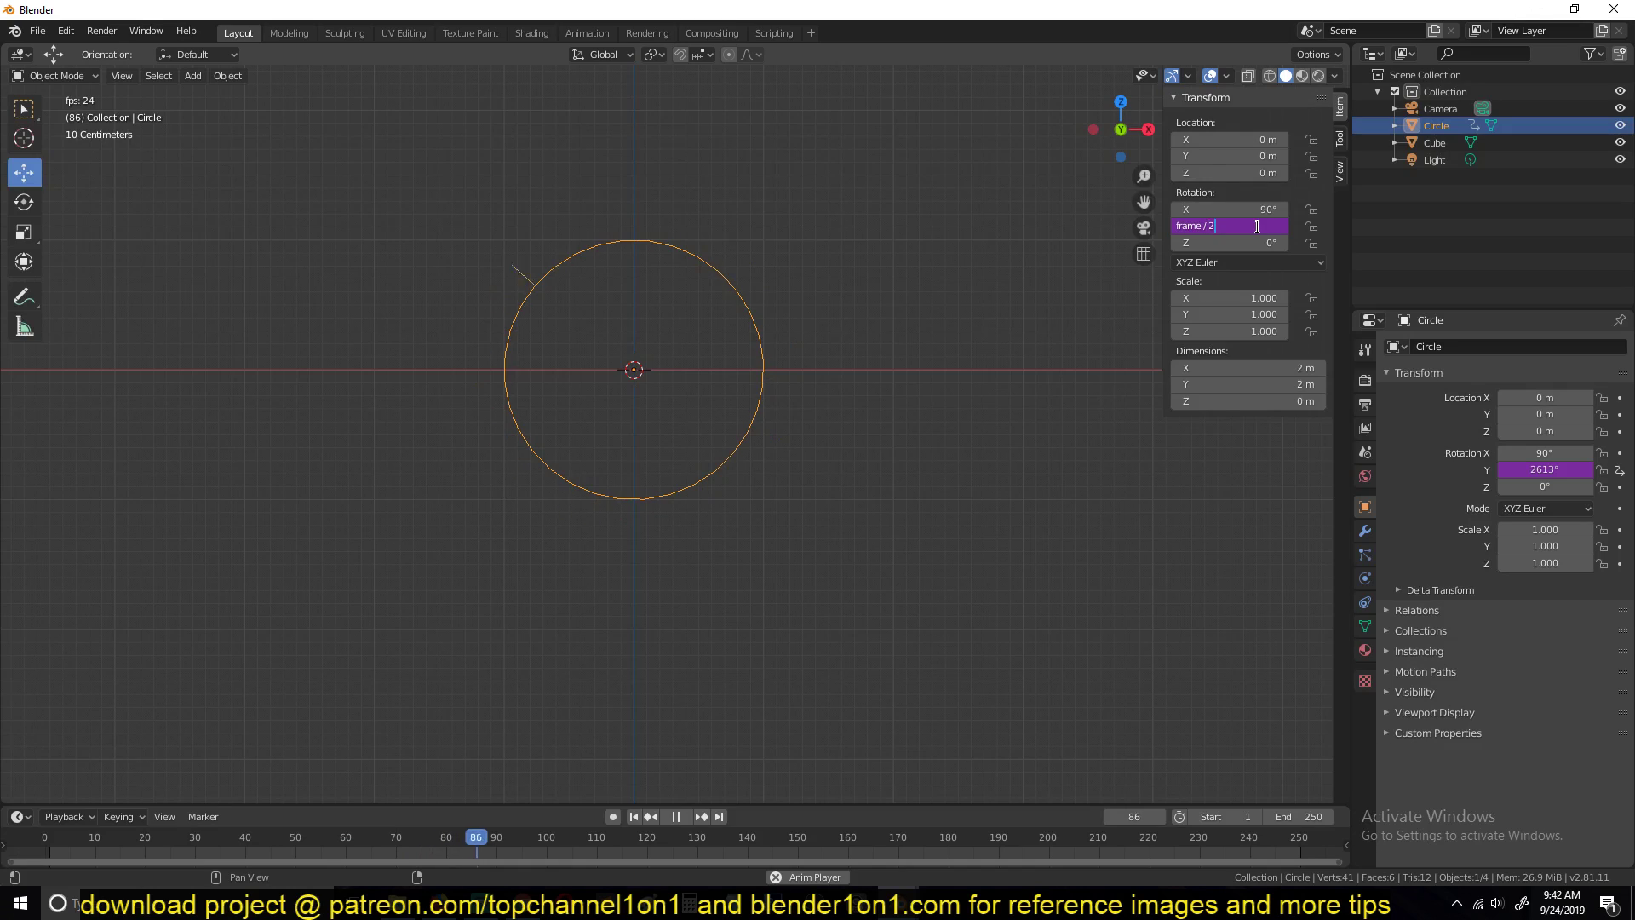
key(BackSpace)
key(BackSpace)
text(*2)
key(Return)
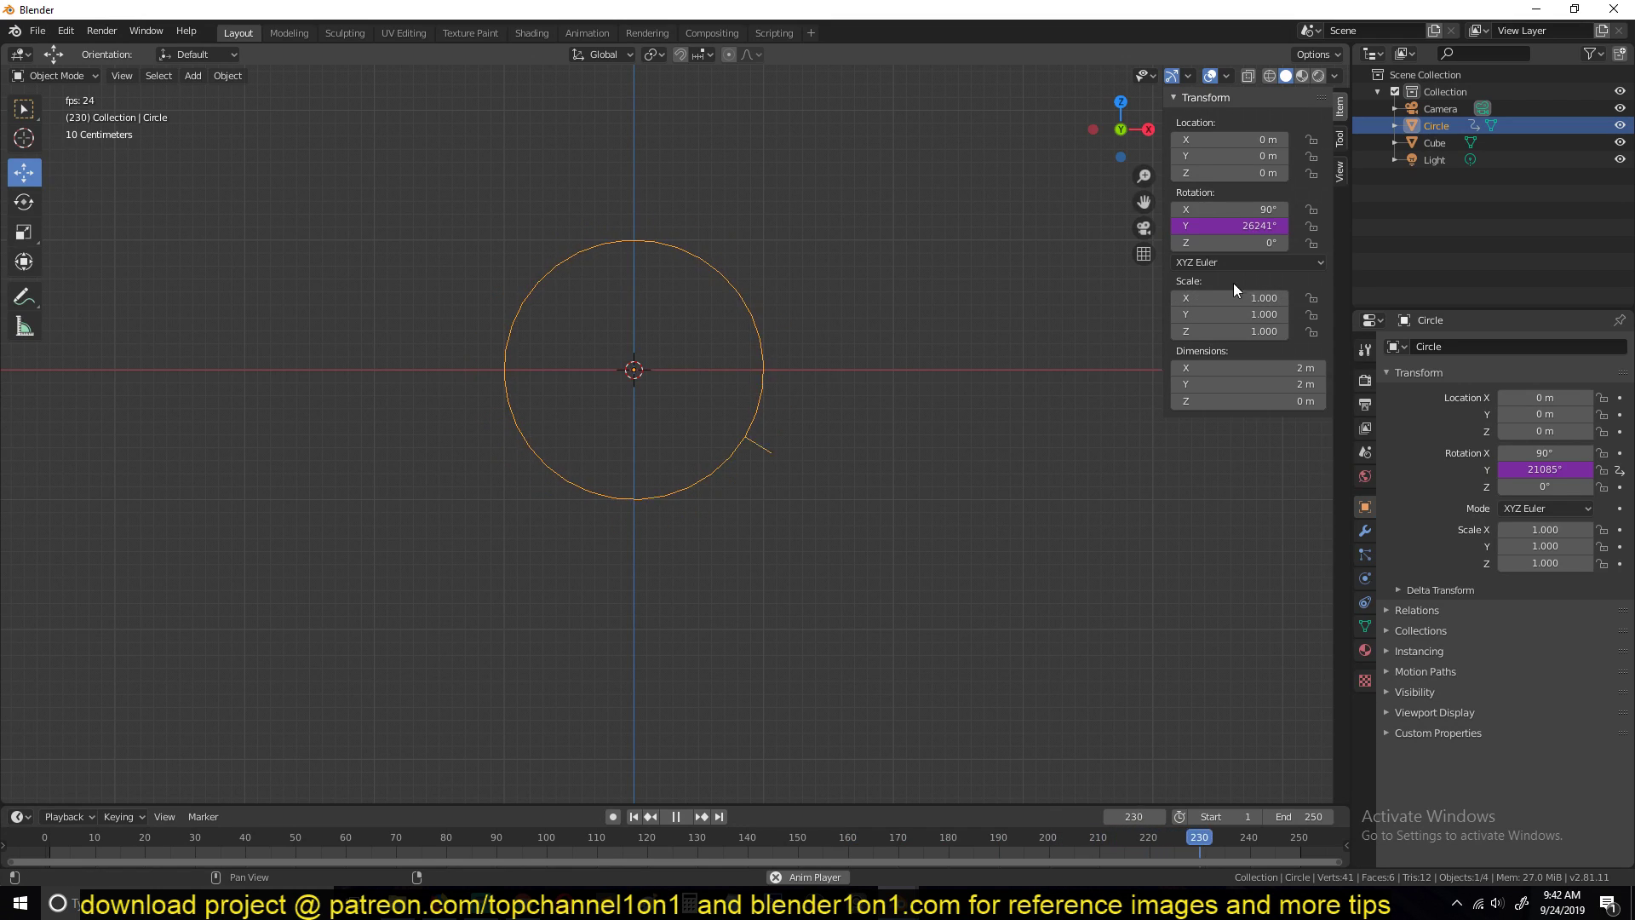
Step: Set the circle's Y rotation driver expression to frame / 2, check the spin from an angle and stop playback in front view
click(1266, 224)
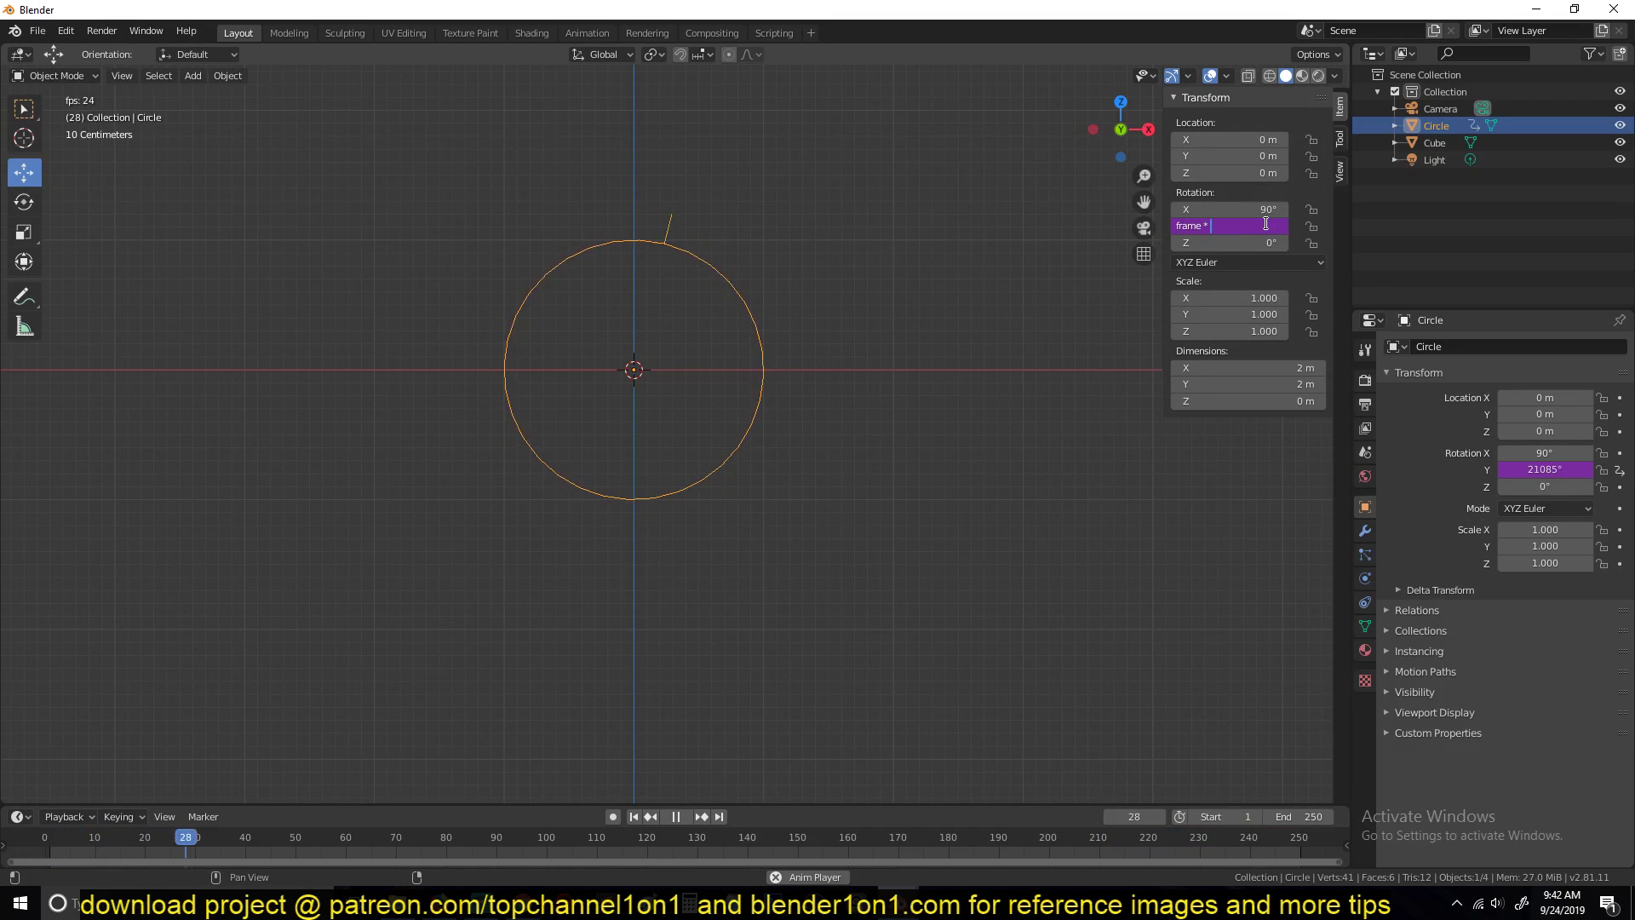
key(BackSpace)
text(/2)
key(Return)
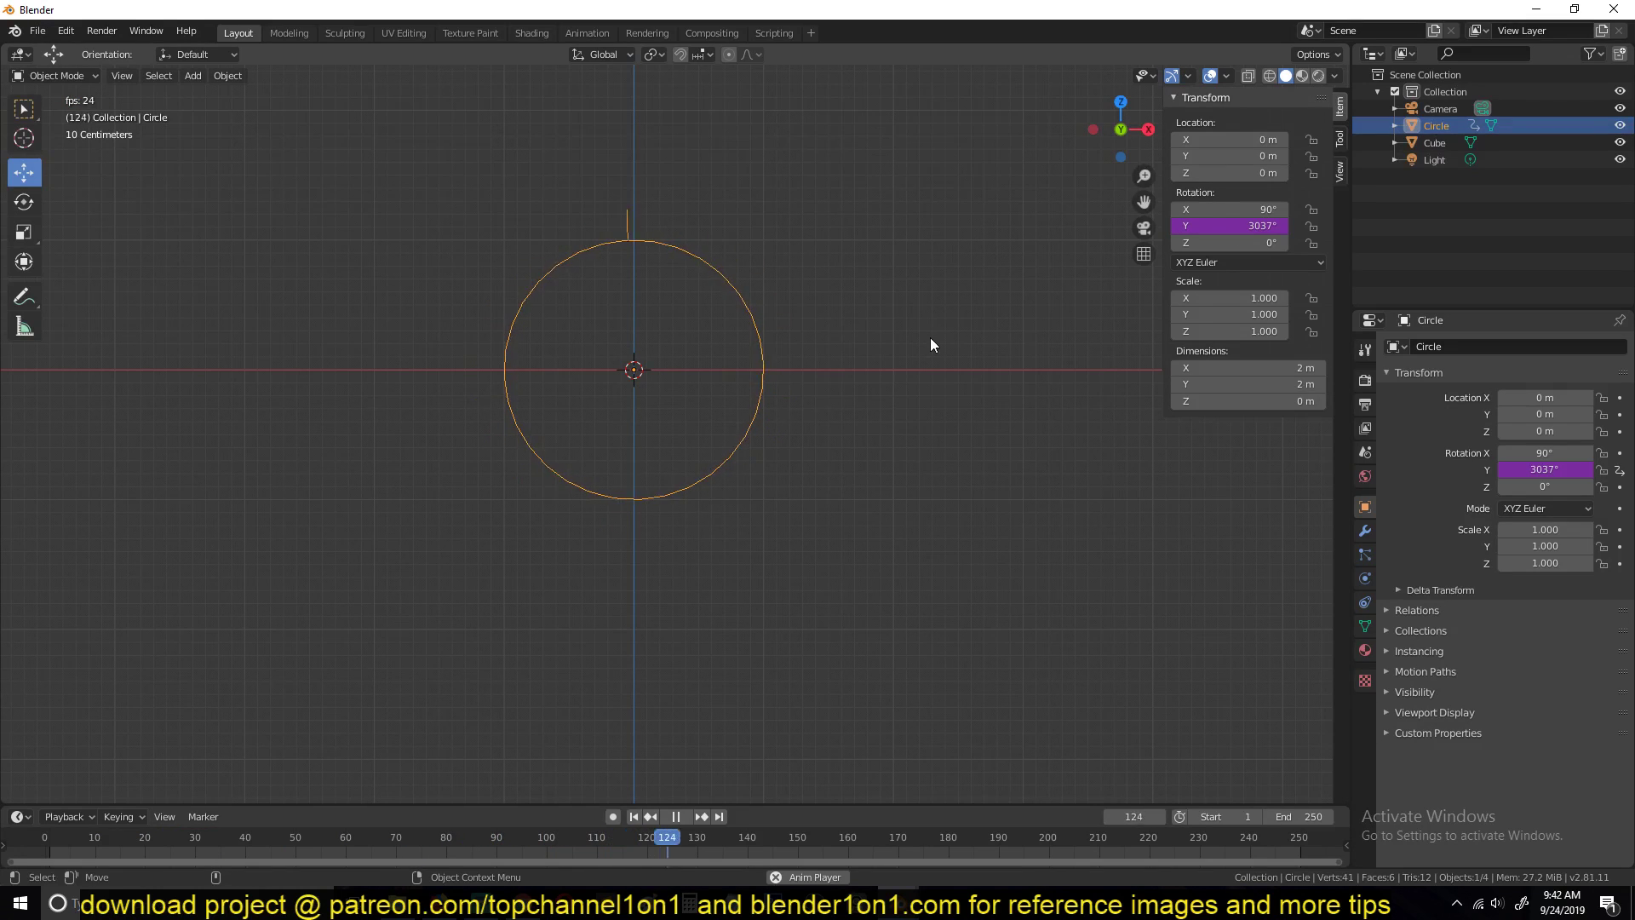
middle_drag(930, 338, 993, 470)
scroll(850, 413, up, 2)
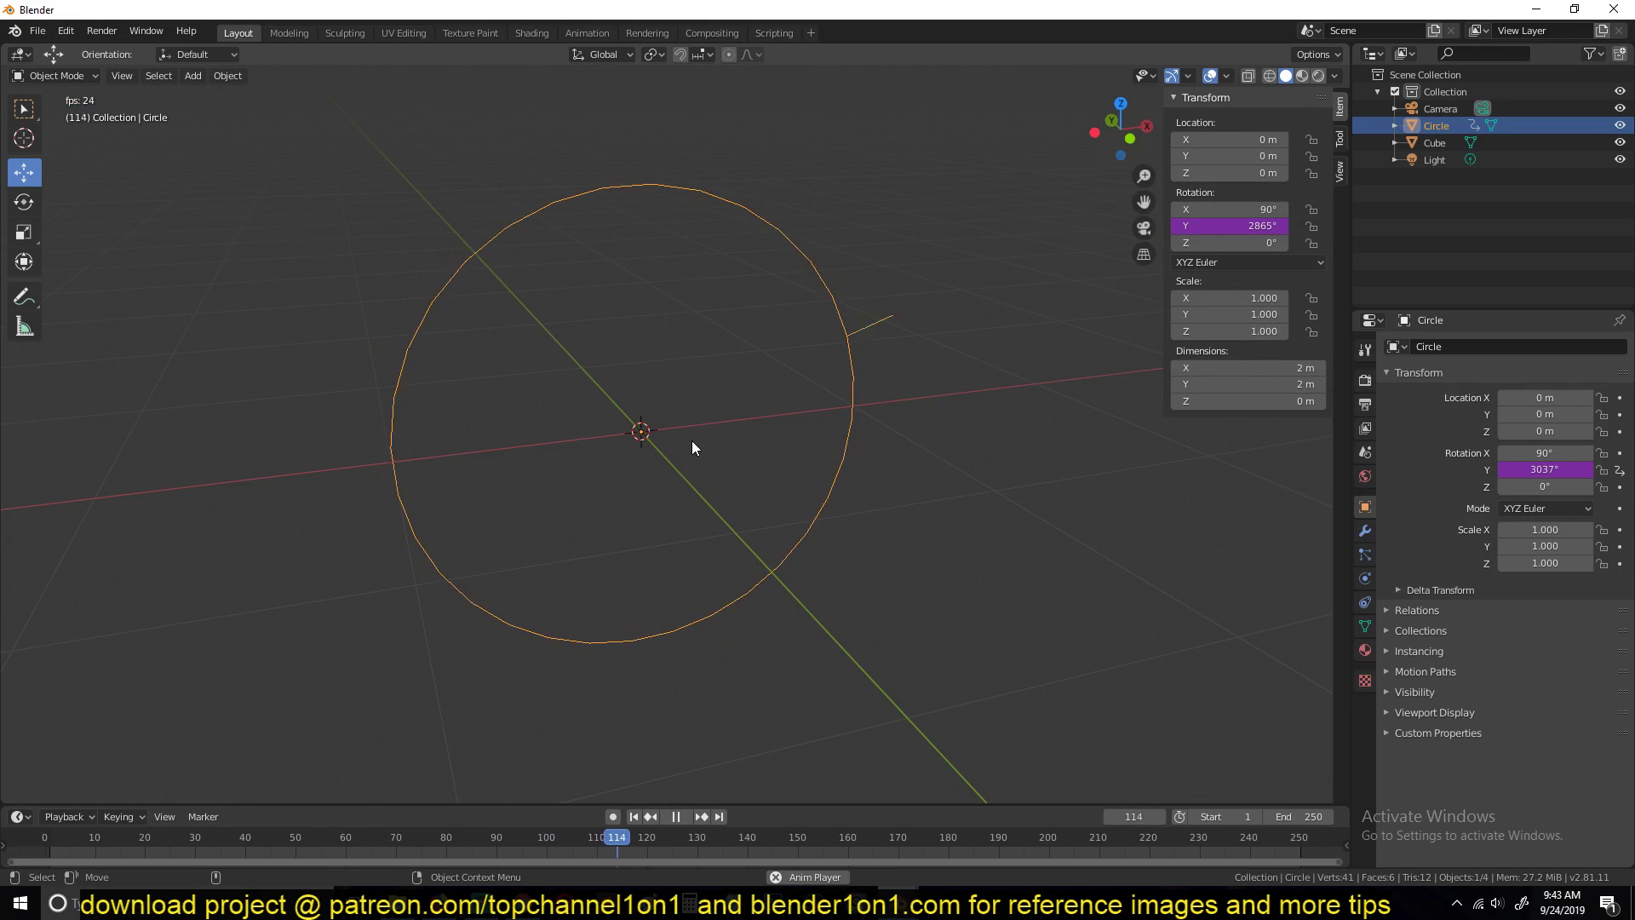
key(KP_1)
key(space)
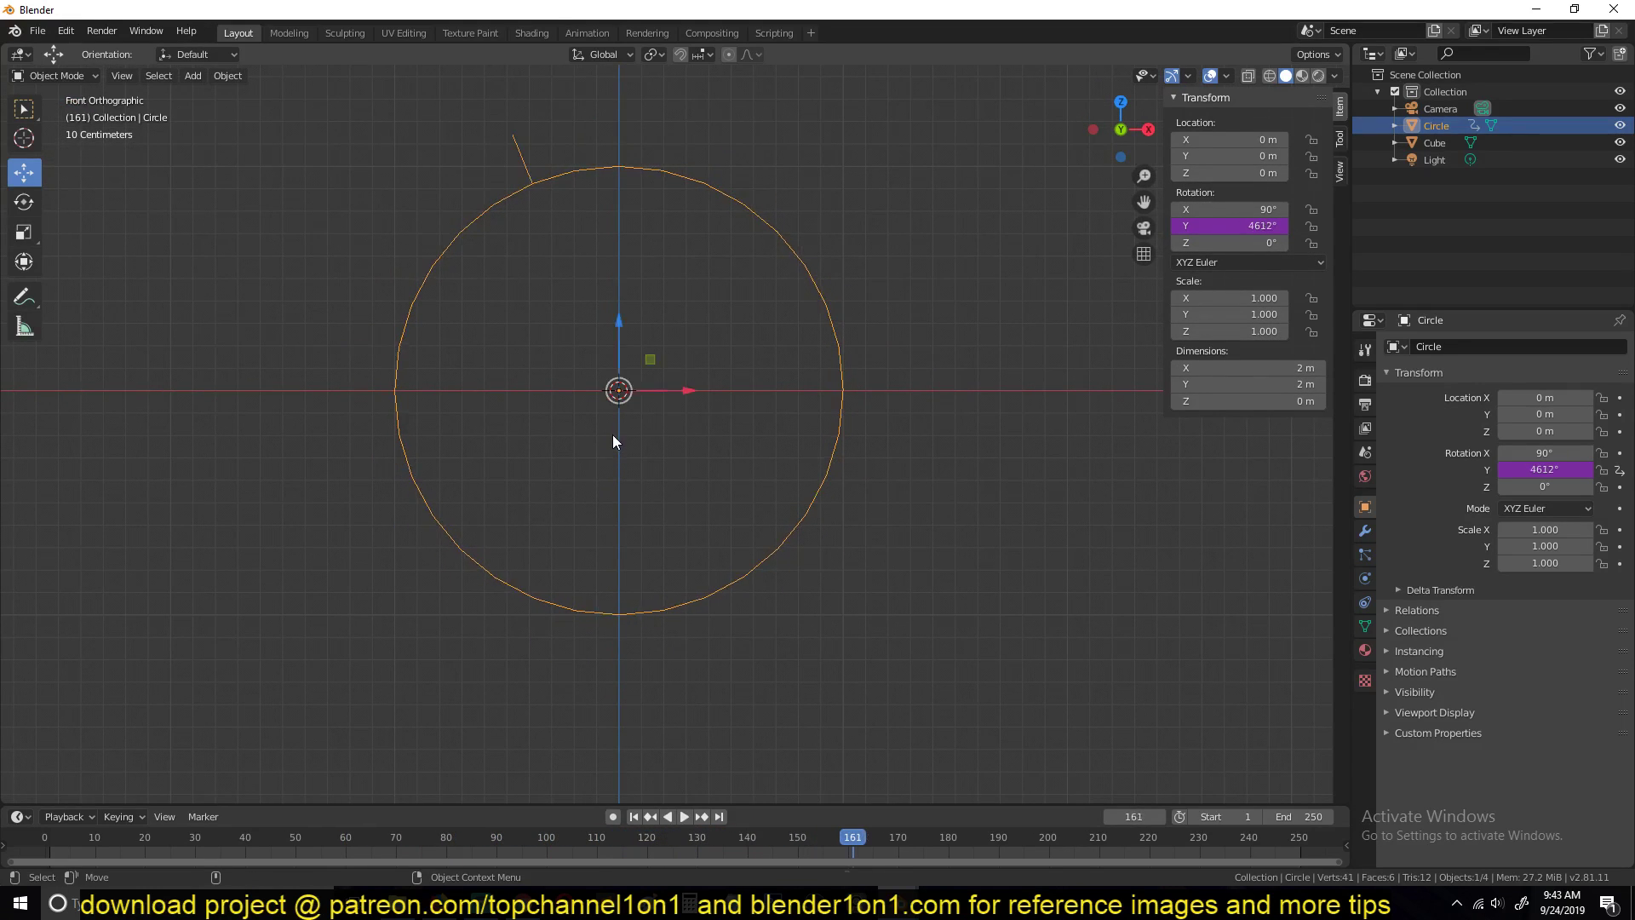
Step: Extrude all of the circle's vertices along the global Y axis into a band about 0.06 m wide
middle_drag(613, 440, 581, 377)
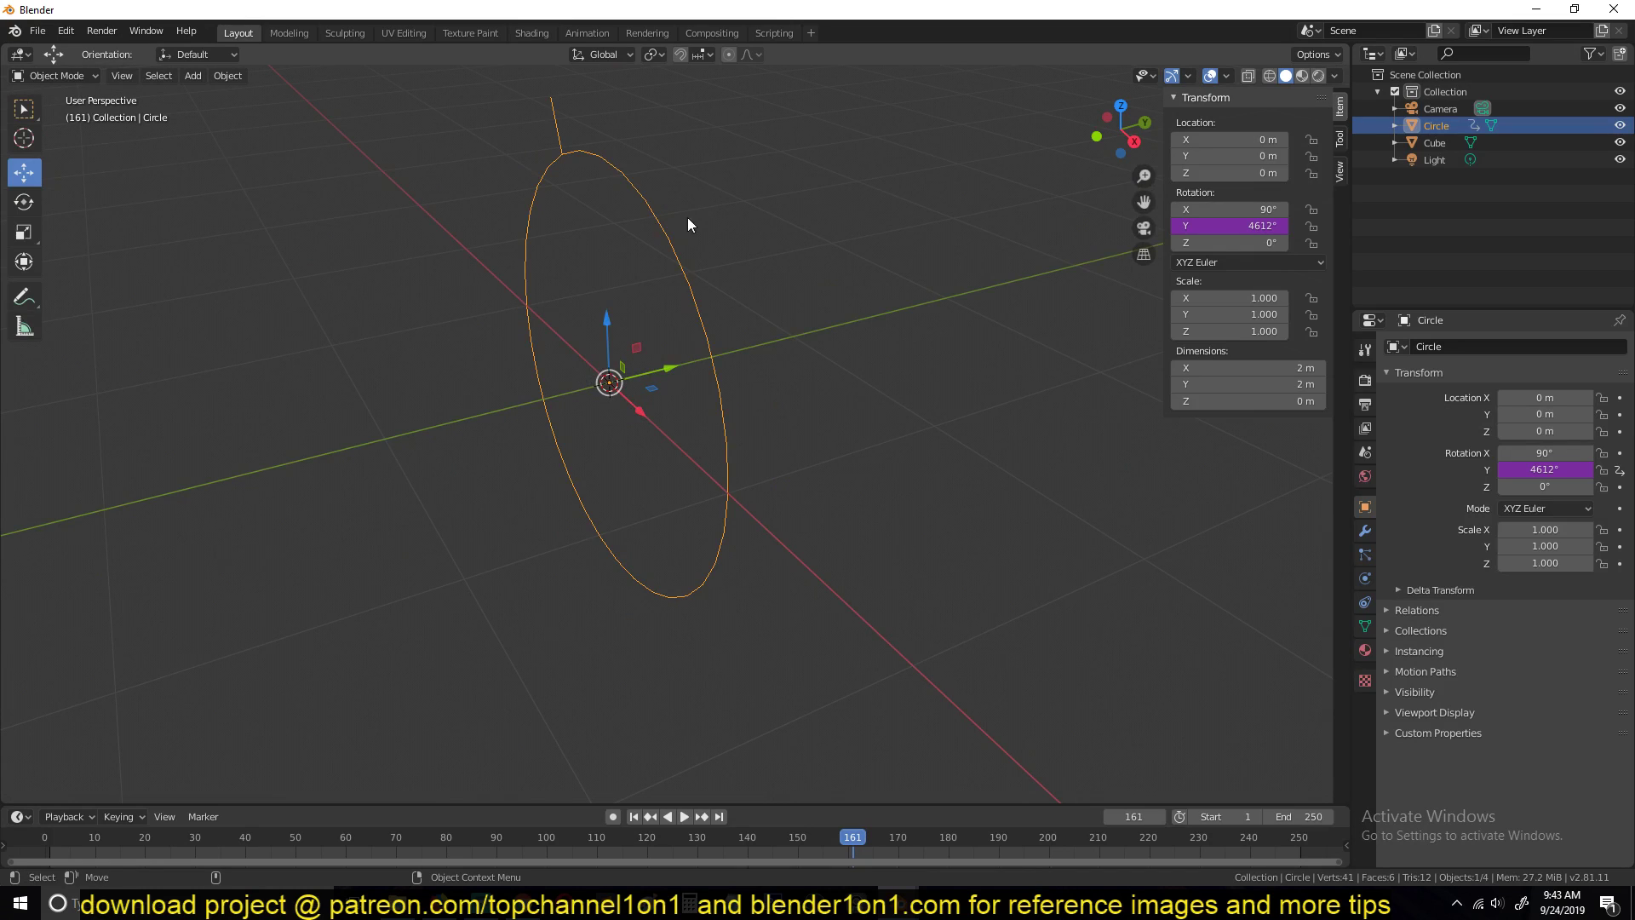
middle_drag(734, 298, 618, 339)
key(Tab)
key(a)
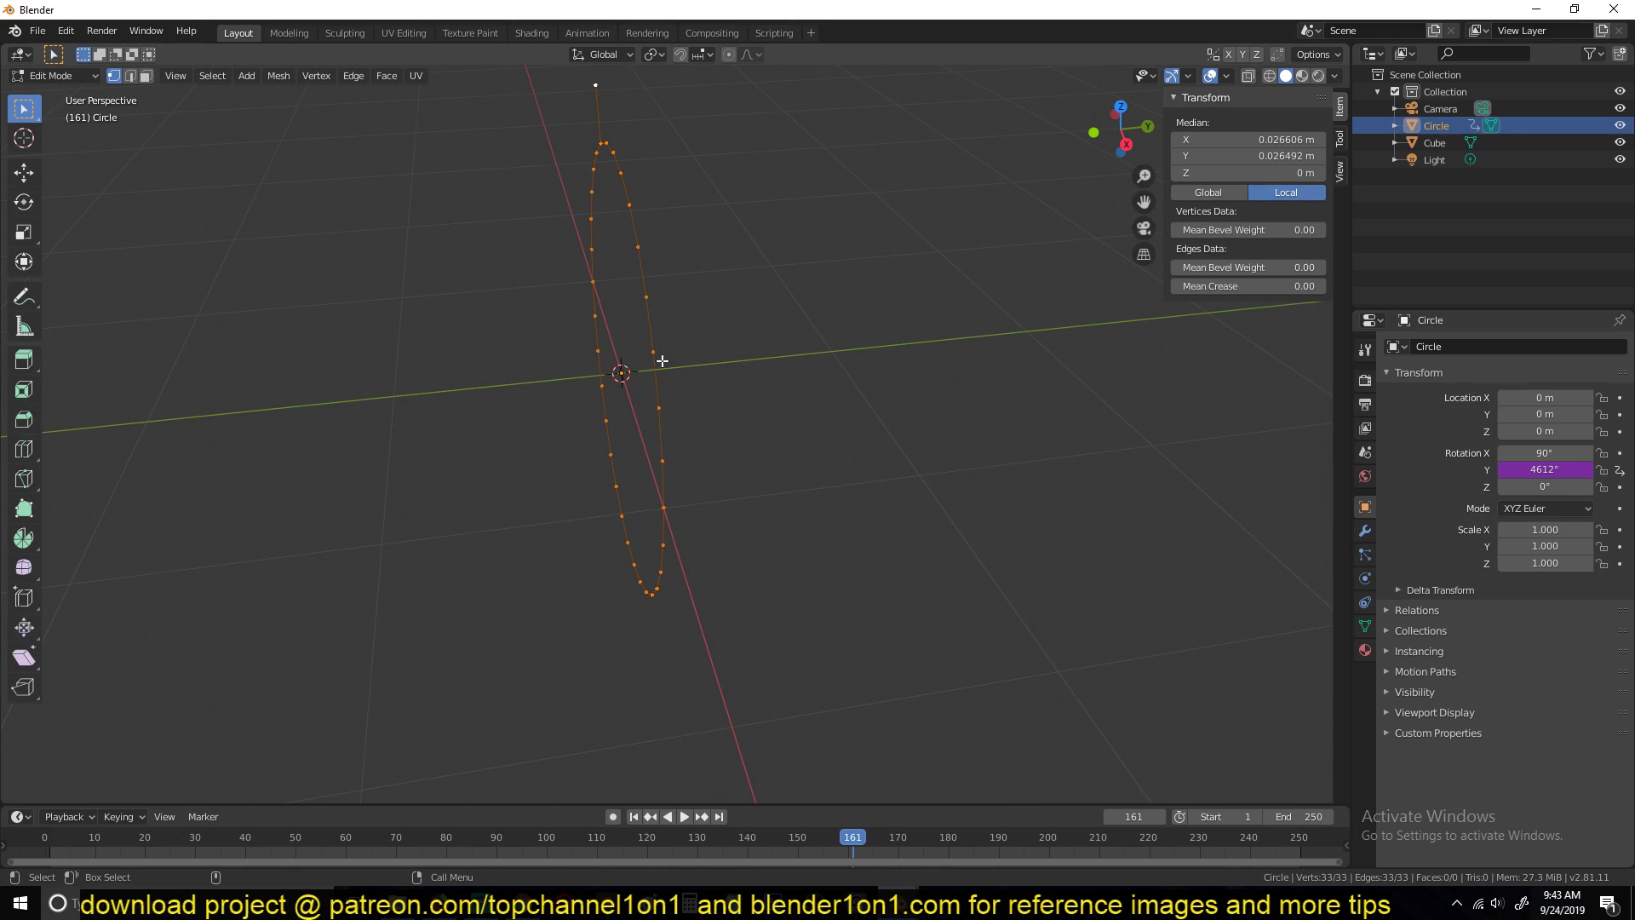
key(e)
key(x)
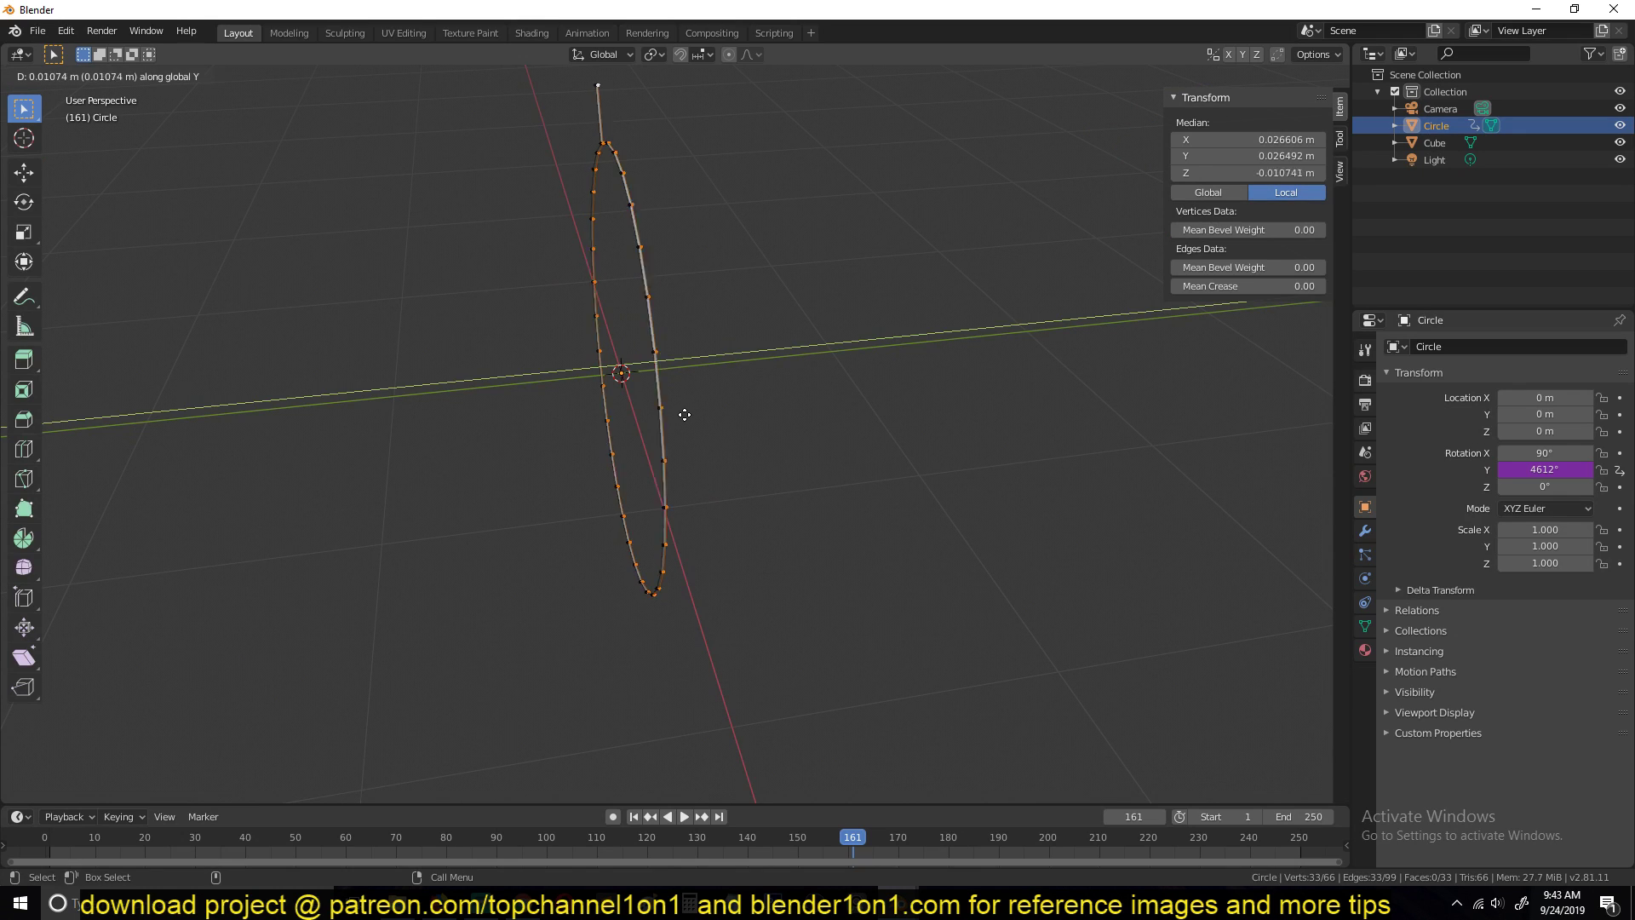
click(690, 411)
key(Tab)
middle_drag(690, 408, 707, 319)
scroll(709, 319, up, 5)
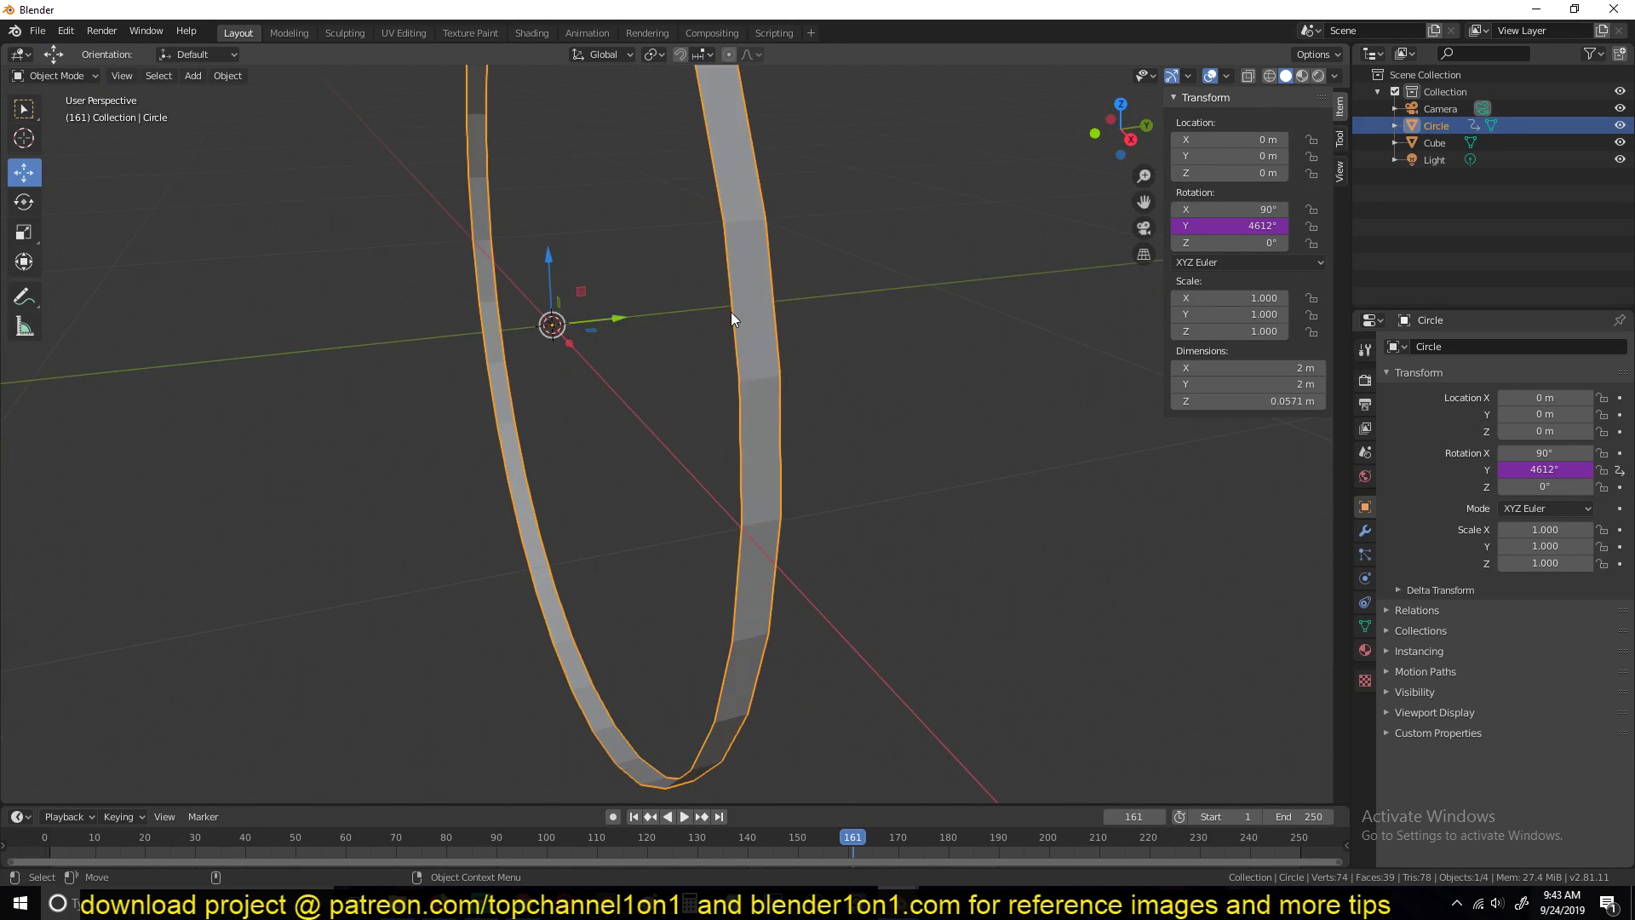
Step: Check the band by selecting one of its faces in face mode, and examine its spin during playback
key(Tab)
key(3)
click(757, 297)
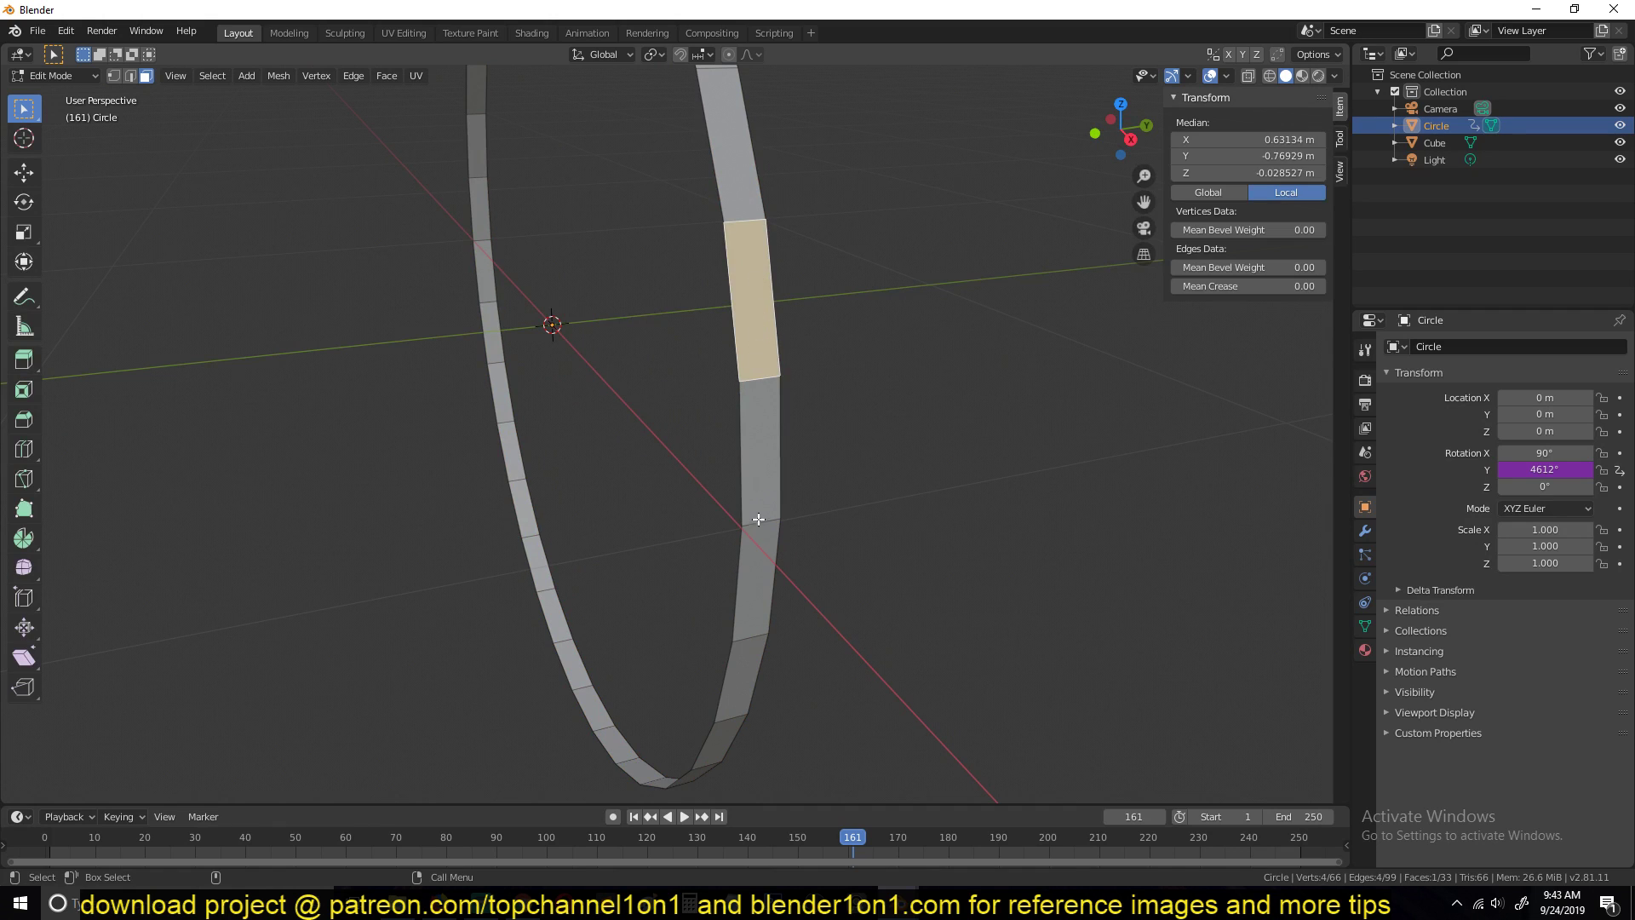
key(Tab)
scroll(758, 477, down, 5)
key(KP_1)
key(space)
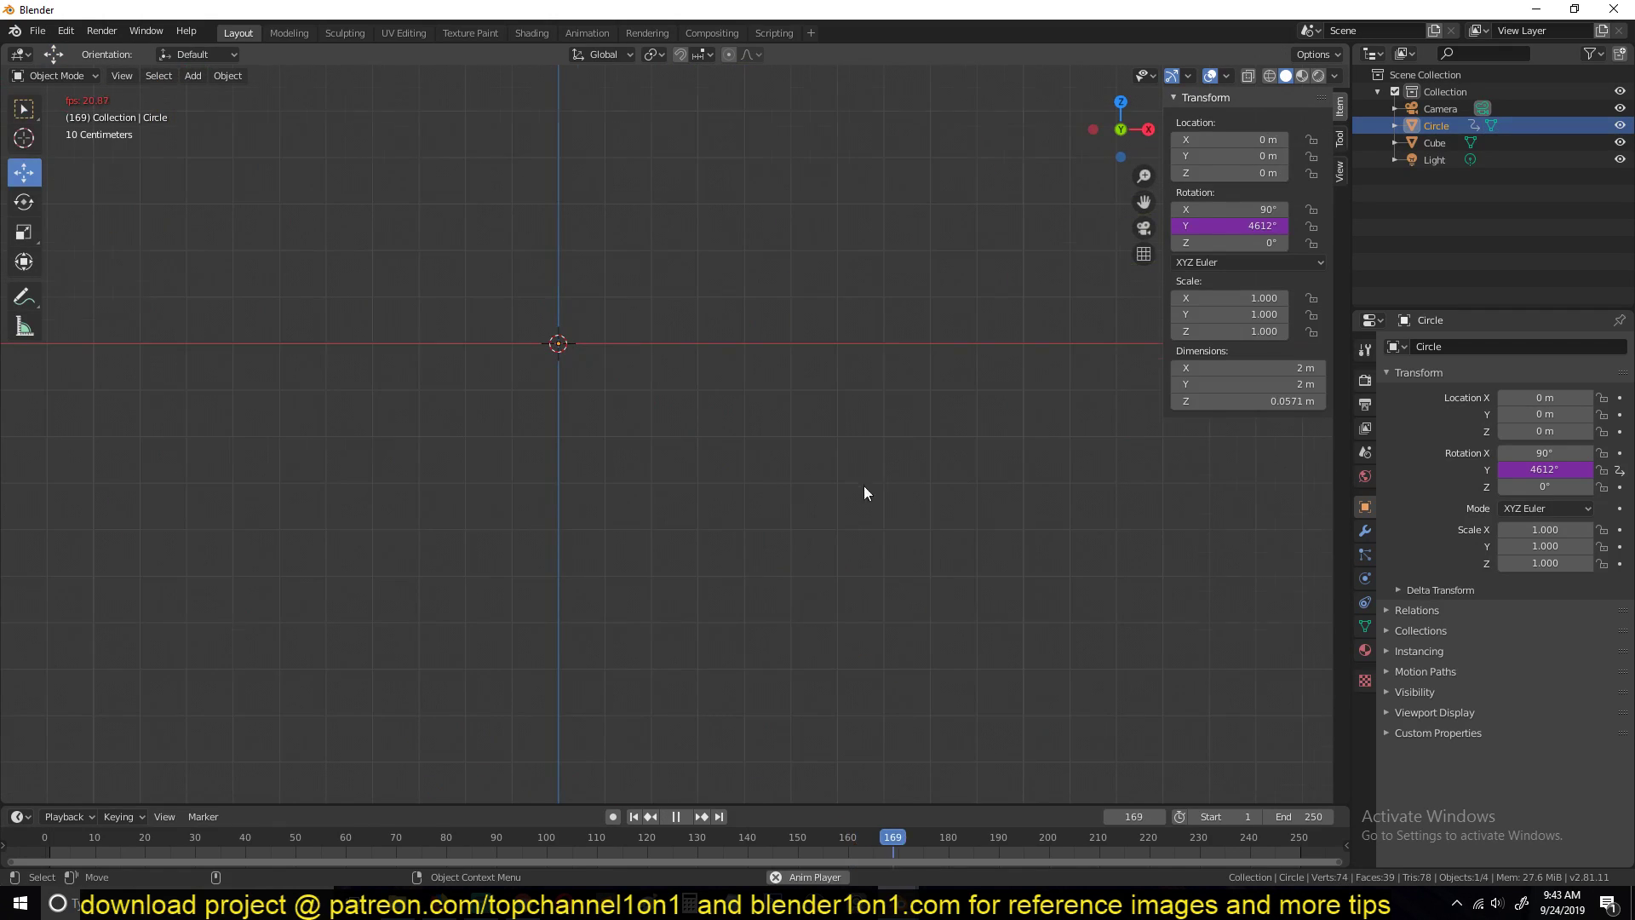
key(KP_Decimal)
middle_drag(866, 535, 831, 535)
key(space)
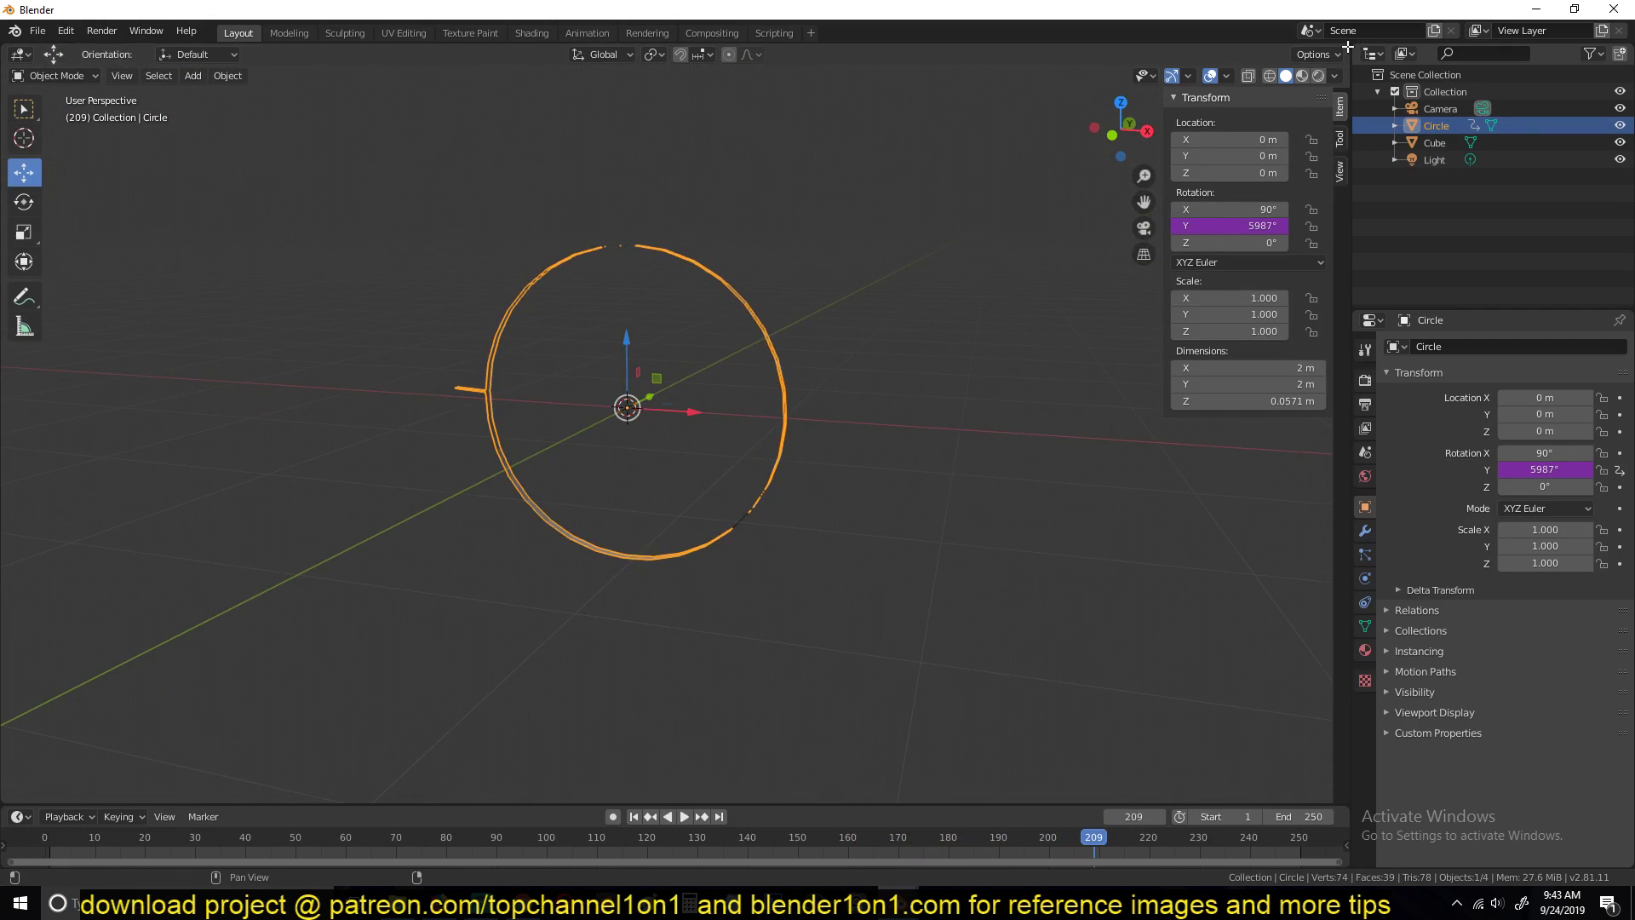
Step: Split the 3D viewport into three areas, turn the small lower one into a Shader Editor and hide the small areas' sidebars
drag(1350, 48, 503, 500)
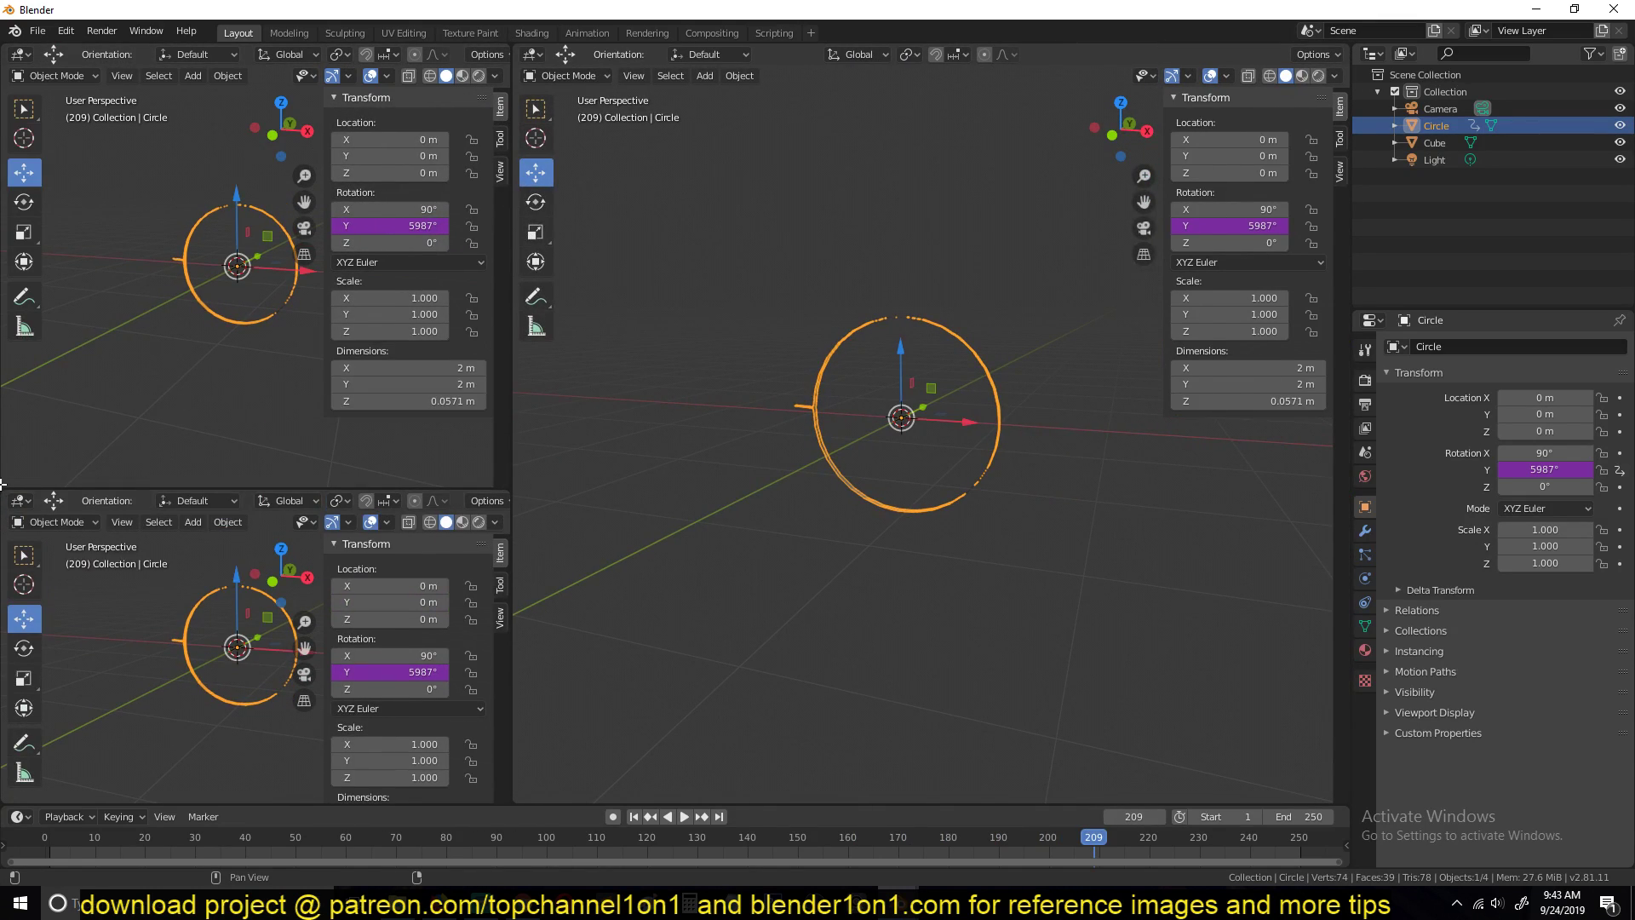
click(21, 501)
click(63, 623)
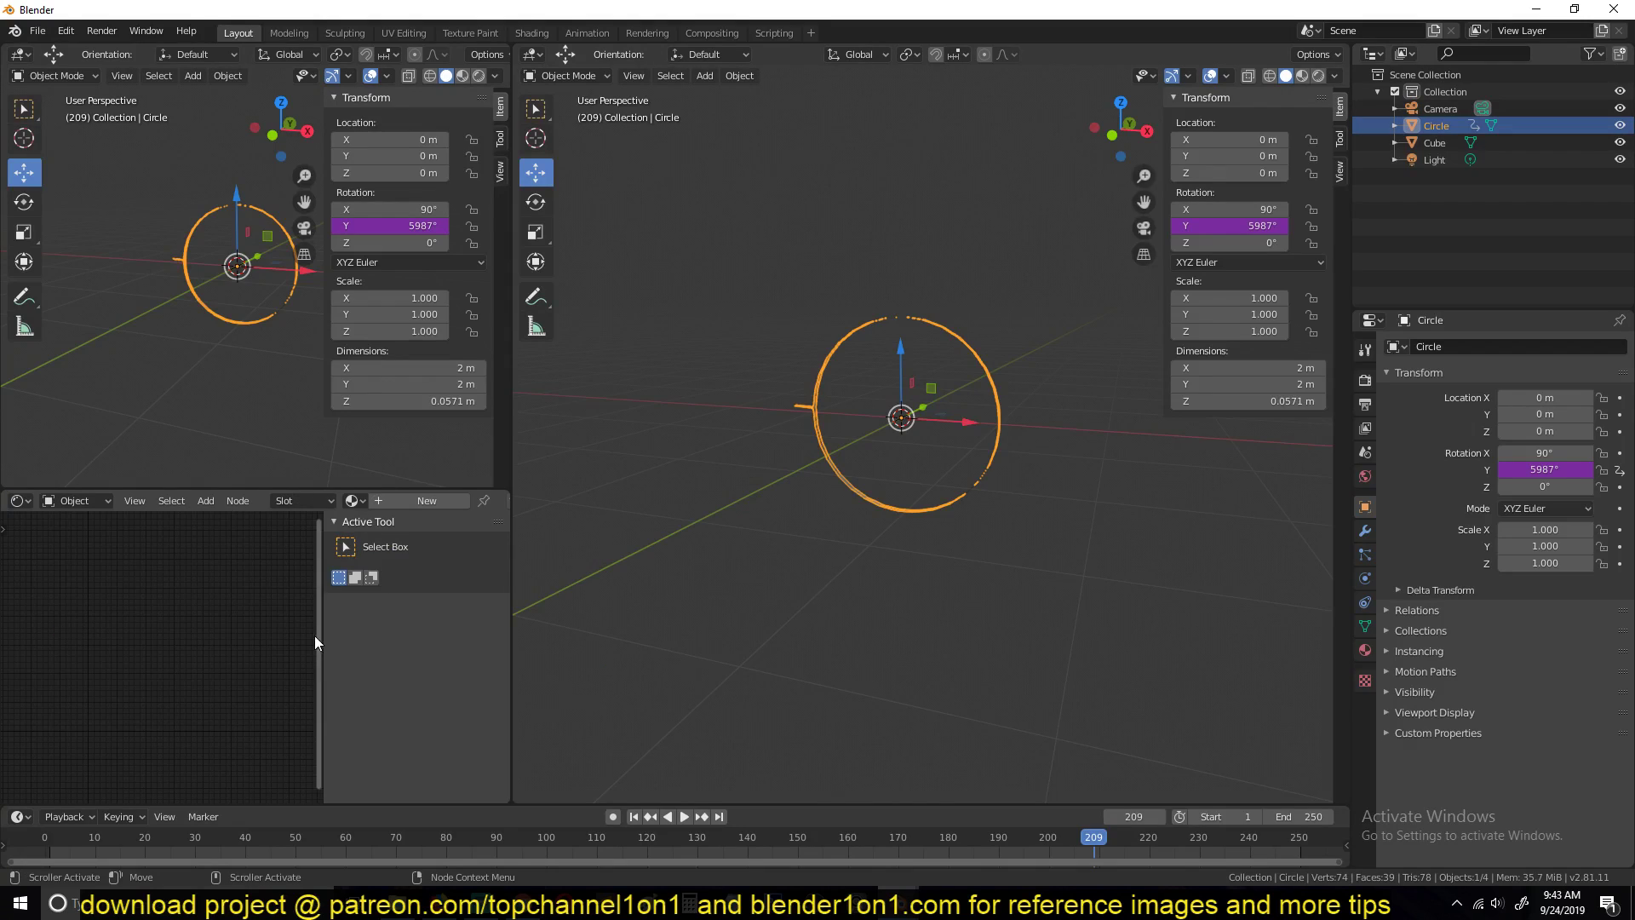
key(n)
key(n)
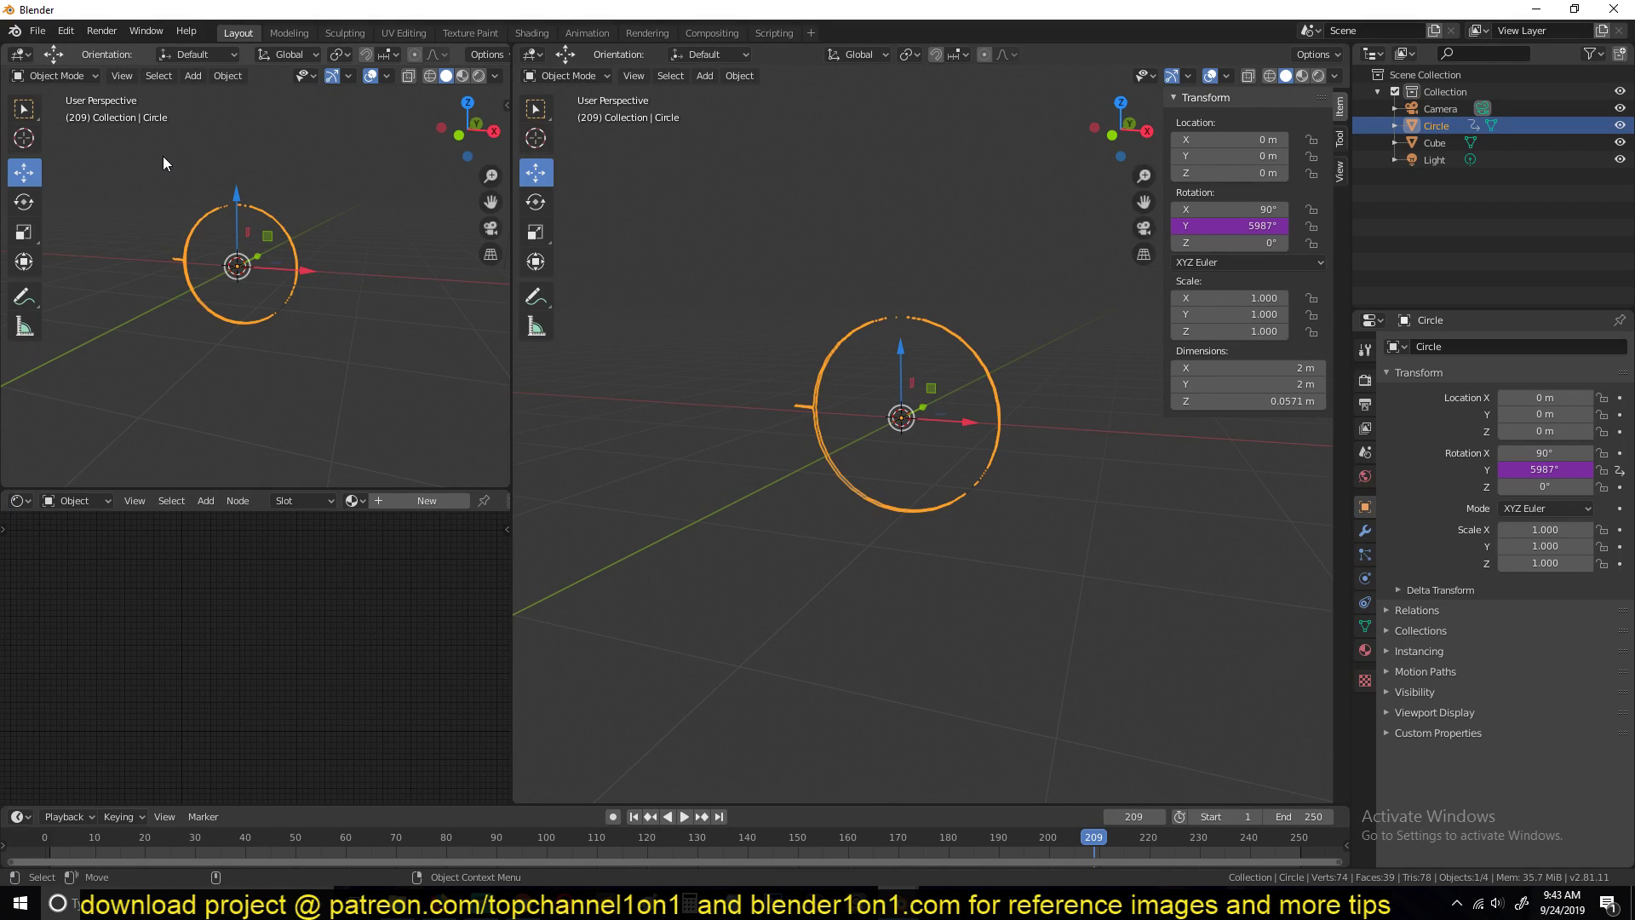
Step: Set the small viewport to camera view and move the camera to about X -0.34 m, Z 0.94 m
key(KP_1)
key(KP_0)
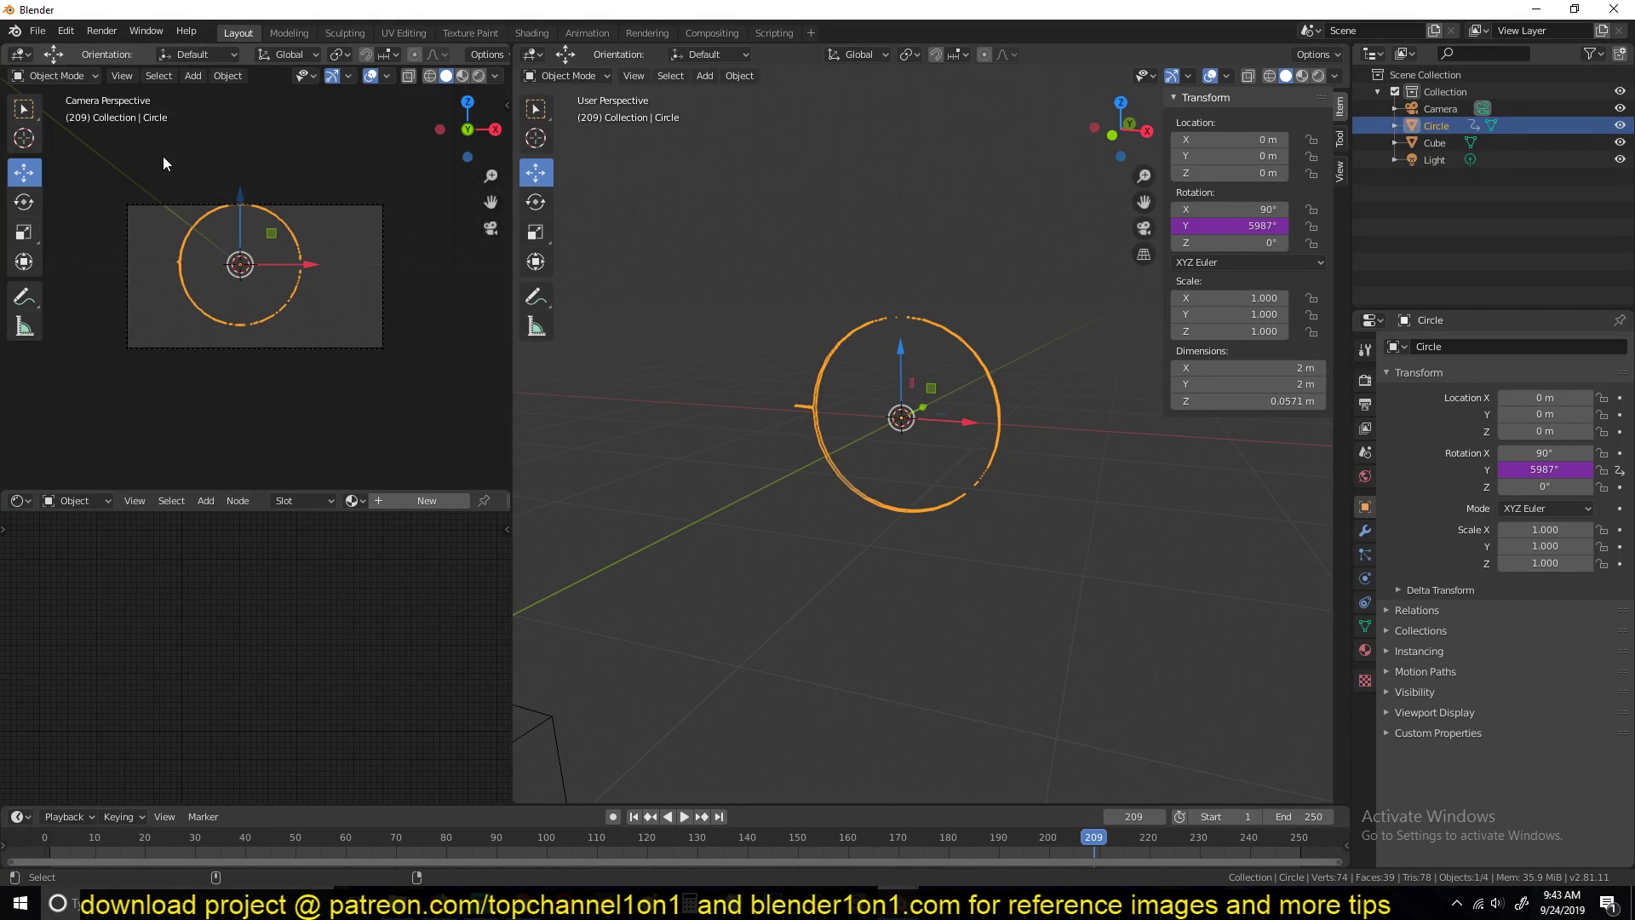
click(290, 205)
key(h)
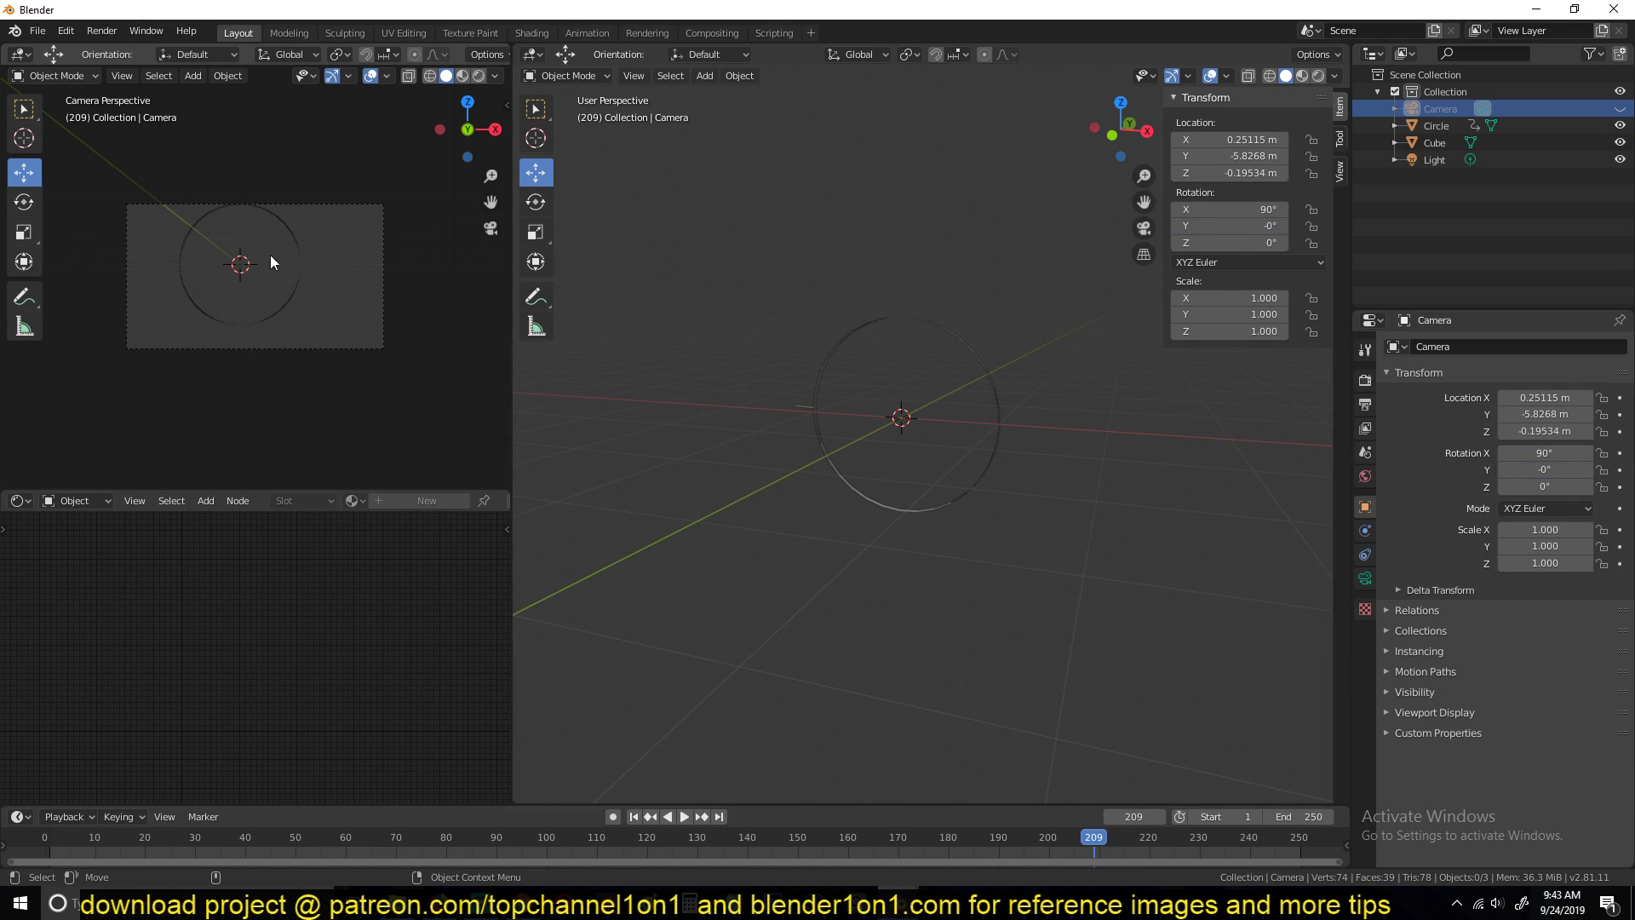
key(alt+h)
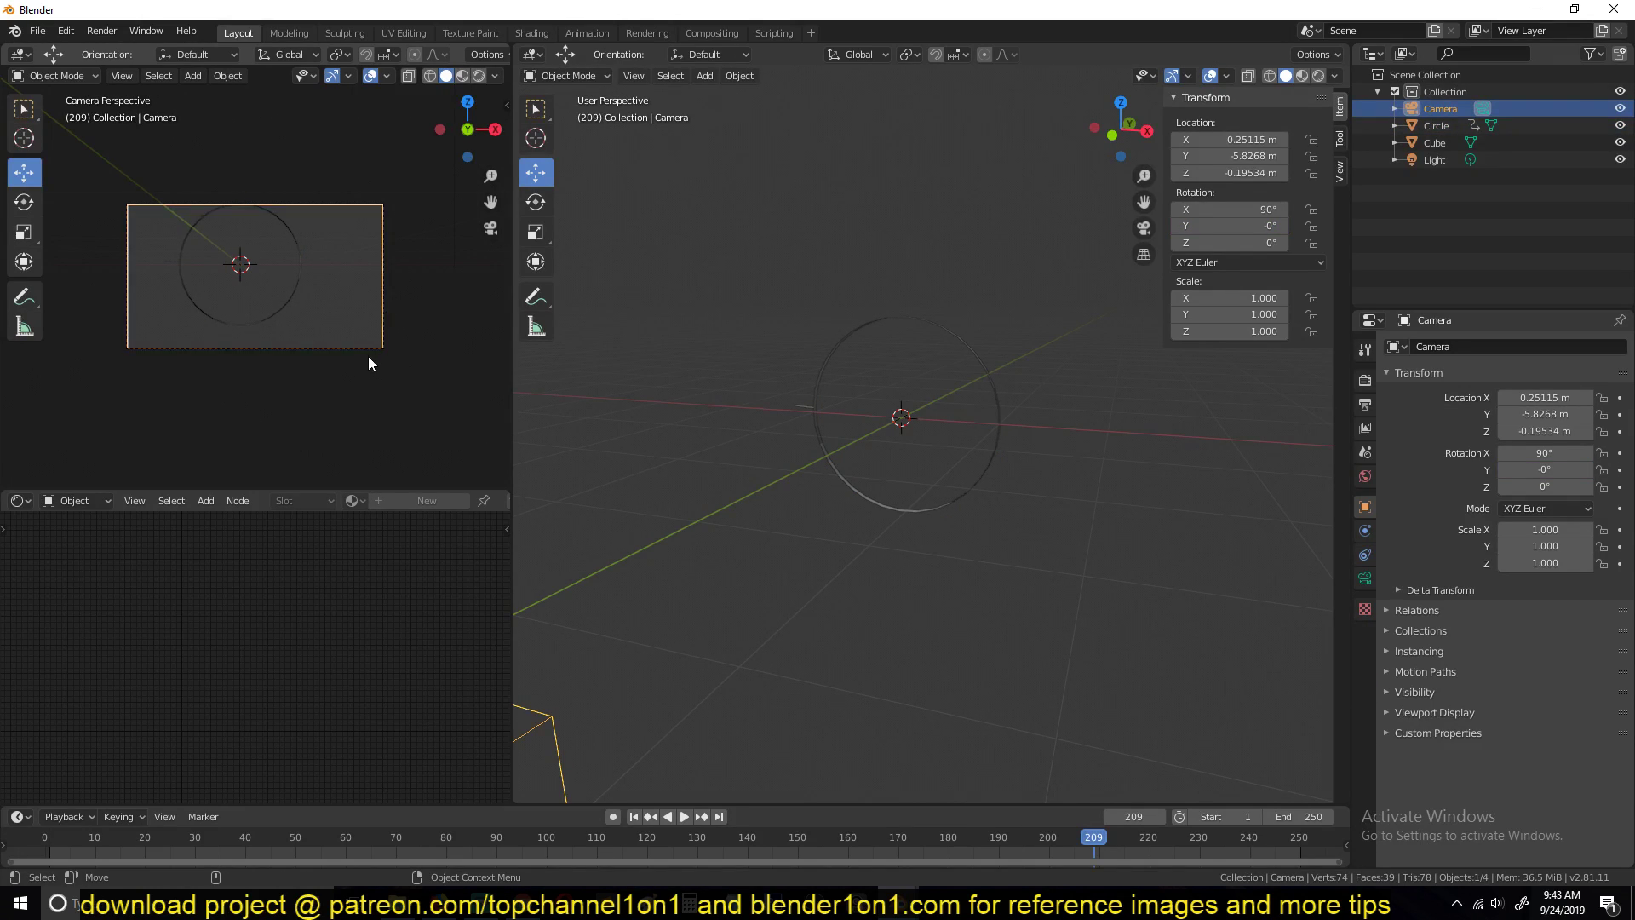
key(g)
click(322, 288)
Step: Move the circle to about X -0.55 m, Z 0.91 m and centre the camera on it at about X -0.57 m, Z 0.91 m
click(320, 291)
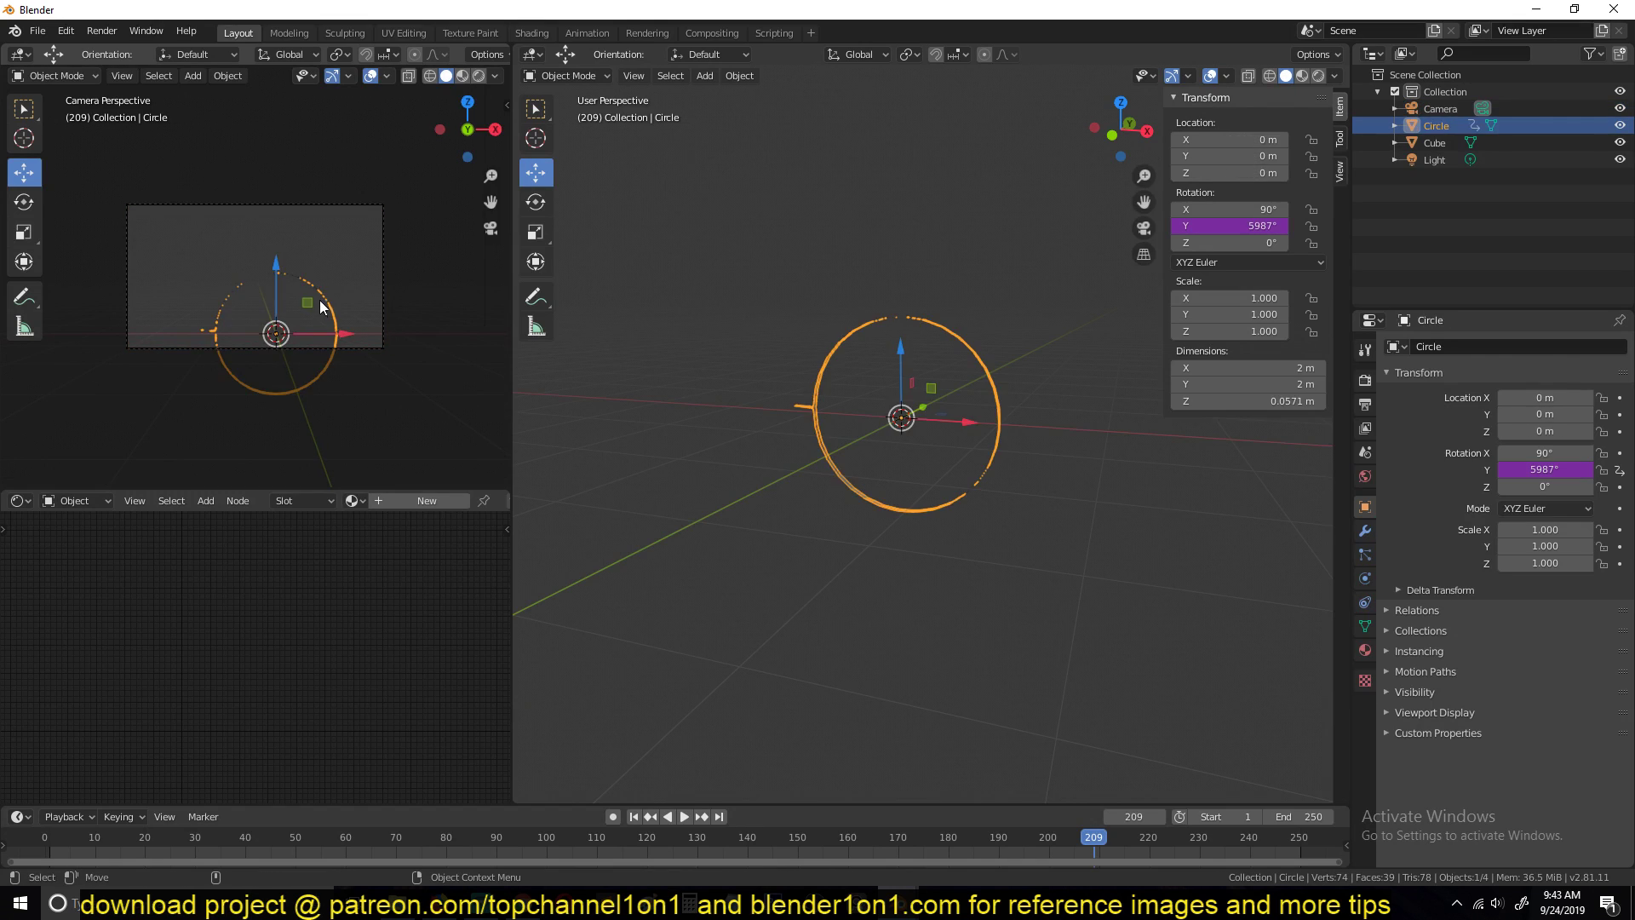
key(g)
click(295, 241)
click(303, 205)
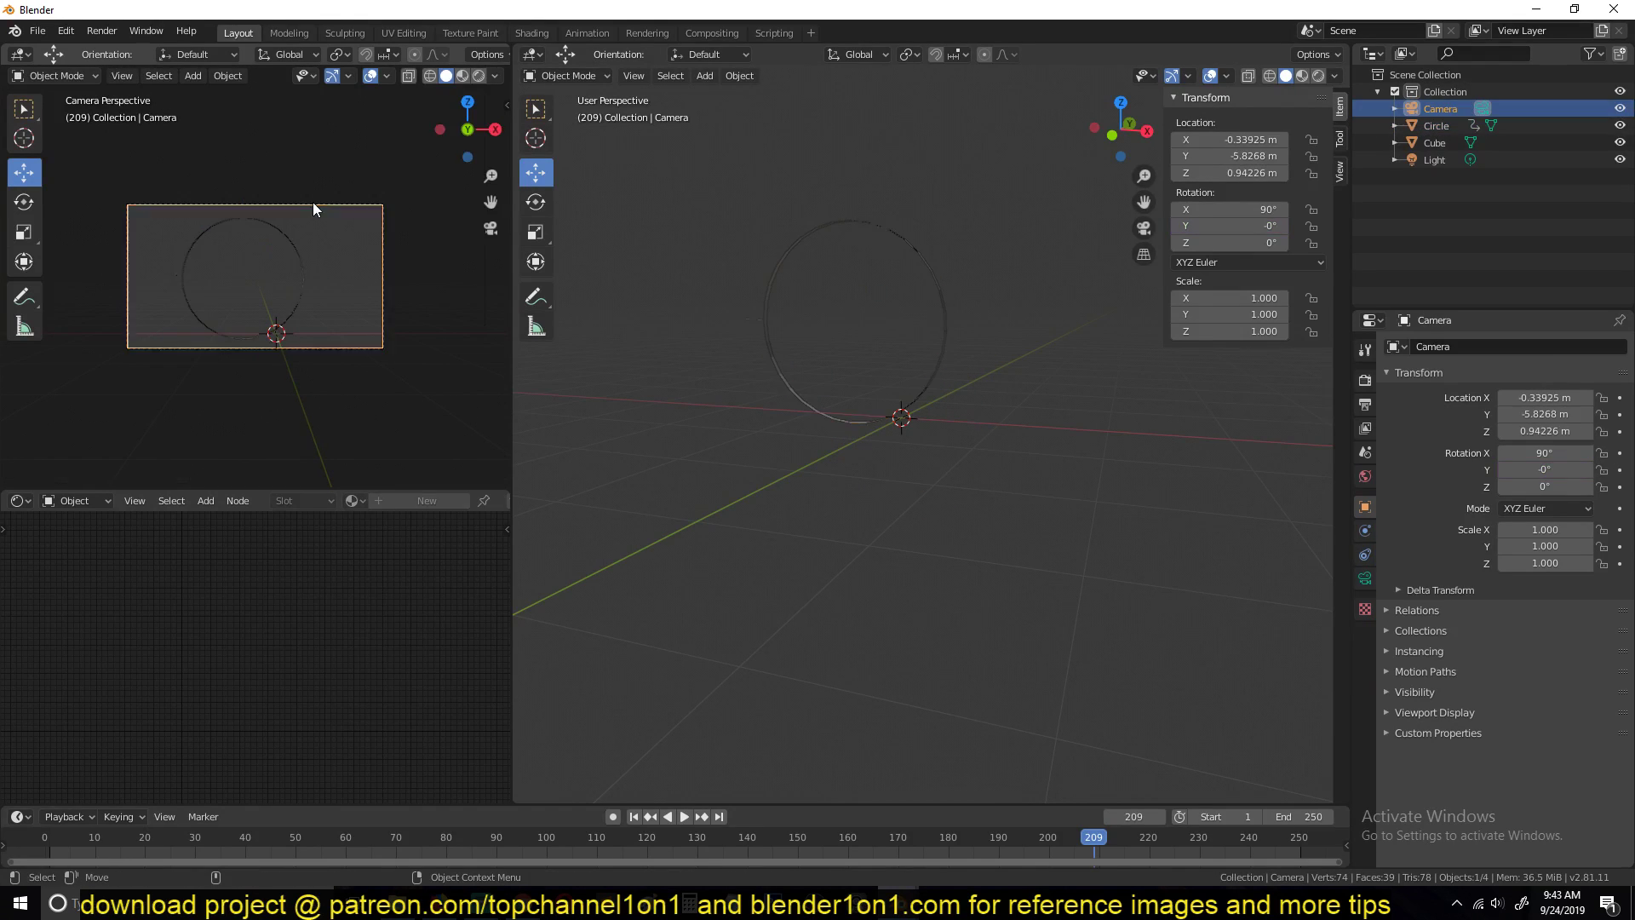
key(g)
click(318, 322)
Step: Move the camera back along its local Z axis to about Y -8.91 m and briefly preview the animation
key(g)
key(z)
key(z)
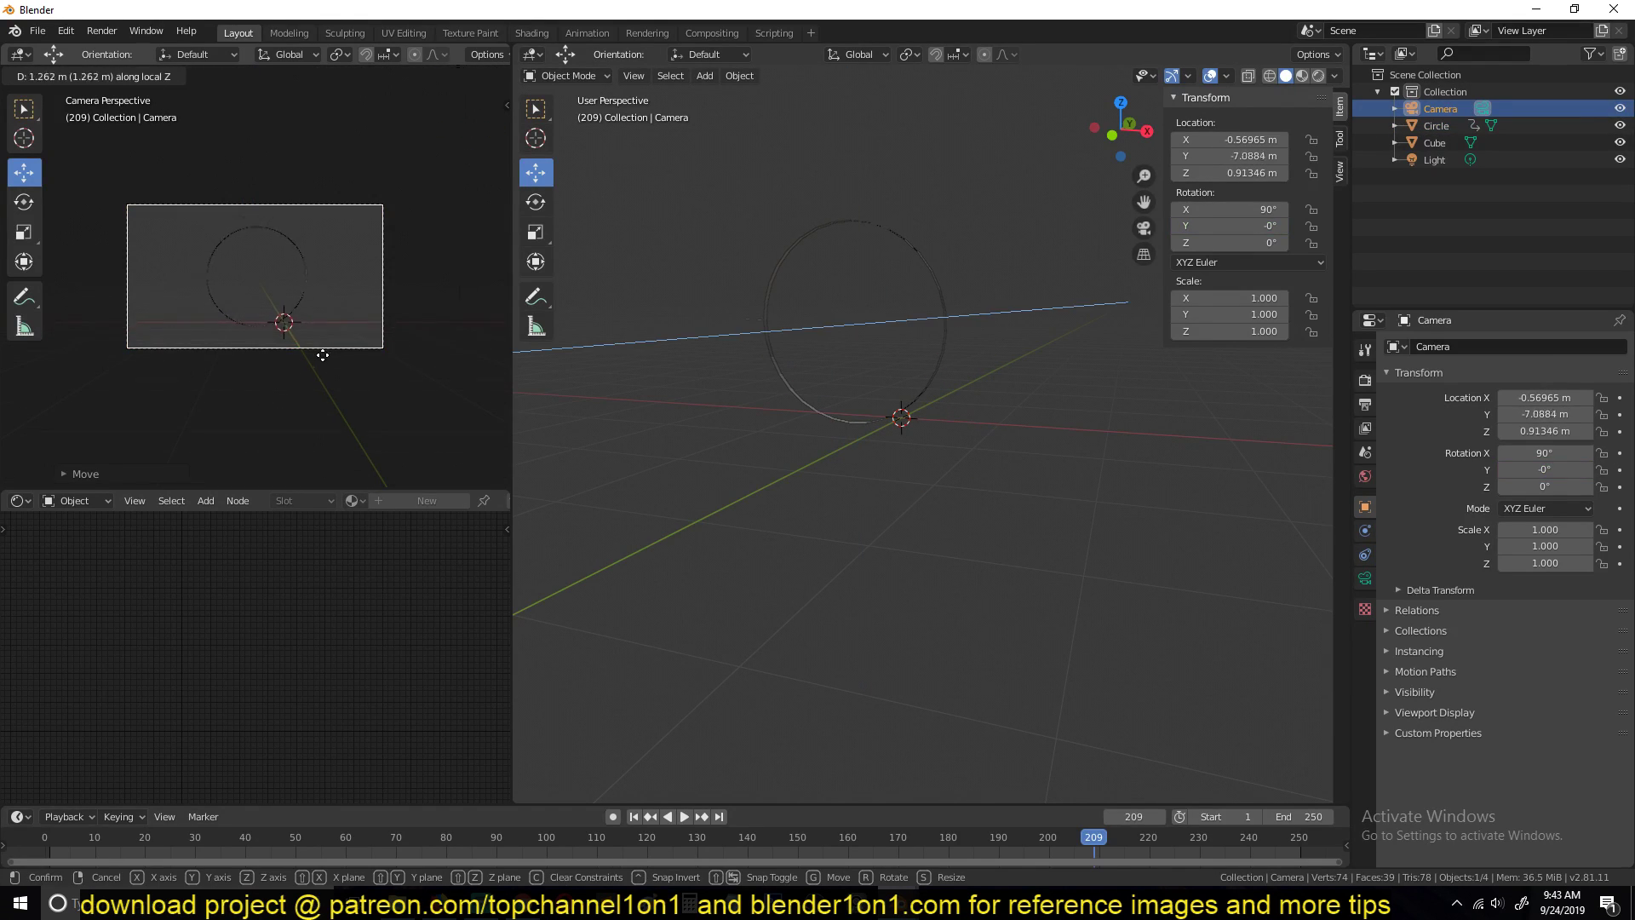
click(336, 349)
key(space)
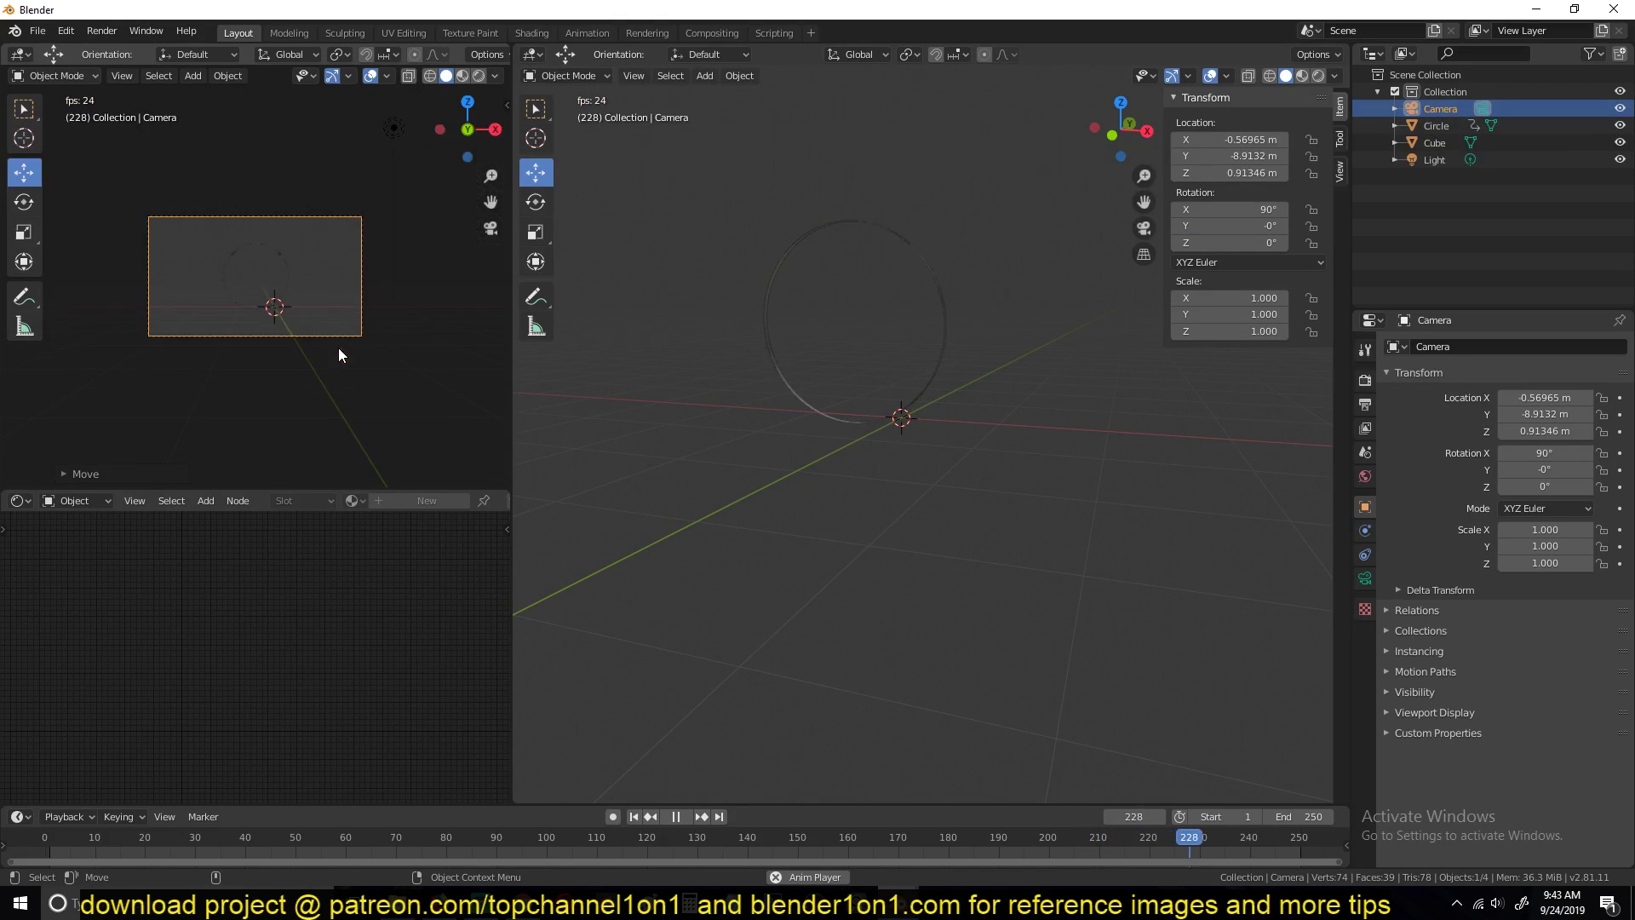
key(space)
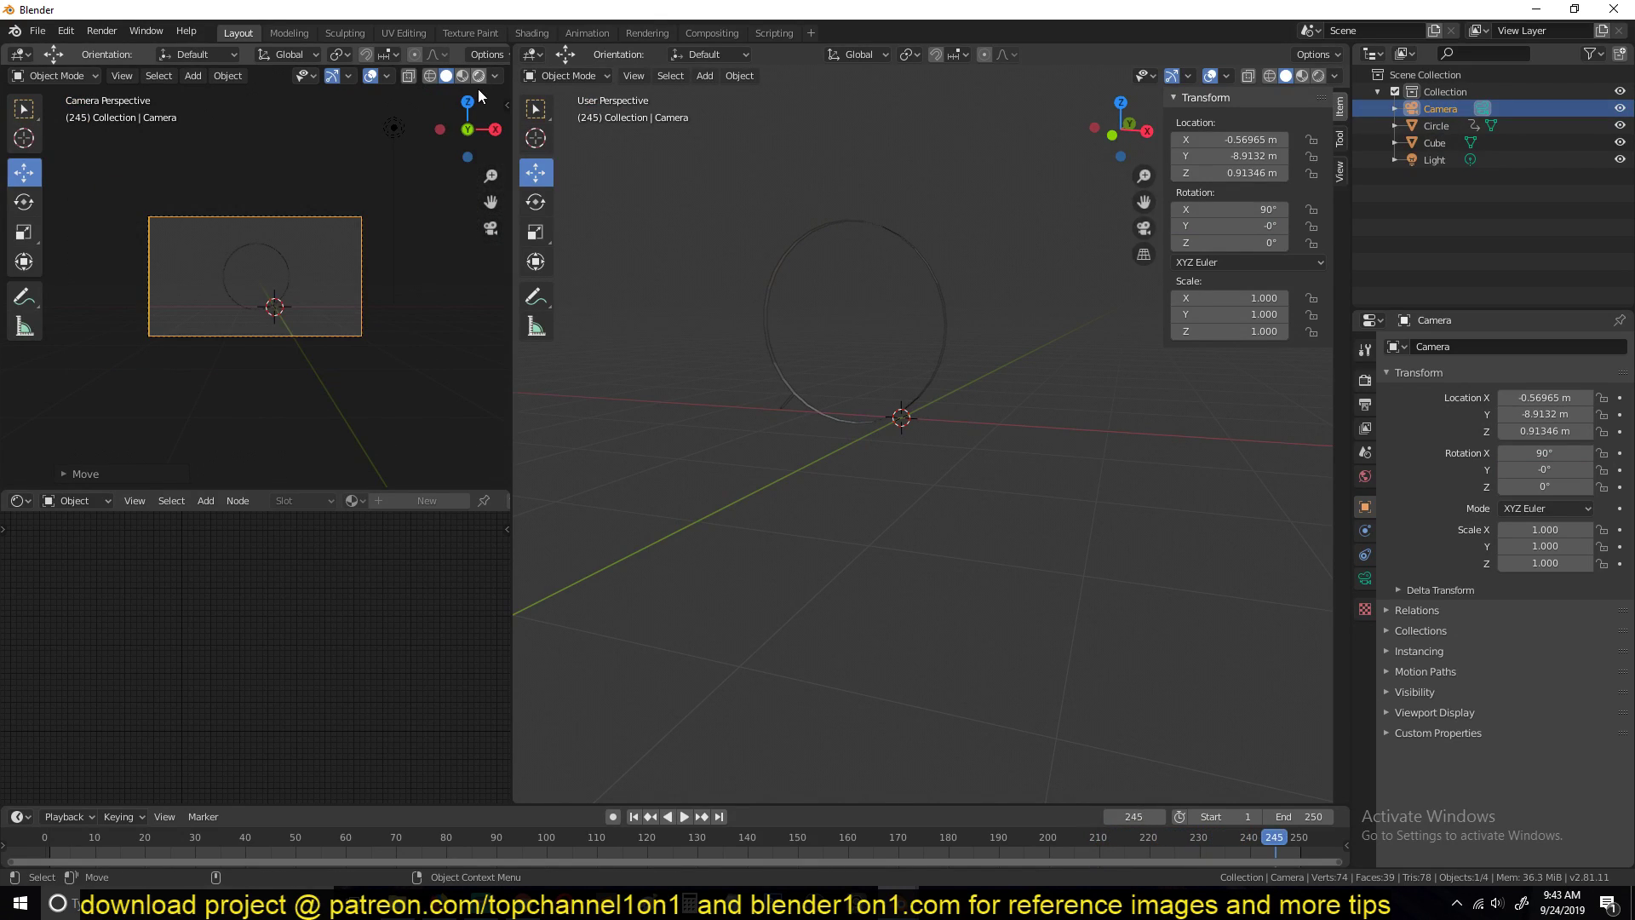
Step: Switch the camera viewport to rendered shading and delete the light
click(479, 75)
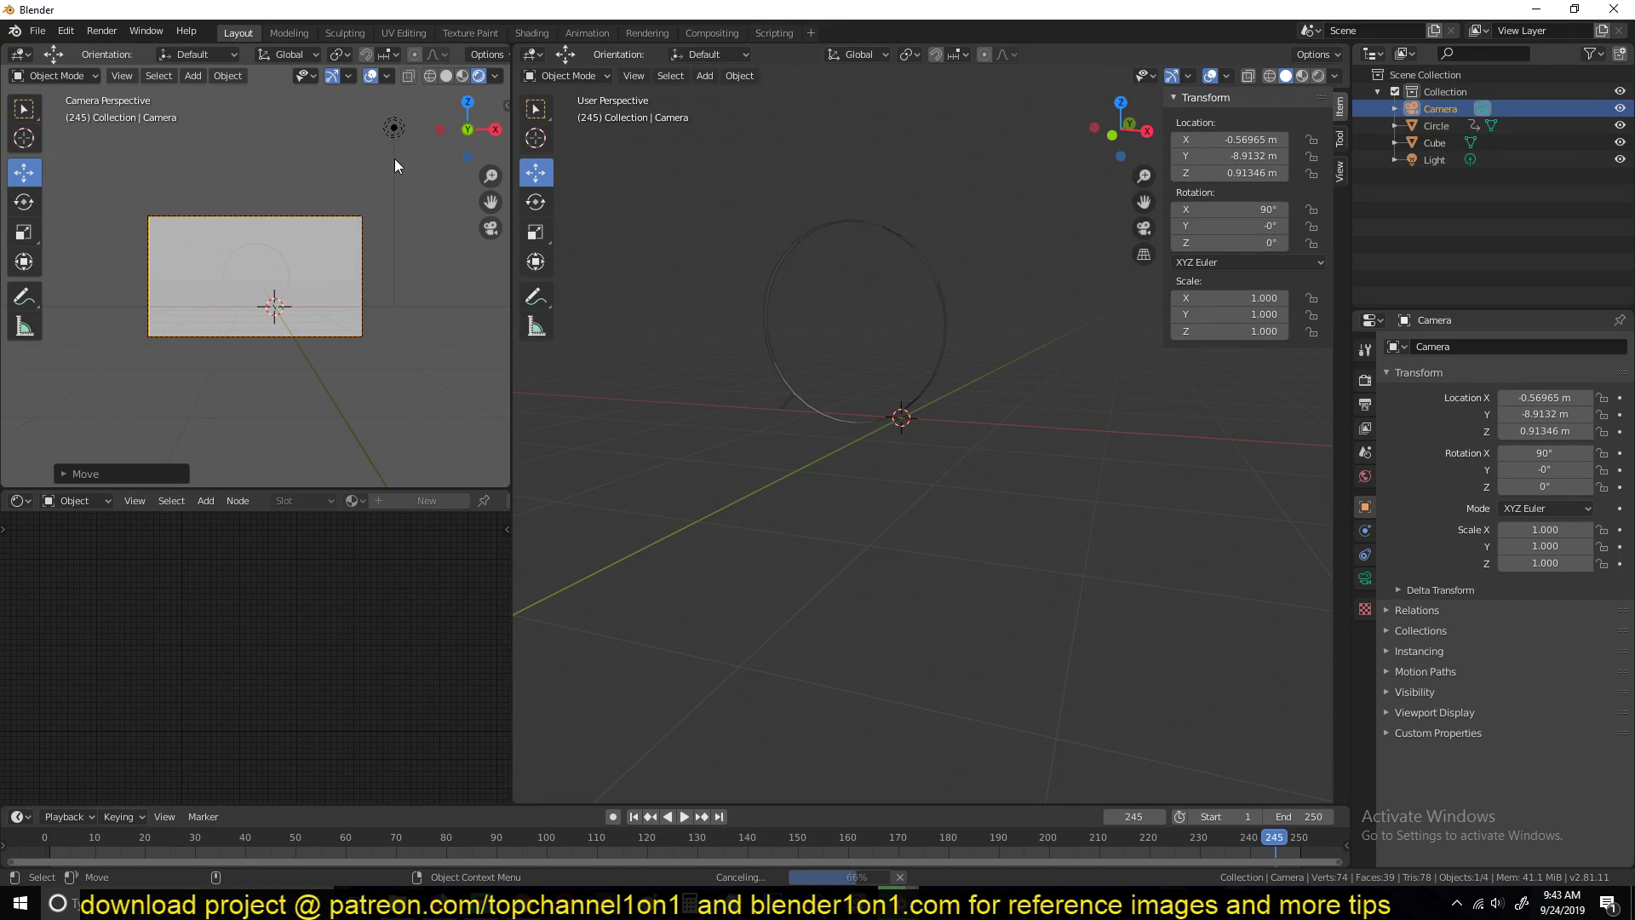
click(395, 134)
key(x)
click(395, 134)
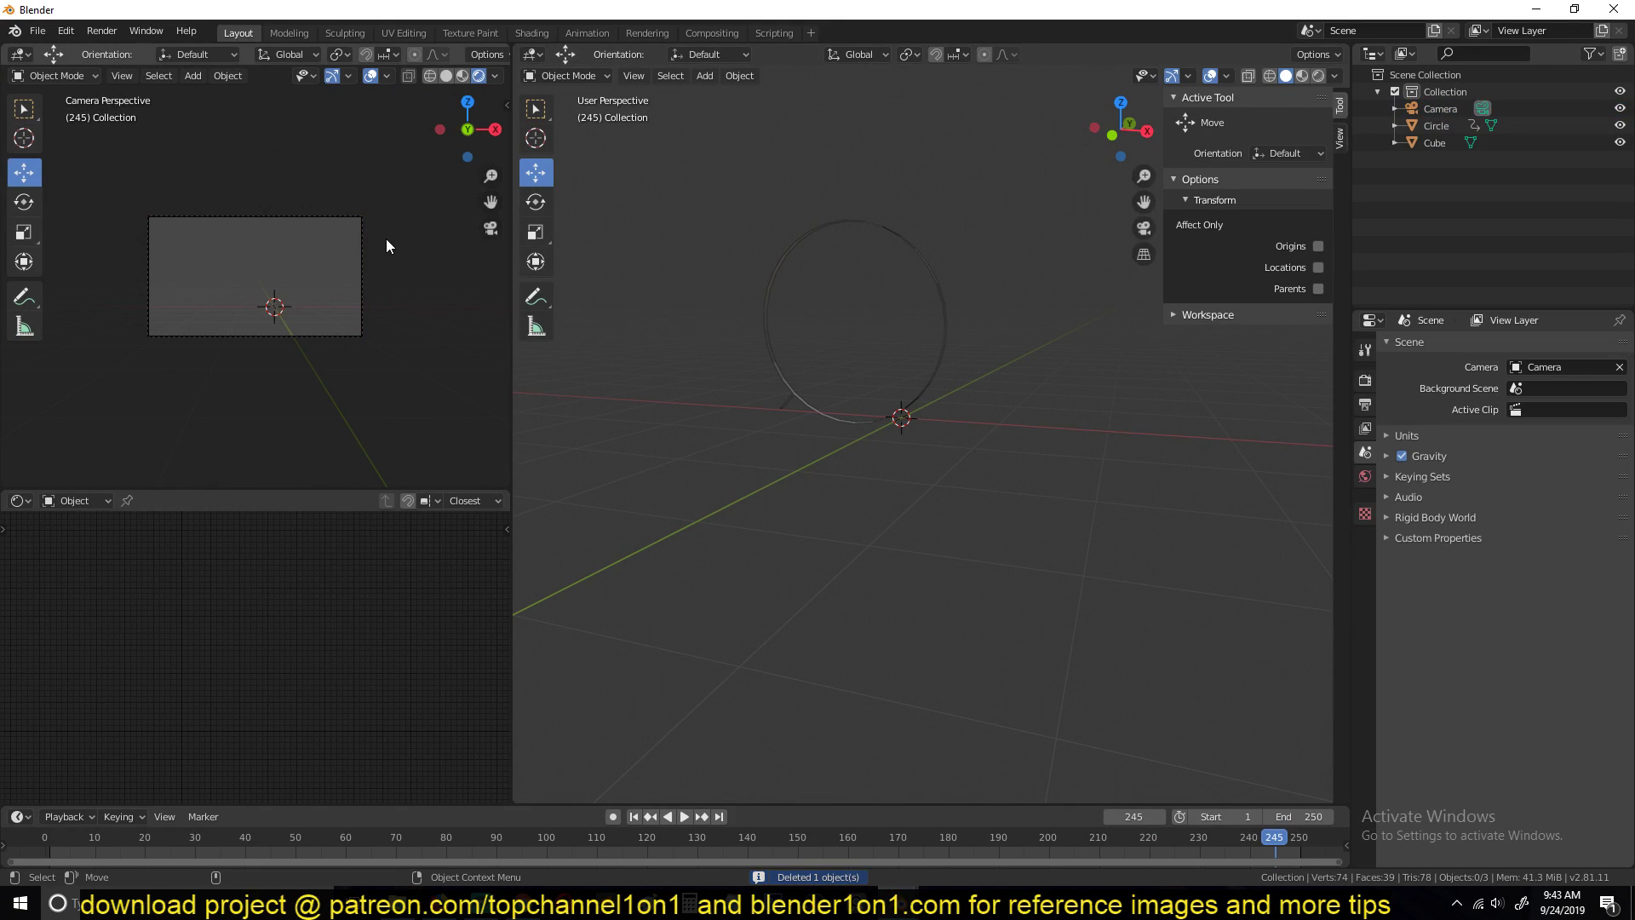
Step: Set the world background colour to black
click(1366, 476)
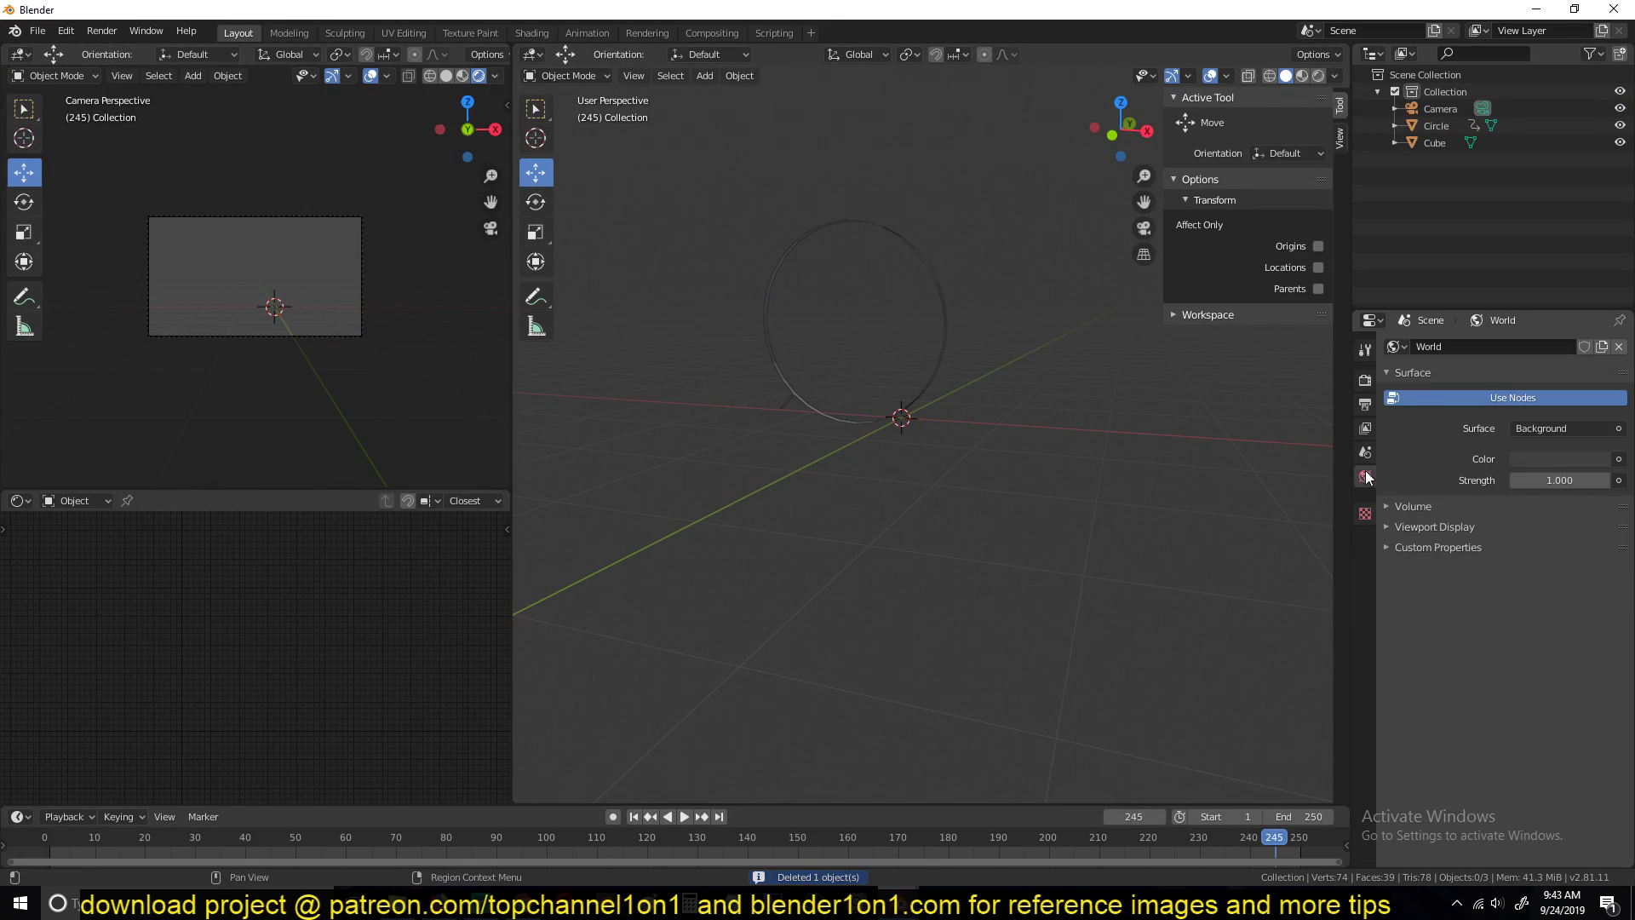
click(1525, 460)
drag(1596, 266, 1596, 340)
Step: Add an emitter particle system to the circle and play the animation to preview the emission
scroll(903, 439, up, 5)
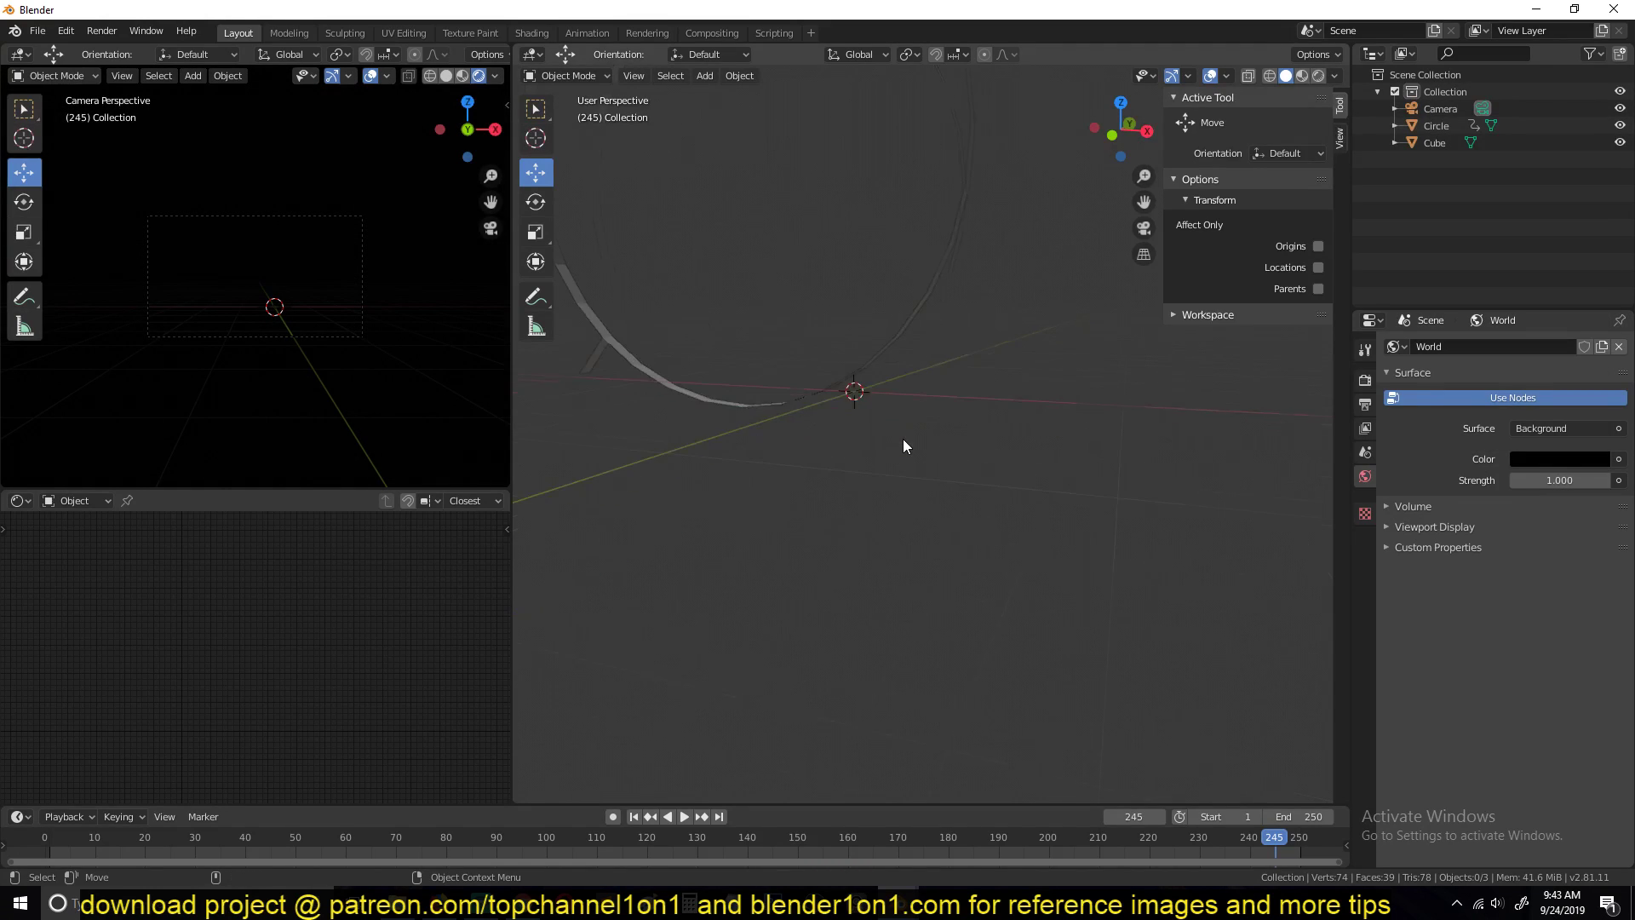
shift+middle_drag(867, 455, 866, 585)
key(KP_1)
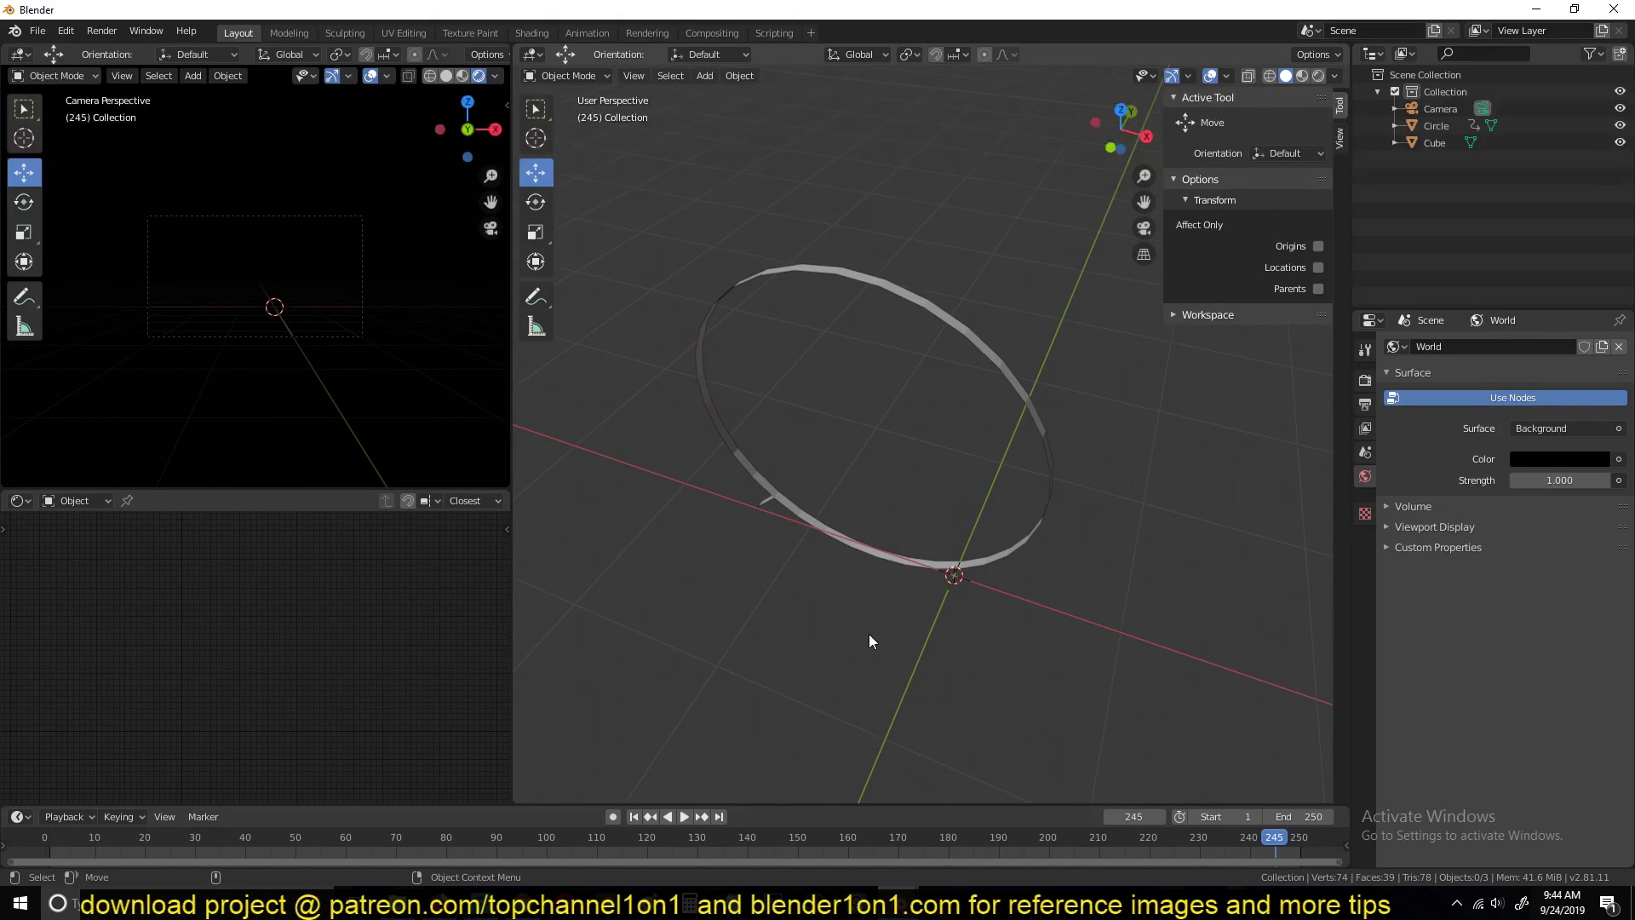
middle_drag(870, 634, 968, 622)
key(KP_1)
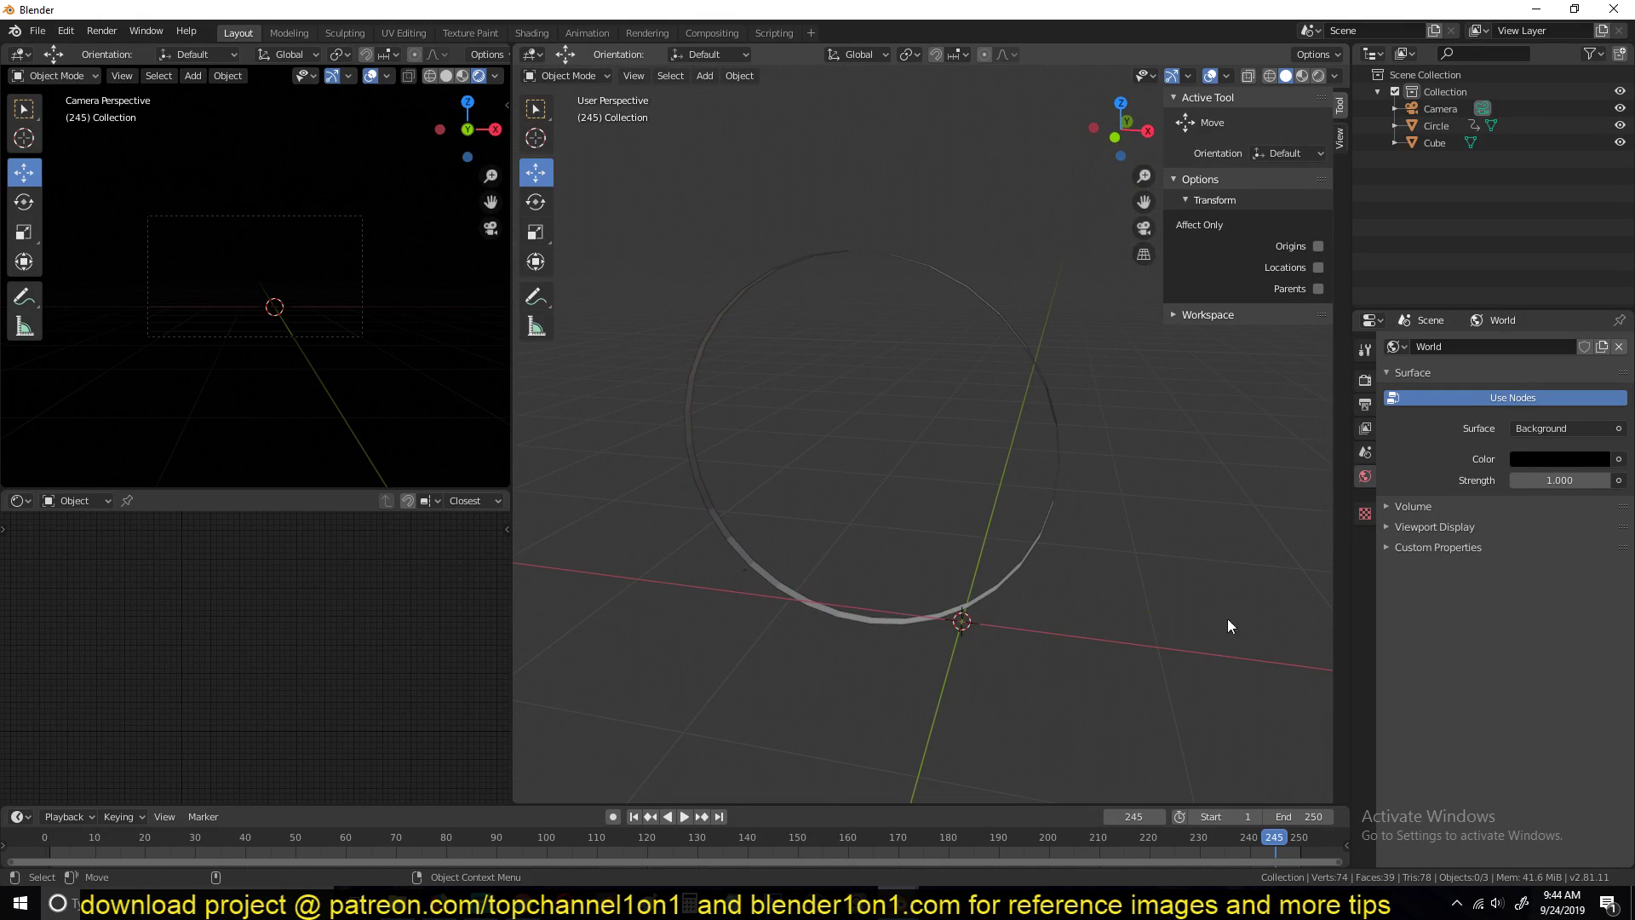
click(1049, 366)
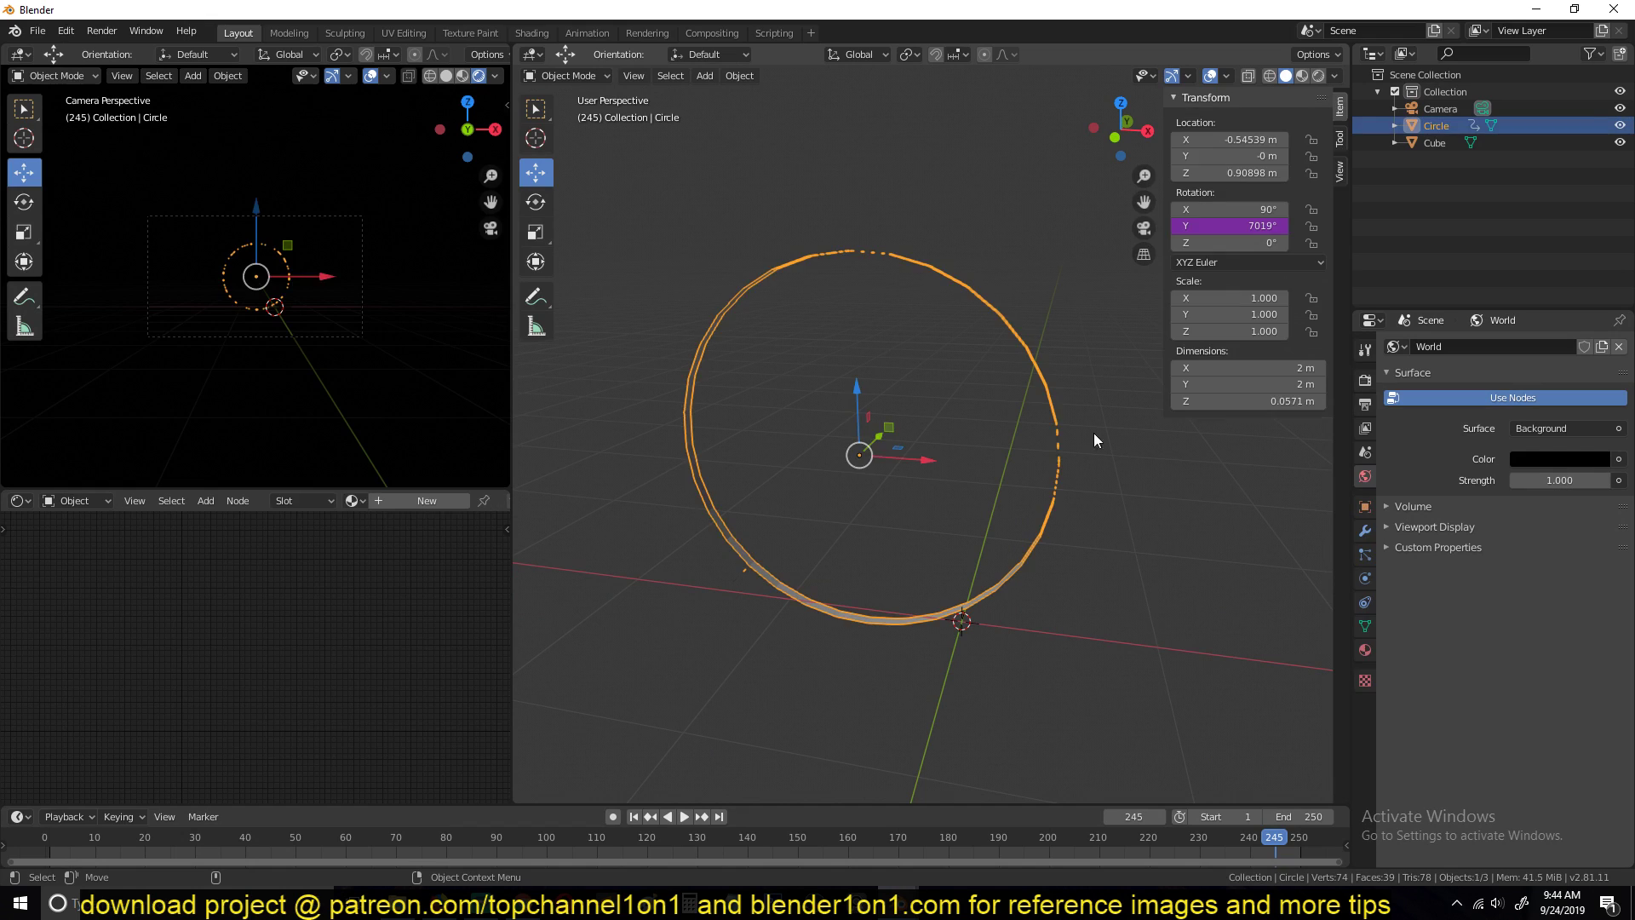
click(1365, 554)
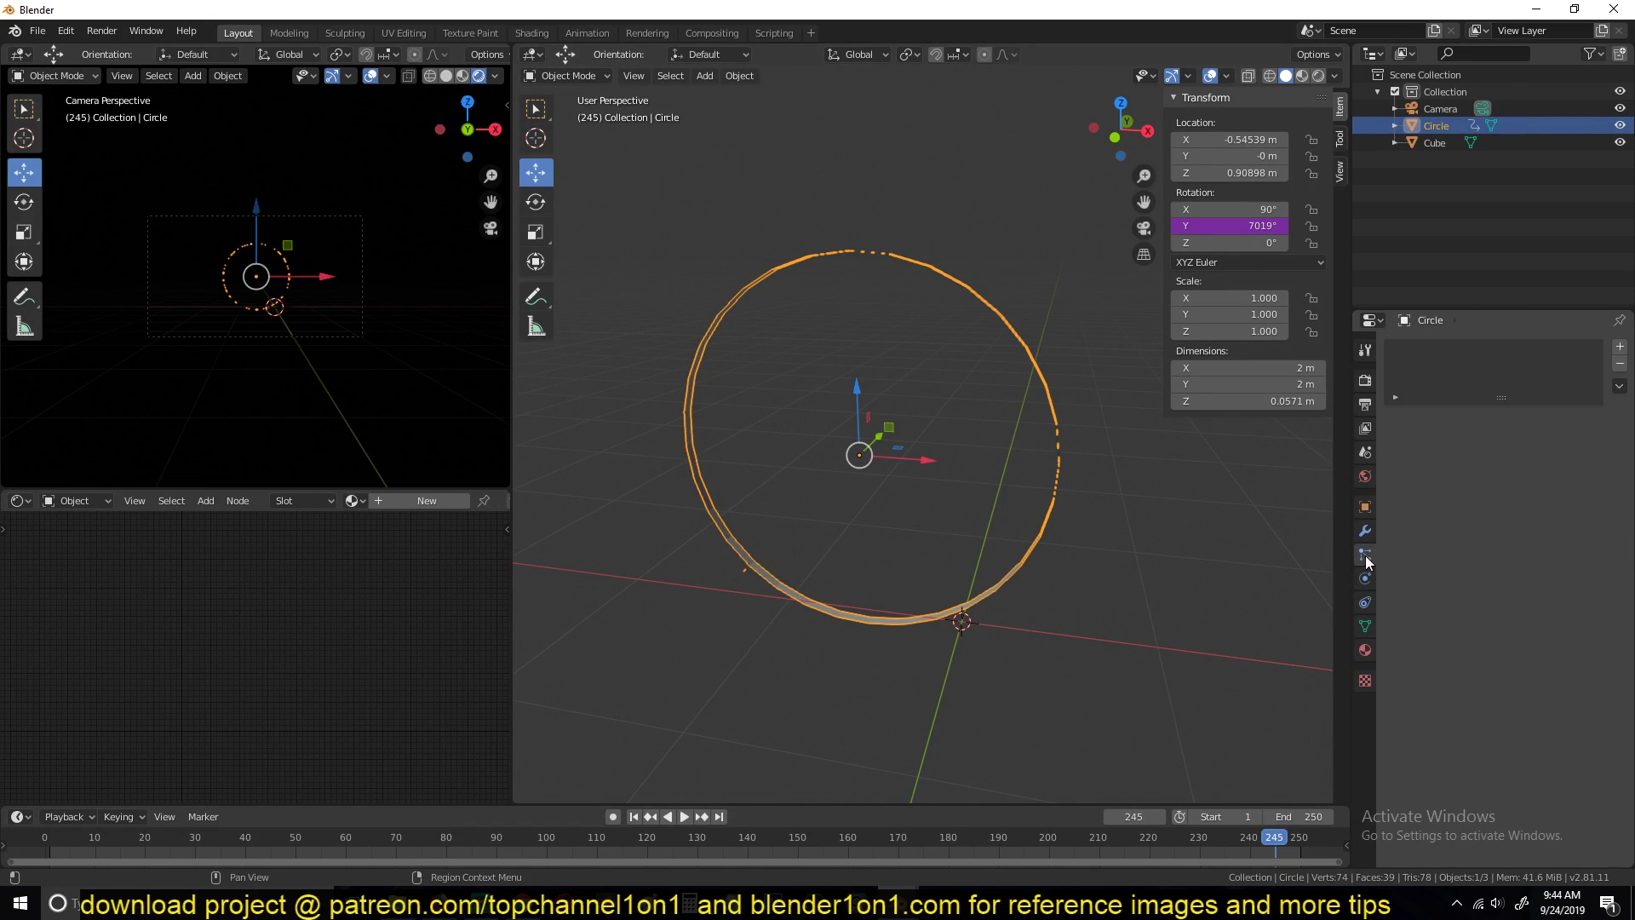
click(1620, 347)
key(space)
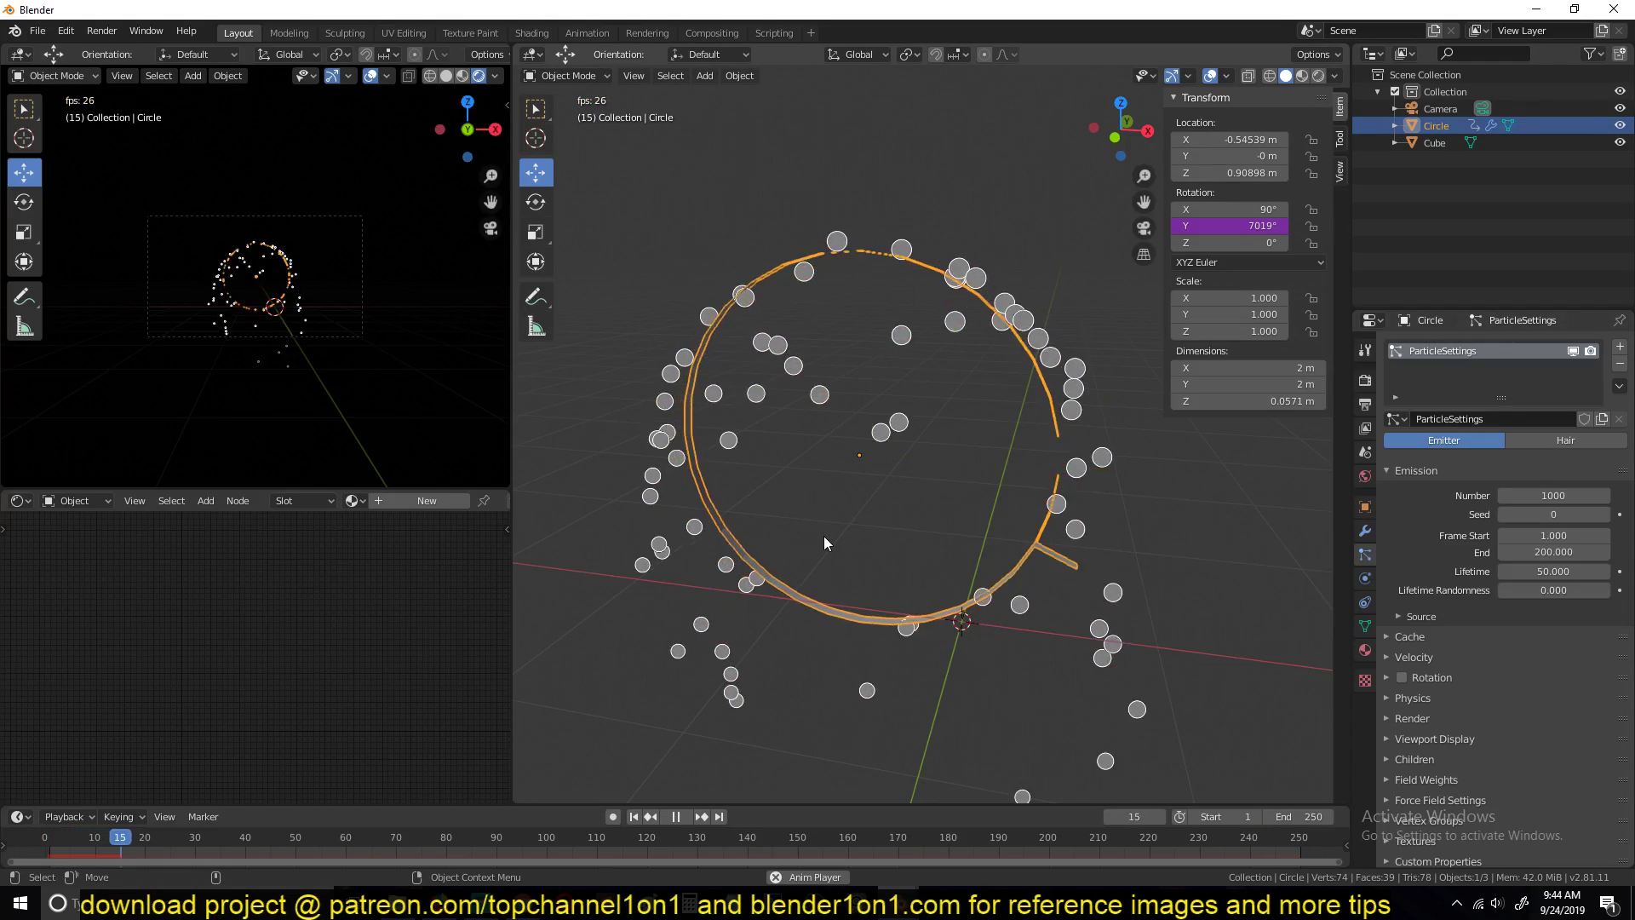
scroll(849, 575, down, 5)
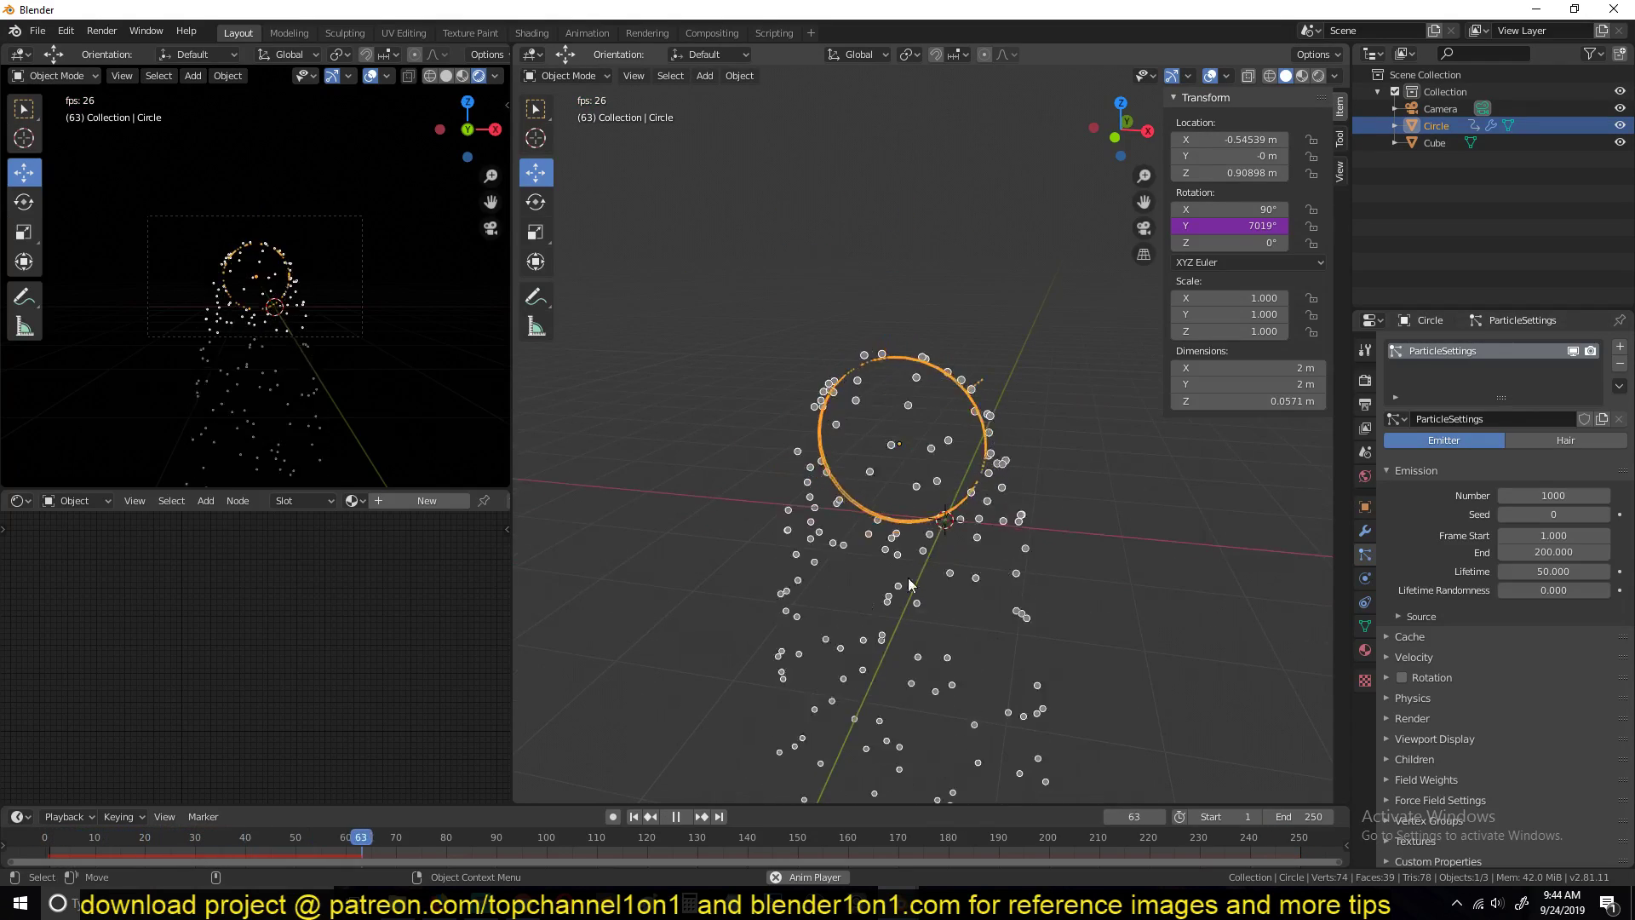
scroll(1523, 666, down, 2)
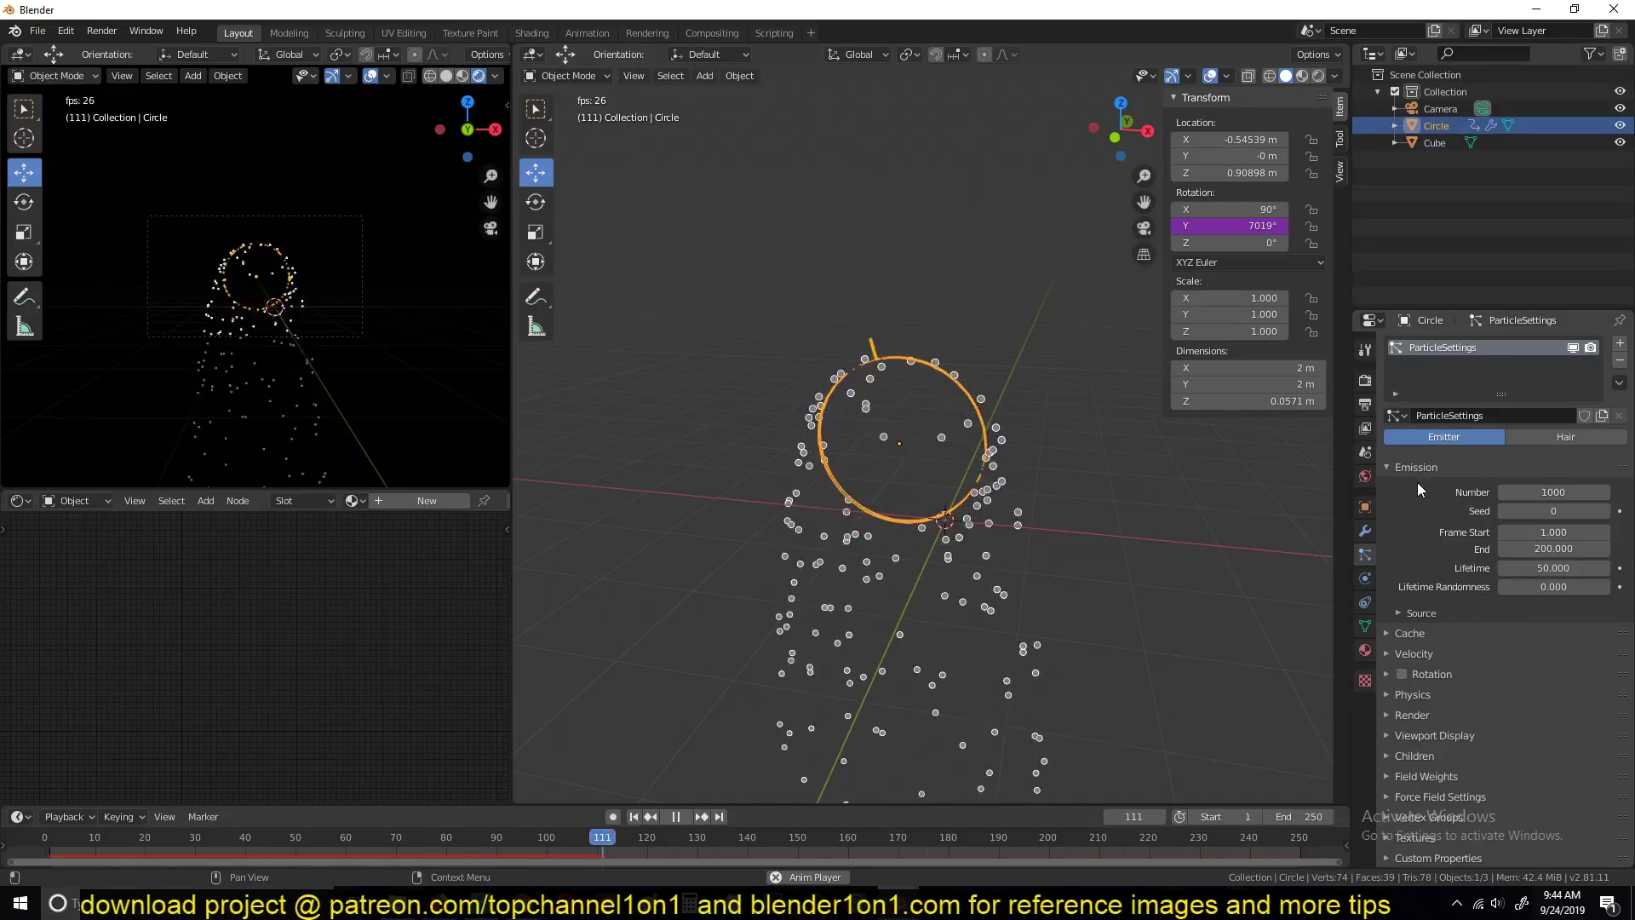
Step: Set the particles' Object Velocity to 1.000 and watch how they fly off the spinning circle
click(1433, 653)
scroll(1436, 658, down, 5)
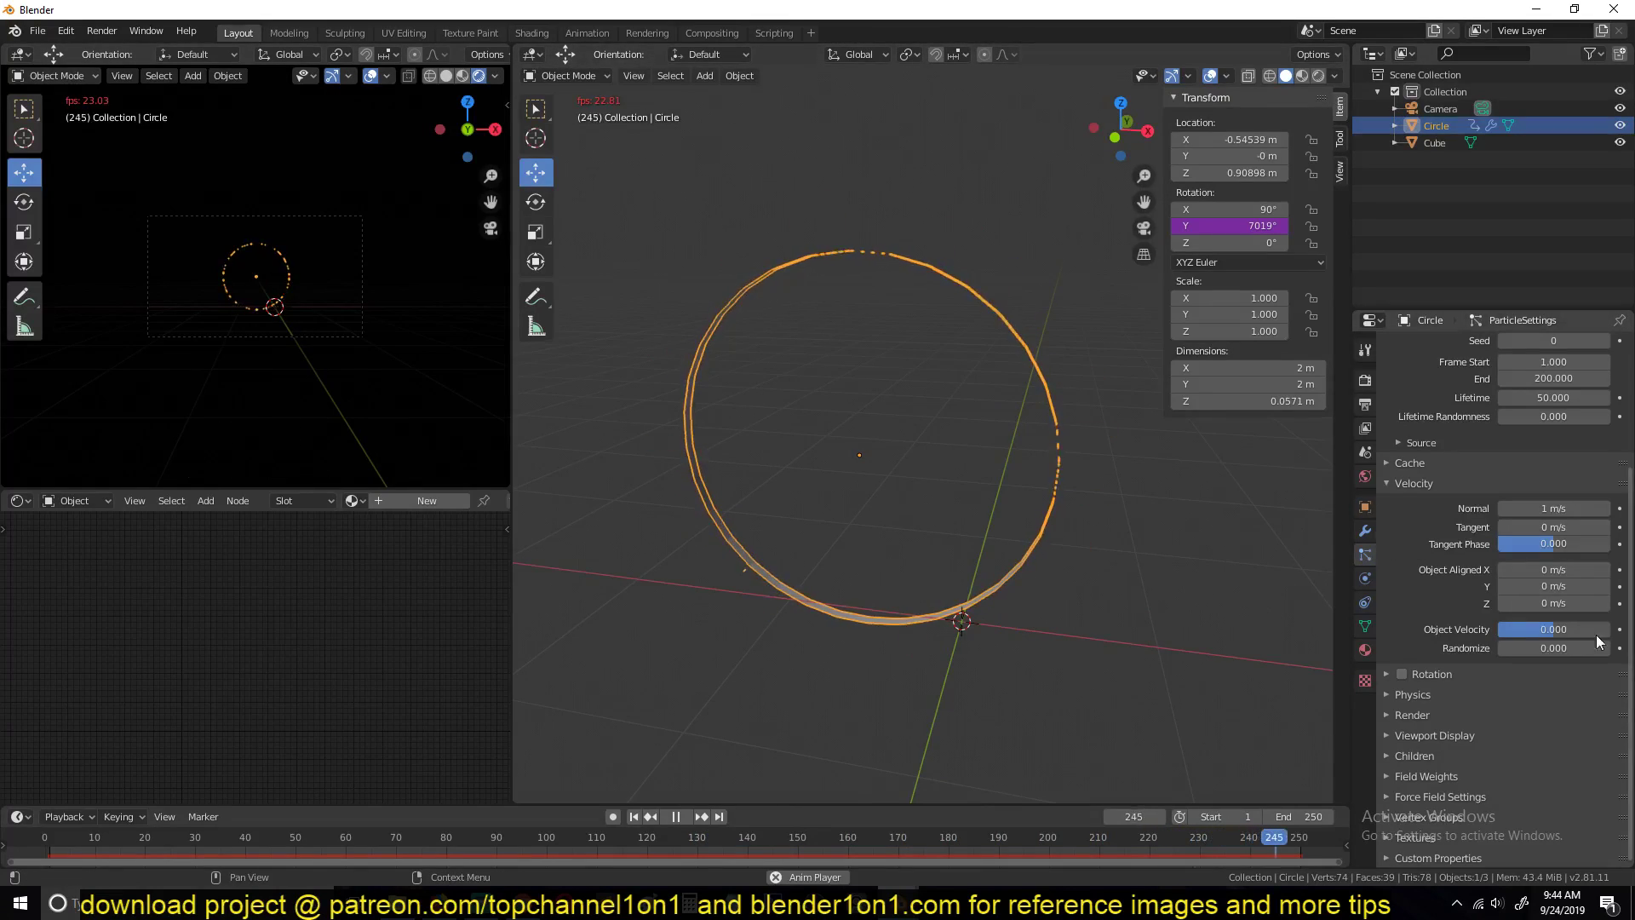
drag(1523, 630, 1606, 631)
scroll(910, 504, down, 6)
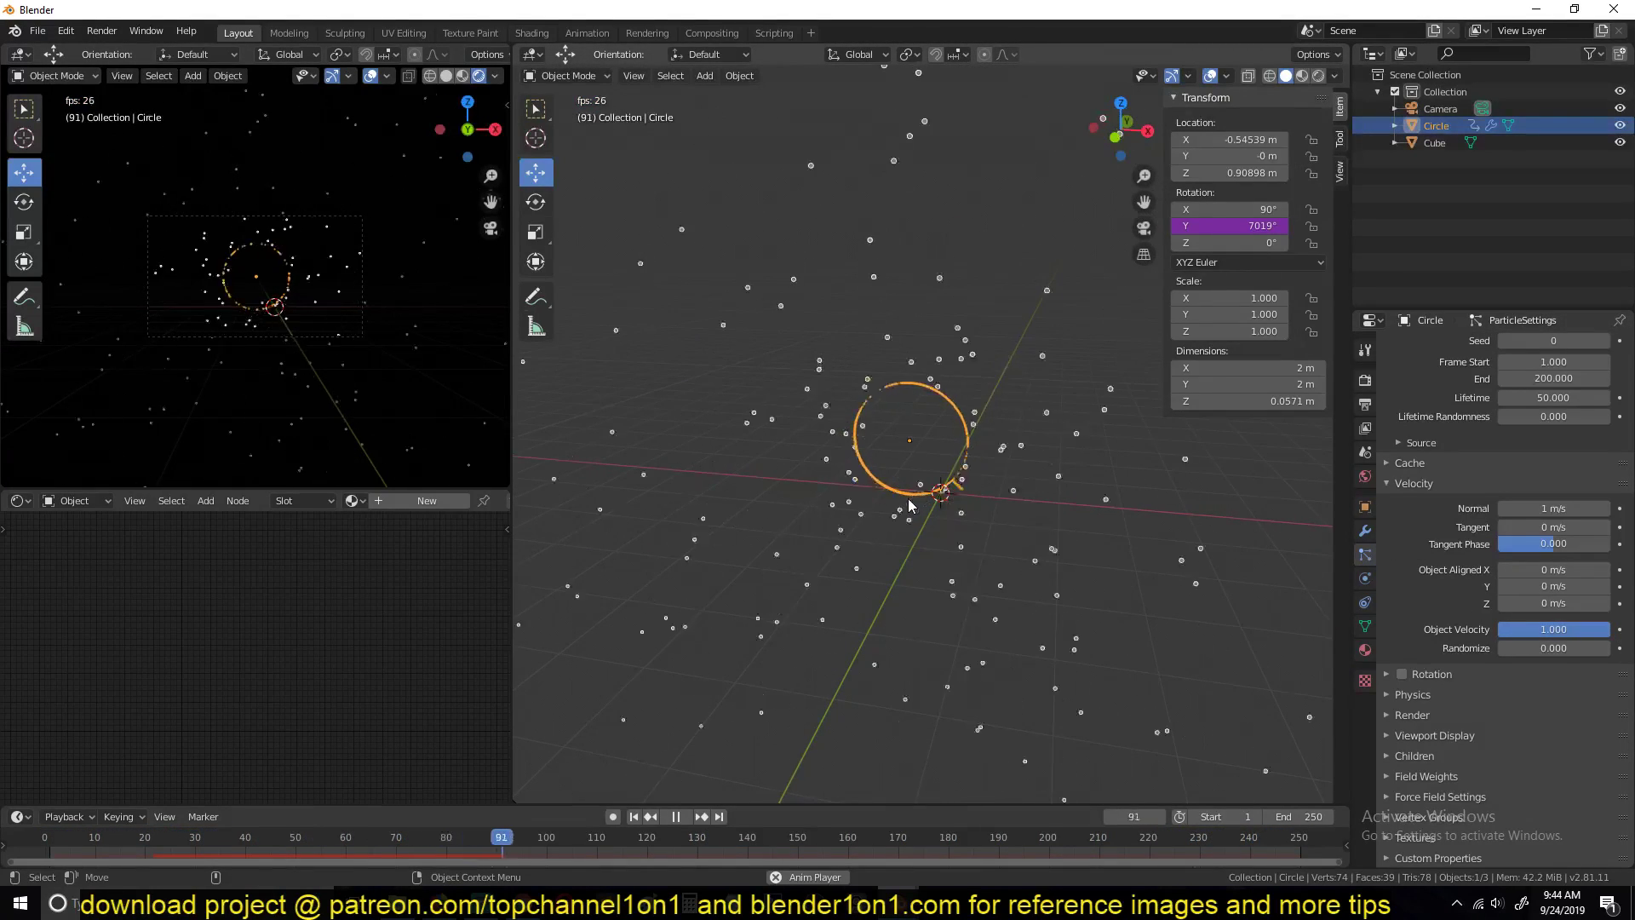
scroll(948, 428, up, 5)
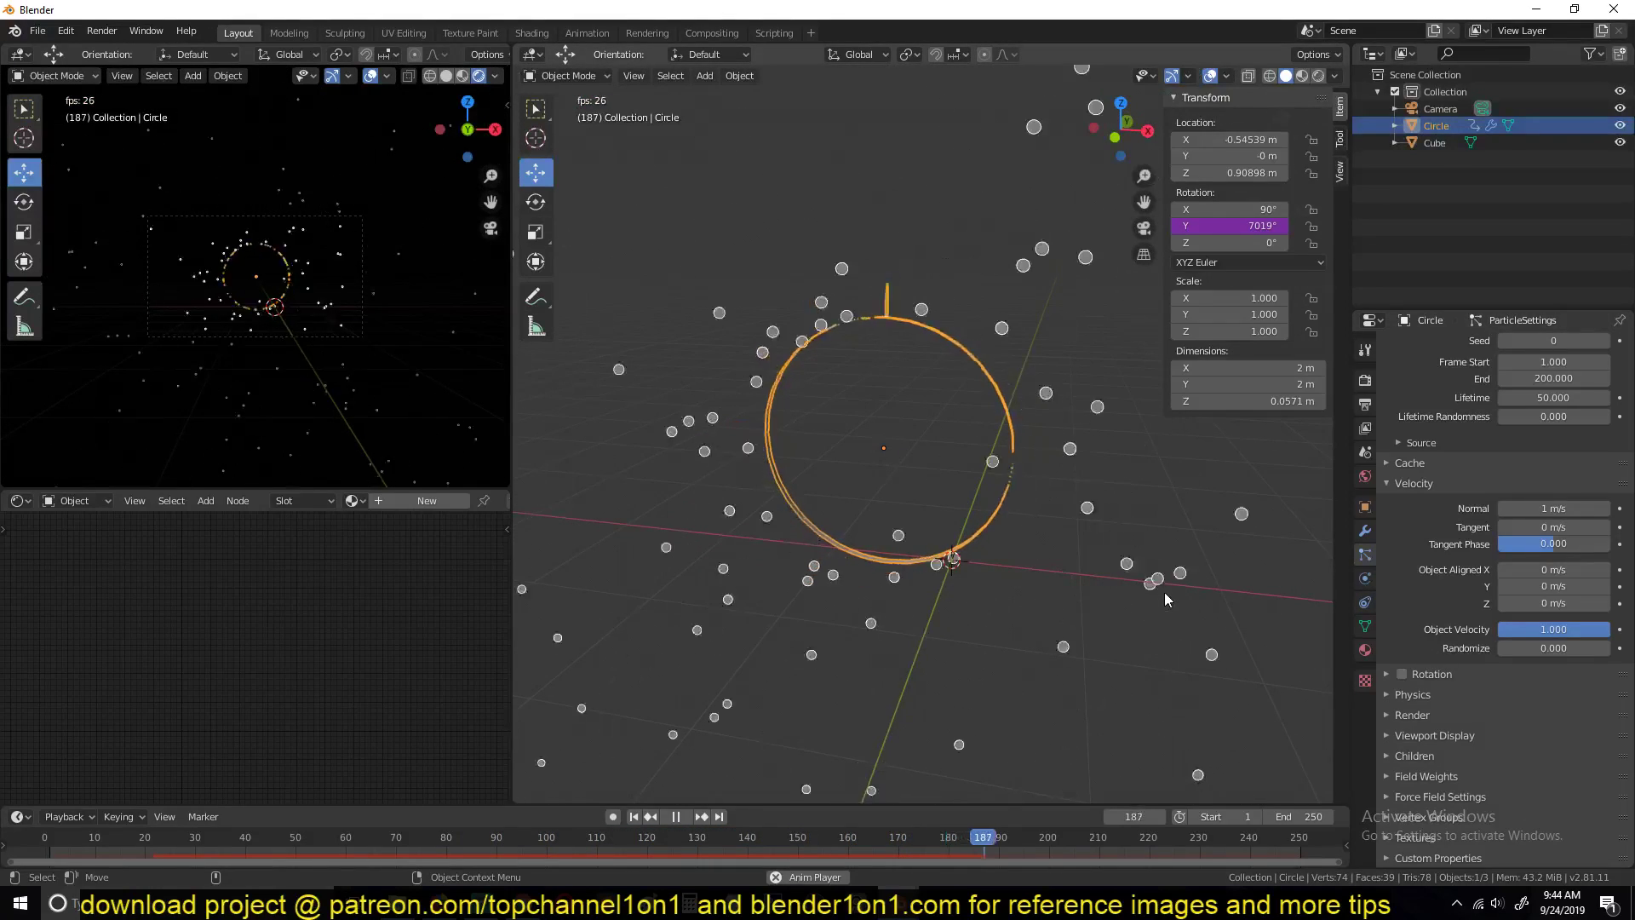
scroll(721, 559, down, 5)
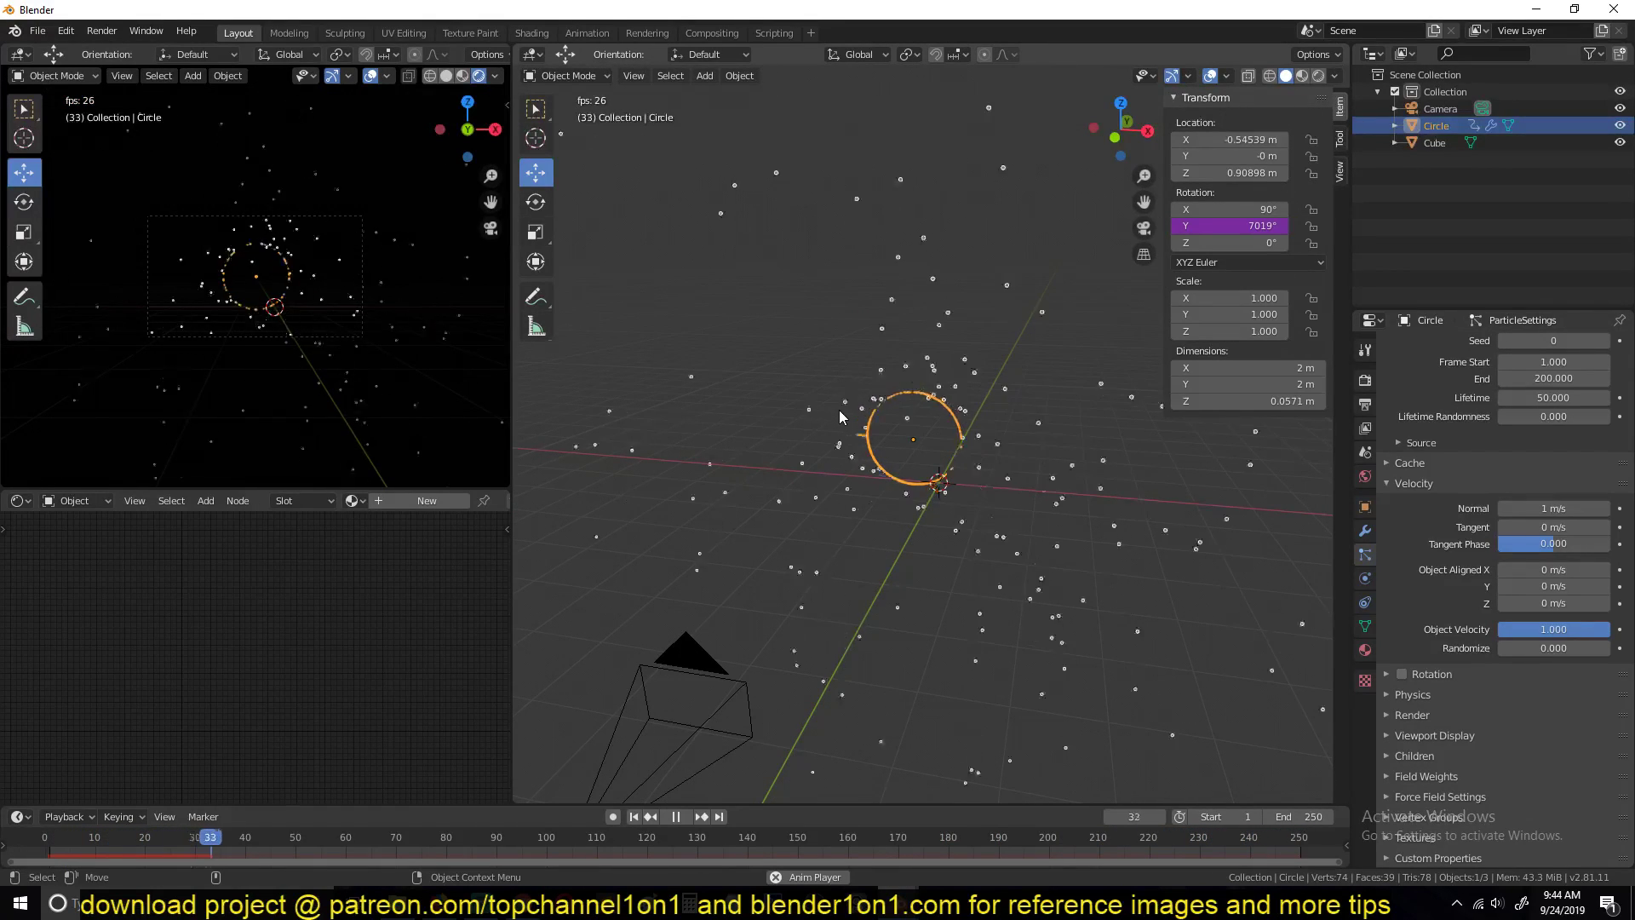
scroll(1558, 448, up, 1)
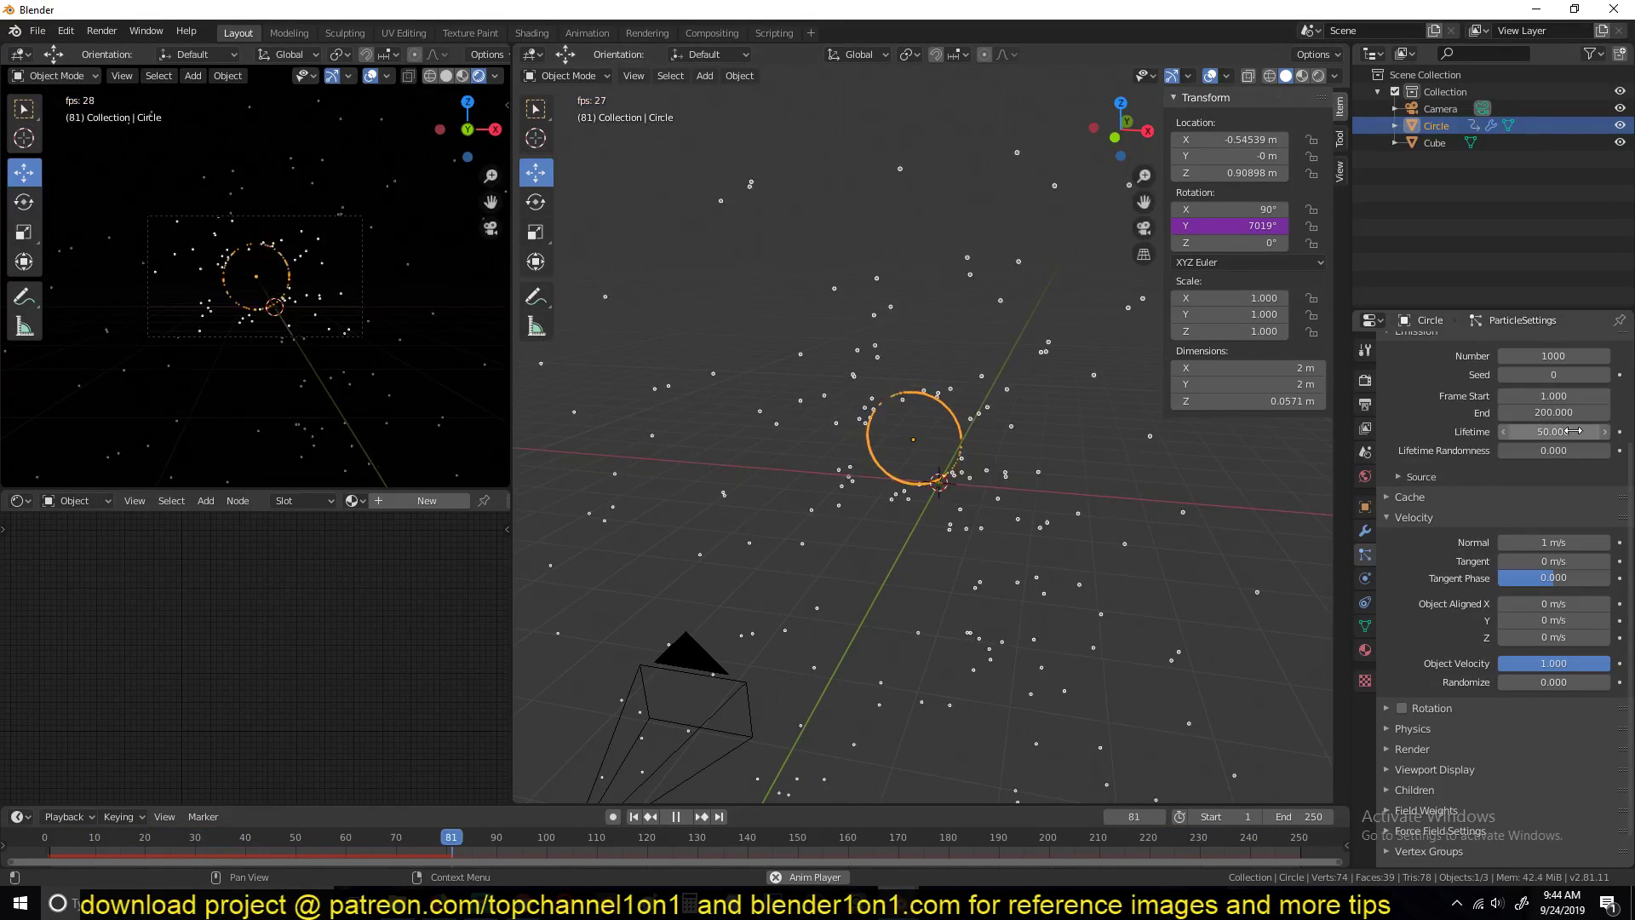
Step: Set the particle Lifetime to 10 frames
click(1562, 433)
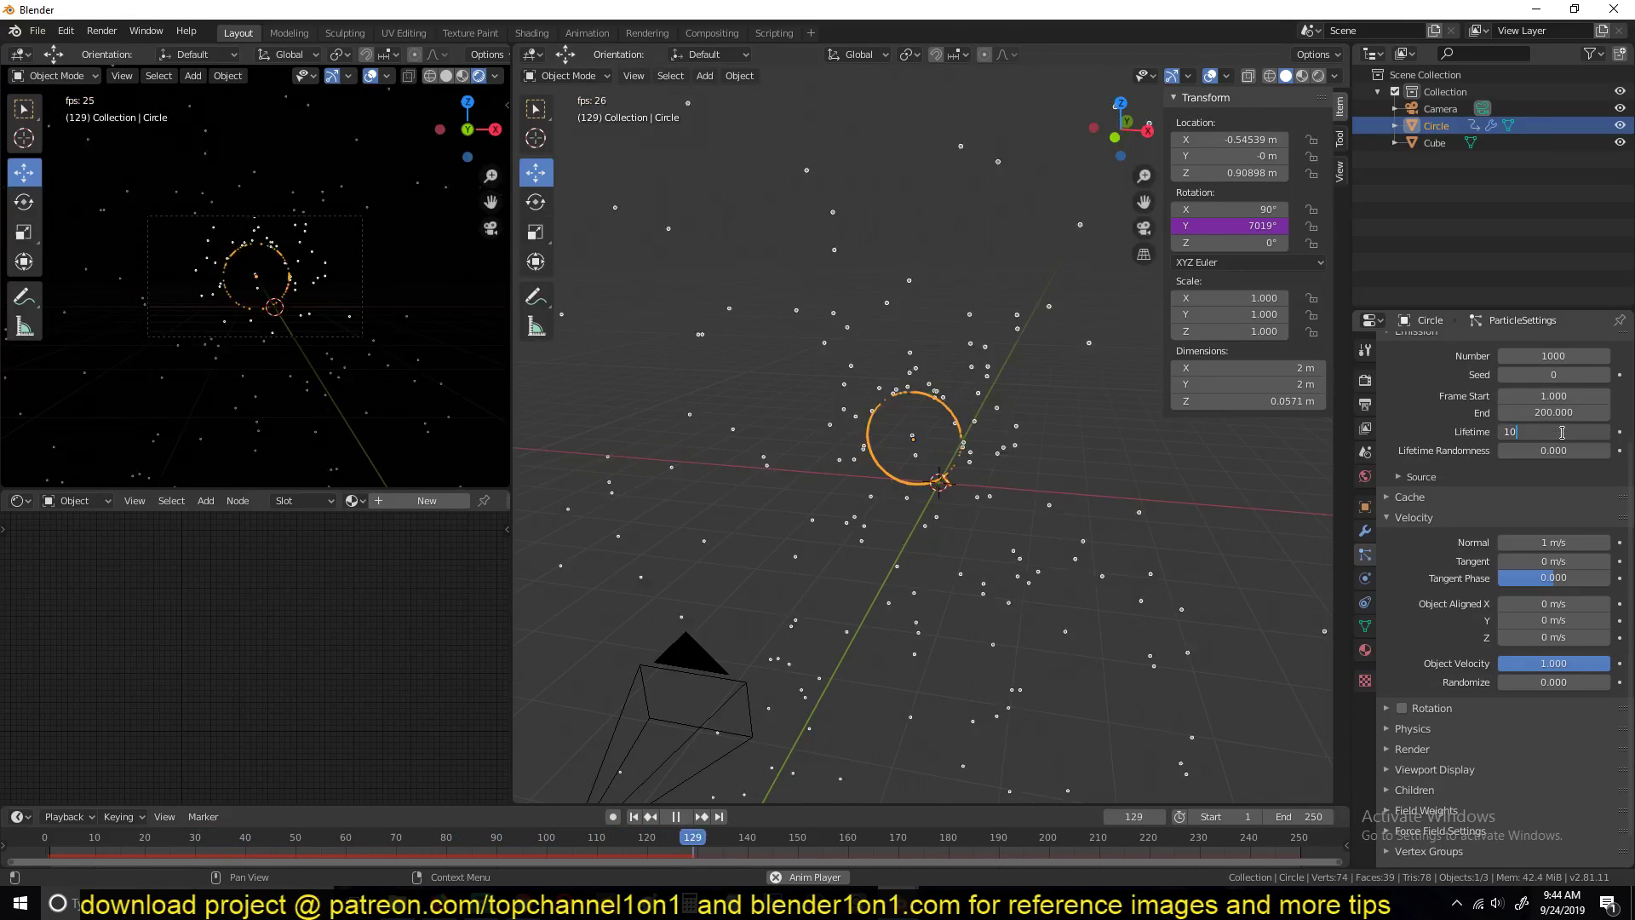
text(10)
key(Return)
scroll(972, 596, up, 4)
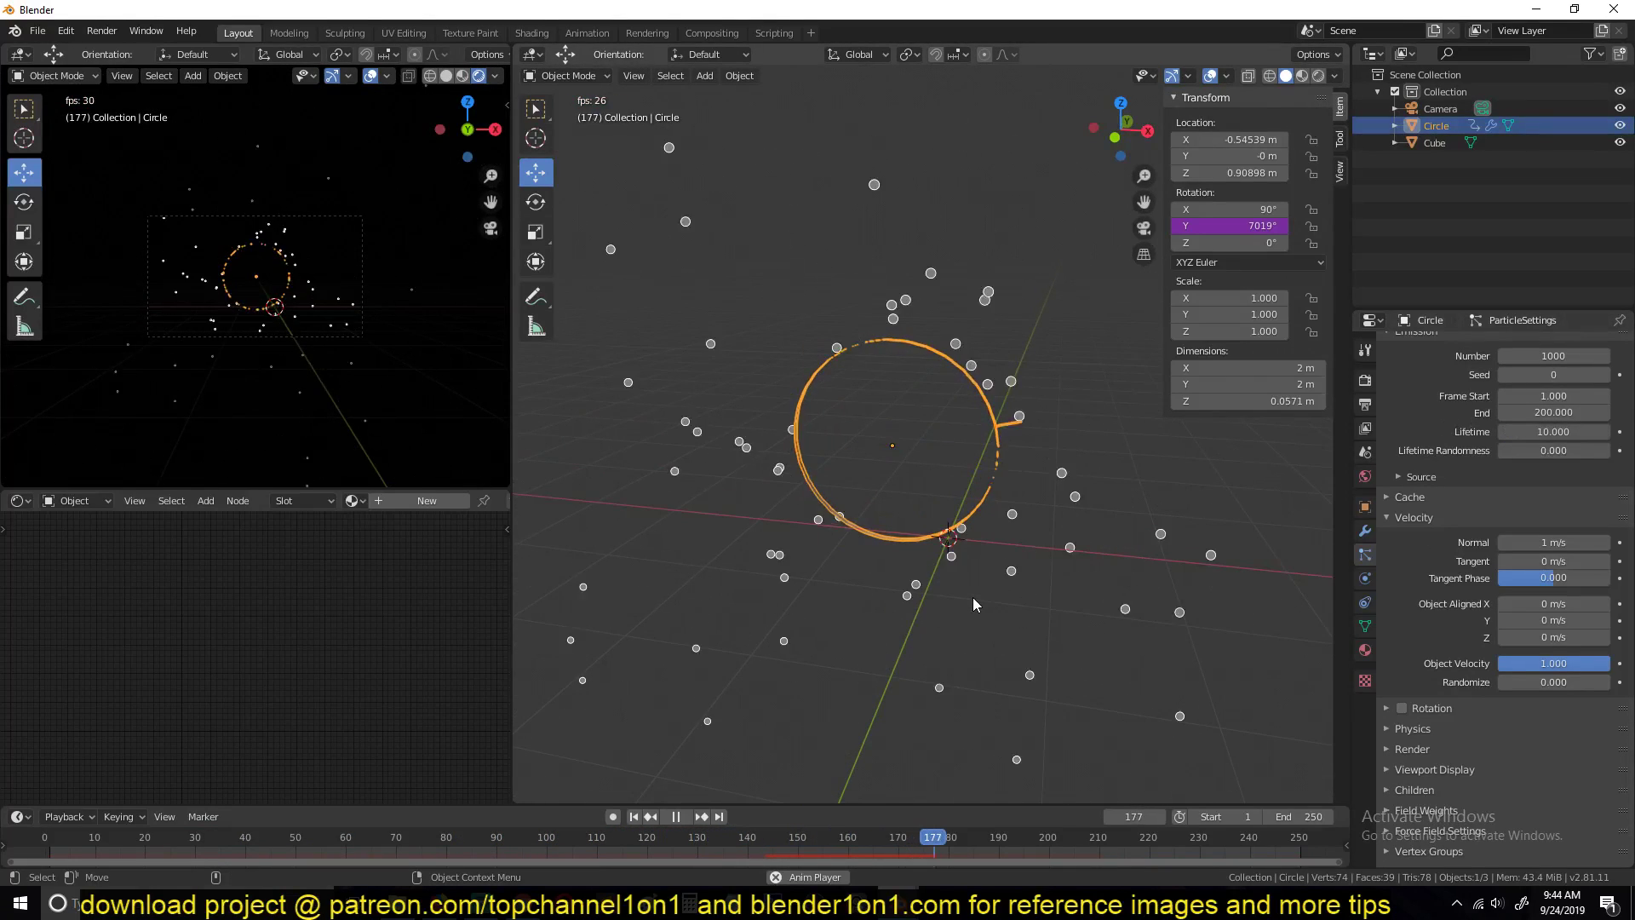
Step: Set the particle Number to 5000 and check the denser emission around the circle
scroll(1449, 641, up, 4)
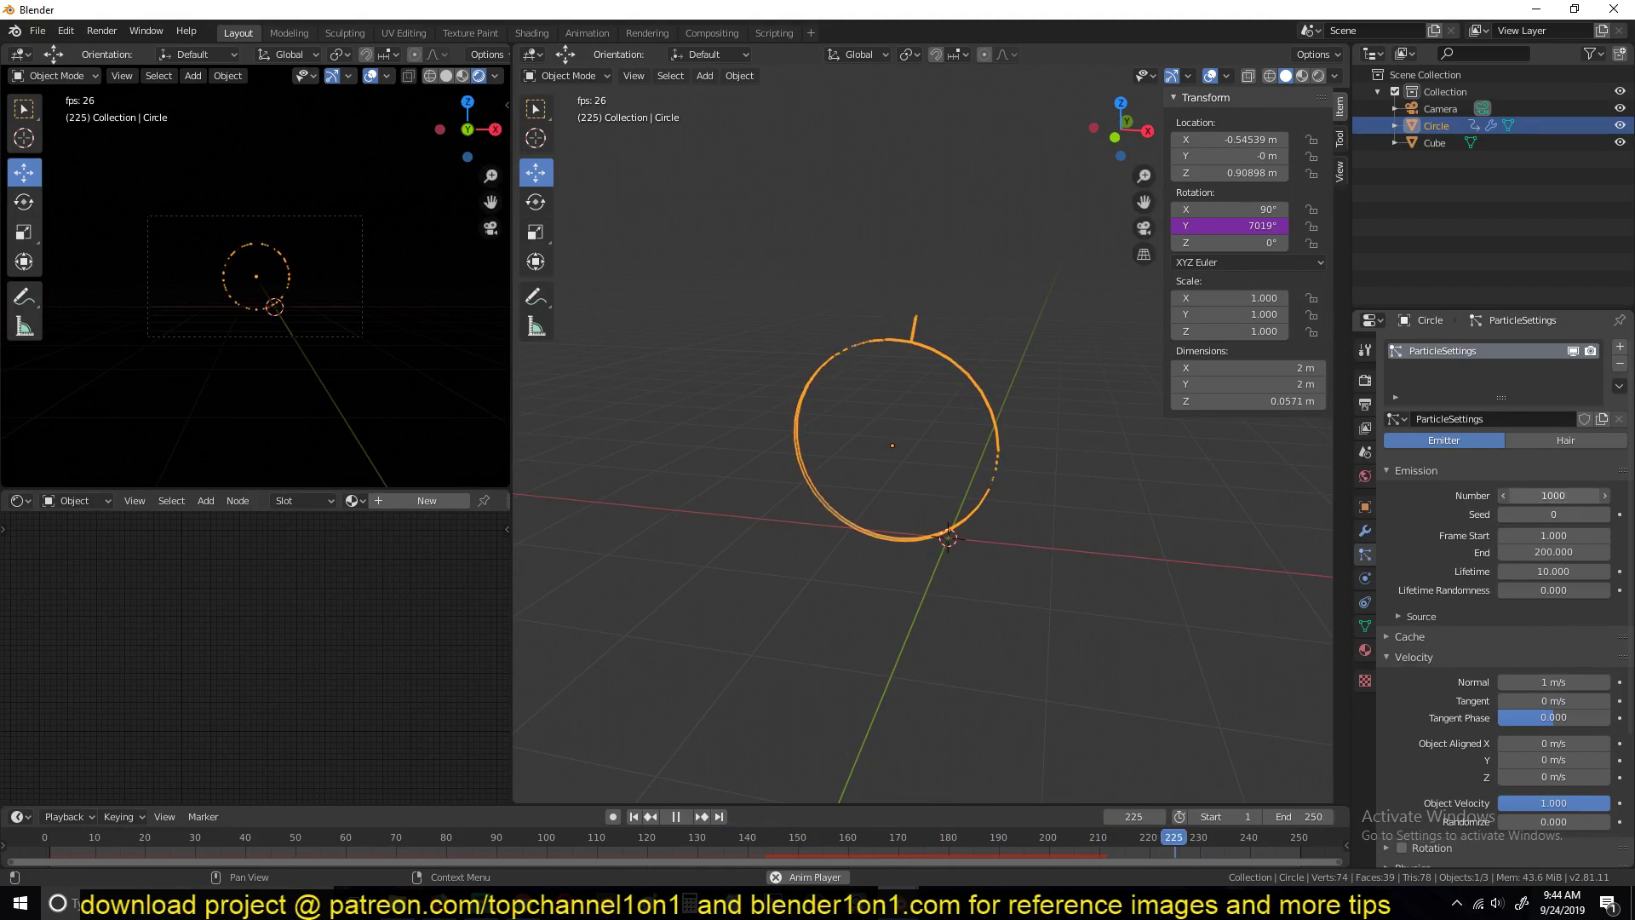
double_click(1557, 489)
text(5000)
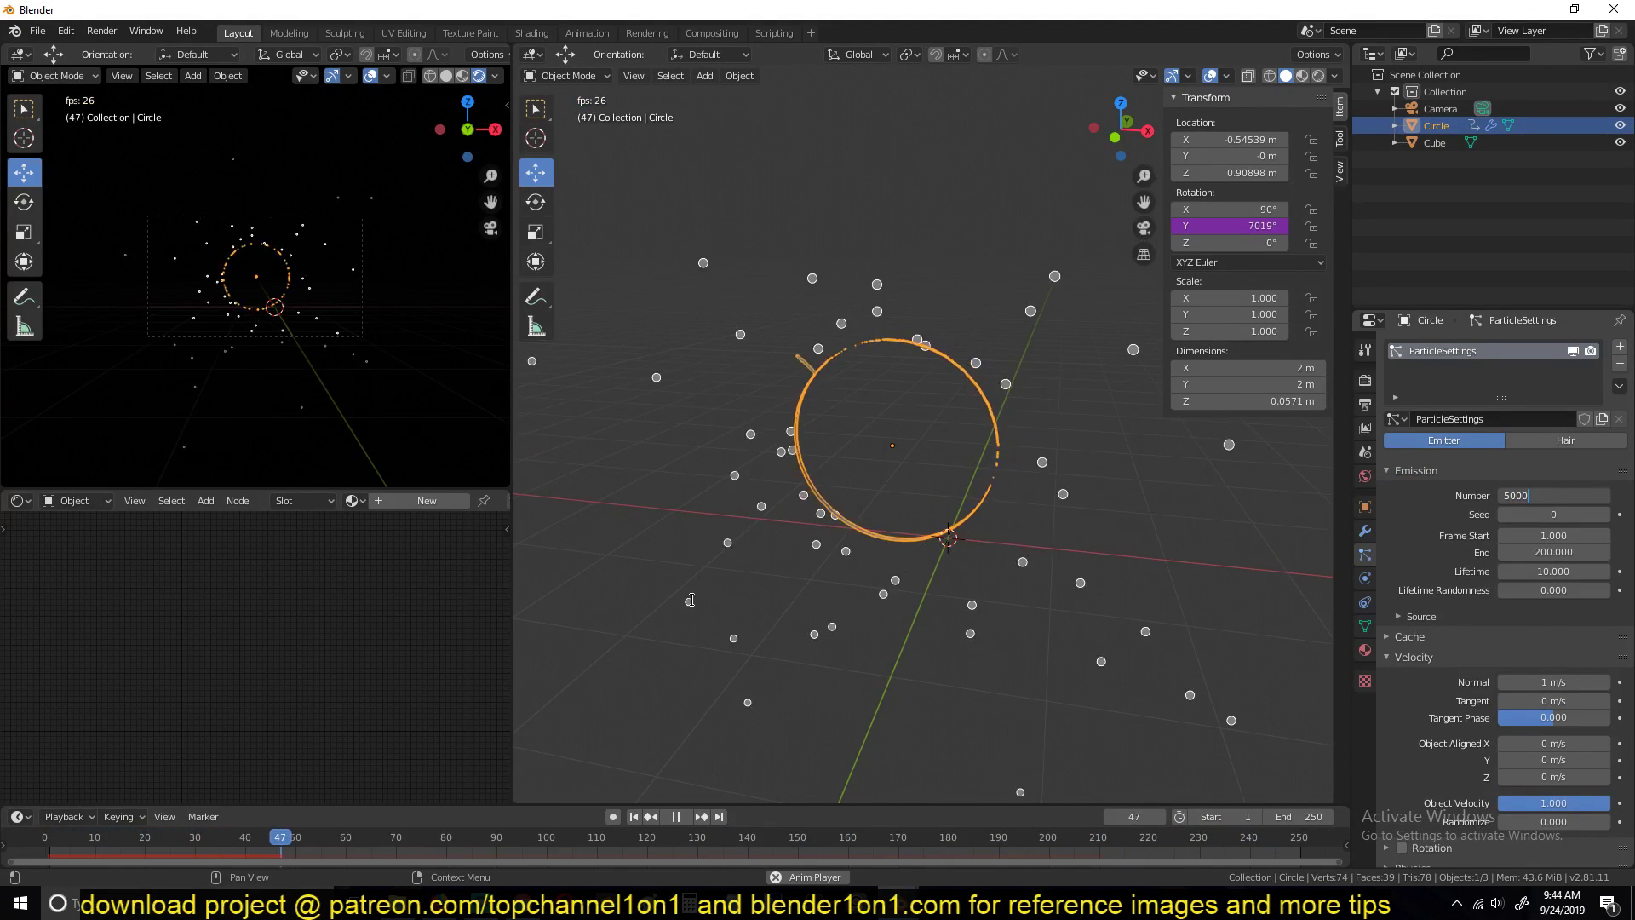
key(Return)
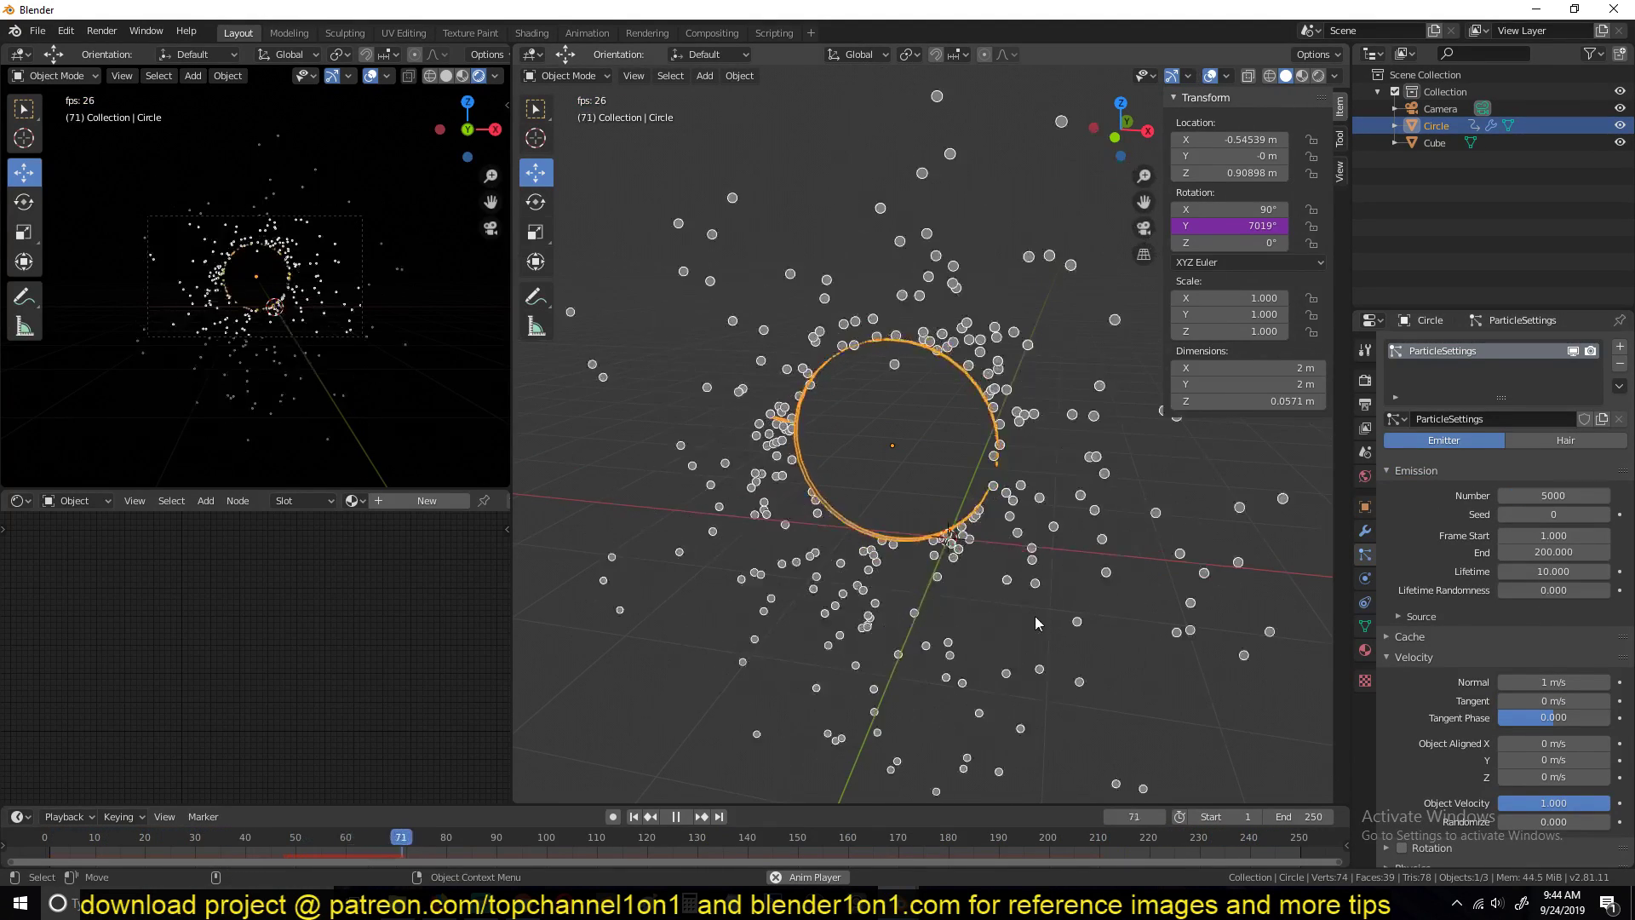
shift+middle_drag(1035, 616, 997, 480)
scroll(993, 503, up, 3)
drag(995, 473, 1038, 488)
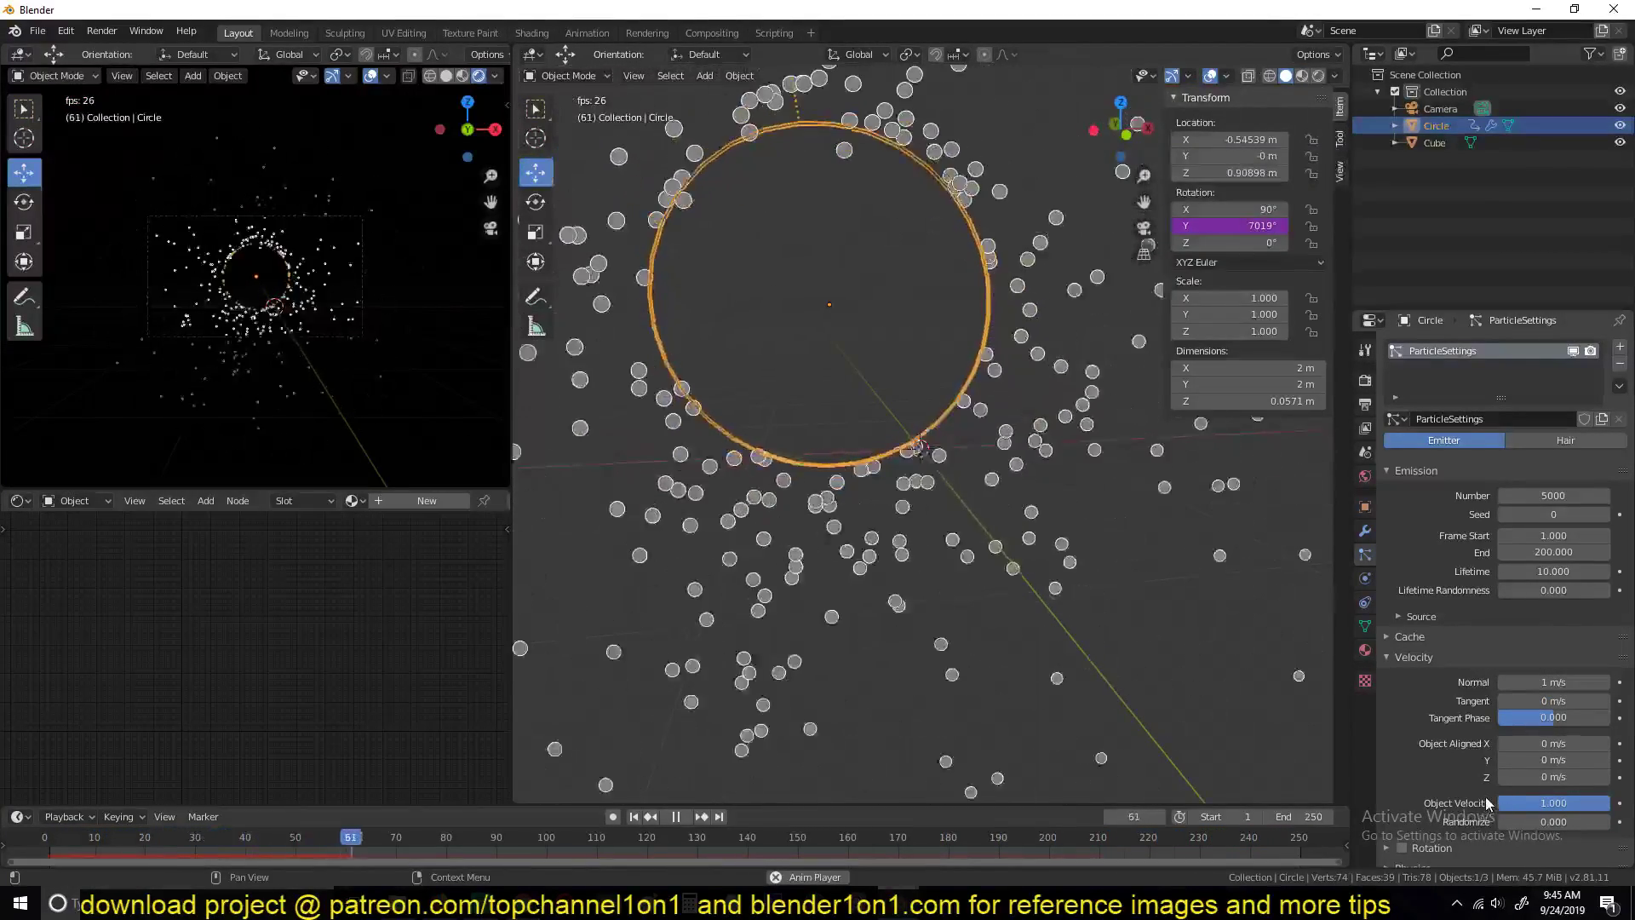
Step: Set the particles' Normal velocity to 0 m/s and check the emission around the ring
click(1559, 681)
text(0)
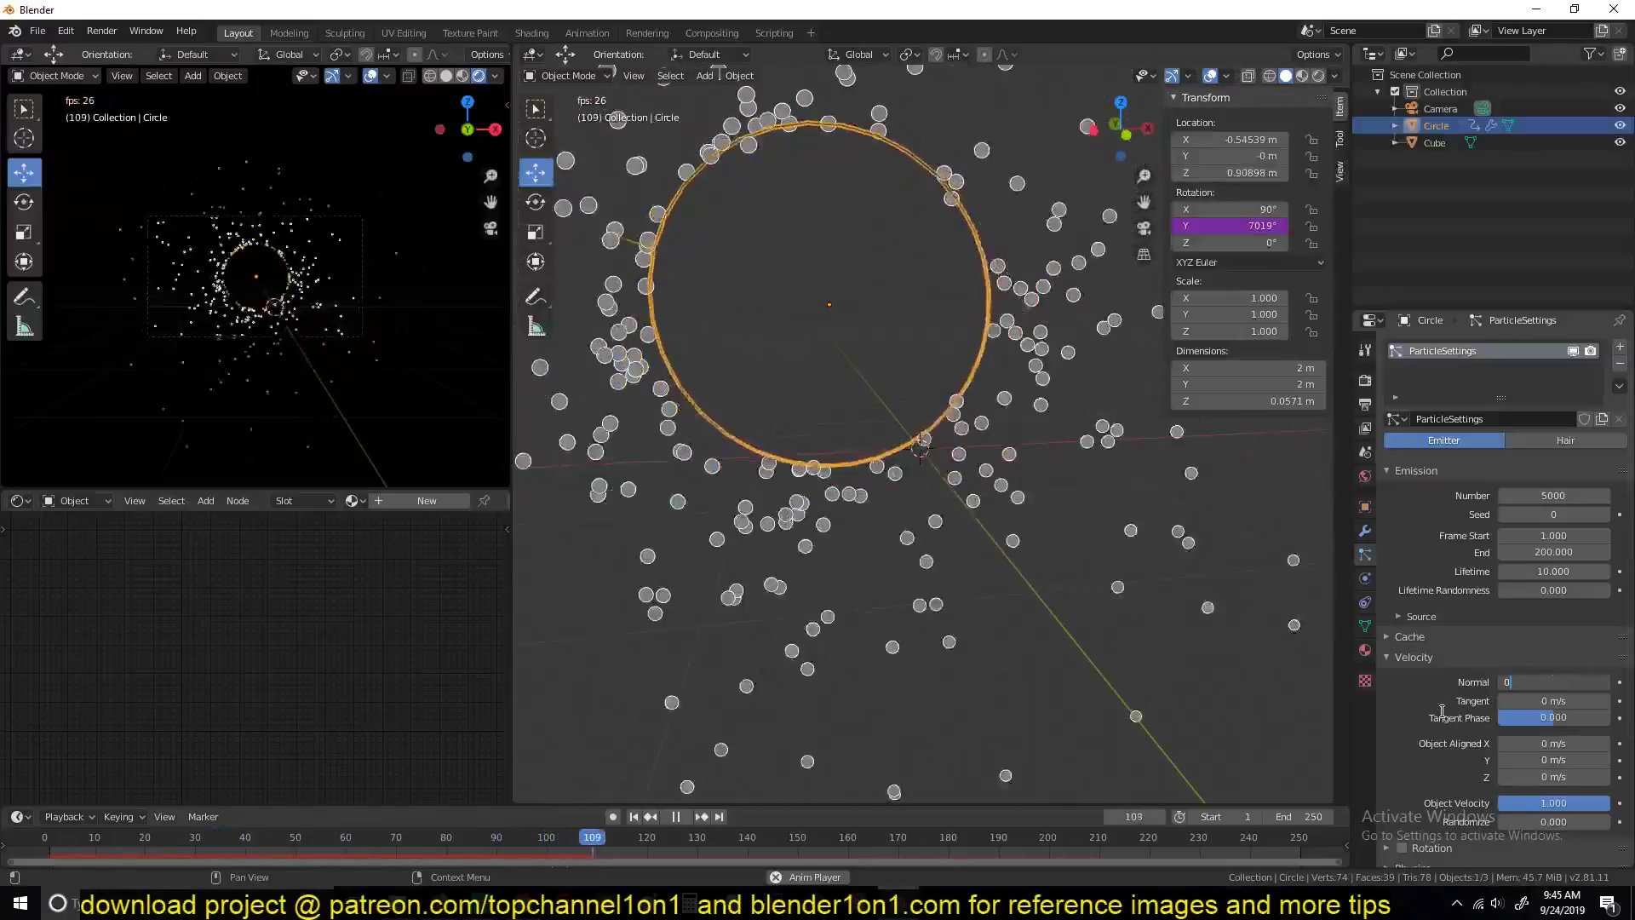
key(Return)
scroll(1023, 549, down, 5)
mouse_move(1007, 511)
middle_down()
mouse_move(951, 526)
mouse_move(1022, 503)
middle_up()
scroll(951, 526, up, 2)
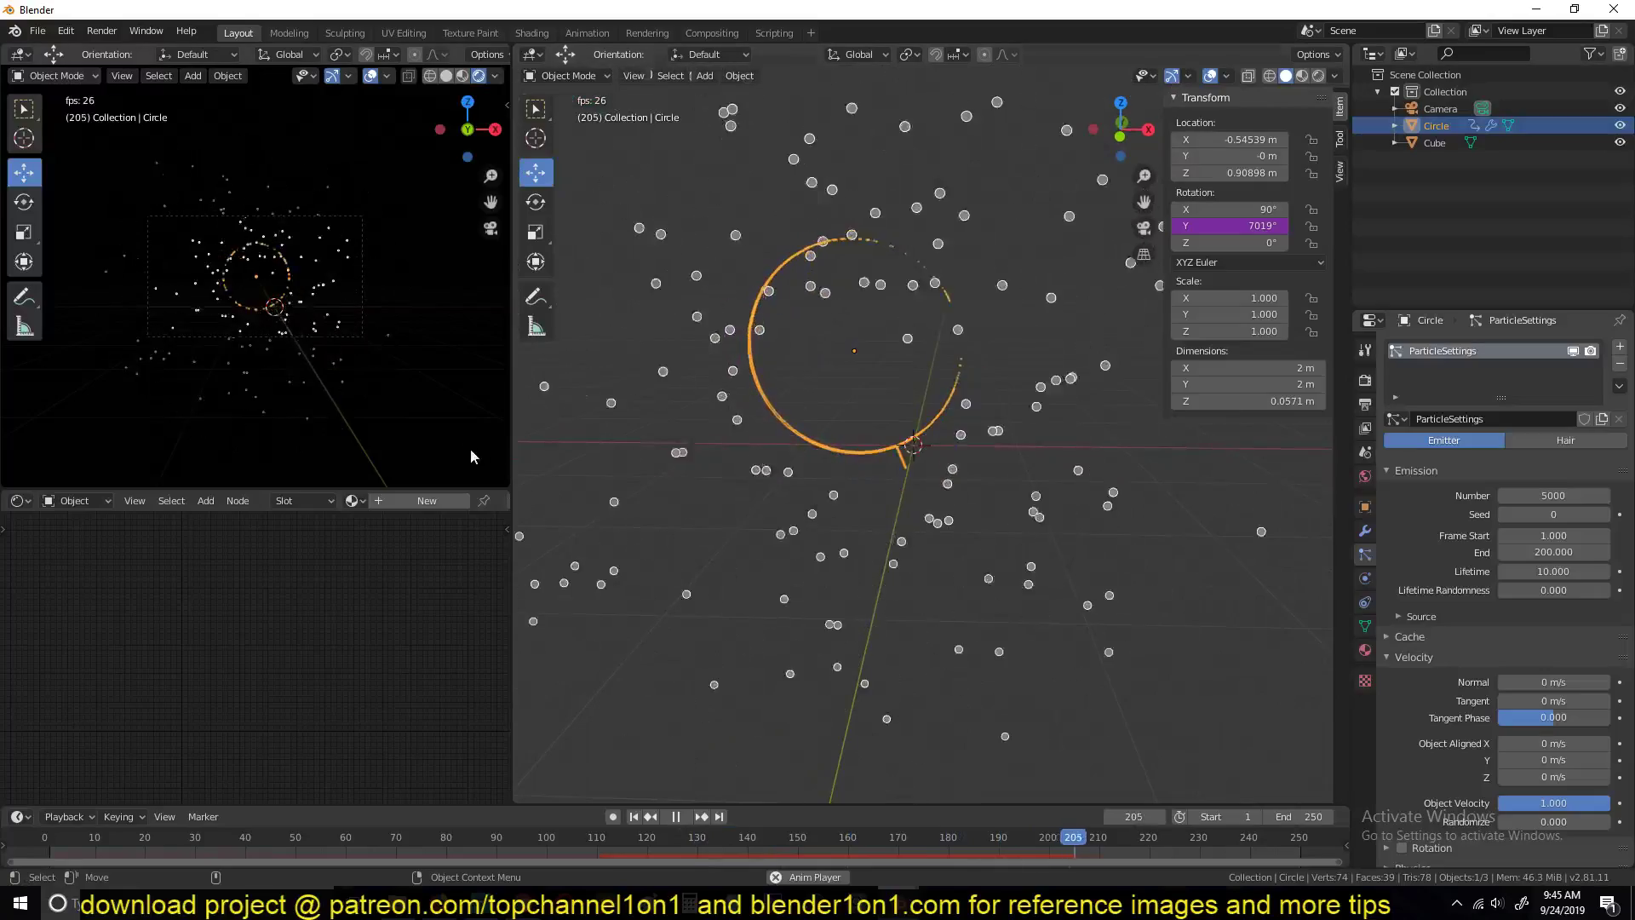
scroll(937, 376, up, 4)
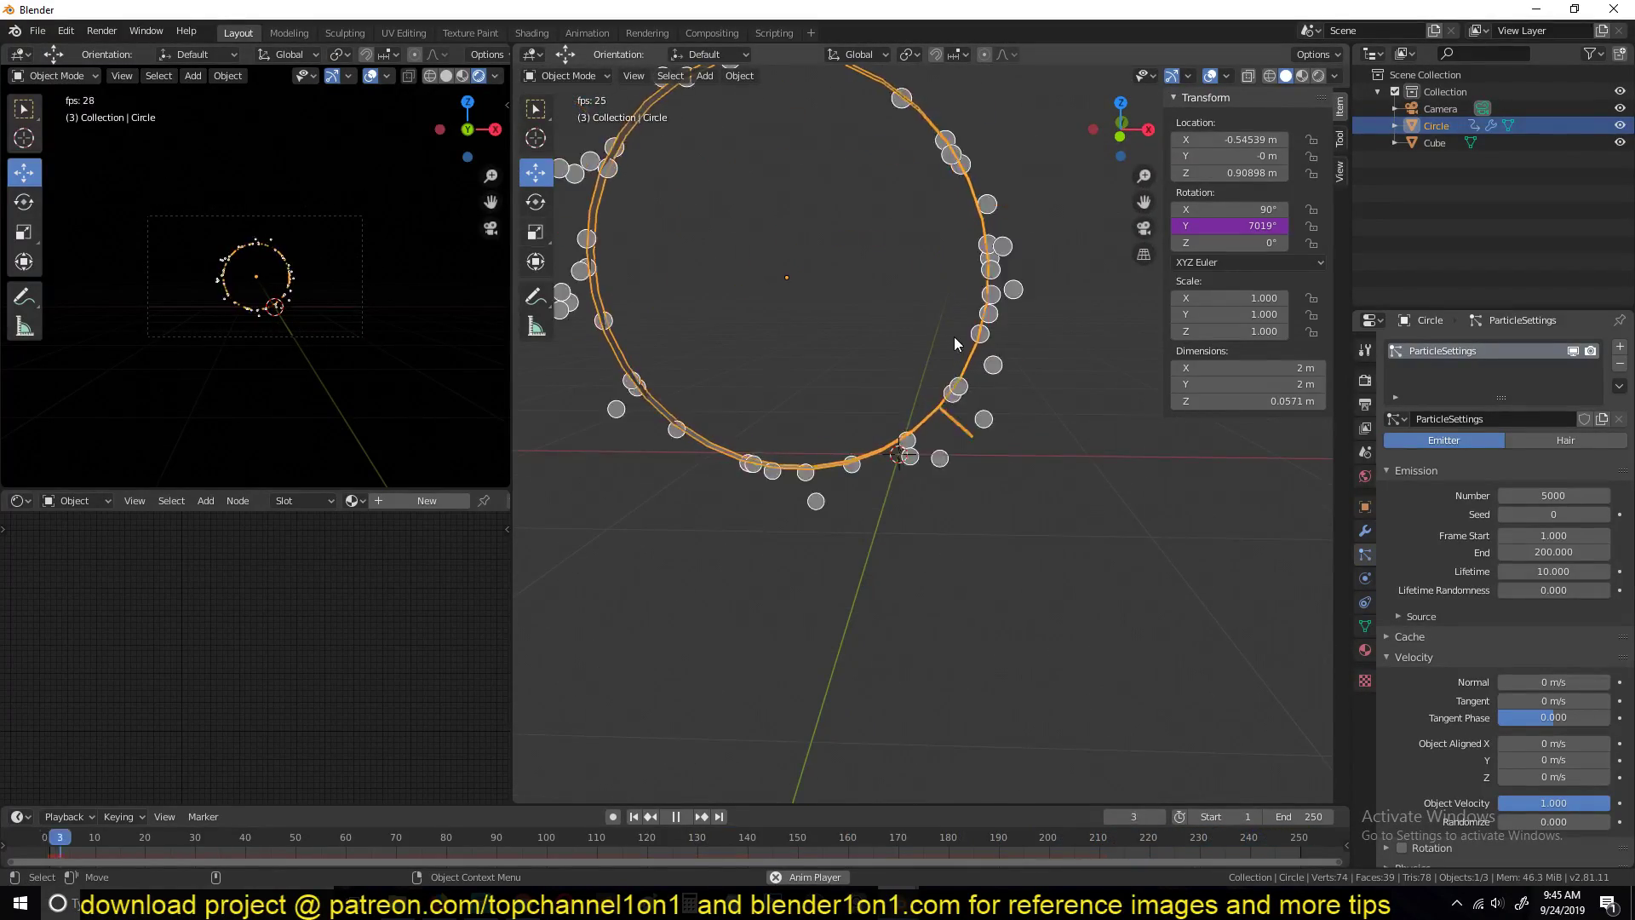
shift+middle_drag(954, 335, 958, 487)
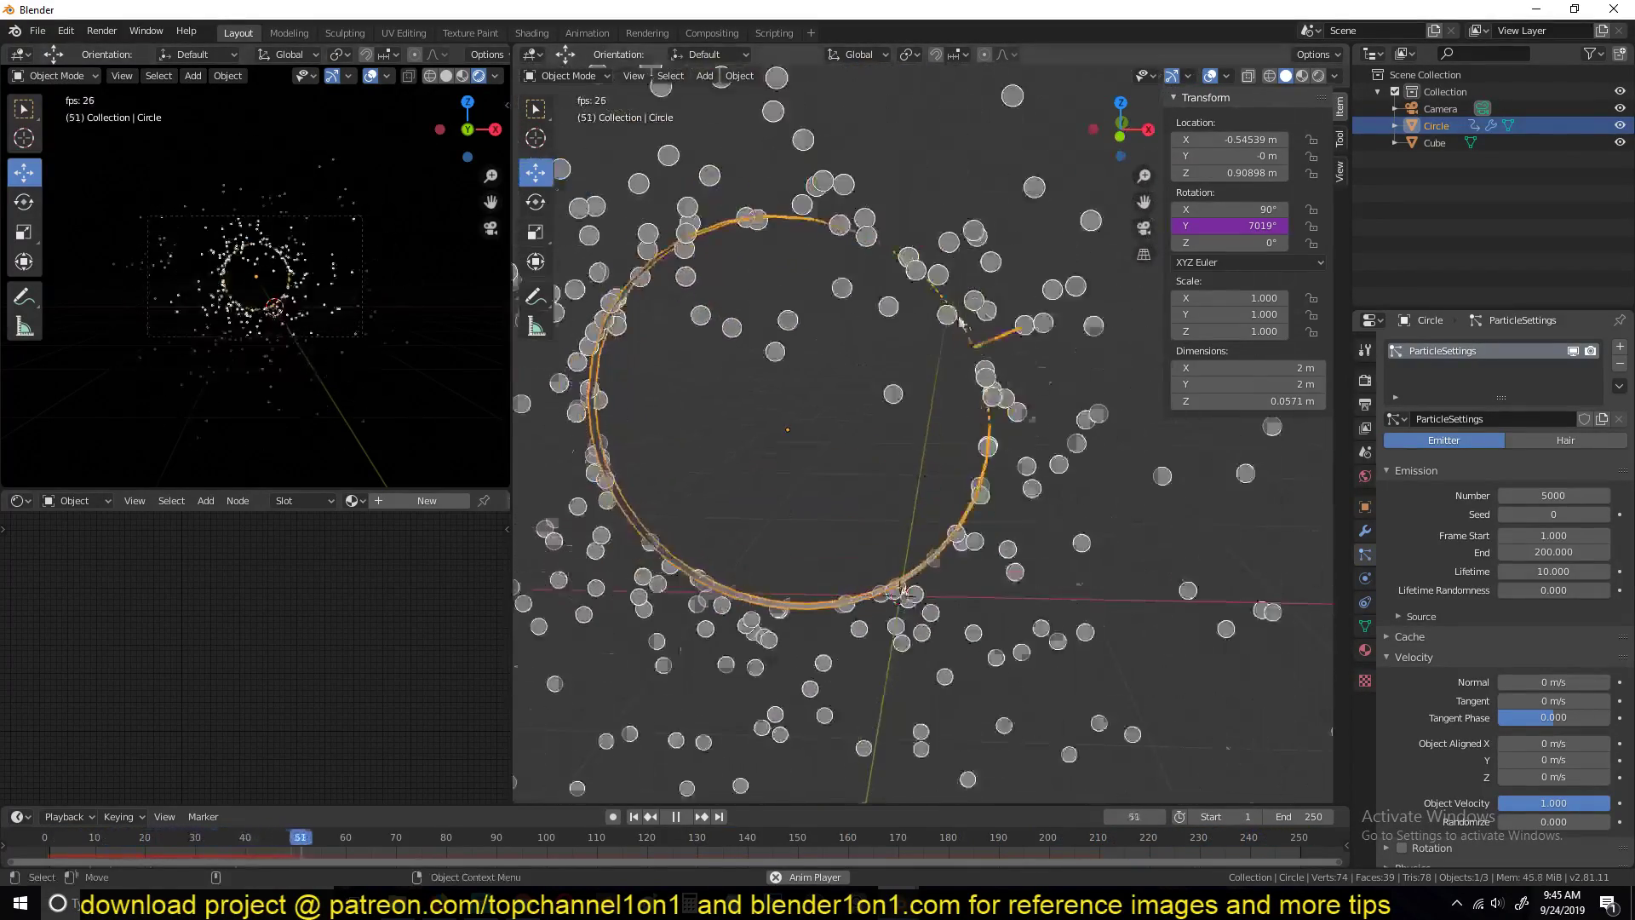
shift+middle_drag(957, 321, 991, 422)
Step: Stop playback in front view and add a plane outside the ring at about X 1.76 m, Z 2.62 m
key(KP_1)
key(space)
shift+middle_drag(1023, 476, 837, 530)
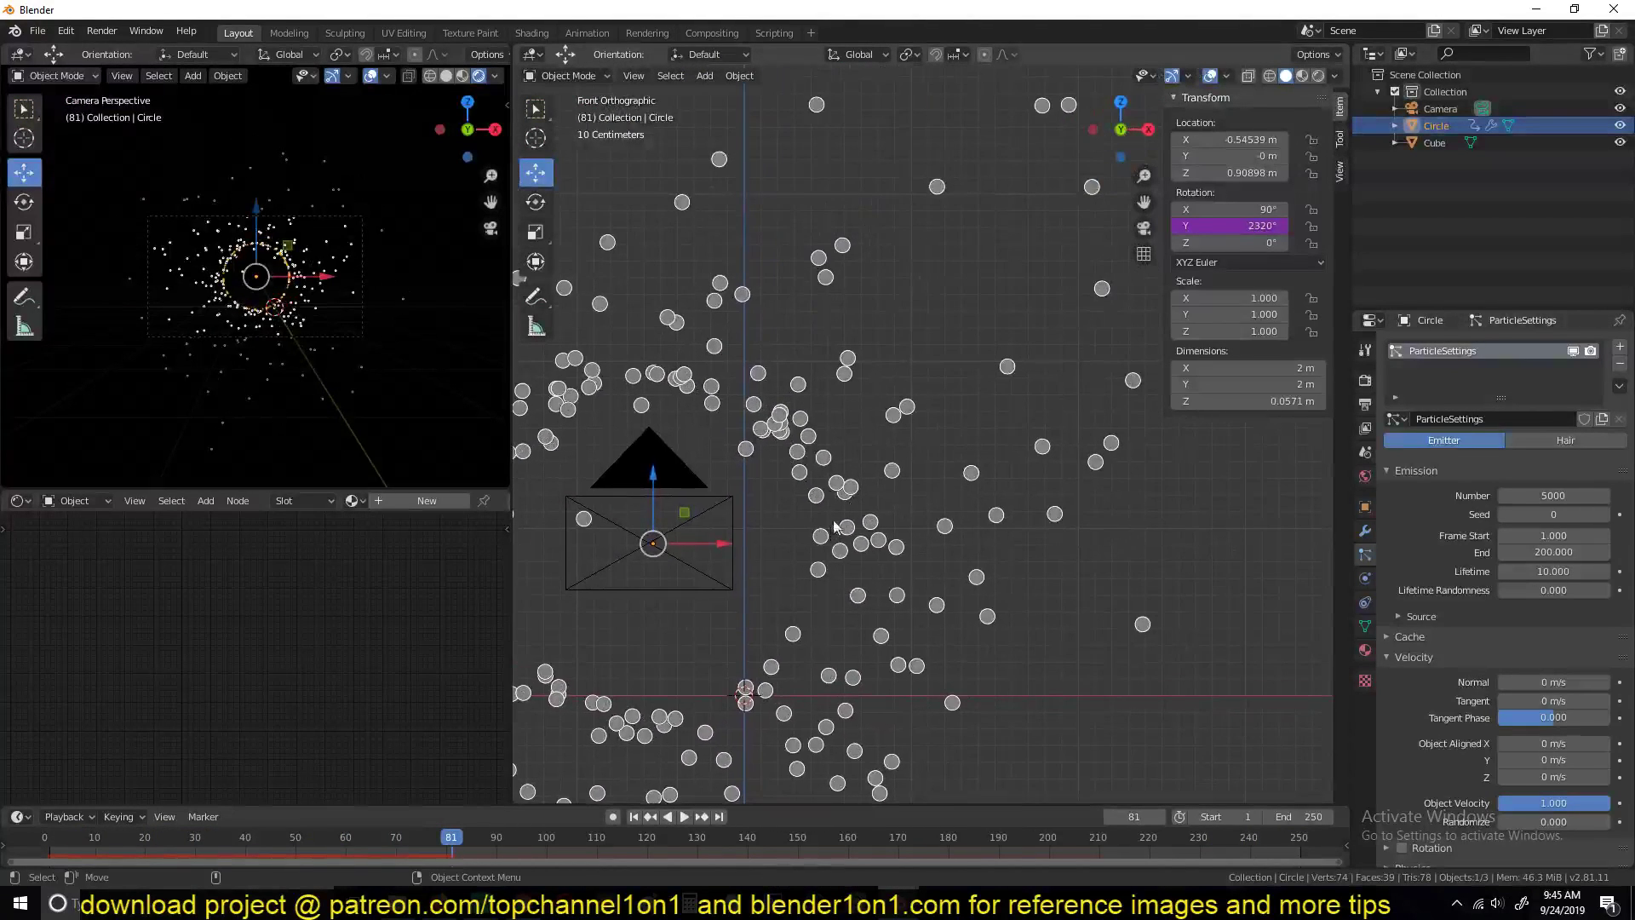
scroll(937, 407, down, 2)
shift+middle_drag(993, 331, 883, 419)
key(shift+a)
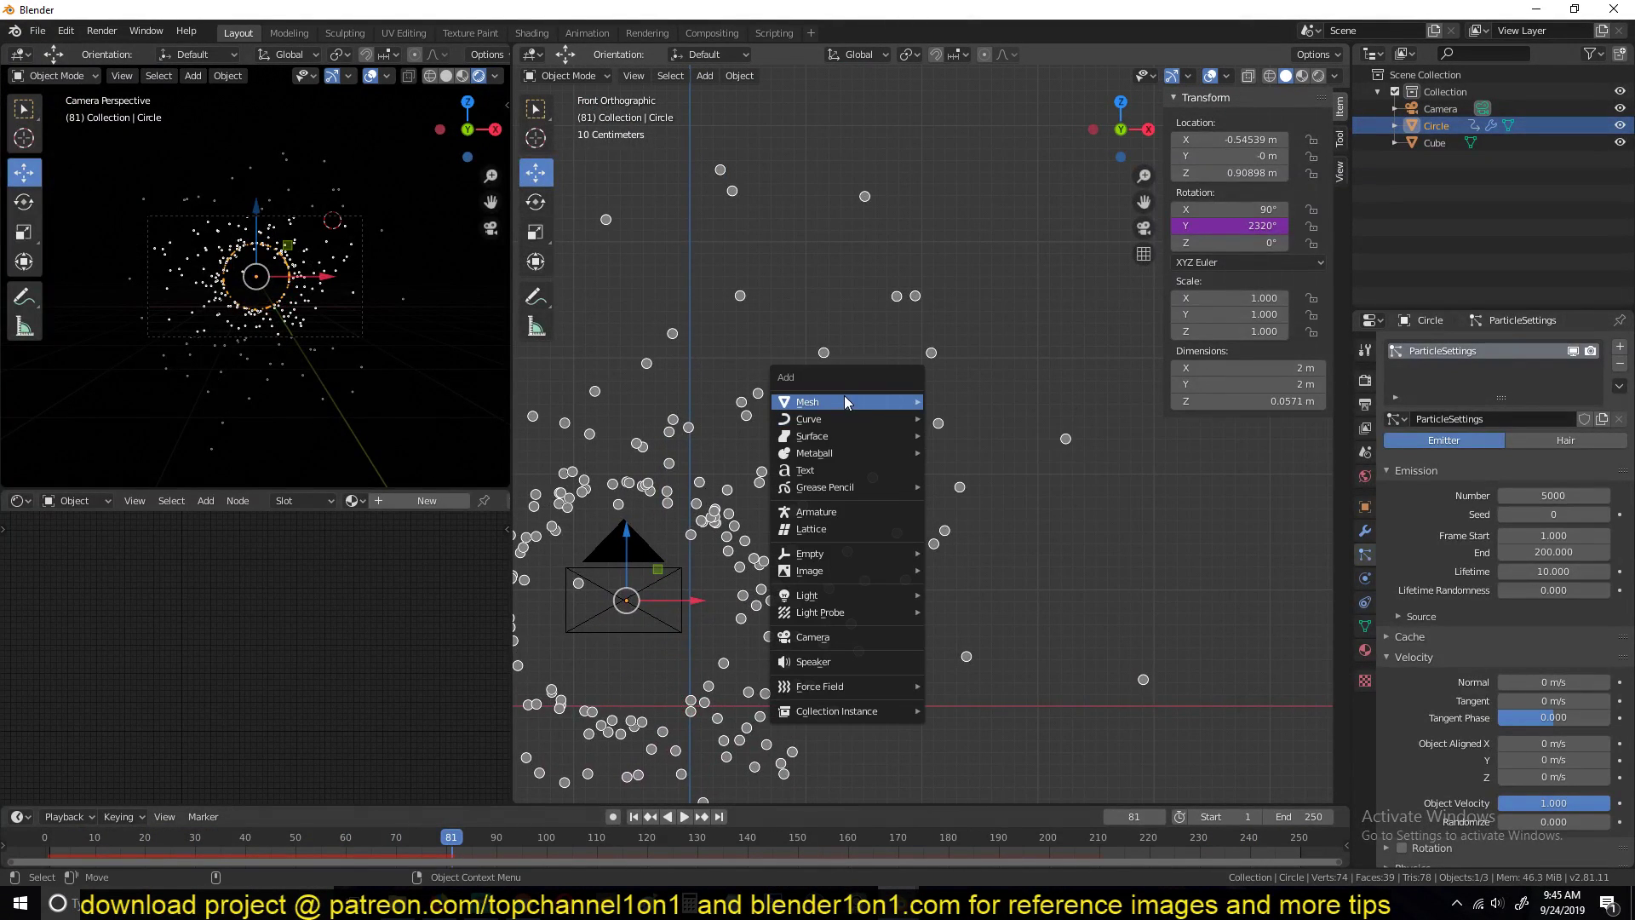
mouse_move(845, 395)
click(980, 402)
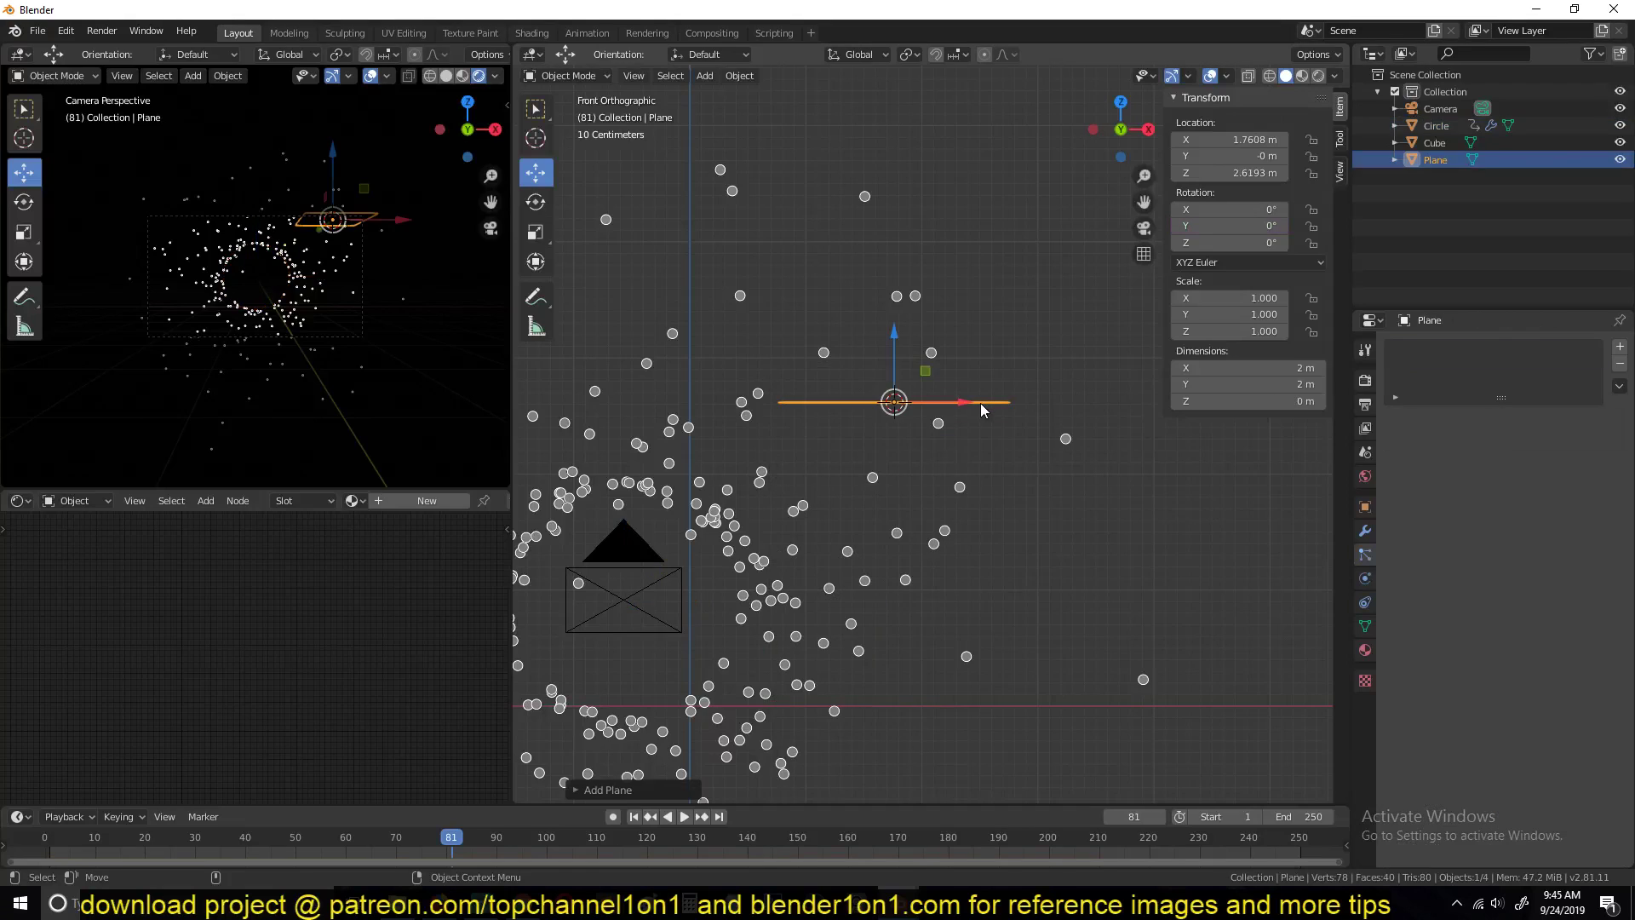
middle_drag(980, 402, 1109, 396)
key(s)
key(y)
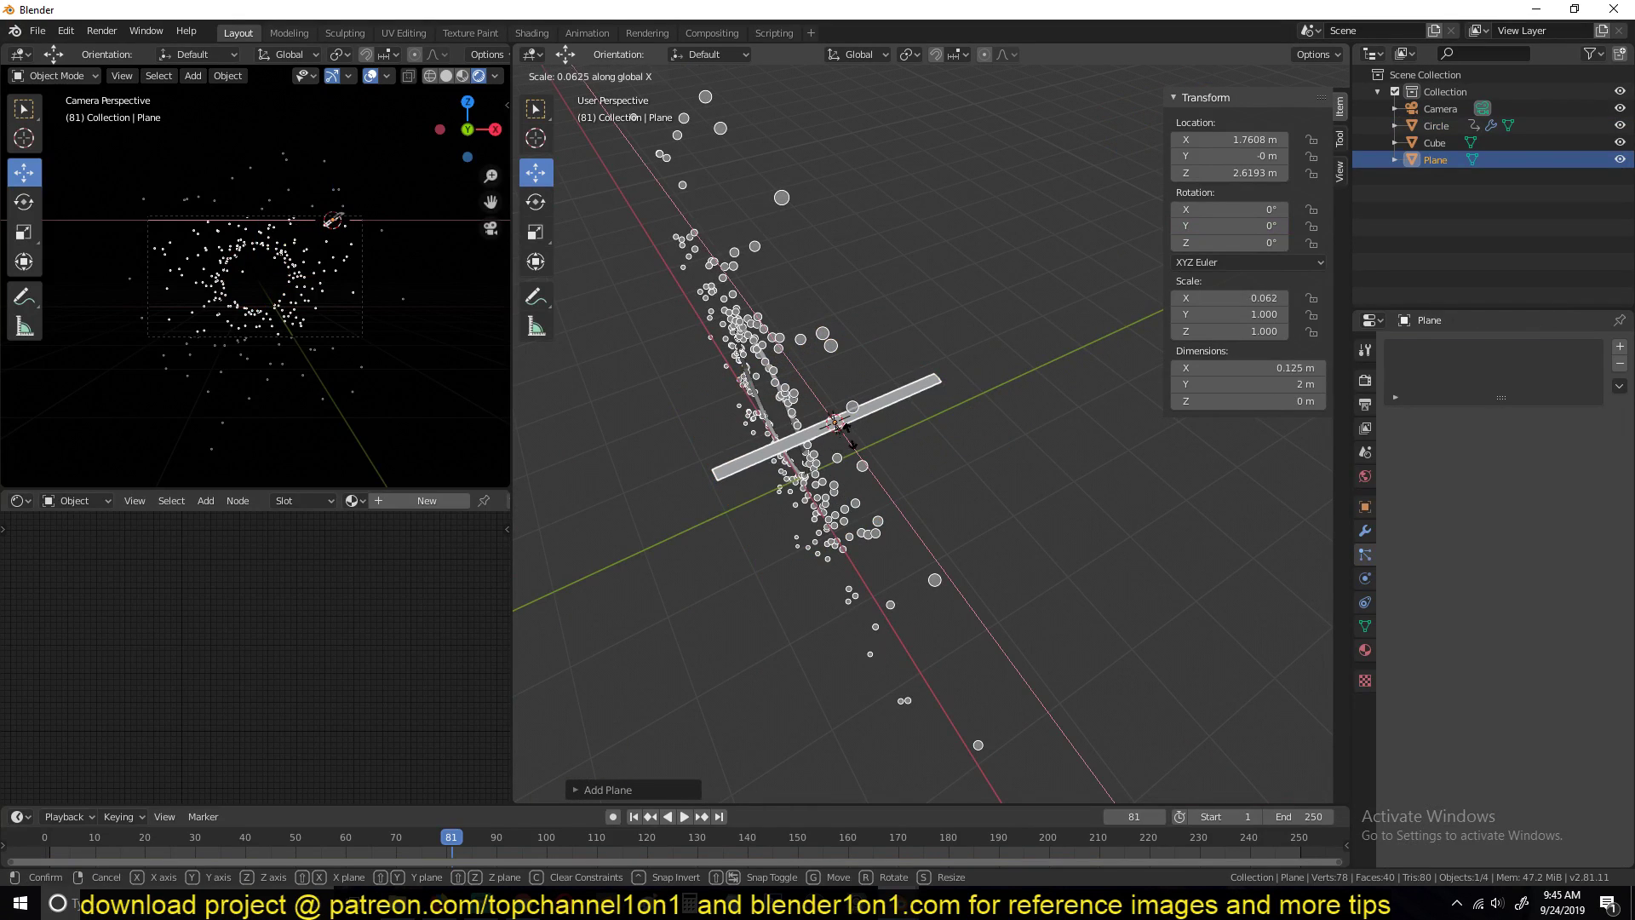
key(Escape)
Step: Scale the plane along Y to about 0.022, making a thin strip about 0.044 m wide
key(s)
key(y)
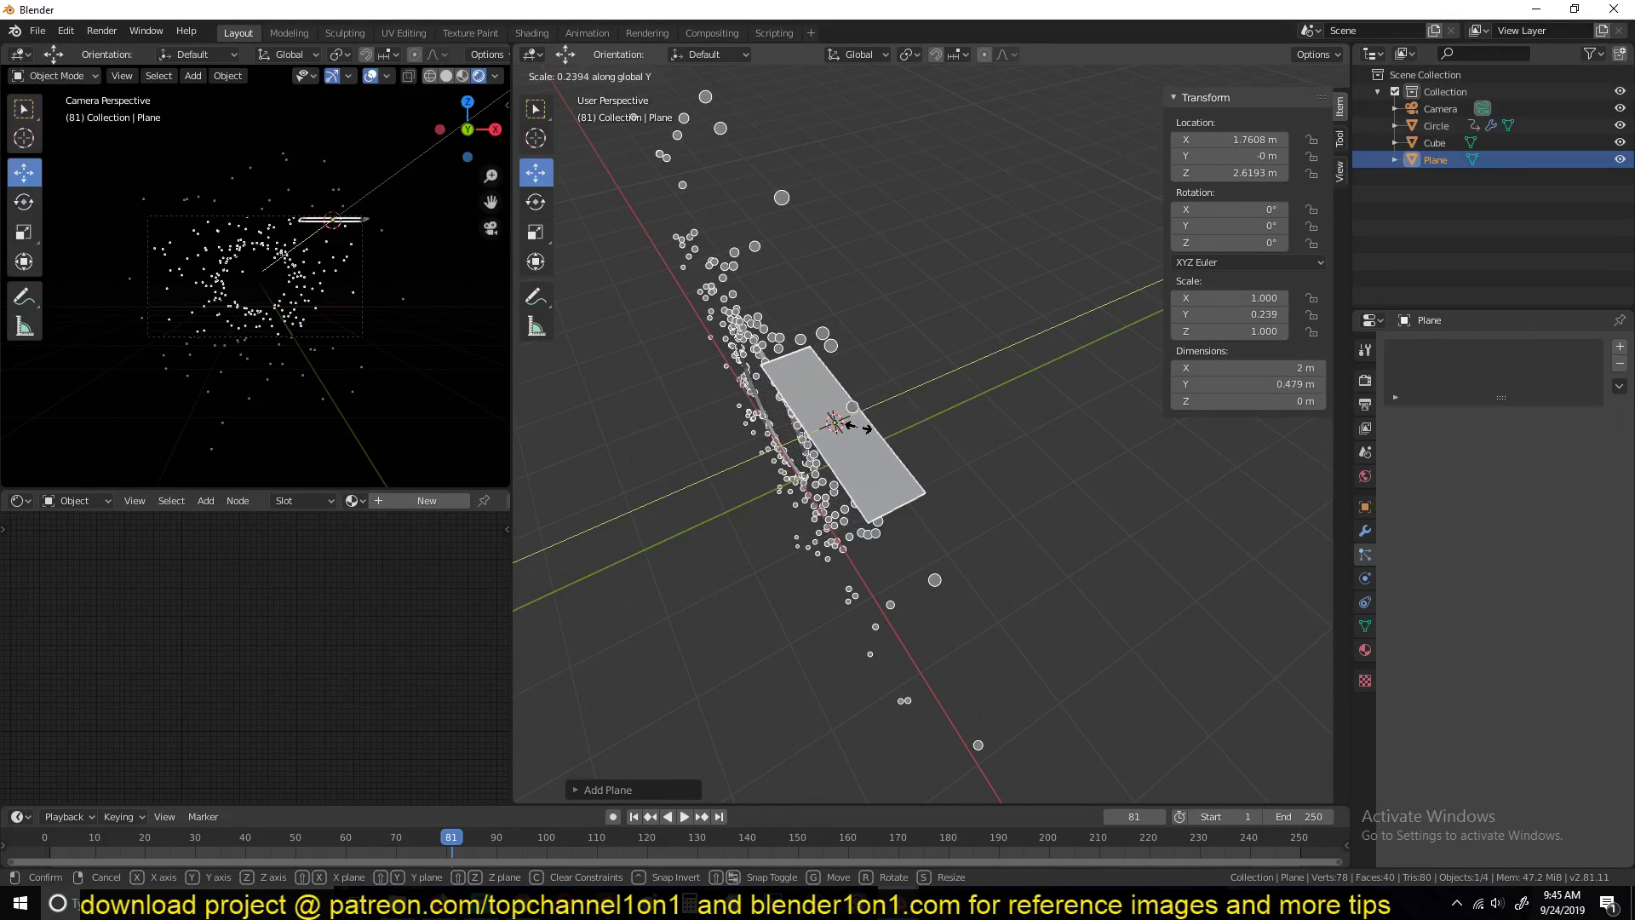
click(852, 417)
key(s)
key(y)
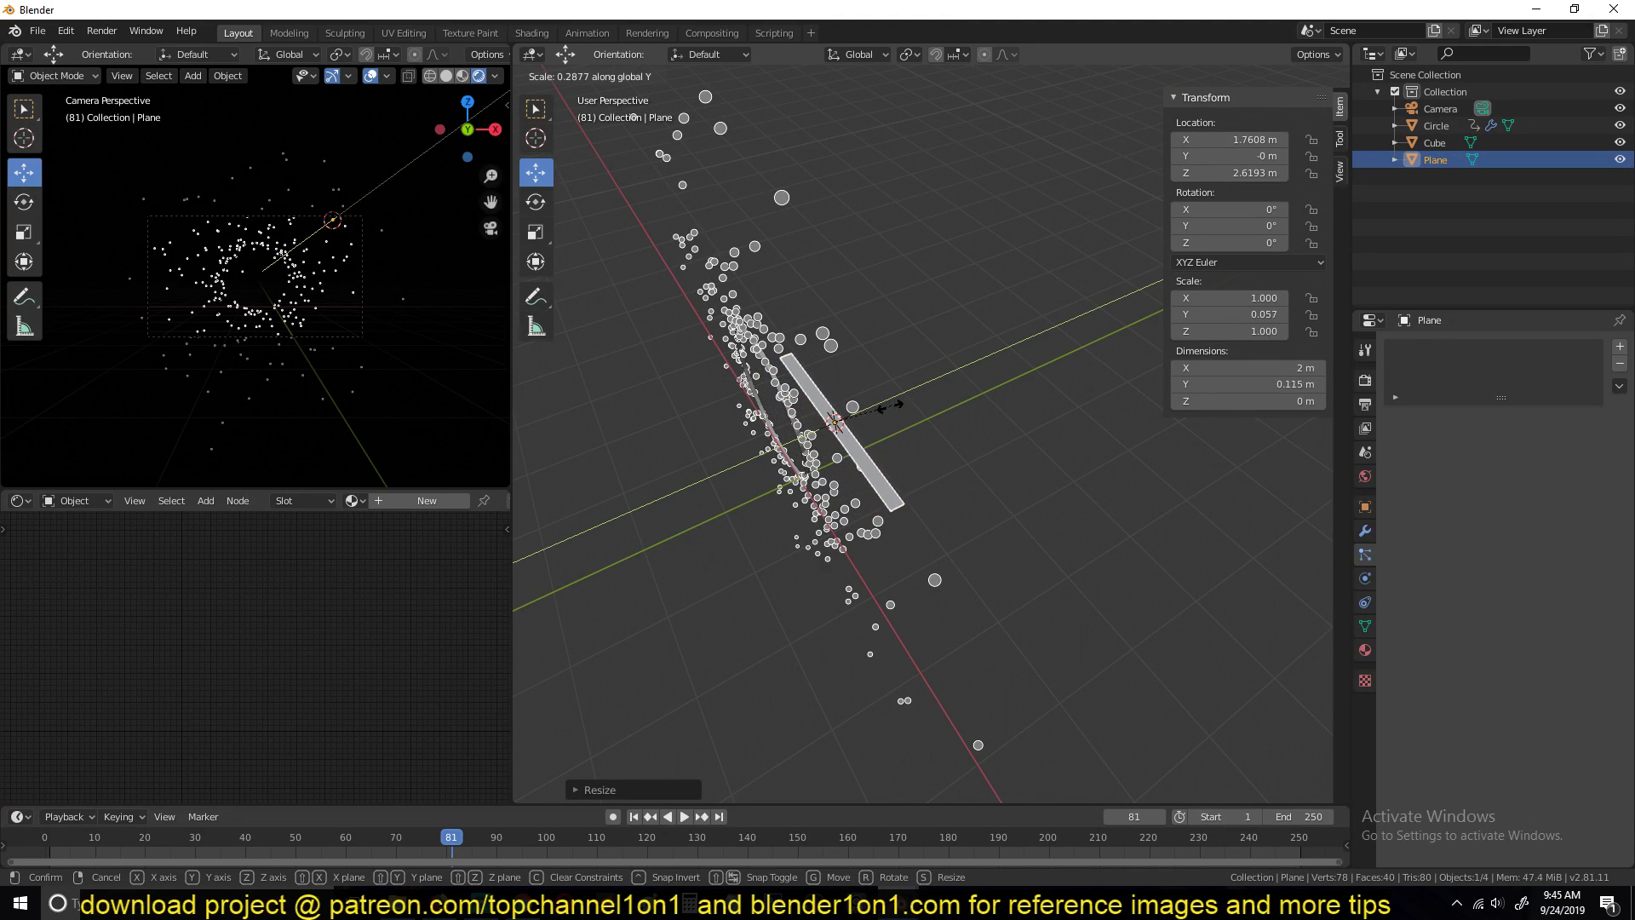
click(862, 430)
key(KP_1)
scroll(856, 426, up, 5)
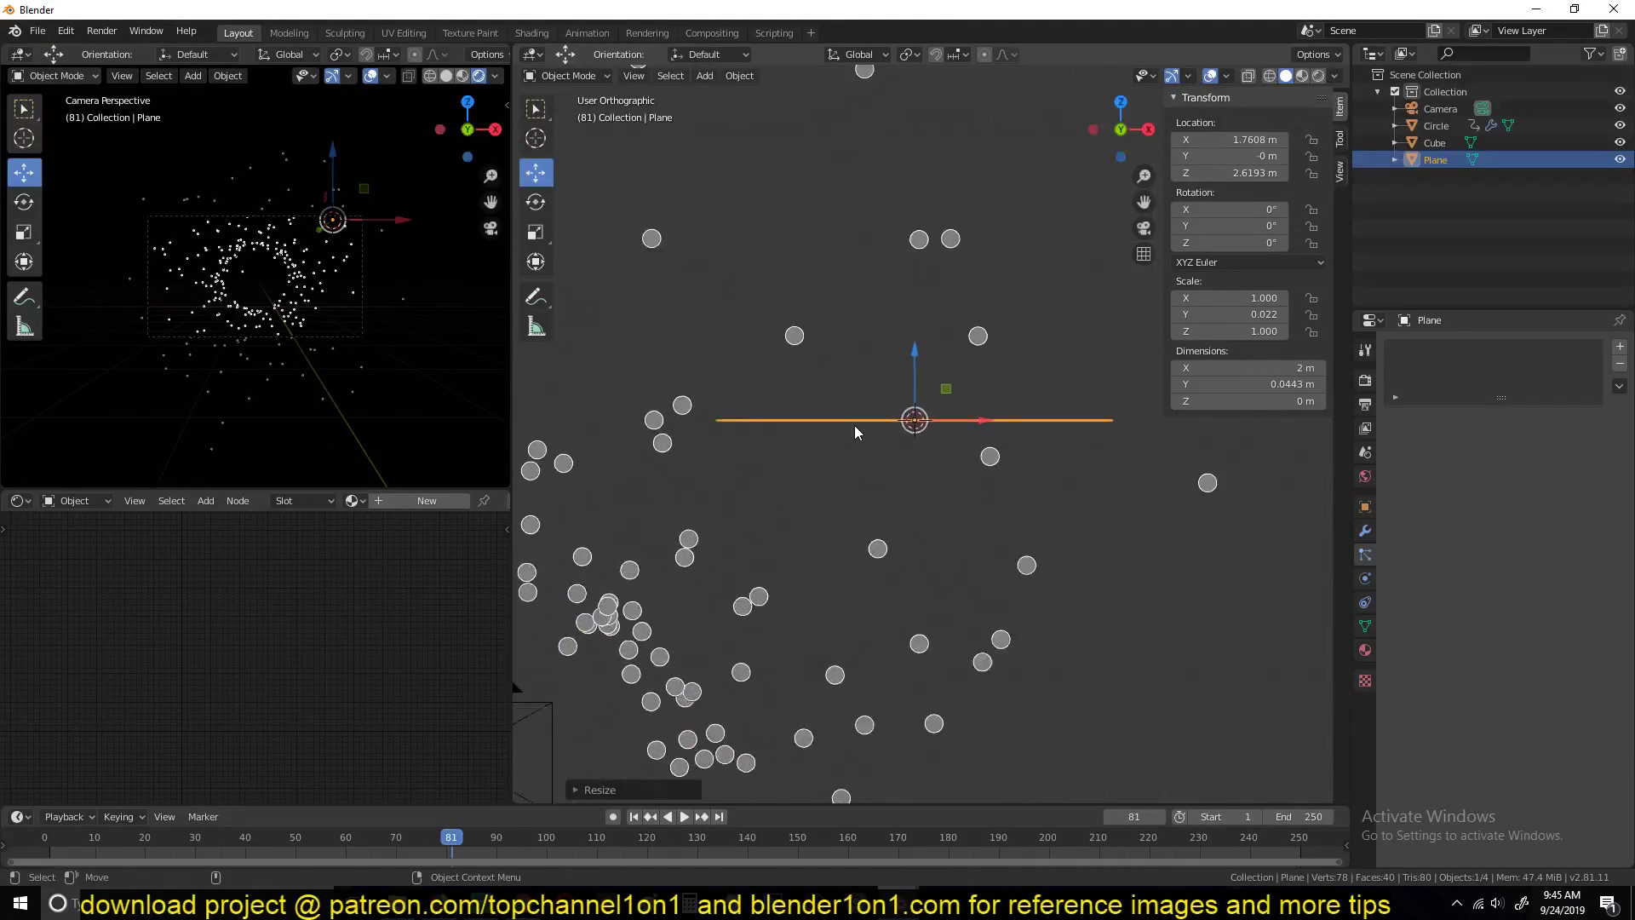
middle_drag(855, 426, 801, 579)
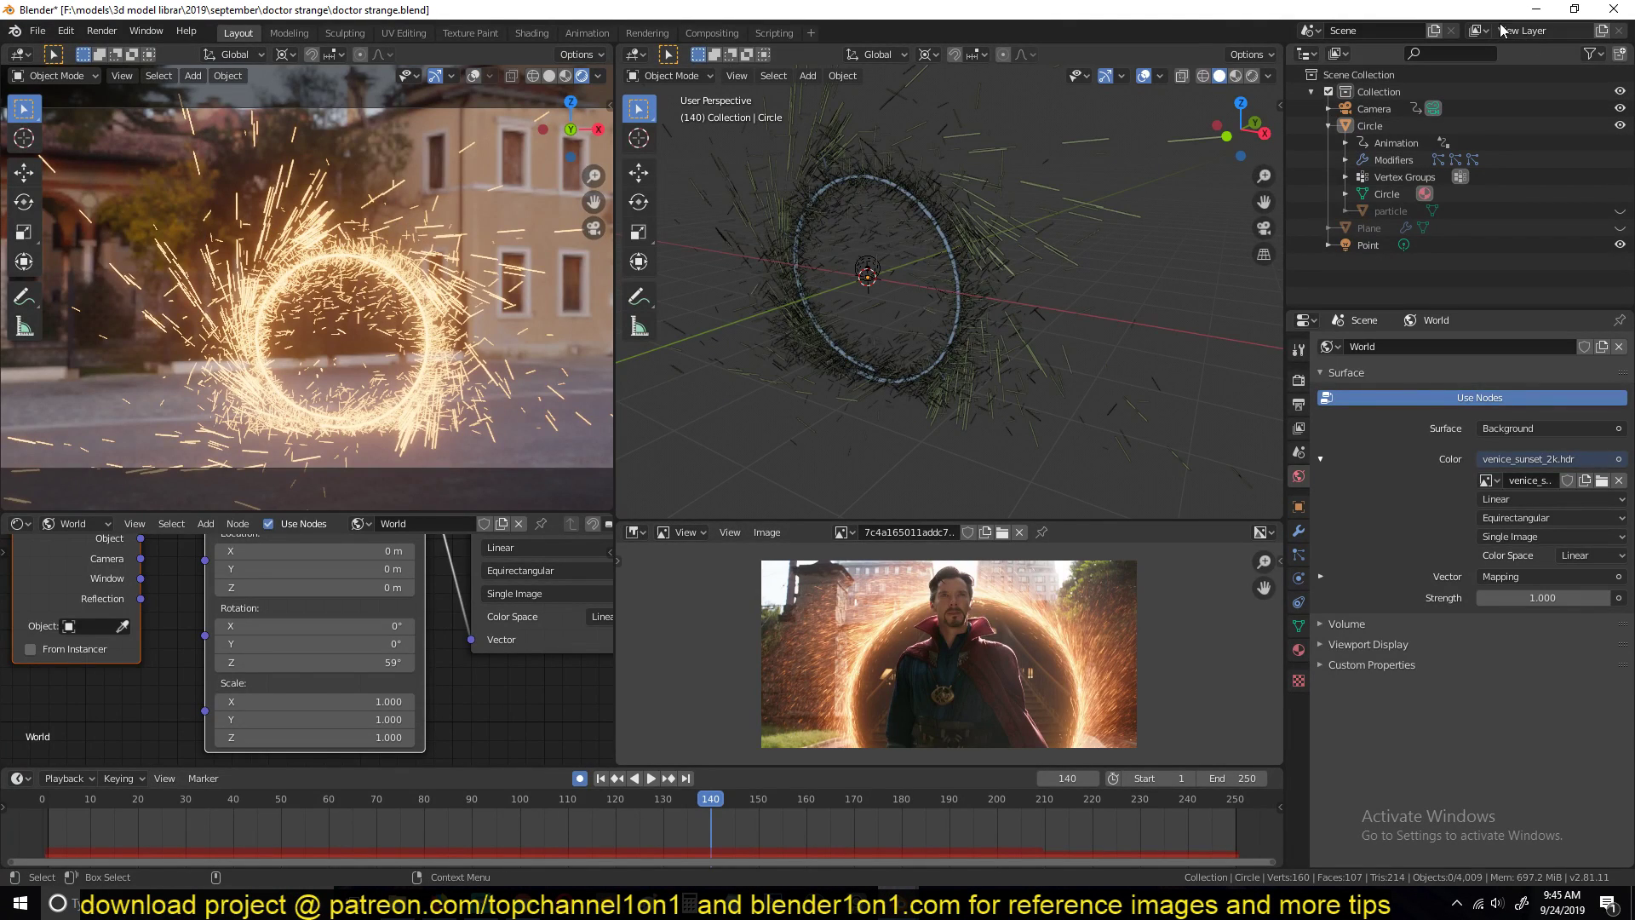
Step: Examine the spark particles in the finished doctor strange.blend project and return to the working scene
middle_drag(904, 223, 837, 255)
mouse_move(932, 870)
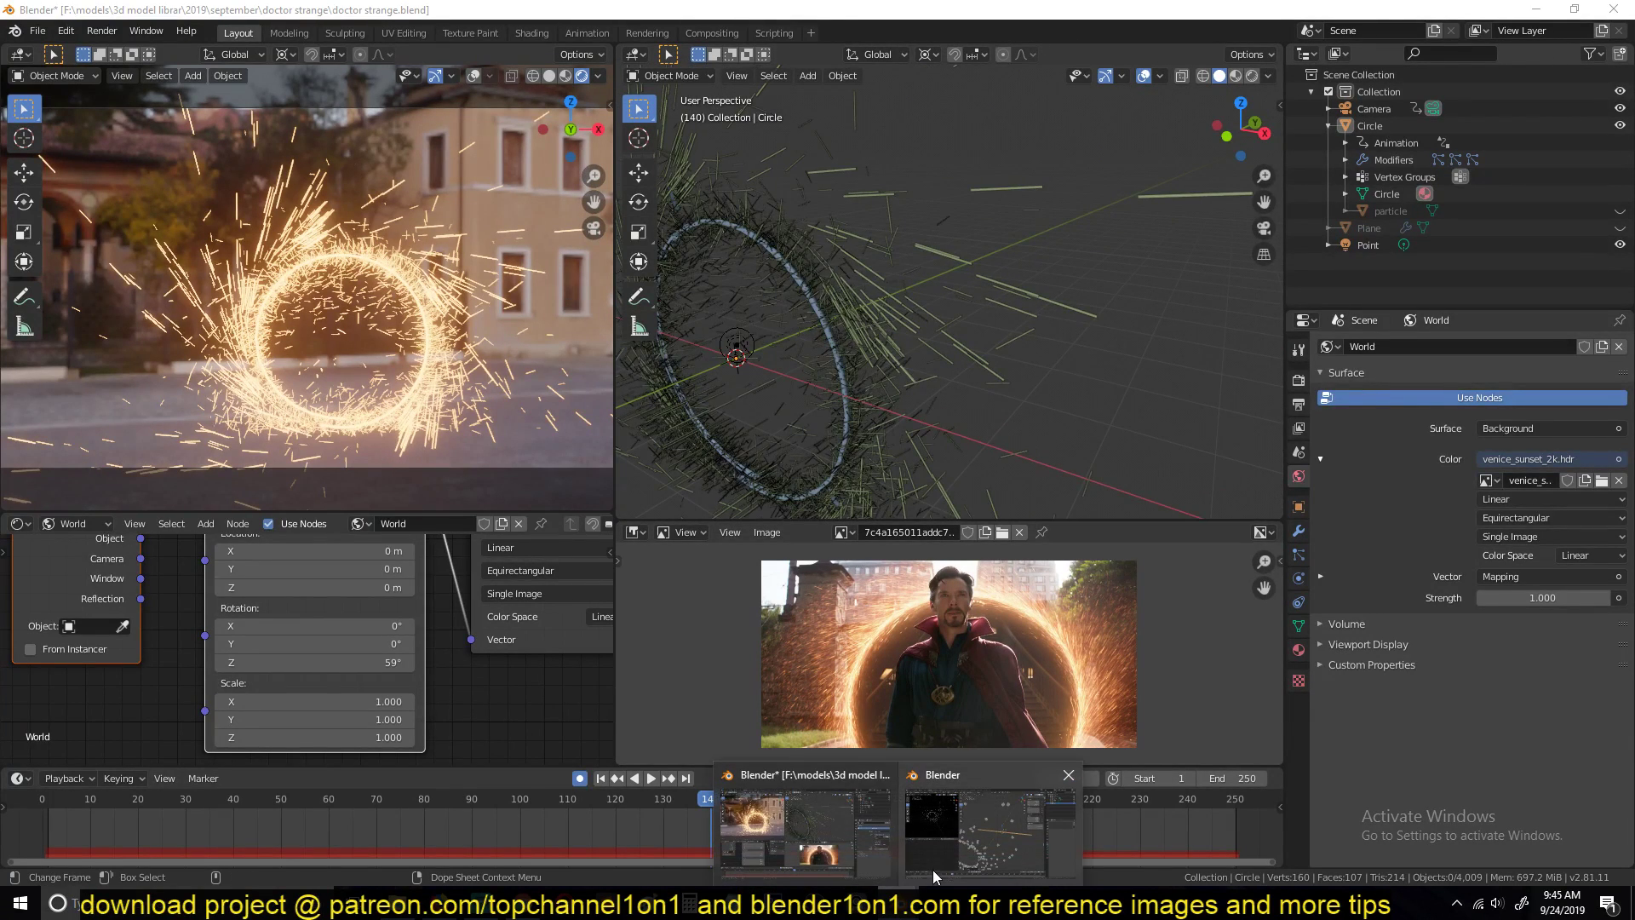
click(866, 831)
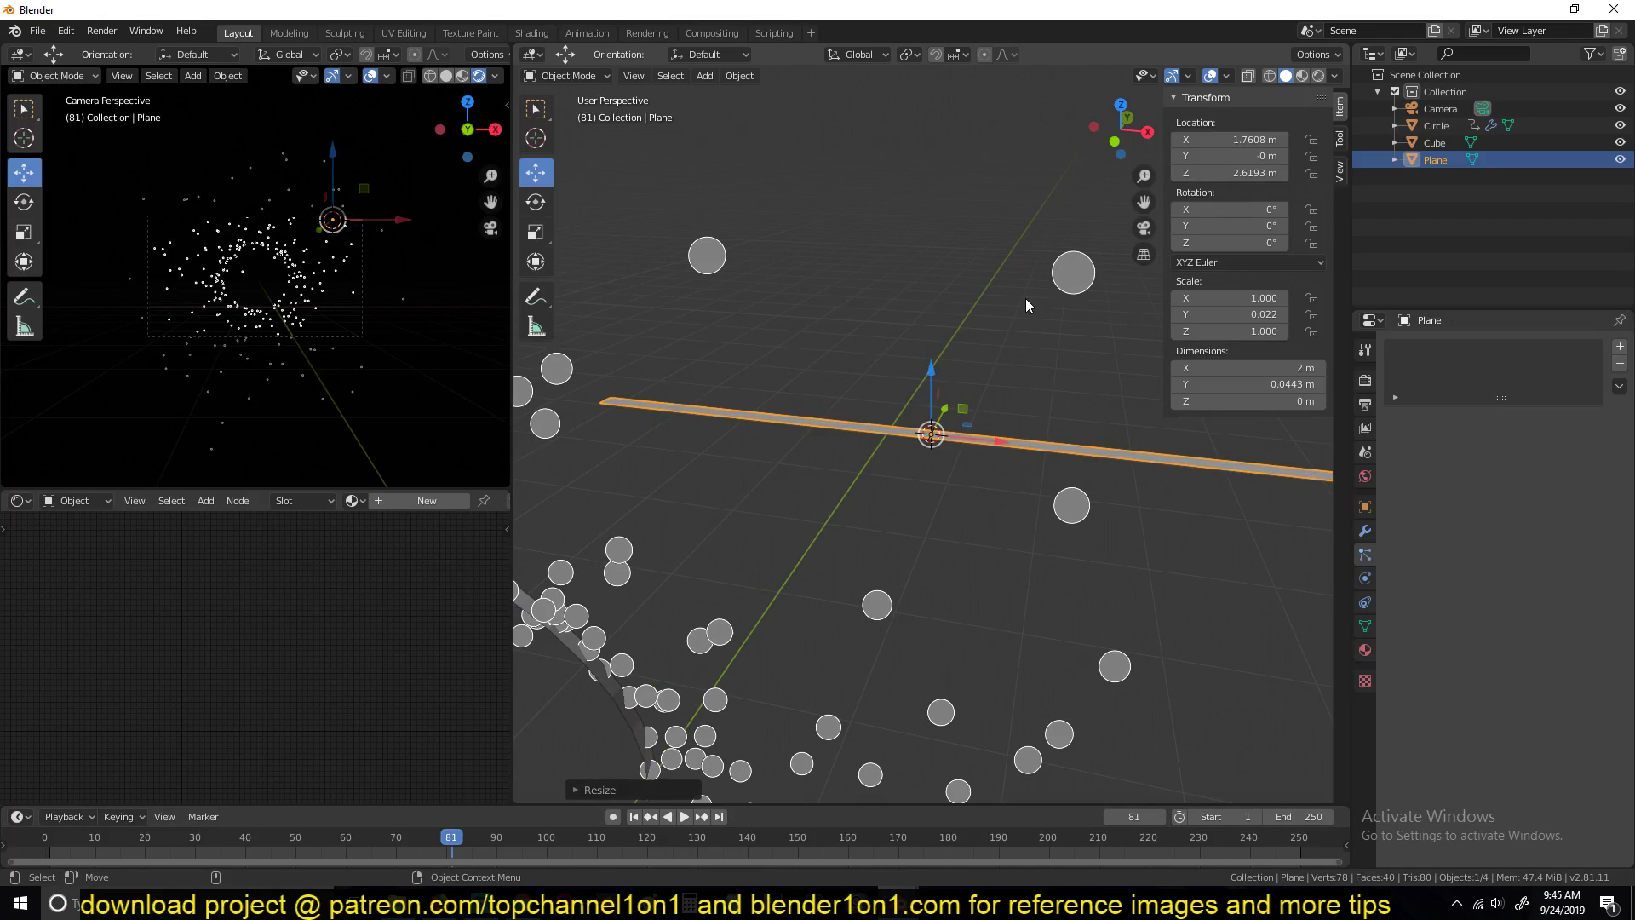
Step: Try Cycles as the working scene's render engine
click(1054, 307)
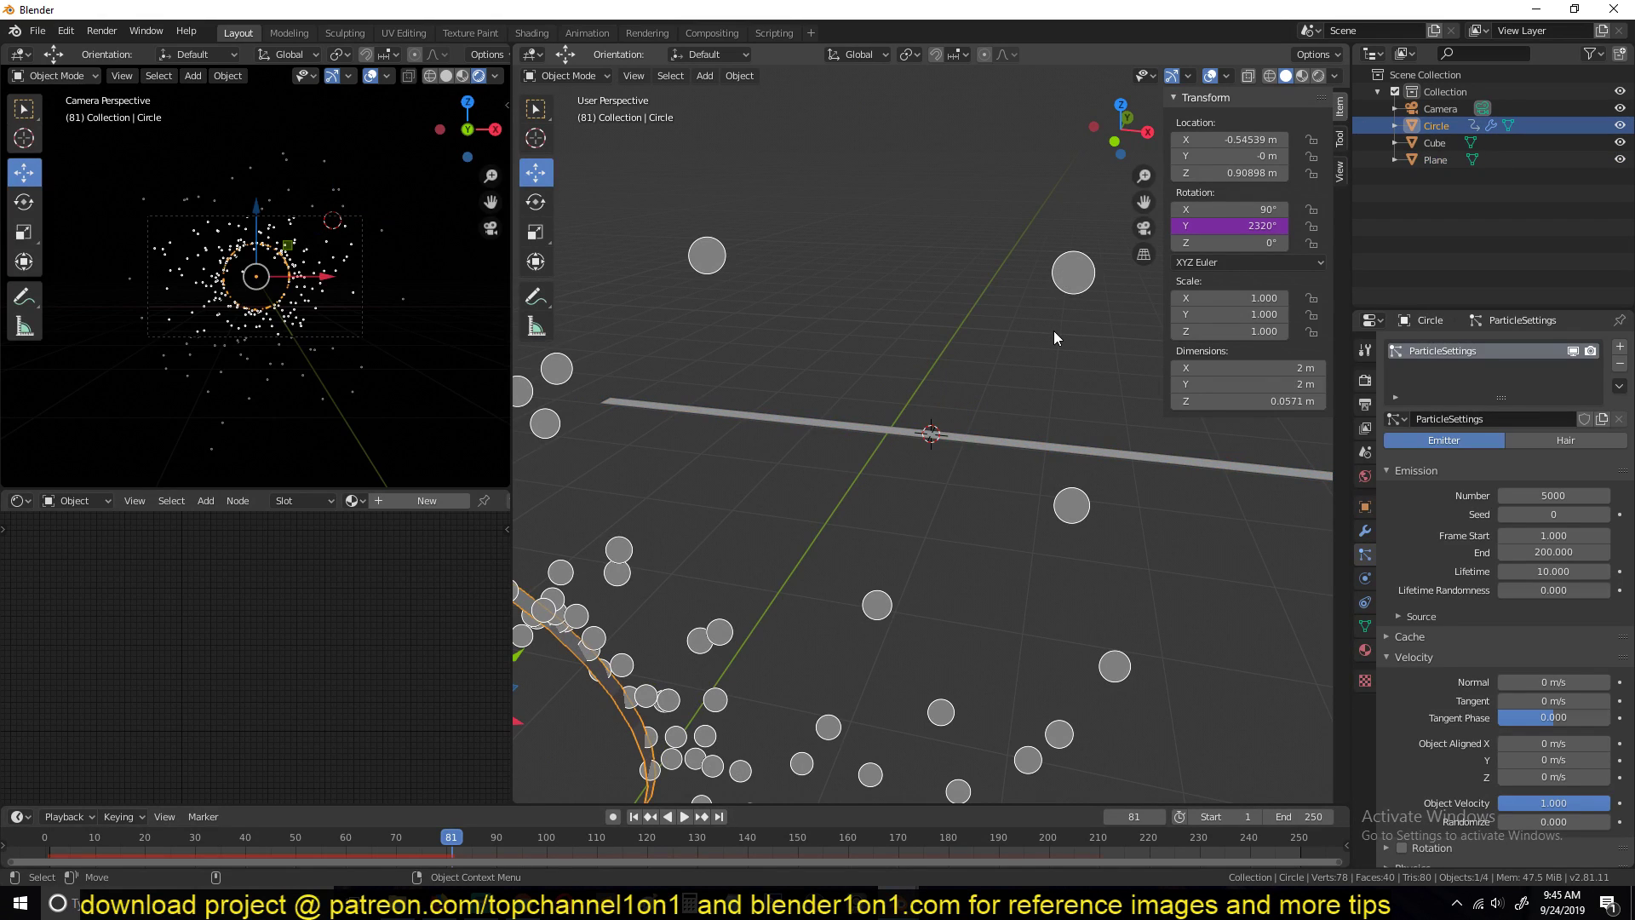
middle_drag(1070, 305, 1050, 274)
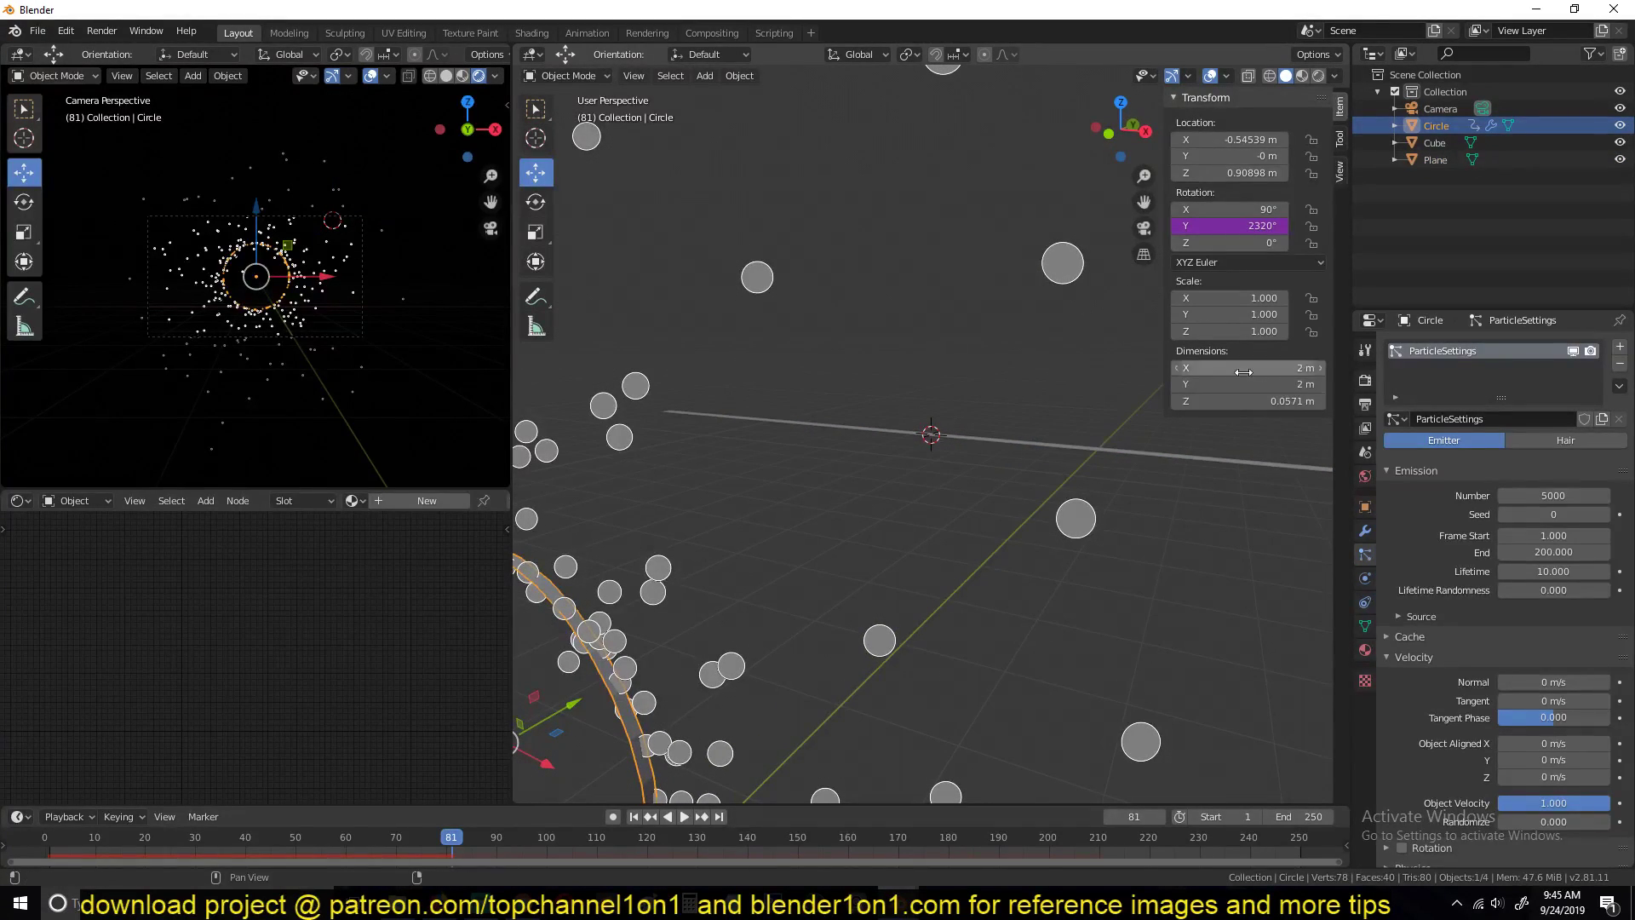
click(1365, 380)
click(1540, 347)
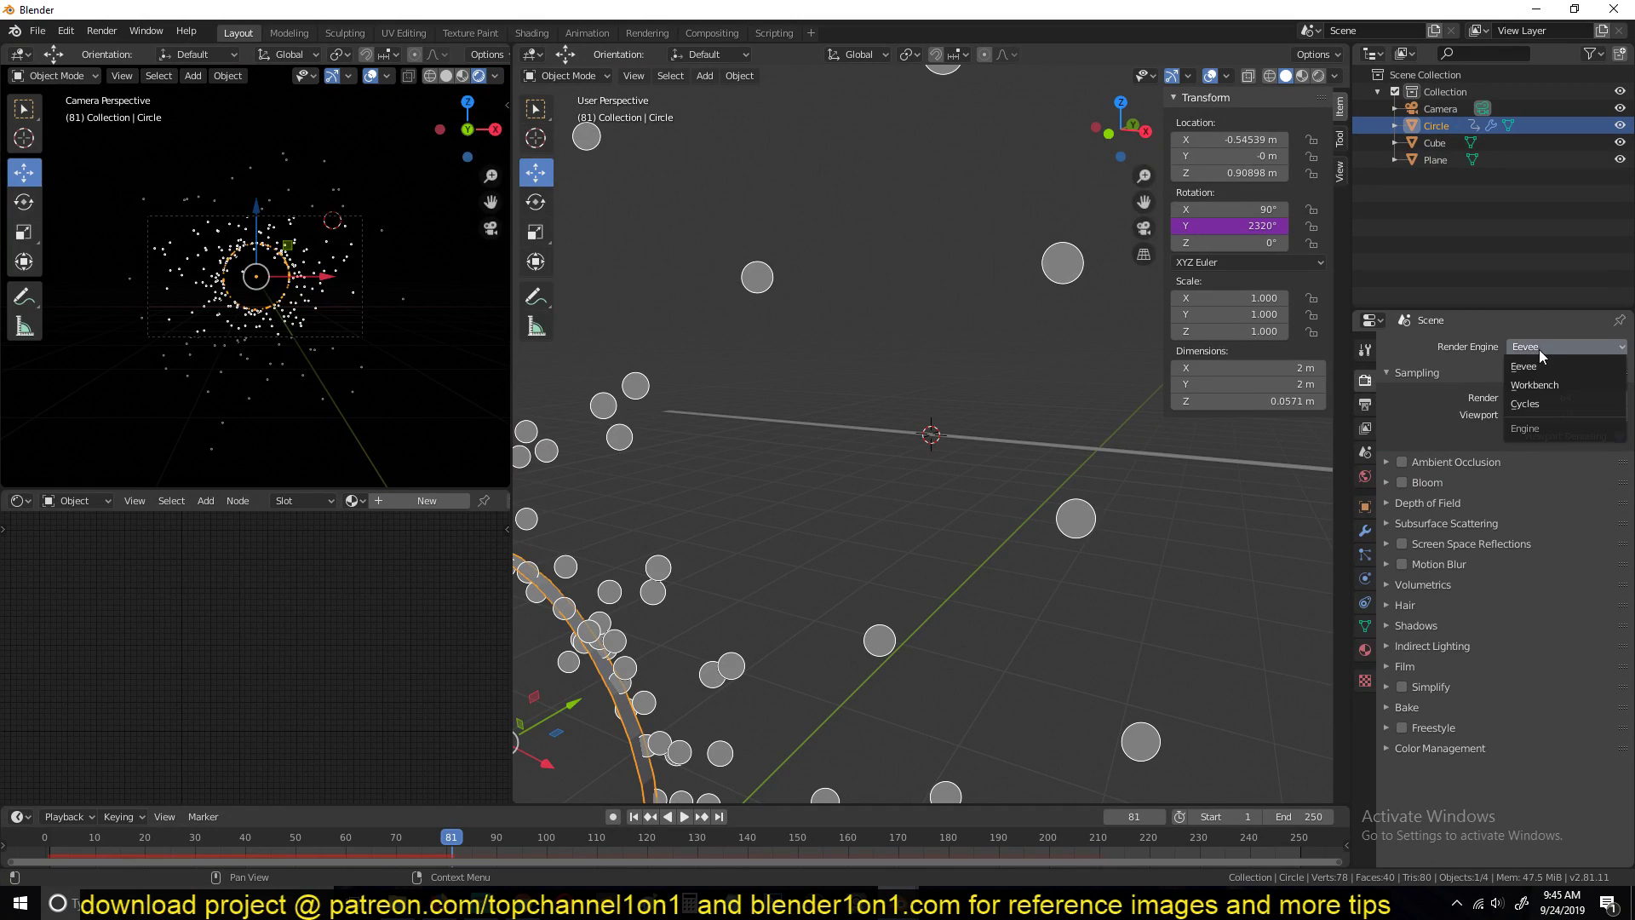
click(1541, 348)
click(1564, 347)
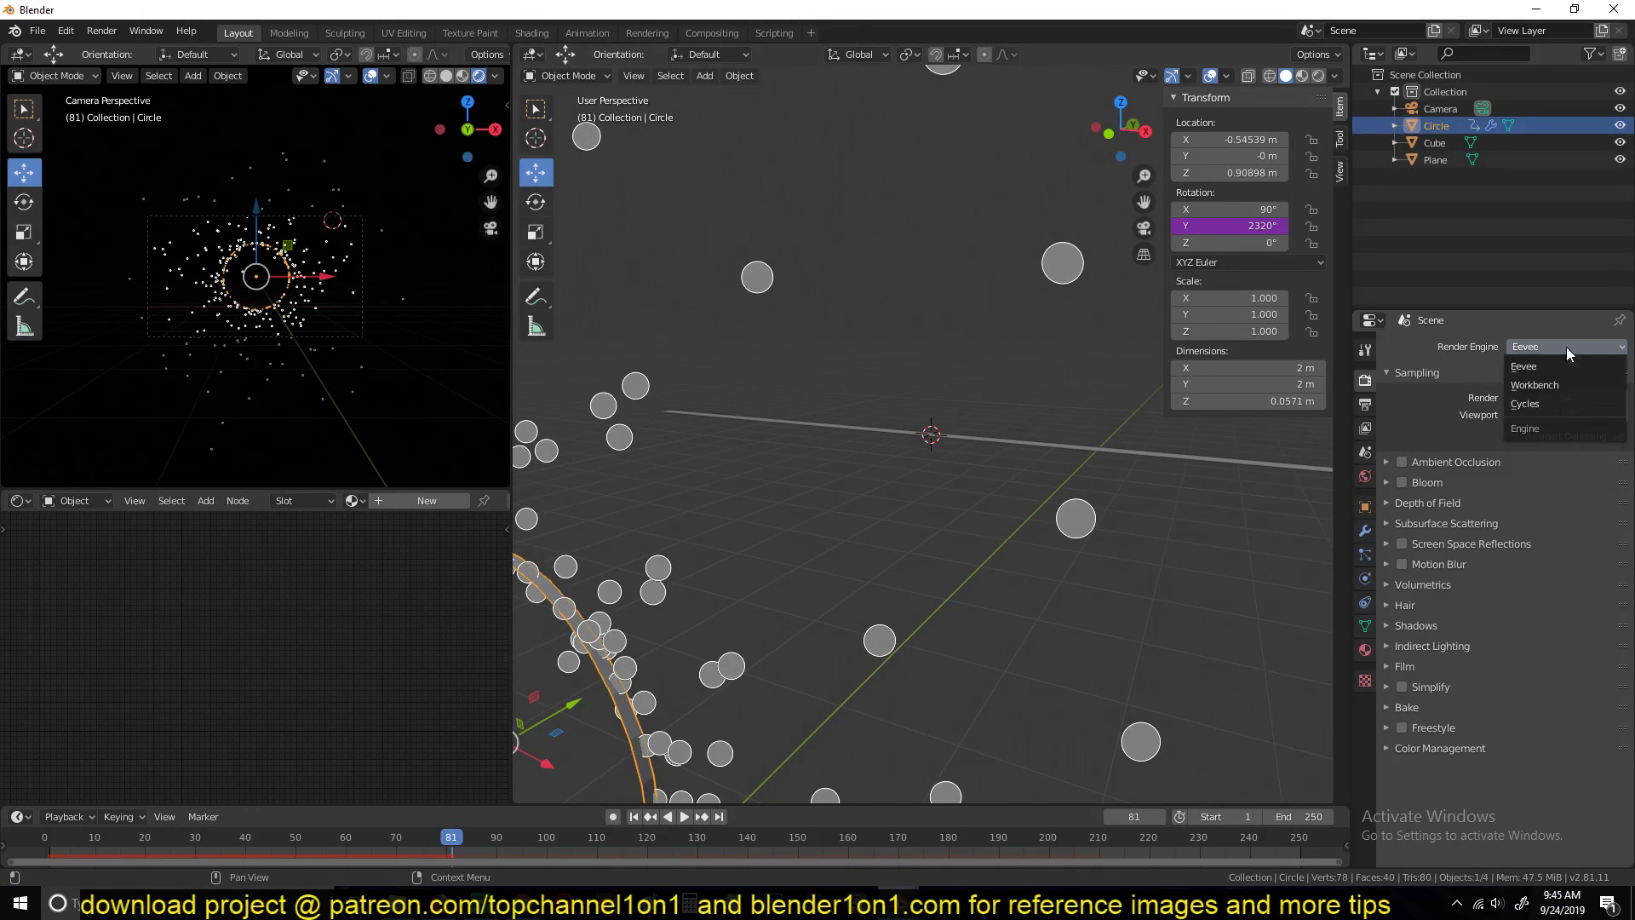
click(1536, 398)
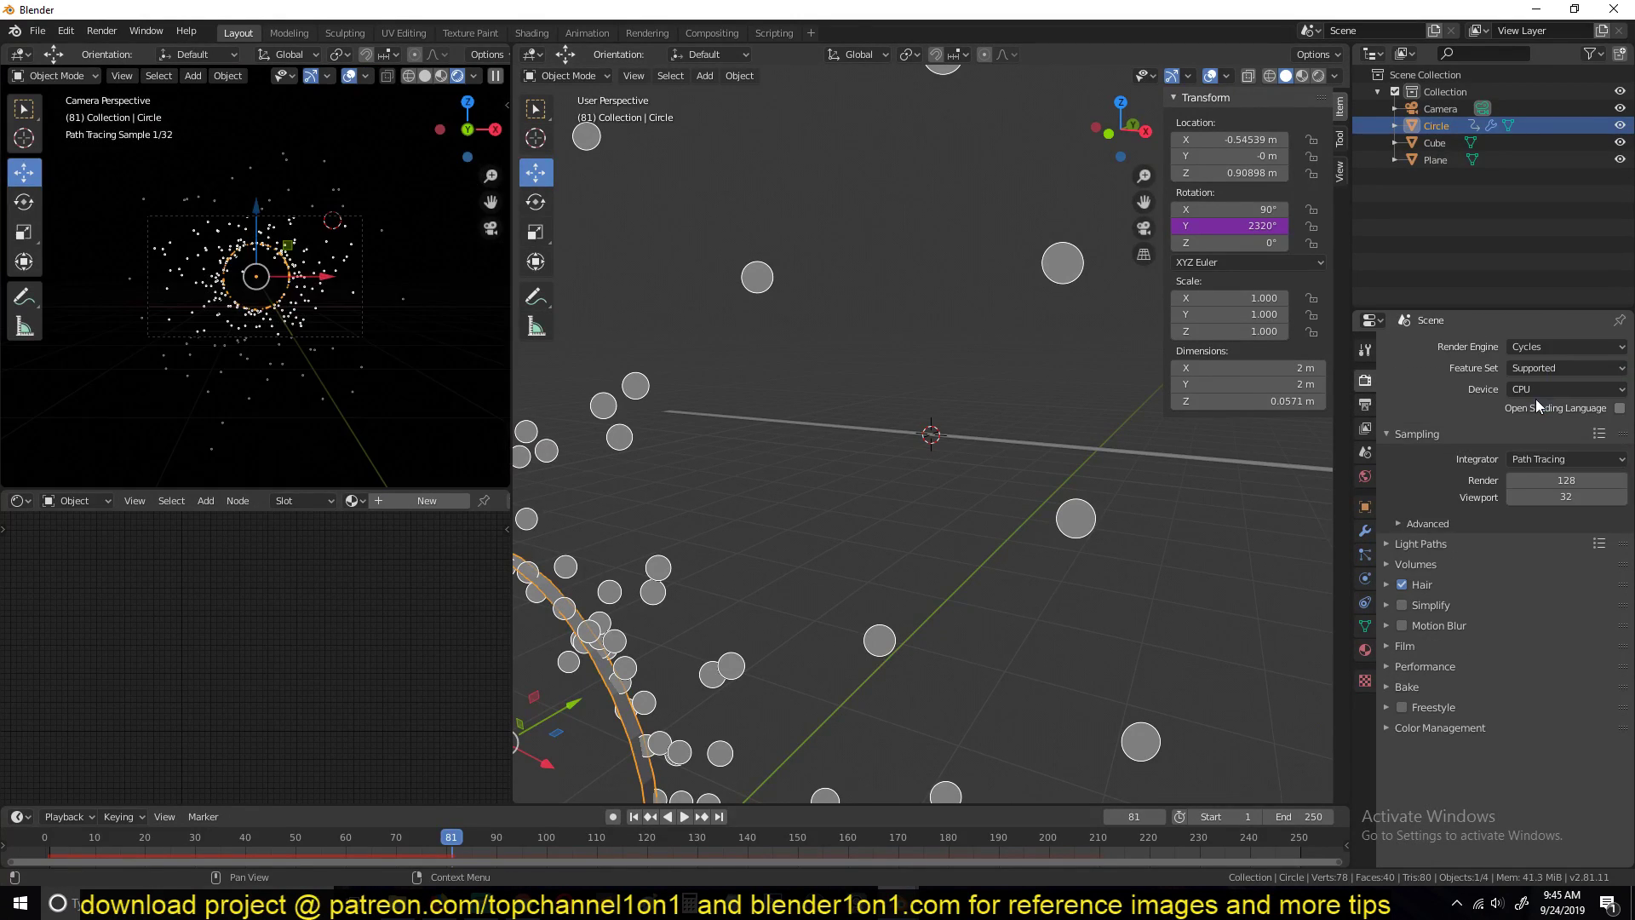
Step: Hide the overlays in the rendered camera view and set the render engine to Eevee
click(348, 75)
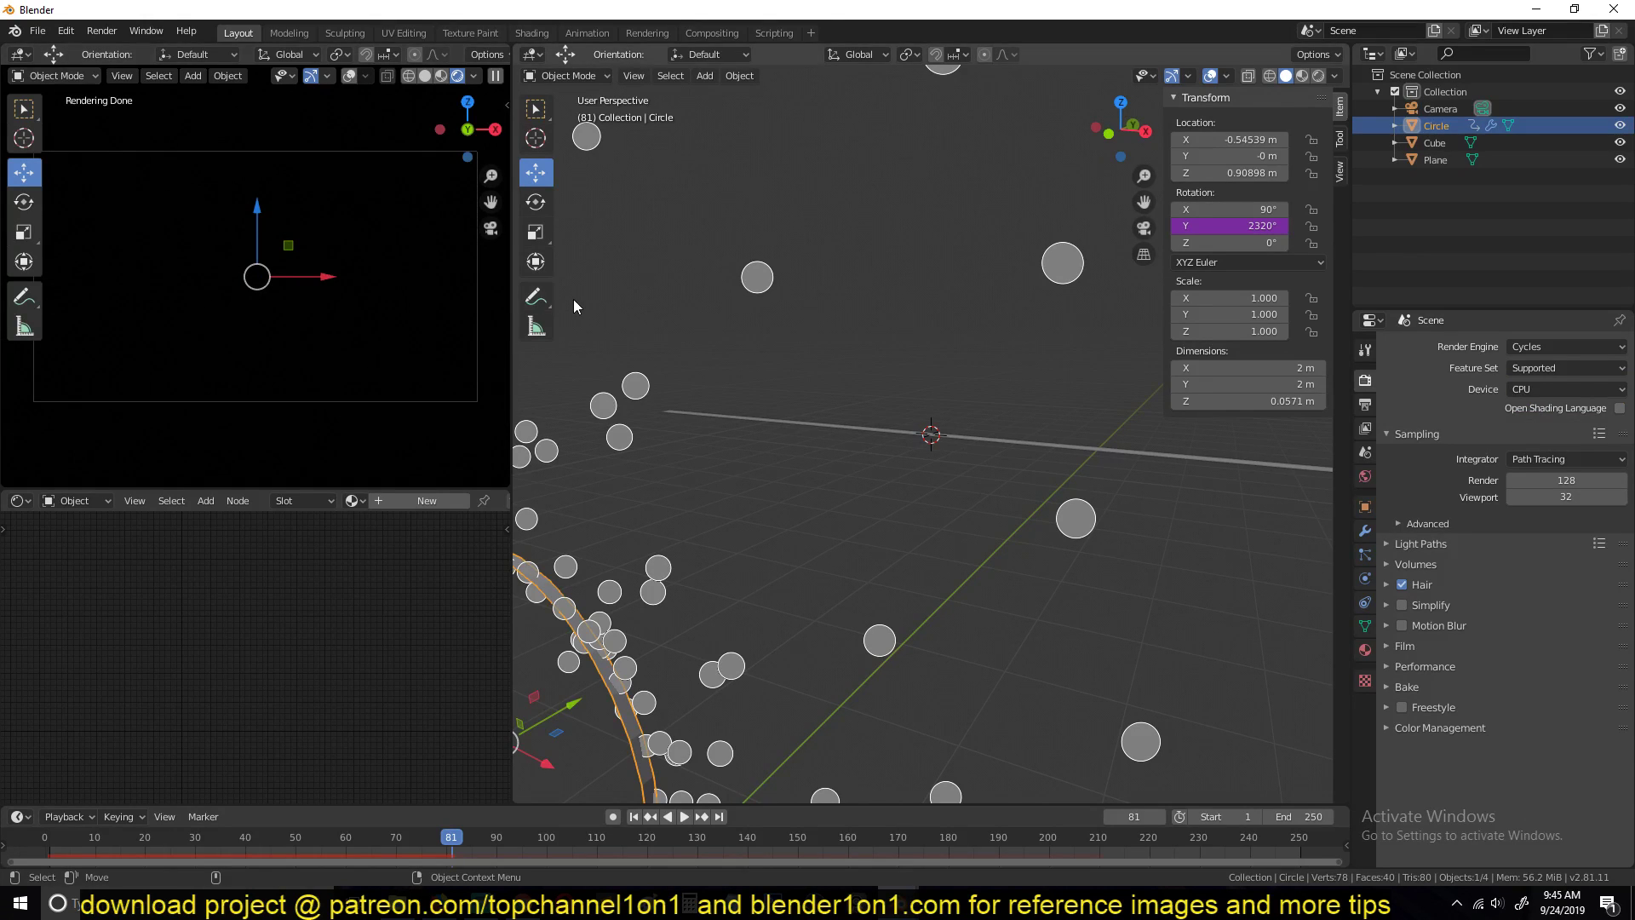
scroll(750, 319, down, 6)
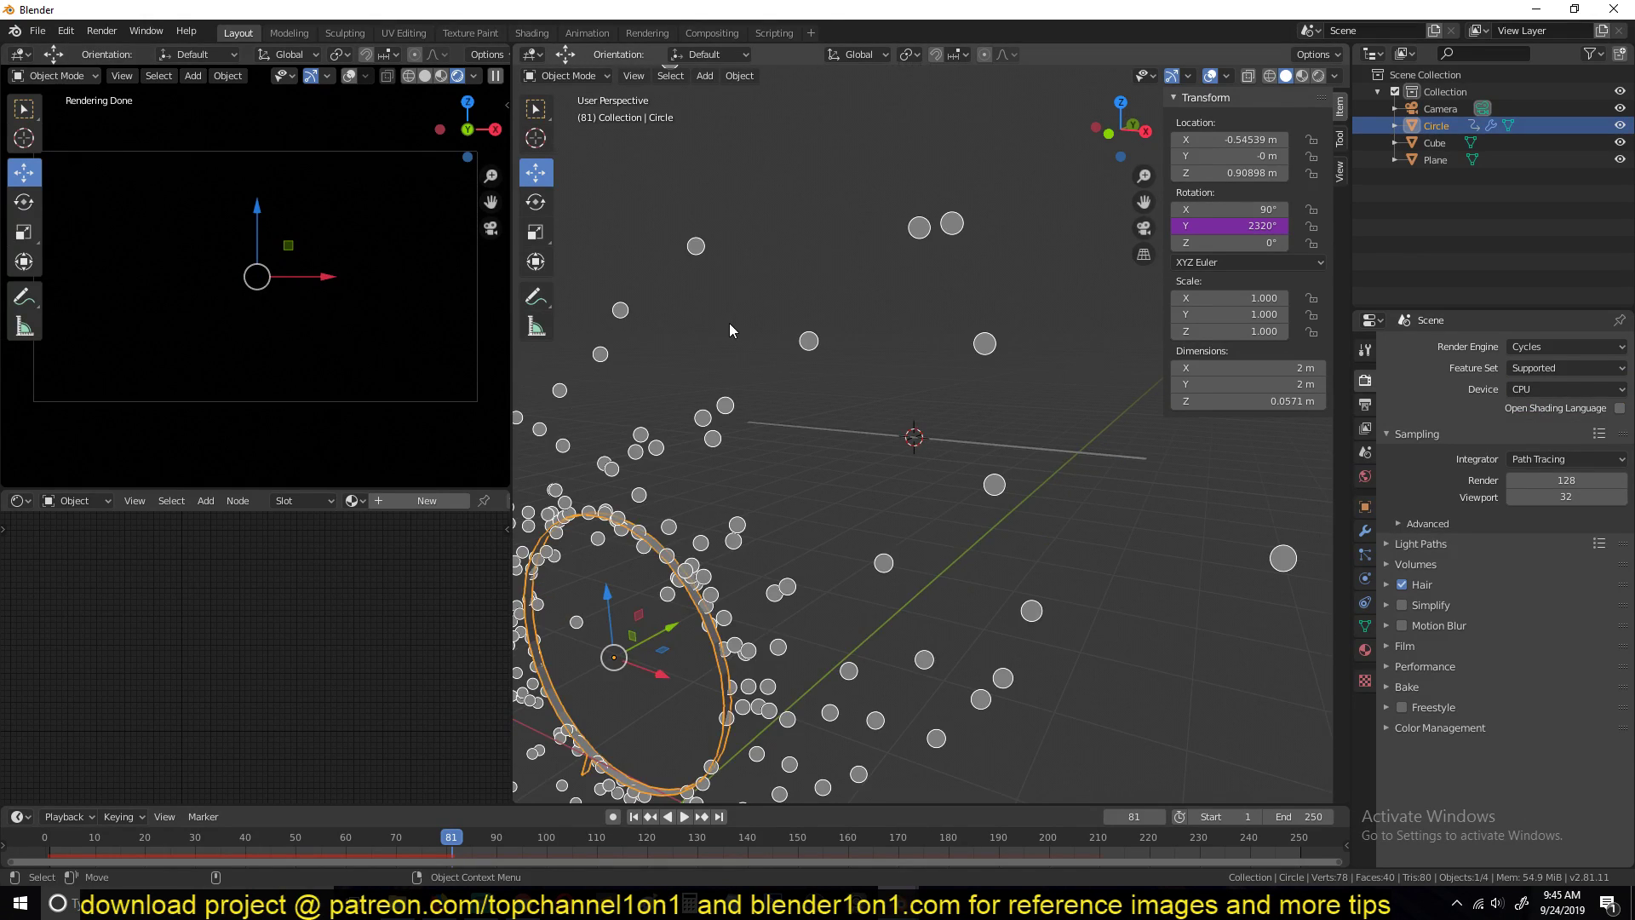
shift+middle_drag(1245, 422, 1074, 458)
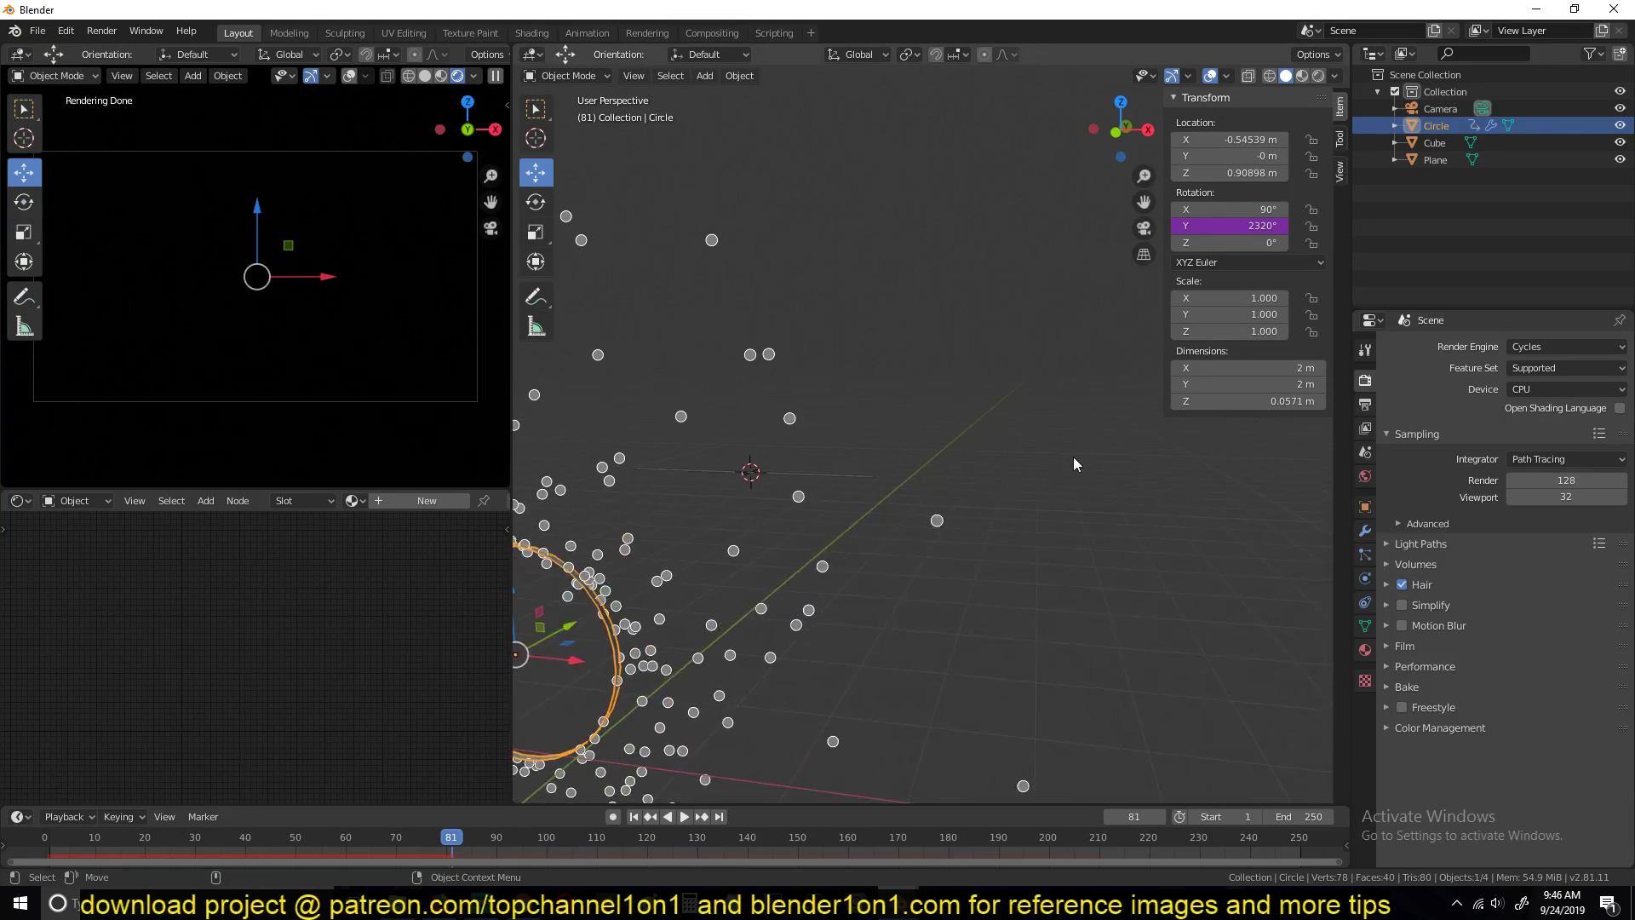
click(1565, 347)
click(1532, 367)
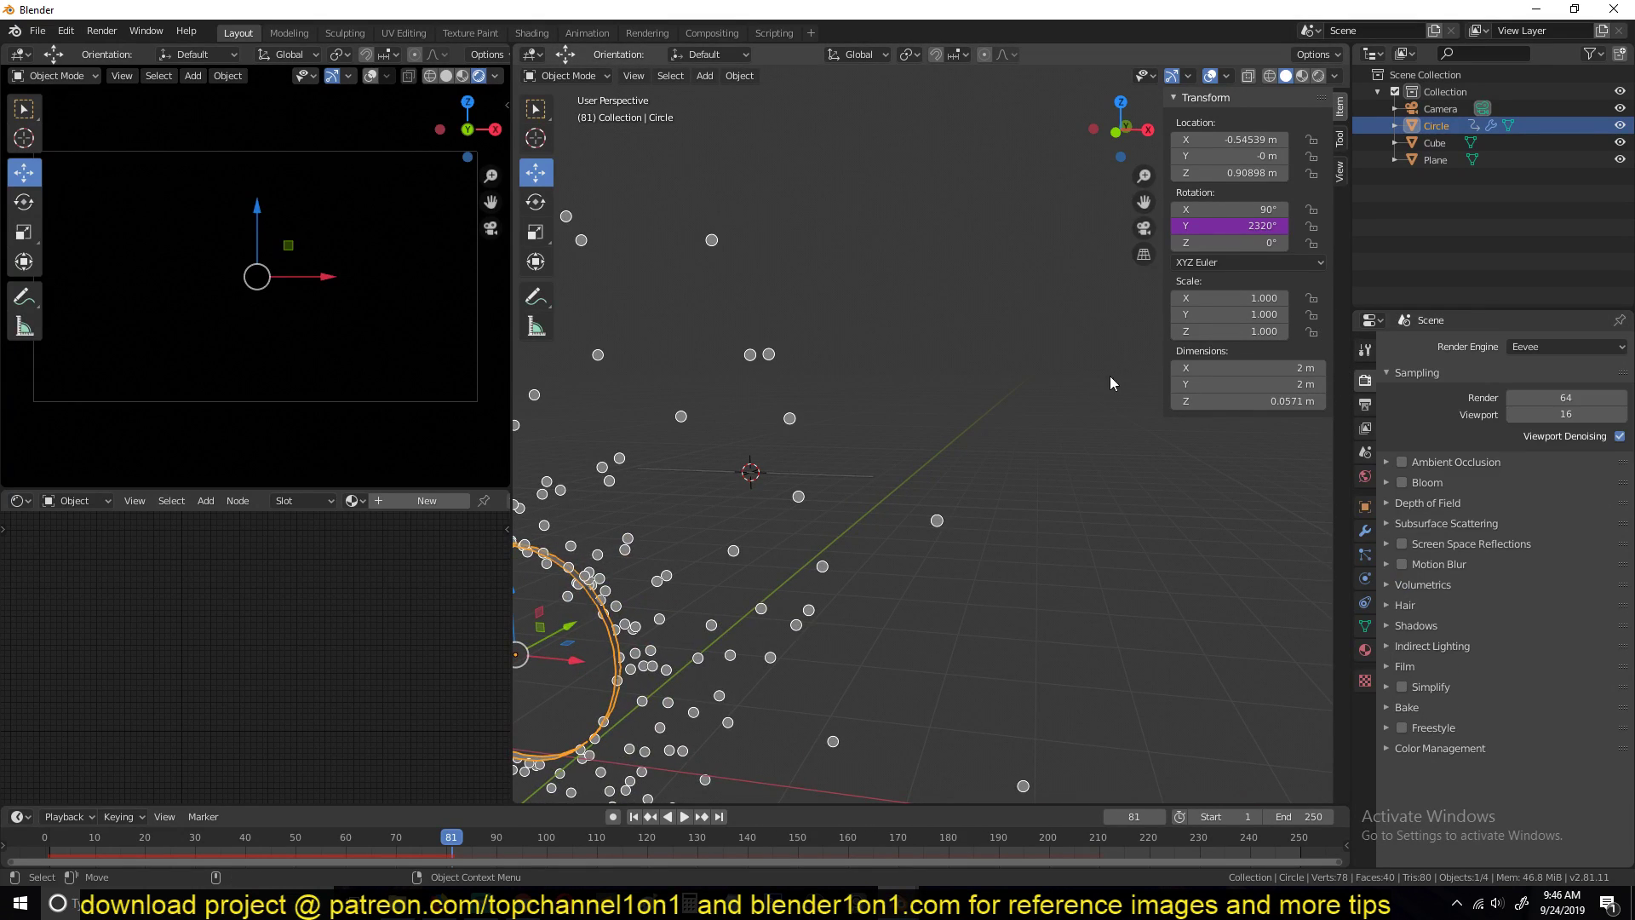
Step: Select the thin plane above the ring and frame it up close in the viewport
middle_drag(976, 335, 892, 438)
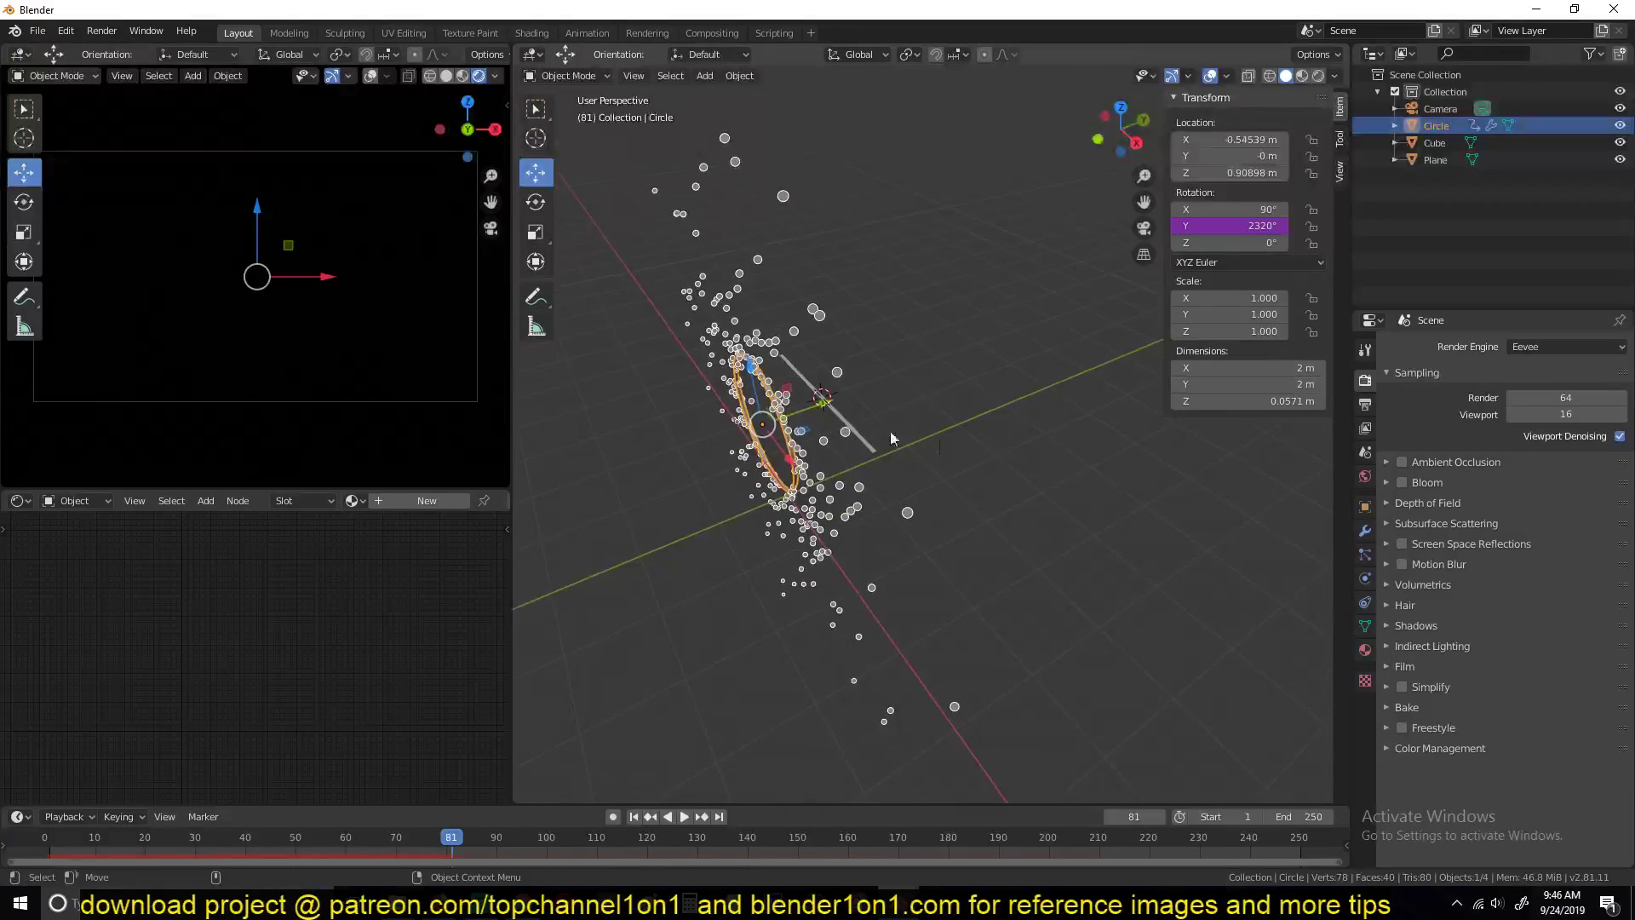
click(858, 436)
key(KP_Decimal)
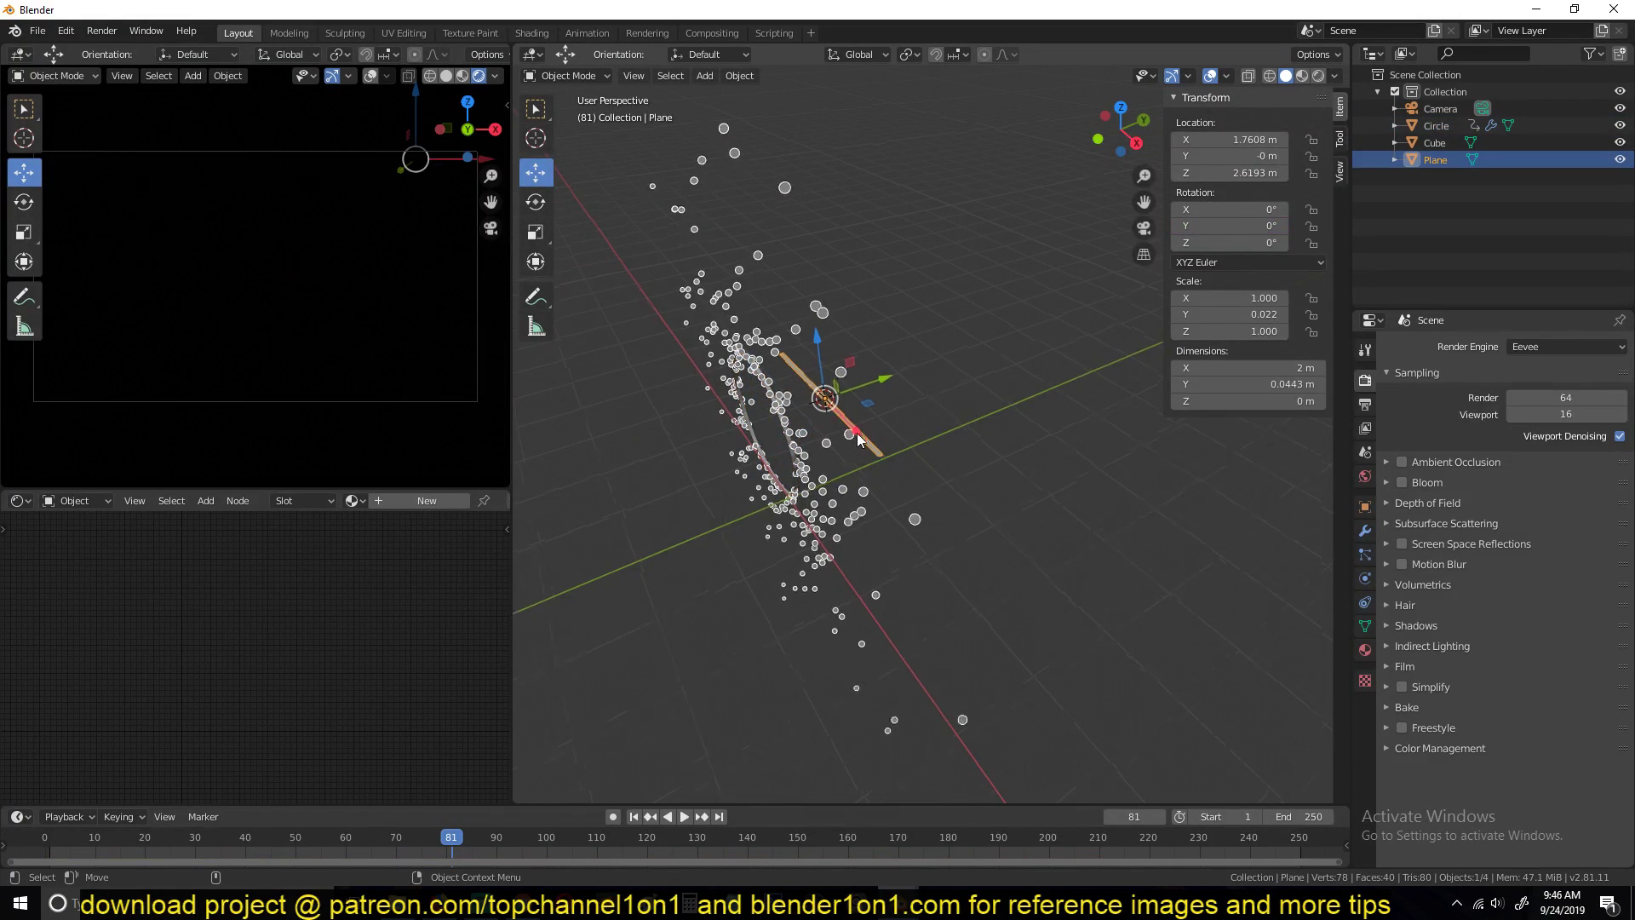
middle_drag(857, 436, 965, 407)
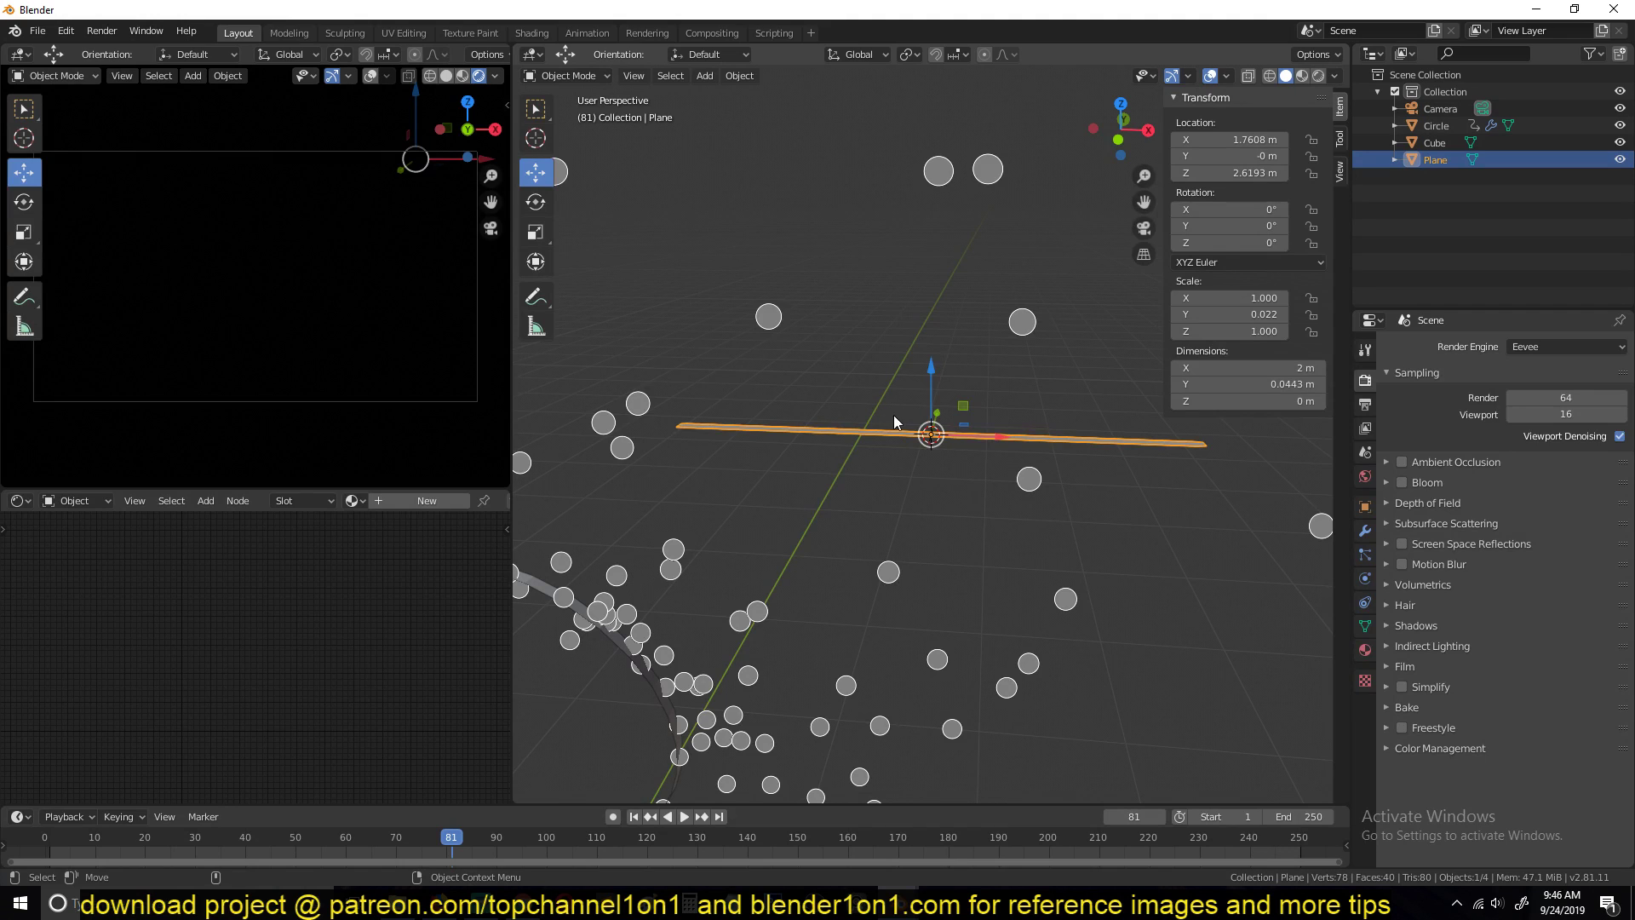
middle_drag(949, 498, 850, 576)
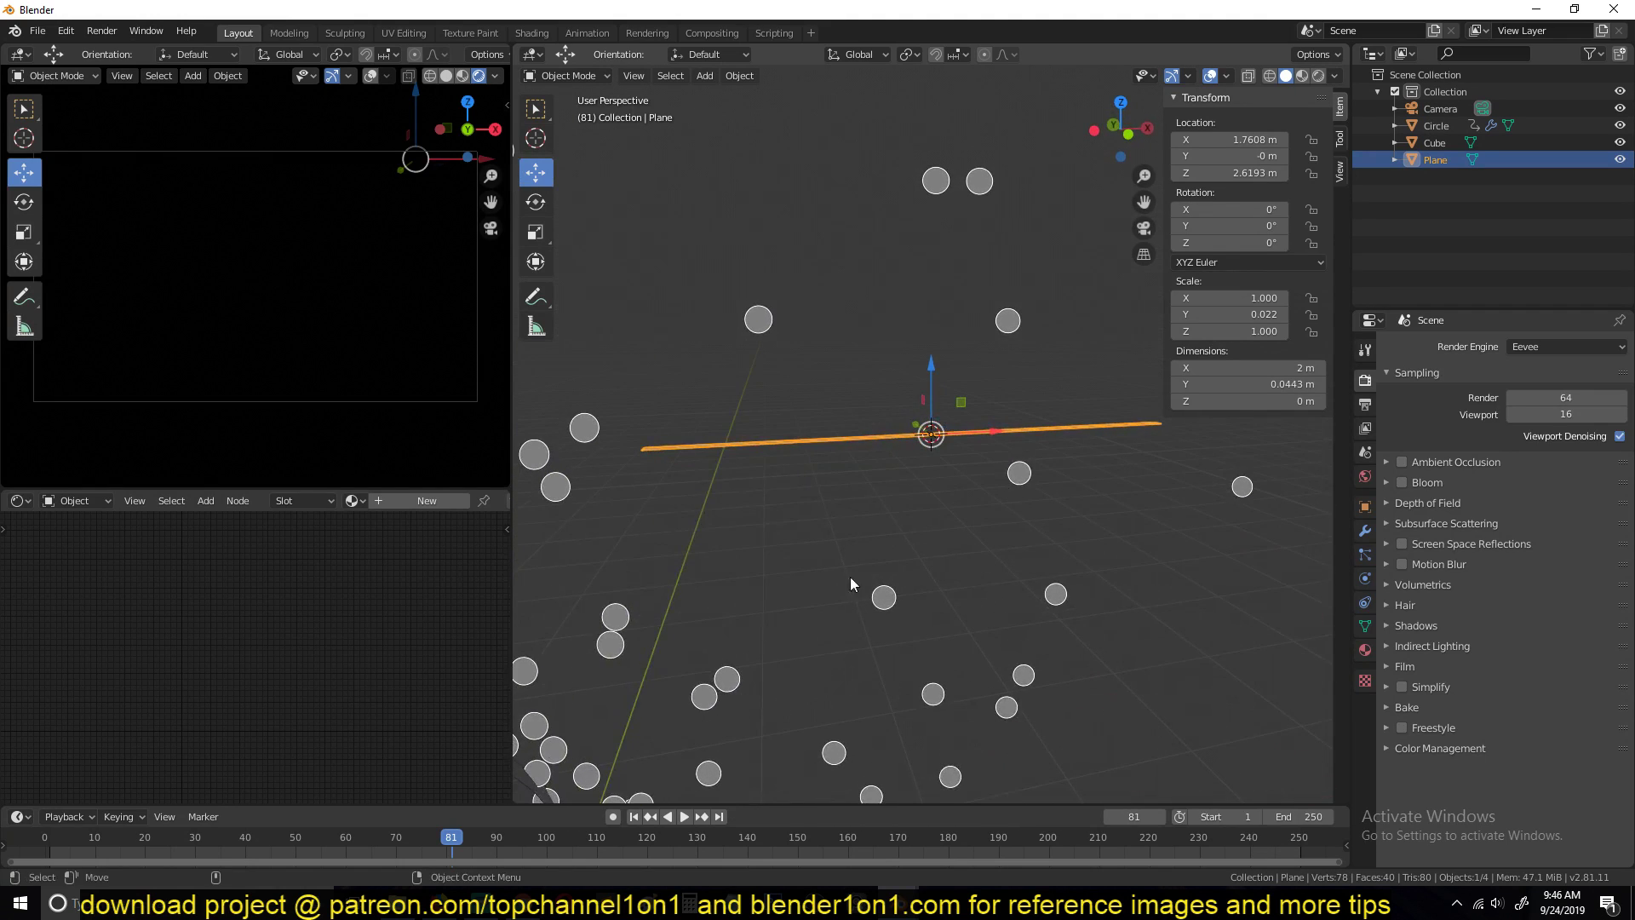
Step: Switch to the finished doctor strange.blend project and examine the shape of a single spark particle up close
click(825, 828)
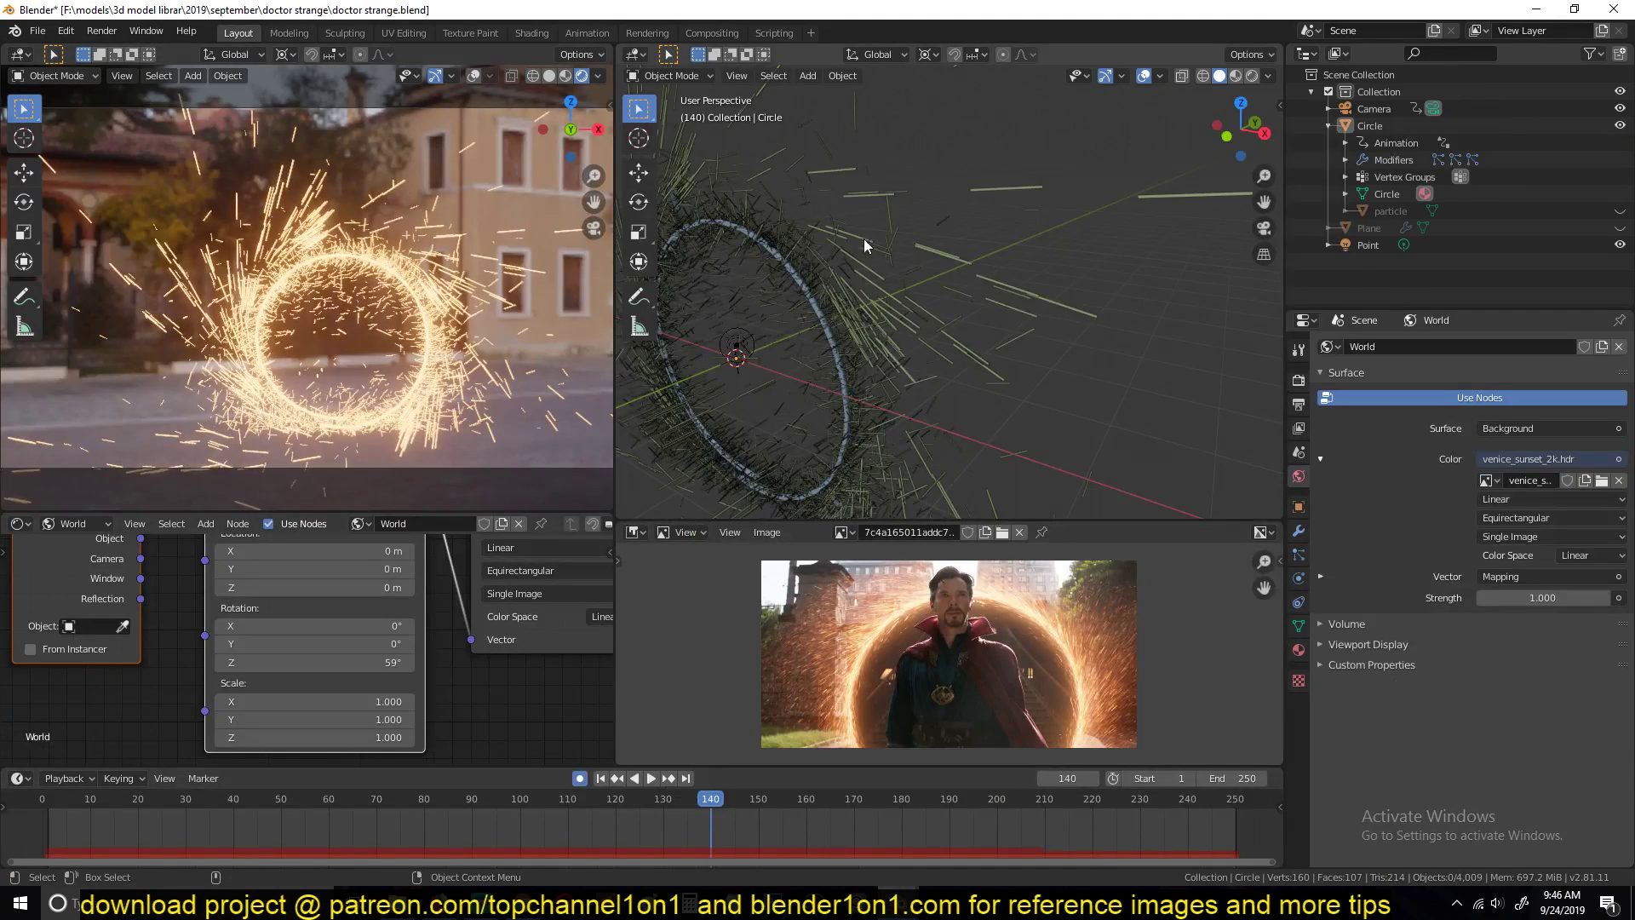
middle_drag(881, 268, 914, 387)
scroll(1097, 378, up, 5)
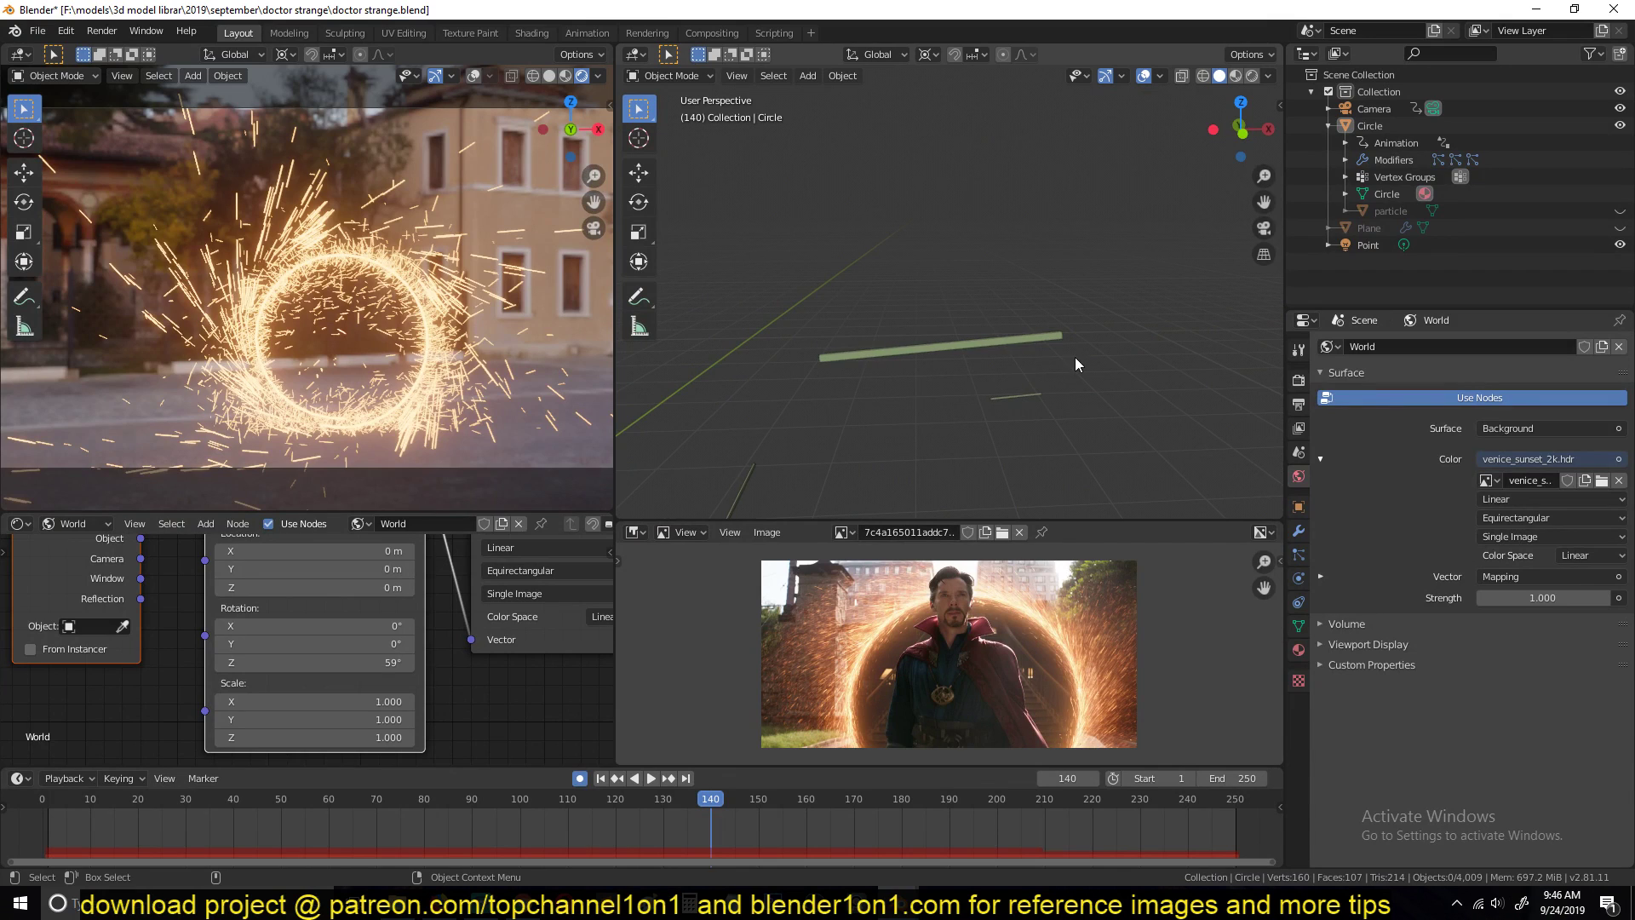
middle_drag(1077, 358, 957, 354)
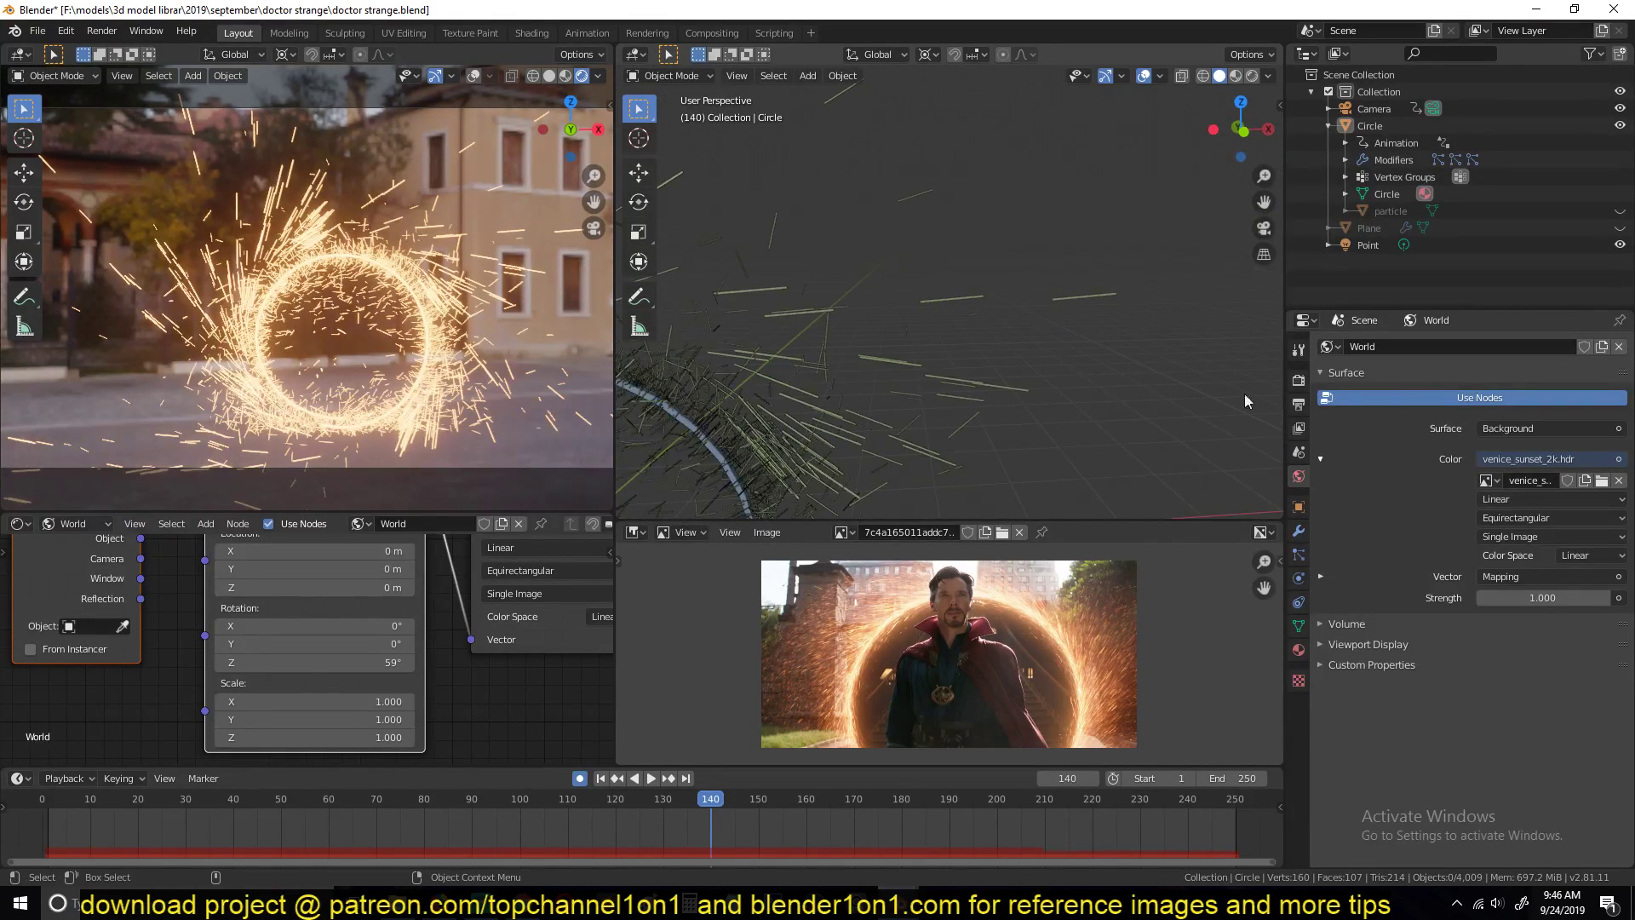
Step: Preview the finished portal with the Cycles render engine and inspect its Motion Blur settings
click(1299, 380)
click(1521, 342)
click(1501, 402)
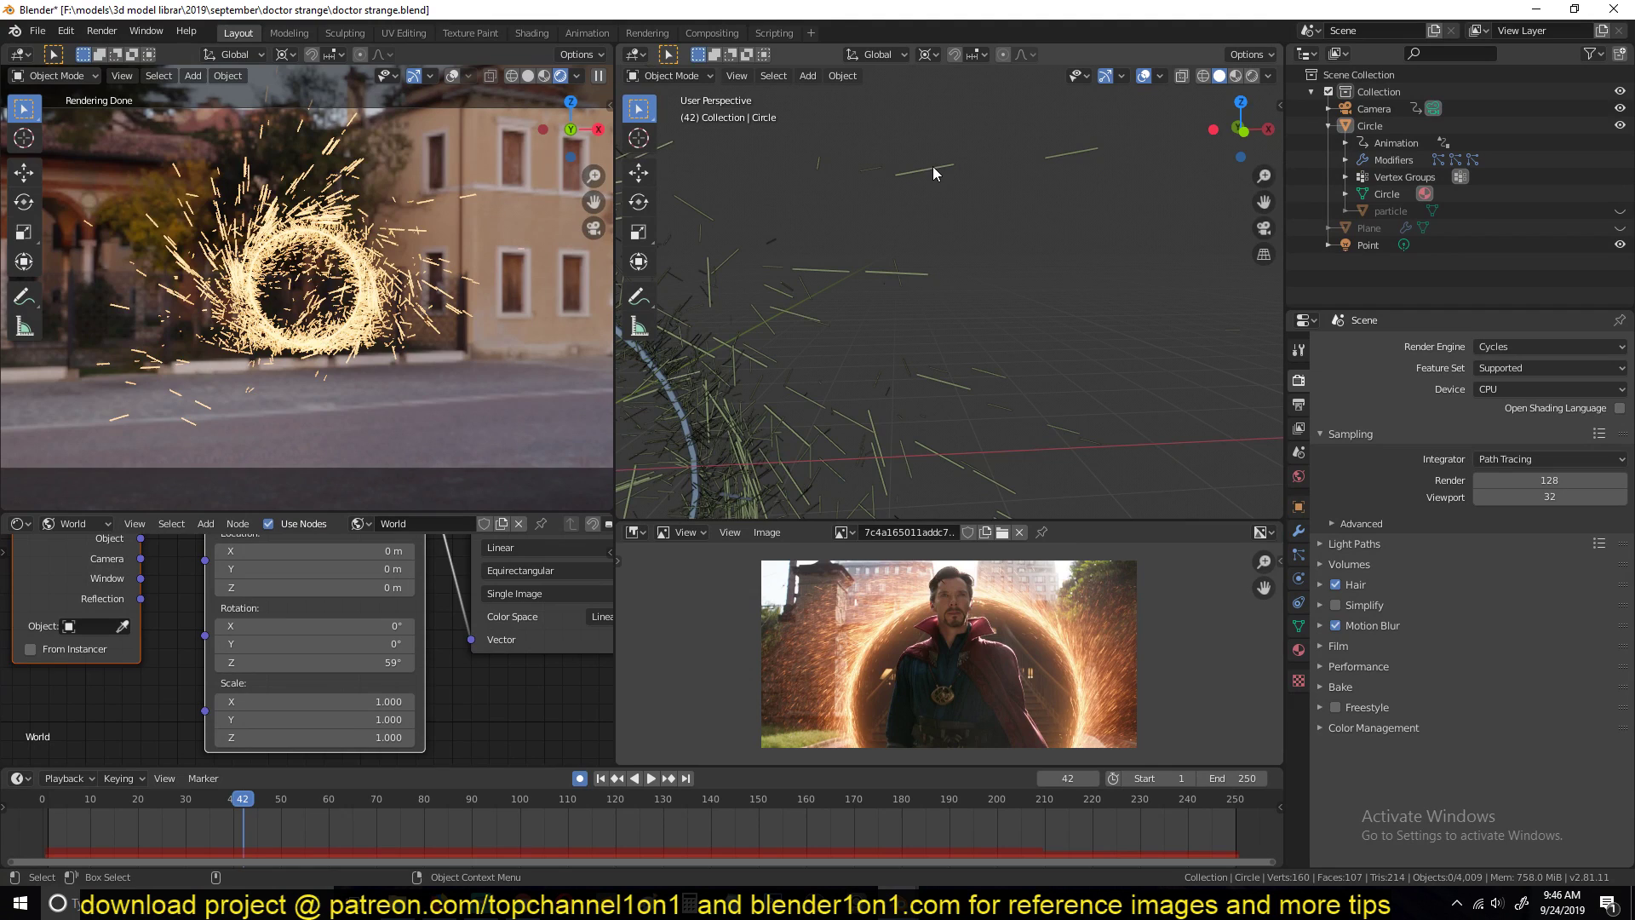
click(1373, 626)
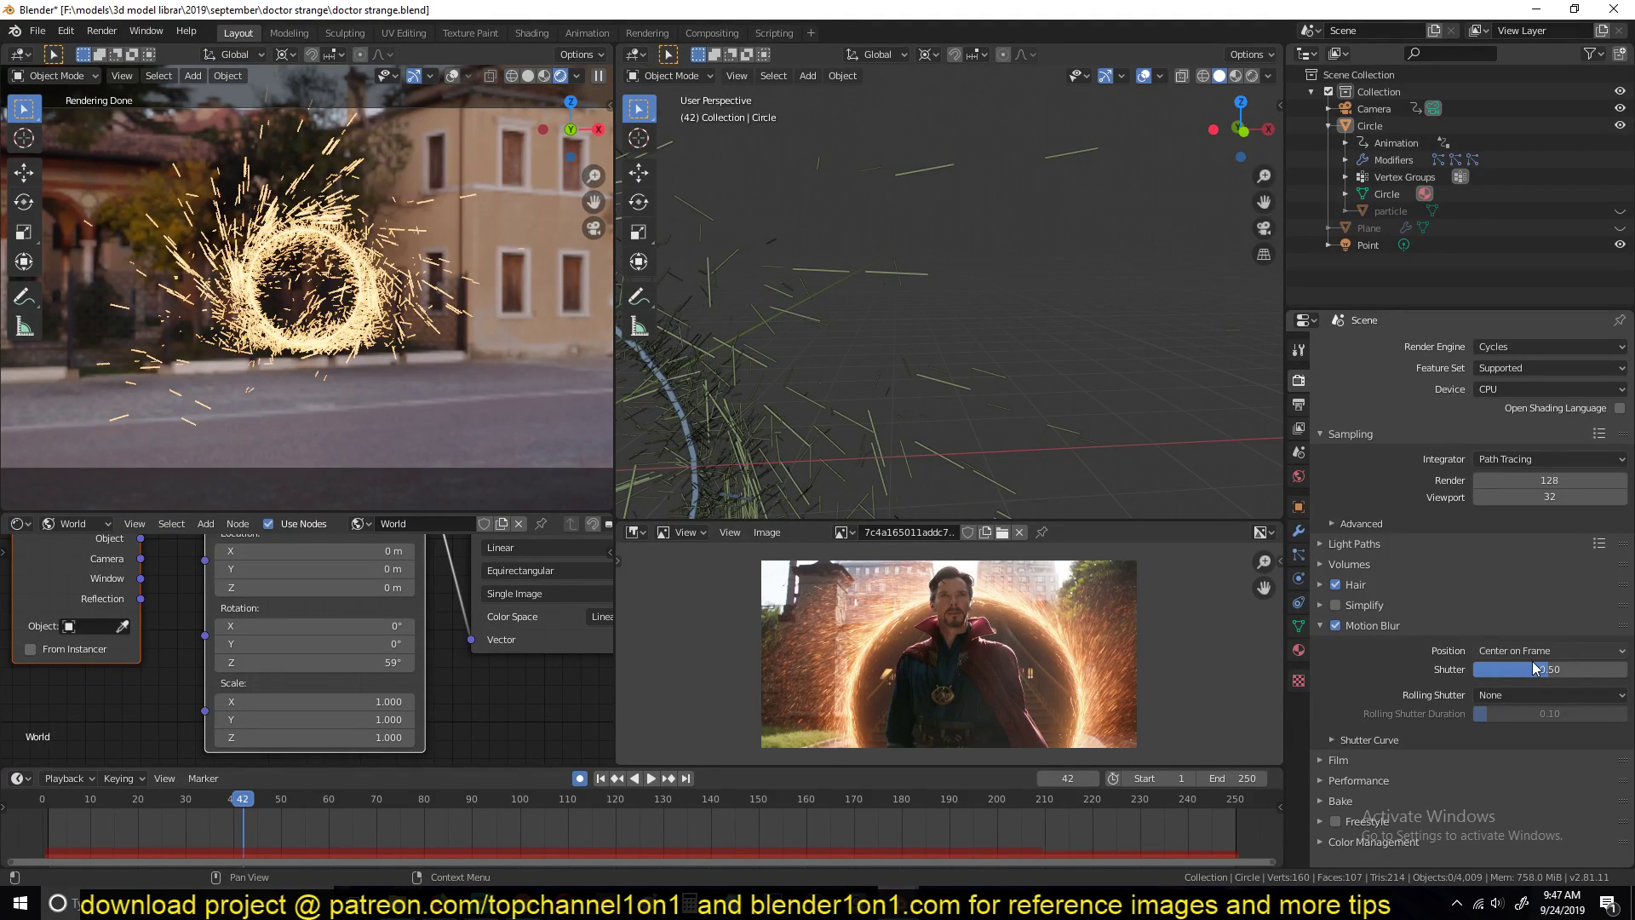
Step: Set the finished project's render engine back to Eevee, check the sparks, and return to the working scene
click(1514, 347)
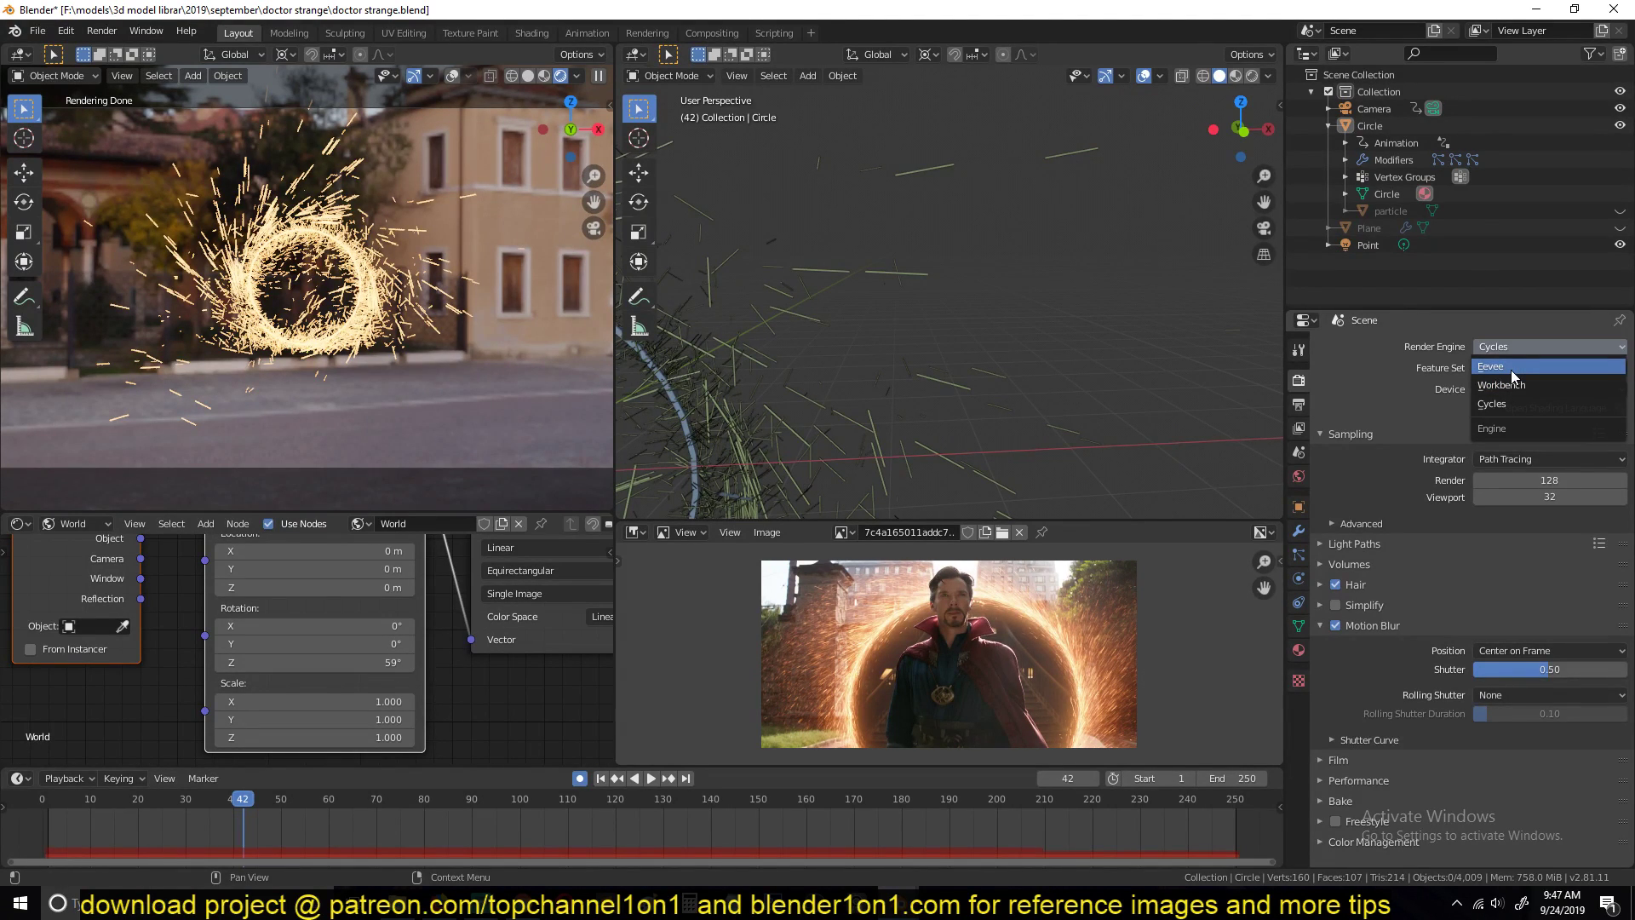
click(1511, 369)
middle_drag(1048, 367, 991, 346)
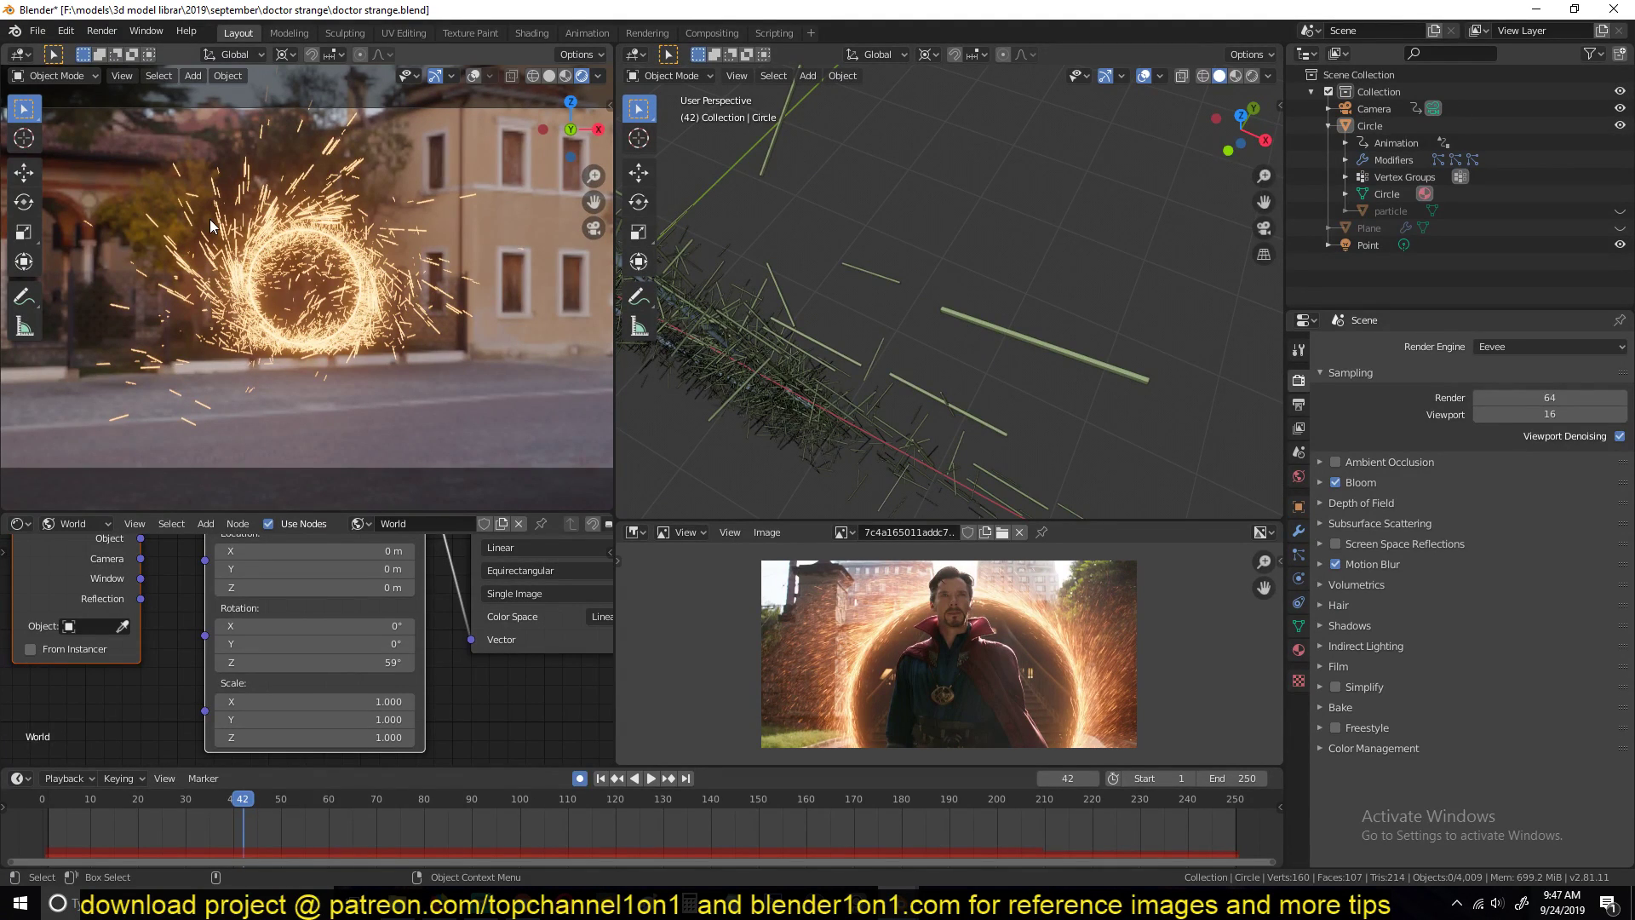
click(898, 903)
click(952, 845)
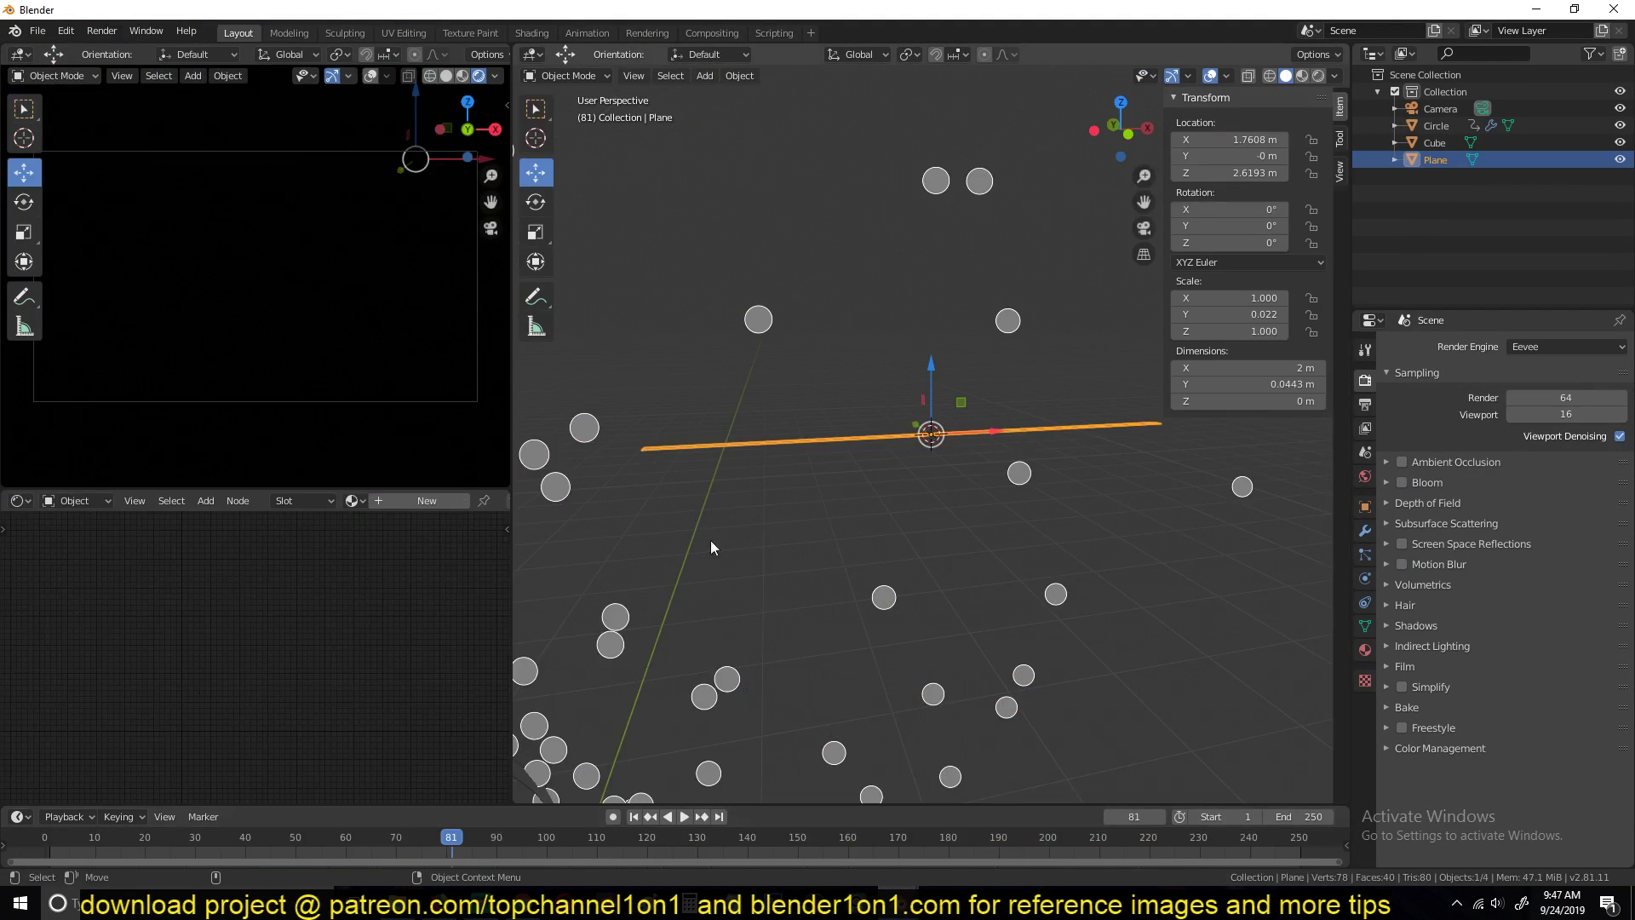
Step: Extrude the thin plane downward about 0.015 m and narrow its mesh along Y to about 0.026 m, forming a bar
middle_drag(914, 394, 803, 538)
key(Tab)
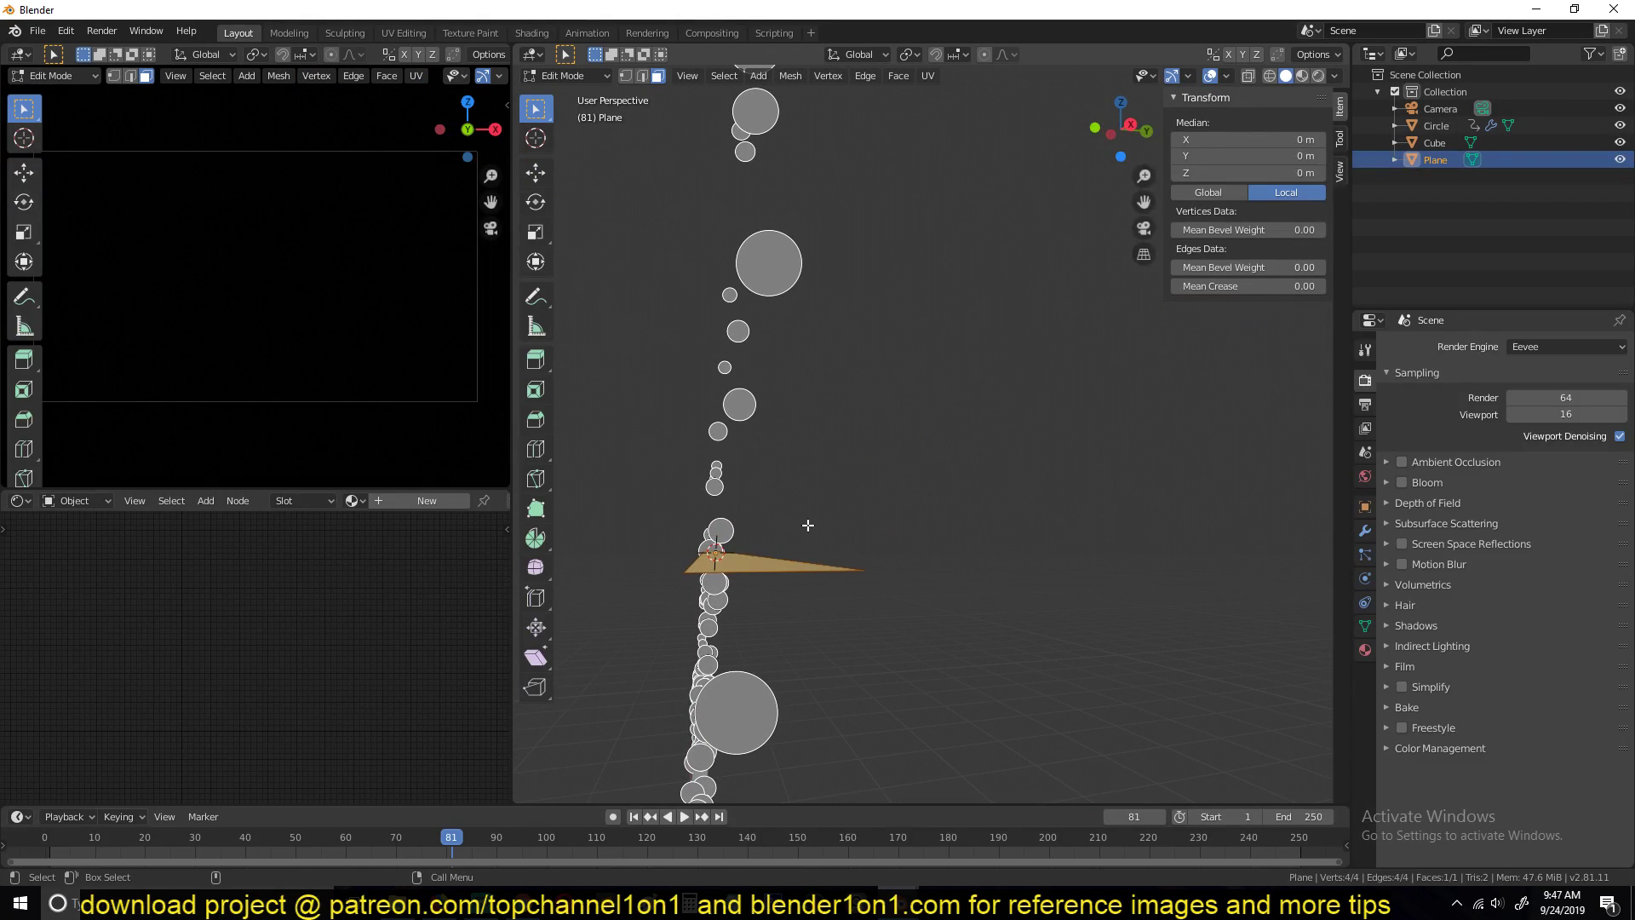
key(e)
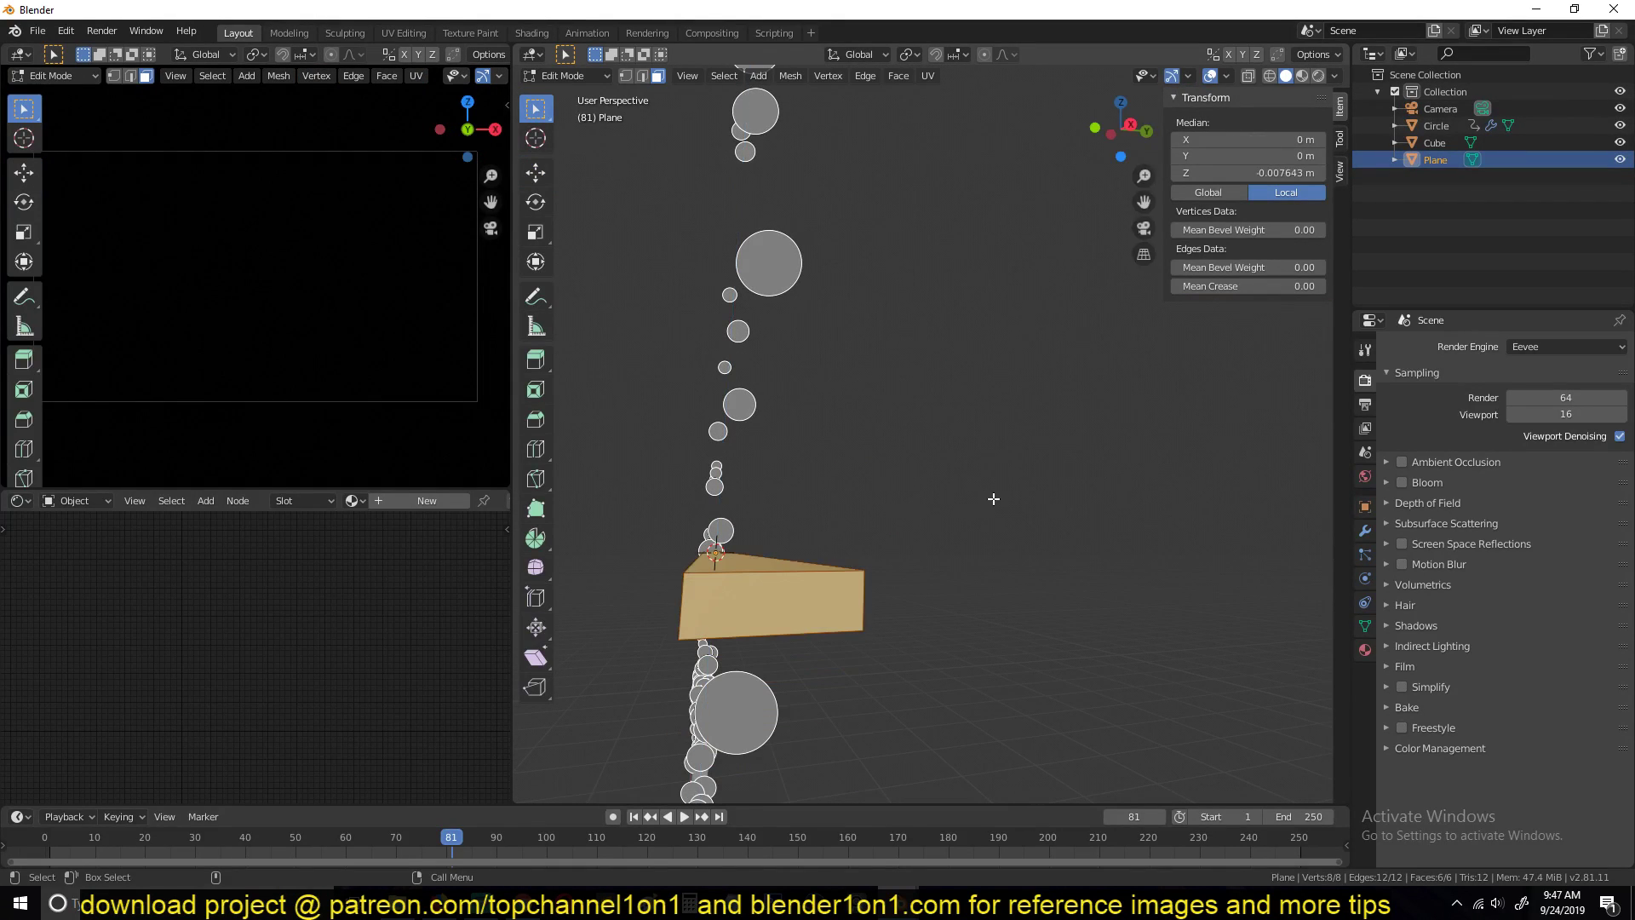
key(s)
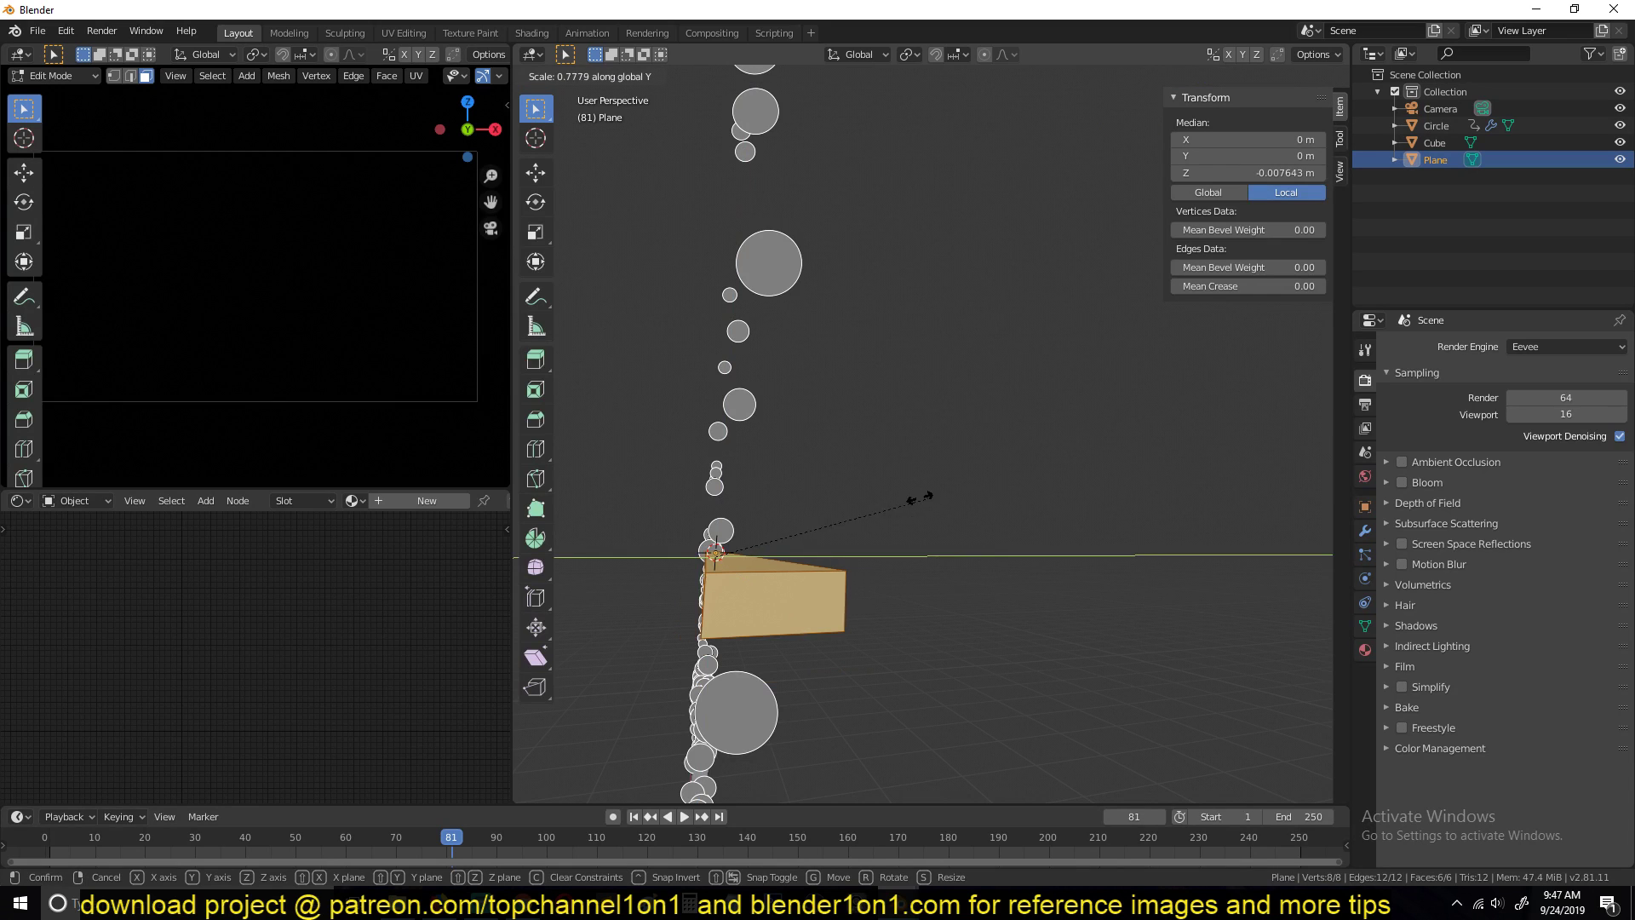
click(871, 499)
key(Tab)
Step: Select the bar's end face on the negative X side and snap the 3D cursor to it
middle_drag(872, 502, 1039, 612)
scroll(1104, 590, up, 1)
key(Tab)
key(2)
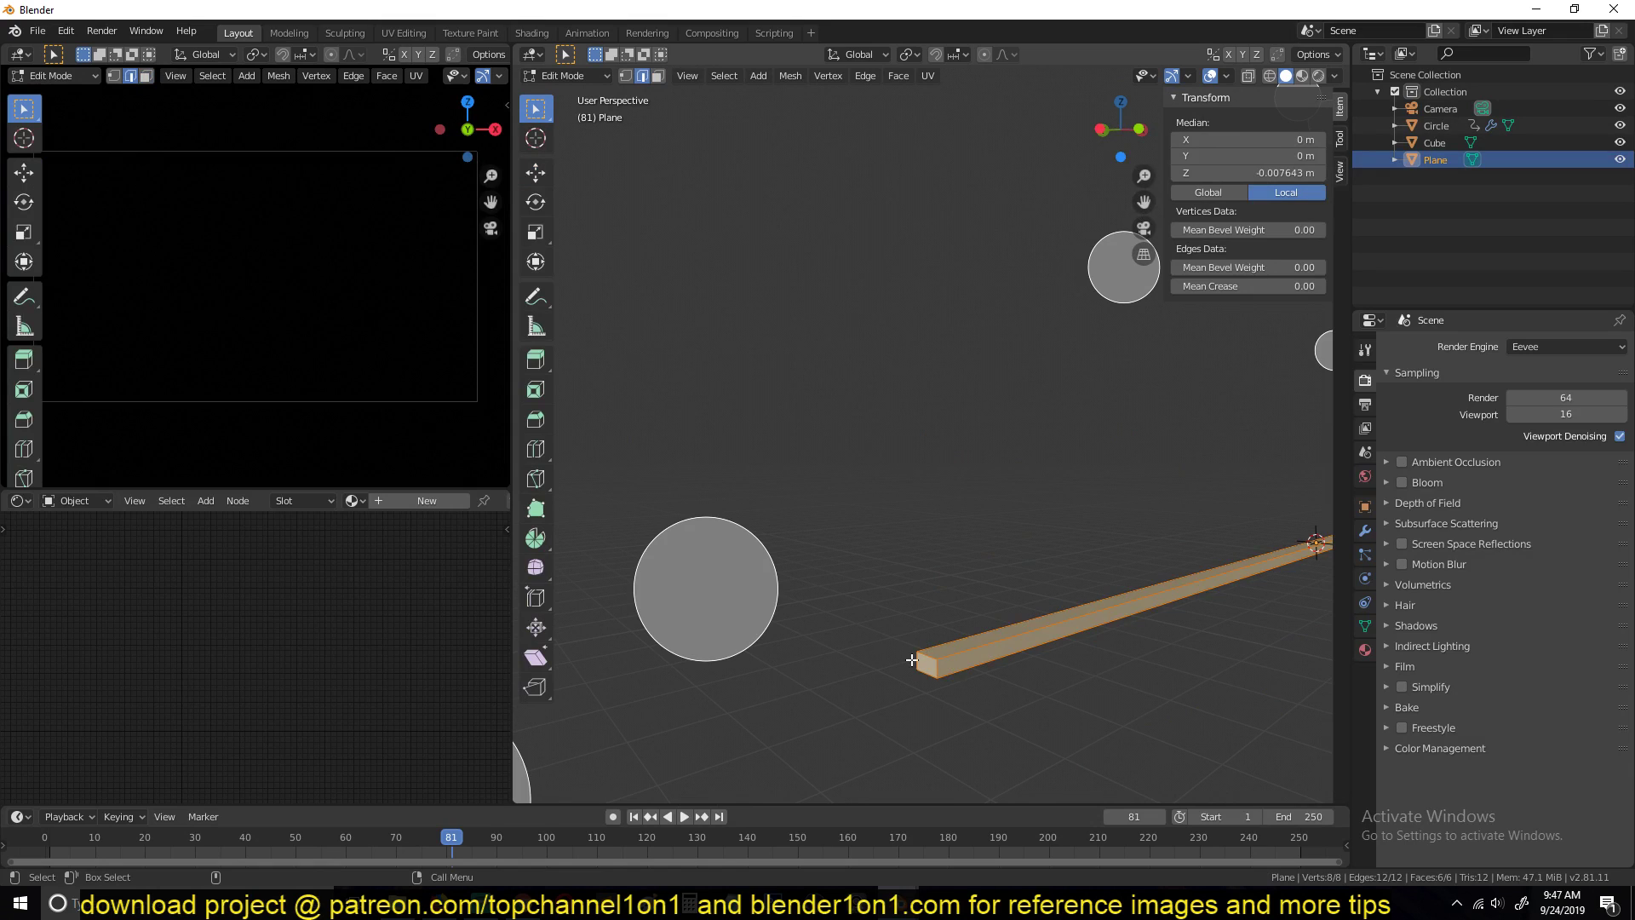
click(923, 662)
key(3)
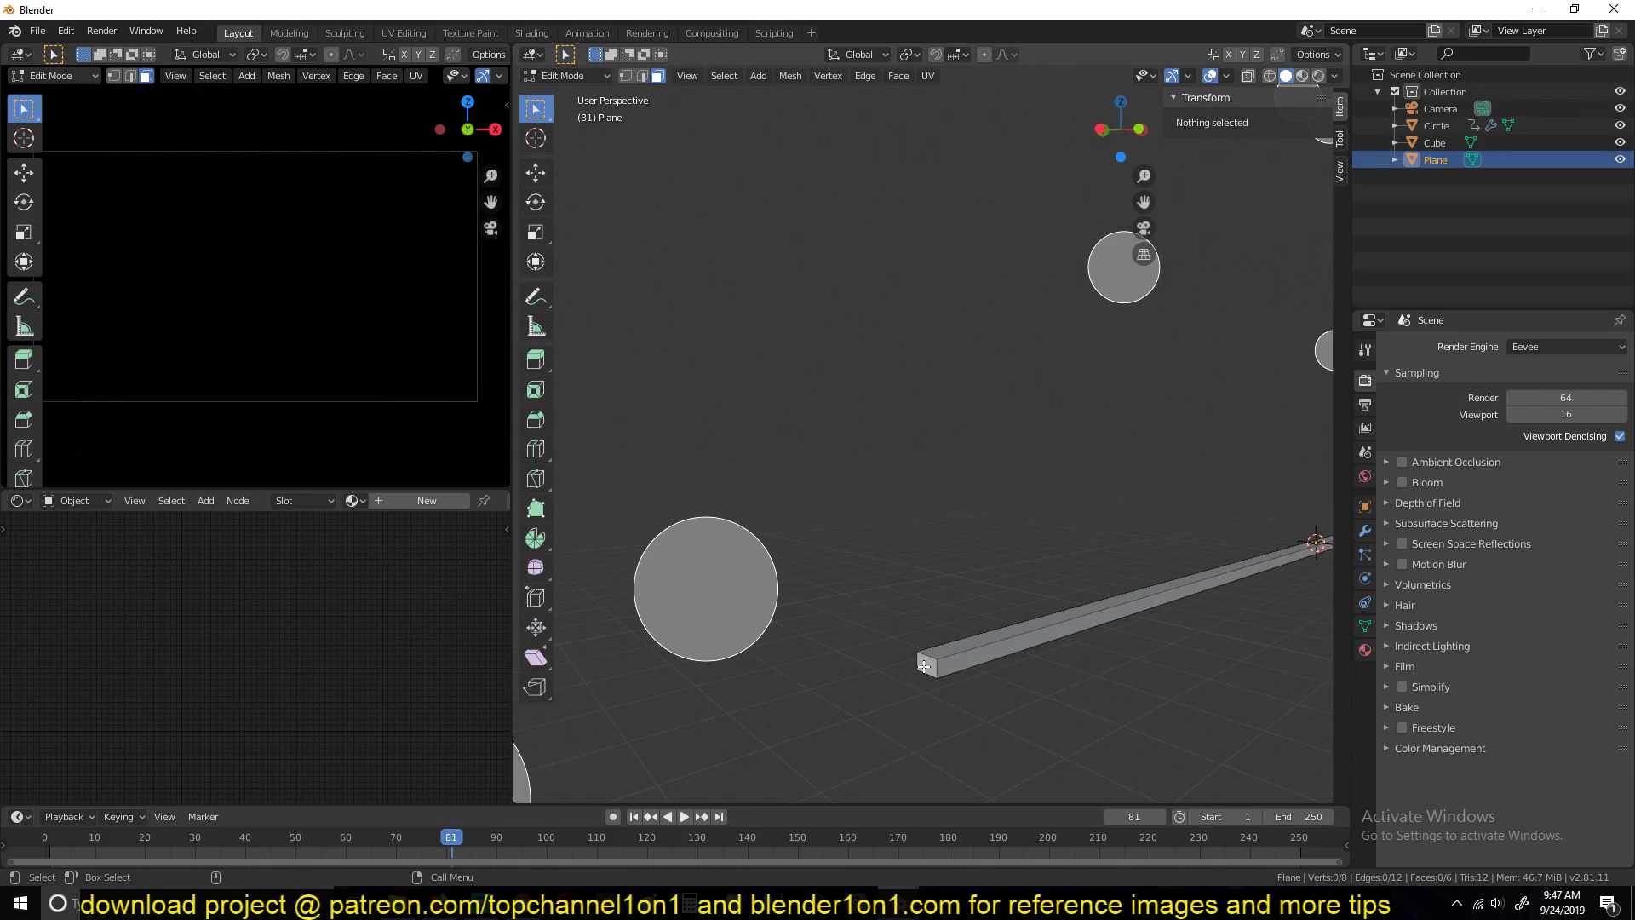
click(928, 665)
key(shift+s)
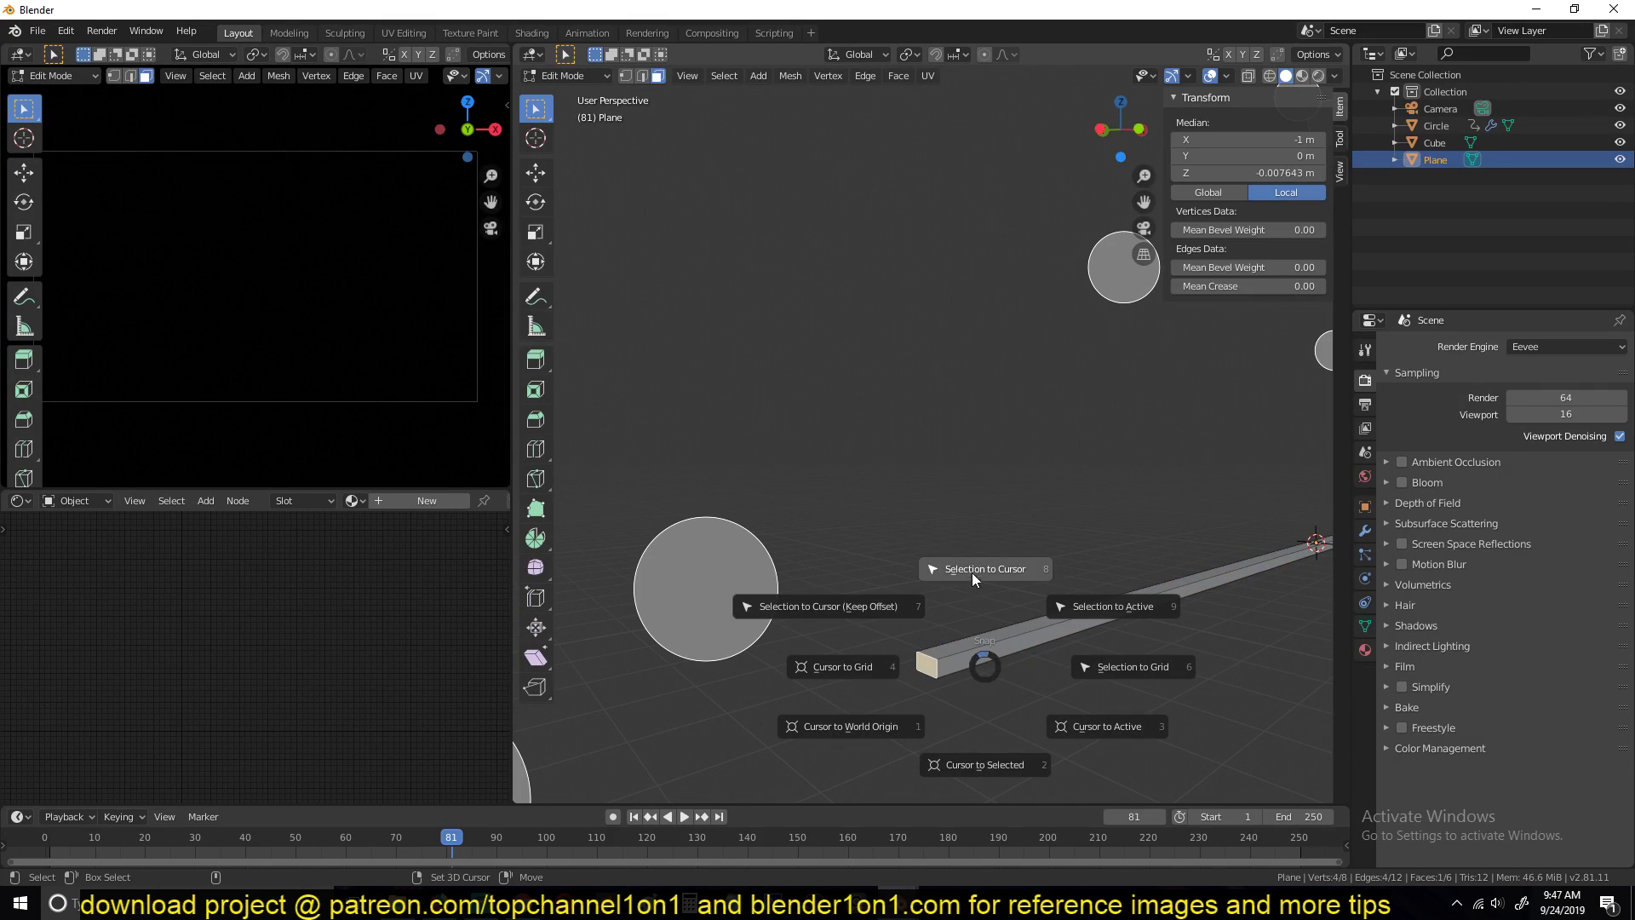
click(985, 716)
Step: Set the bar's origin to the 3D cursor at its end face
key(Tab)
right_click(995, 643)
mouse_move(968, 635)
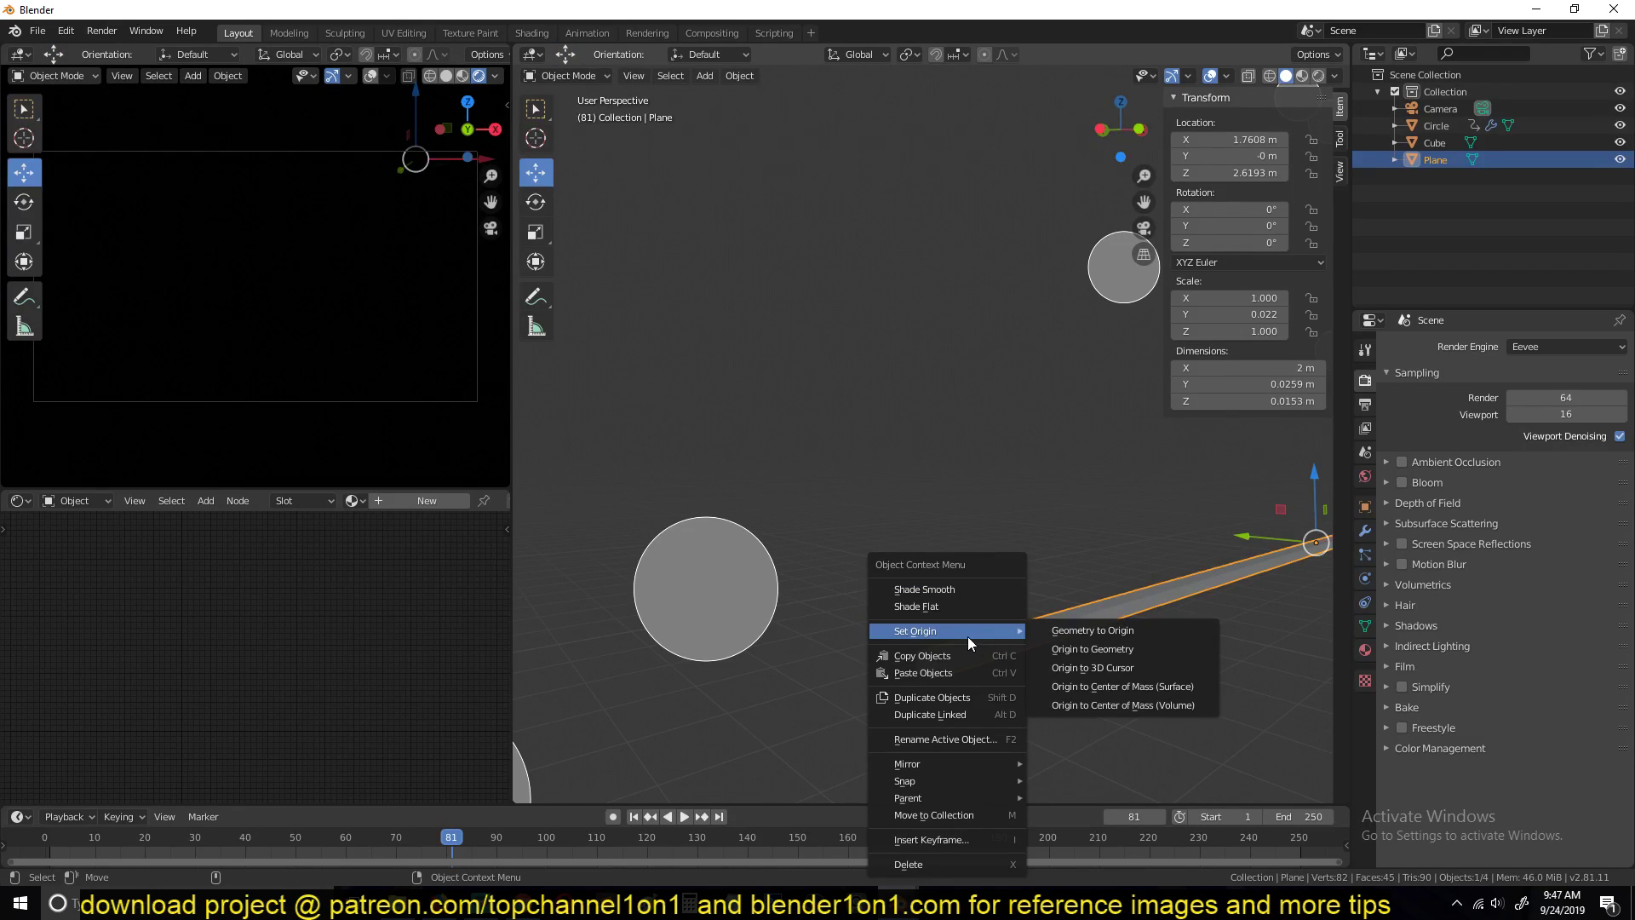
click(1106, 667)
scroll(1106, 668, down, 5)
middle_drag(1106, 668, 1050, 673)
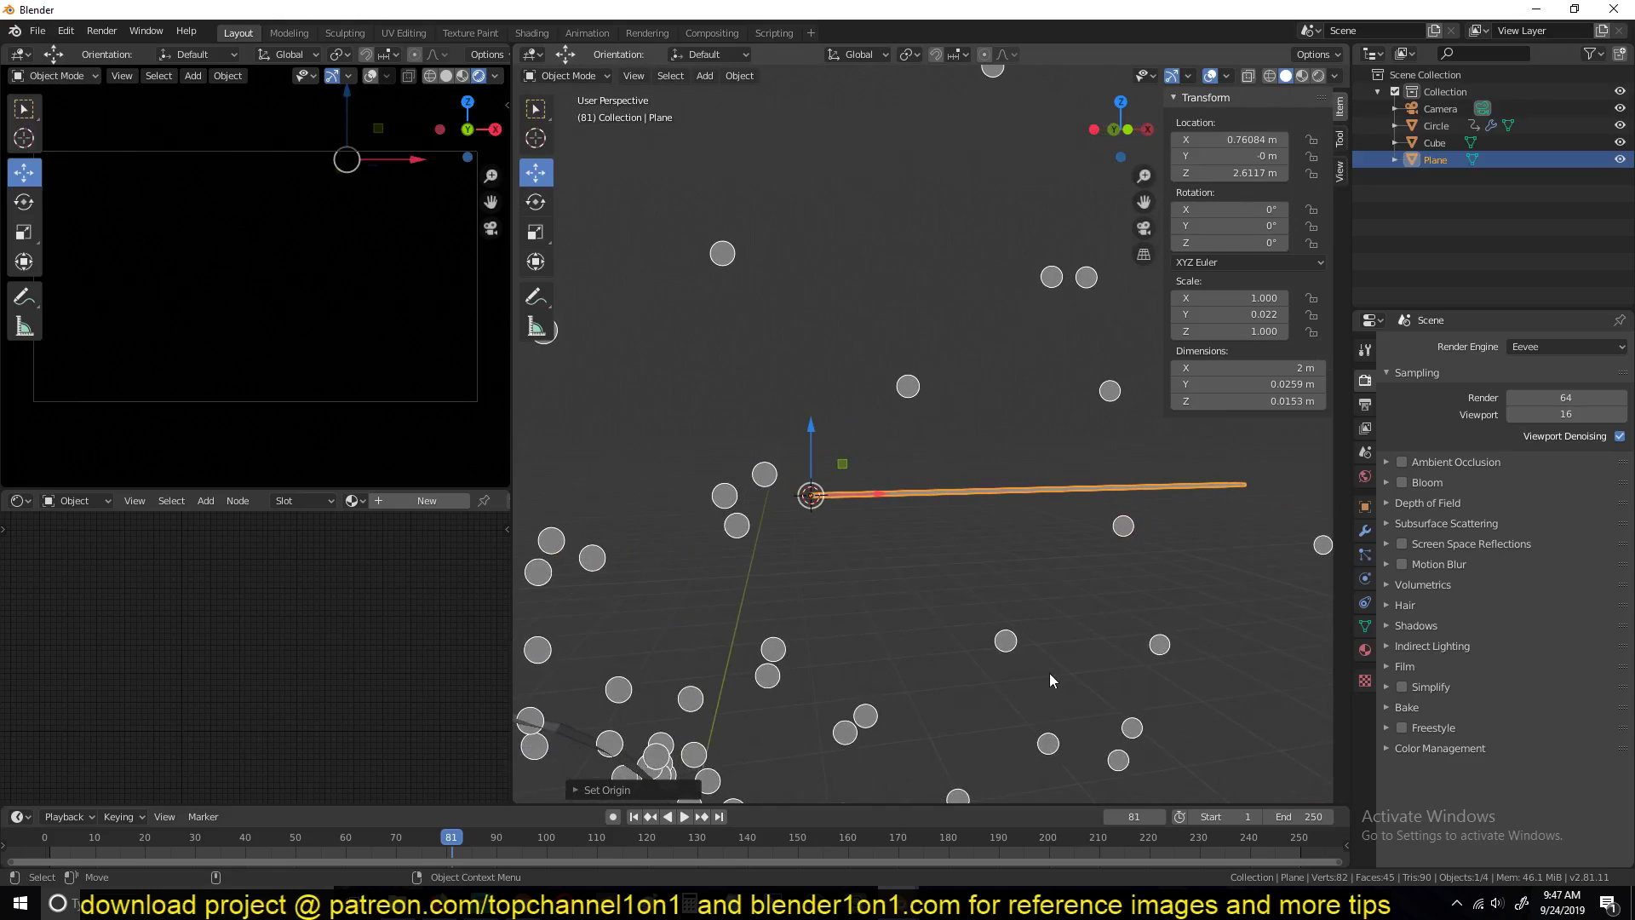
Step: Try scaling and rotating the bar about its end-face origin
key(s)
right_click(1141, 550)
key(r)
key(r)
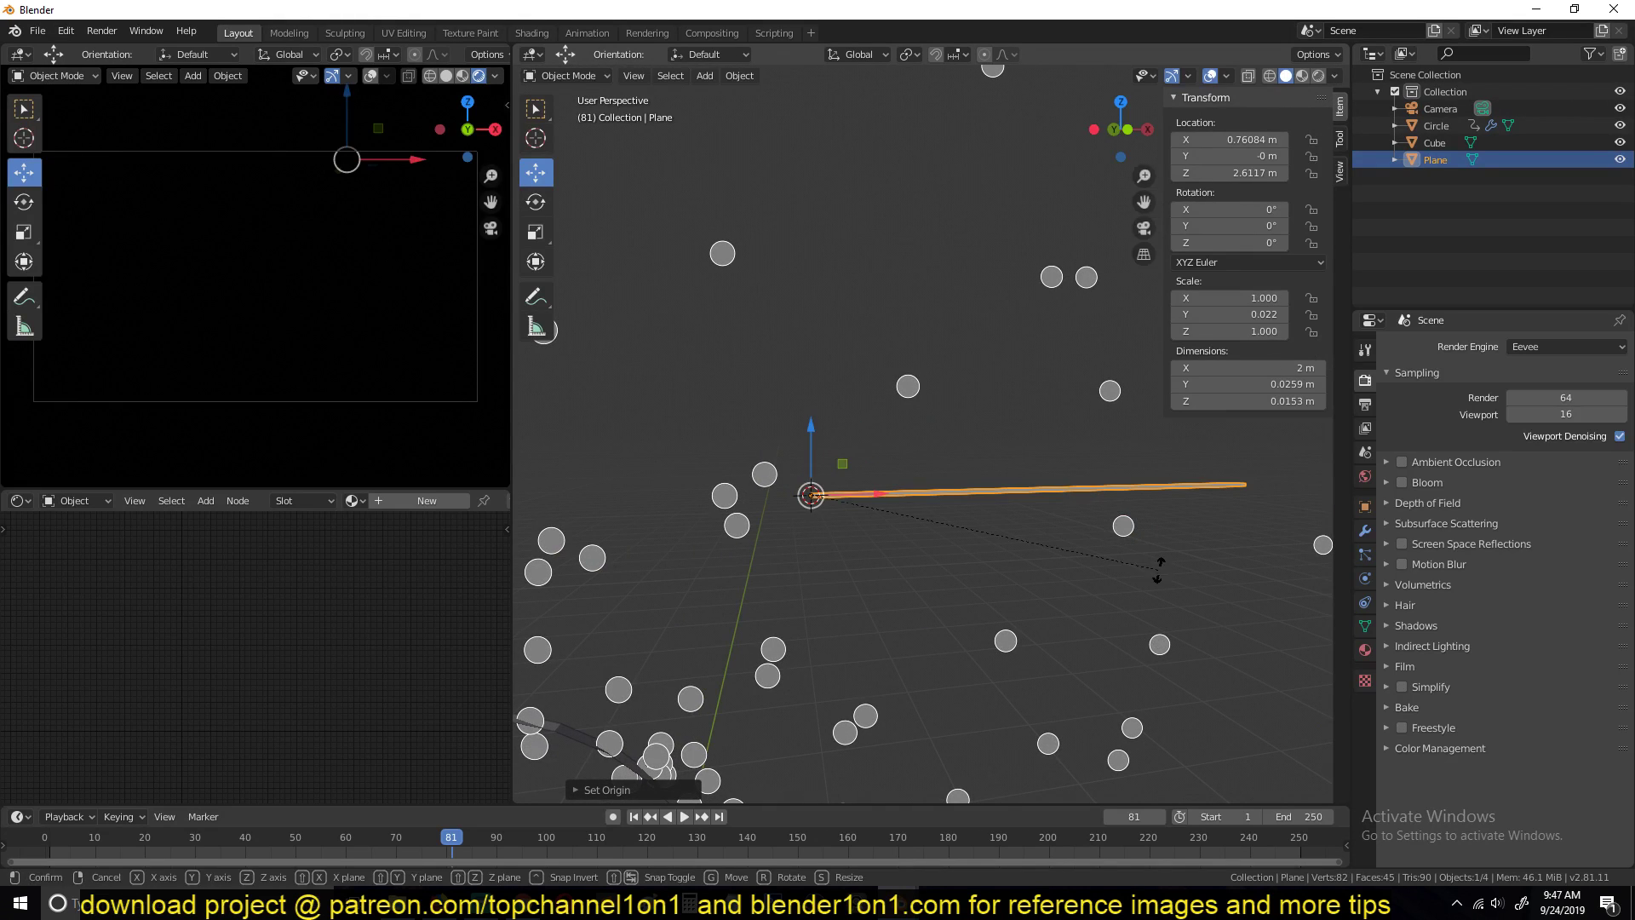
right_click(1086, 573)
Step: Create a new material on the bar and set its Principled BSDF Emission colour to orange
scroll(1080, 581, down, 5)
middle_drag(1080, 581, 942, 622)
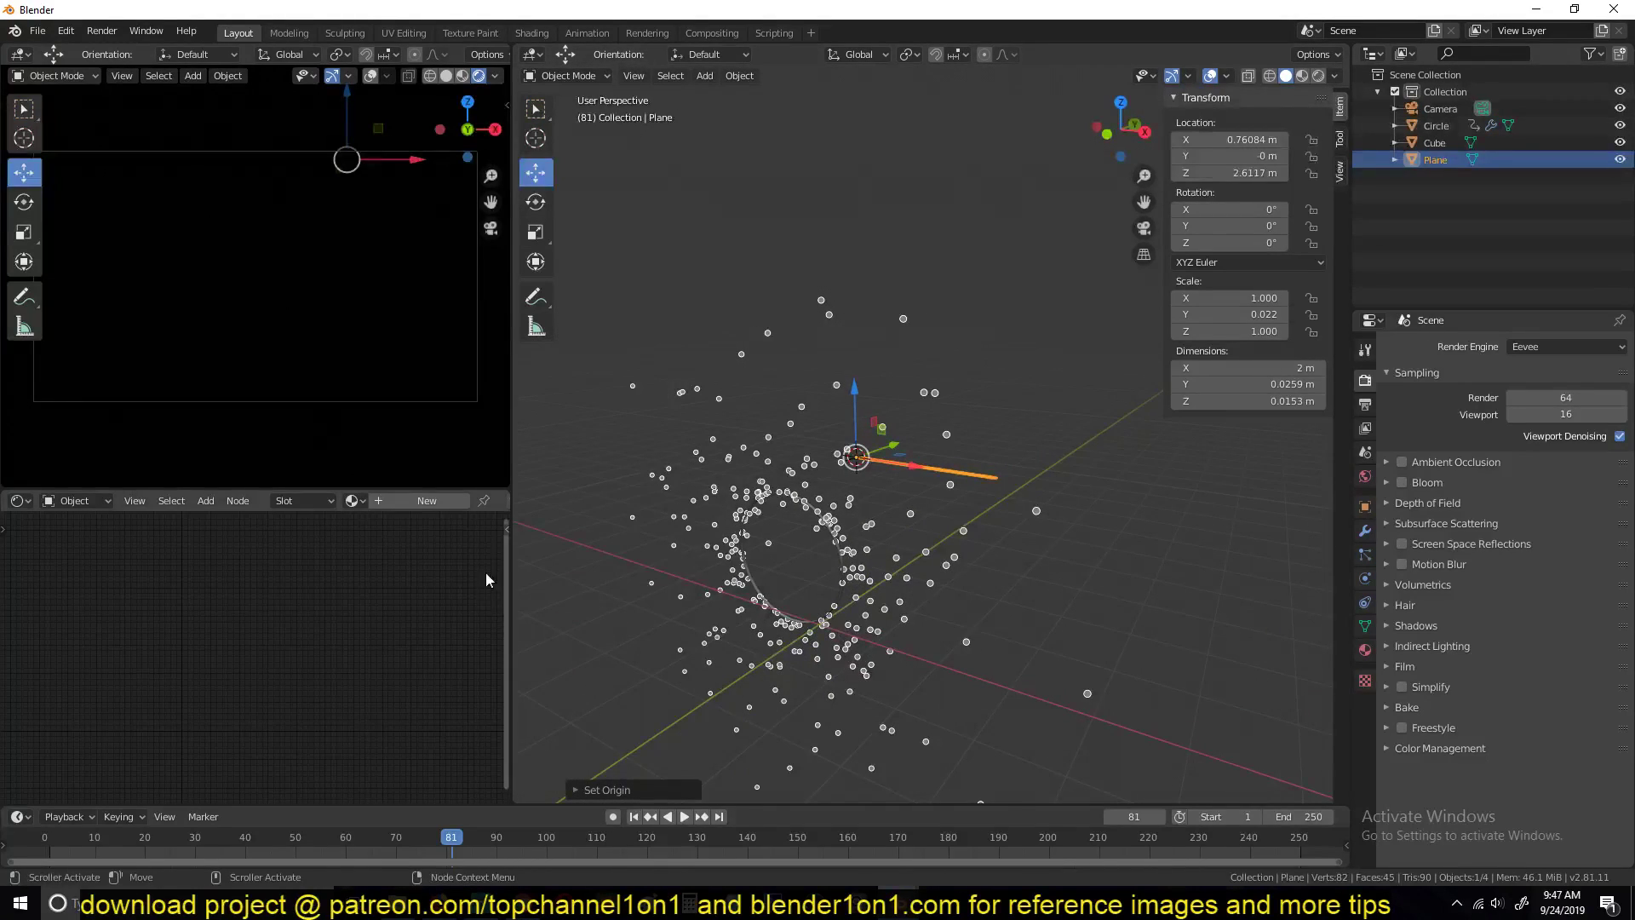
click(427, 500)
scroll(315, 611, up, 4)
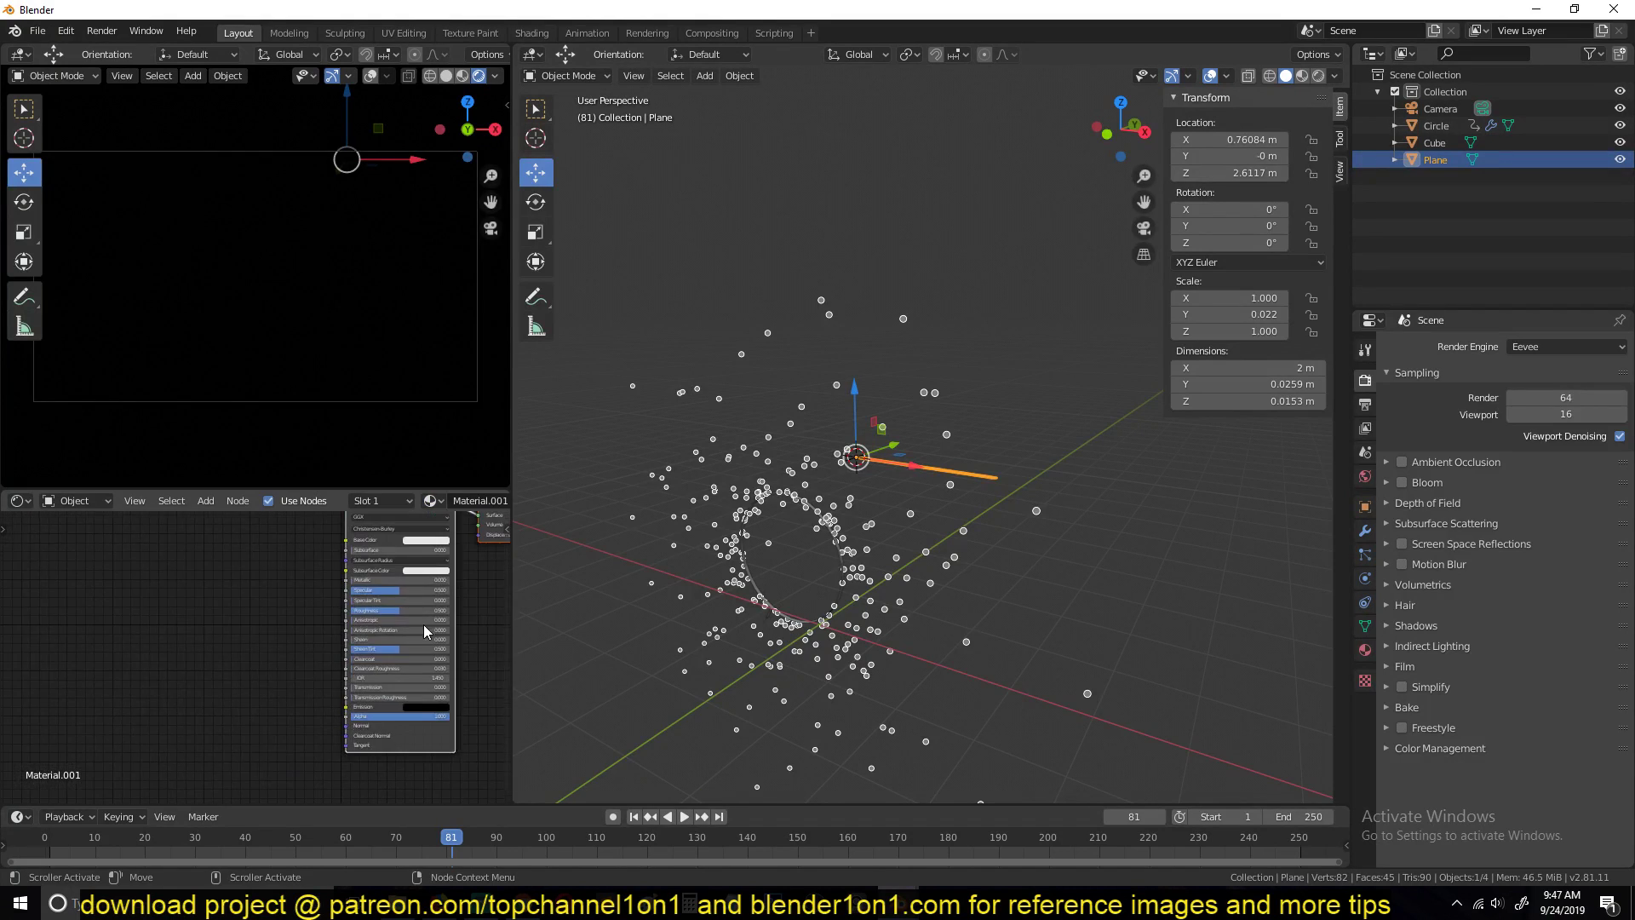
middle_drag(498, 680, 259, 656)
scroll(259, 656, up, 5)
middle_drag(336, 696, 503, 666)
click(445, 689)
drag(525, 479, 523, 424)
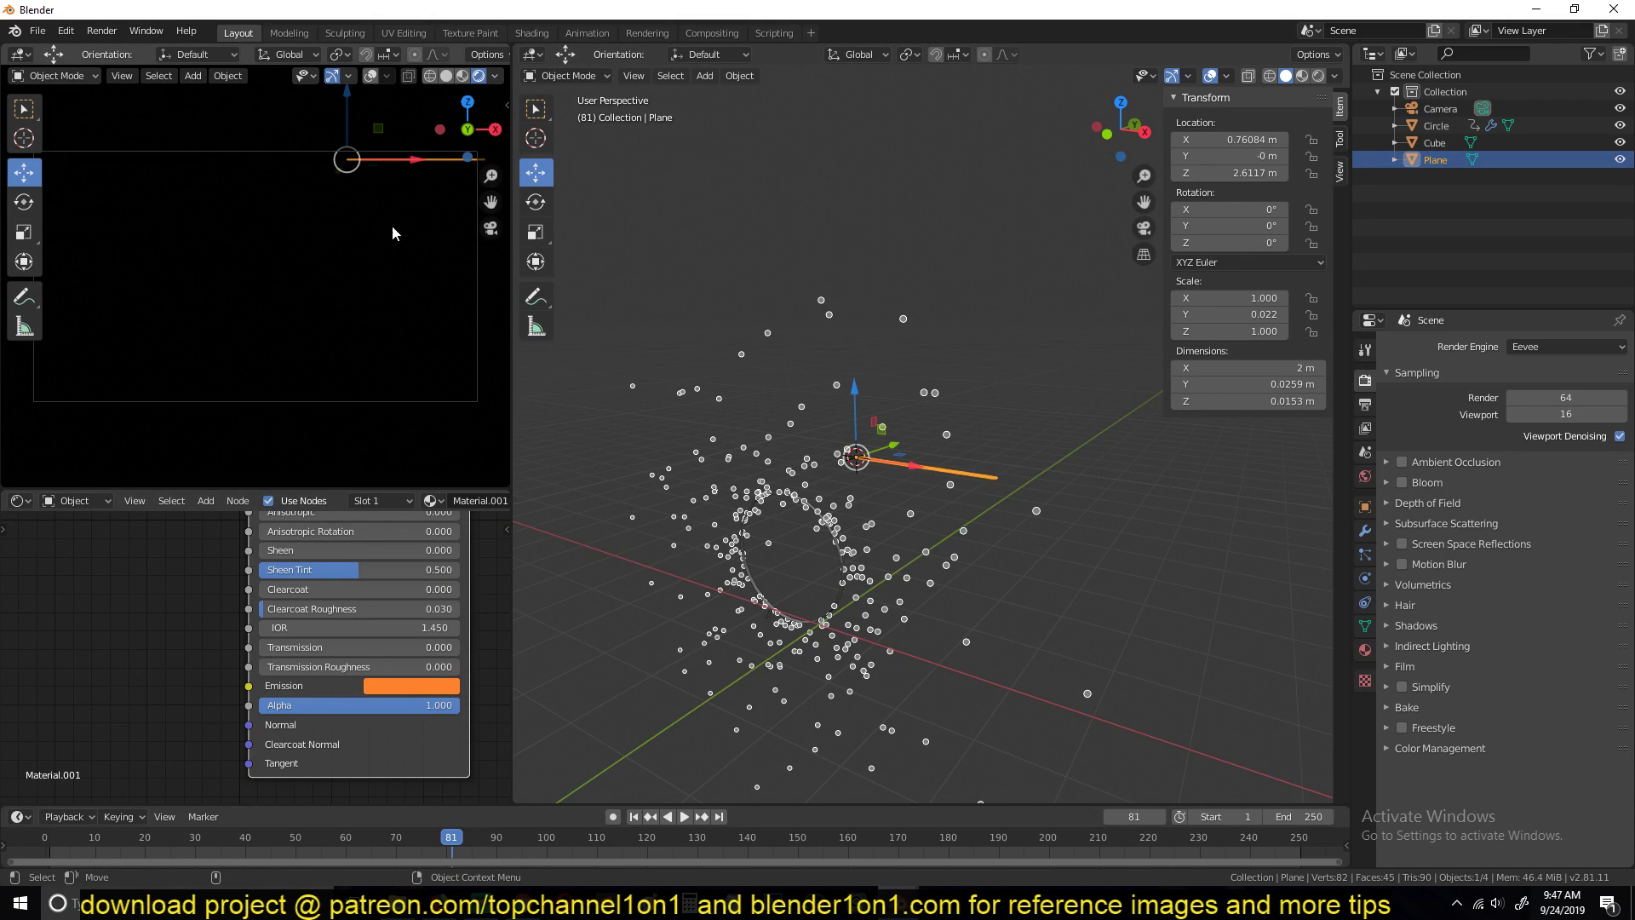
Step: Enable Bloom for the Eevee render and move the bar over the ring to about X -0.30 m, Z 1.51 m
click(357, 256)
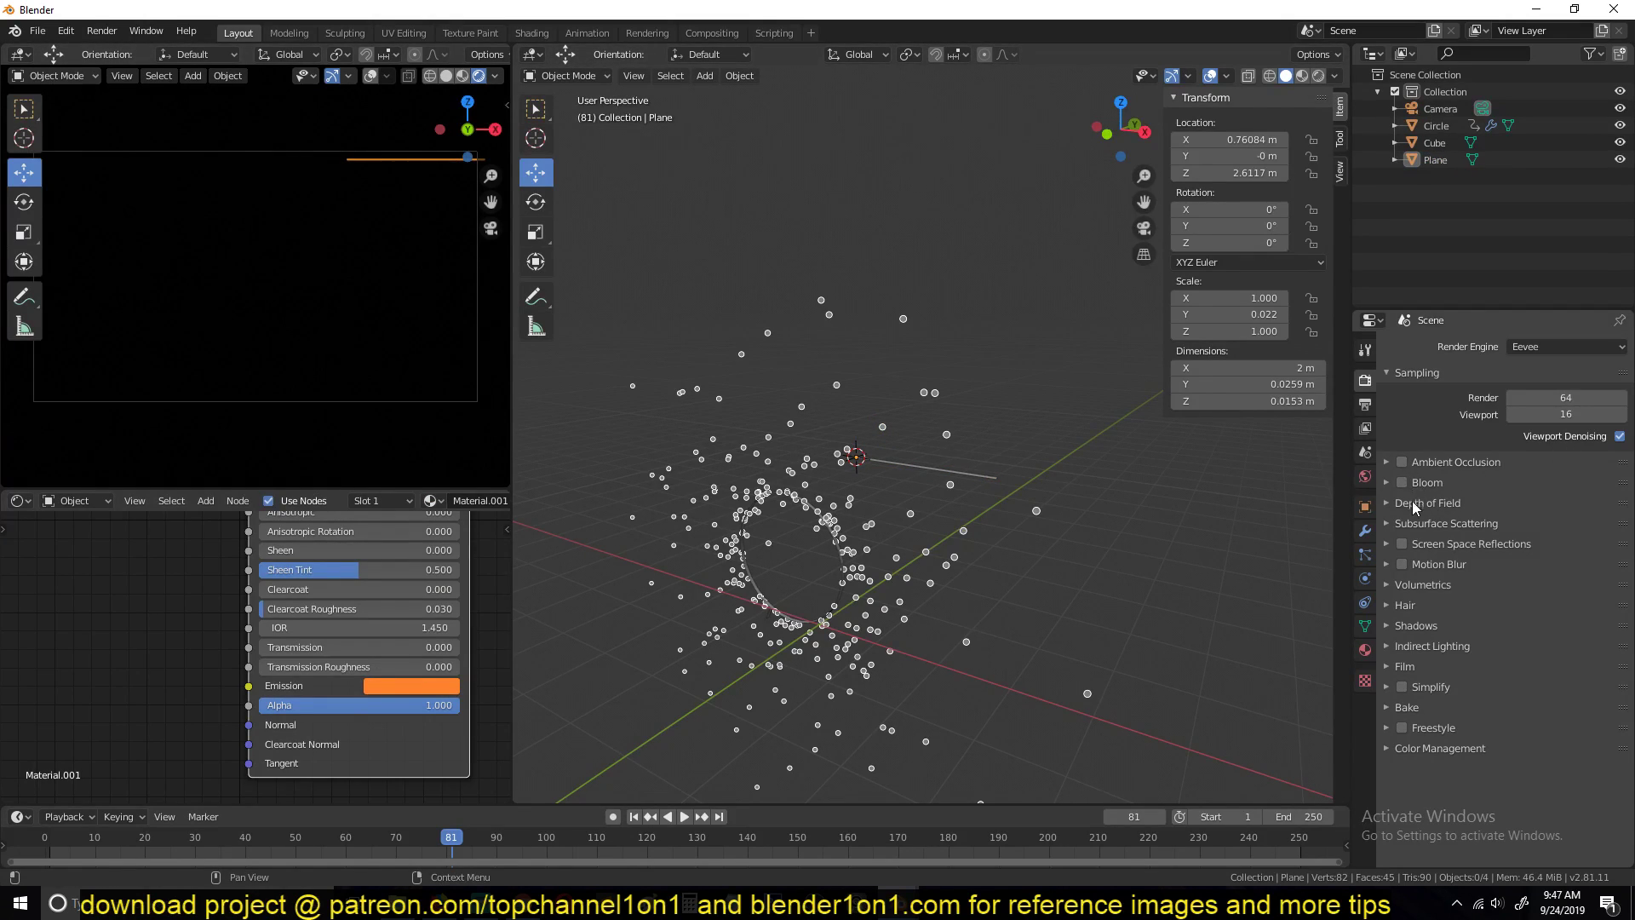
click(1403, 483)
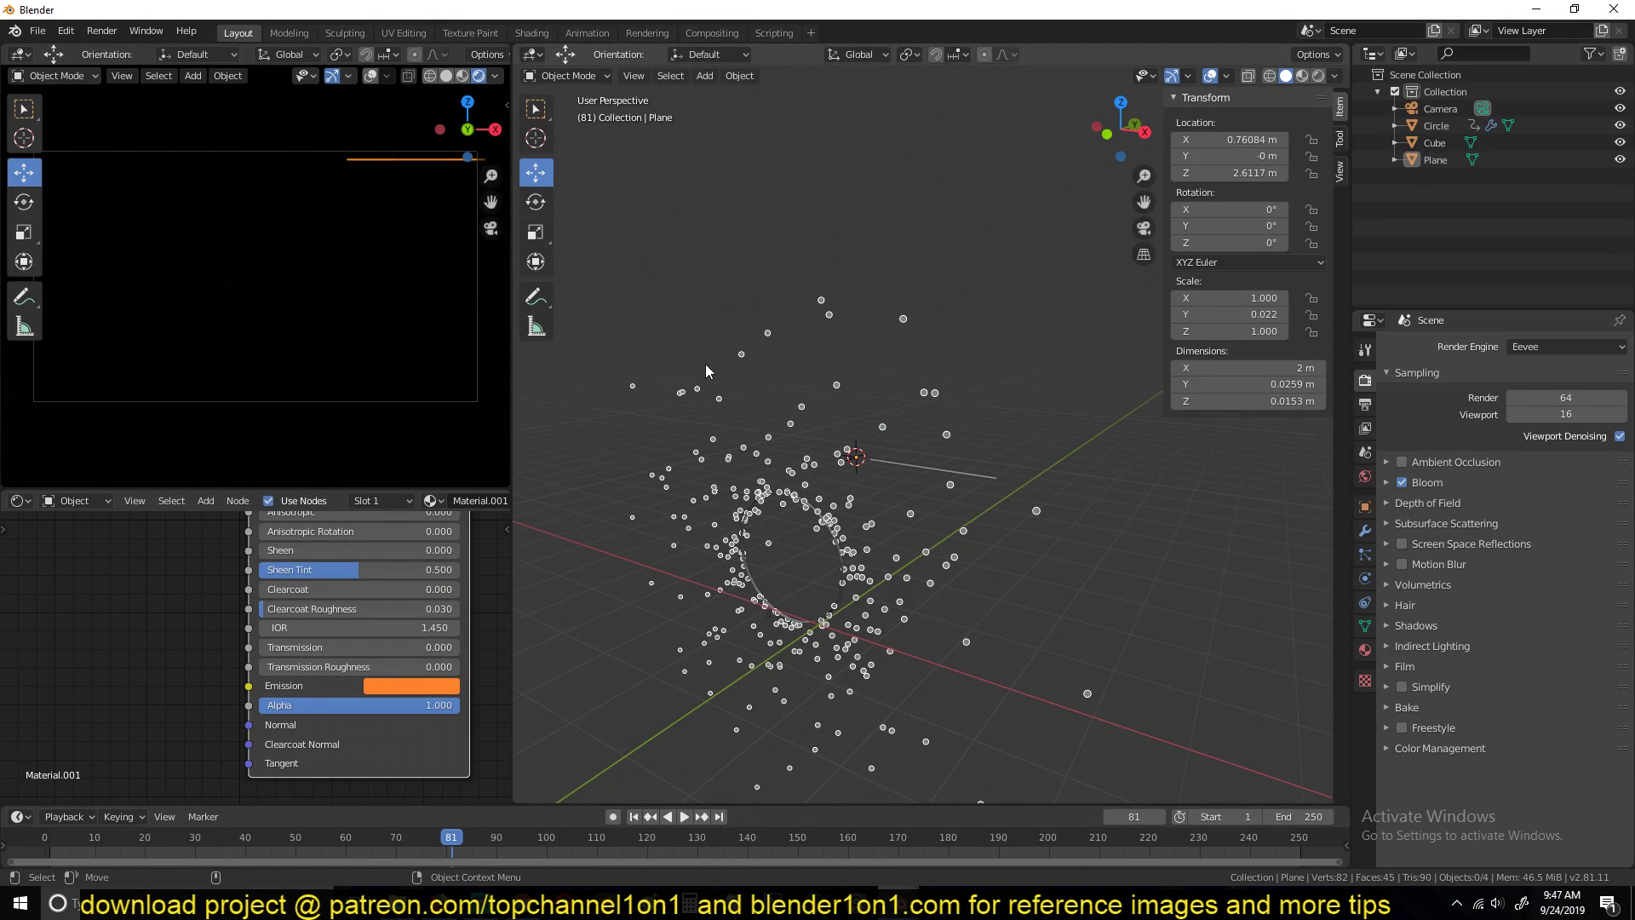
click(942, 469)
key(g)
click(327, 356)
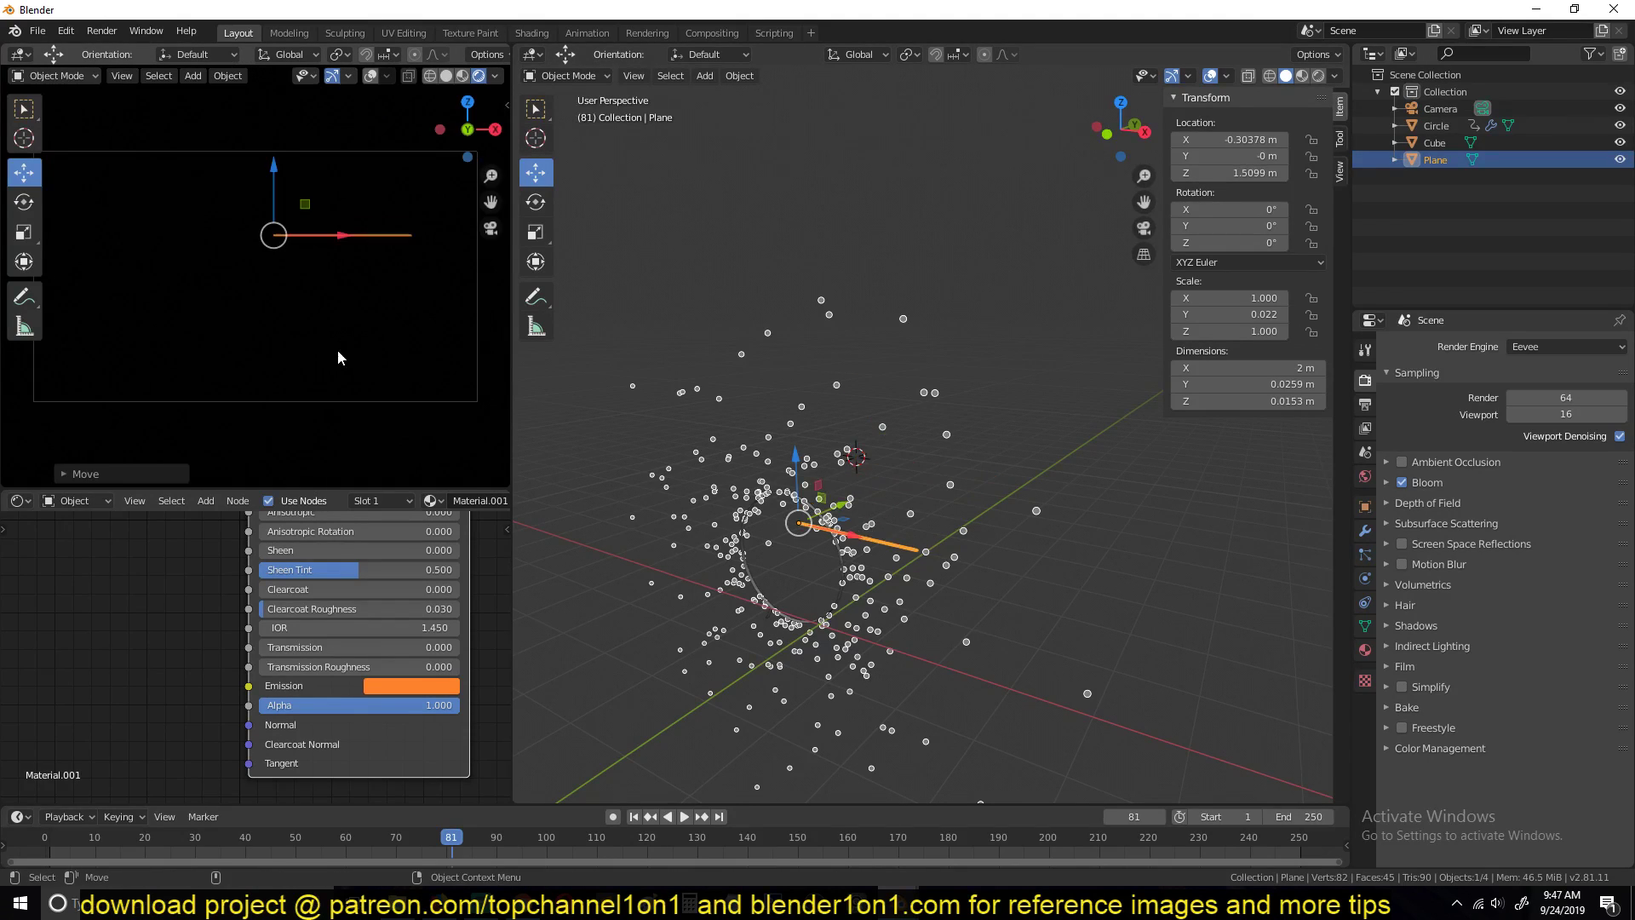
Step: Raise the brightness value (V) of the bar material's orange Emission colour to 3
click(427, 344)
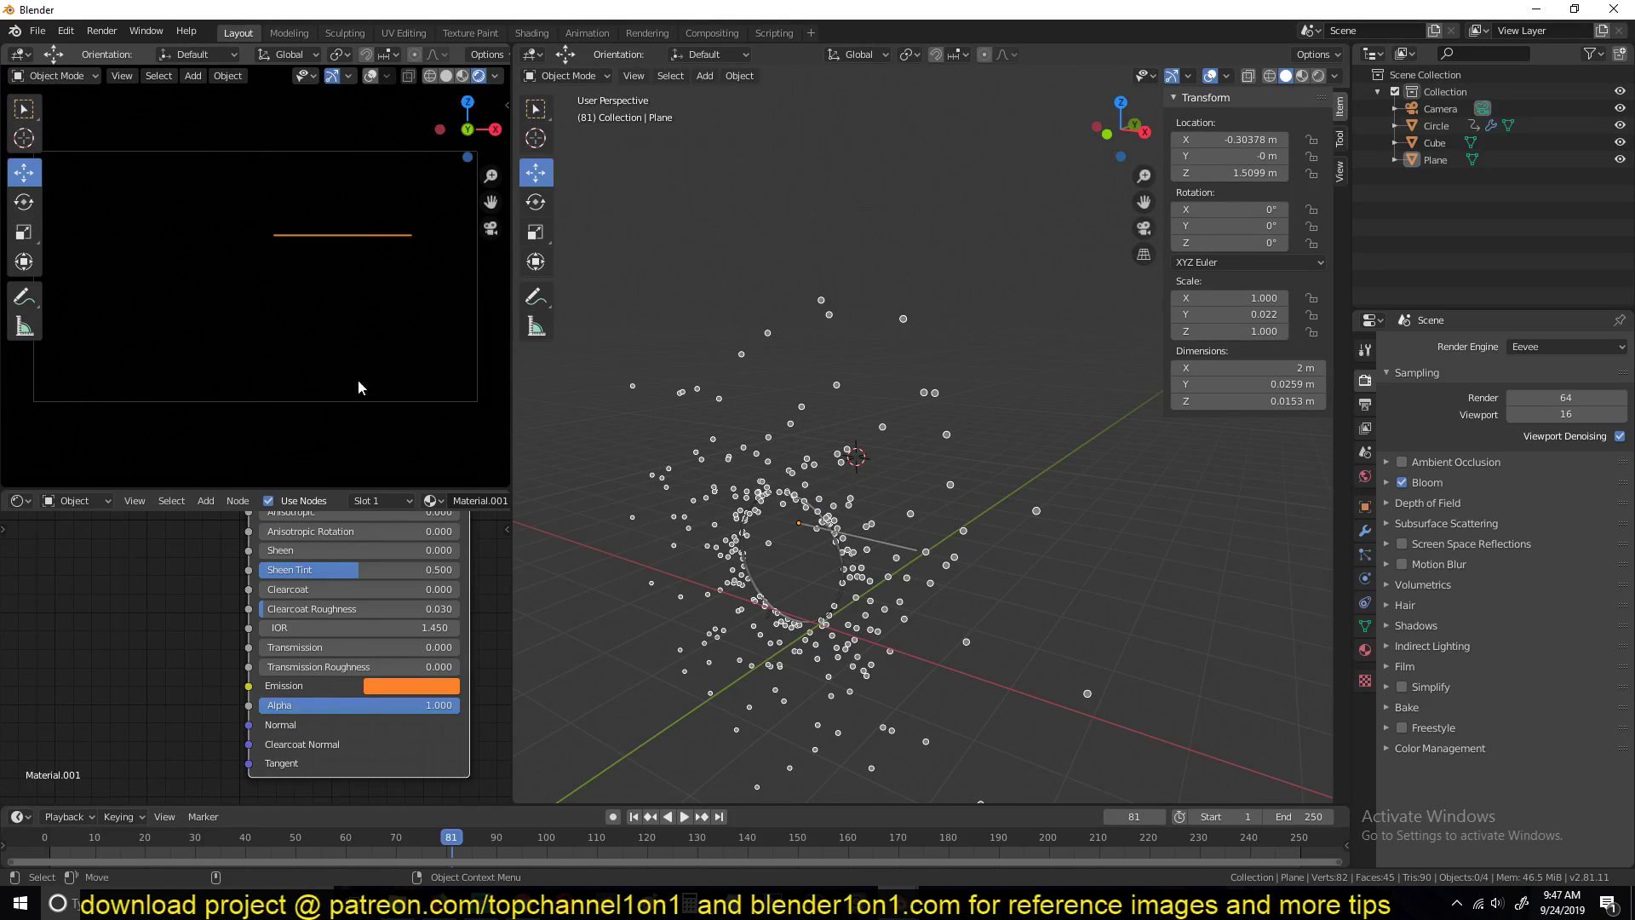
click(406, 686)
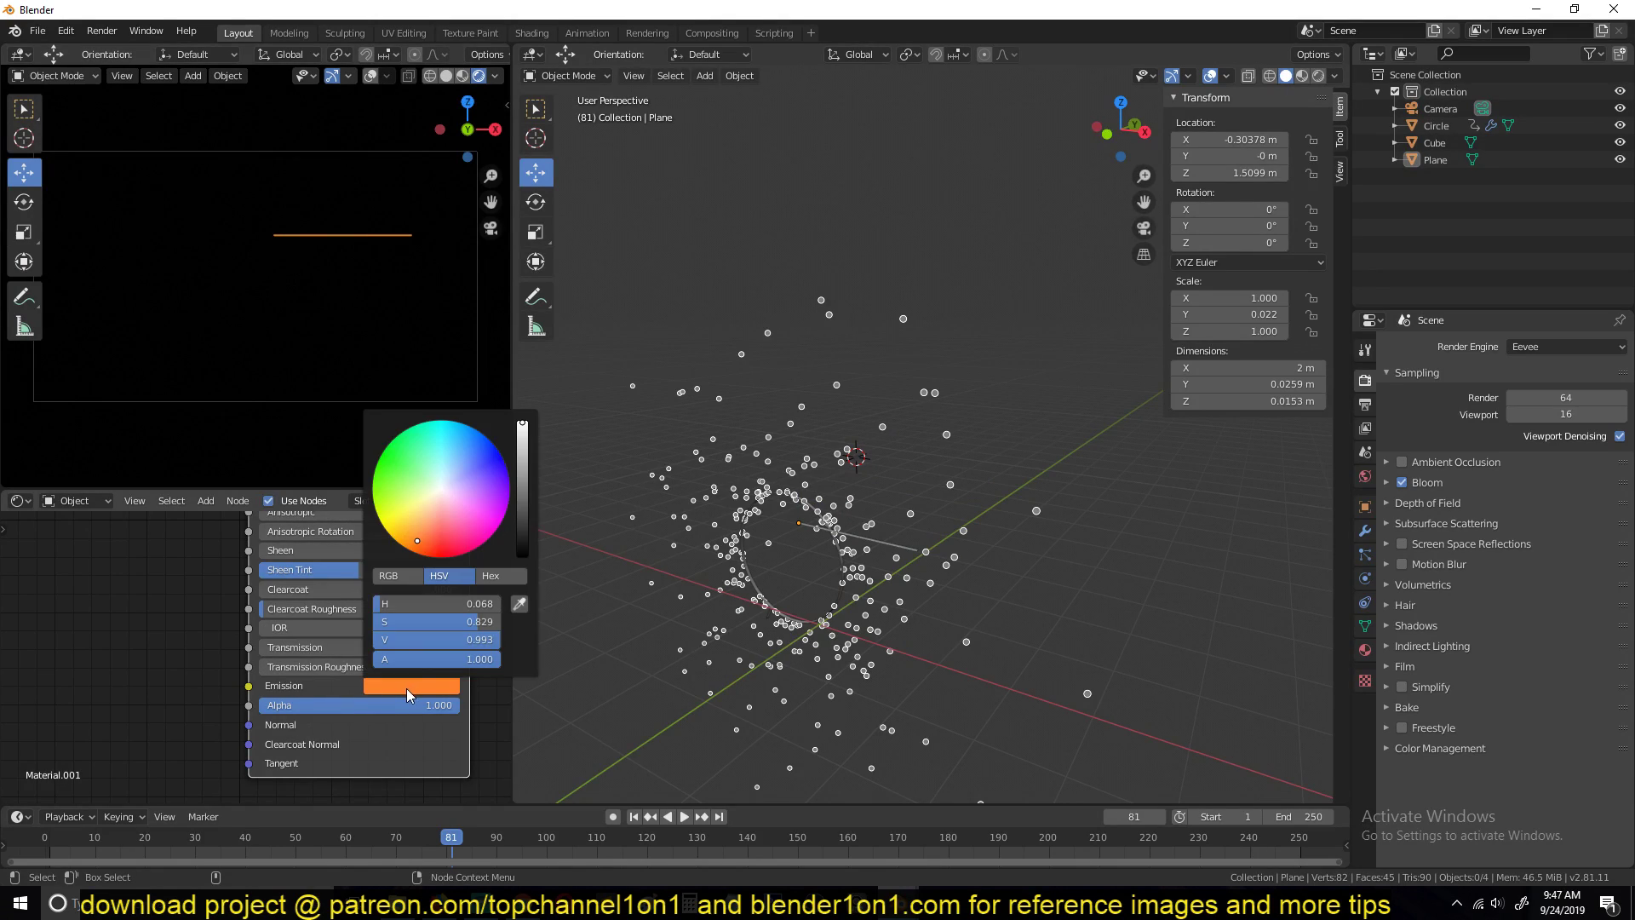
click(445, 640)
text(2)
key(Return)
click(467, 640)
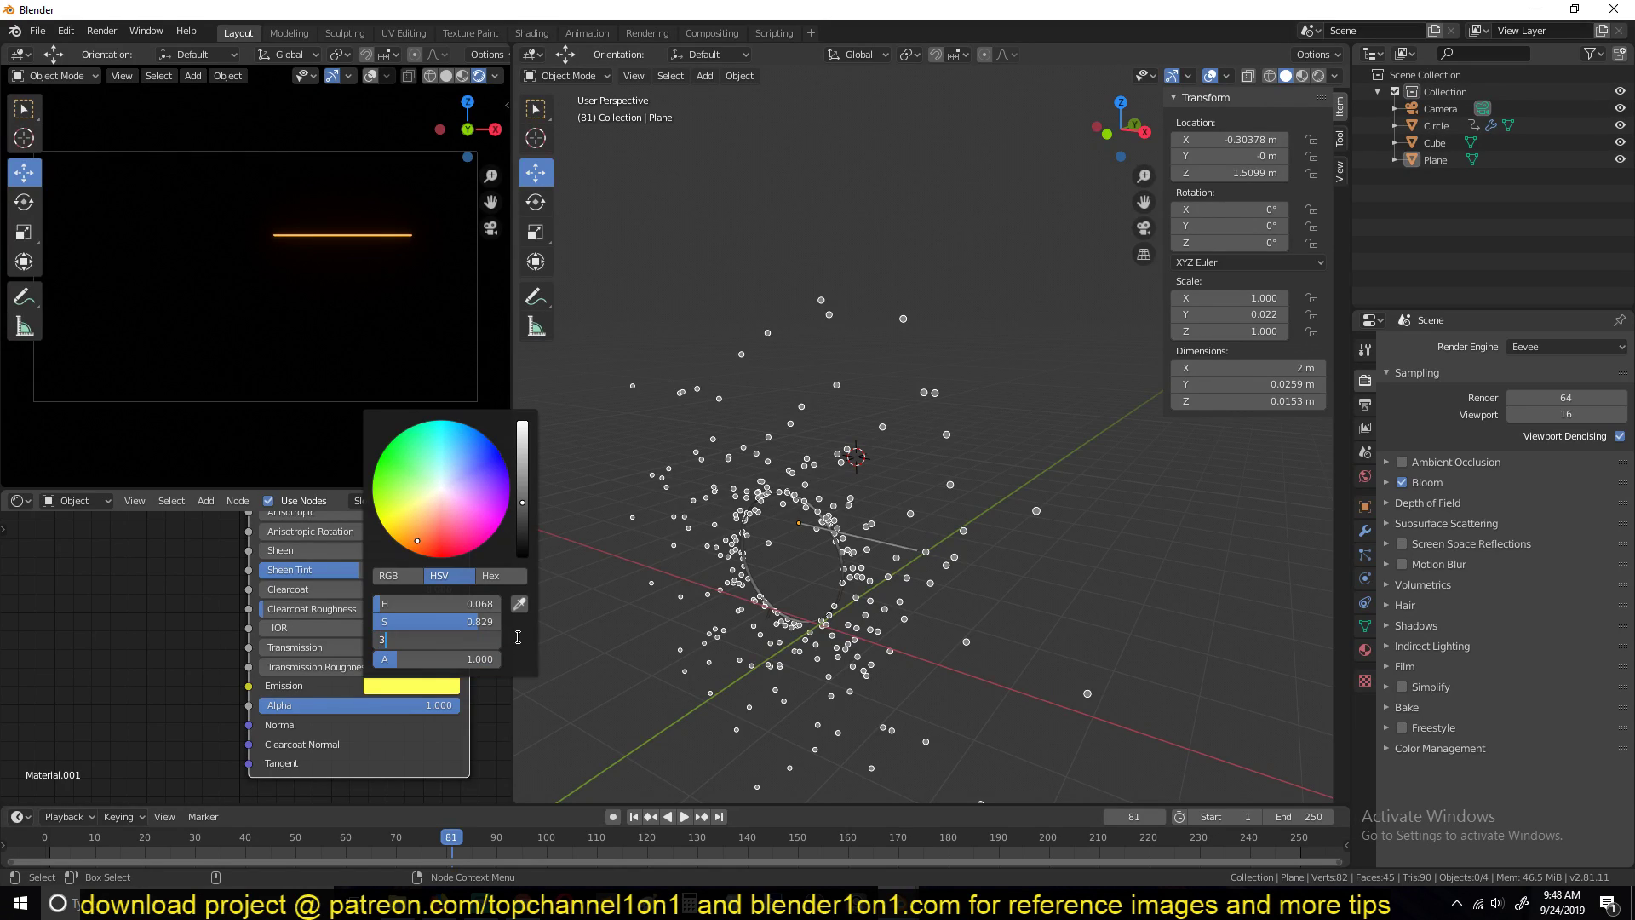
text(3)
key(Return)
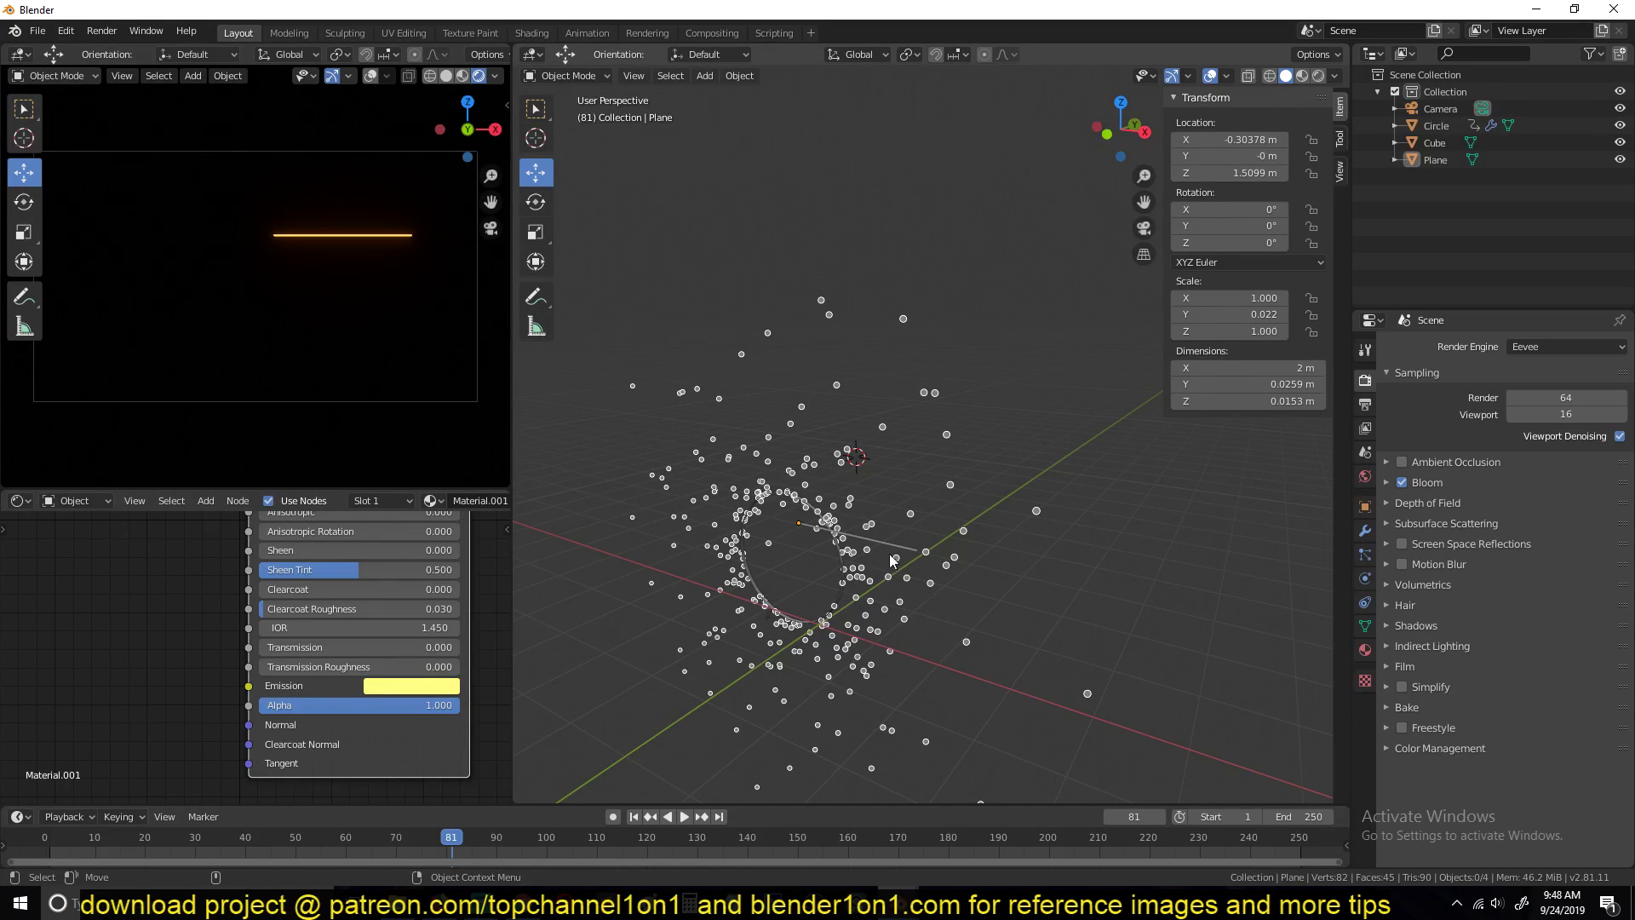
Step: Shorten the bar along X to a scale of about 0.388, making it about 0.777 m long
click(893, 560)
key(s)
key(x)
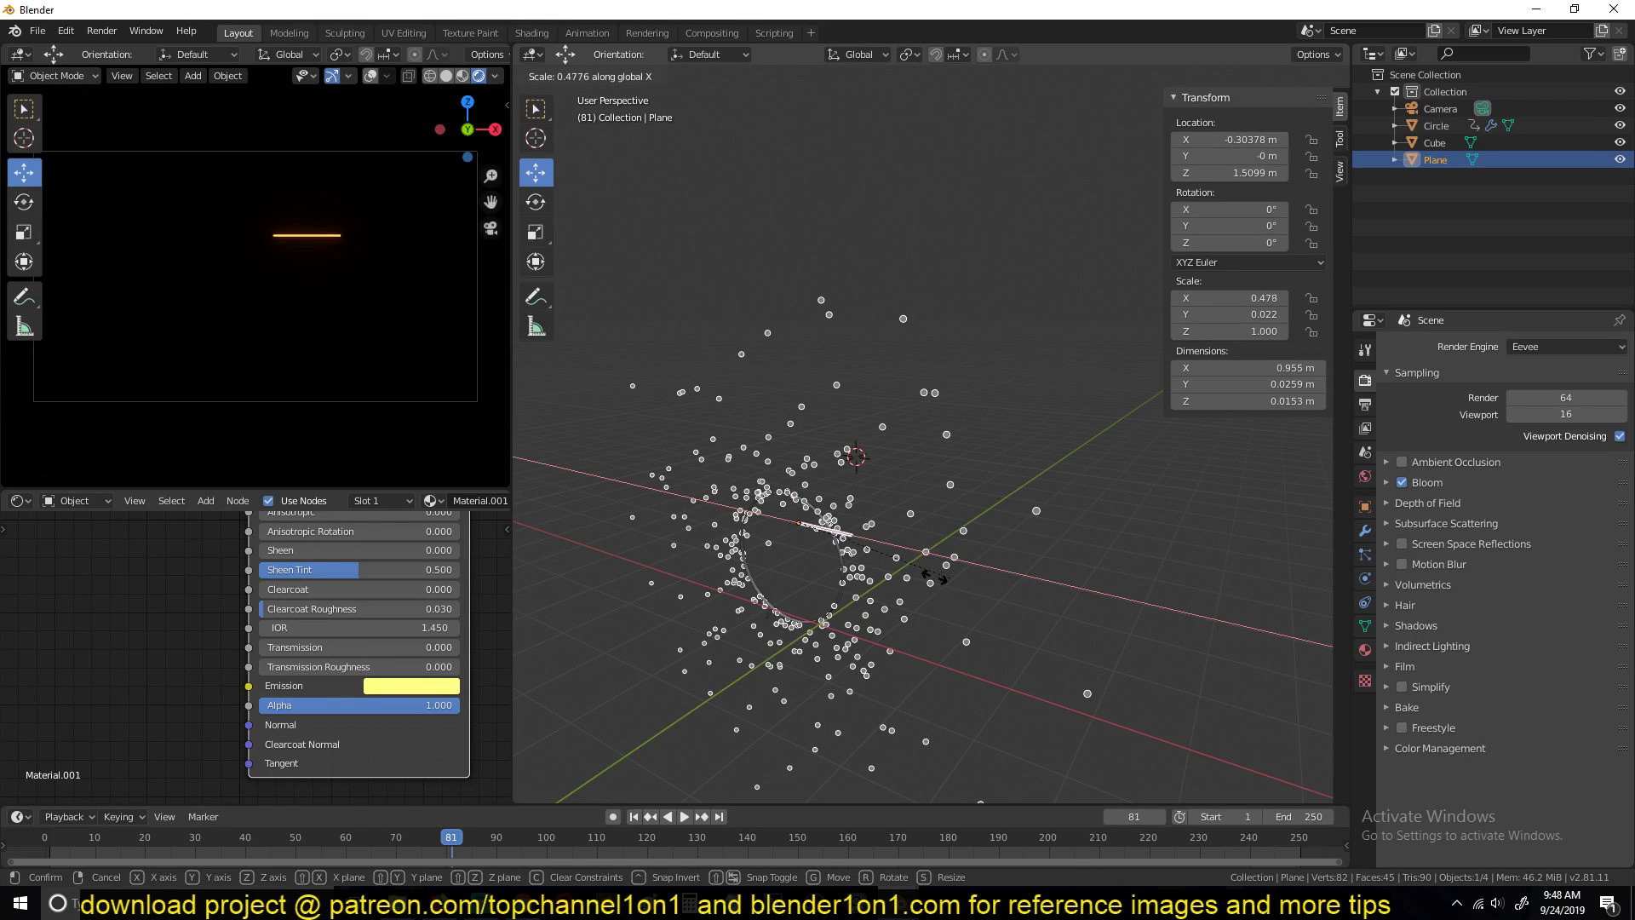
click(923, 575)
click(977, 584)
scroll(977, 584, up, 4)
shift+middle_drag(971, 571, 1025, 356)
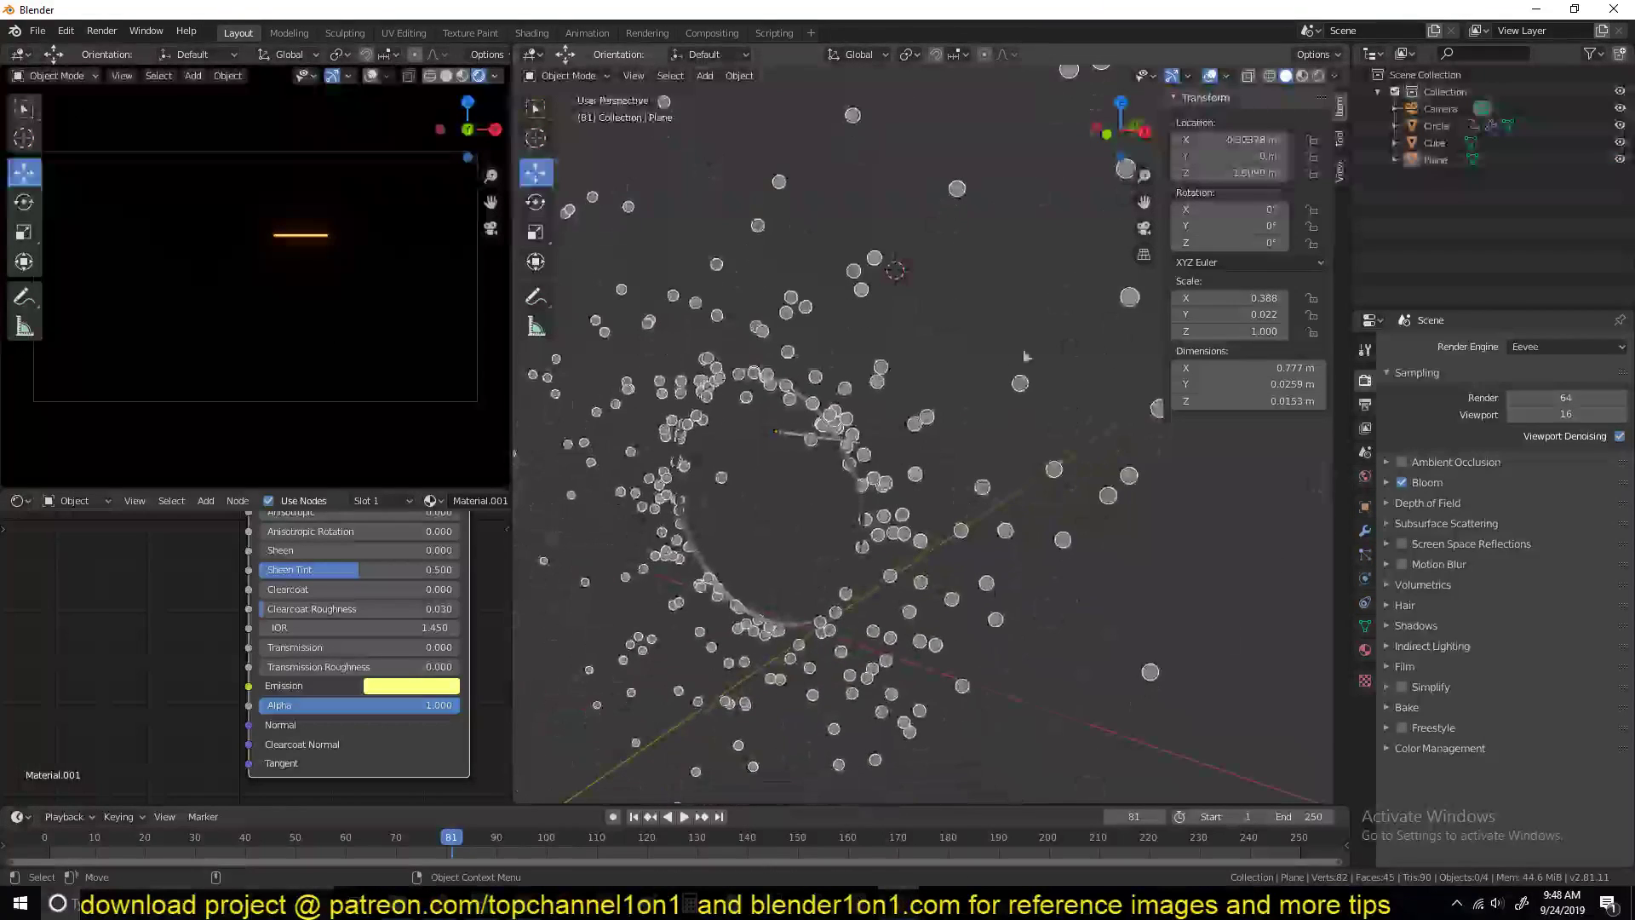
Step: Render the ring's particles as Object, with the bar (Plane) as the instance object
click(849, 511)
middle_drag(824, 524, 848, 510)
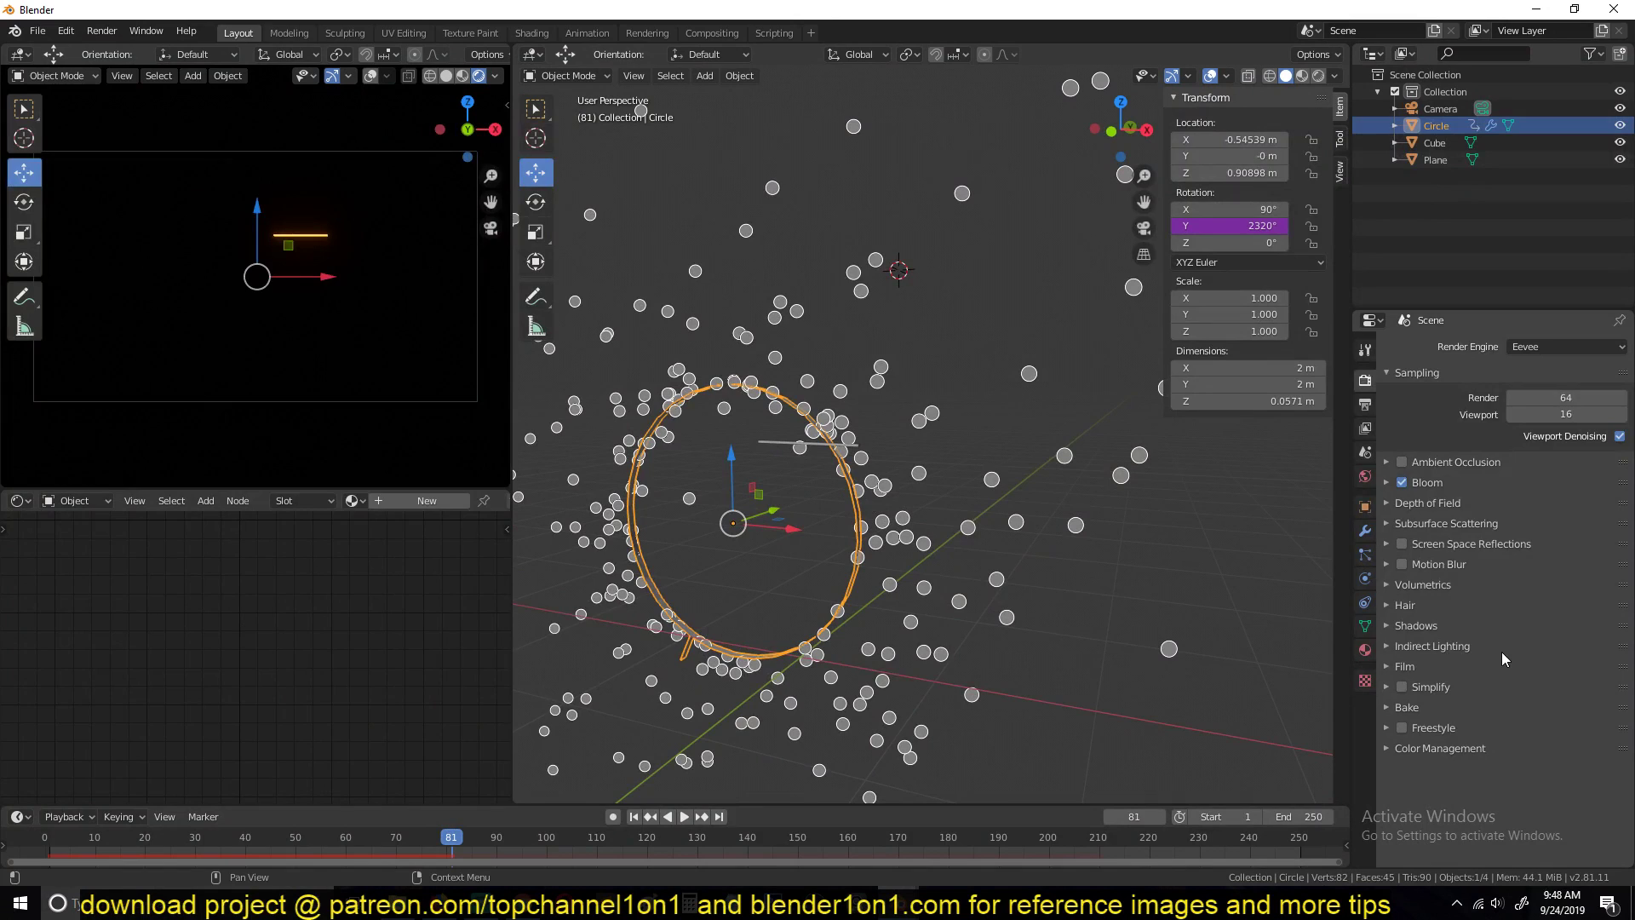
click(1366, 556)
scroll(1511, 591, down, 5)
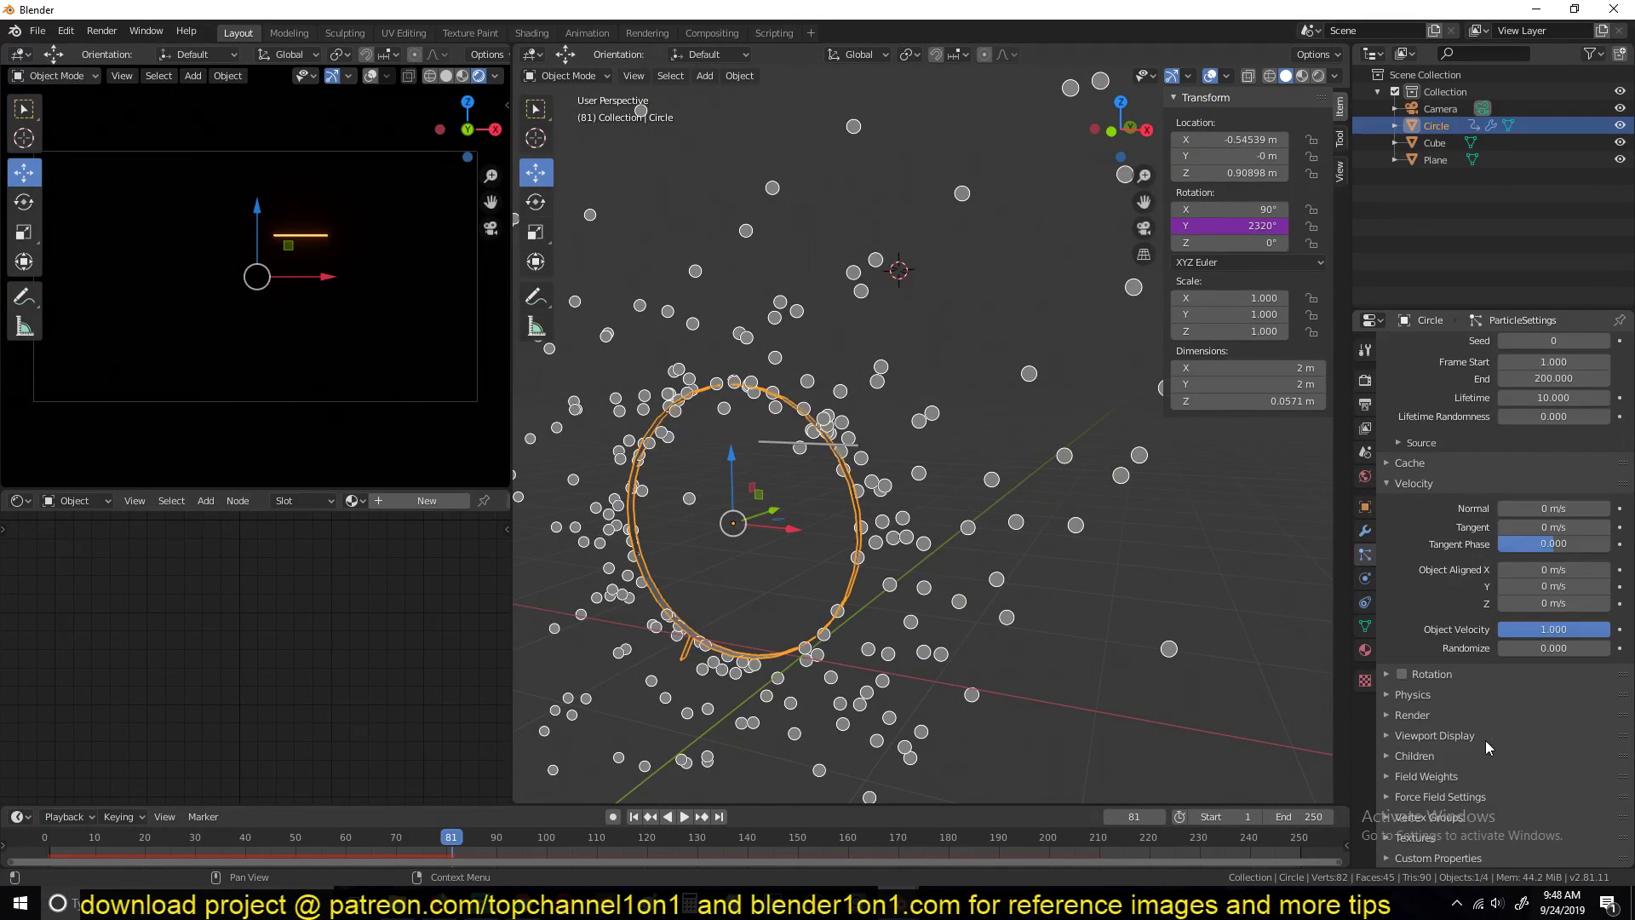
click(1410, 716)
scroll(1449, 741, down, 5)
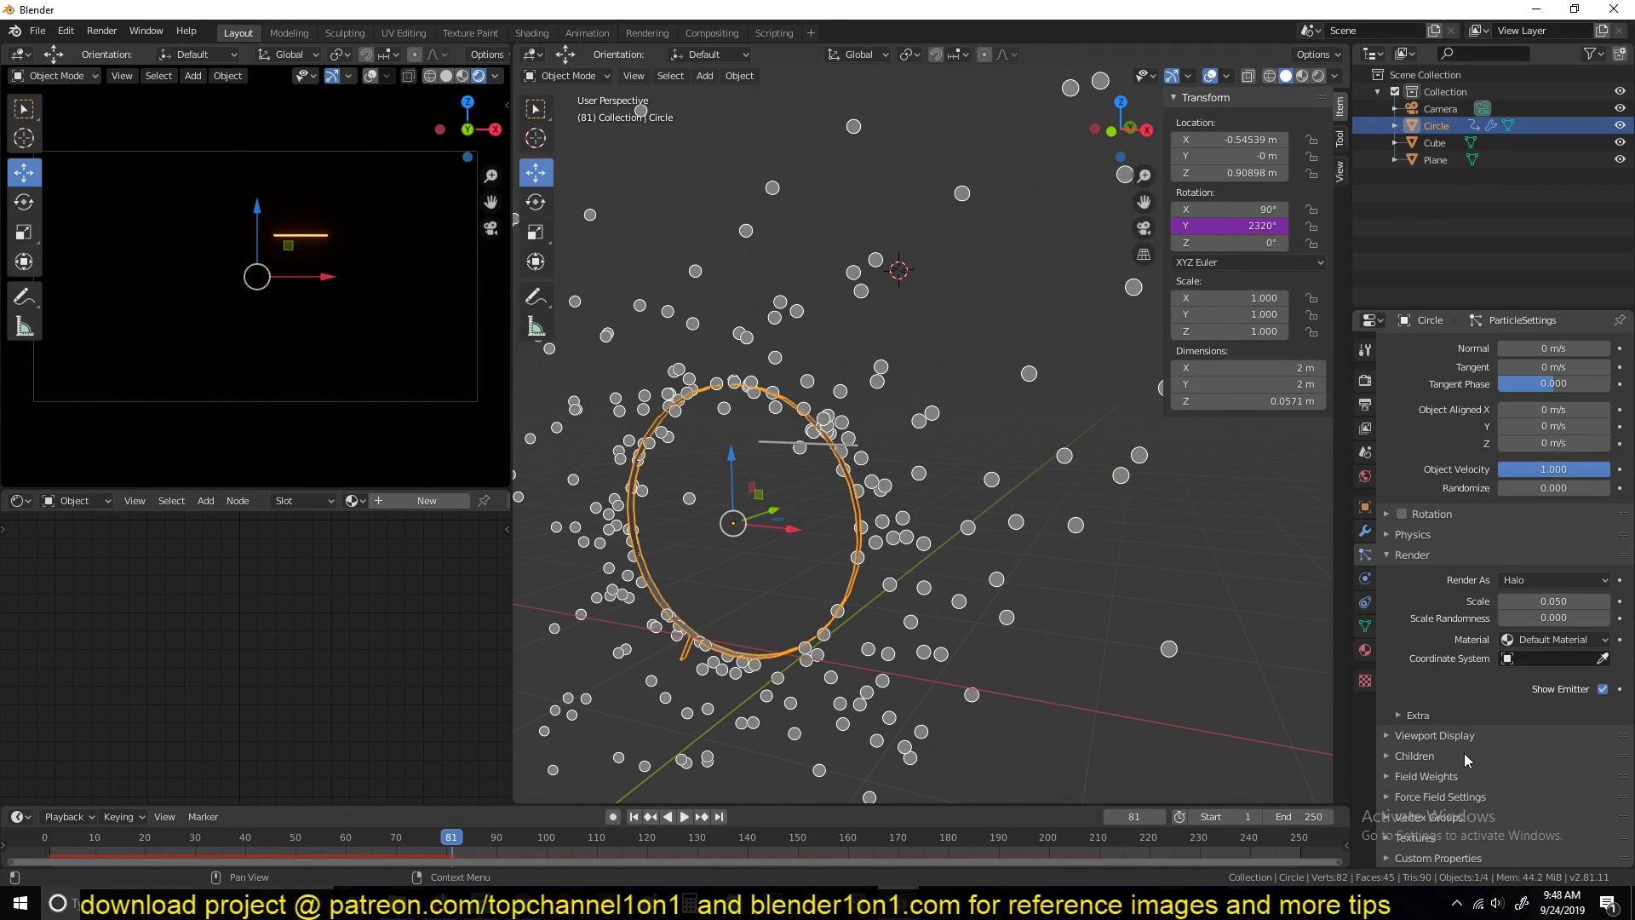
click(1535, 580)
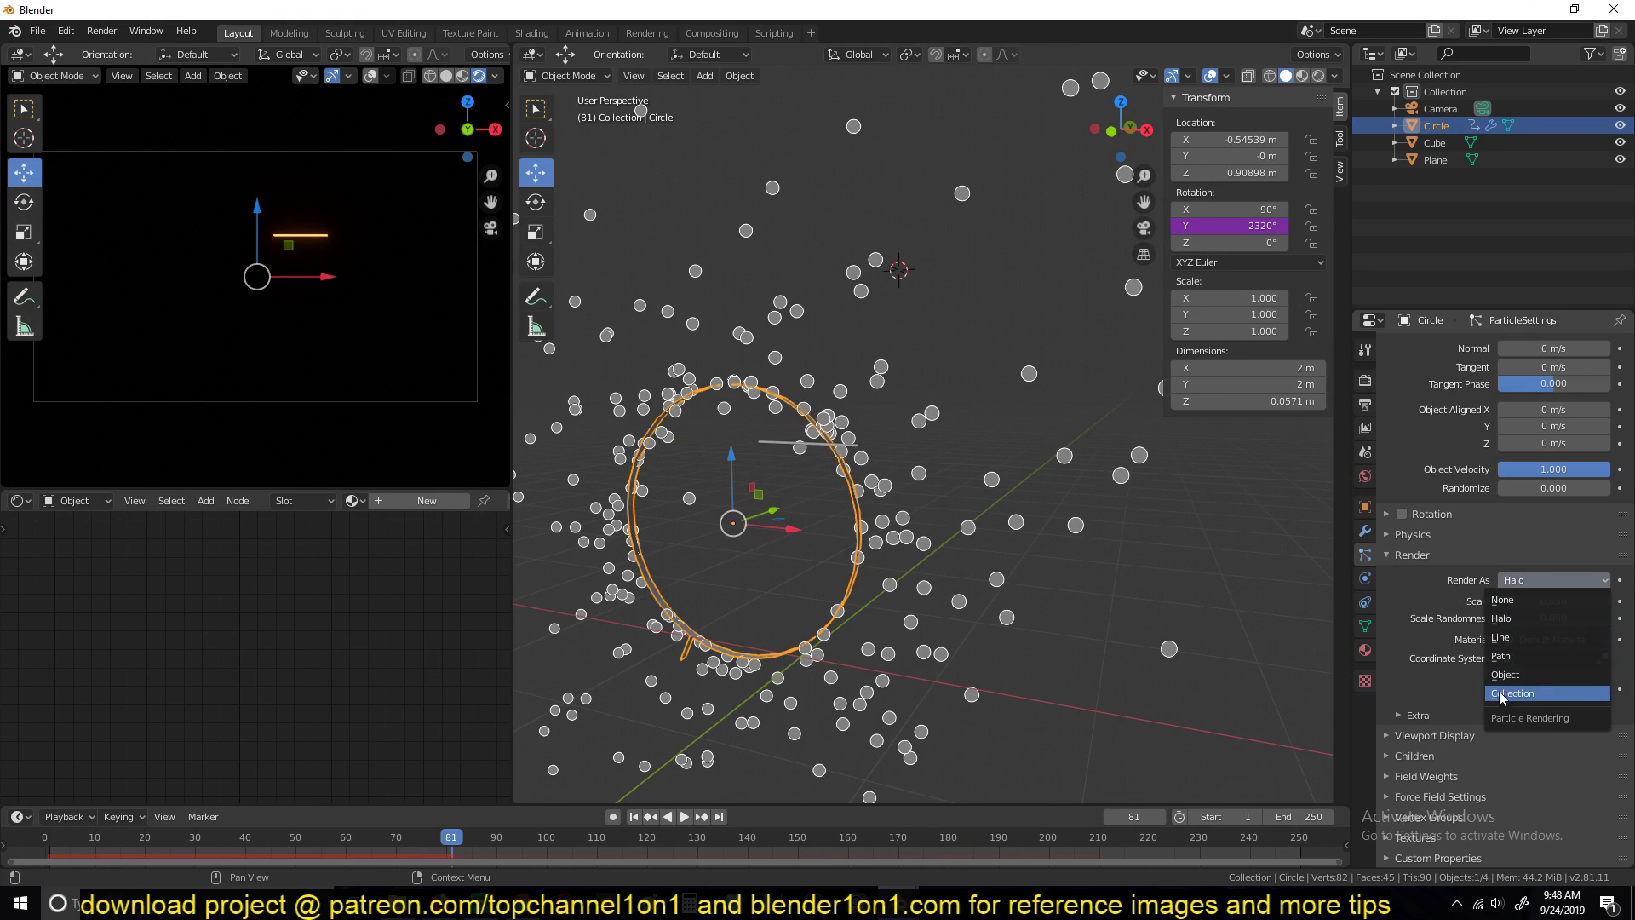
click(1526, 691)
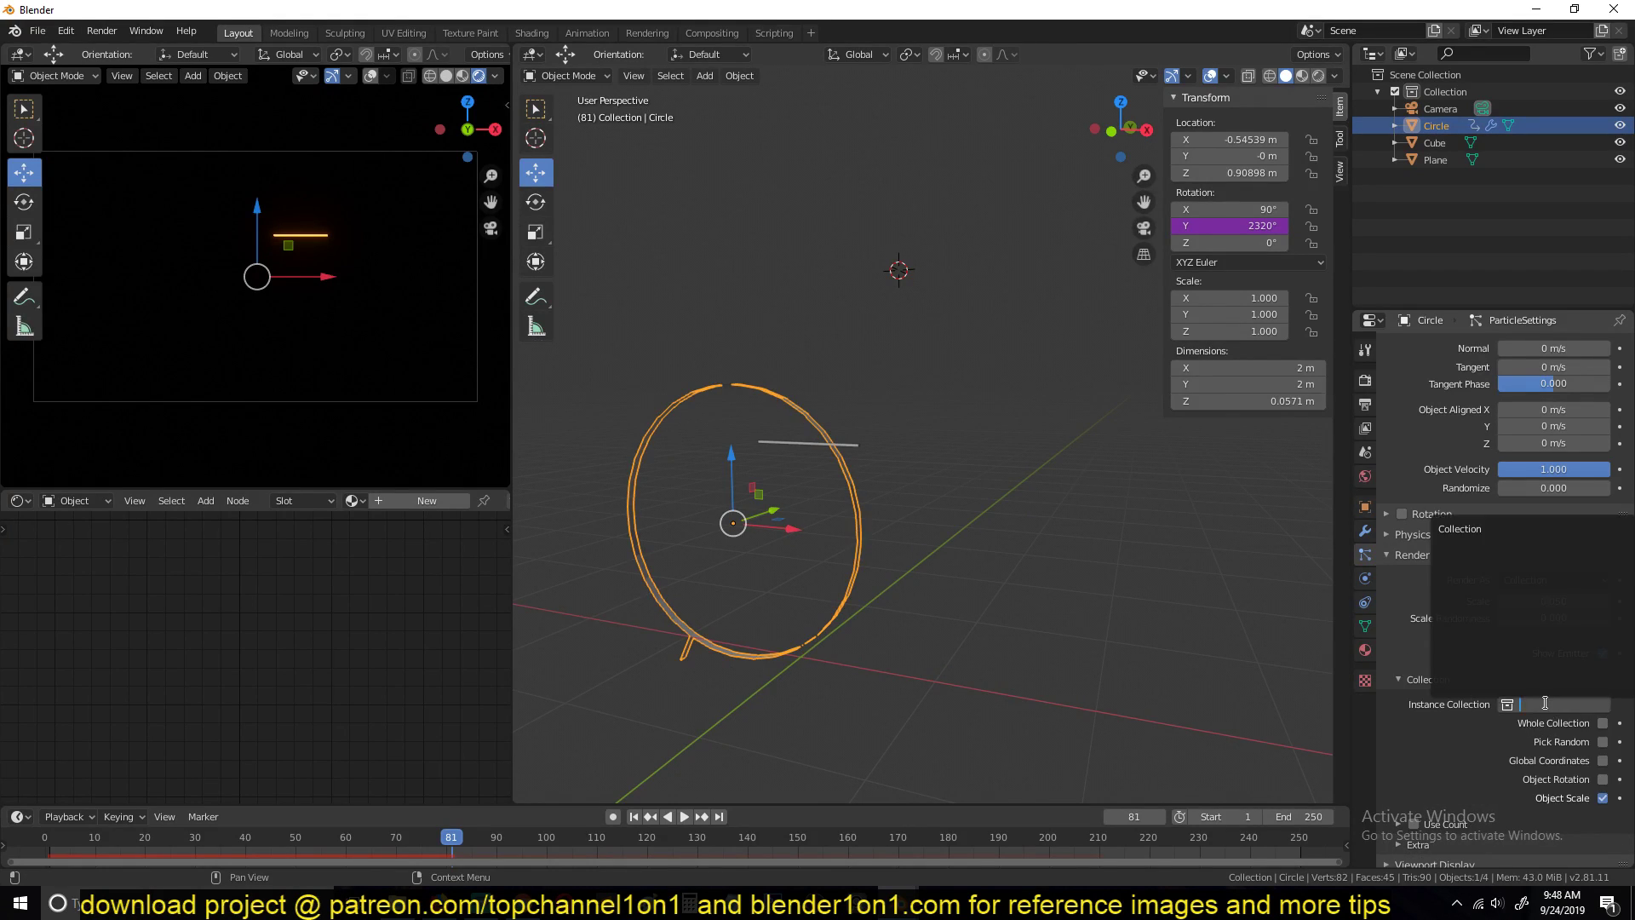
click(1577, 584)
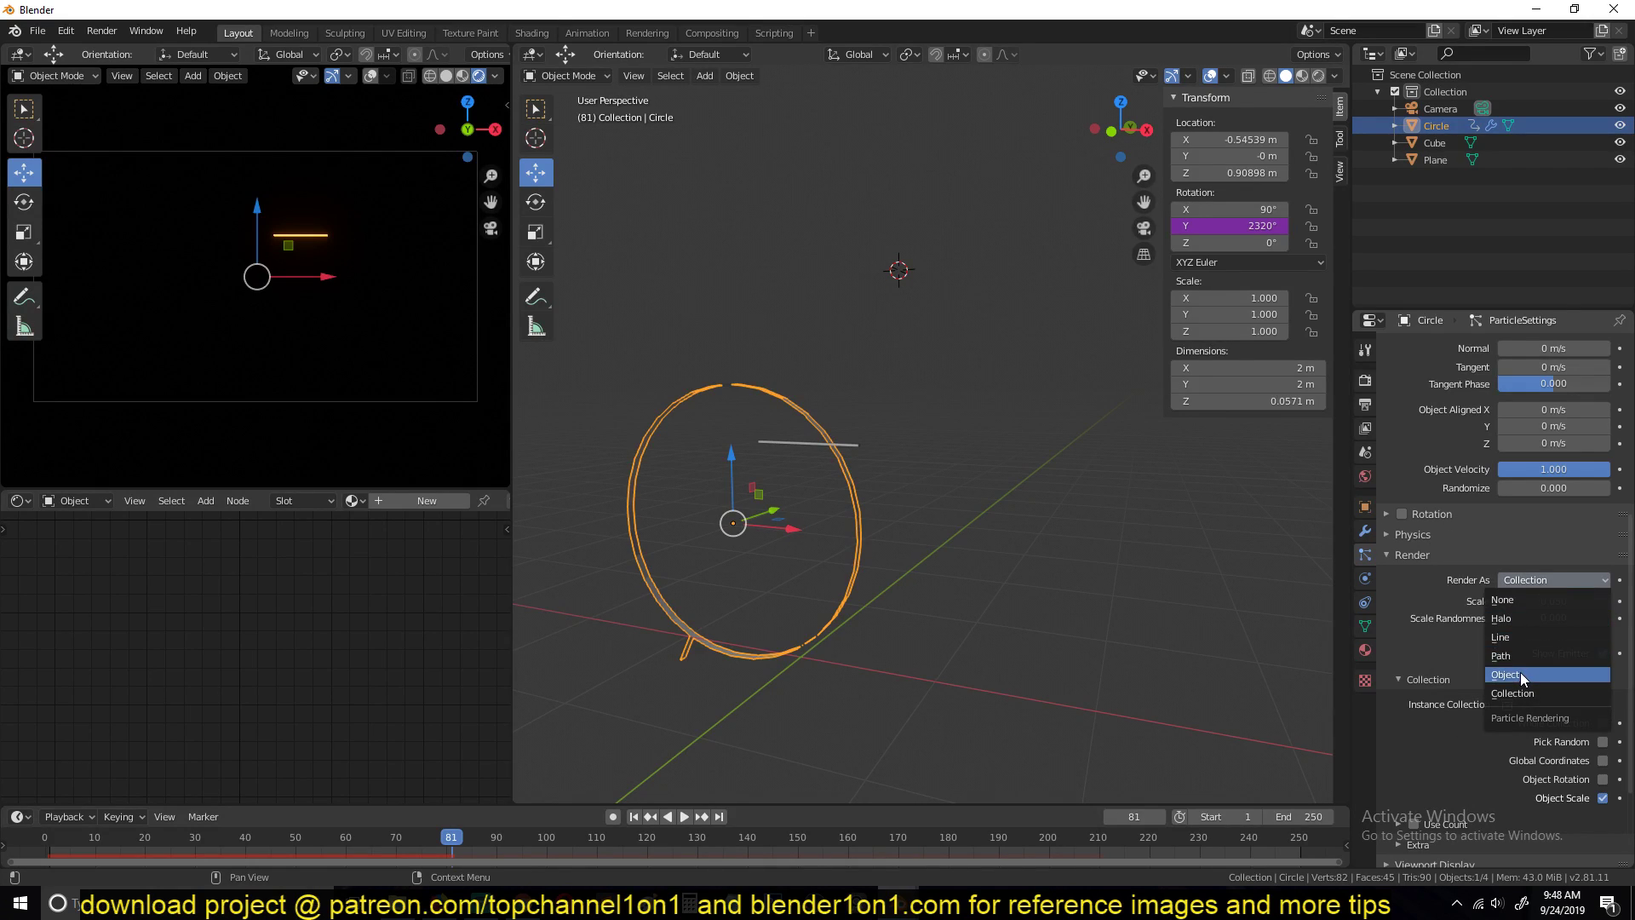
click(1520, 672)
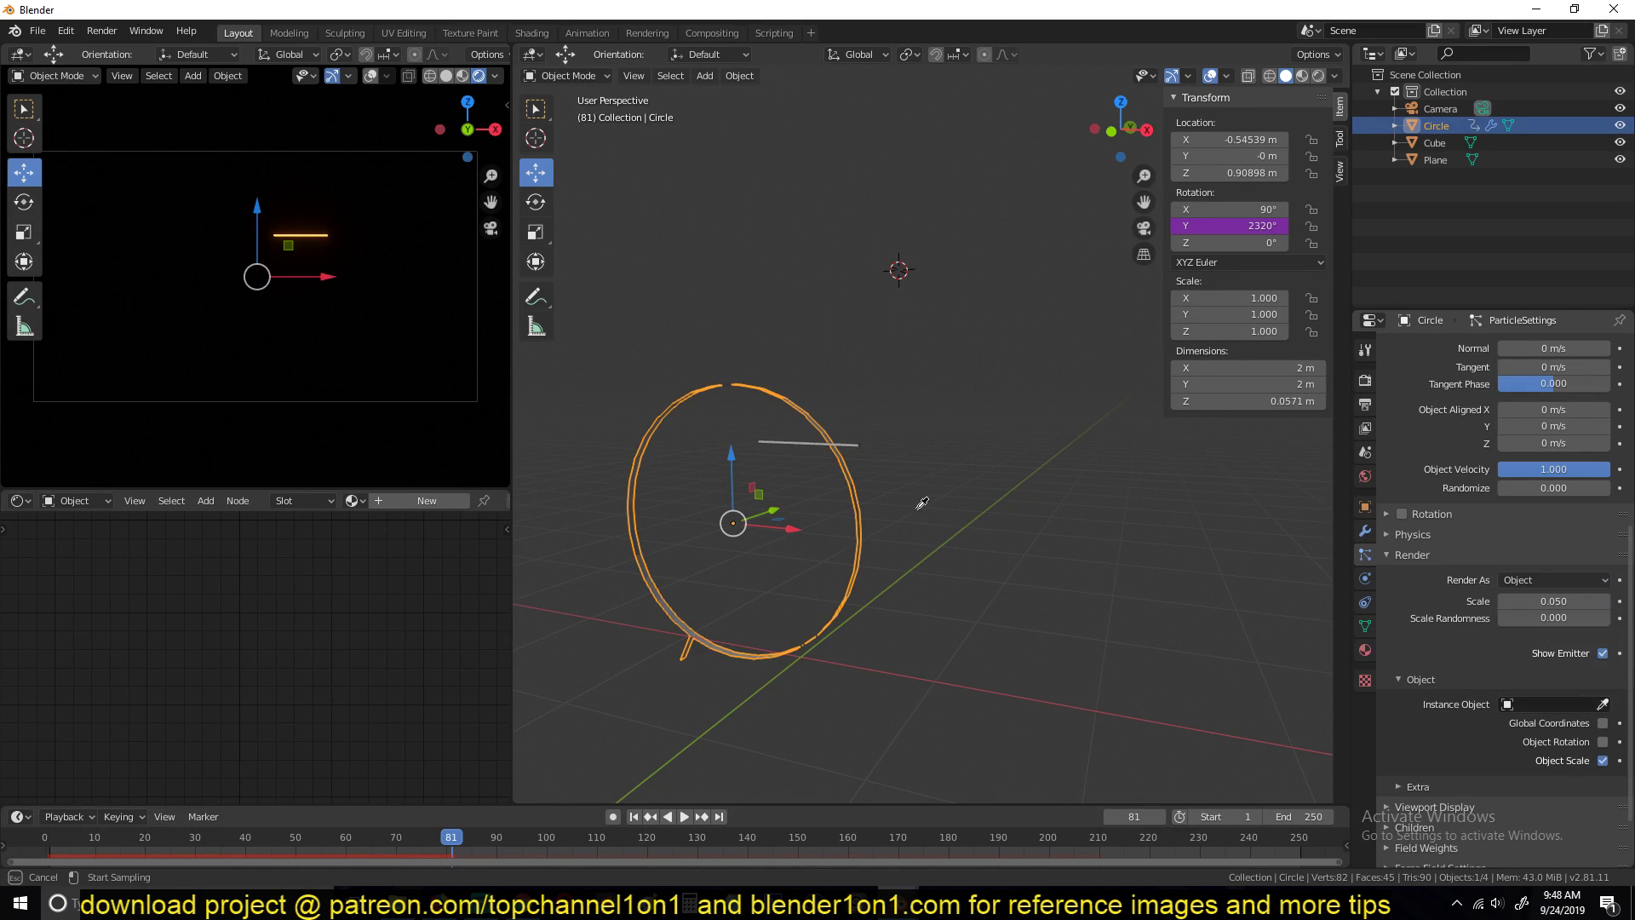
click(798, 440)
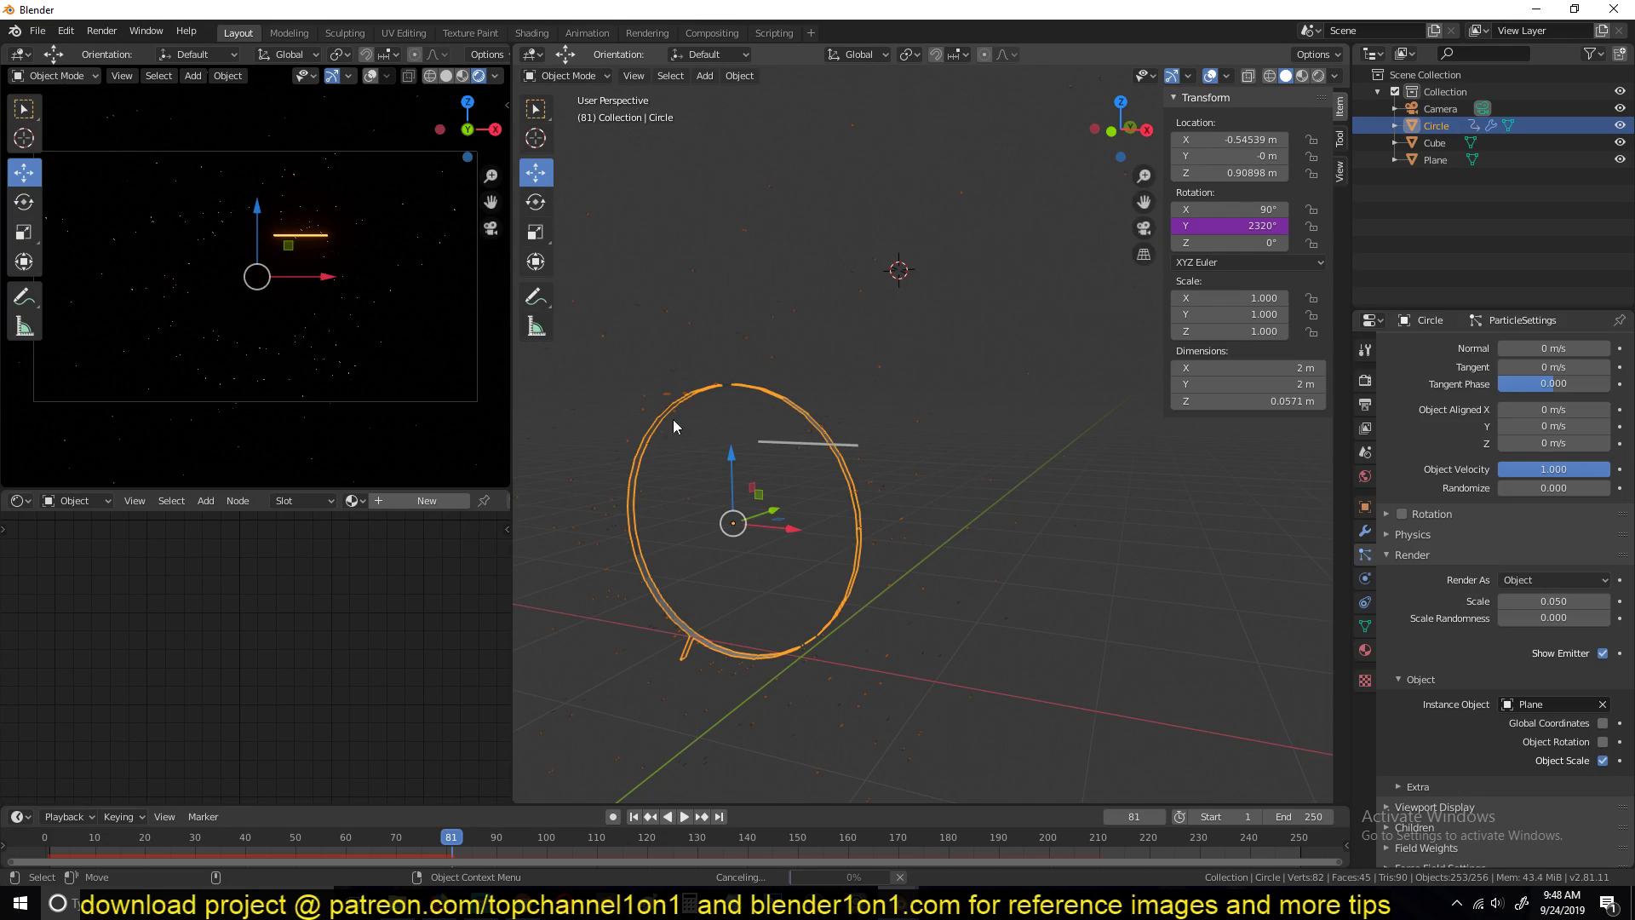
Step: Set the render scale of the ring's particles to 0.700 and inspect the enlarged sparks around the ring
scroll(787, 458, up, 3)
middle_drag(788, 459, 930, 416)
scroll(809, 556, up, 3)
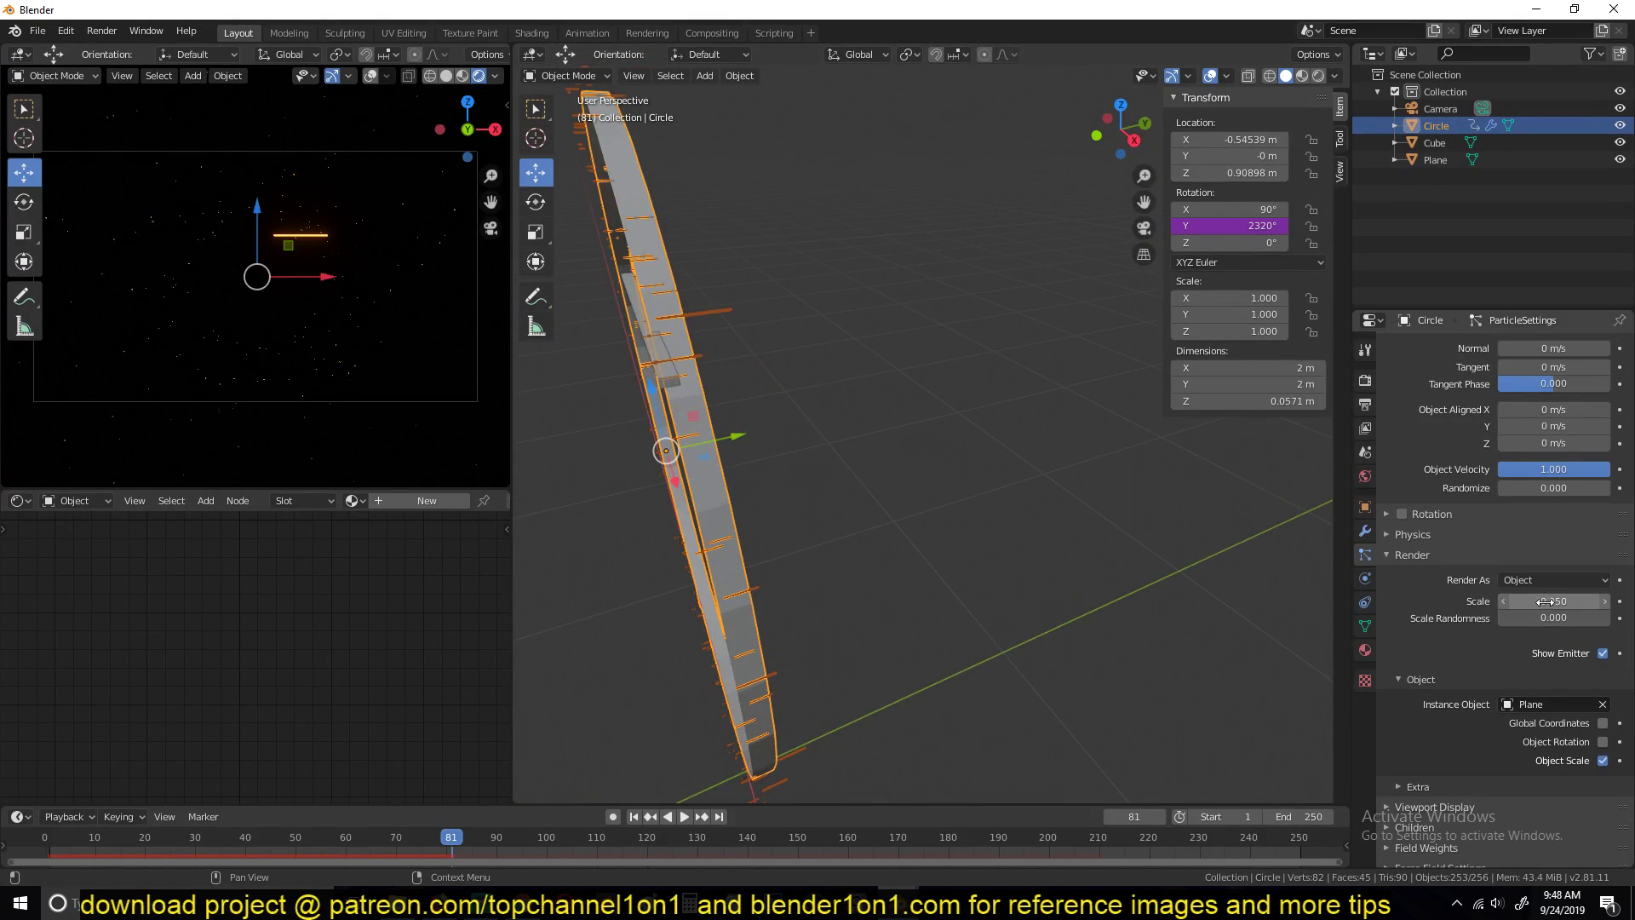
drag(1546, 602, 1600, 601)
scroll(349, 388, down, 1)
scroll(572, 442, down, 2)
scroll(739, 434, down, 5)
click(839, 458)
middle_drag(839, 458, 897, 463)
mouse_move(545, 628)
middle_down()
mouse_move(769, 432)
mouse_move(648, 405)
middle_up()
scroll(733, 507, up, 3)
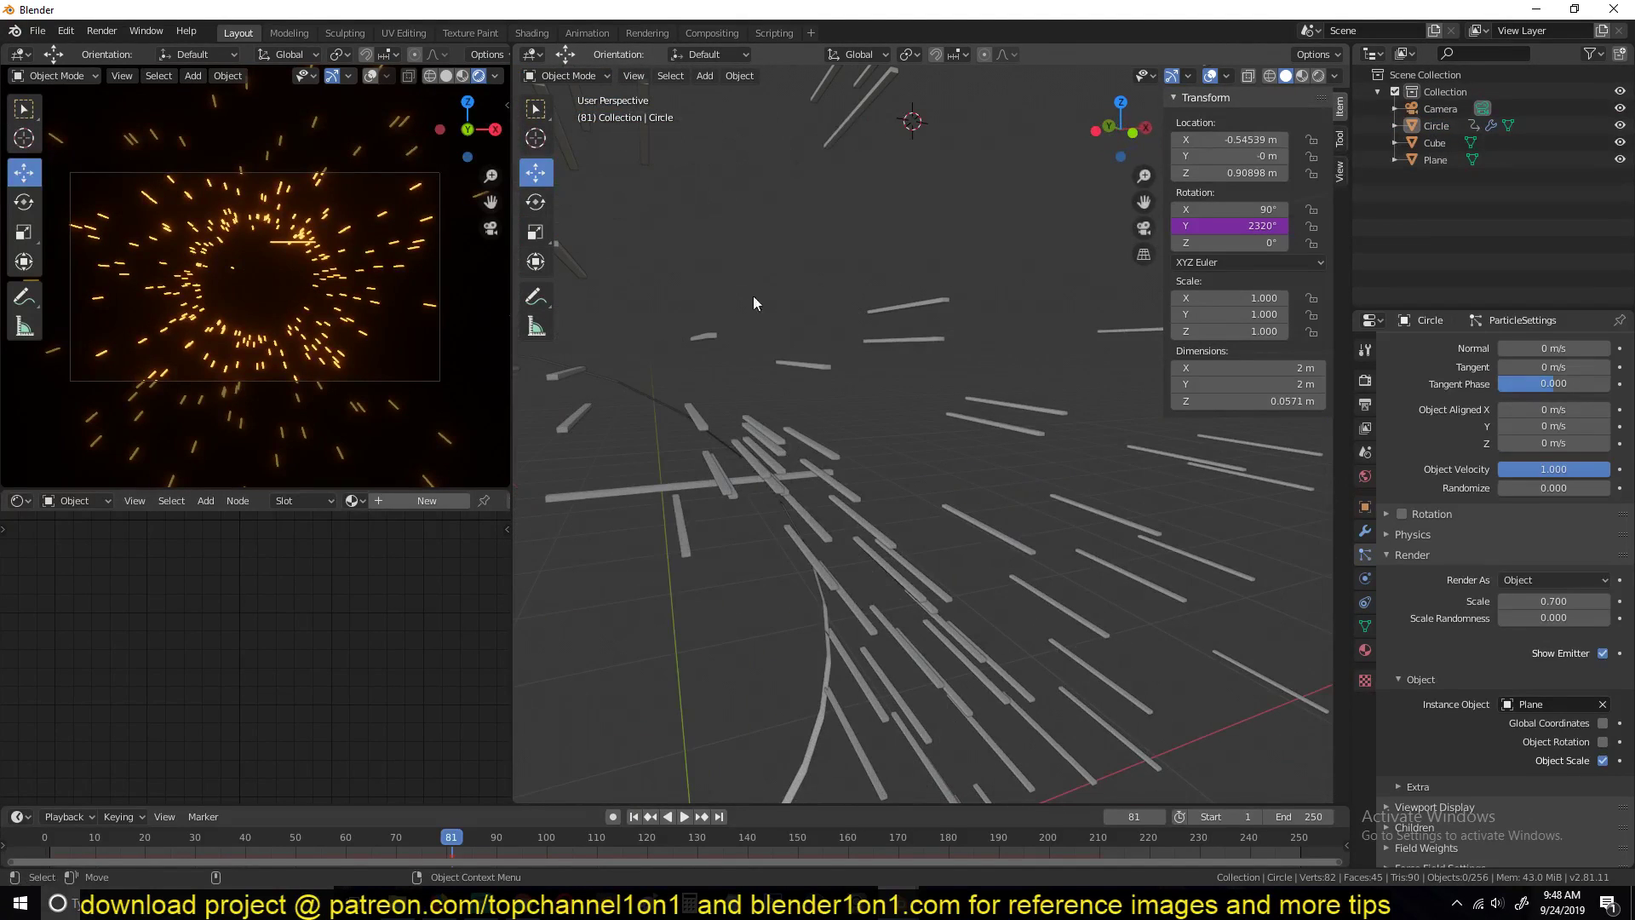
mouse_move(908, 346)
middle_down()
mouse_move(828, 446)
mouse_move(835, 472)
middle_up()
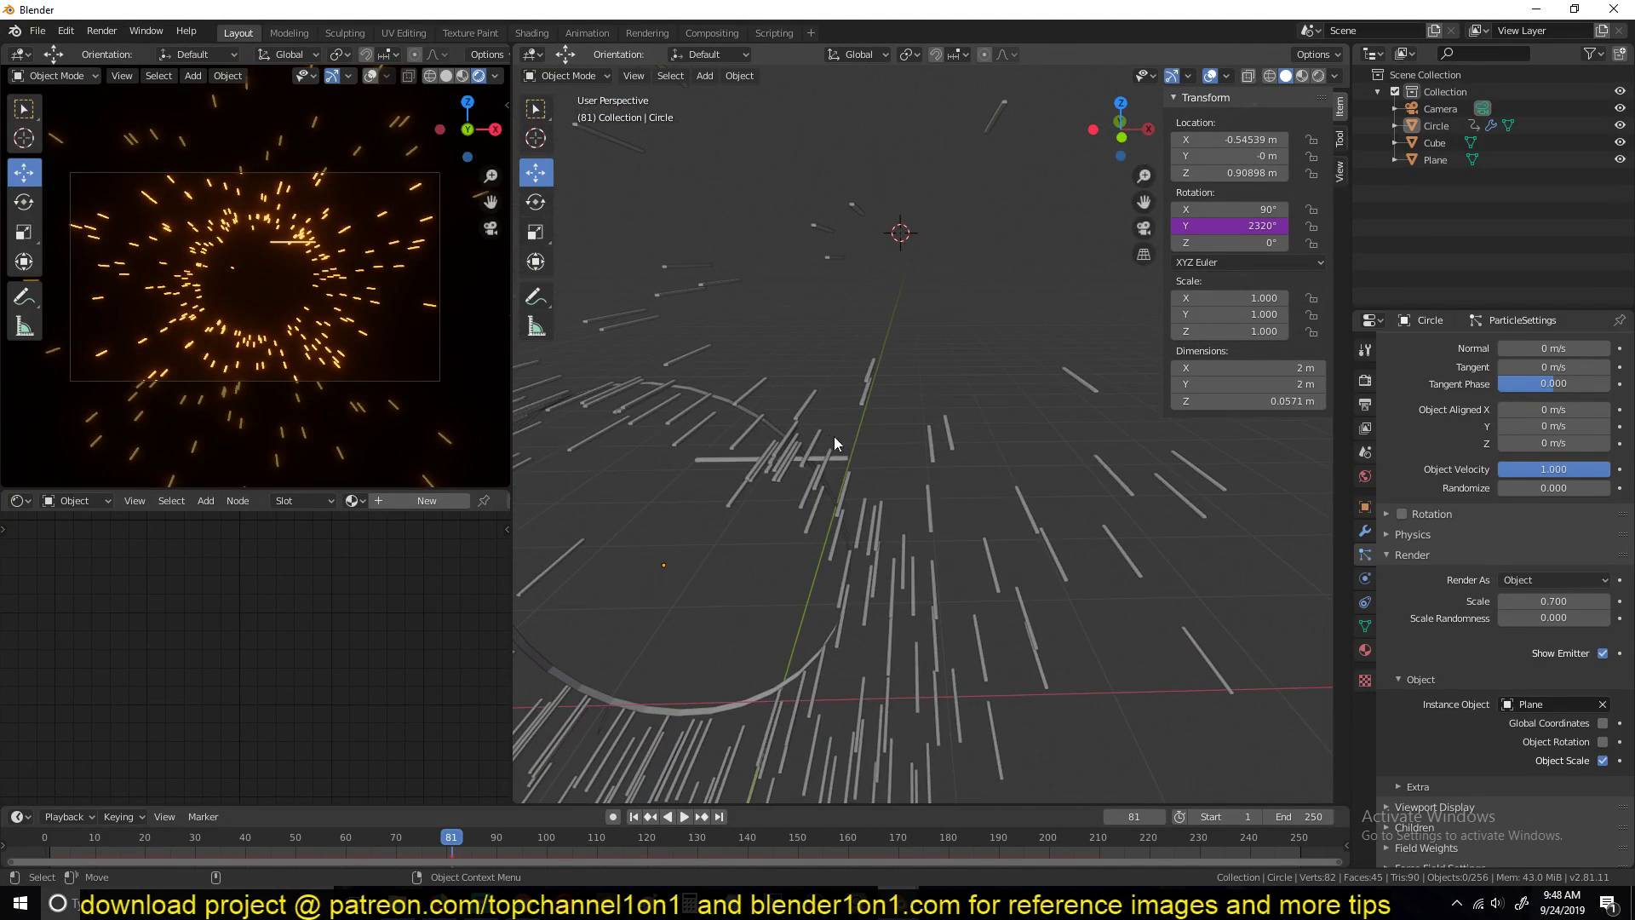
Step: Enable Object Rotation for the particle instances and rotate the bar to about X 51.2°, Y -68°, Z 2.82°
click(1605, 742)
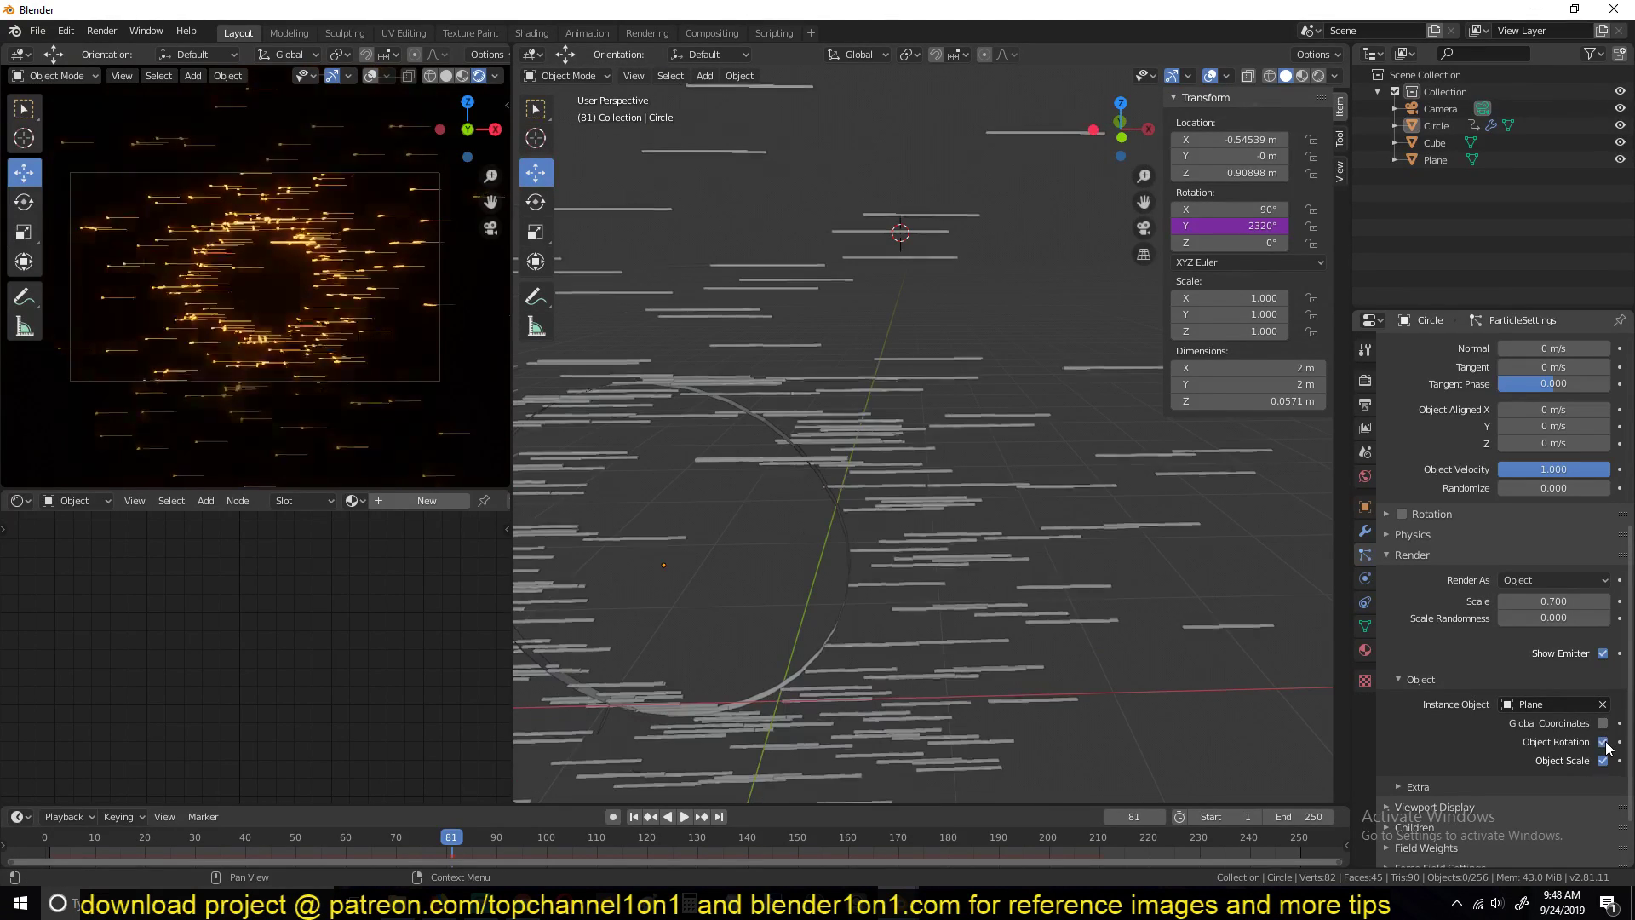
mouse_move(923, 583)
middle_down()
mouse_move(796, 498)
mouse_move(848, 282)
middle_up()
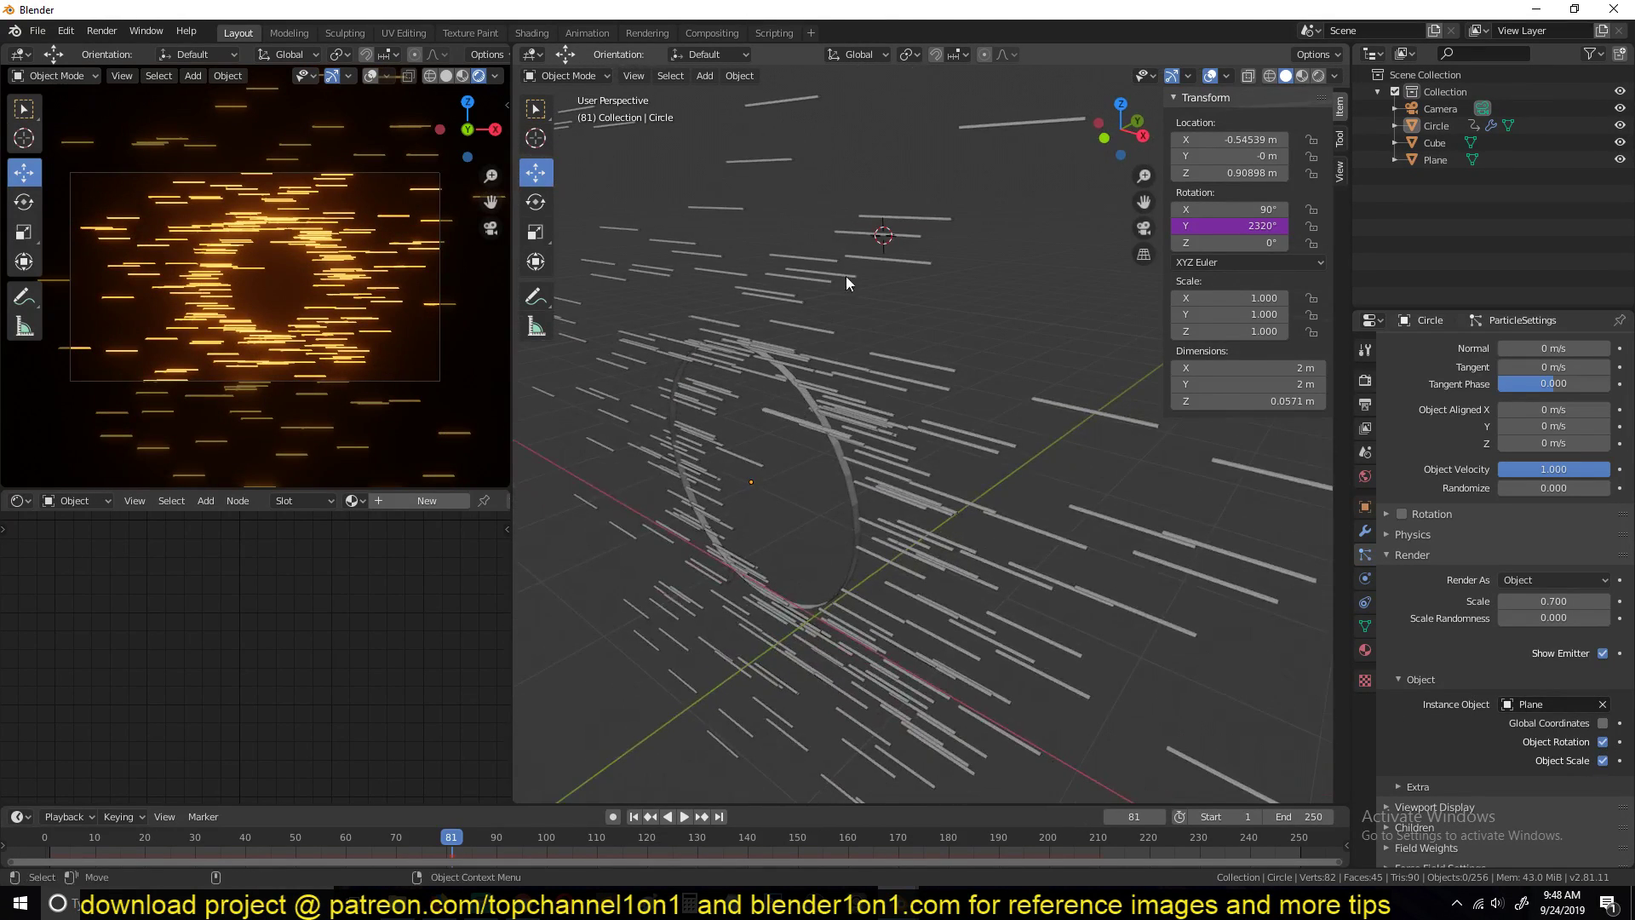
click(782, 419)
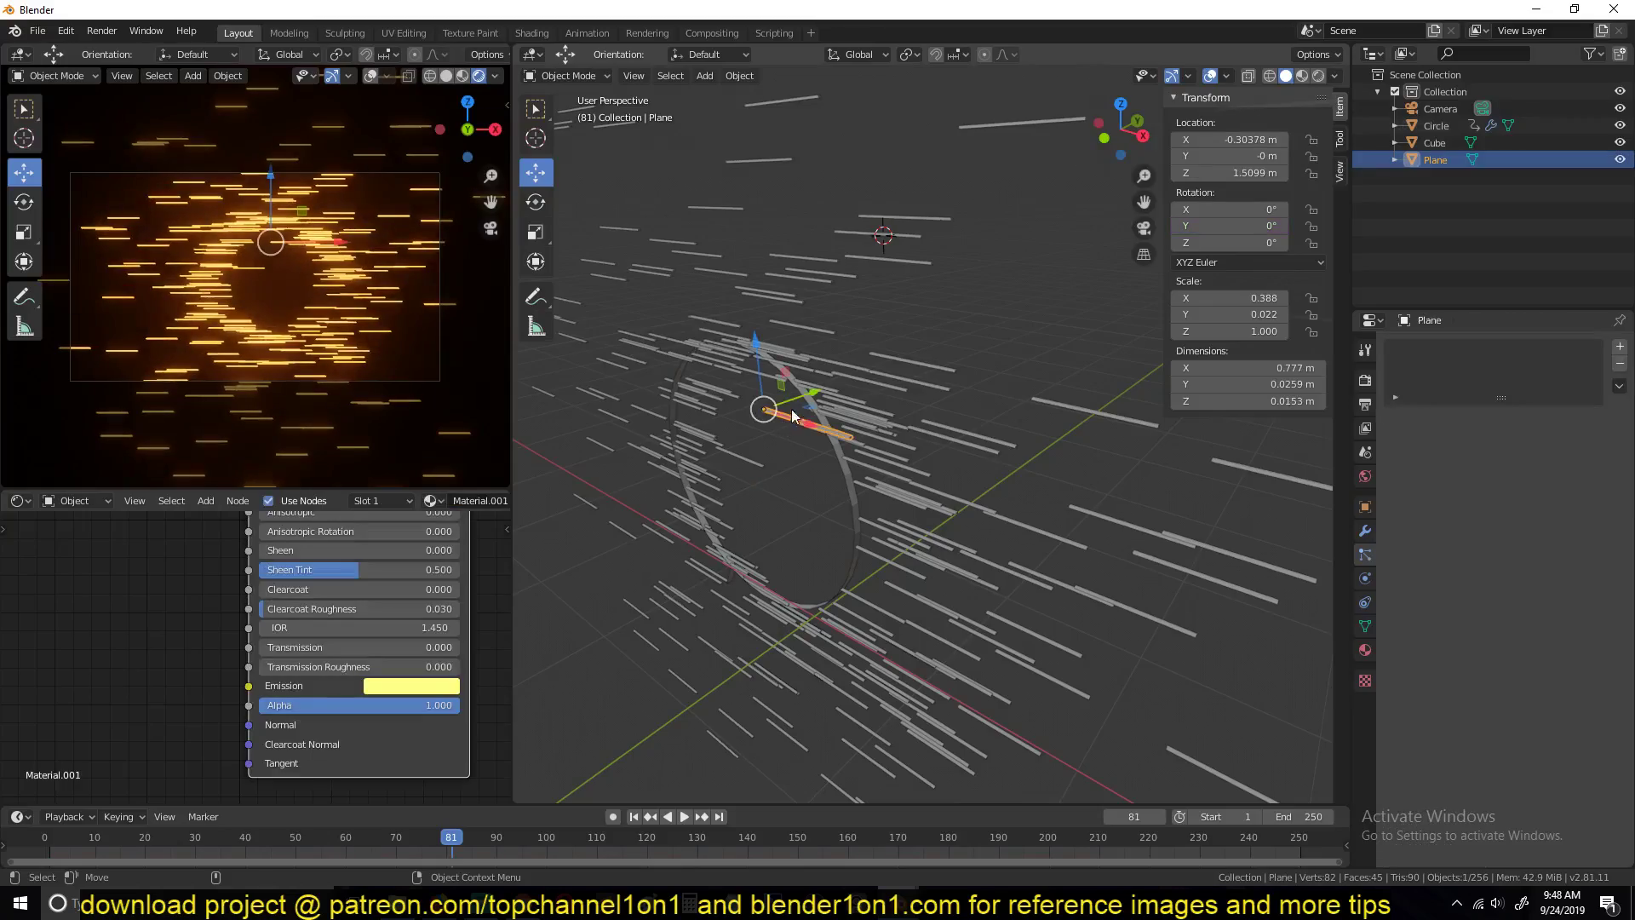
key(r)
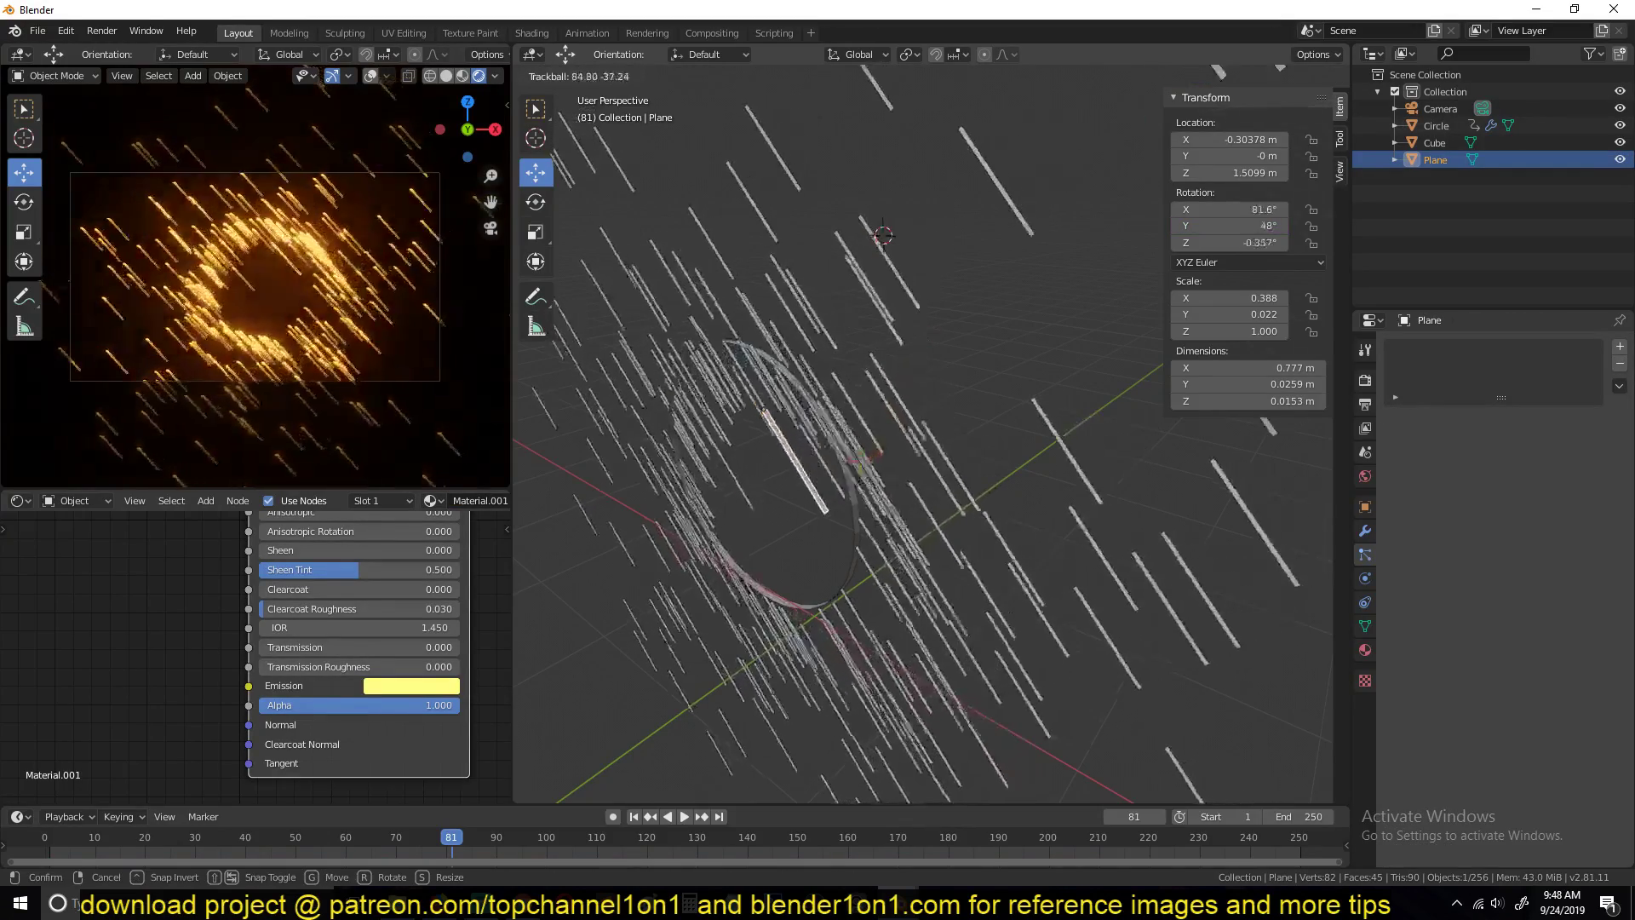
right_click(788, 437)
key(r)
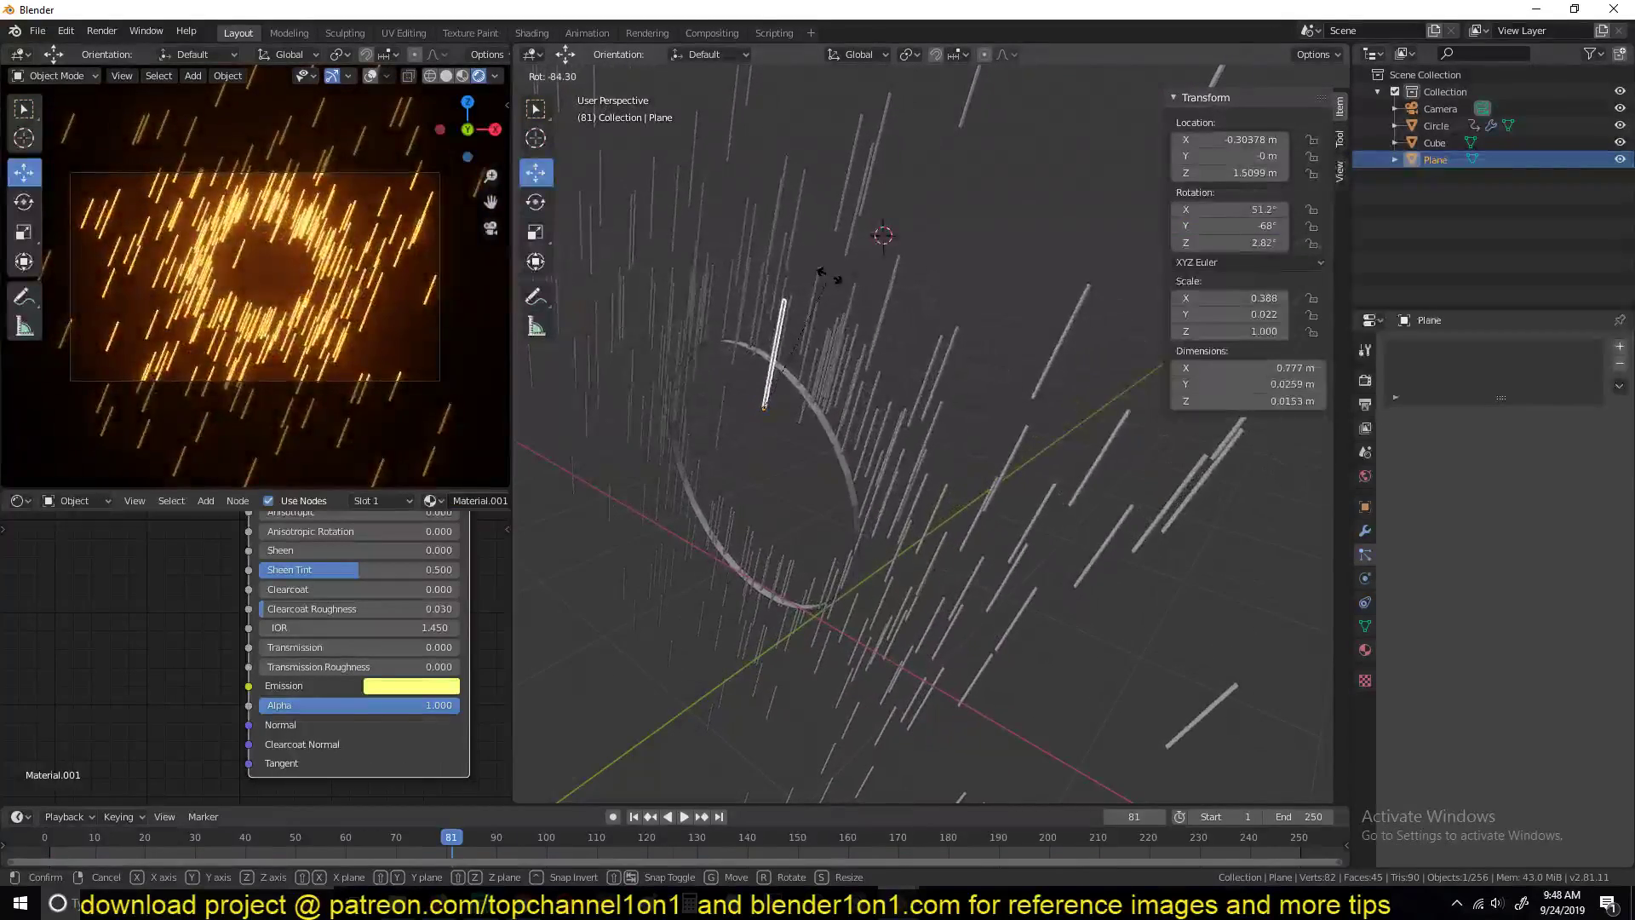
click(829, 279)
middle_drag(630, 539, 702, 500)
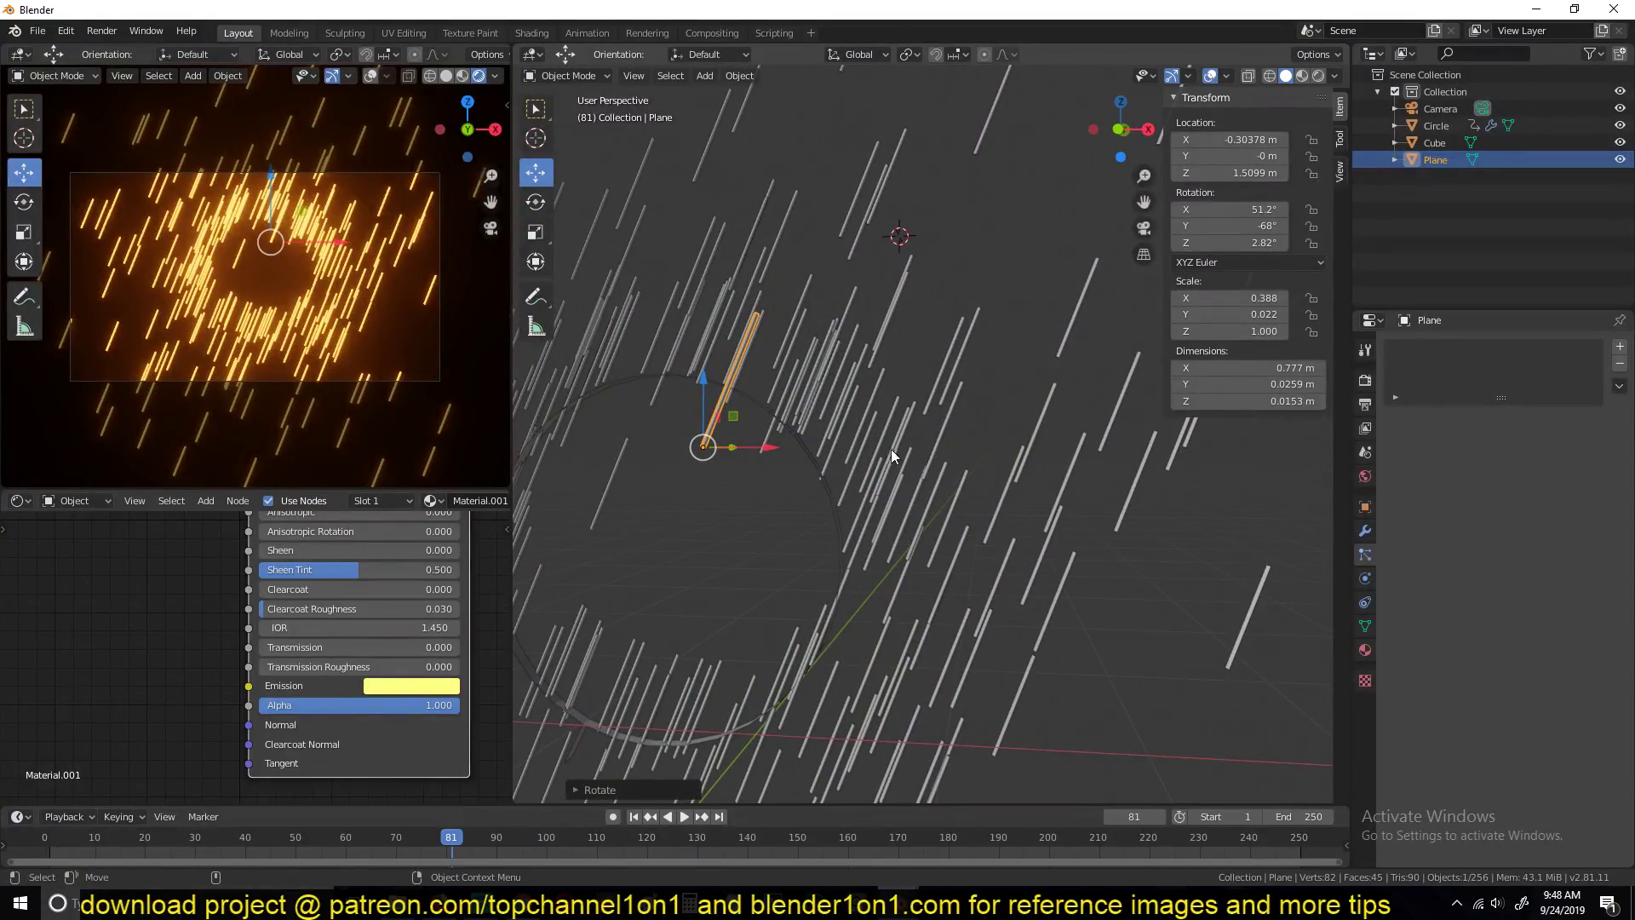
Step: Play the animation on to frame 140 and examine the direction of the sparks around the ring
key(space)
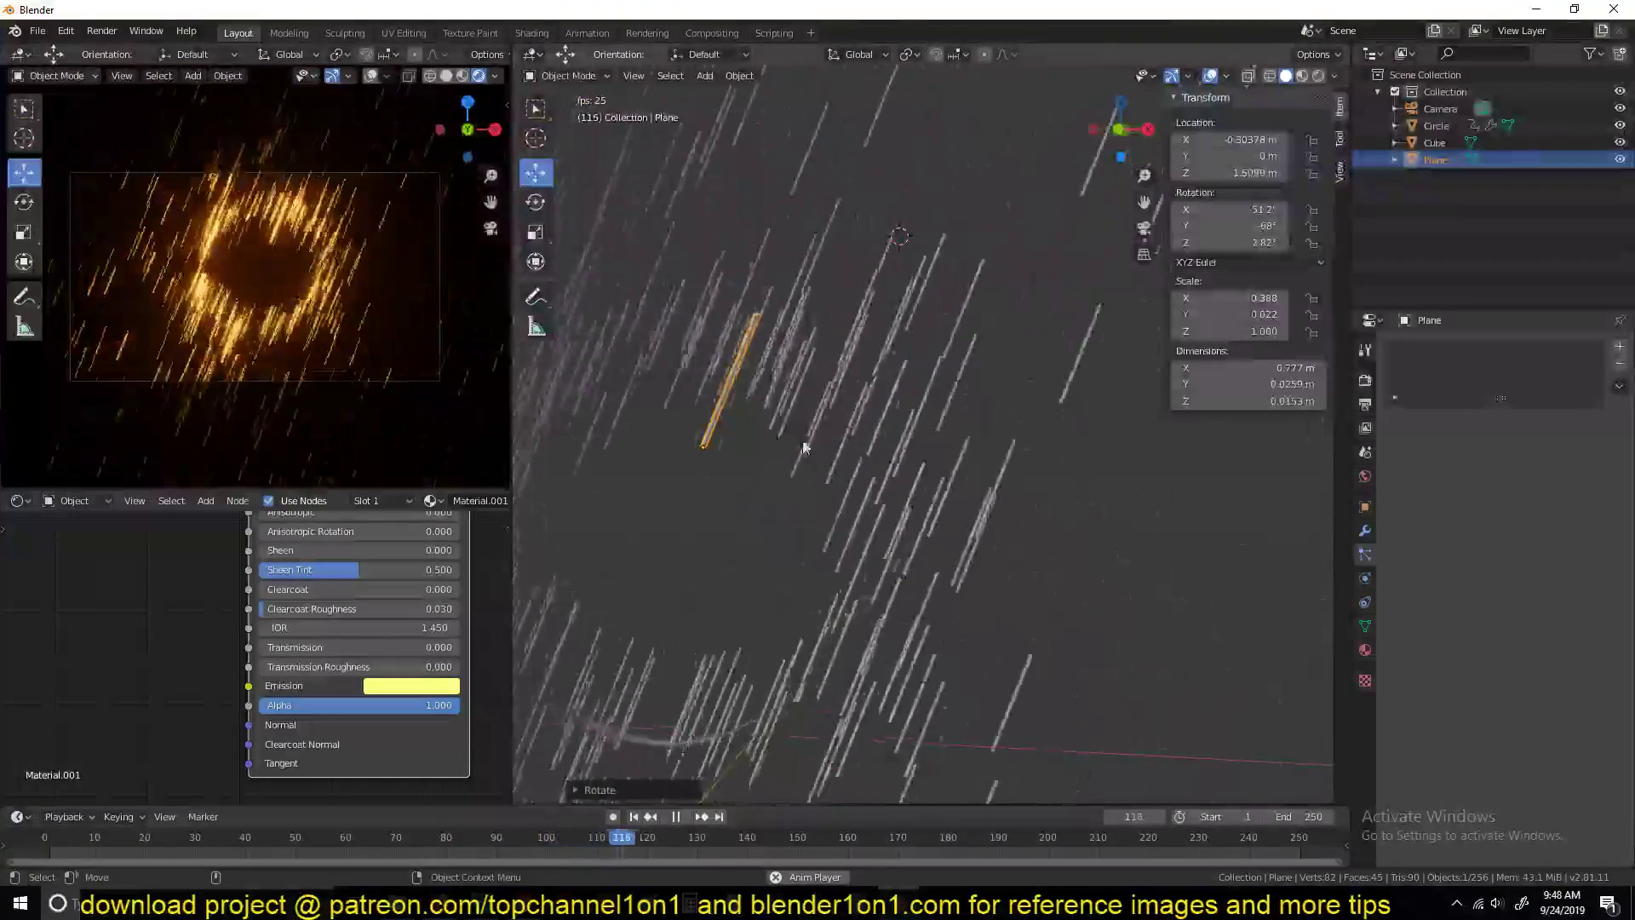
key(space)
key(space)
key(space)
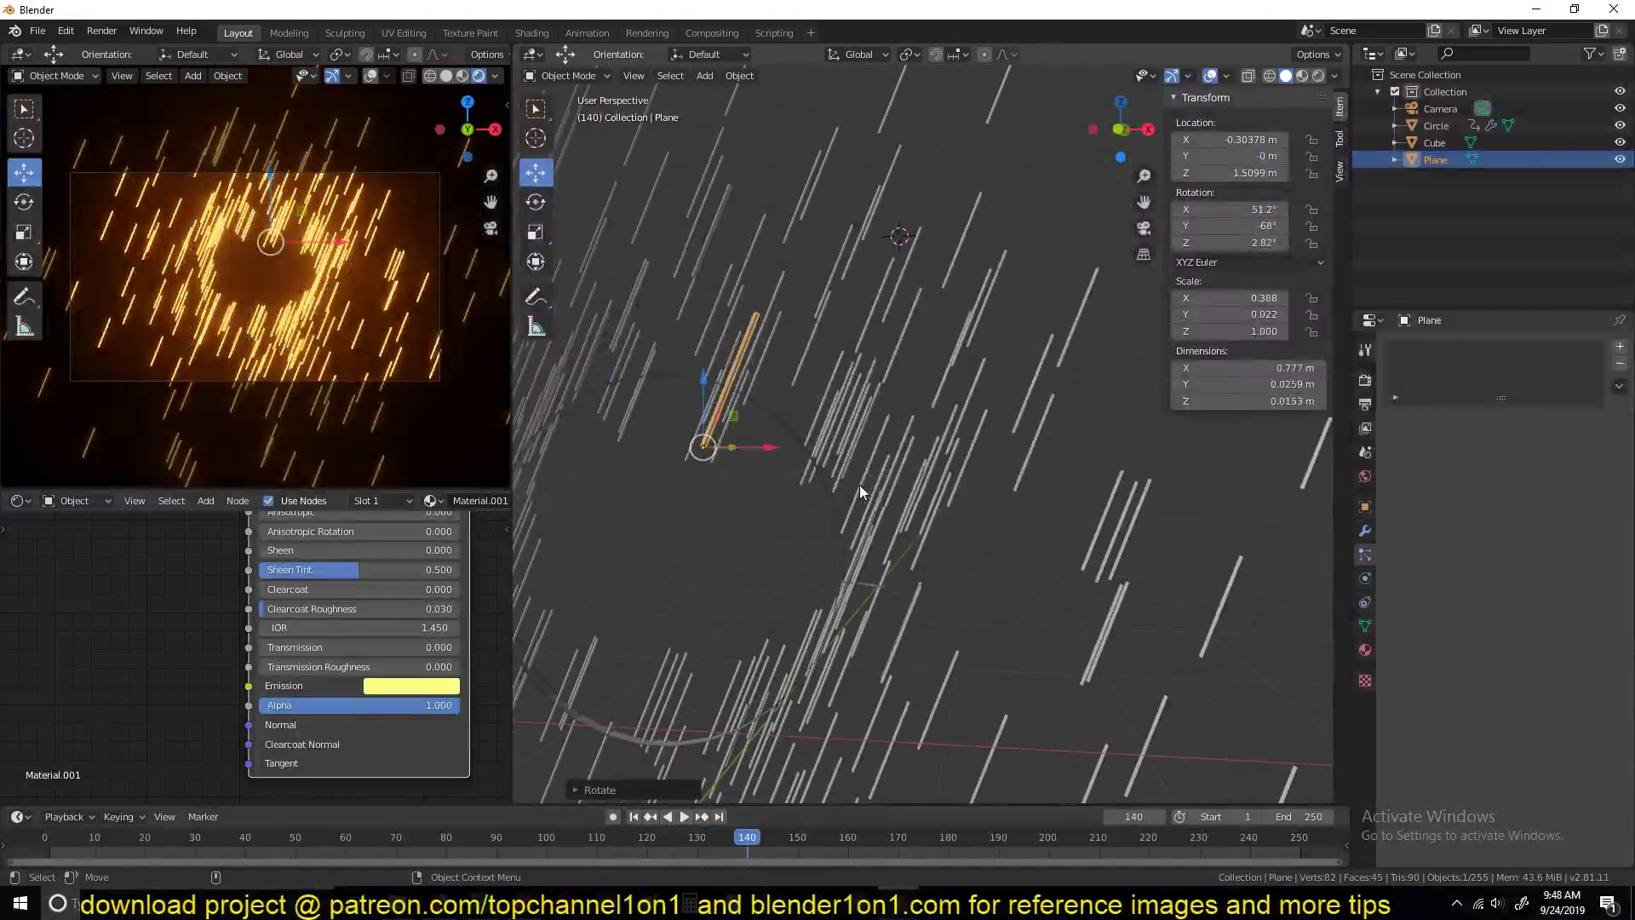
middle_drag(835, 474, 822, 502)
scroll(822, 503, up, 2)
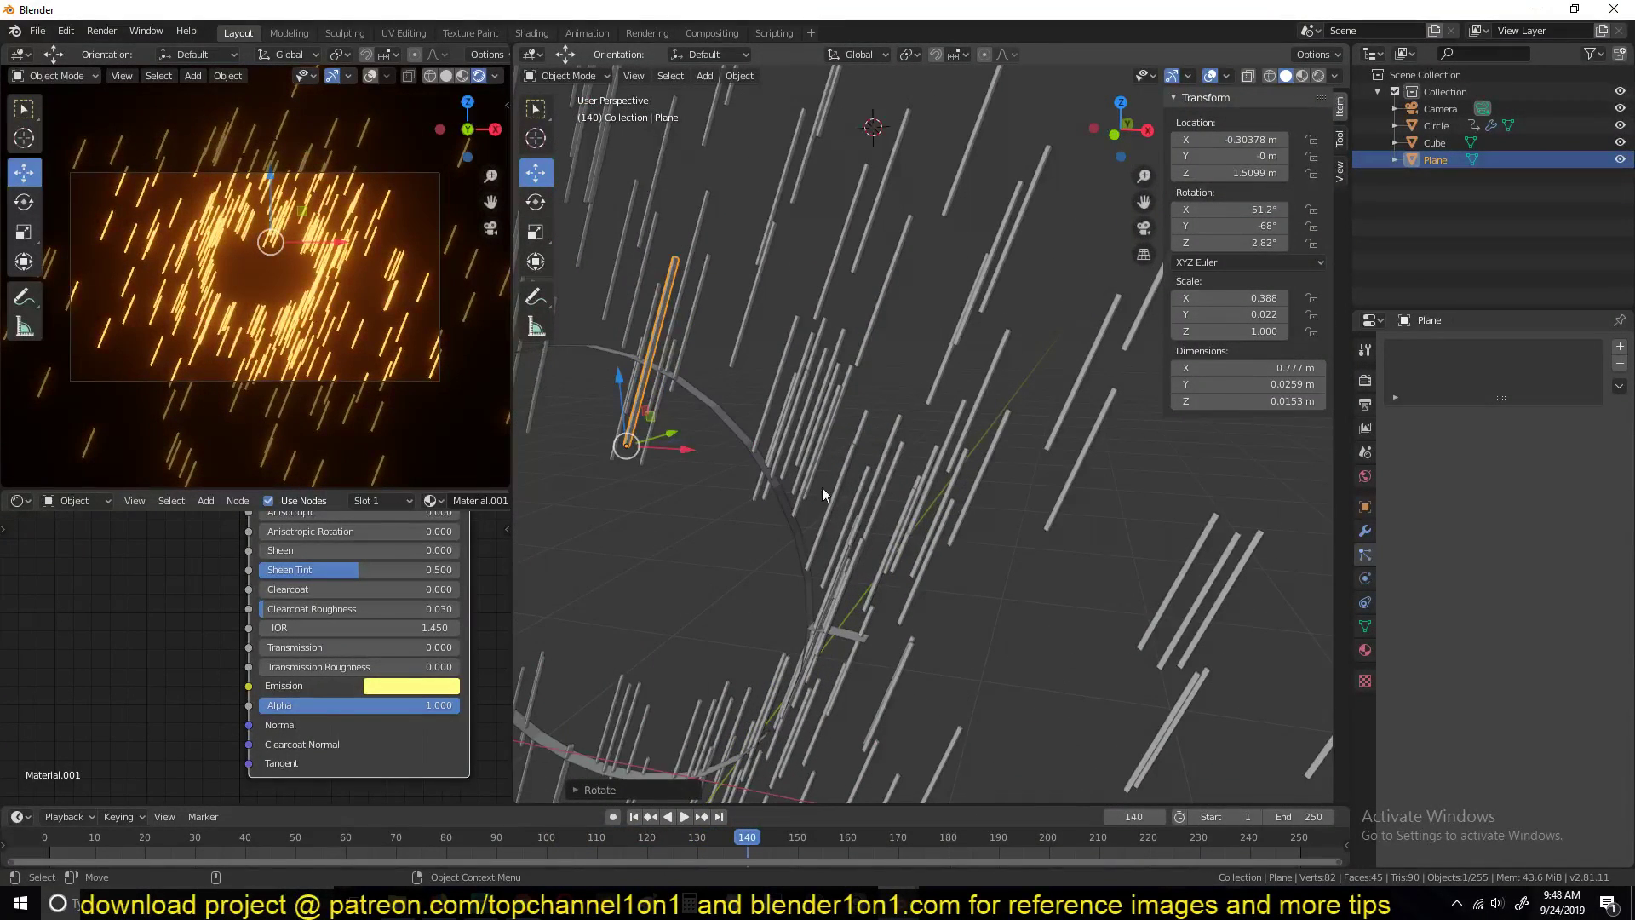
Step: Turn off Object Rotation for the ring's particle instances
click(733, 431)
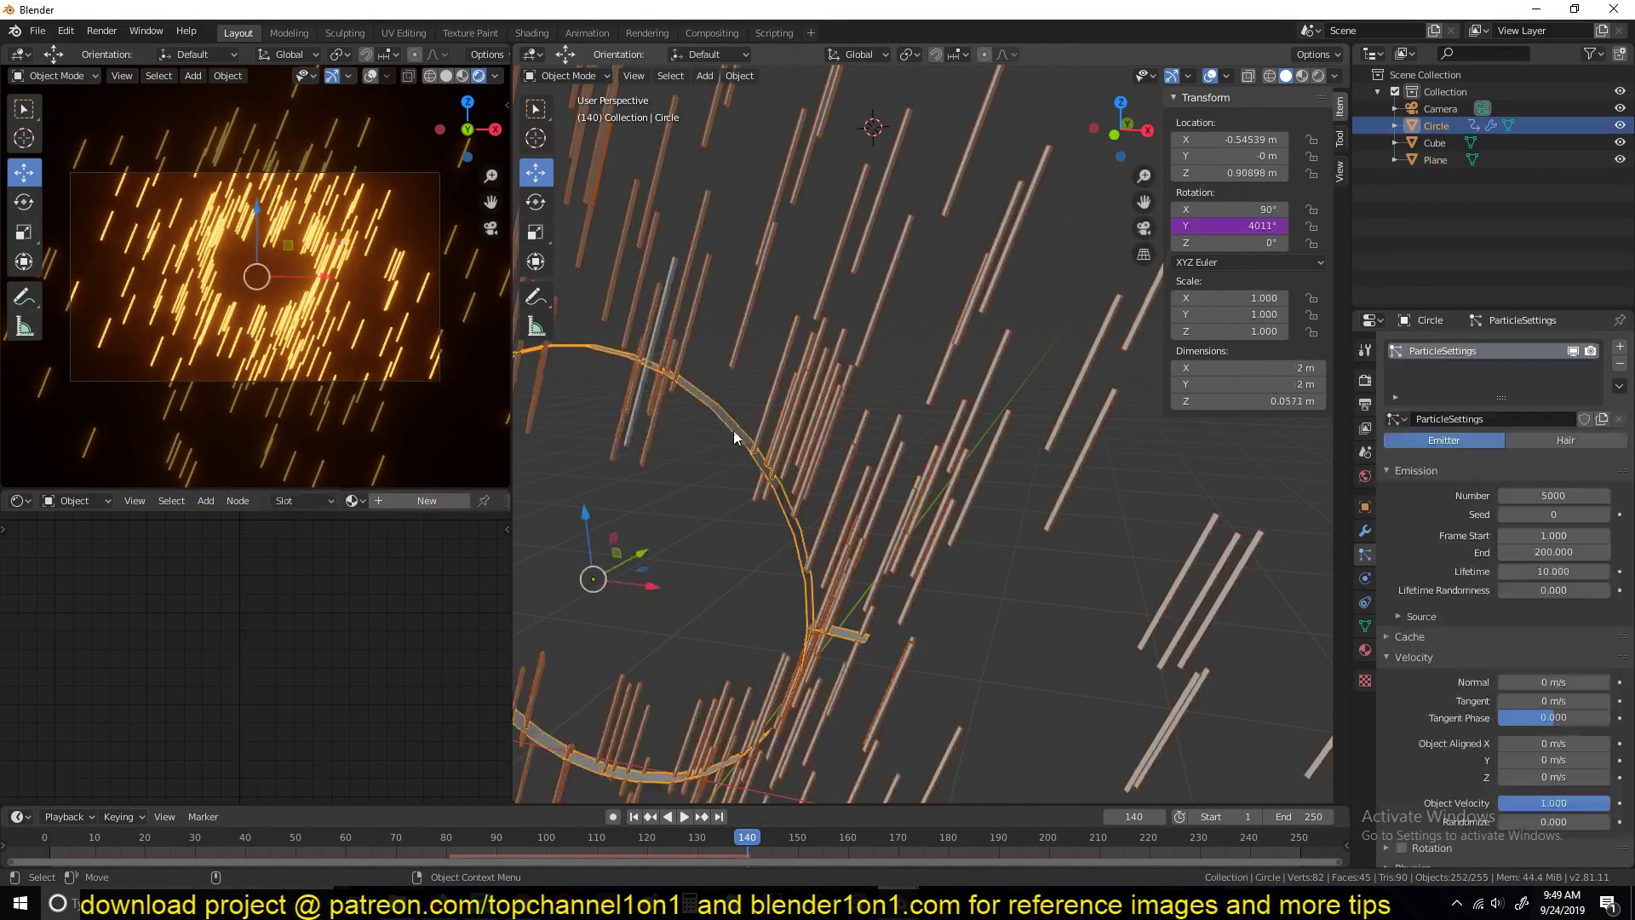
scroll(1490, 748, down, 5)
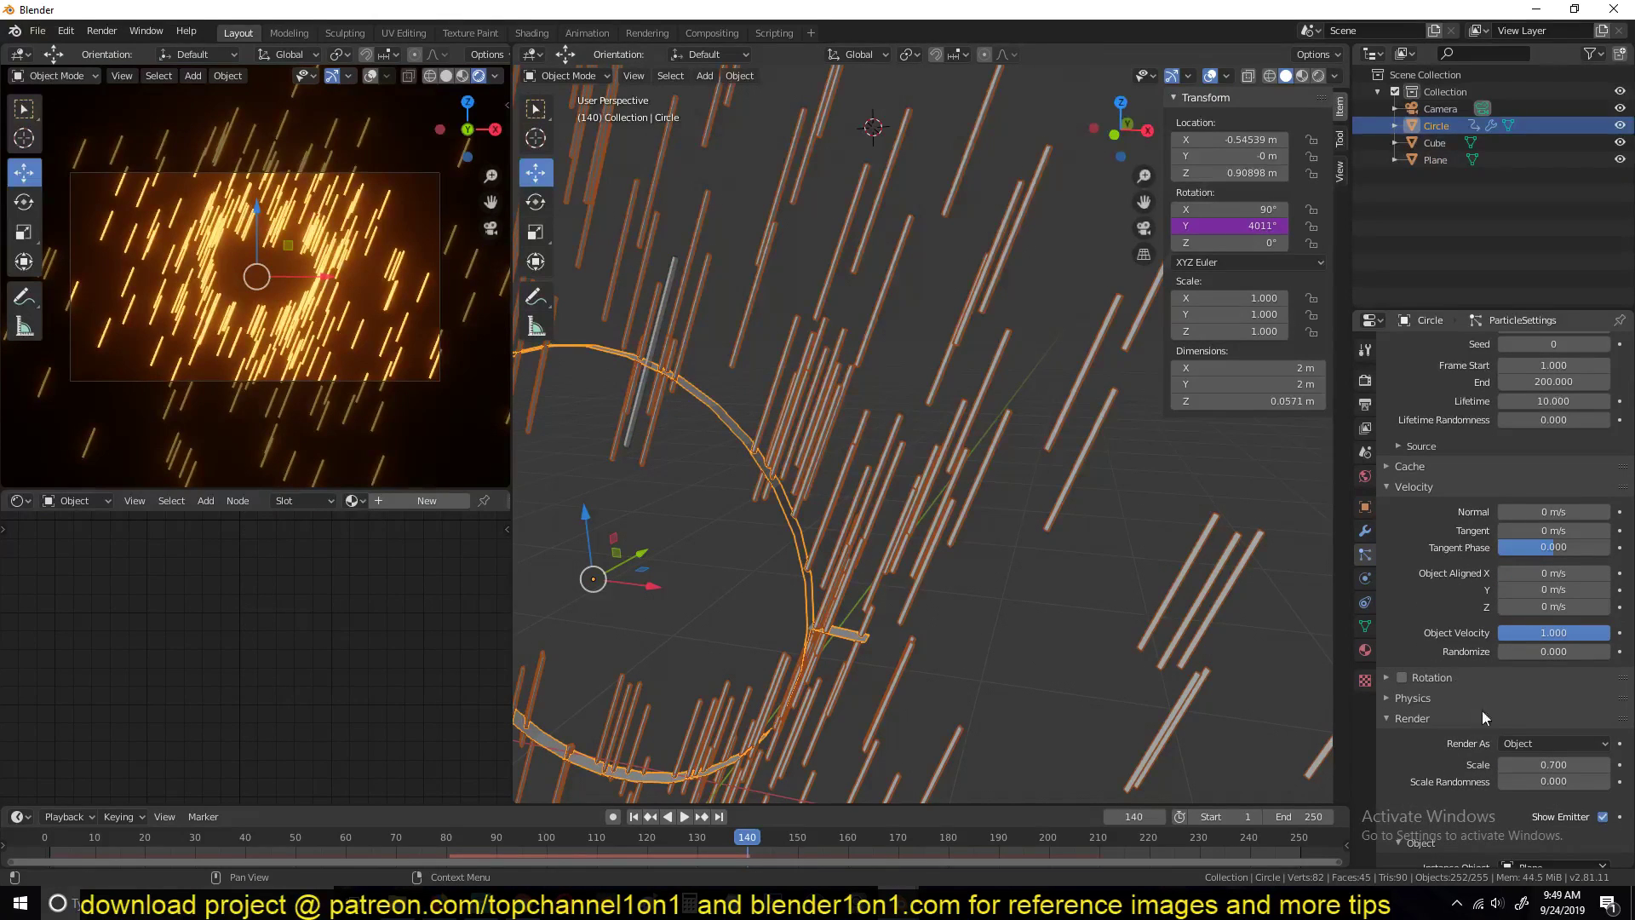
scroll(1538, 763, down, 5)
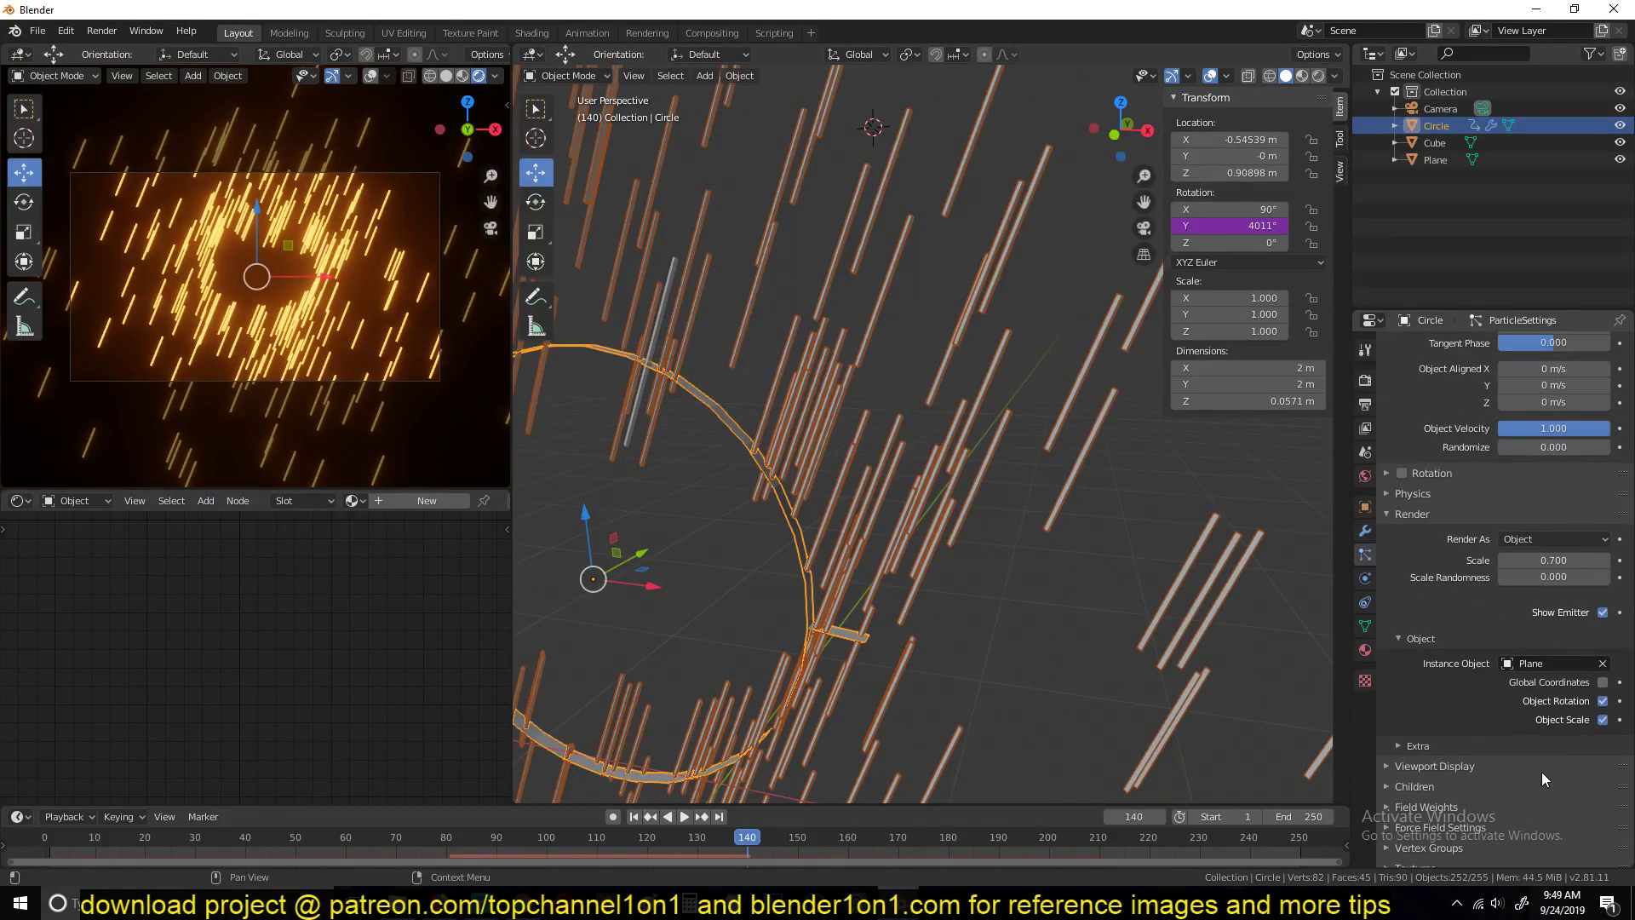
click(1602, 701)
scroll(1480, 668, up, 4)
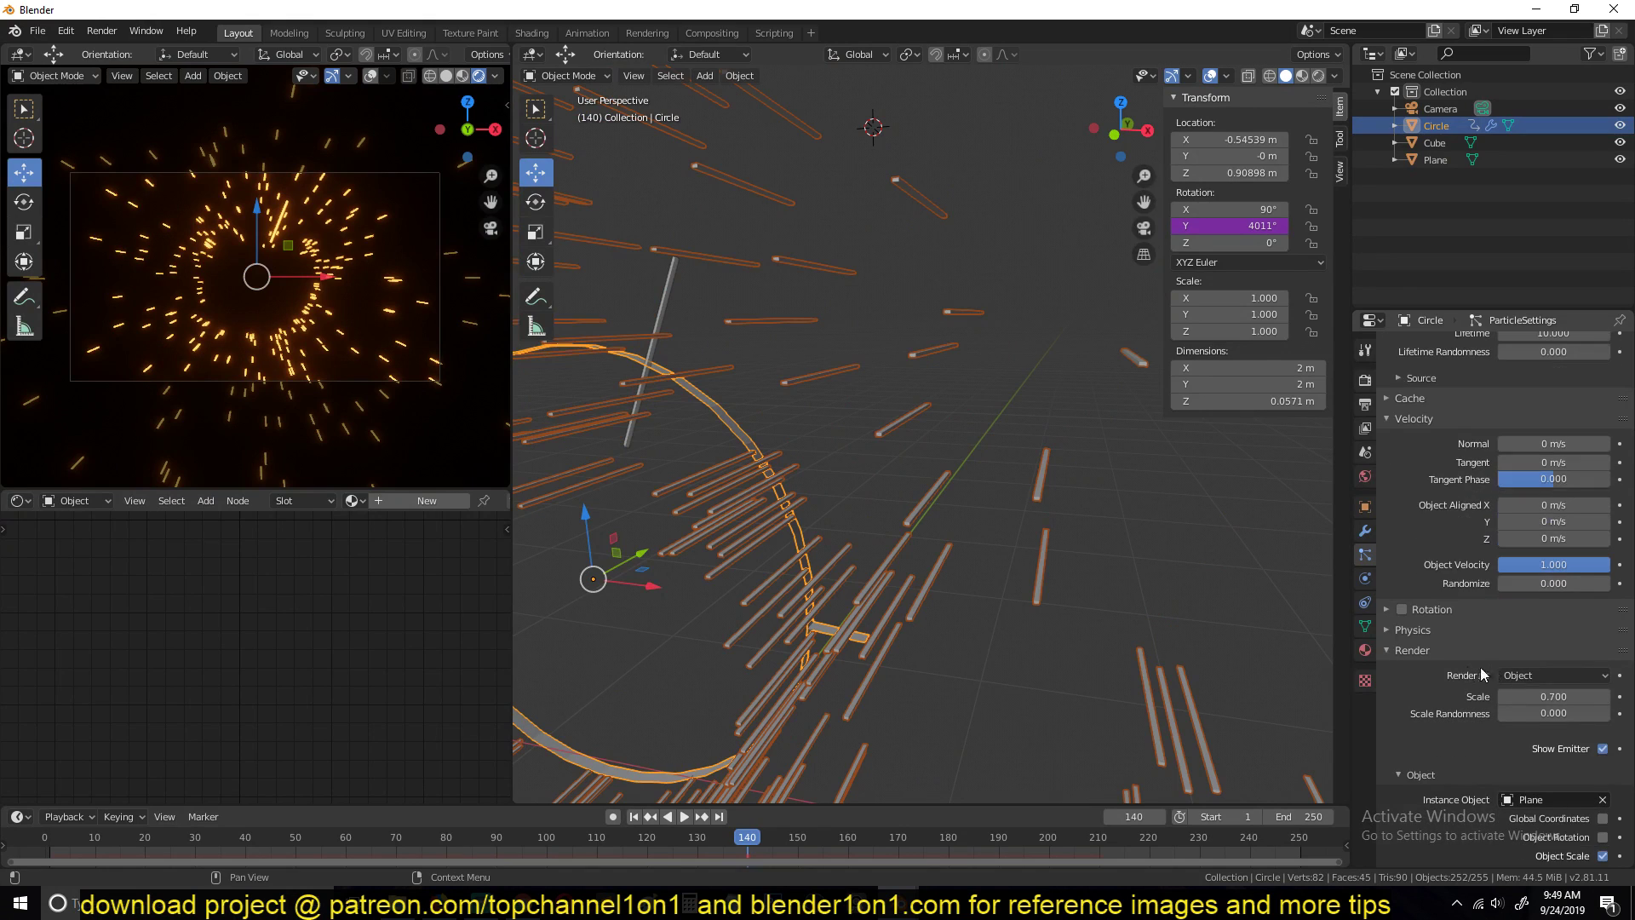
Step: Enable Rotation for the ring's particle system and replay the animation from the start to frame 12
click(1421, 610)
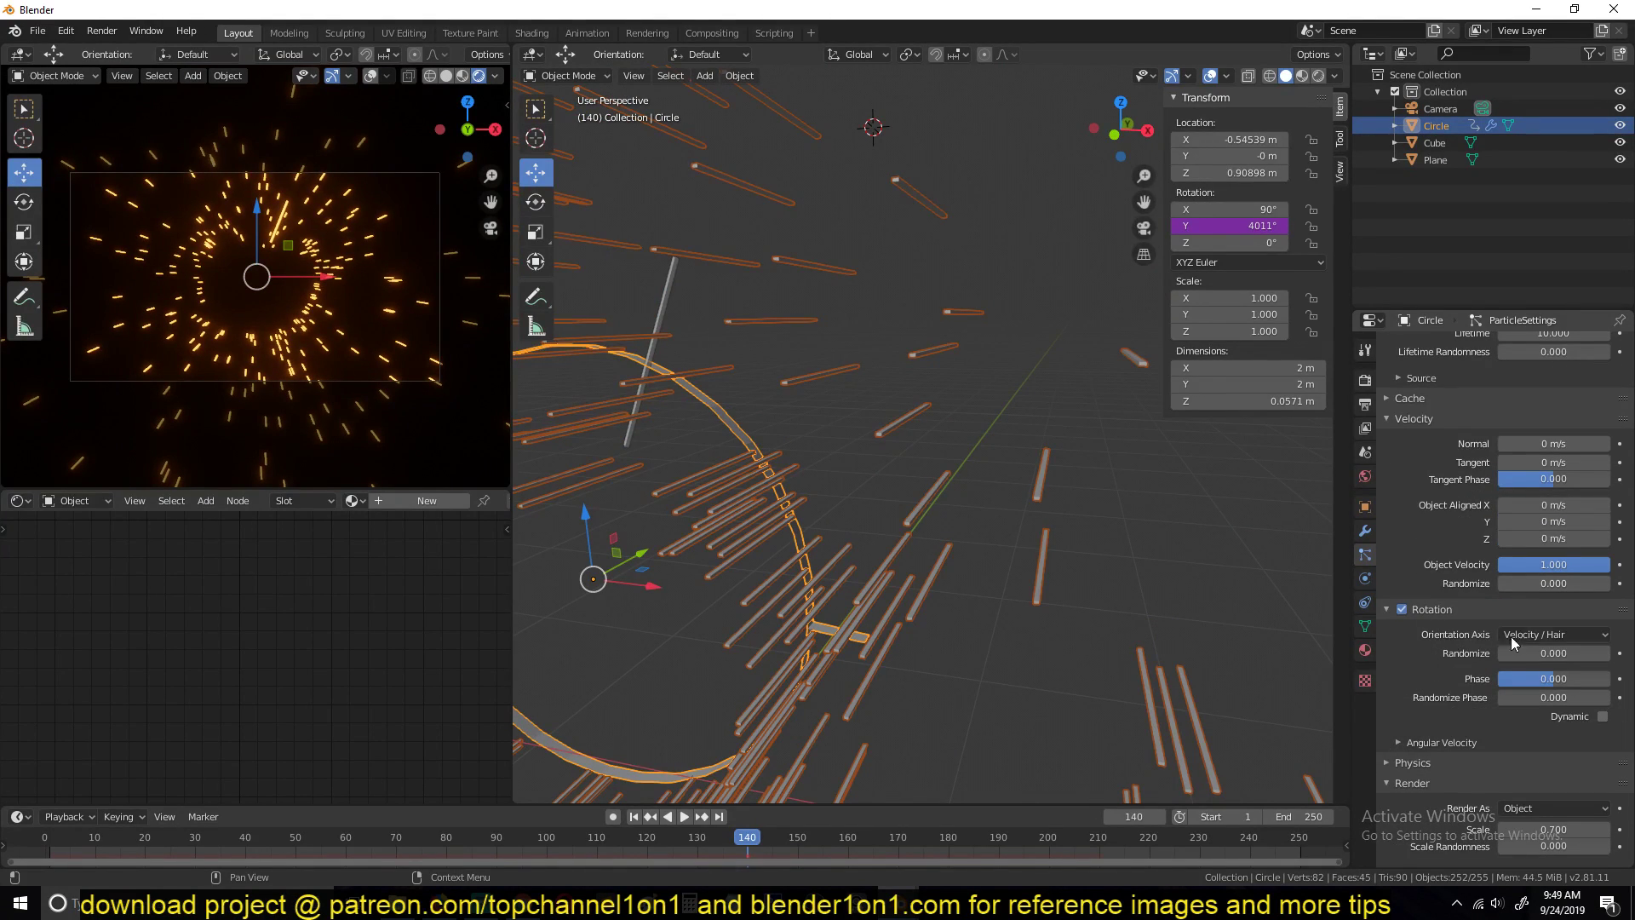
key(shift+Left)
key(space)
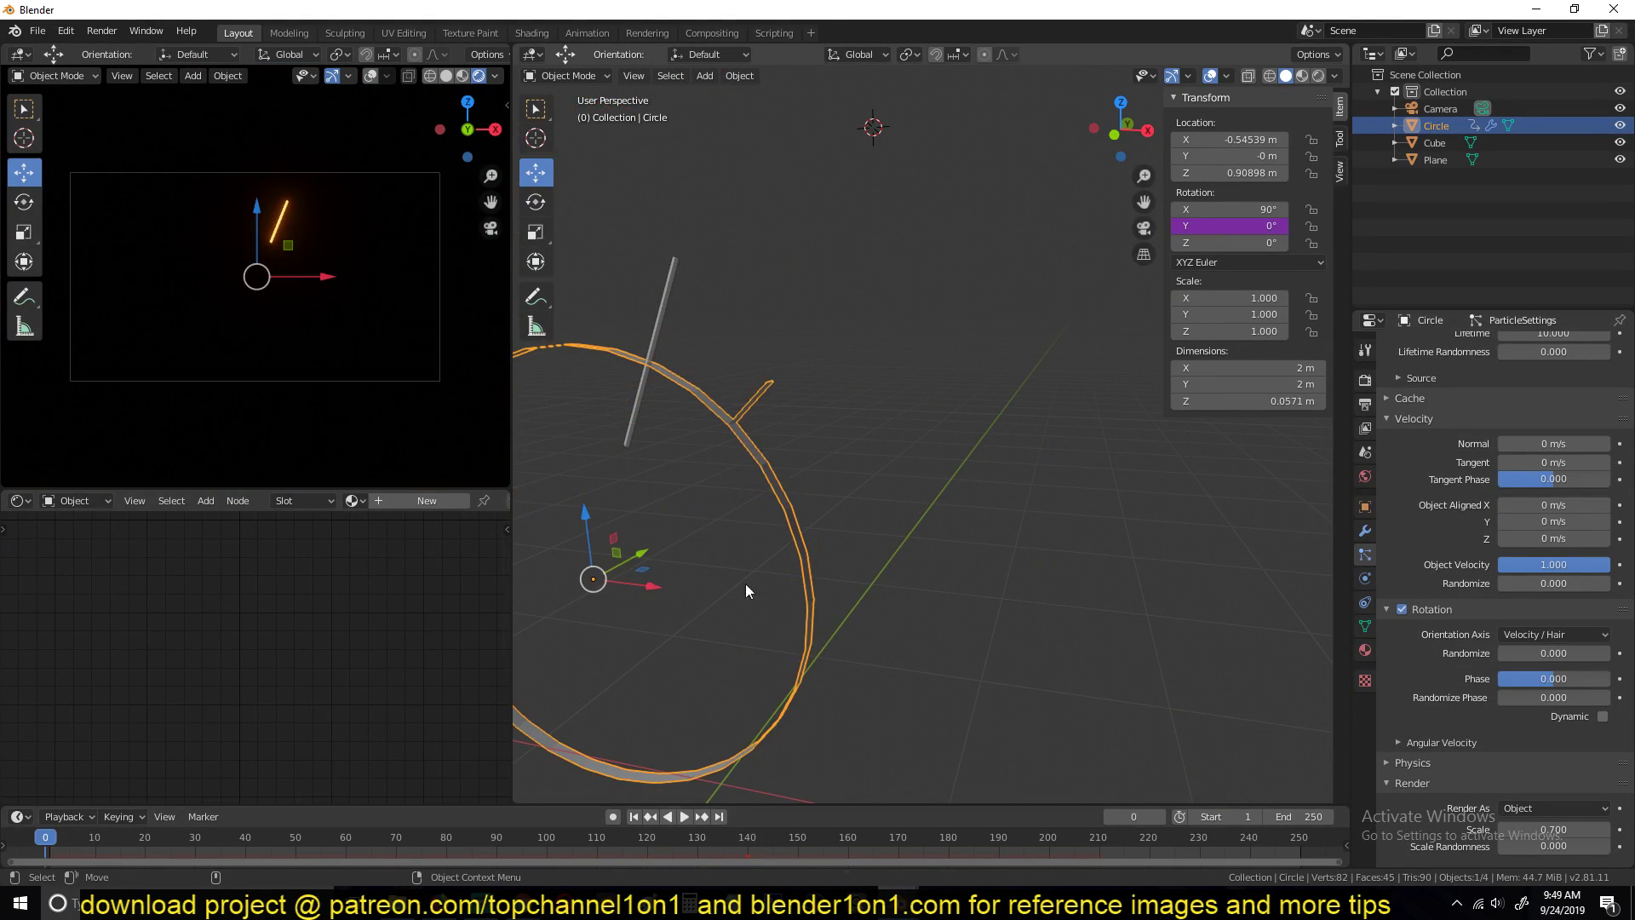
key(space)
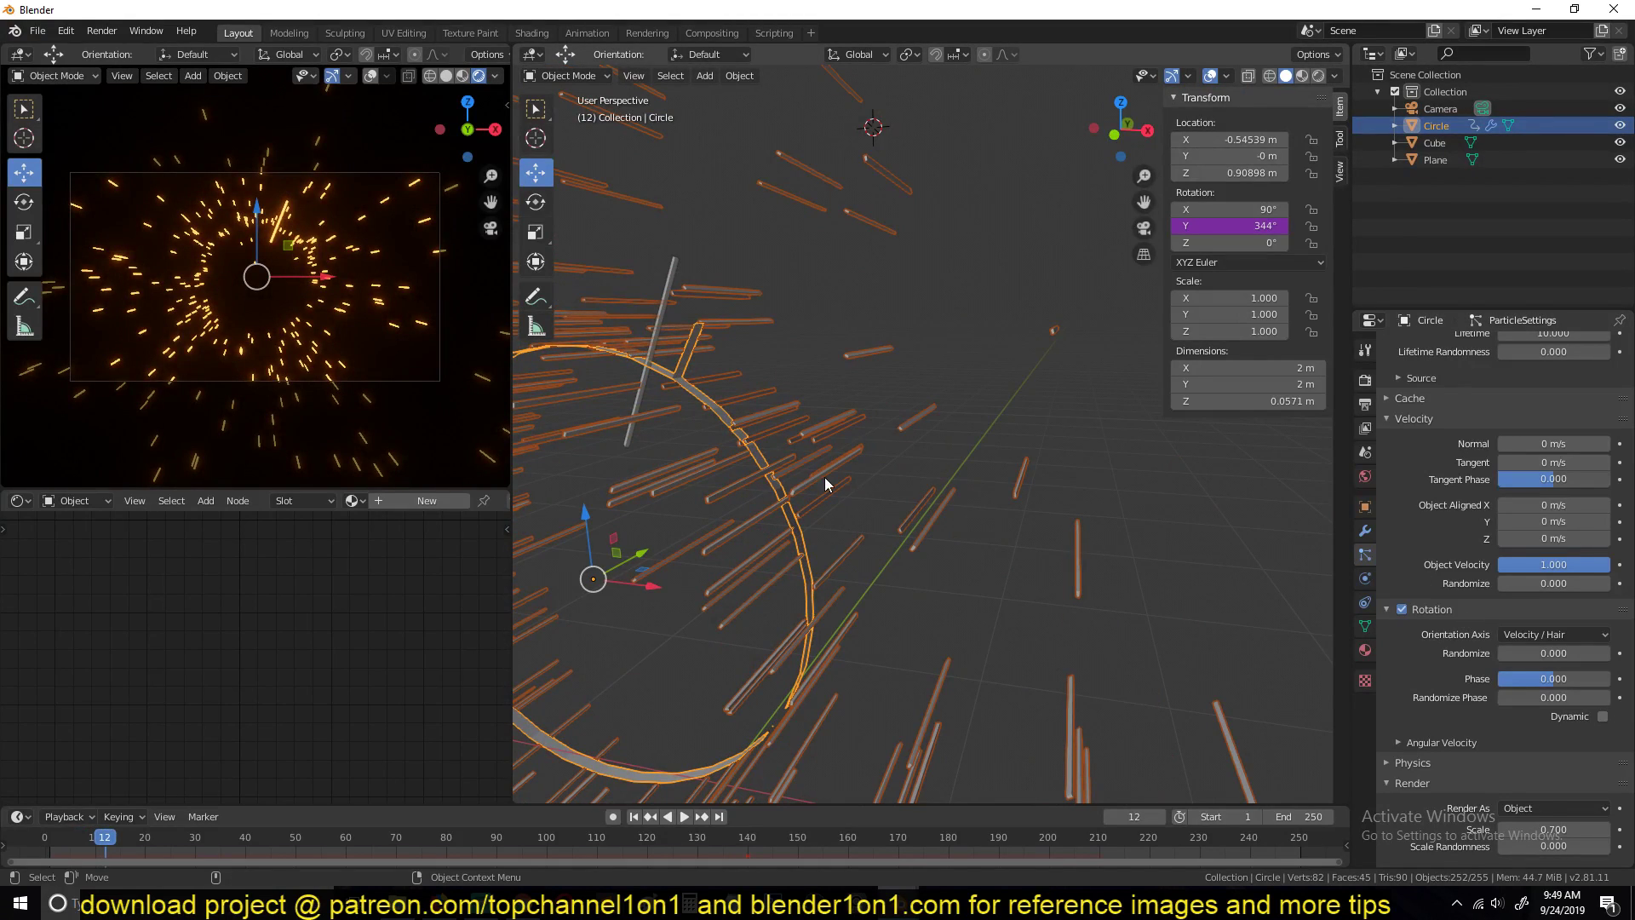
Step: Set the Orientation Axis of the ring's particle rotation to Normal
click(1547, 635)
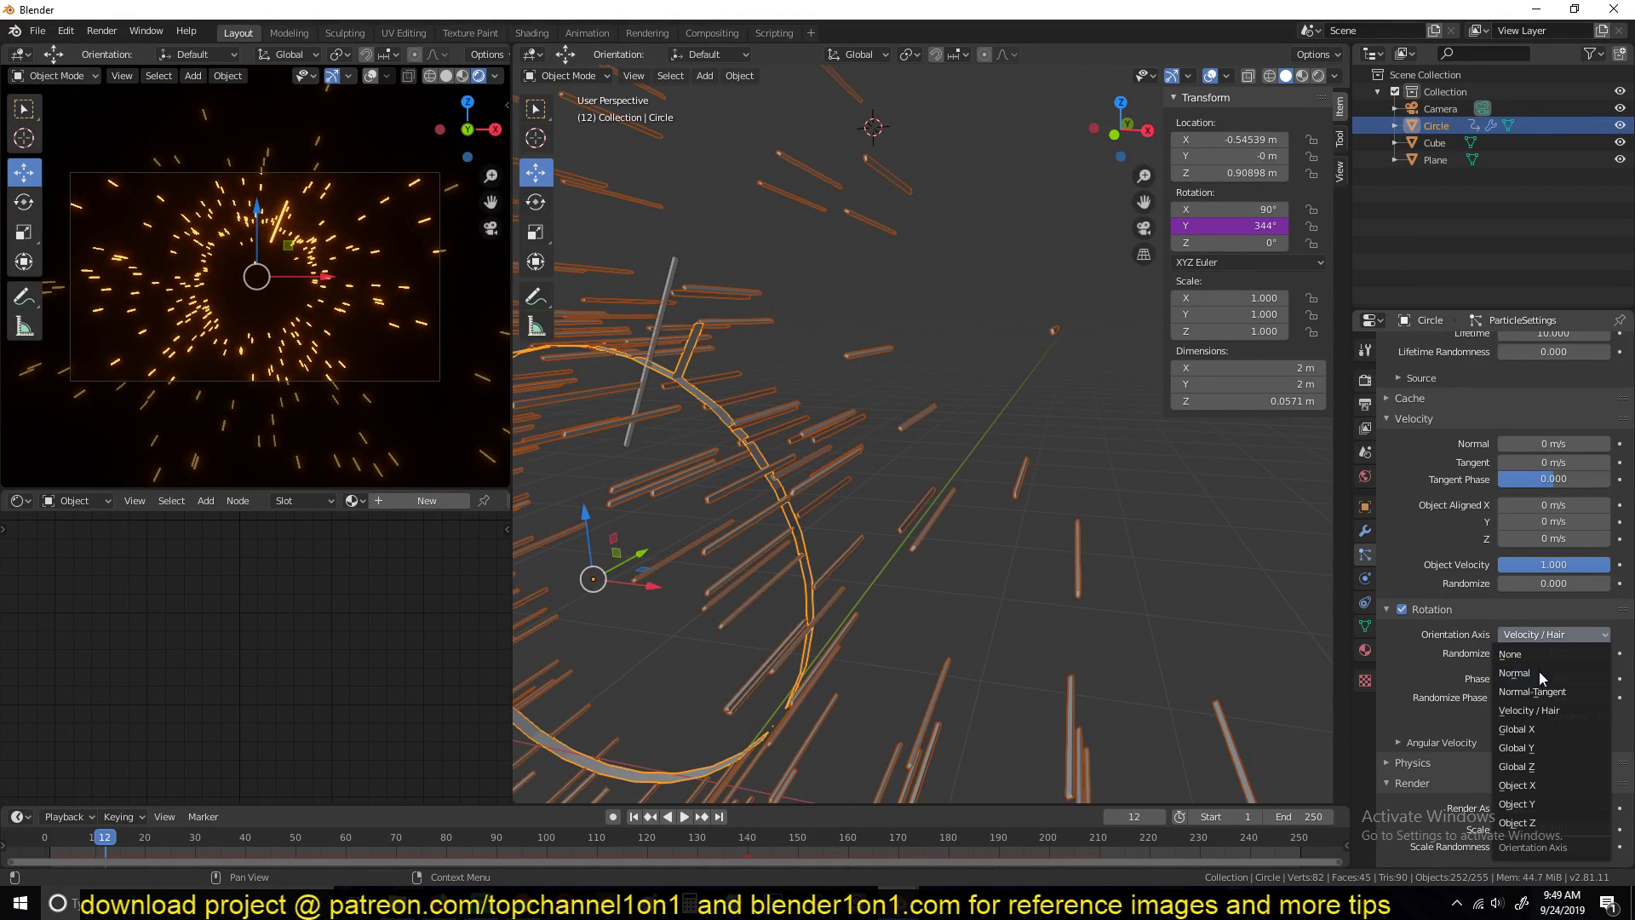
click(1550, 675)
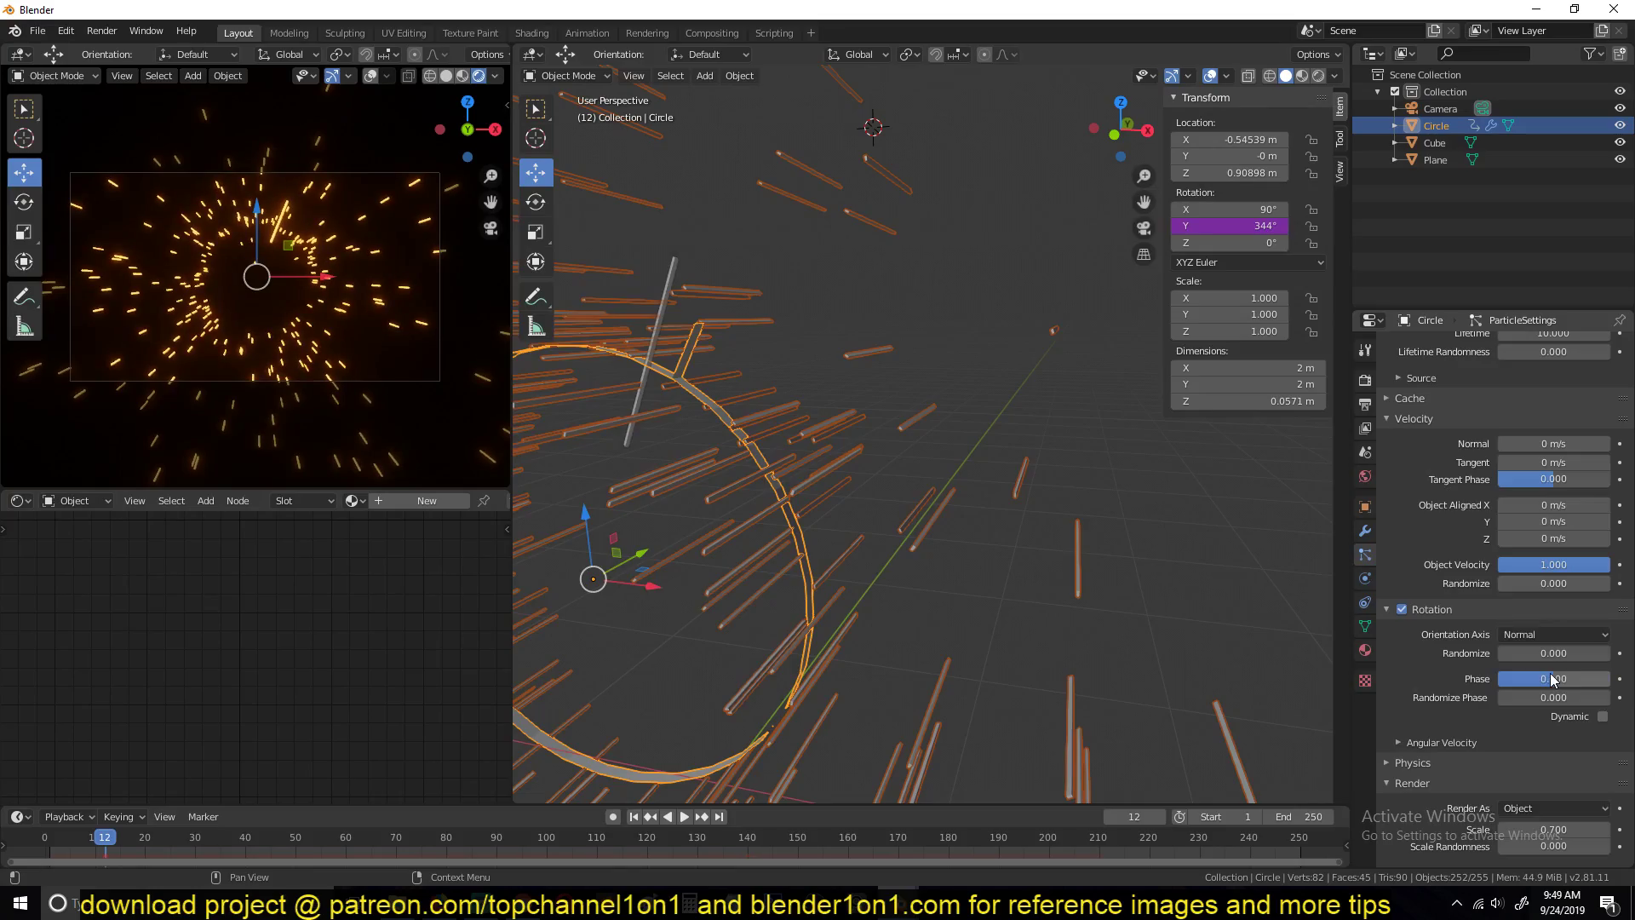
Step: Replay the animation from the start to frame 97 and examine how the sparks are oriented around the ring
click(40, 842)
key(space)
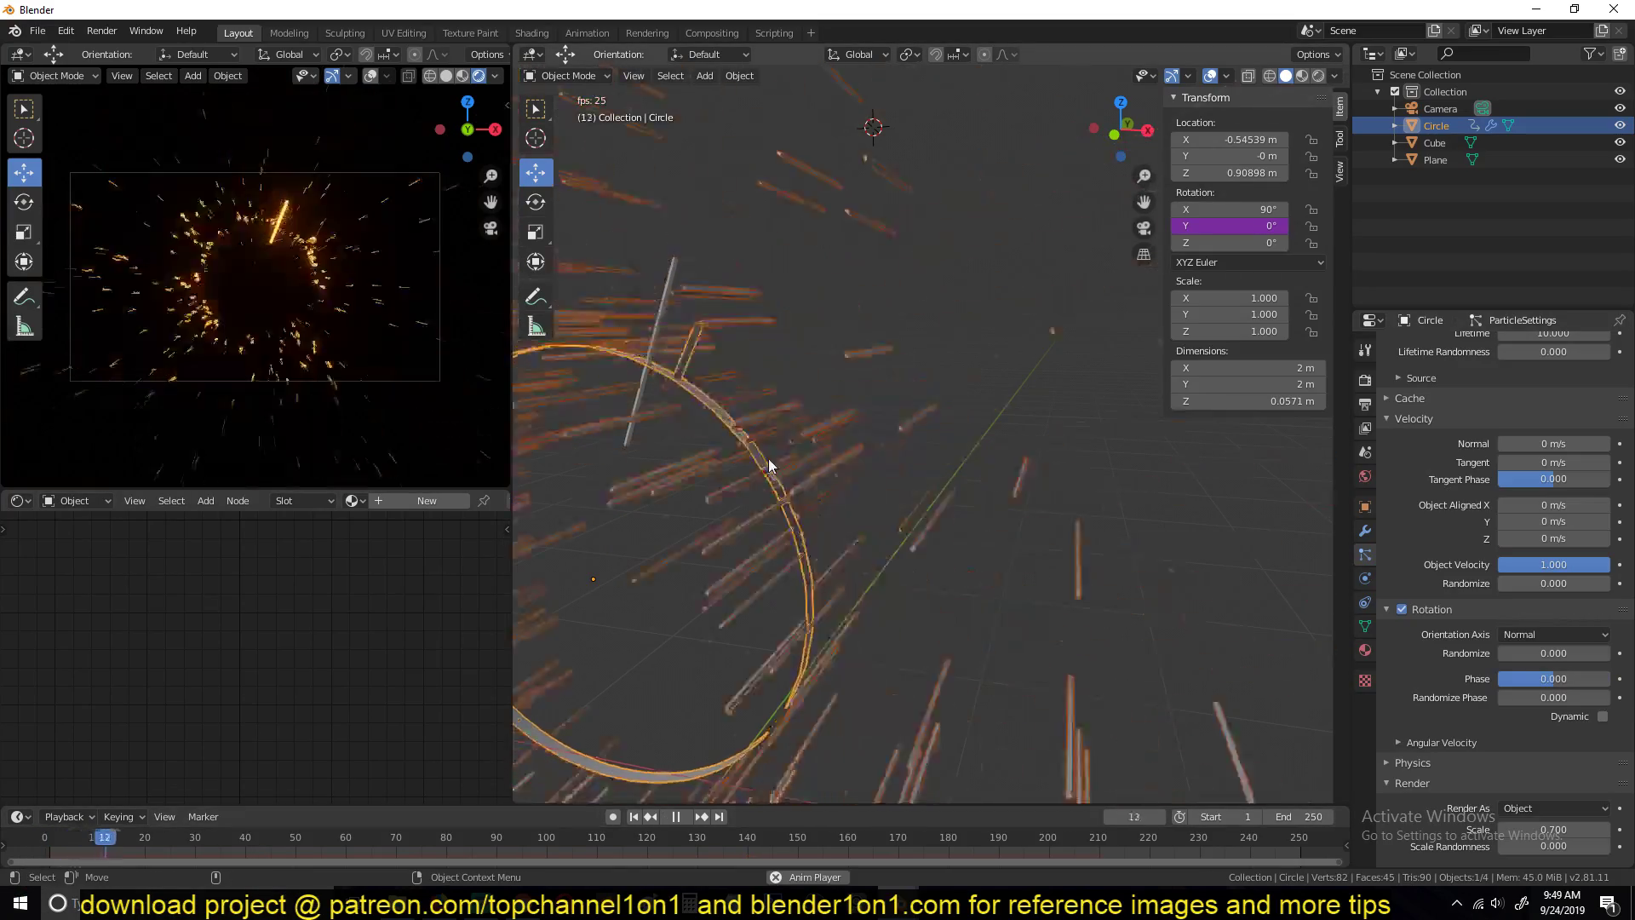
scroll(767, 435, down, 3)
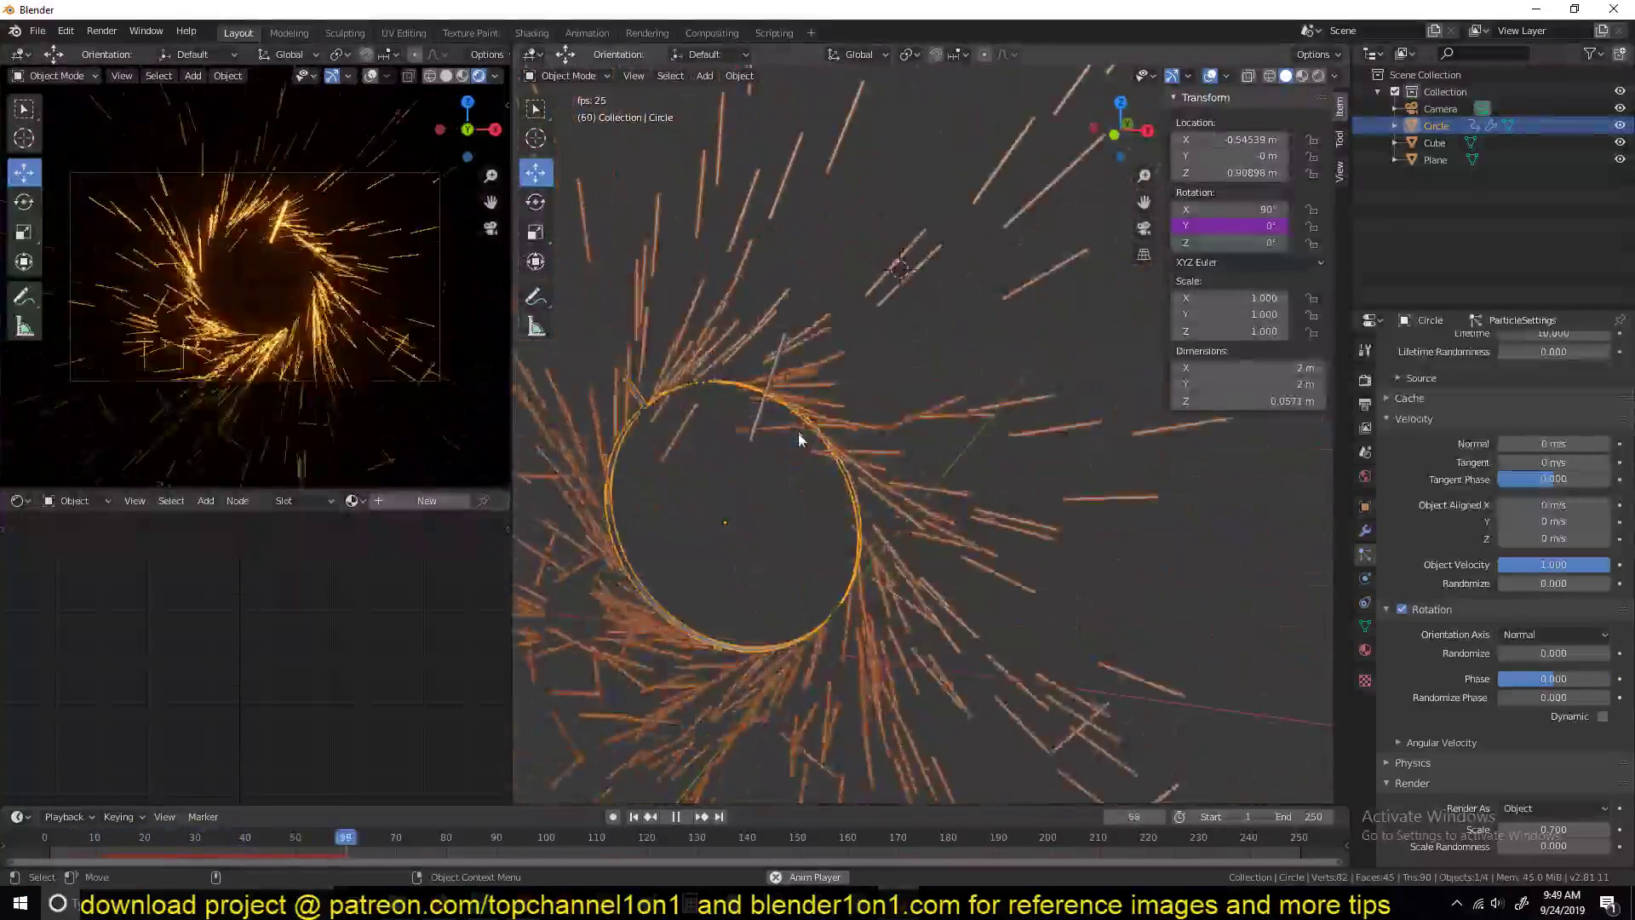
key(space)
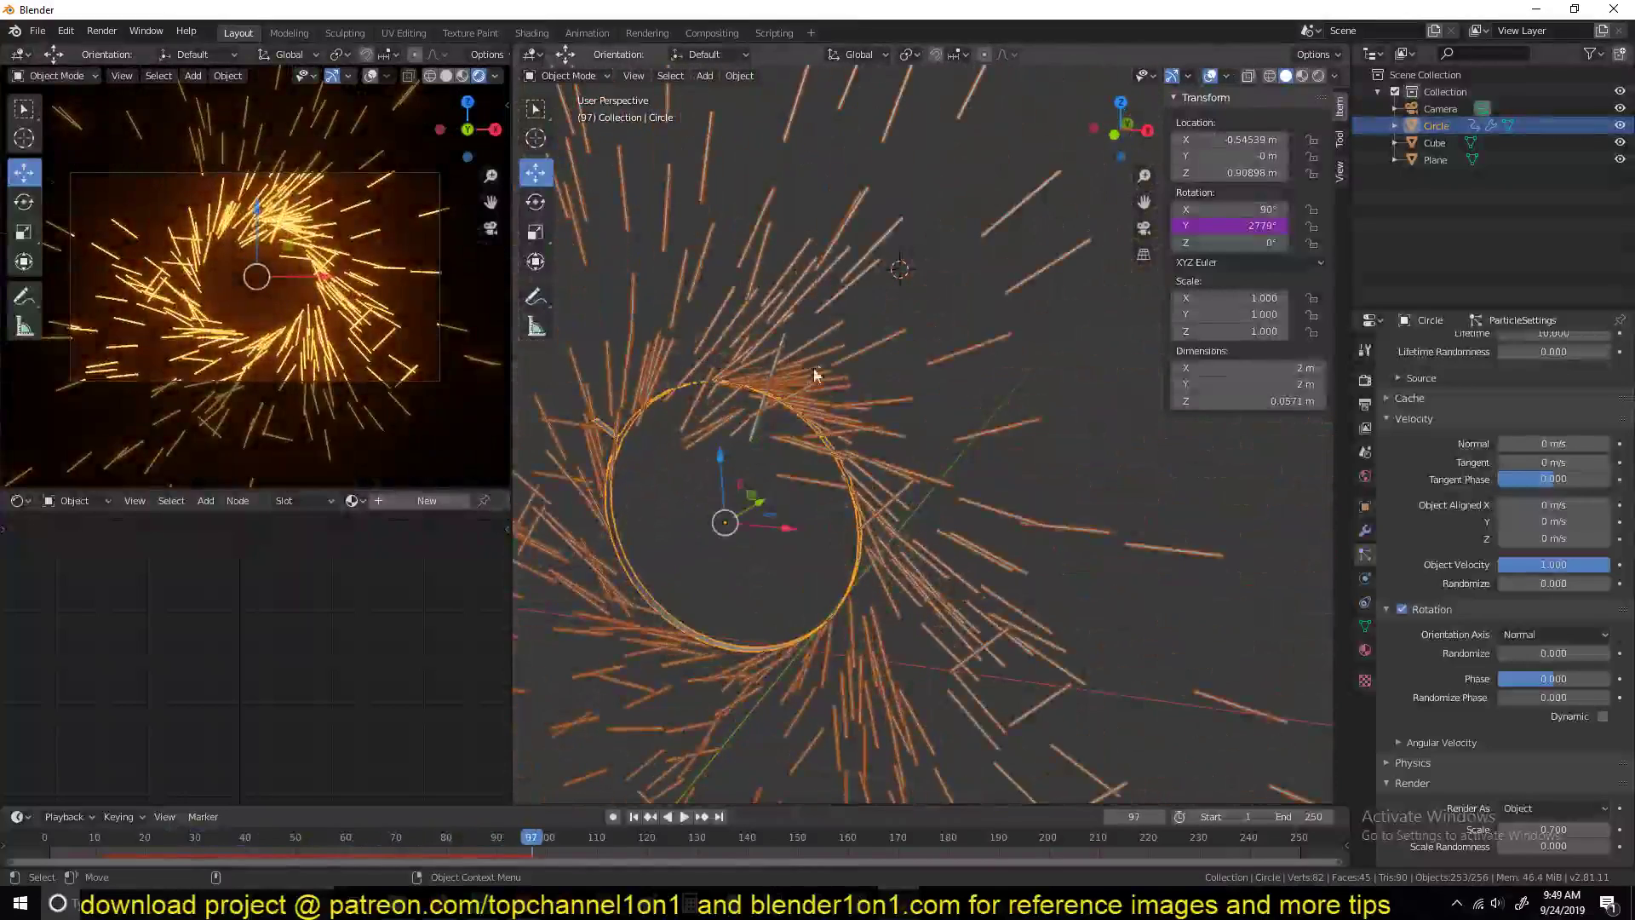
Step: Scale the spark source bar down uniformly to about 0.27 m long
click(852, 412)
click(778, 362)
key(s)
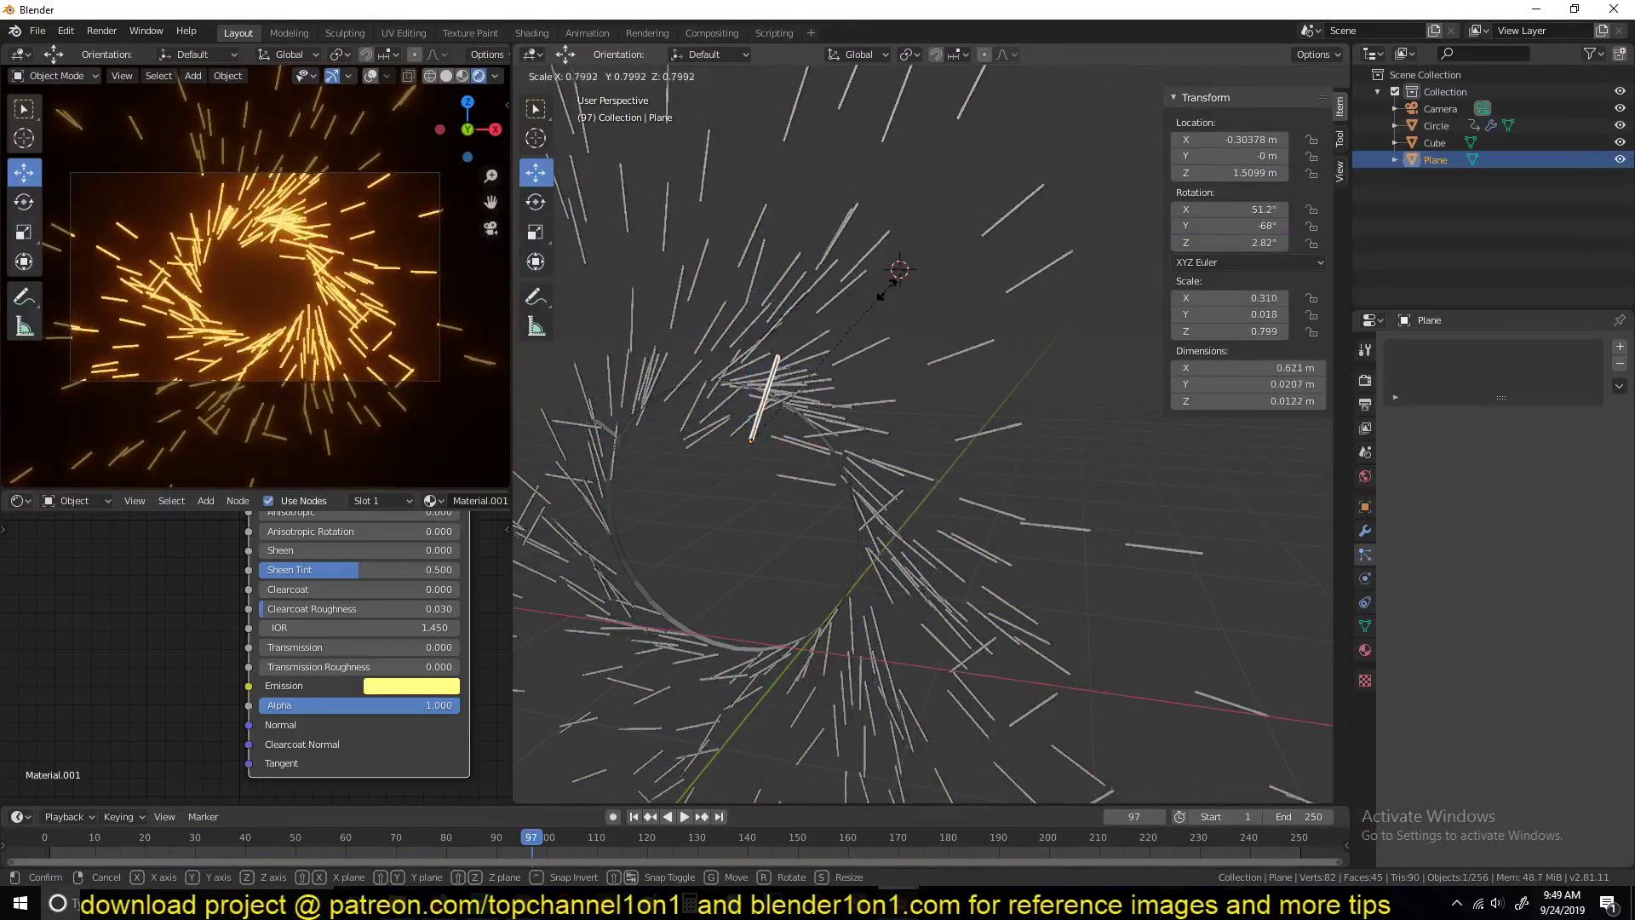
click(814, 378)
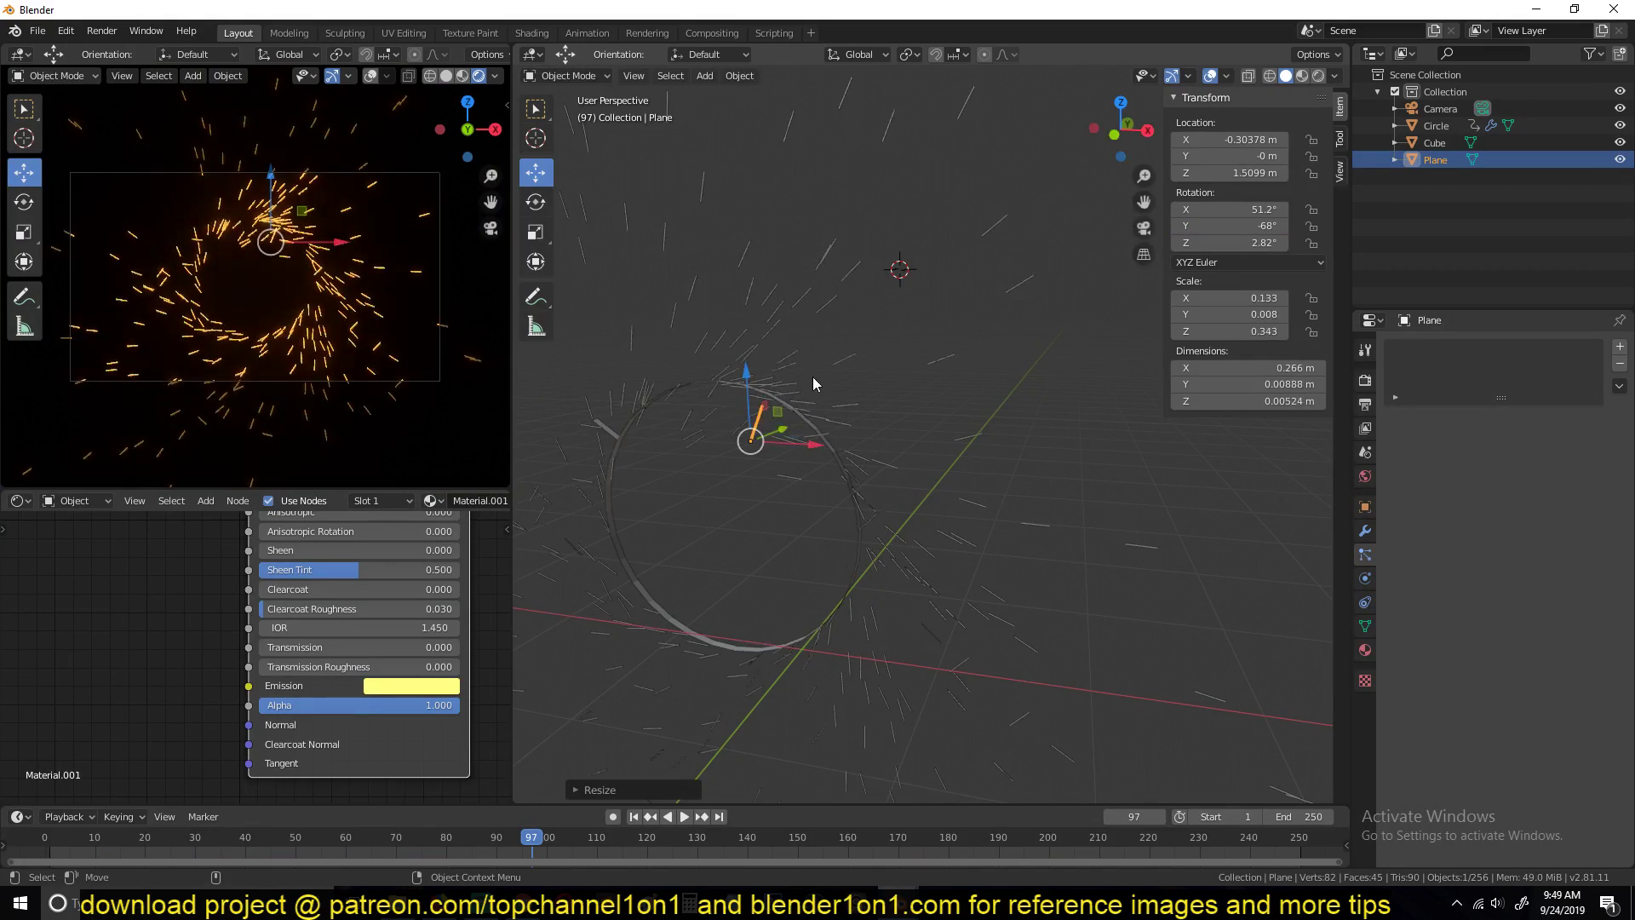
Step: Play the animation and examine the shortened sparks around the ring up close
key(space)
click(852, 449)
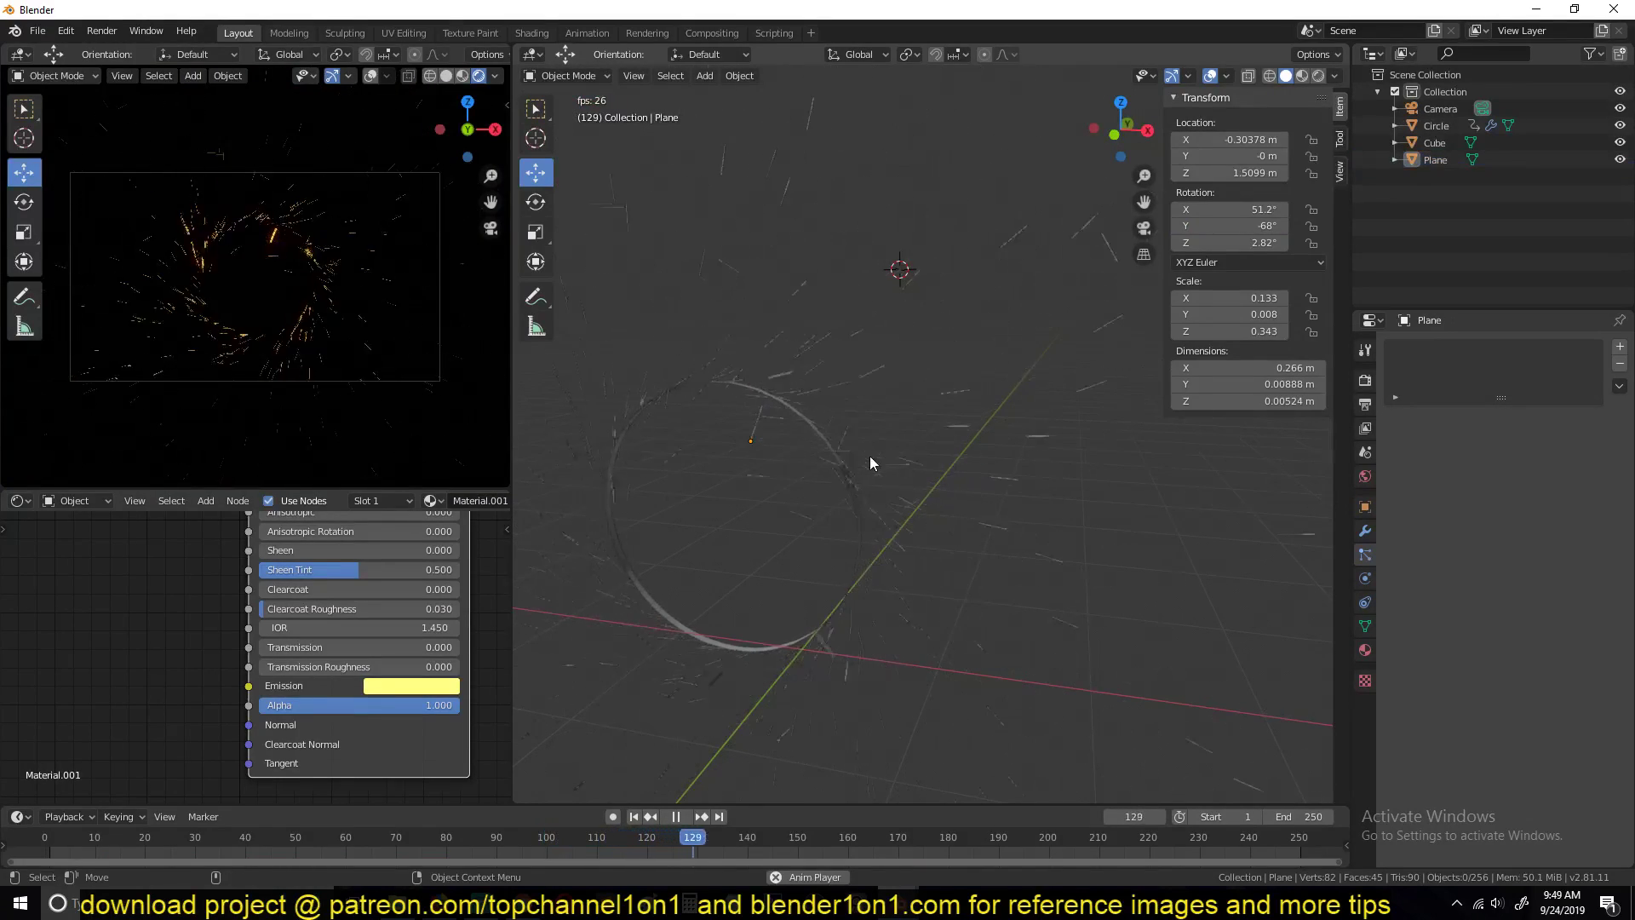
scroll(872, 453, up, 1)
middle_drag(874, 453, 800, 424)
scroll(886, 477, up, 1)
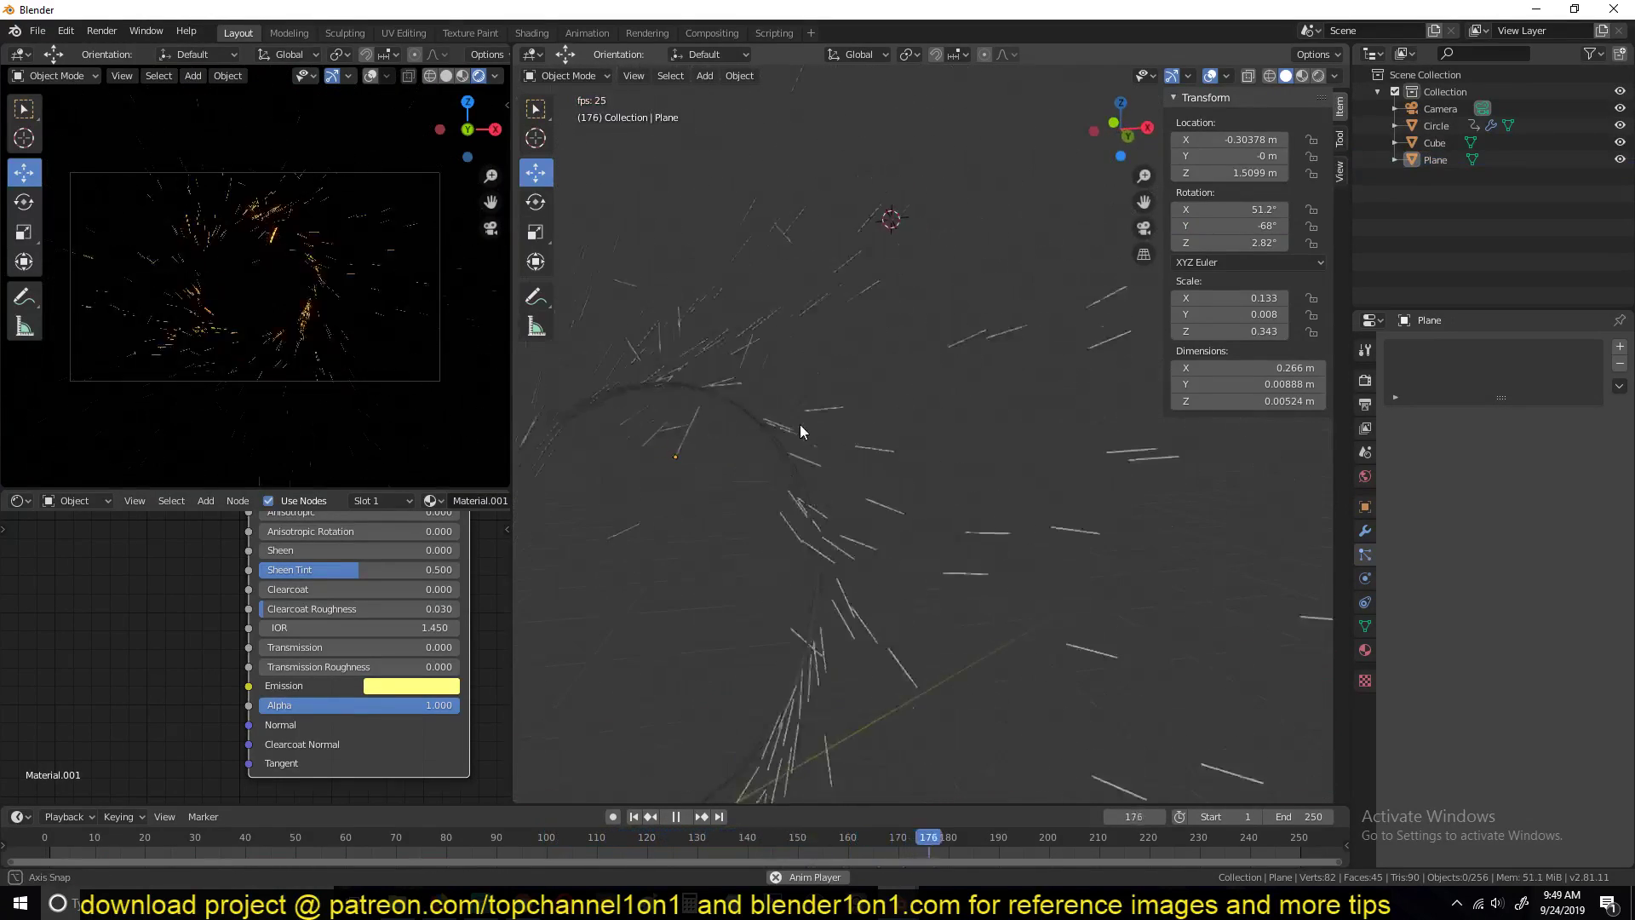
scroll(759, 434, up, 1)
Step: Set the Value of the spark bar material's emission color to 4 and fine-tune its orange hue
click(759, 448)
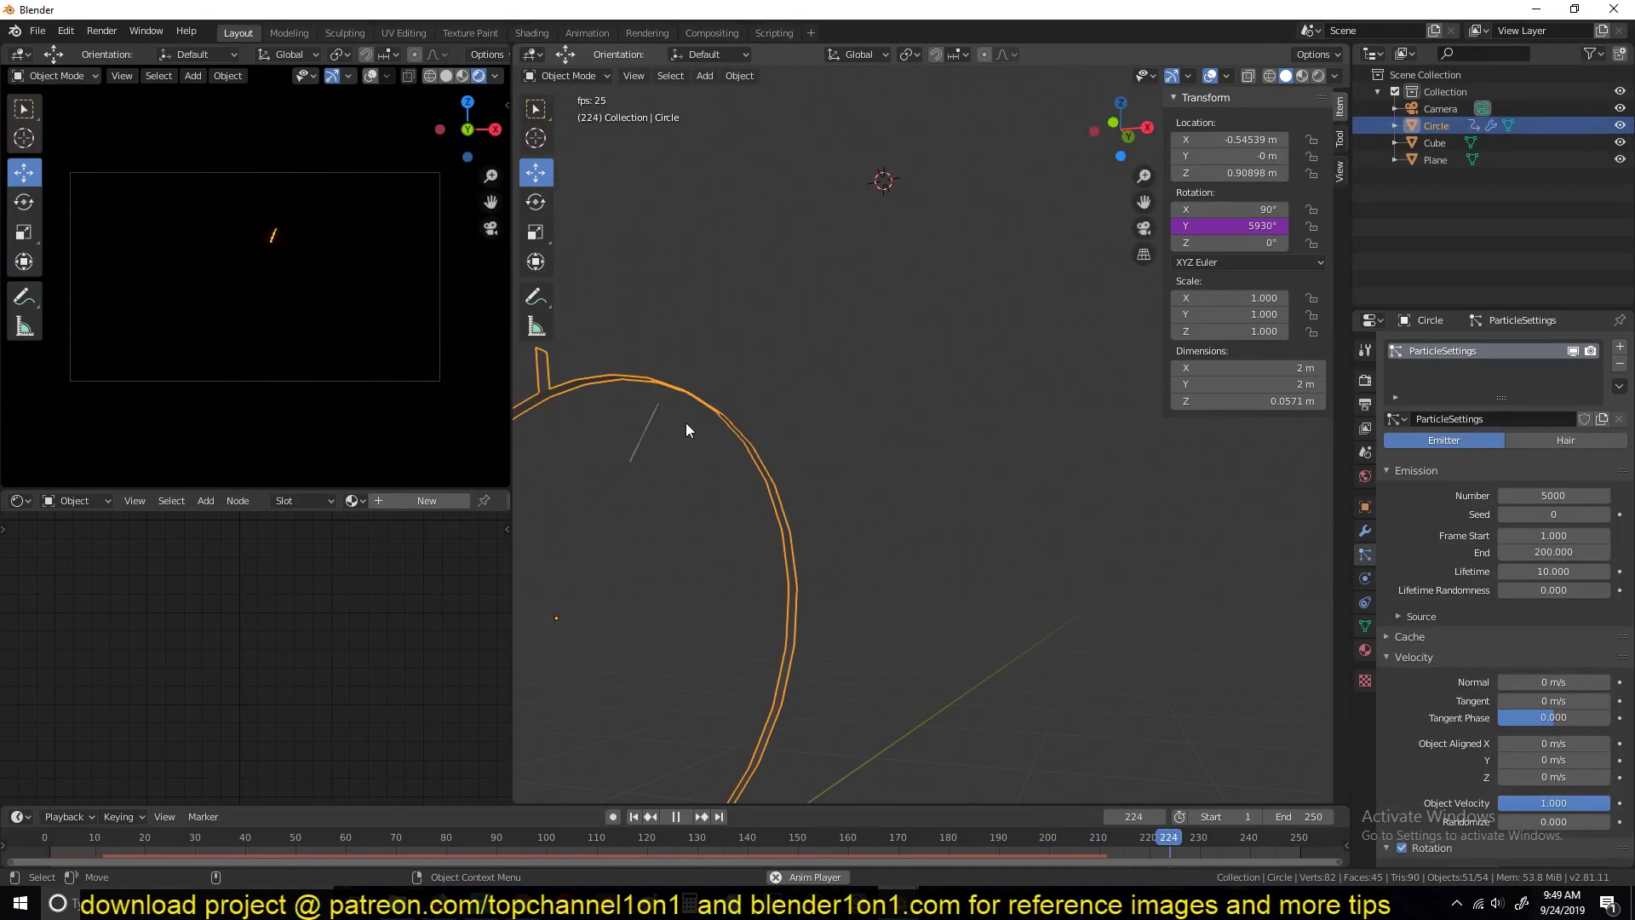
click(645, 437)
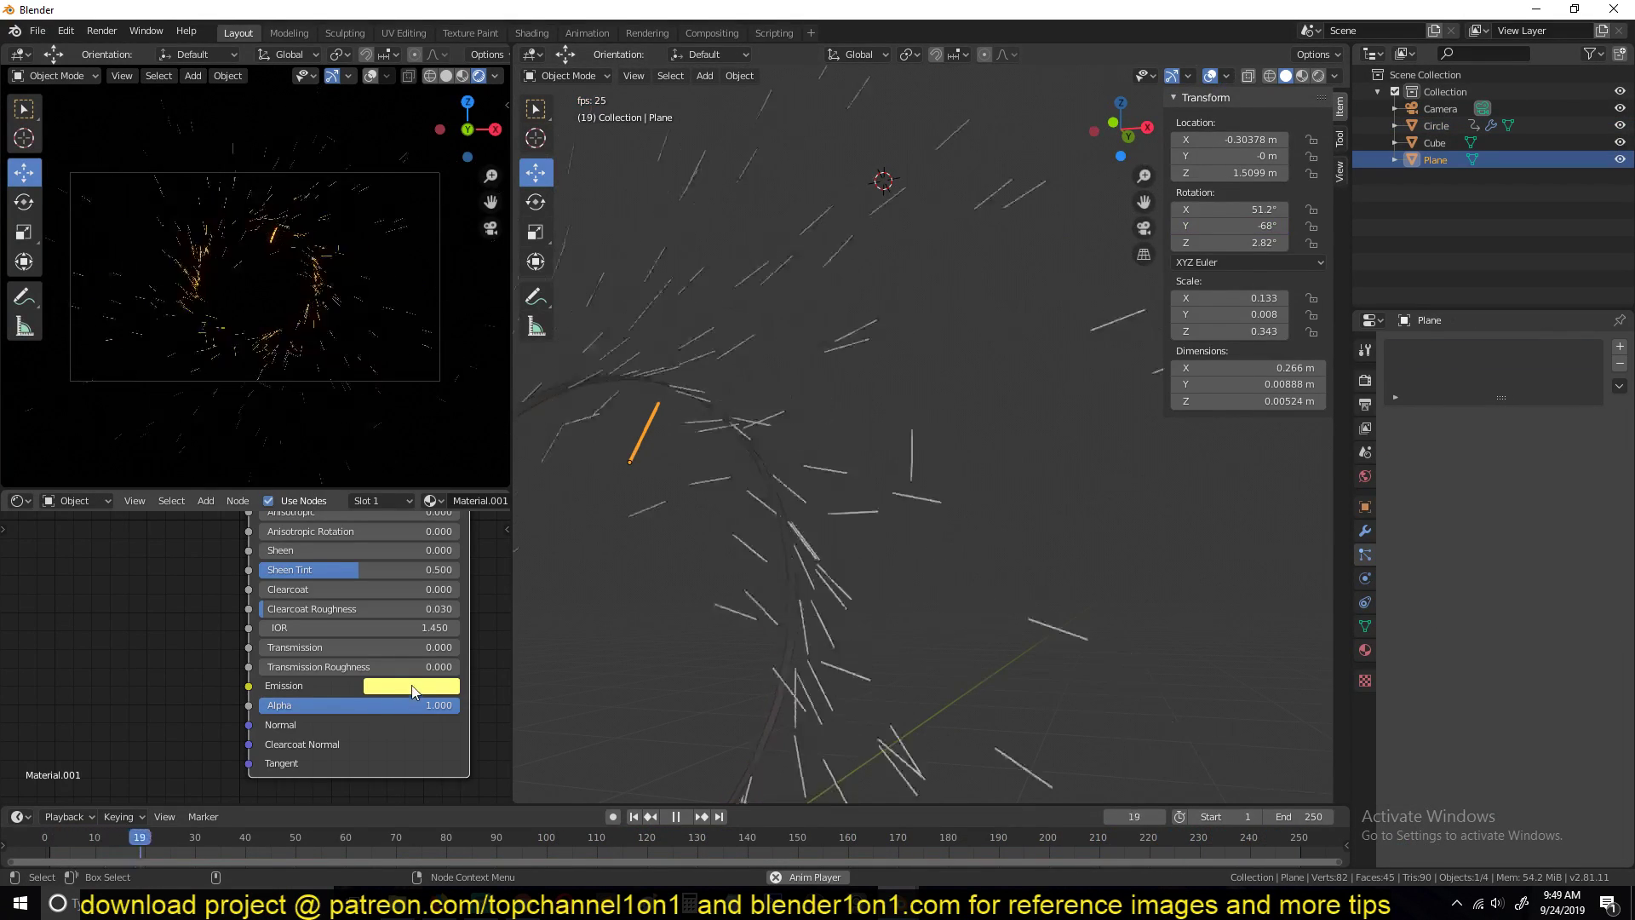
click(428, 681)
click(436, 640)
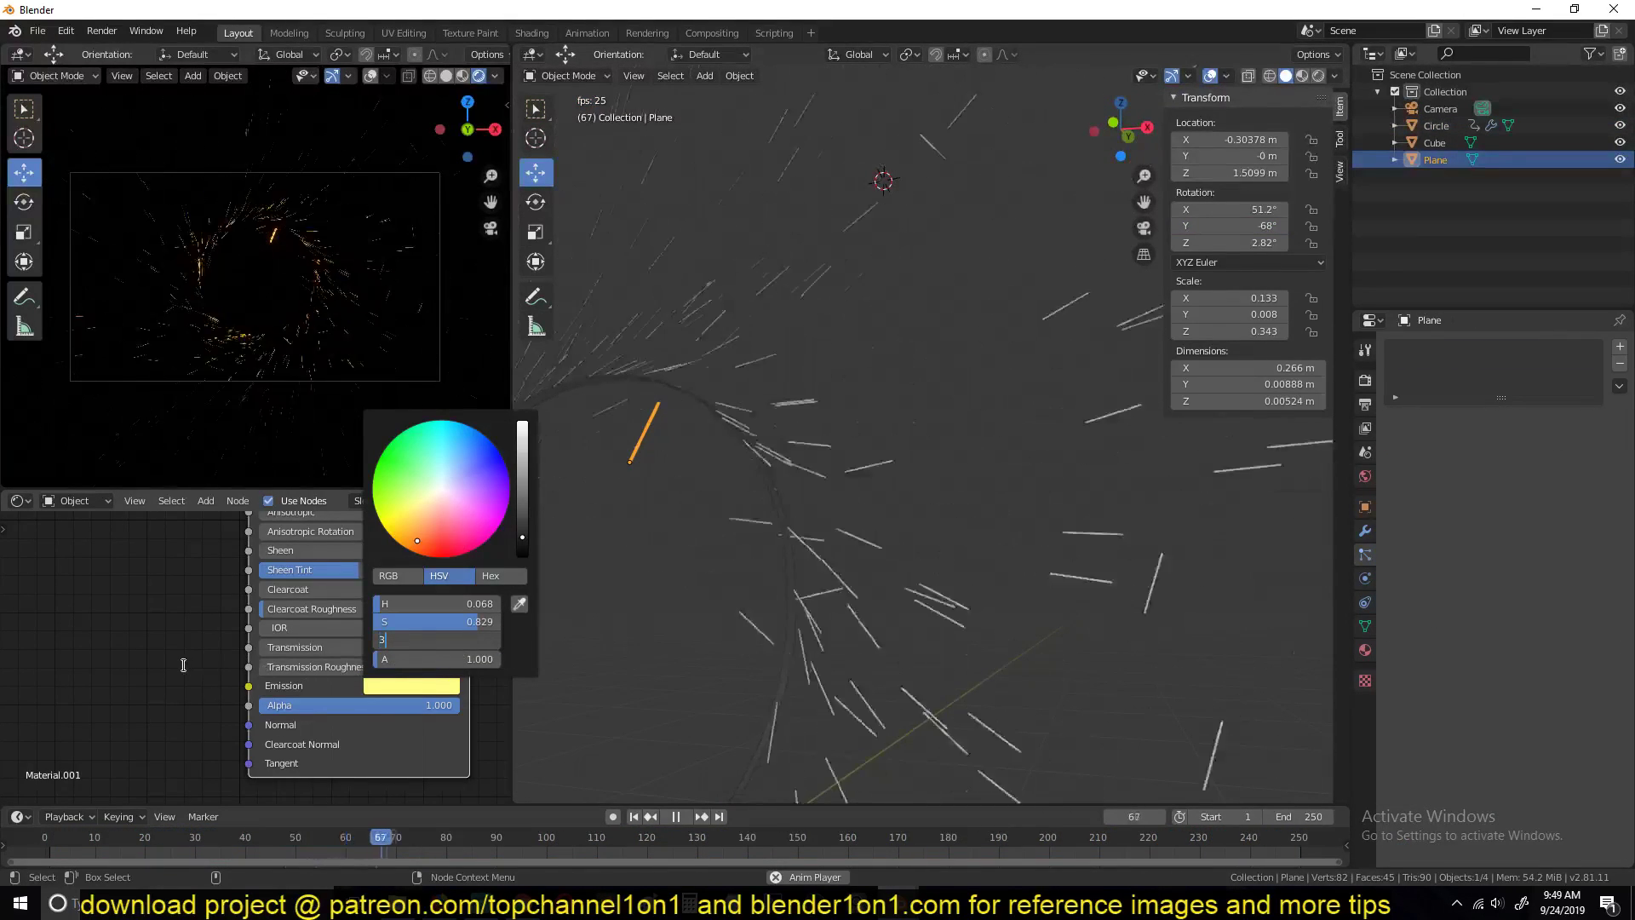
key(Return)
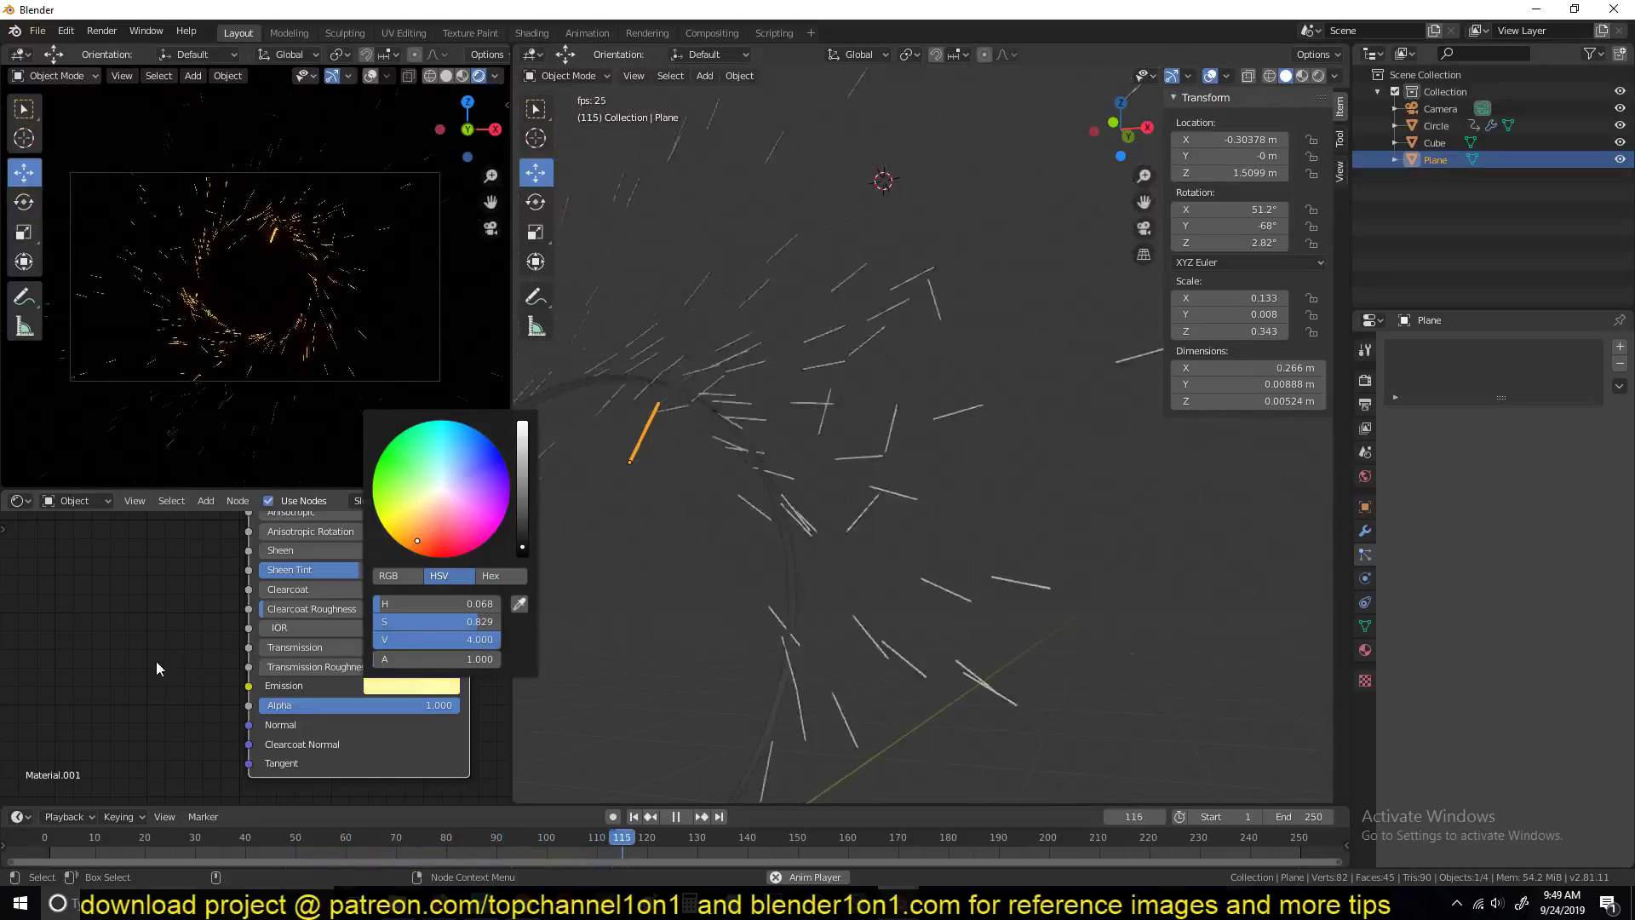
click(436, 688)
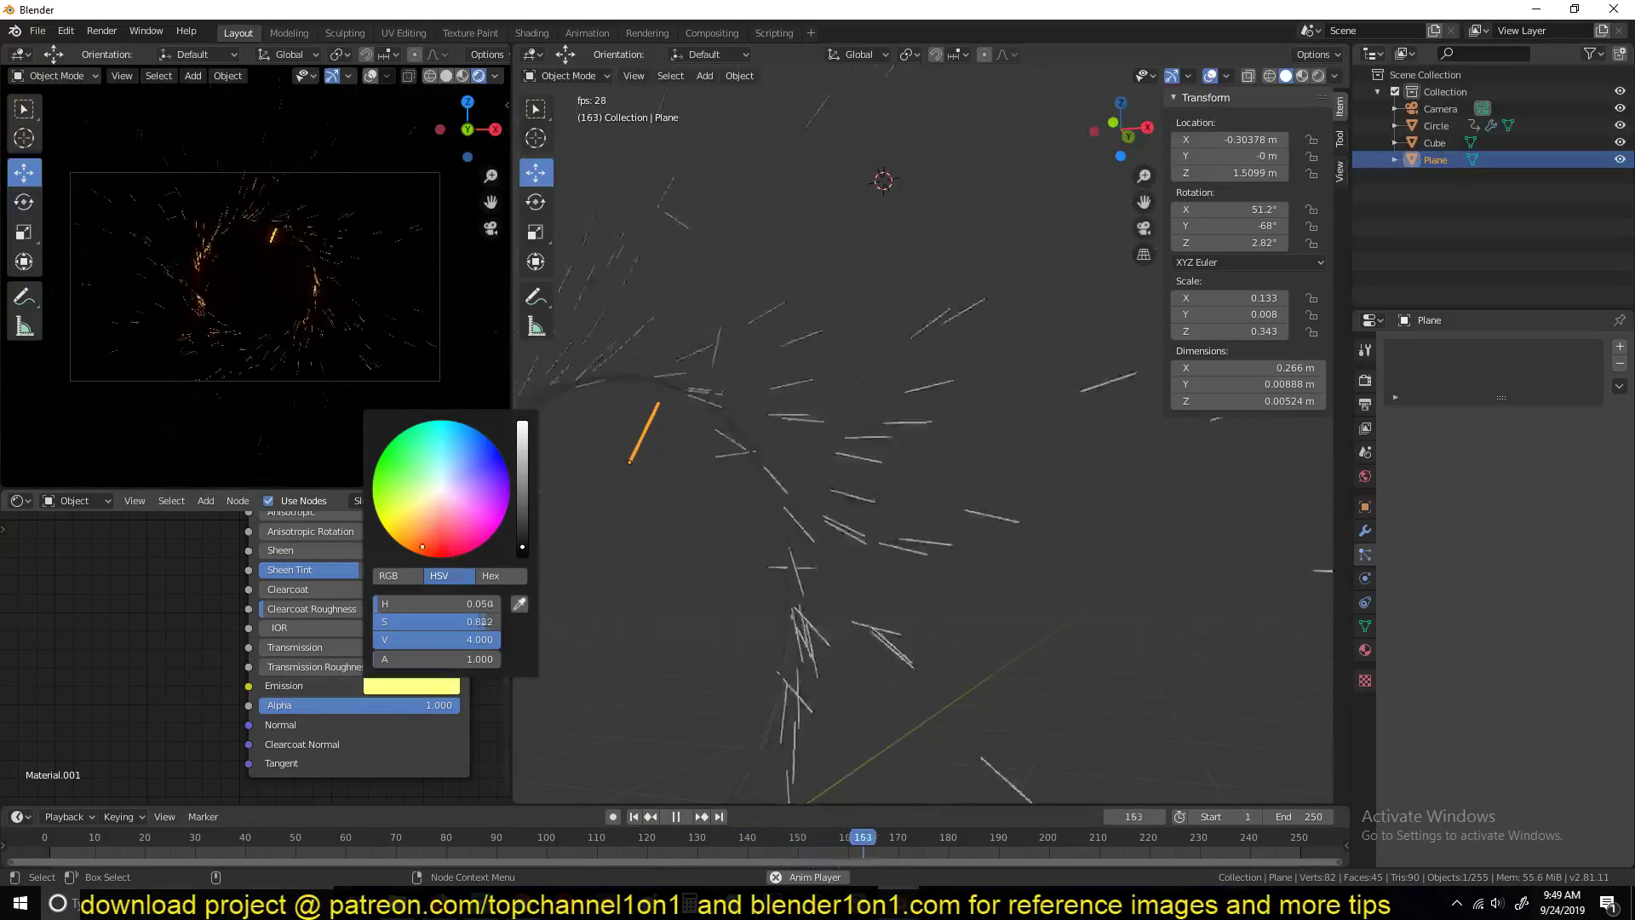
click(422, 555)
drag(422, 554, 403, 540)
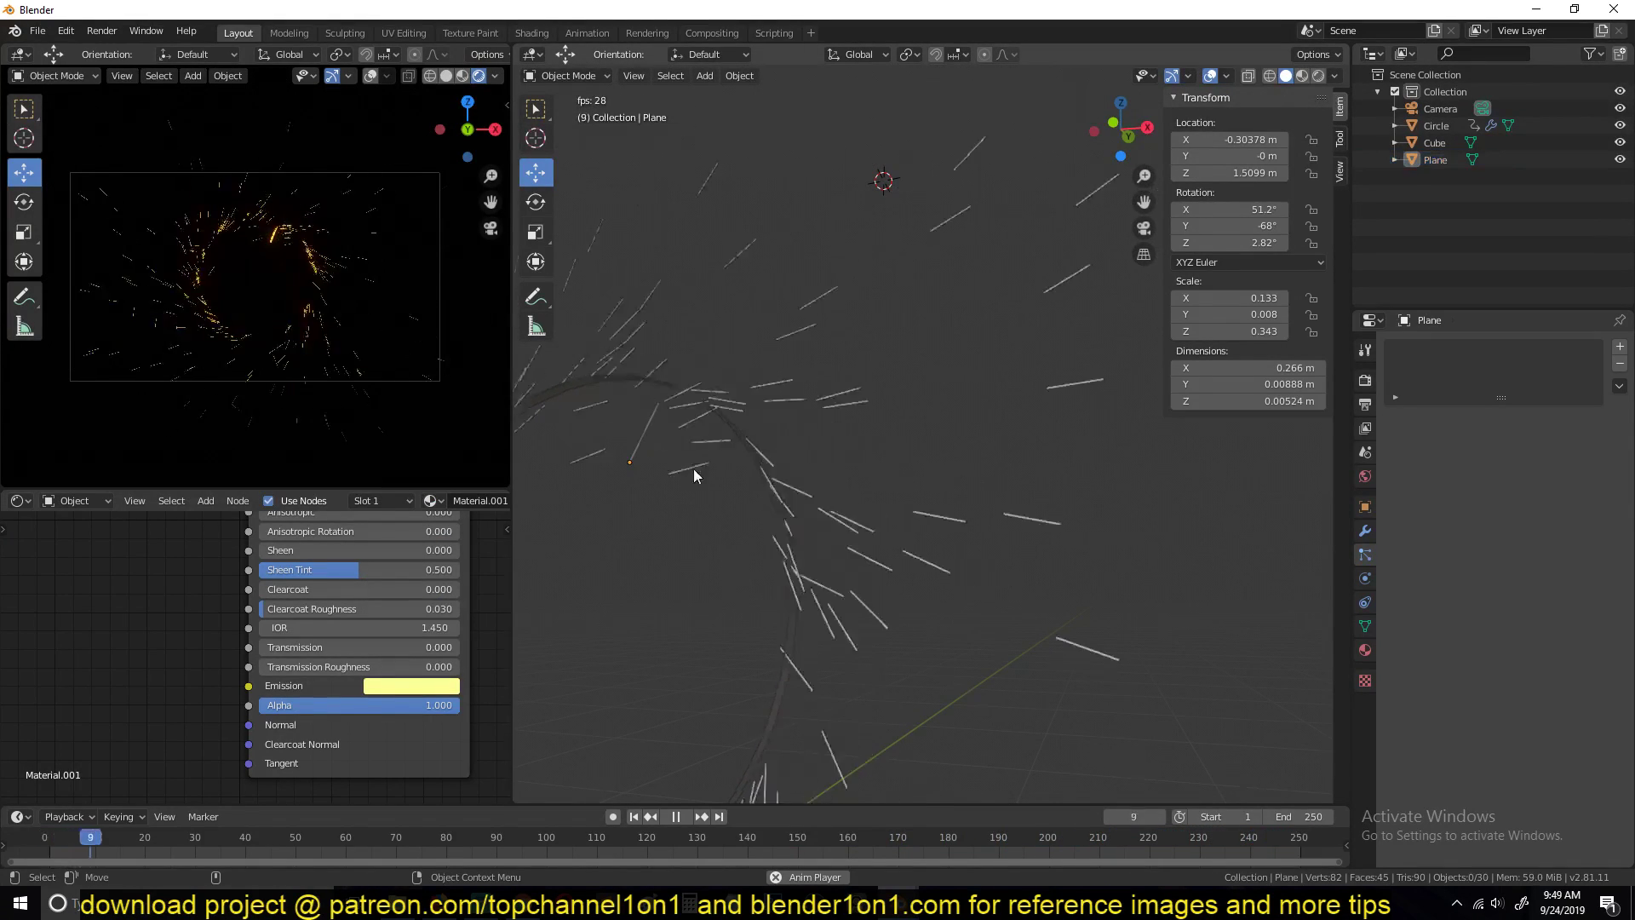
Step: Set the End frame of the ring's particle emission to 250
click(726, 453)
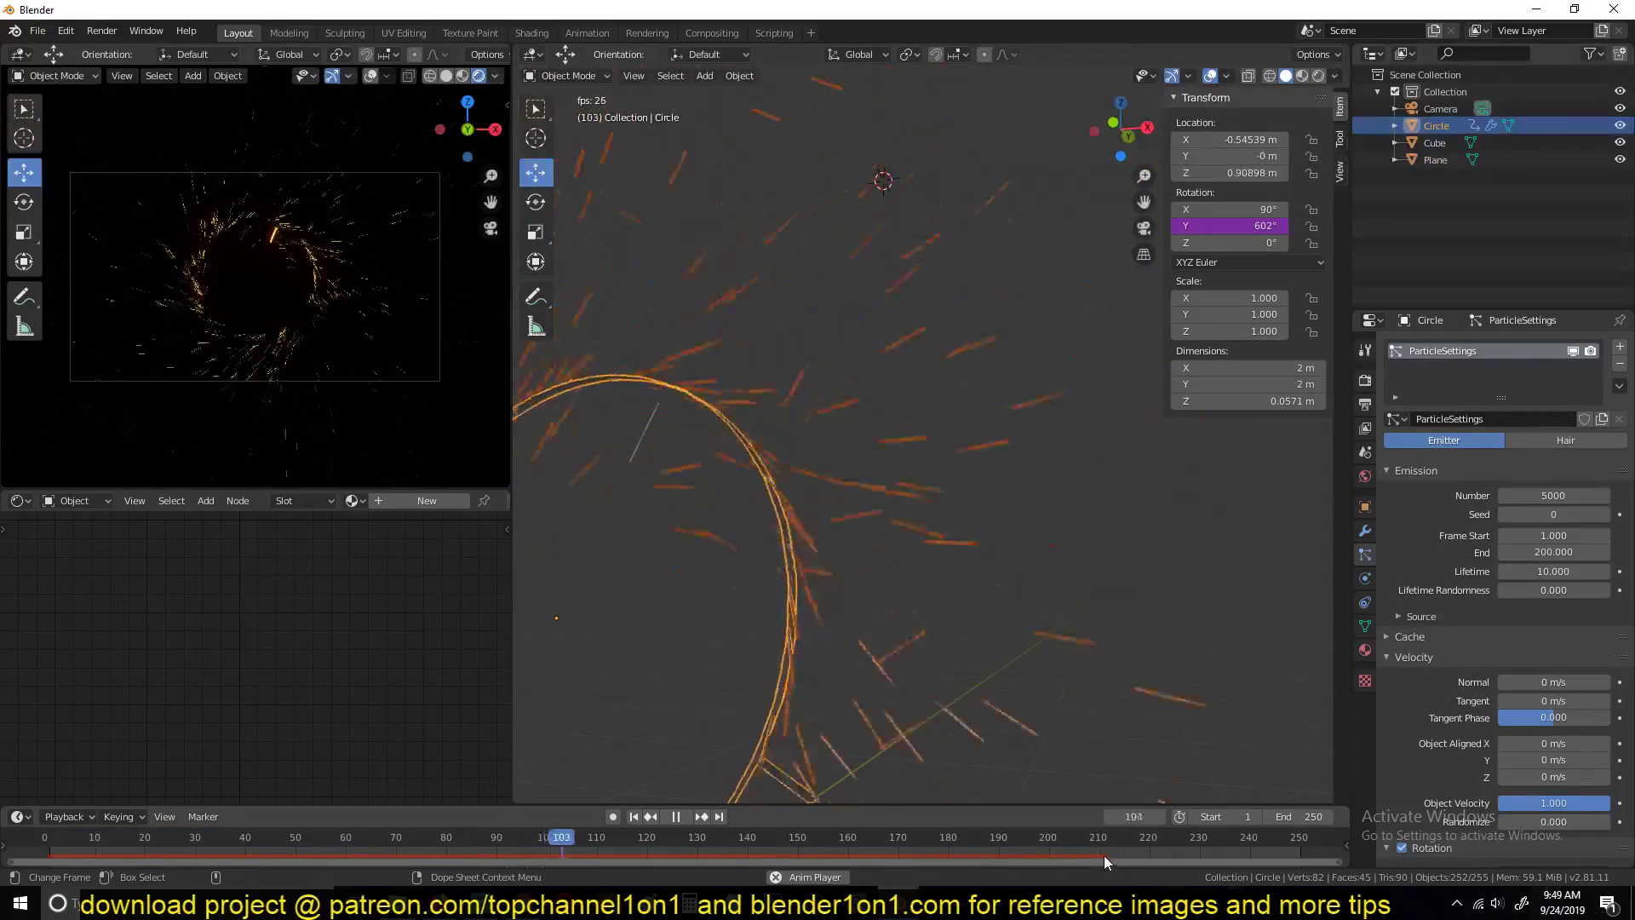
click(1523, 557)
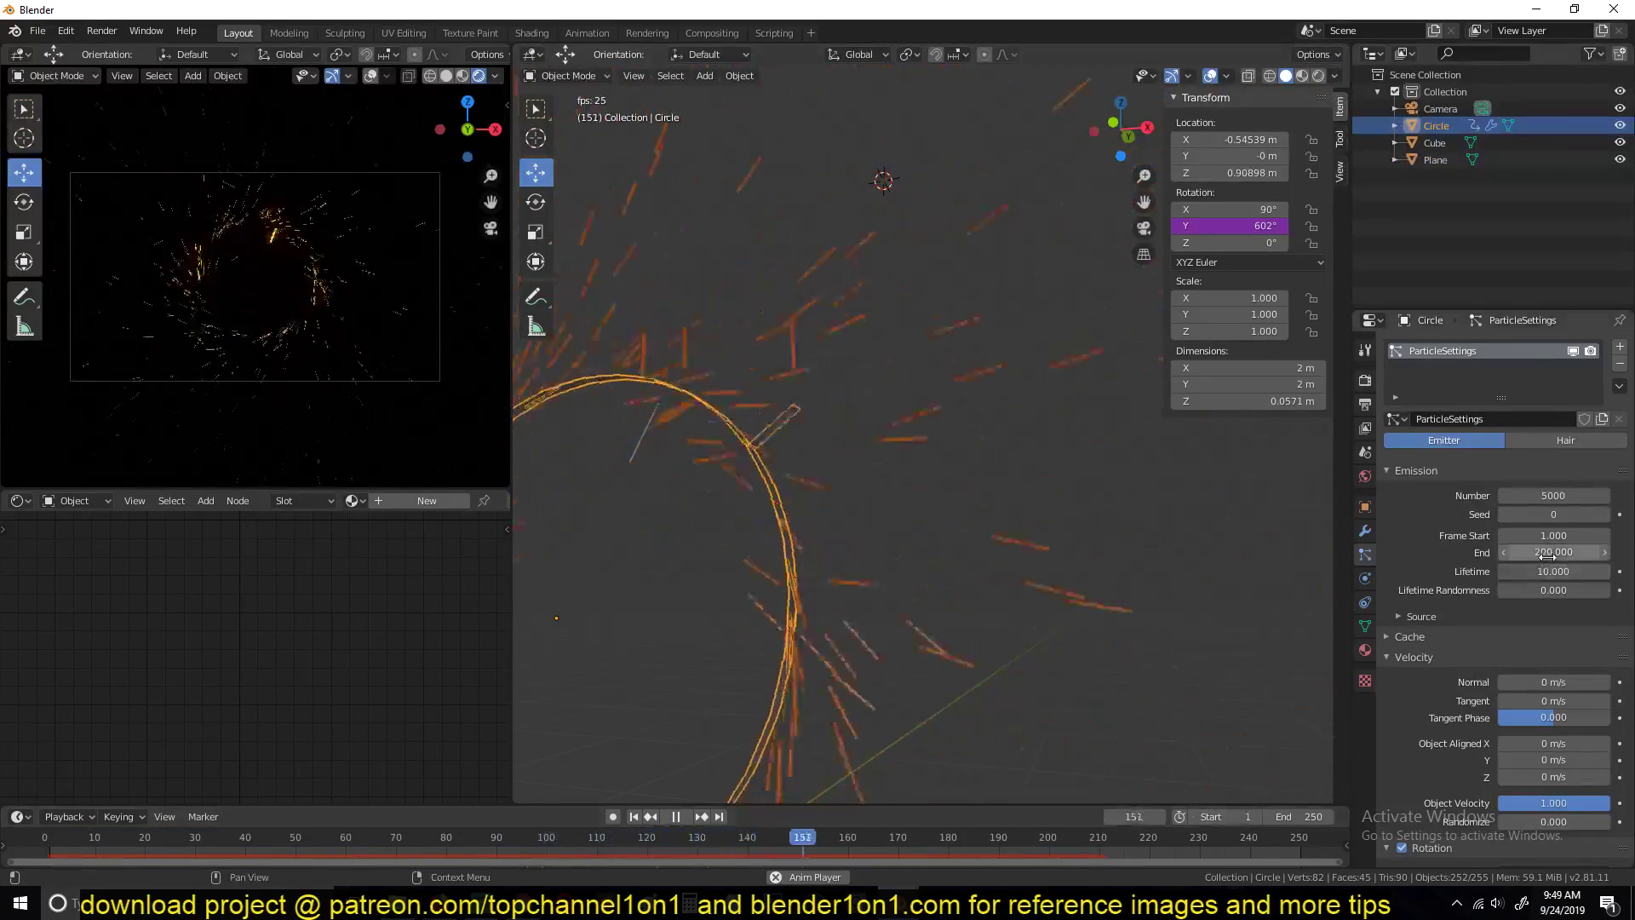
text(250)
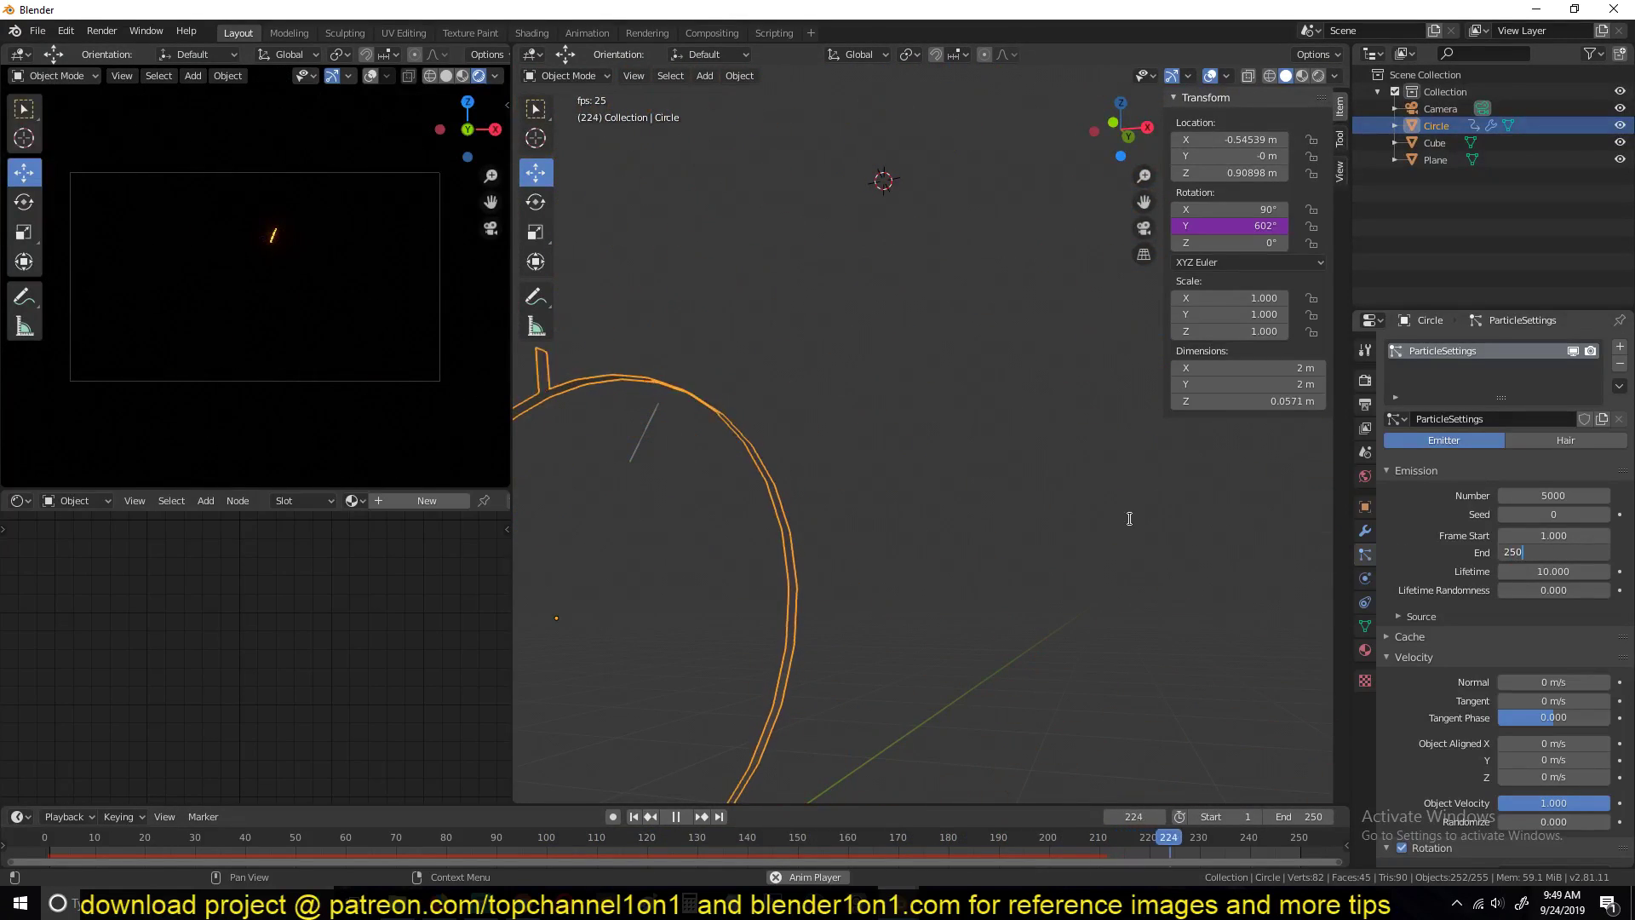
key(Return)
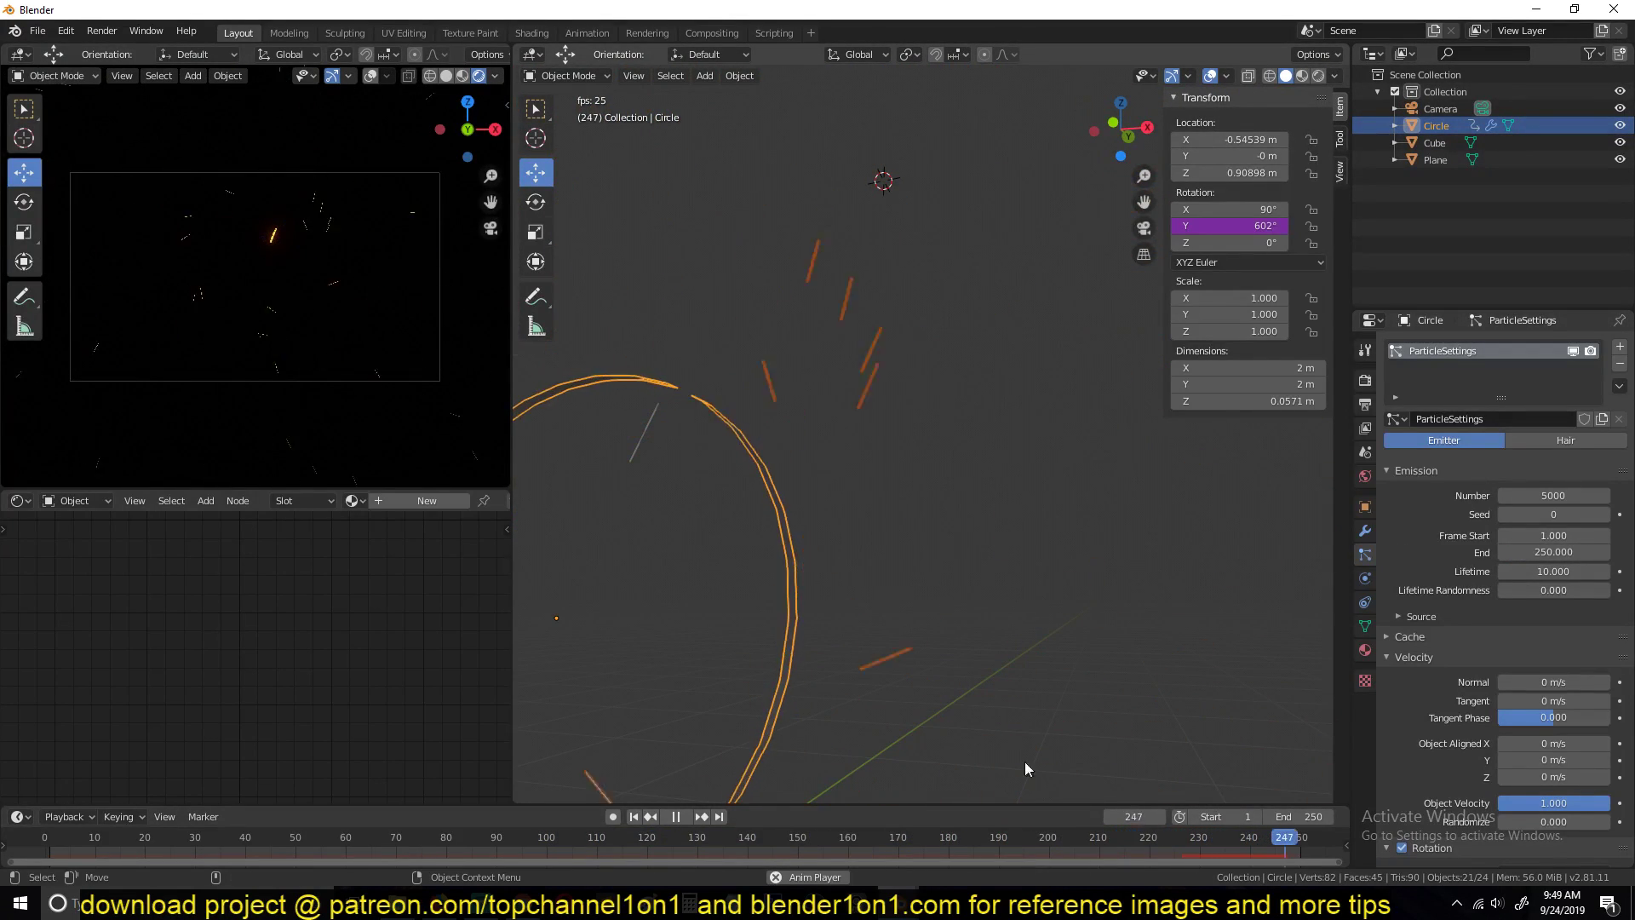
Step: Examine the spark motion around the ring during playback from angled views and from the front view
middle_drag(839, 572, 817, 564)
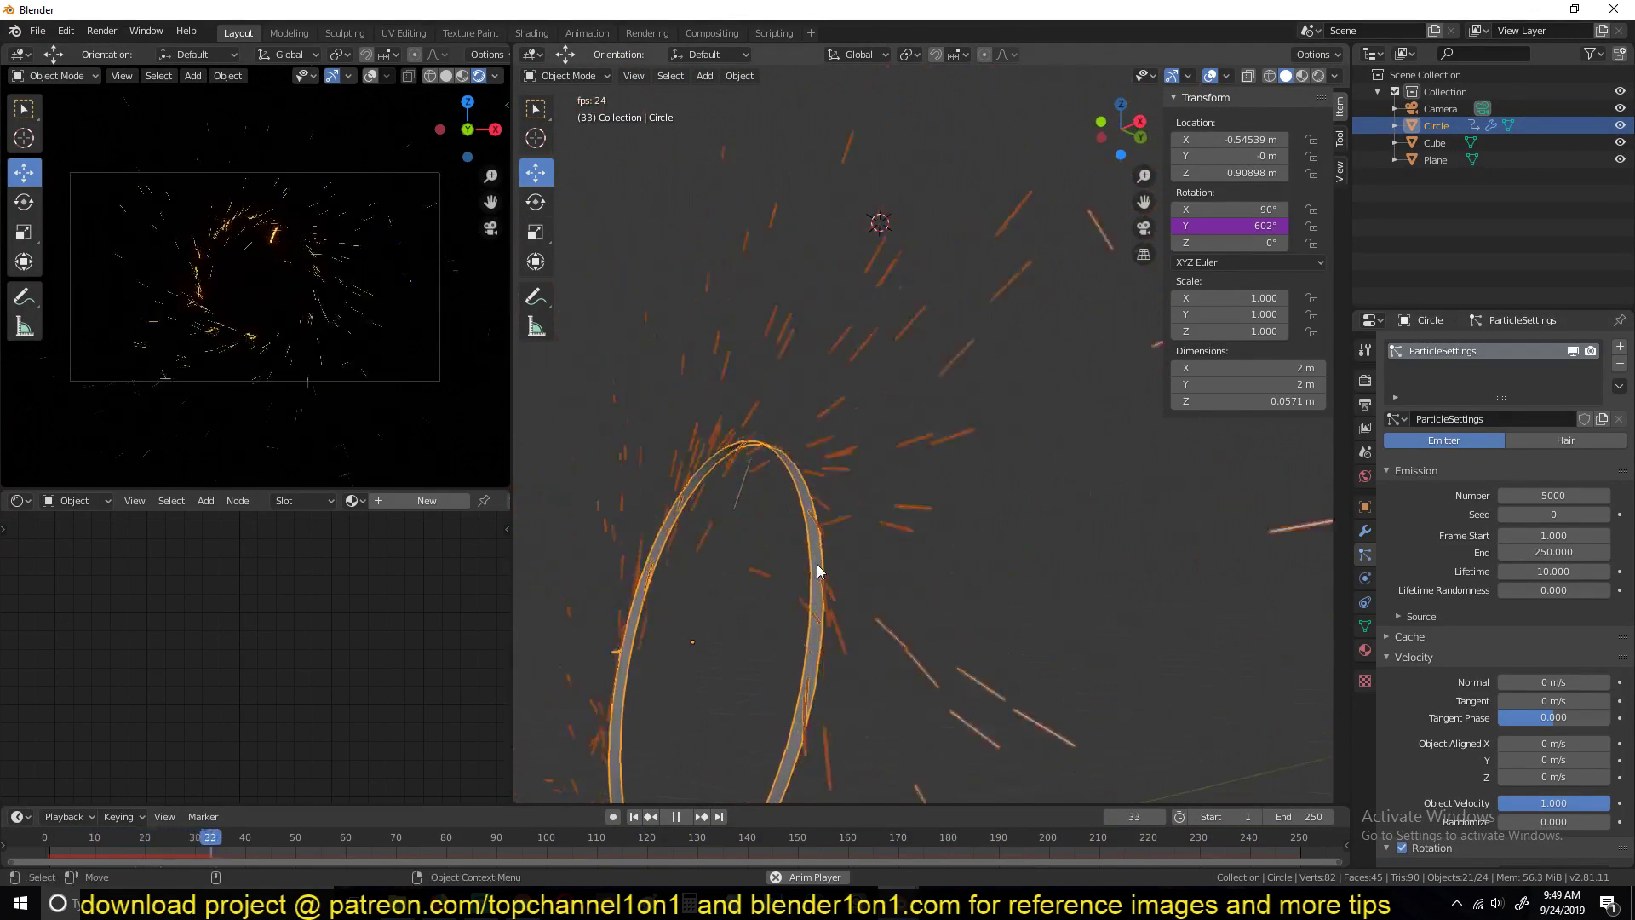
click(725, 360)
click(786, 464)
key(KP_1)
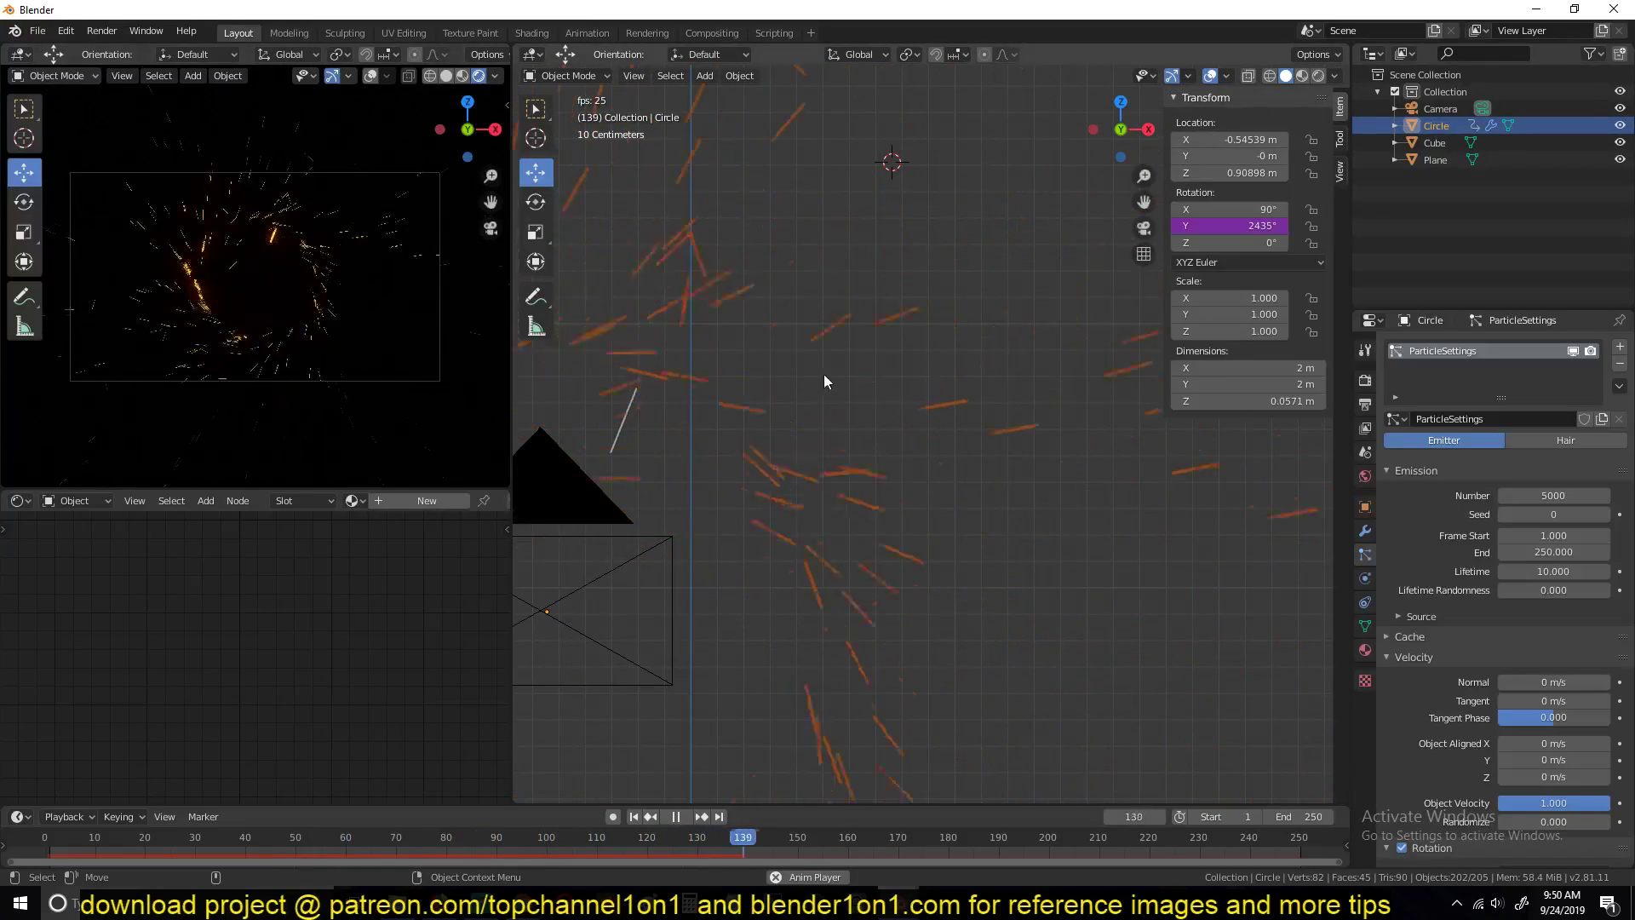
shift+middle_drag(825, 375, 989, 327)
middle_drag(723, 358, 731, 416)
scroll(736, 414, up, 3)
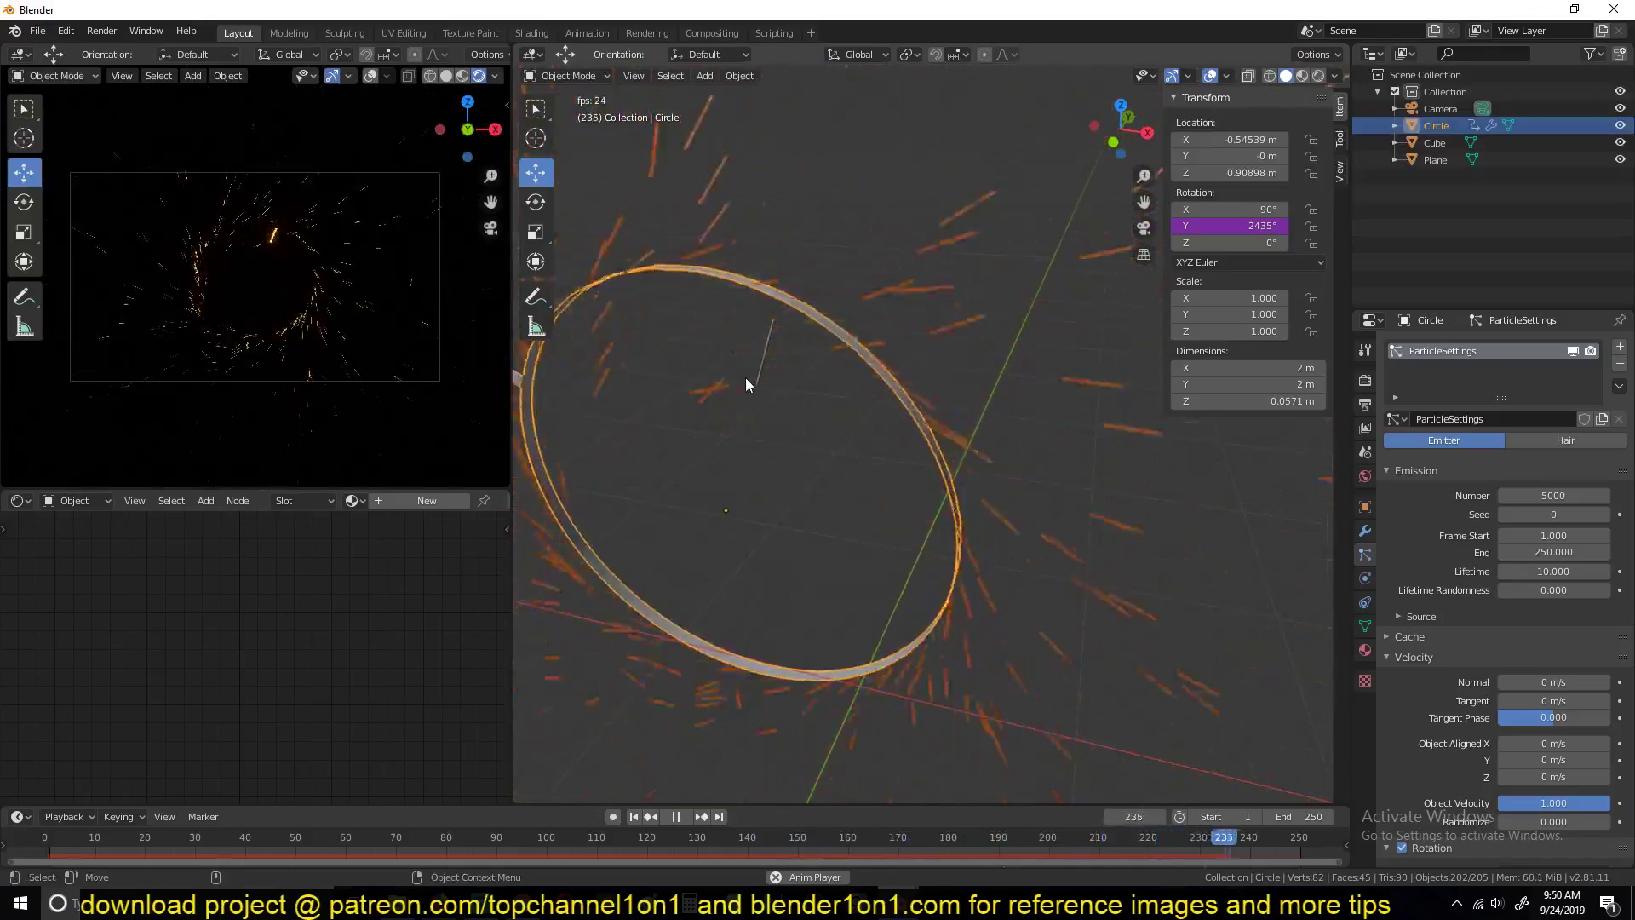
key(KP_1)
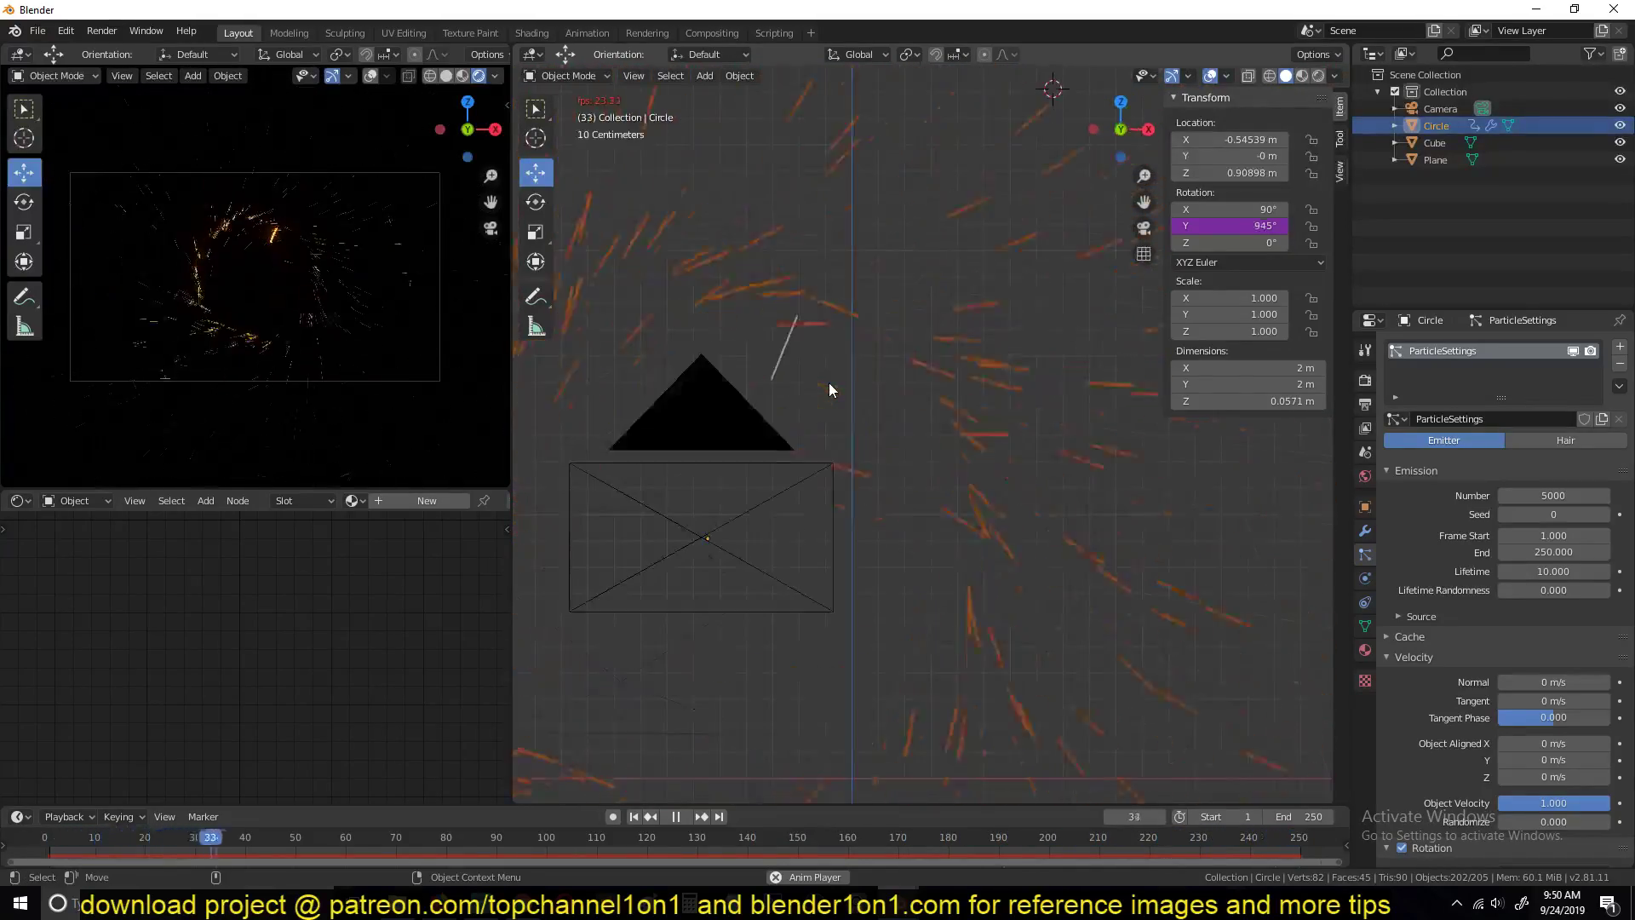
scroll(876, 380, down, 2)
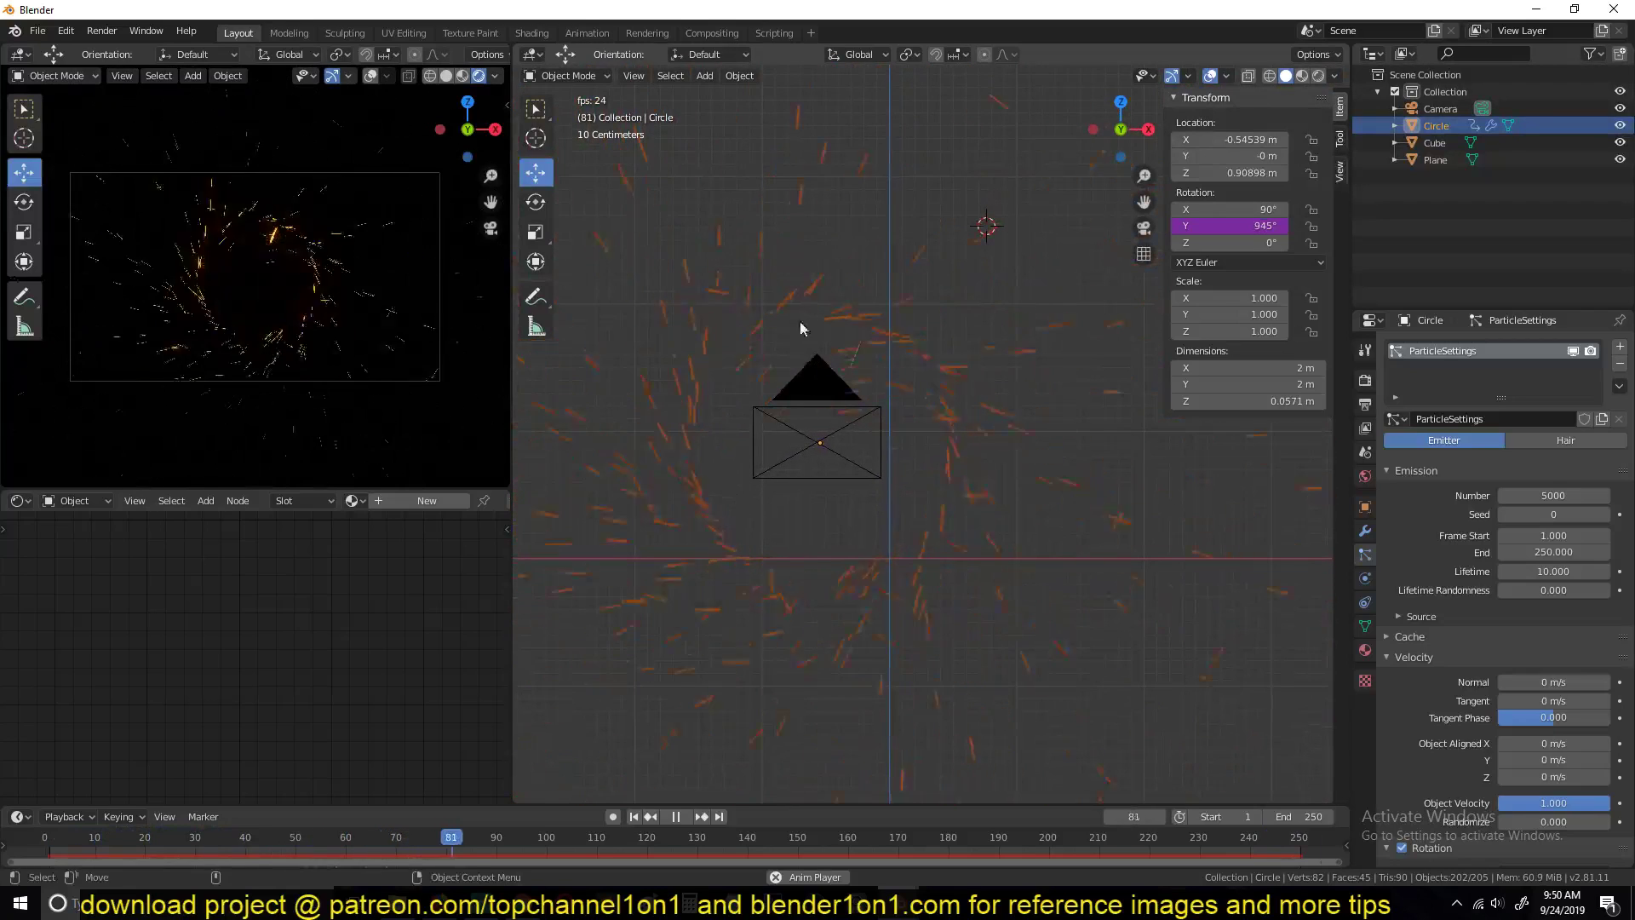
Step: Stop playback at frame 86 and offset the ring's mesh from its origin in Edit Mode to a local median of about X 0.141 m, Y 0.009 m
key(space)
key(Tab)
scroll(917, 398, up, 3)
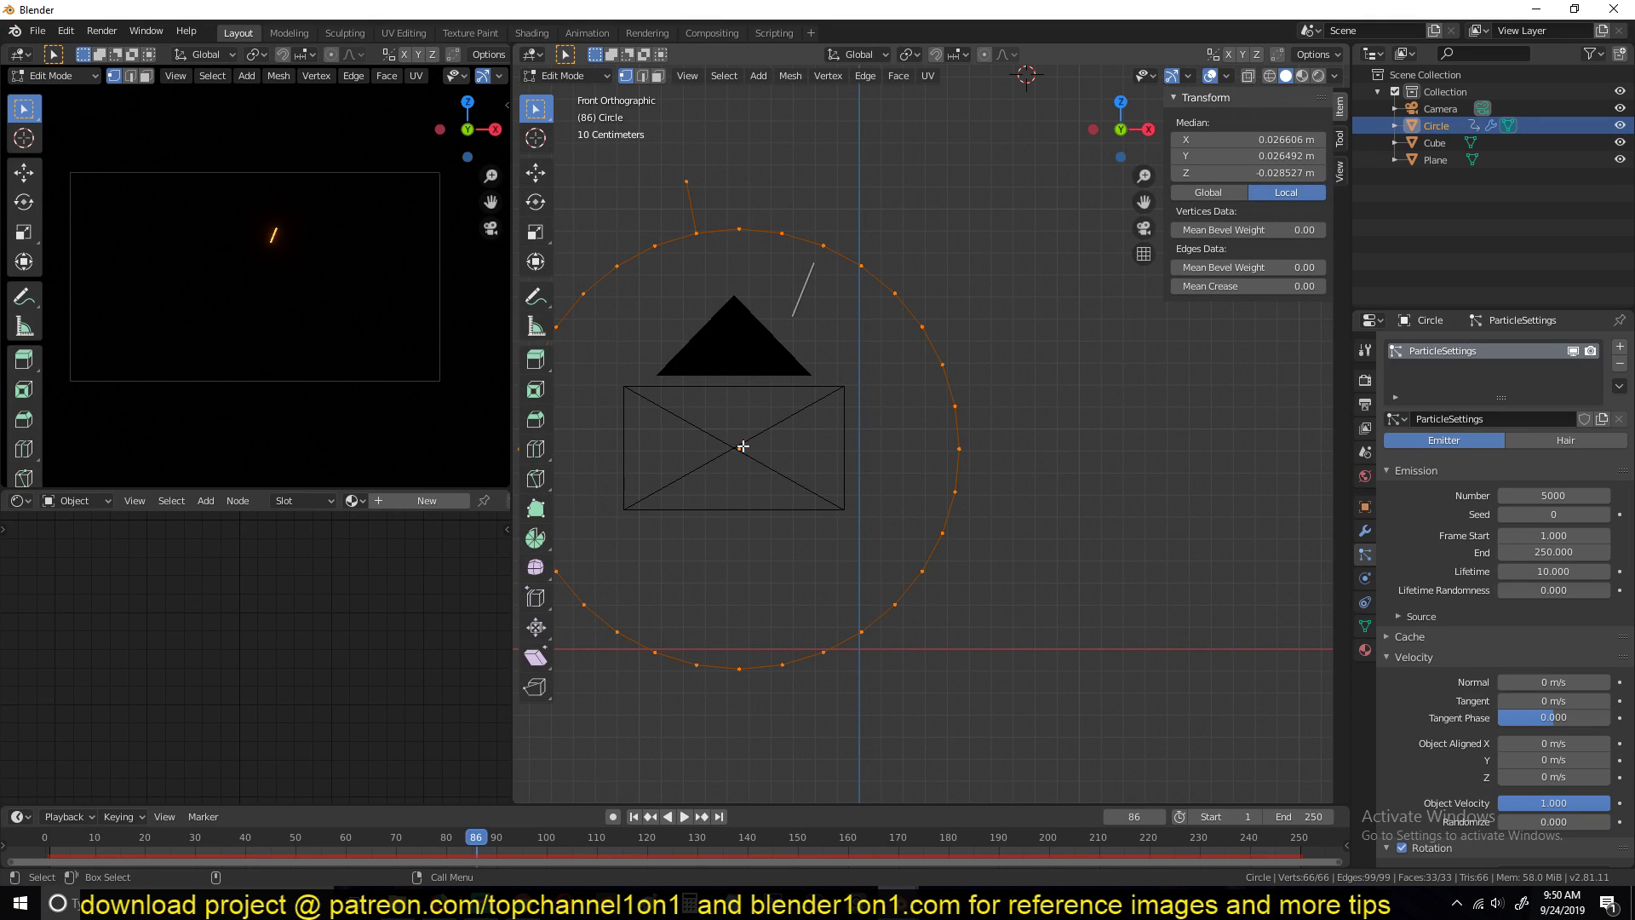
click(537, 174)
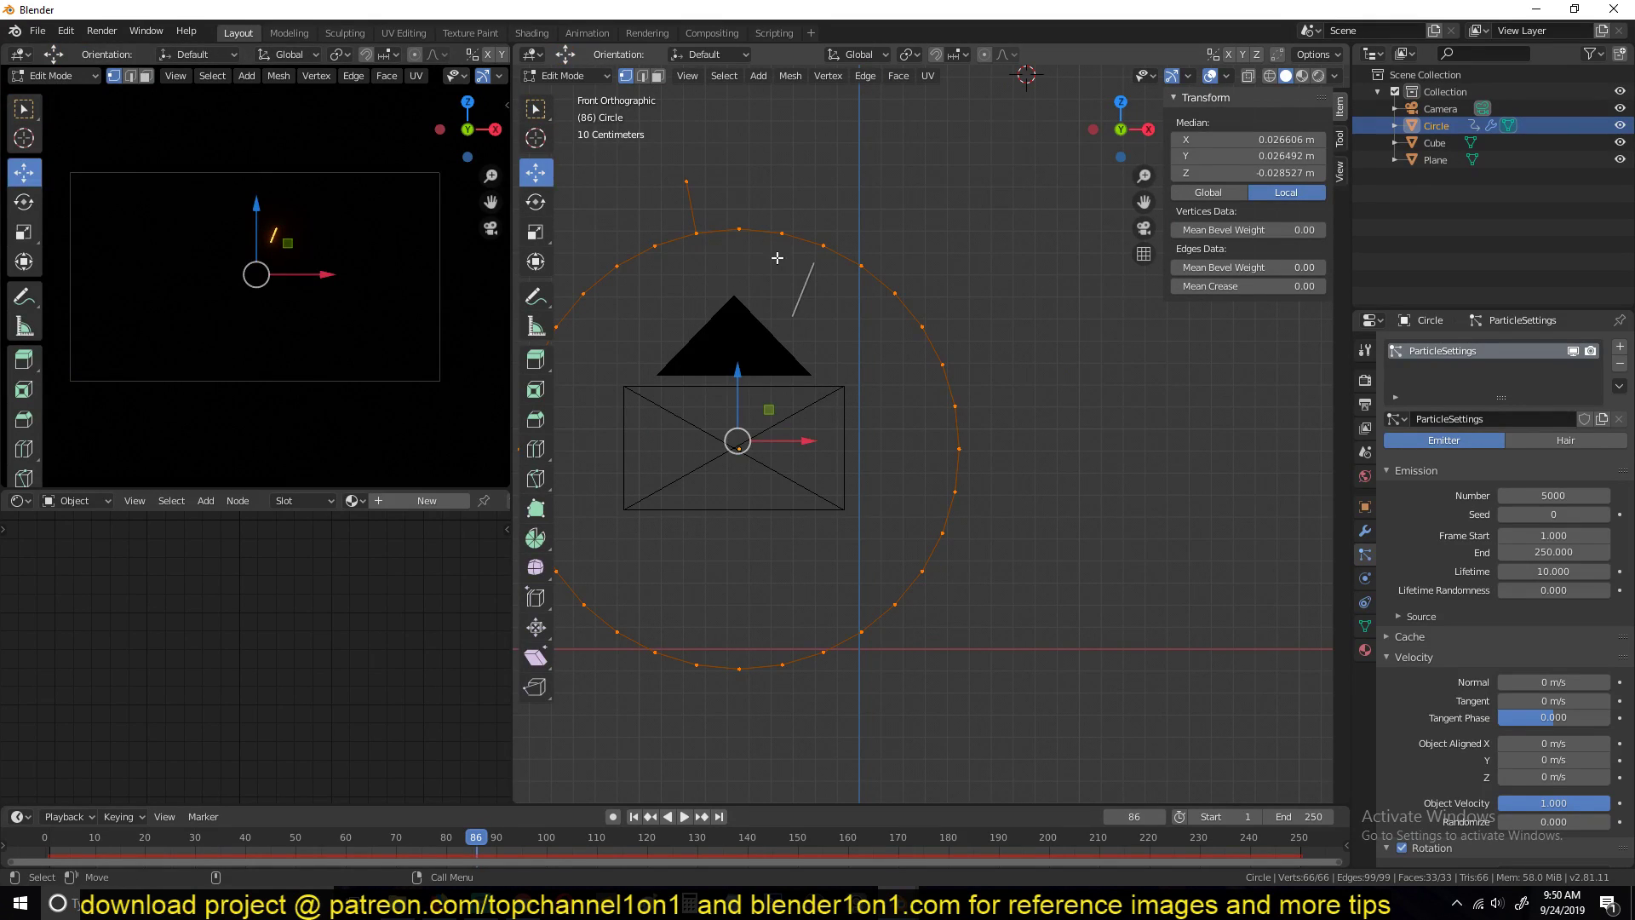
middle_drag(773, 299, 745, 375)
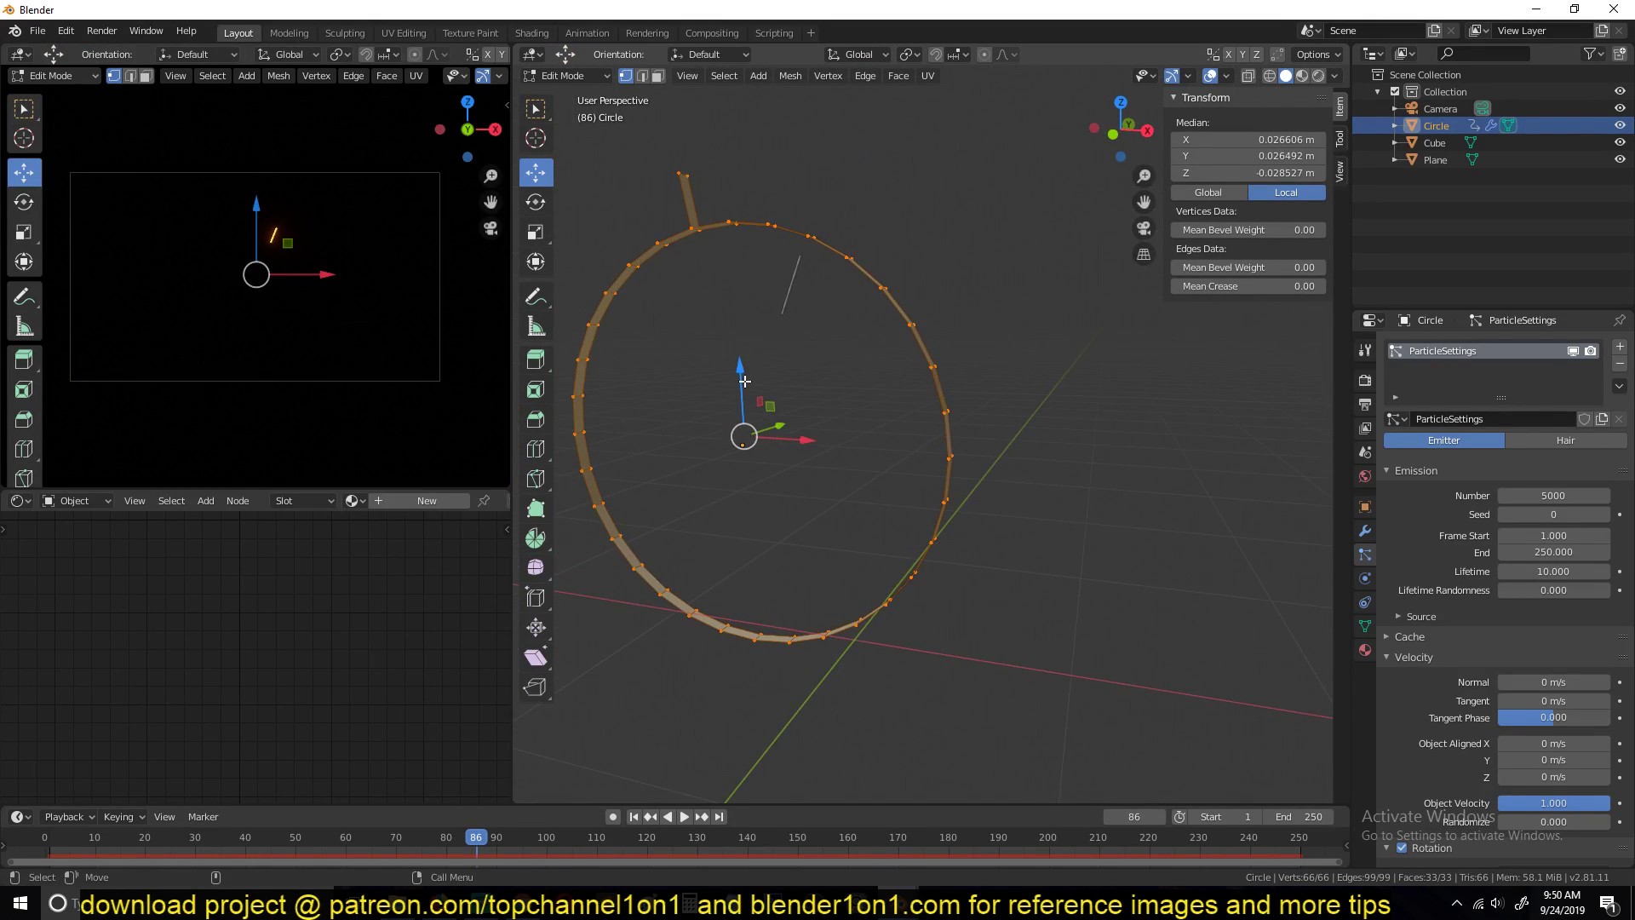
key(g)
click(737, 350)
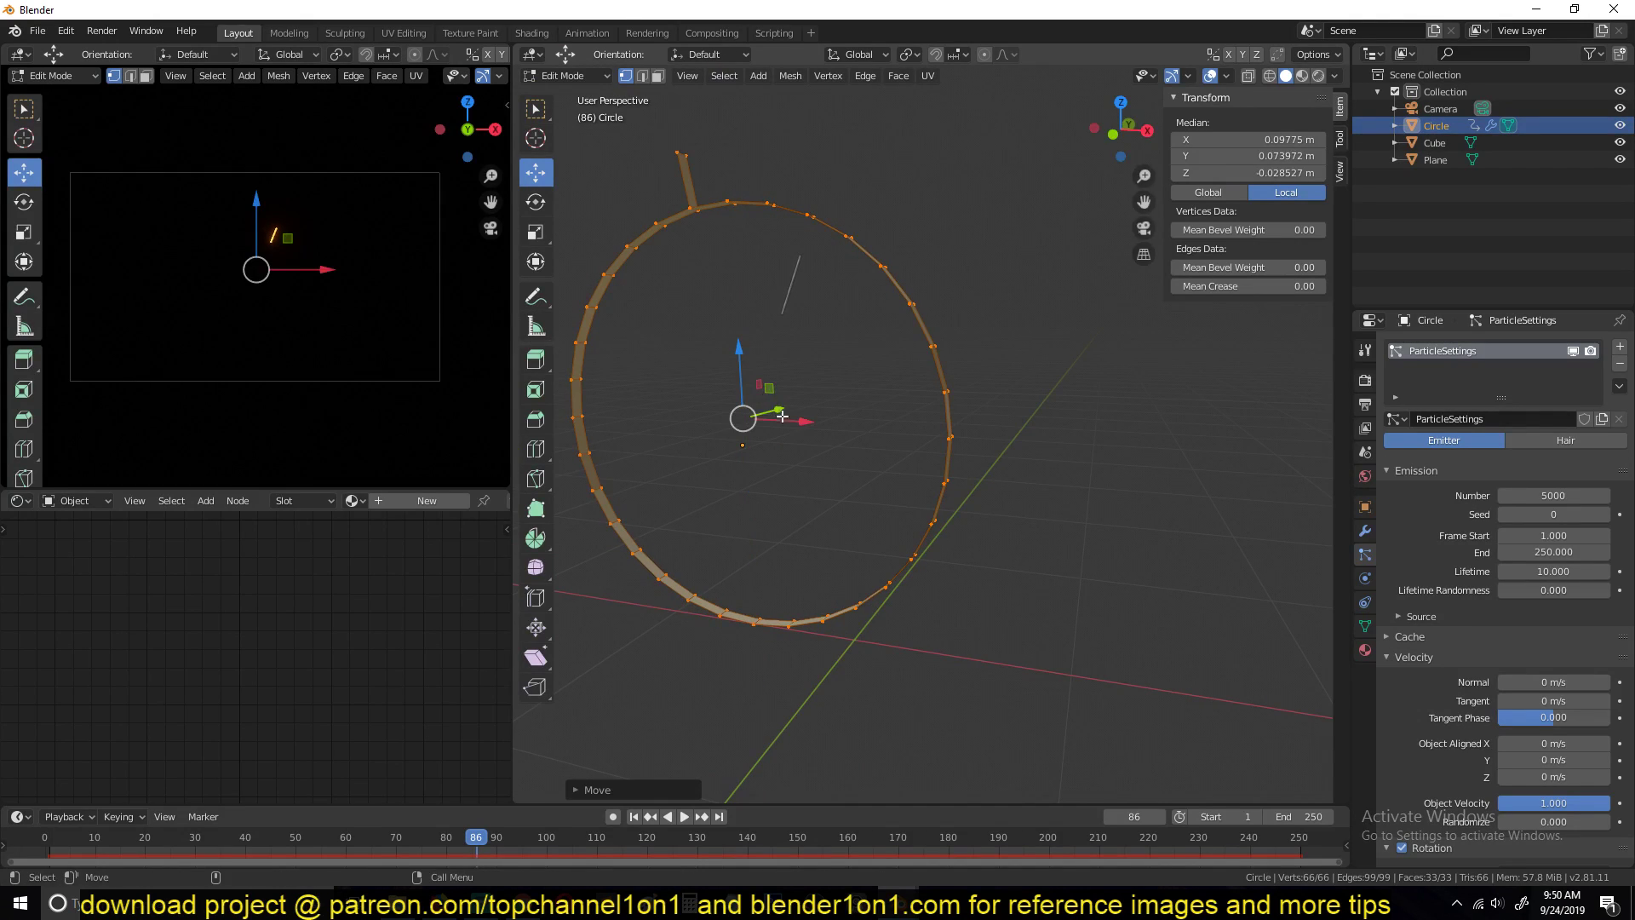
drag(795, 421, 811, 425)
key(KP_1)
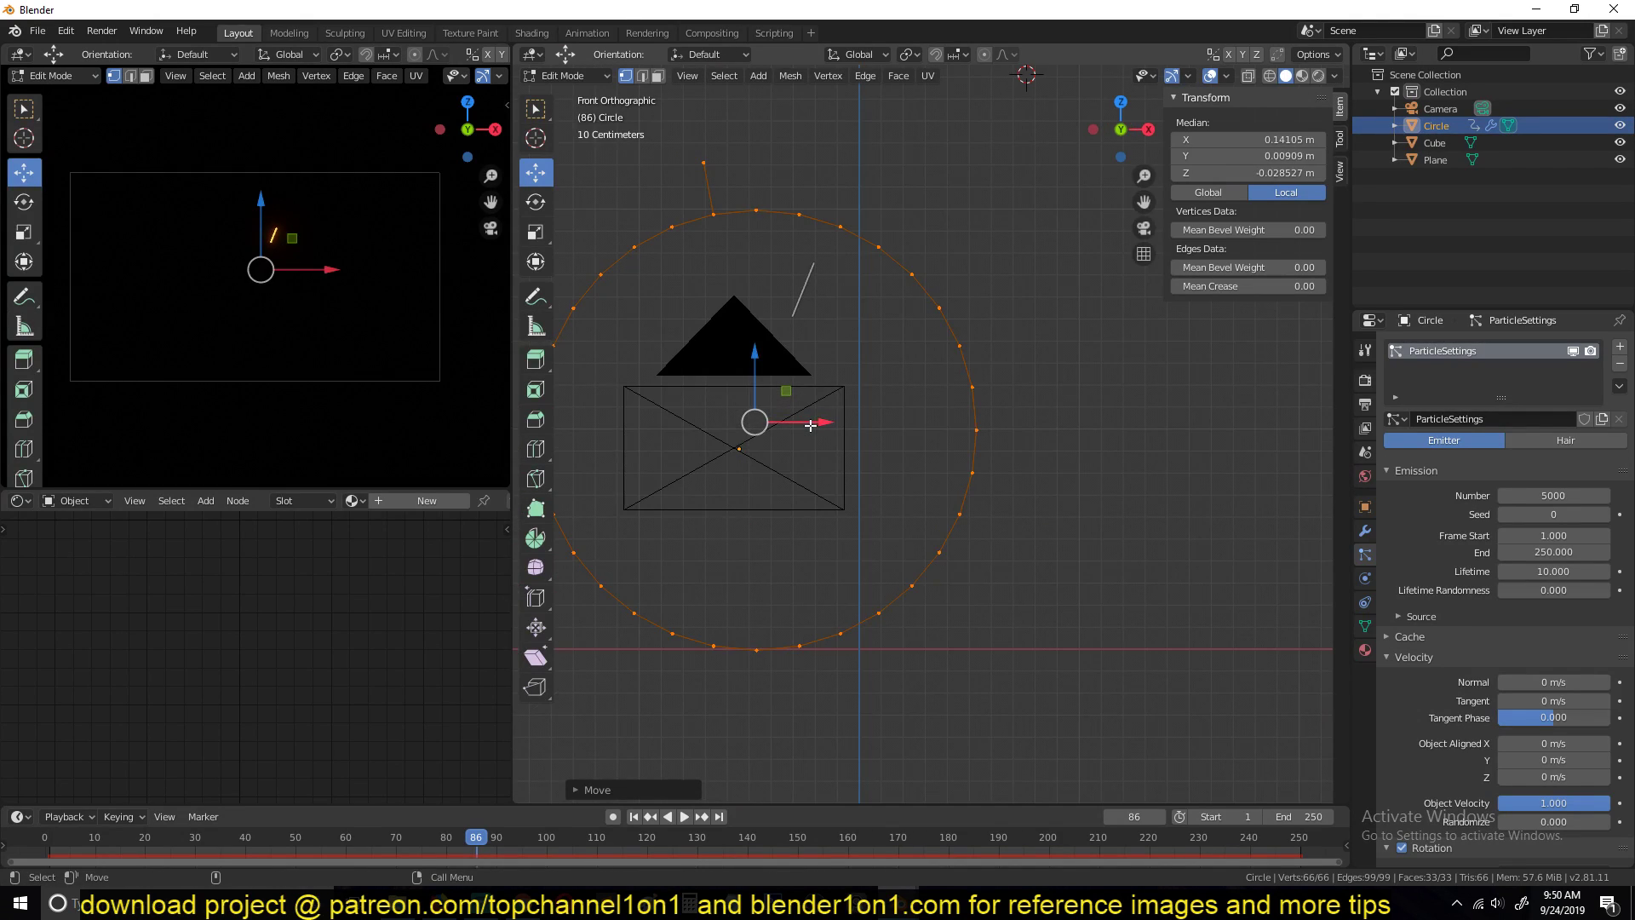
key(Tab)
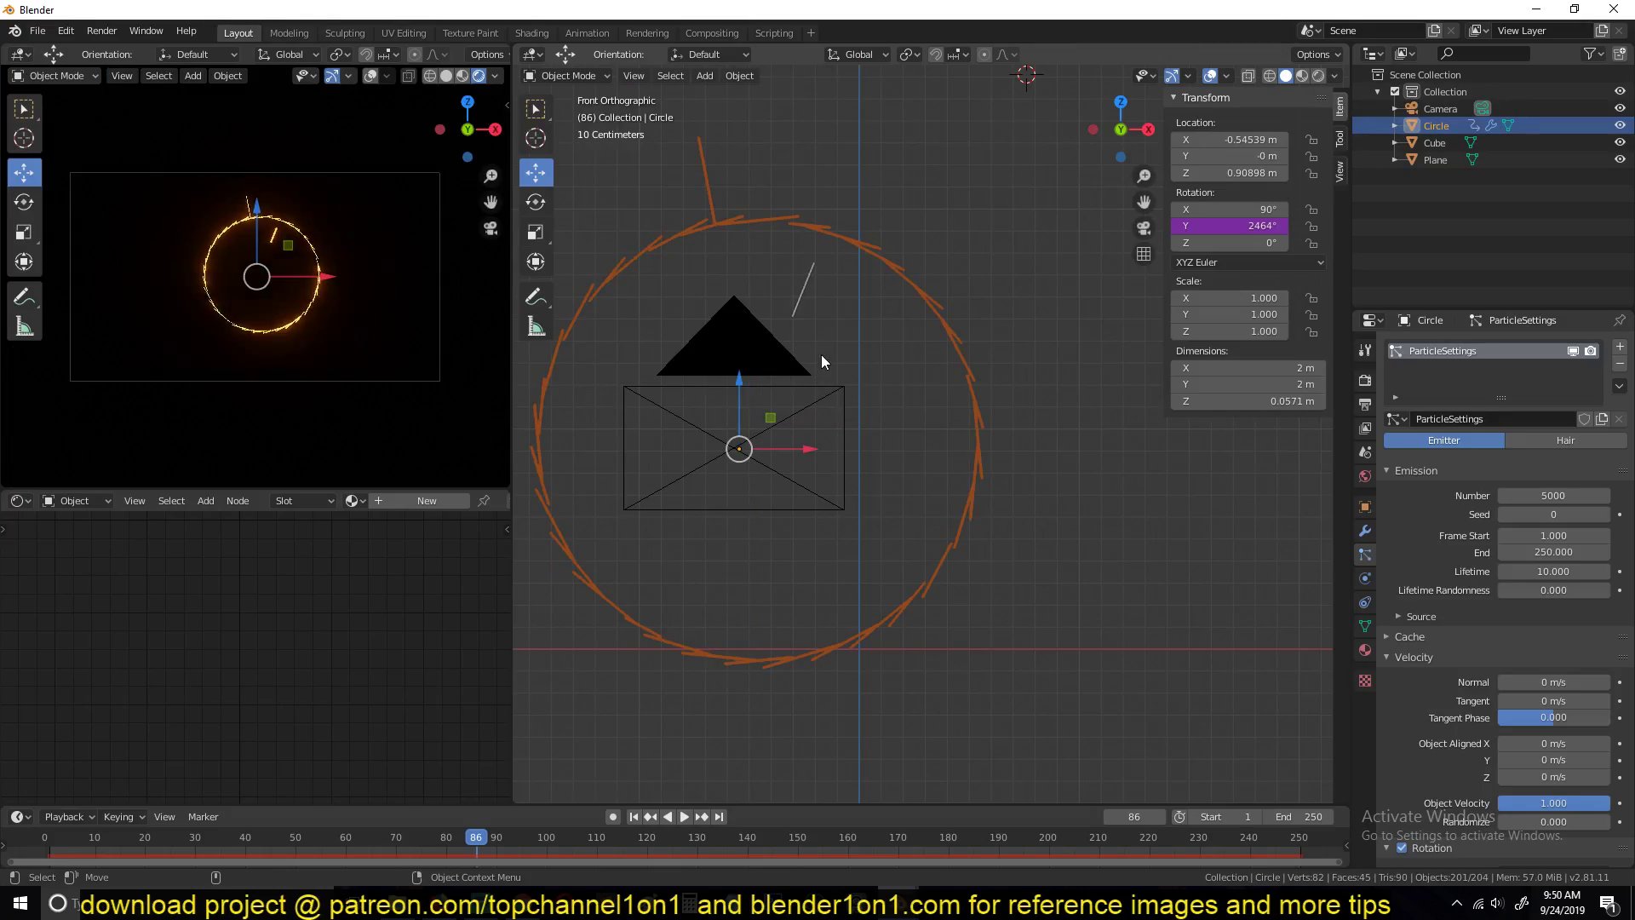
Step: Play to frame 240, nudge the ring's mesh slightly up and sideways in Edit Mode from the front view, and replay the animation
key(space)
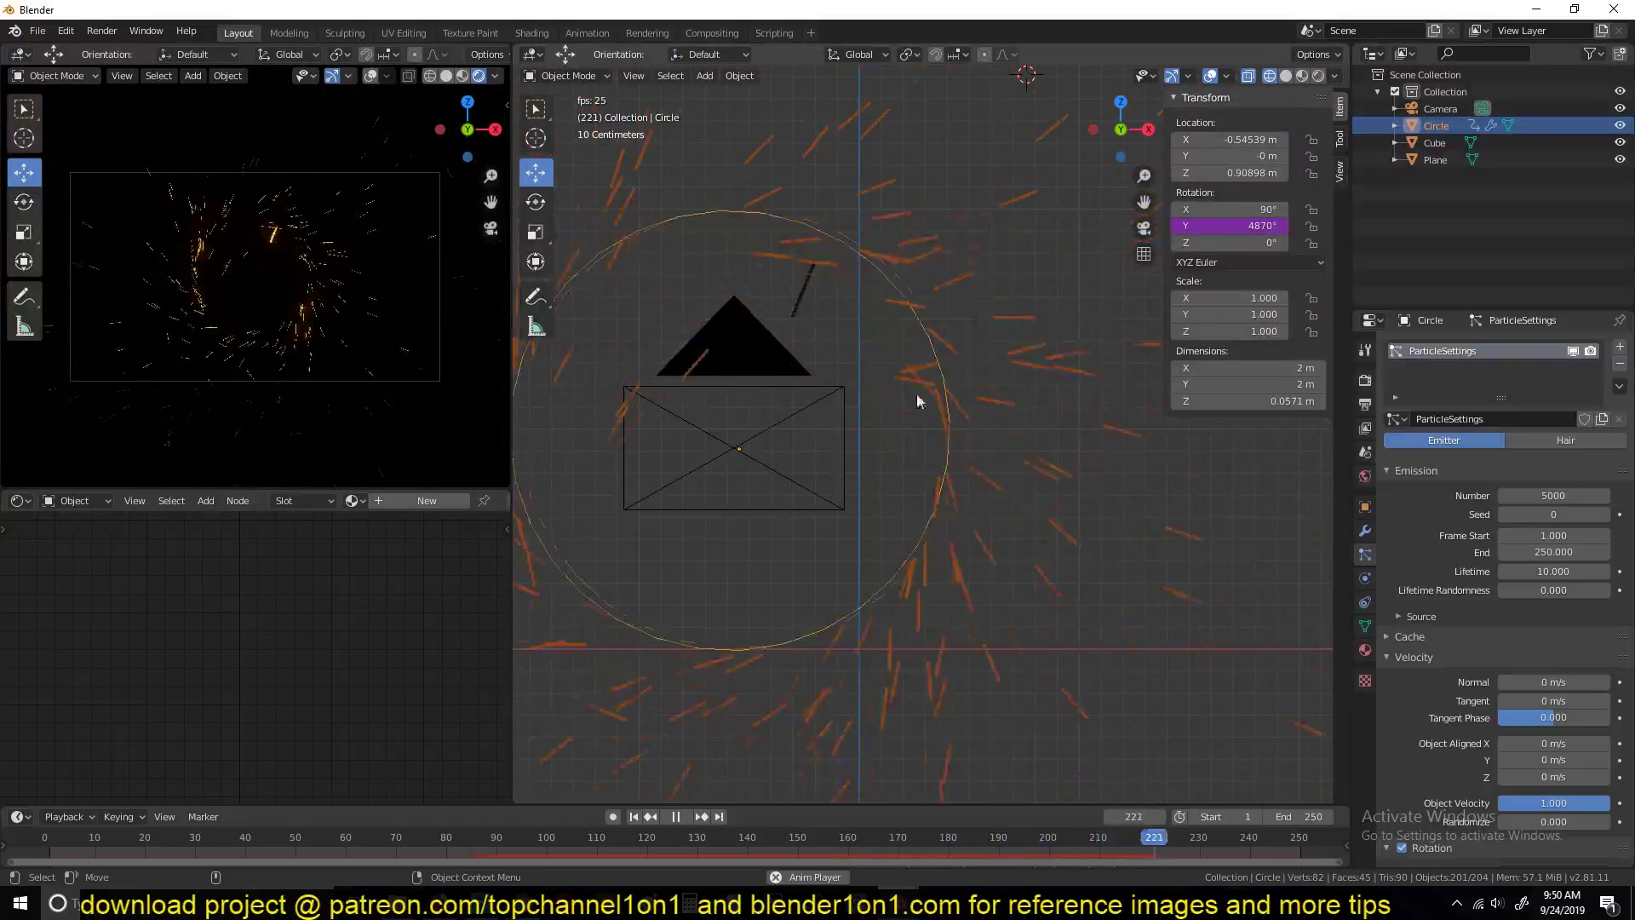
key(space)
key(Tab)
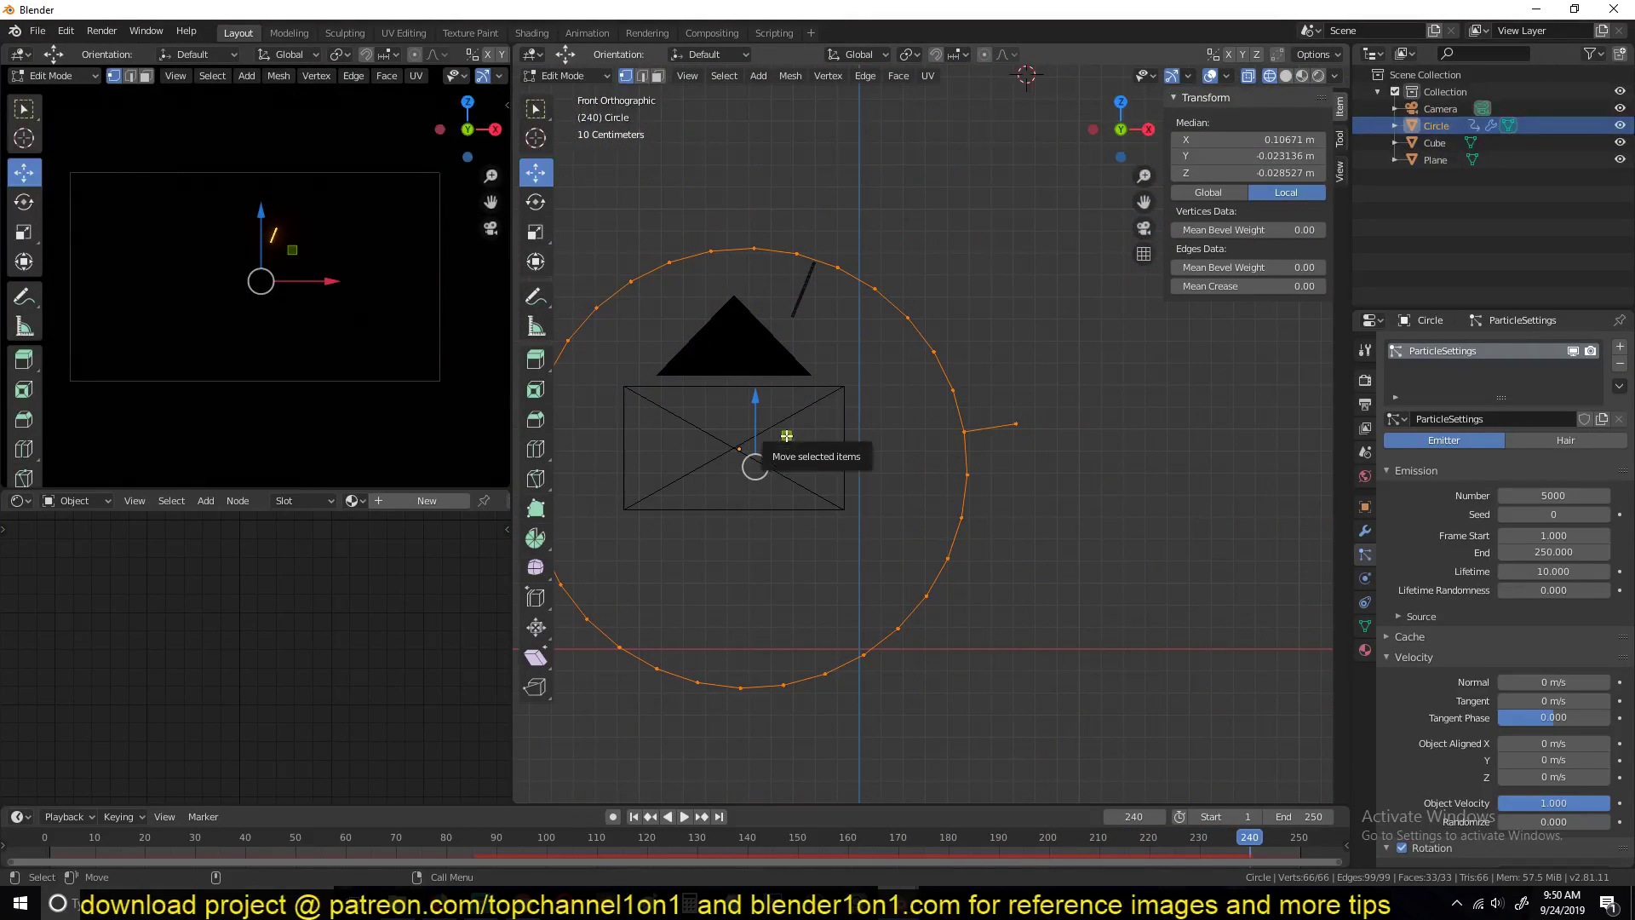
mouse_move(786, 436)
mouse_down()
mouse_move(775, 417)
mouse_move(794, 427)
mouse_up()
key(Tab)
key(space)
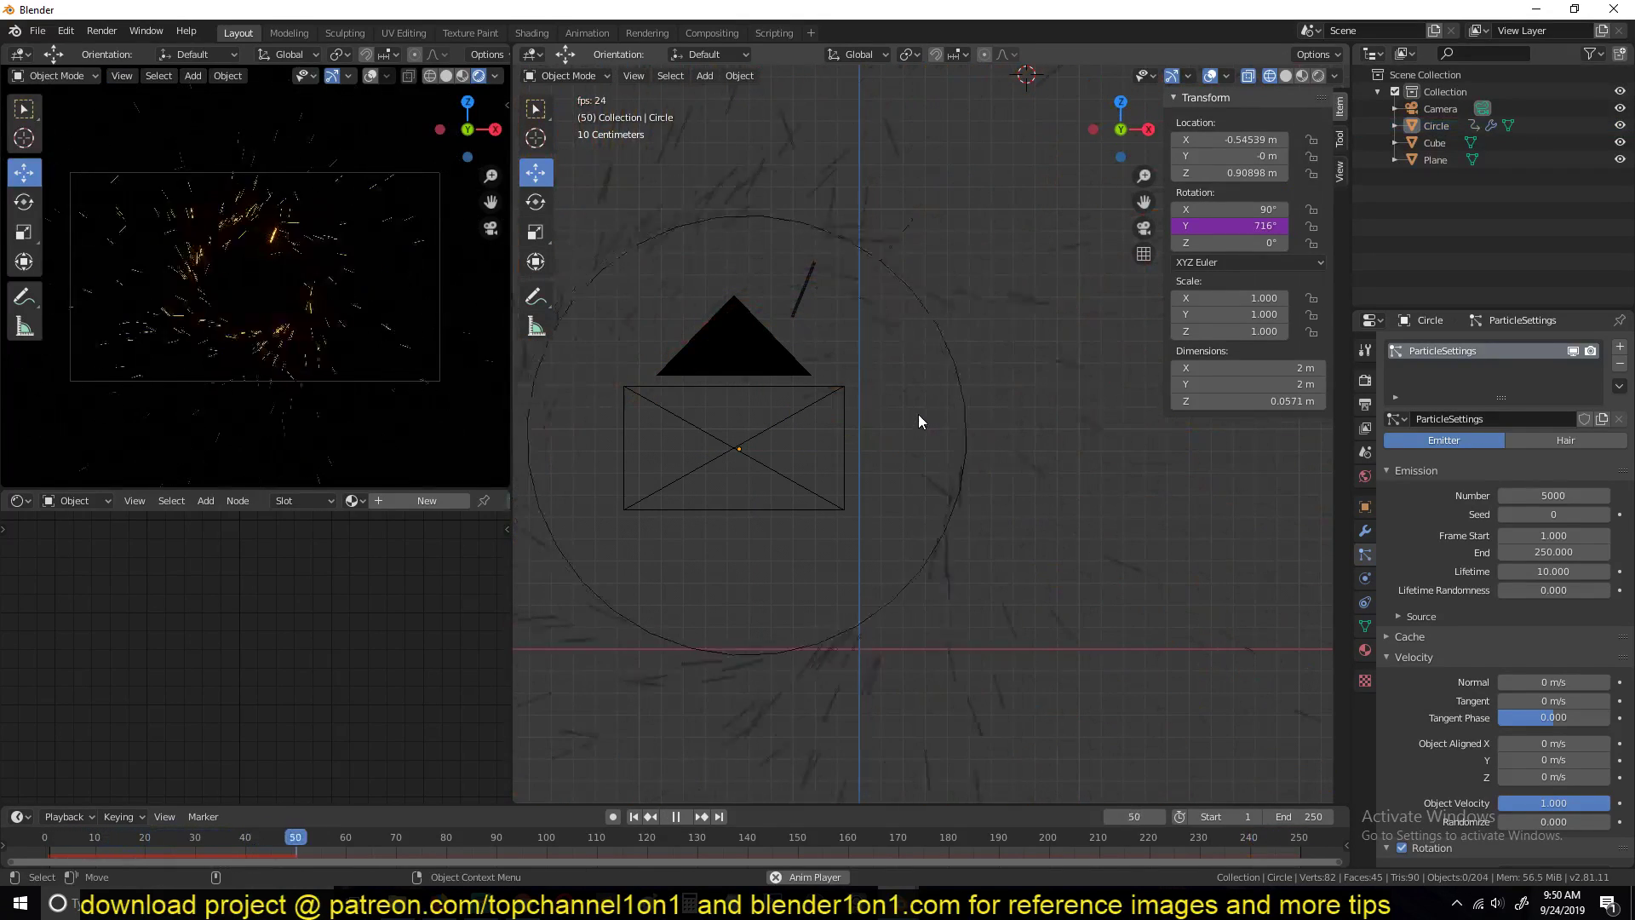
key(space)
Step: Add a second particle system to the ring, assign the existing ParticleSettings to it, and play the animation to frame 76
click(899, 318)
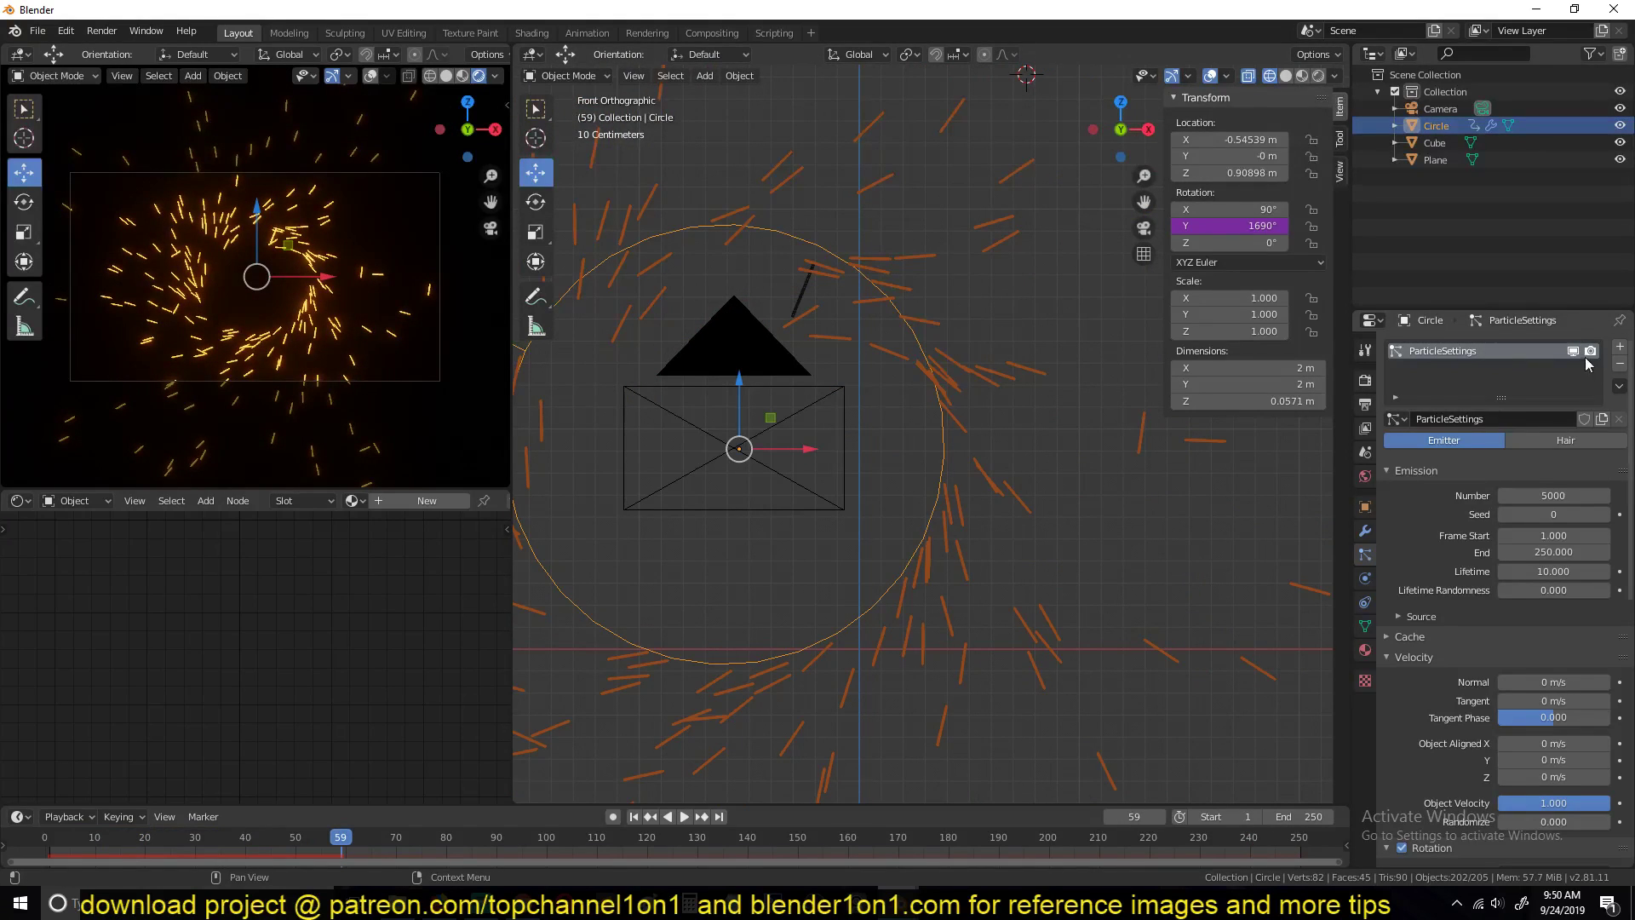
click(1397, 419)
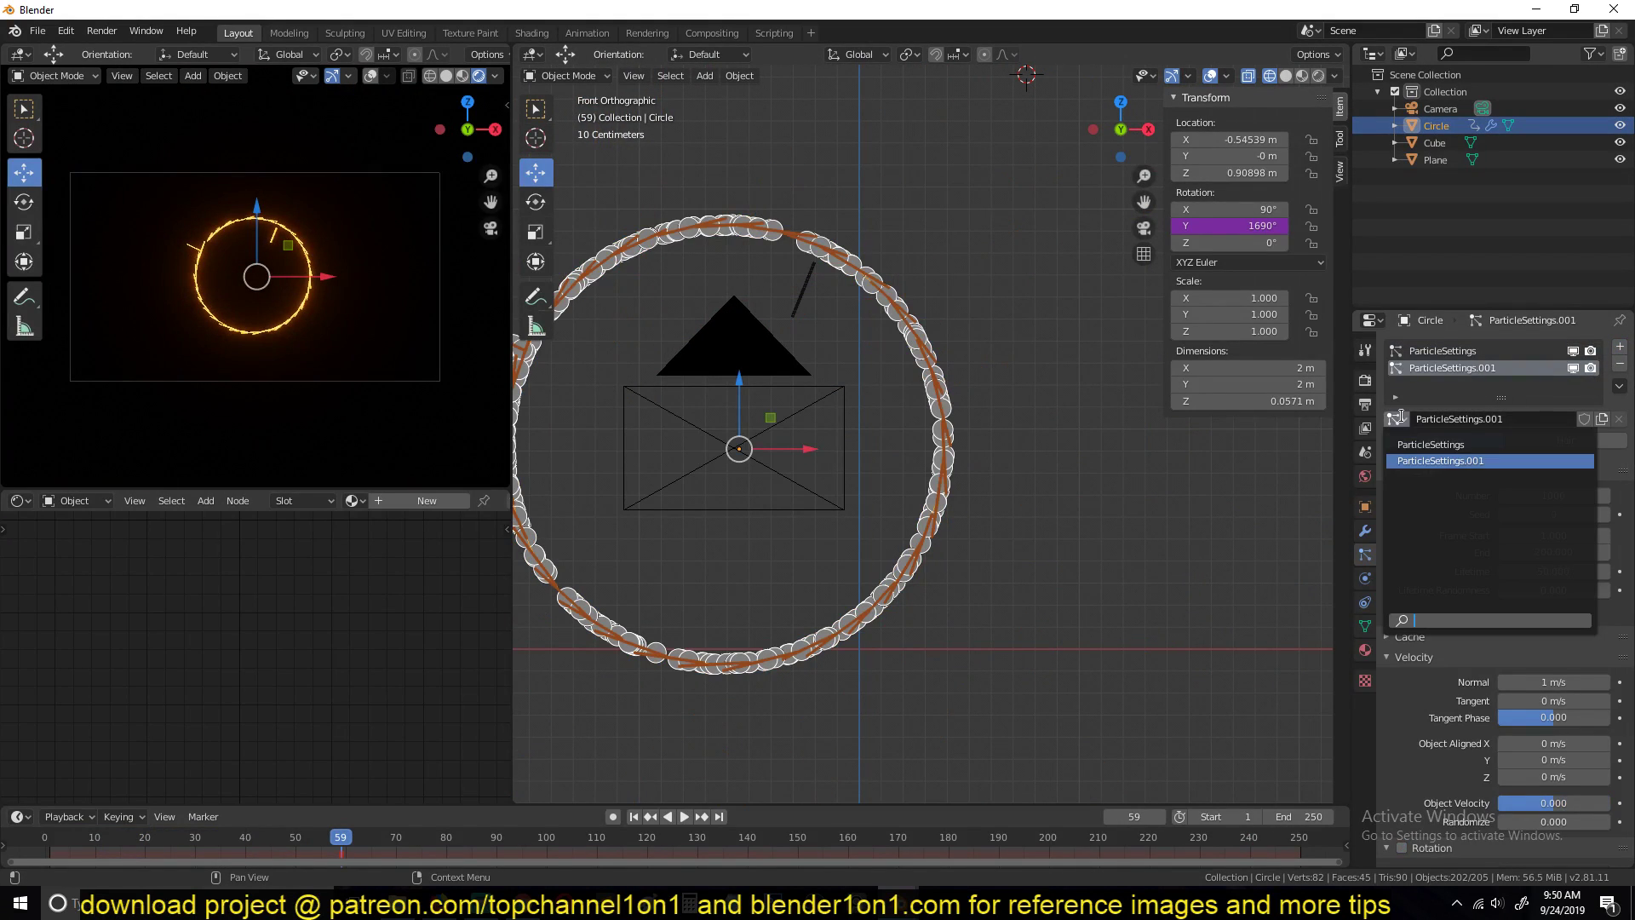
click(1431, 445)
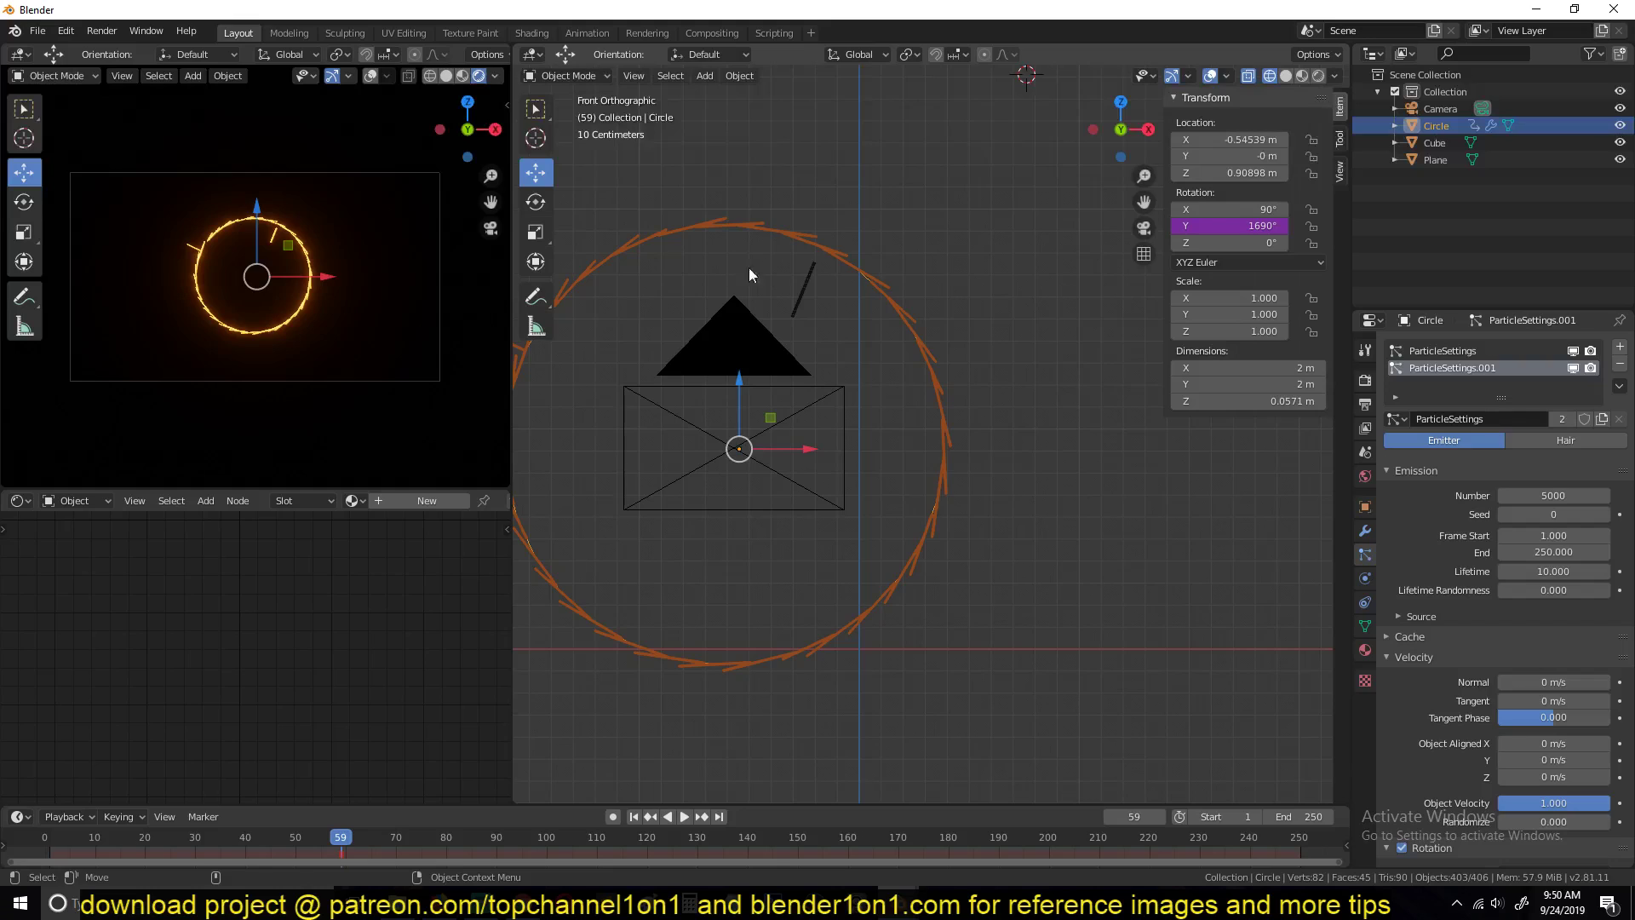
key(space)
key(space)
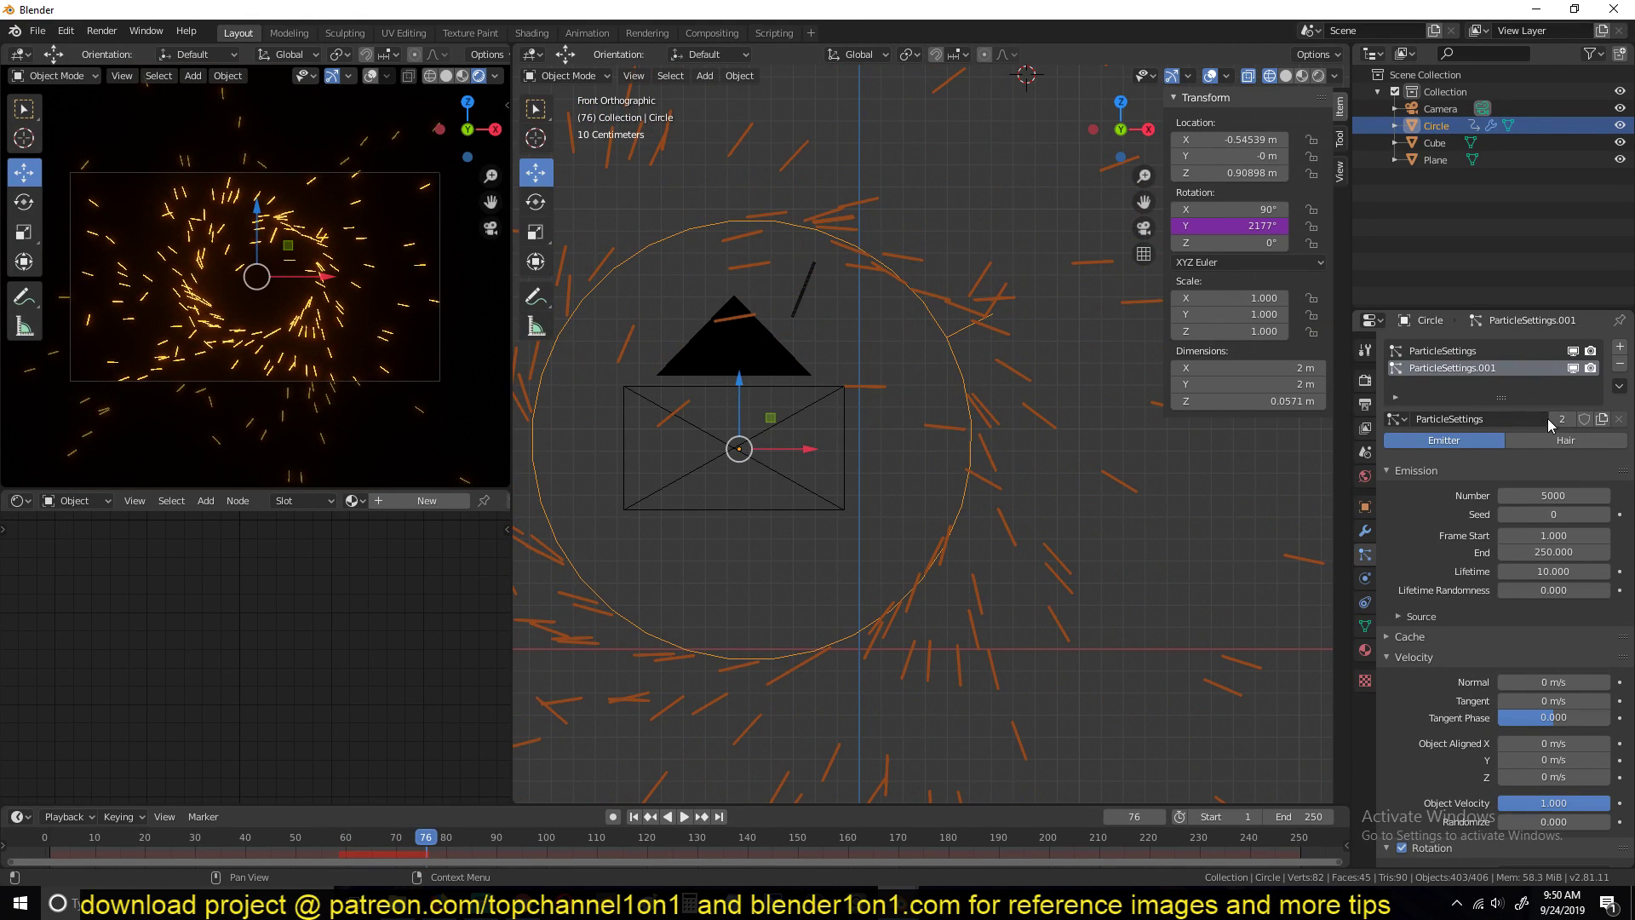
Step: Make the ring's second particle system use its own single-user copy of the settings, and compare the two systems
click(1561, 422)
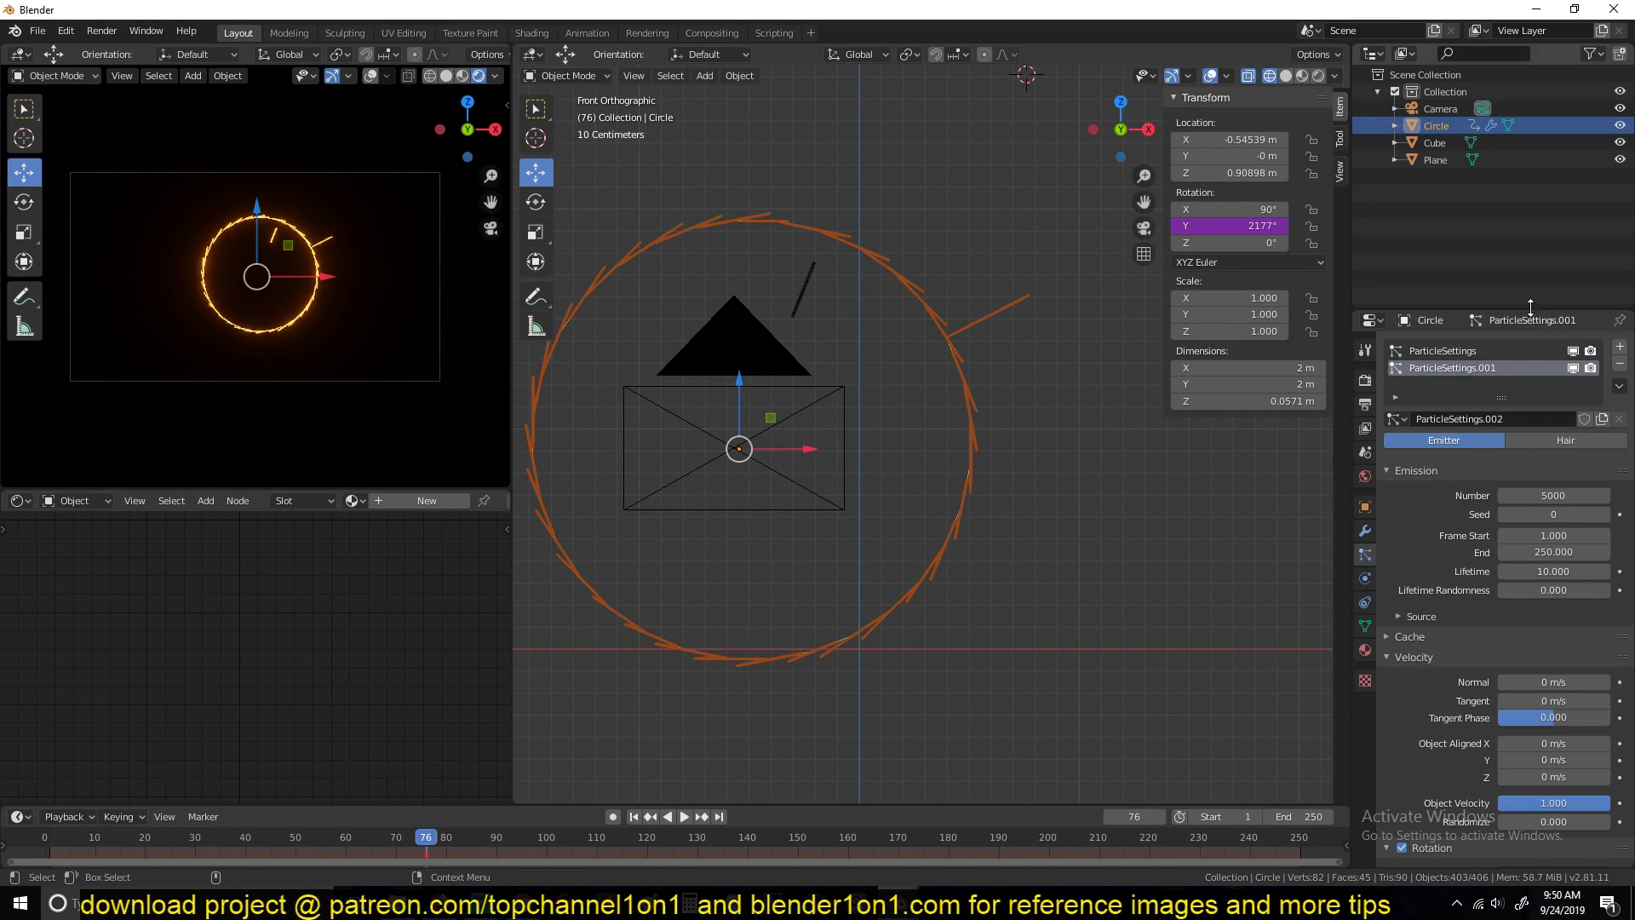
click(1496, 353)
click(1470, 367)
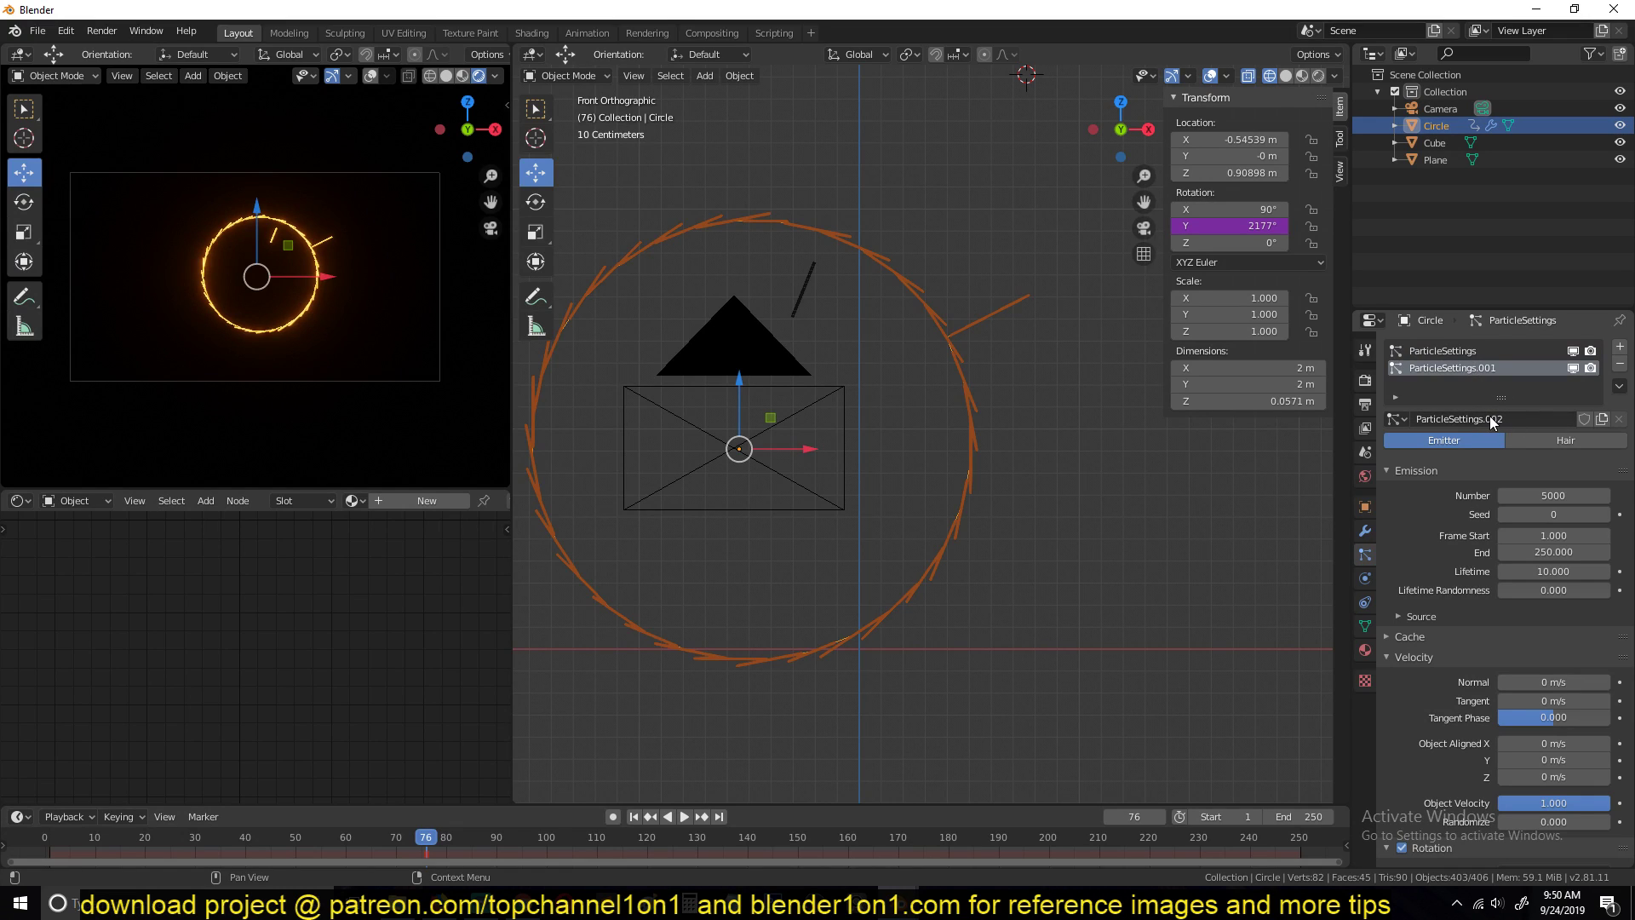
click(1470, 353)
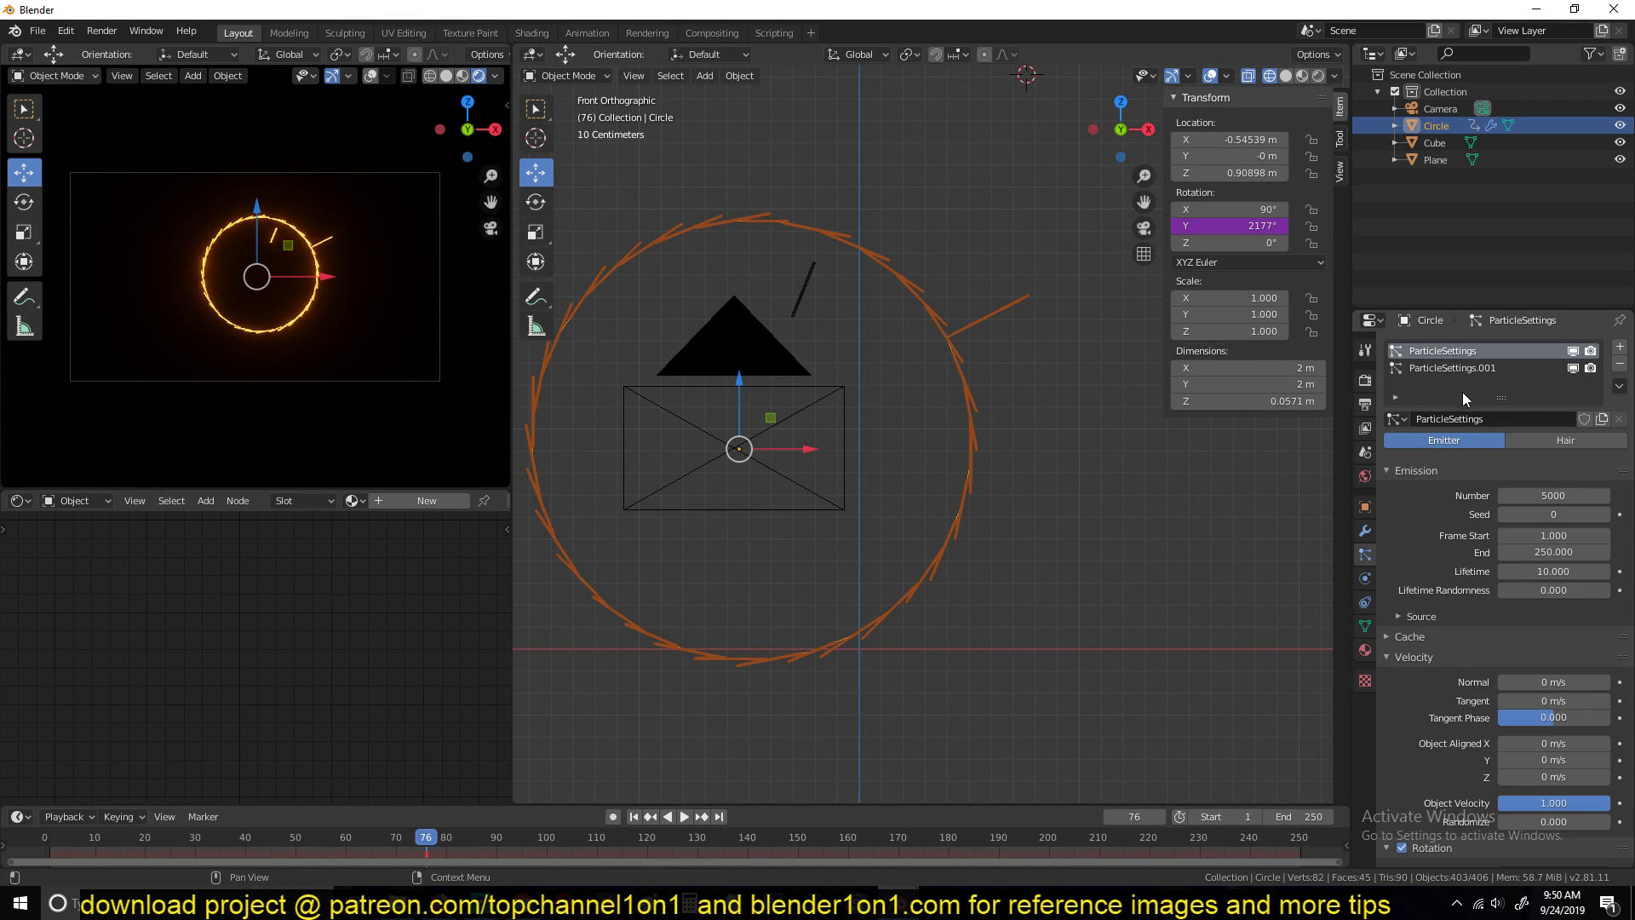
click(1474, 368)
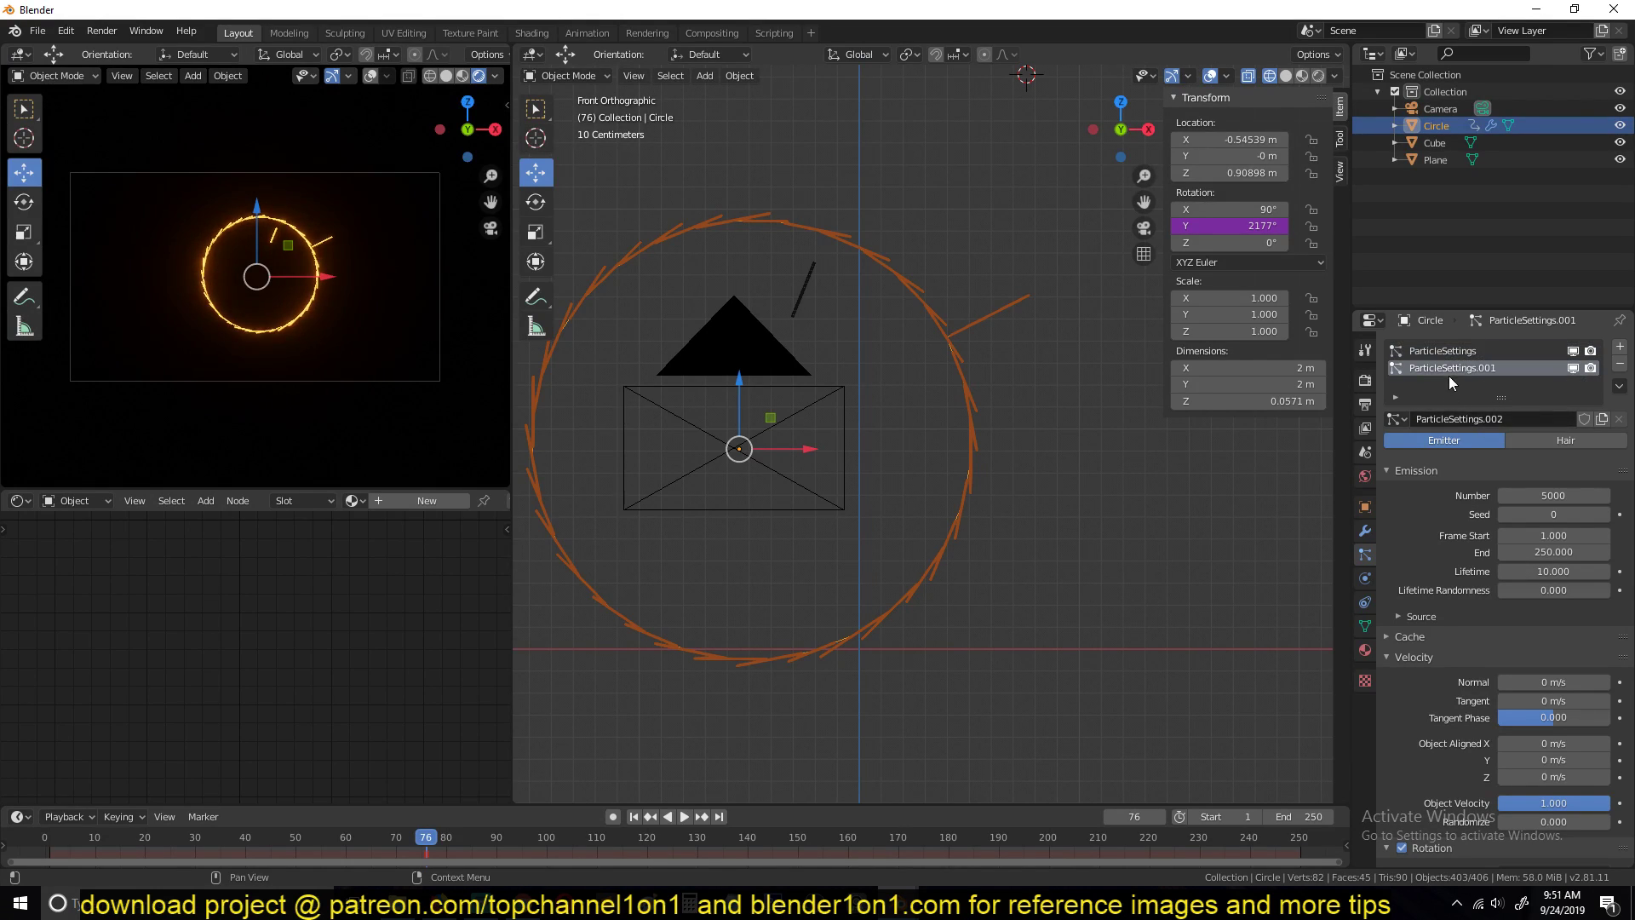
Step: Set the second particle system's emission number to 10000 and replay the animation from frame 0 to frame 49
scroll(1471, 519, down, 1)
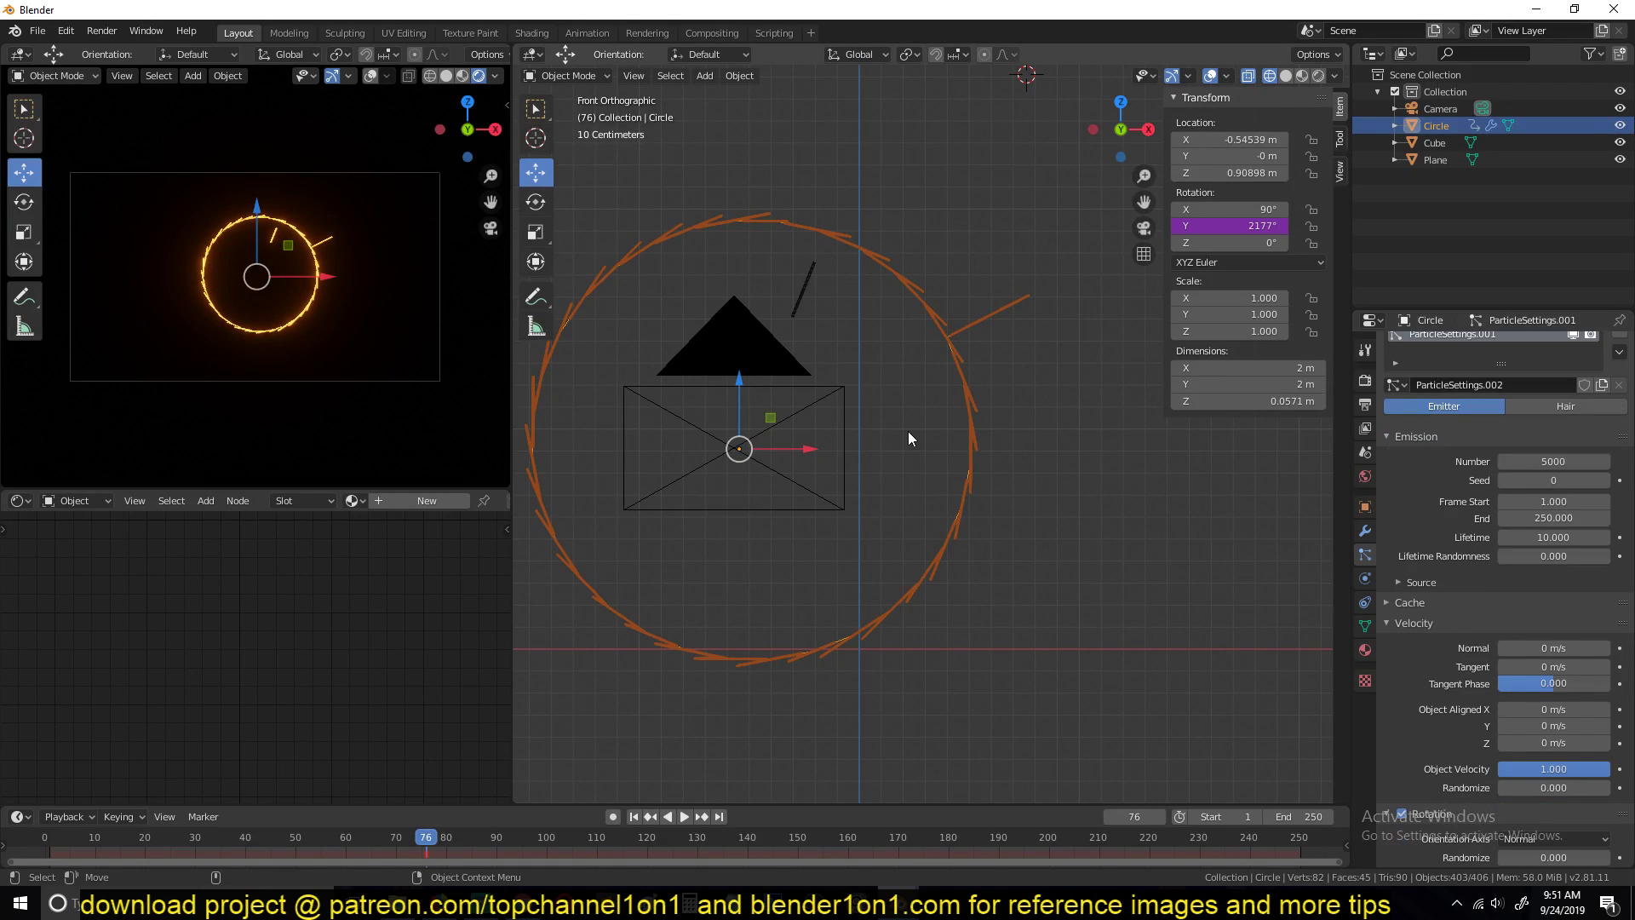
key(space)
key(space)
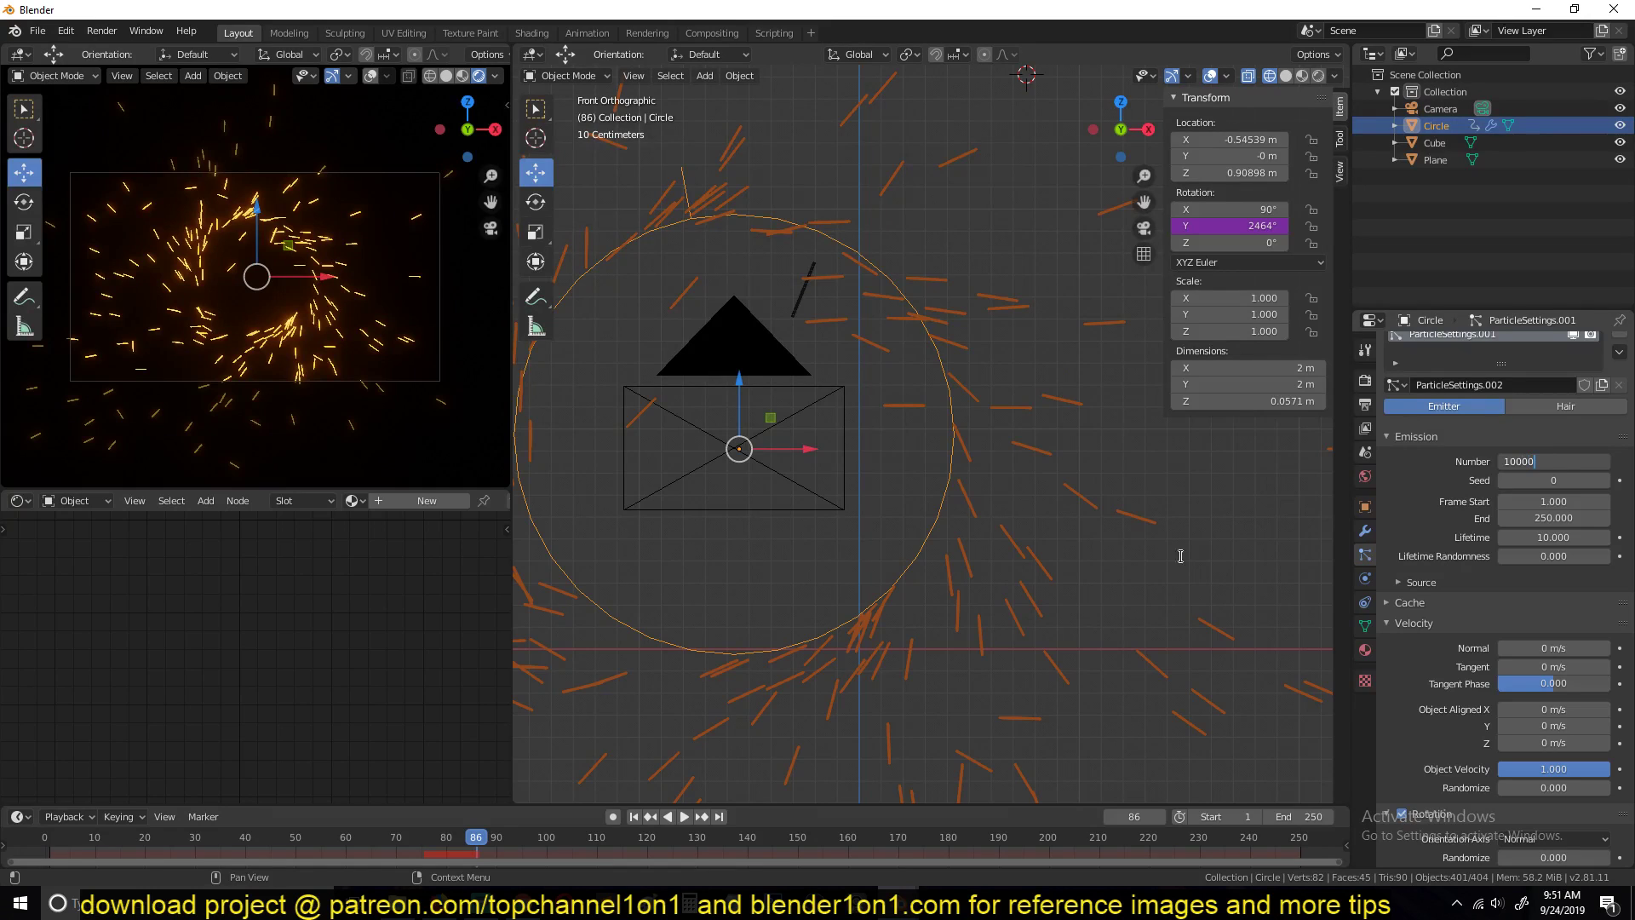
key(Return)
click(44, 854)
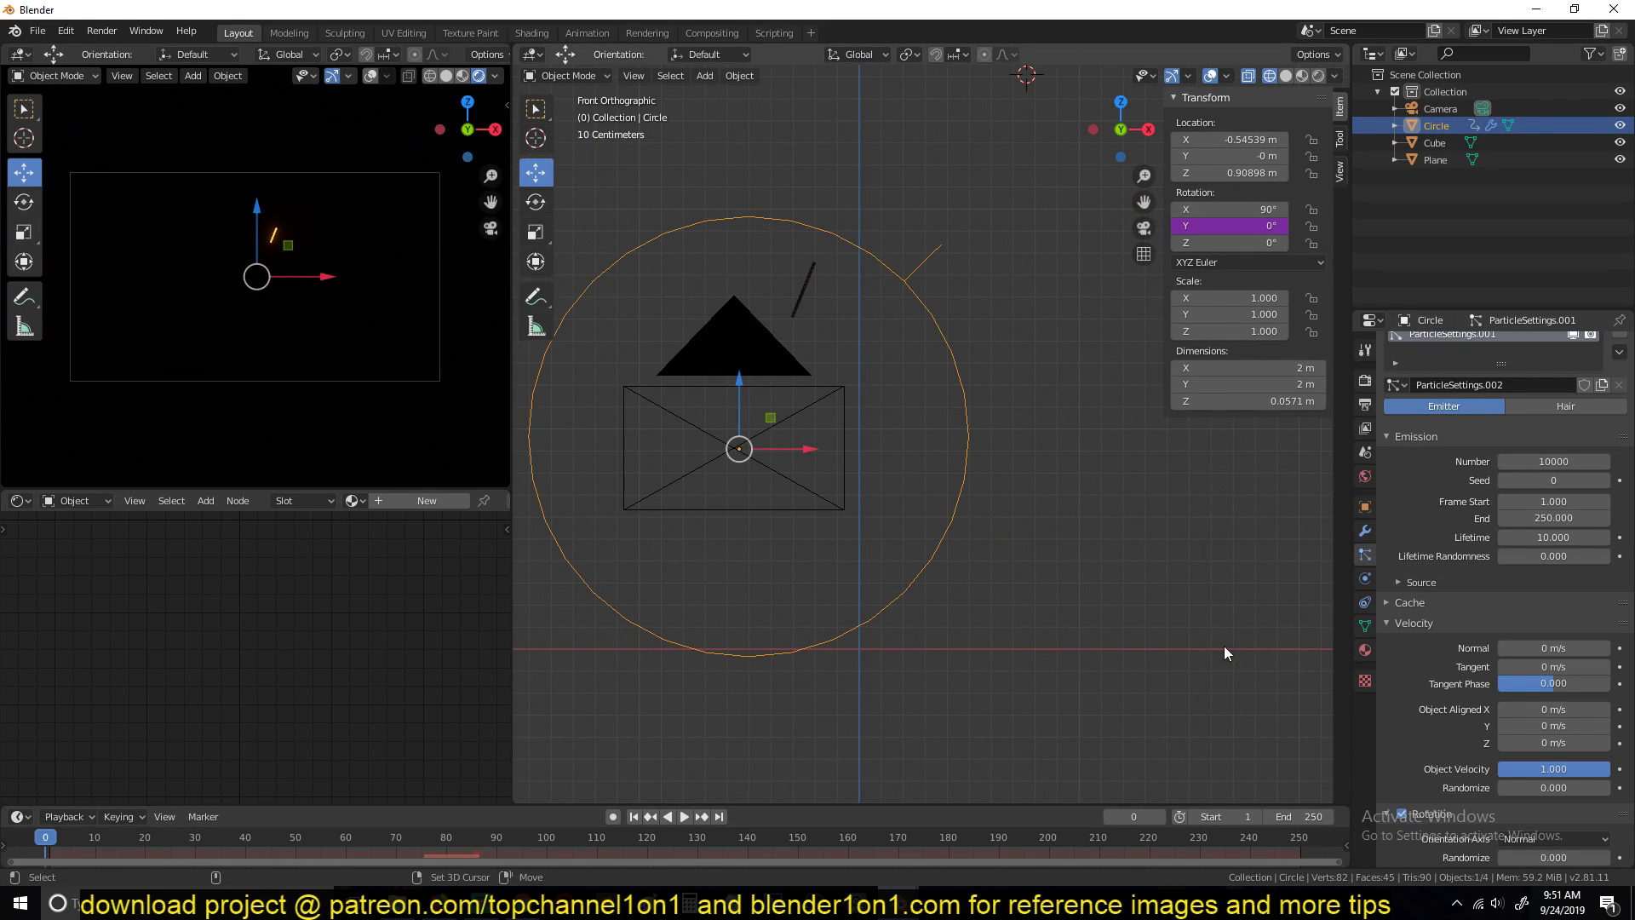
key(space)
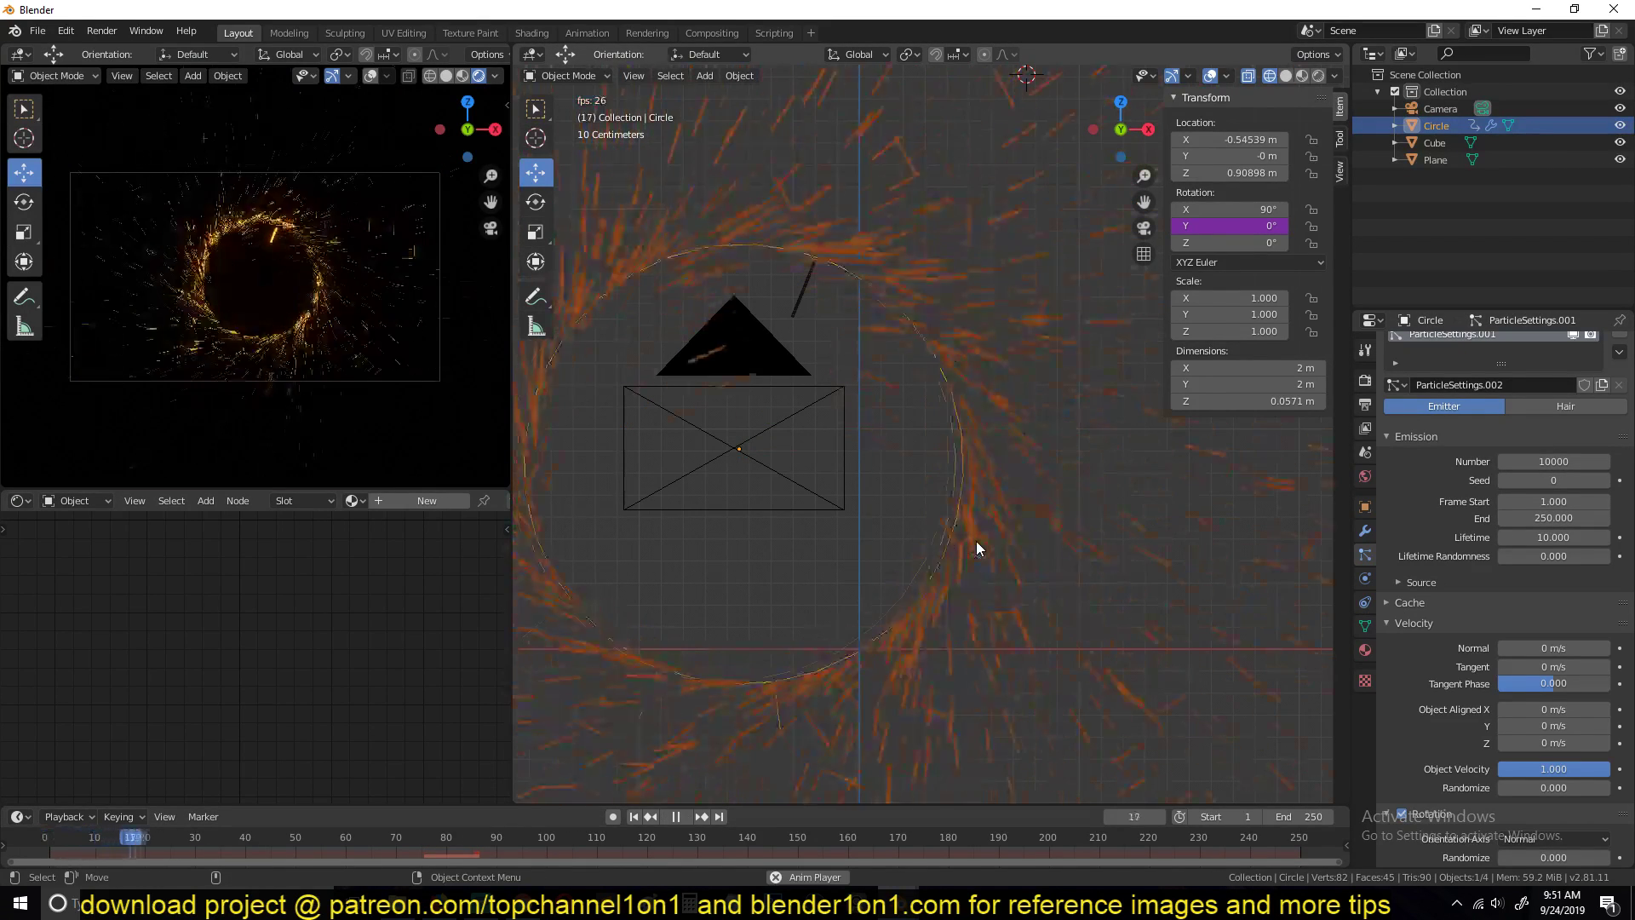
key(space)
Step: Set the second system's normal velocity to 0.1 m/s, rotation randomize to 0.082 and randomize phase to 0.194, and replay the animation from the start
scroll(1568, 610, down, 5)
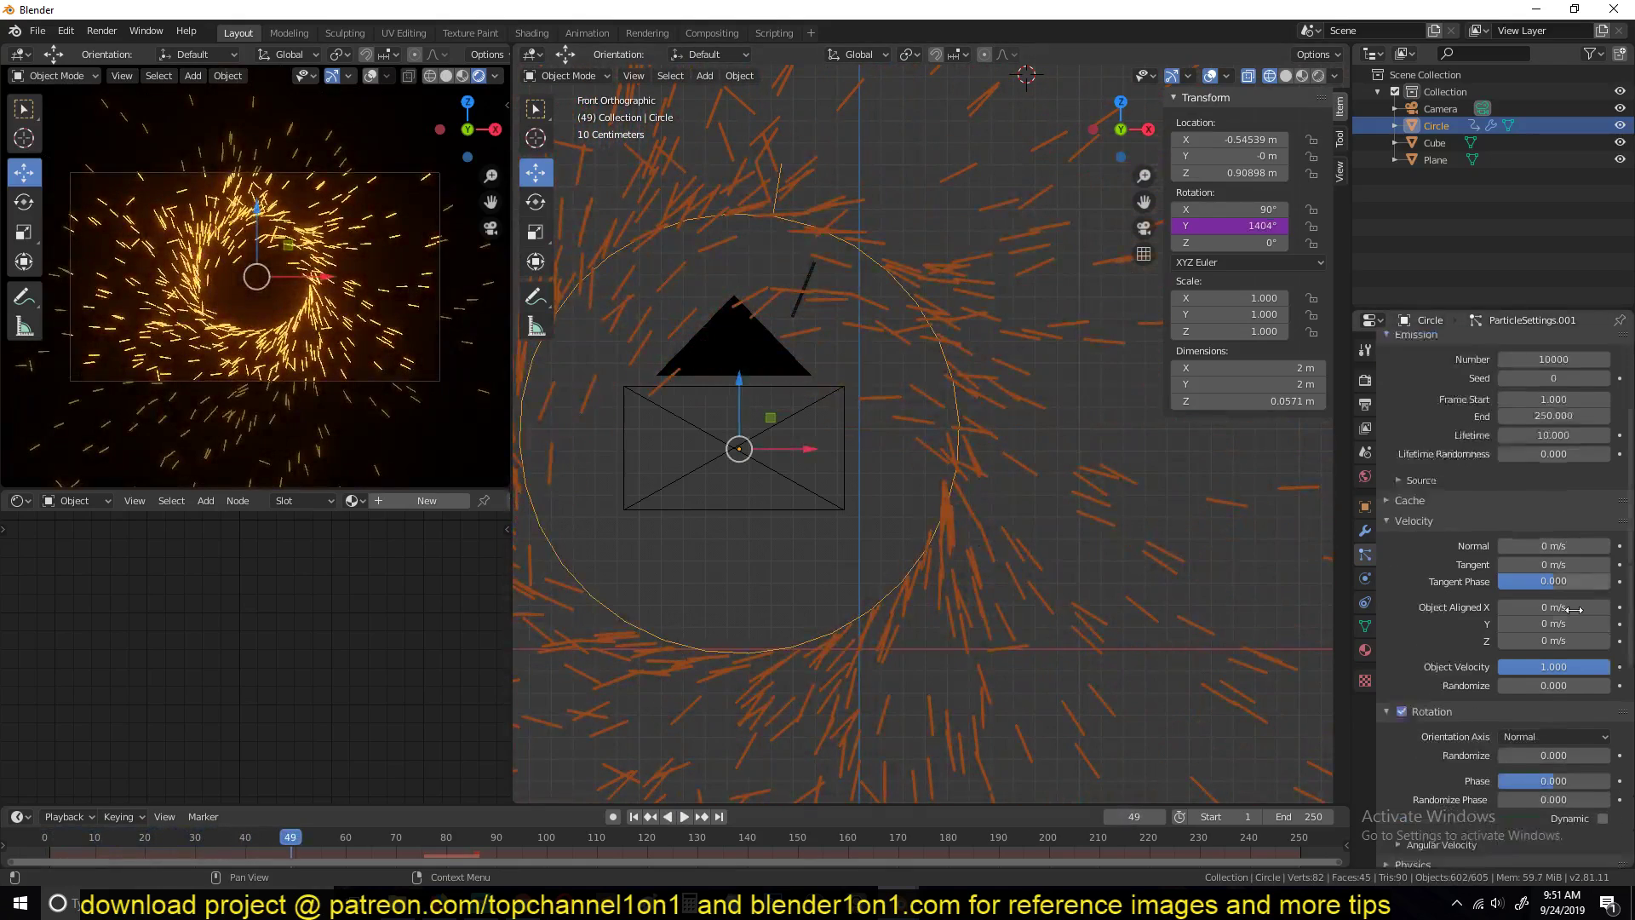
drag(1559, 482, 1571, 482)
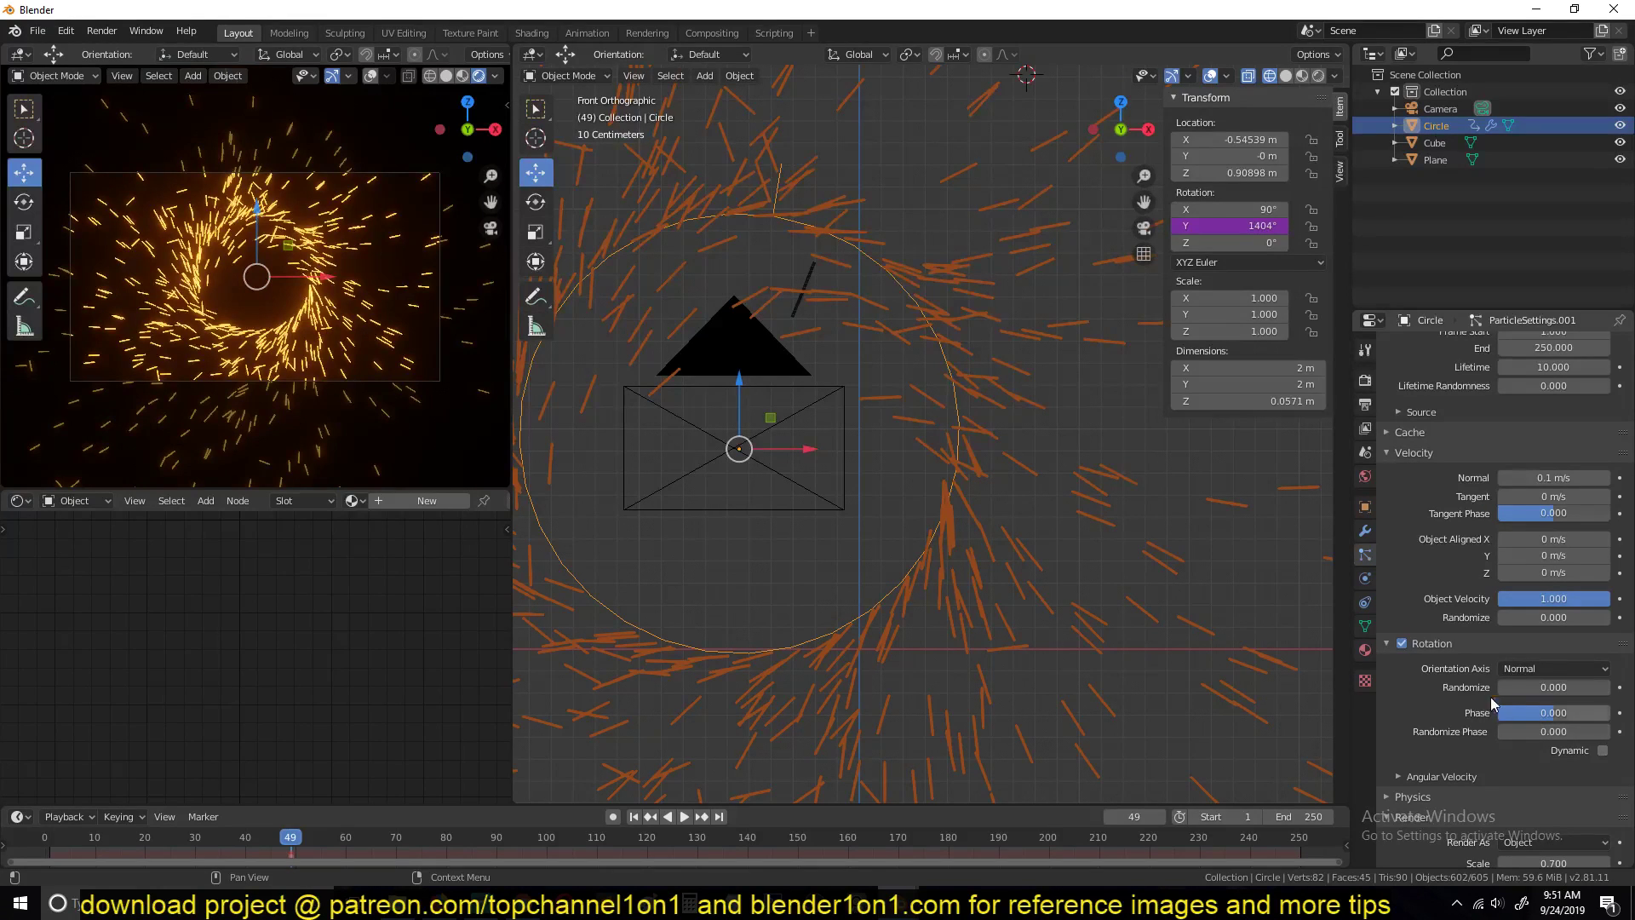
drag(1544, 732, 1489, 716)
key(space)
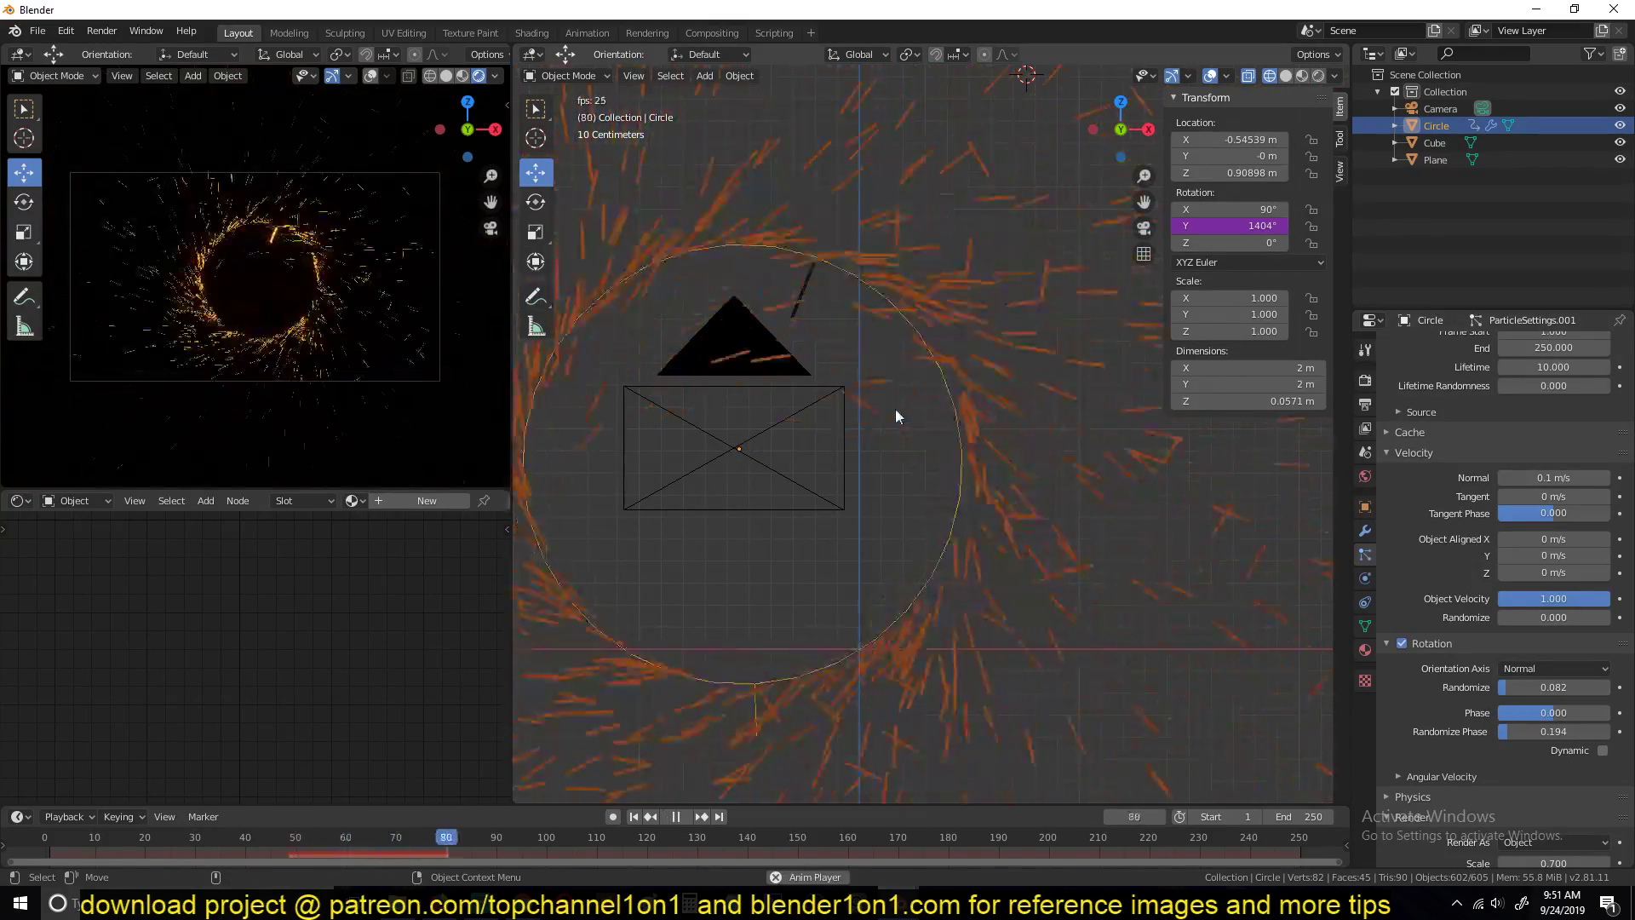
key(space)
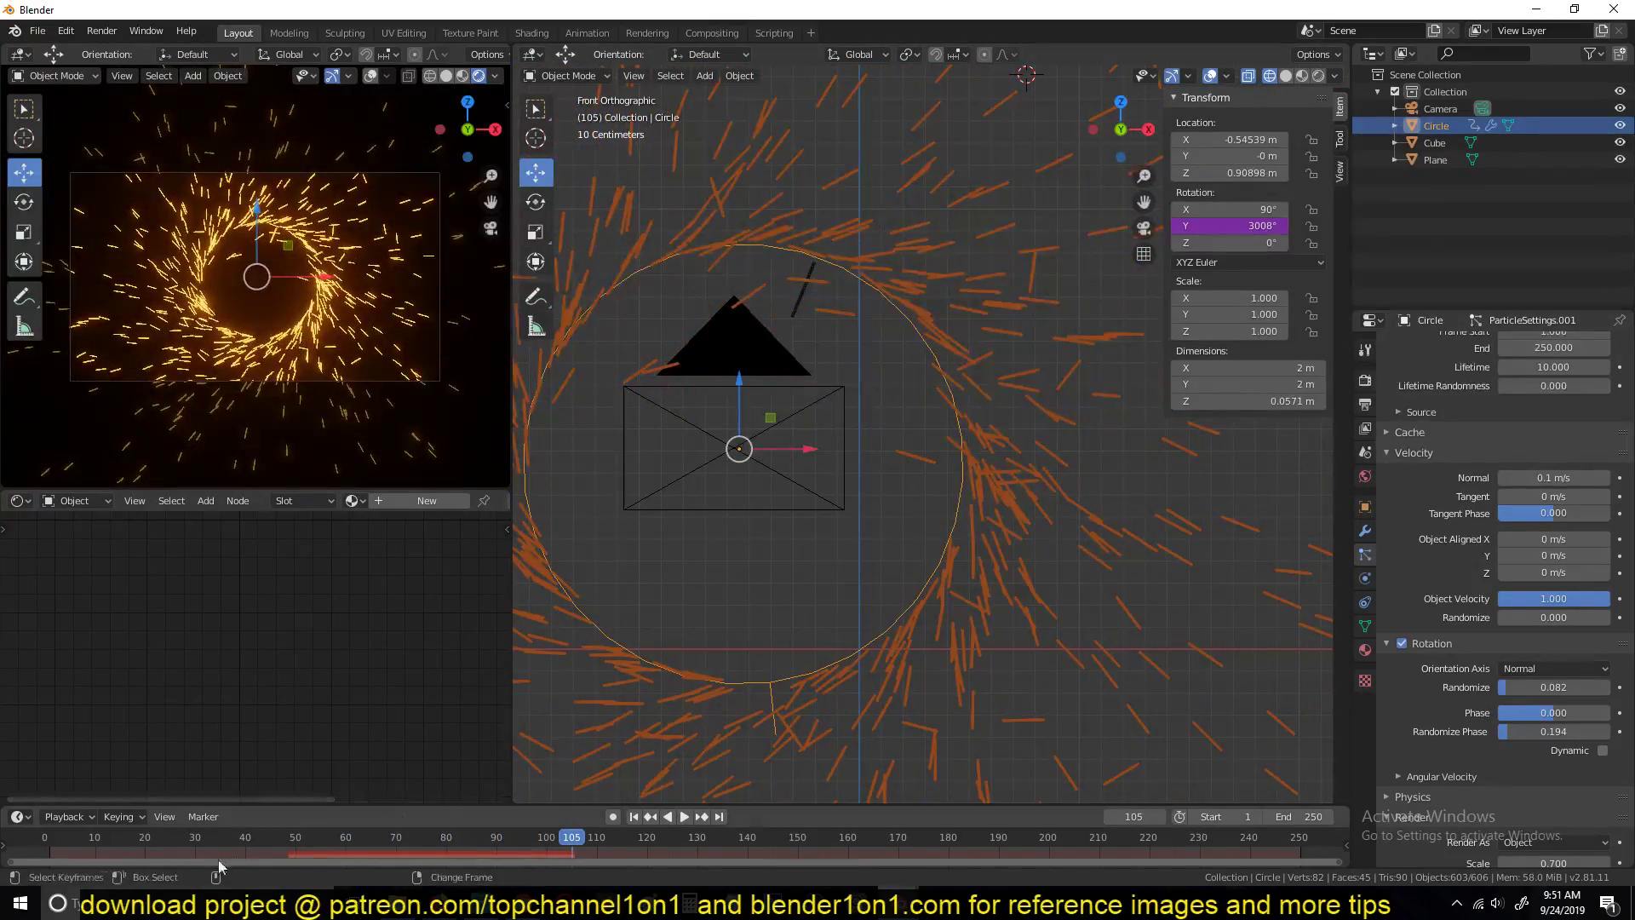
click(28, 852)
key(space)
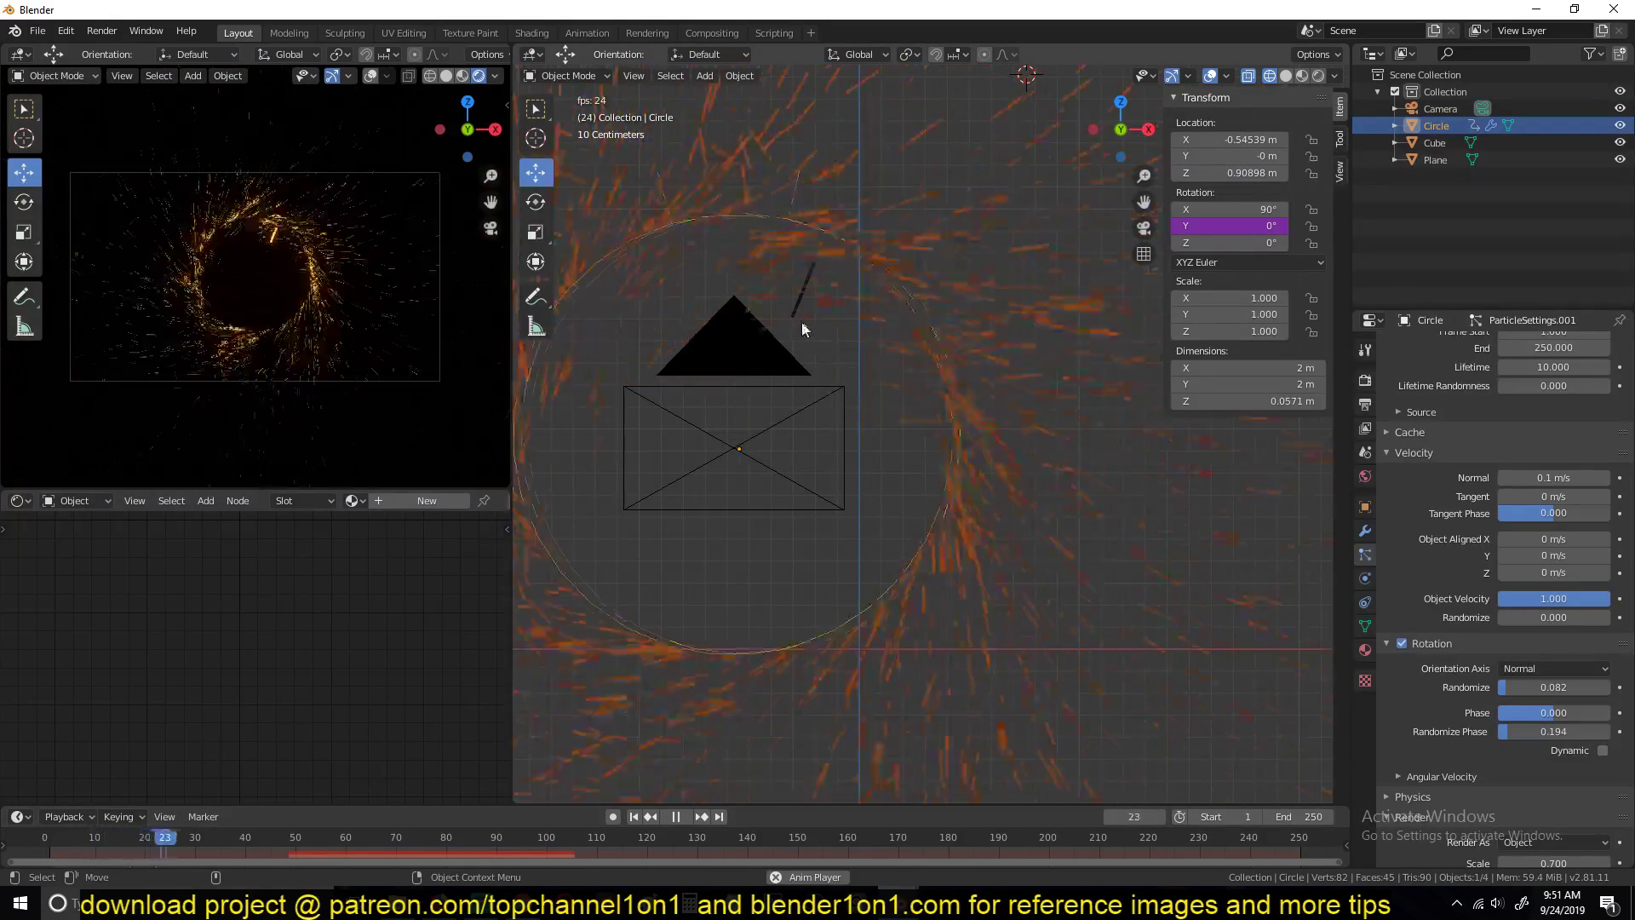
key(space)
Step: Set the second particle system's render scale to 0.550 and scale randomness to 0.784
scroll(1520, 586, down, 5)
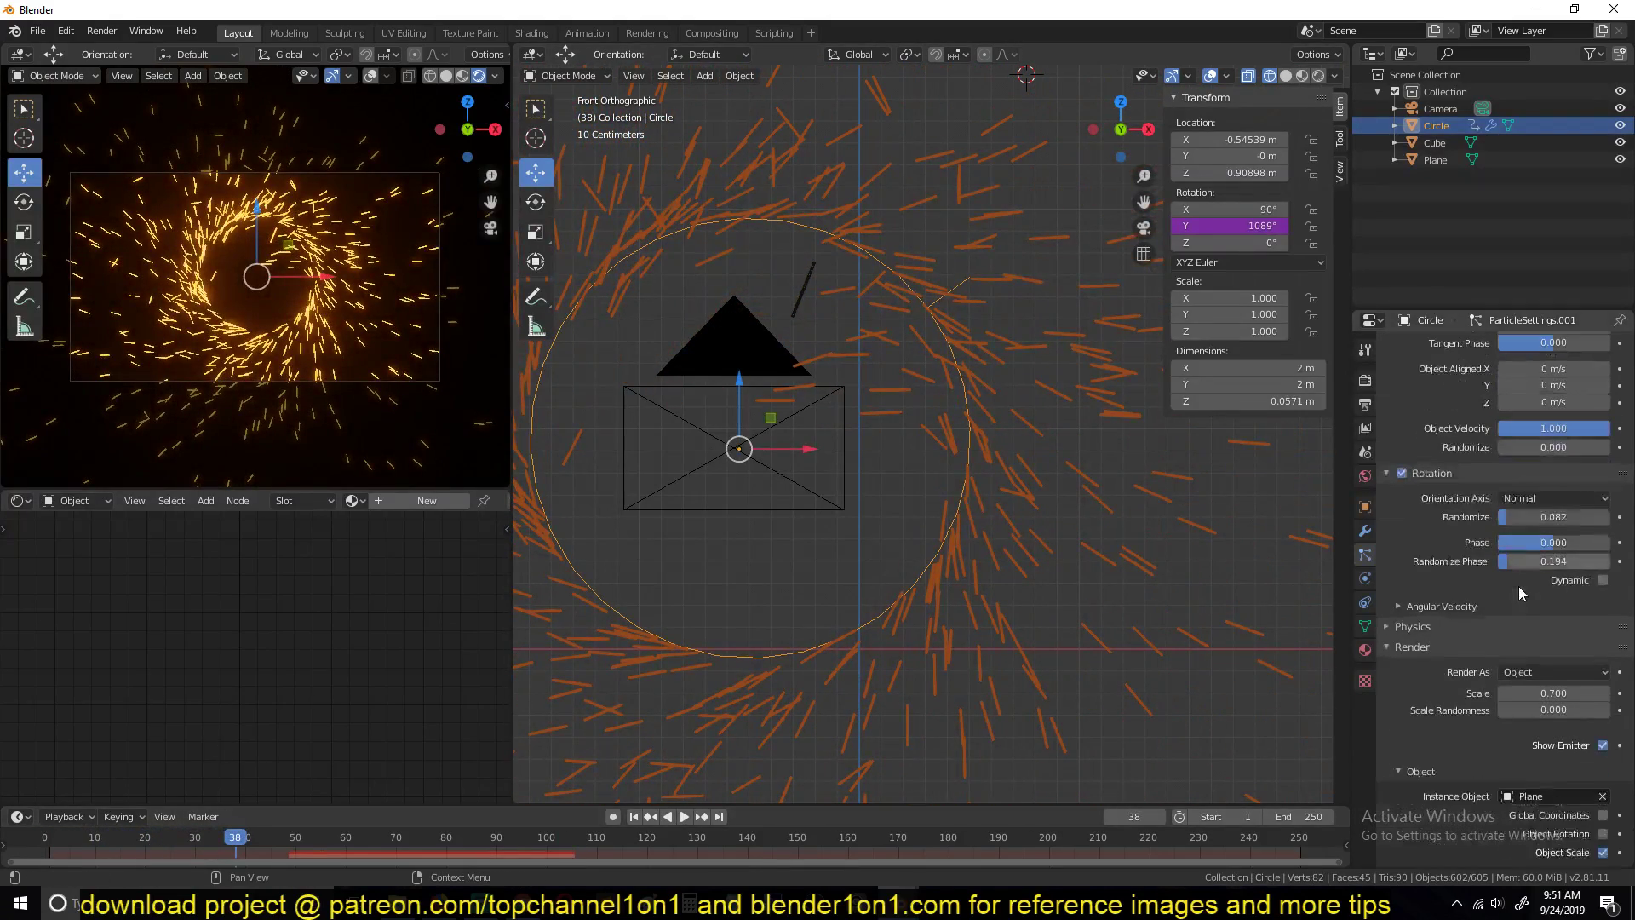
scroll(1512, 613, down, 4)
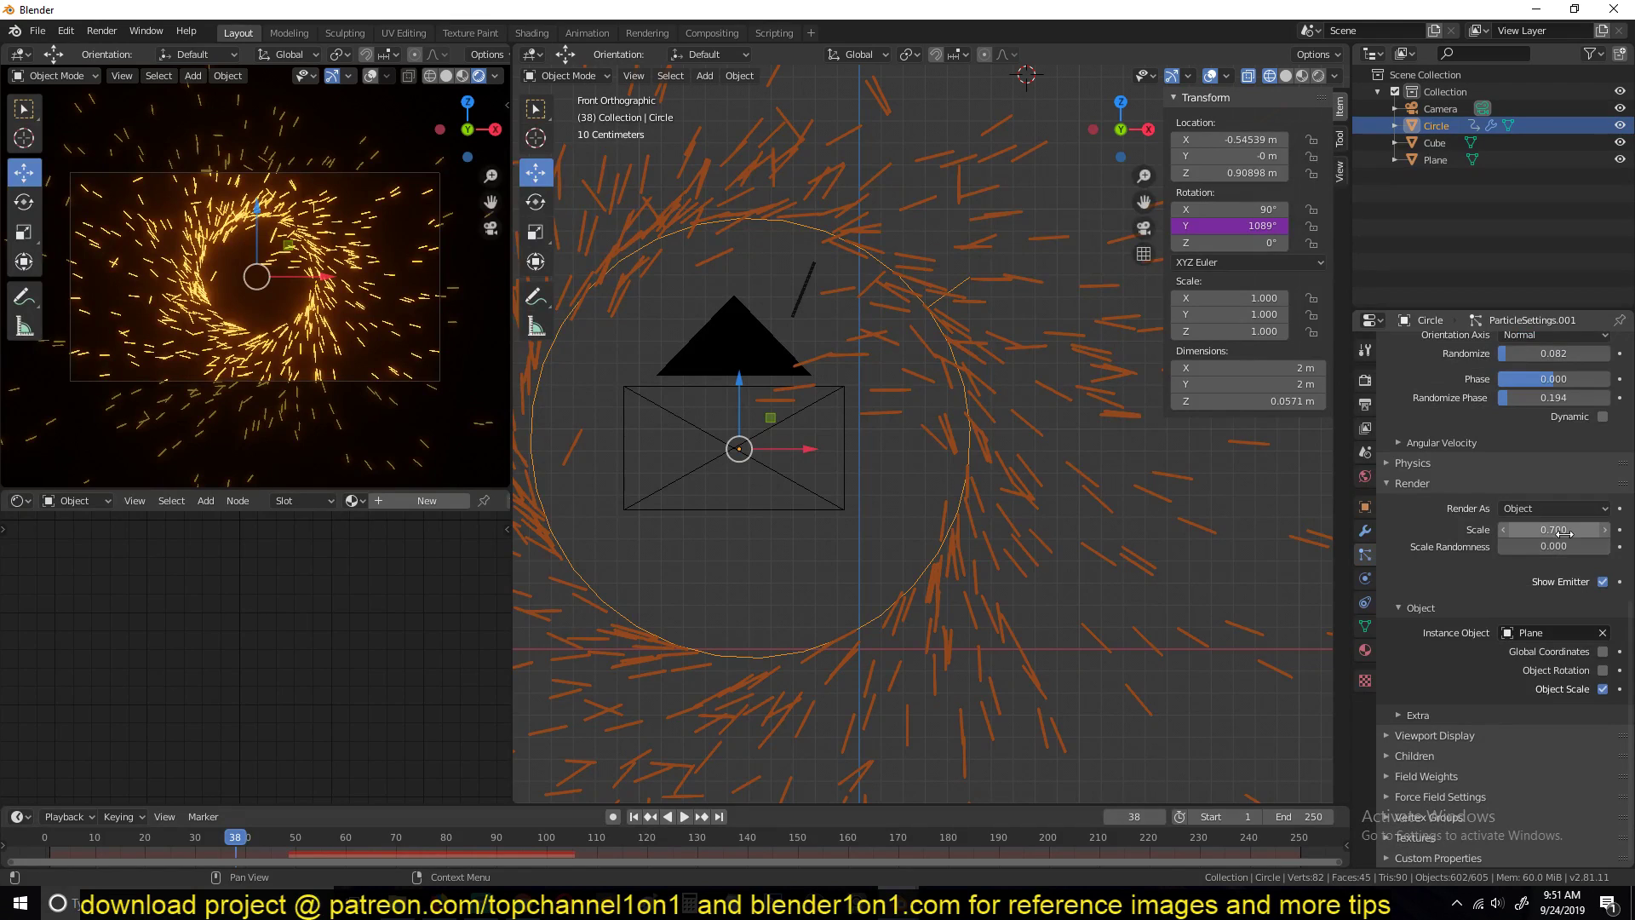
drag(1558, 530, 1546, 529)
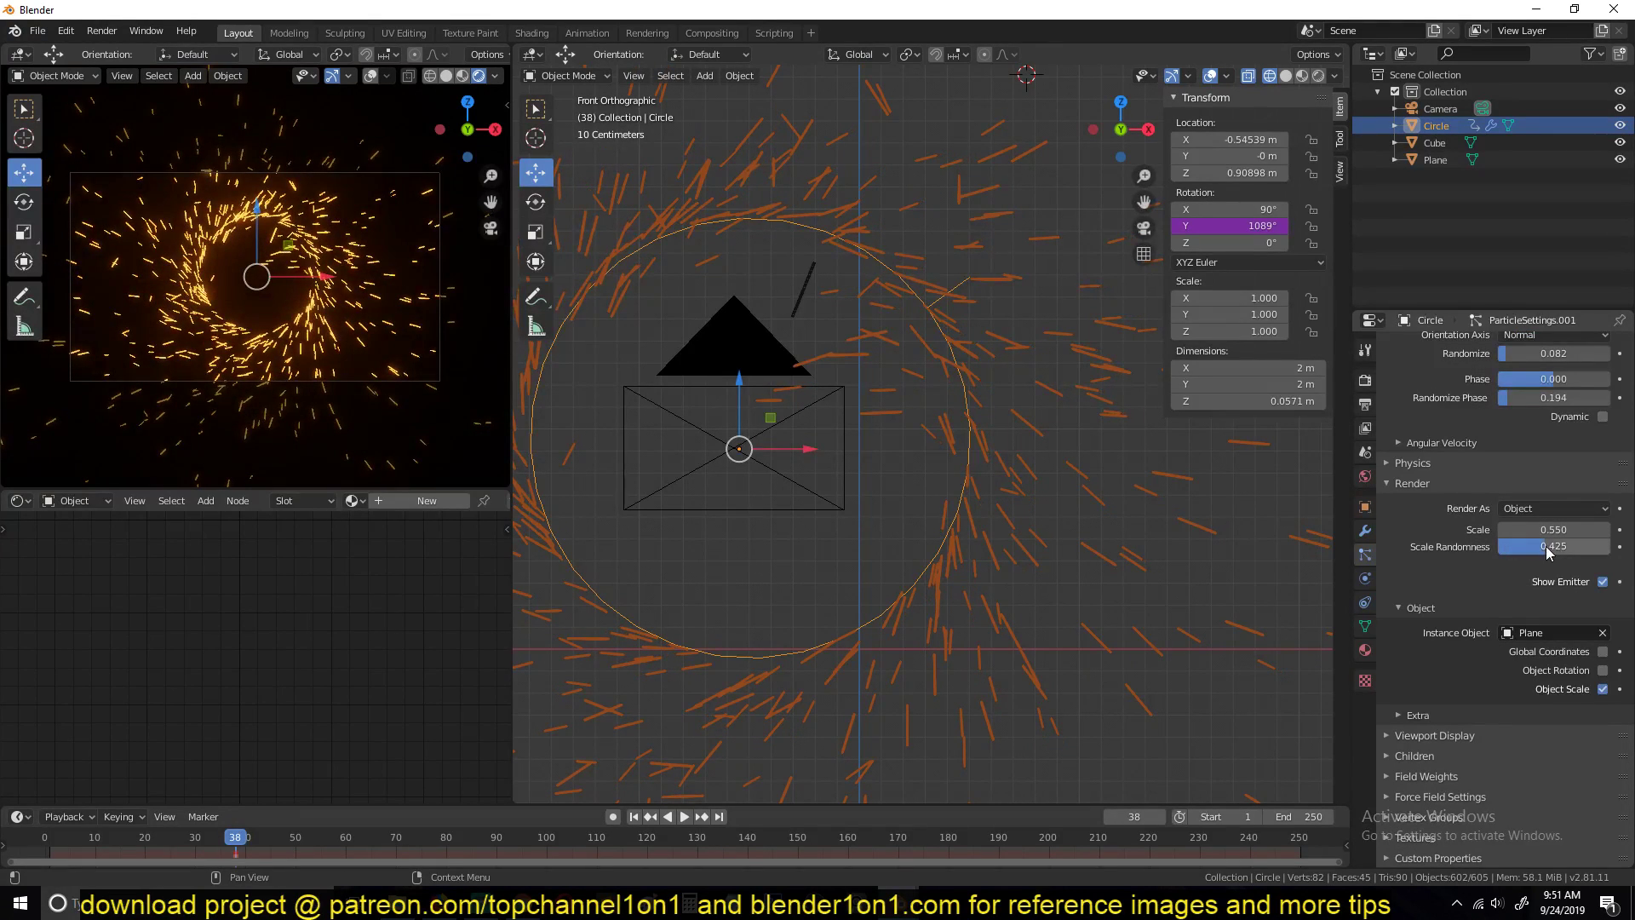
drag(1548, 546, 1586, 546)
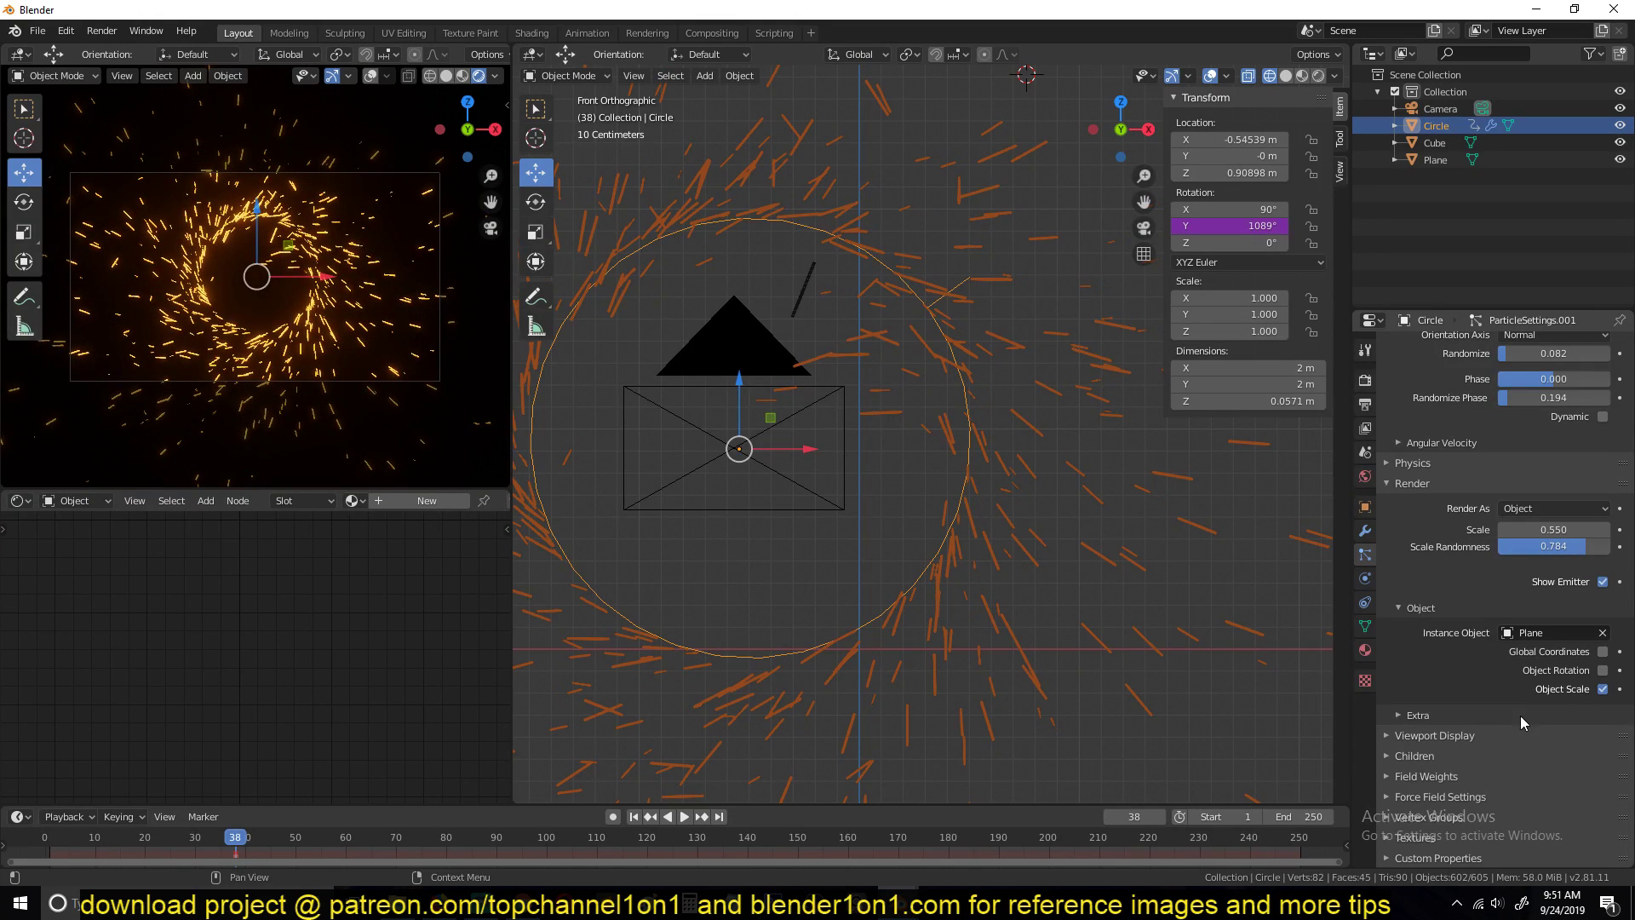
Step: Set the second system's tangent velocity to 0.3 m/s, replay the animation from the start to frame 76, and leave the ring selected
scroll(1486, 722, up, 6)
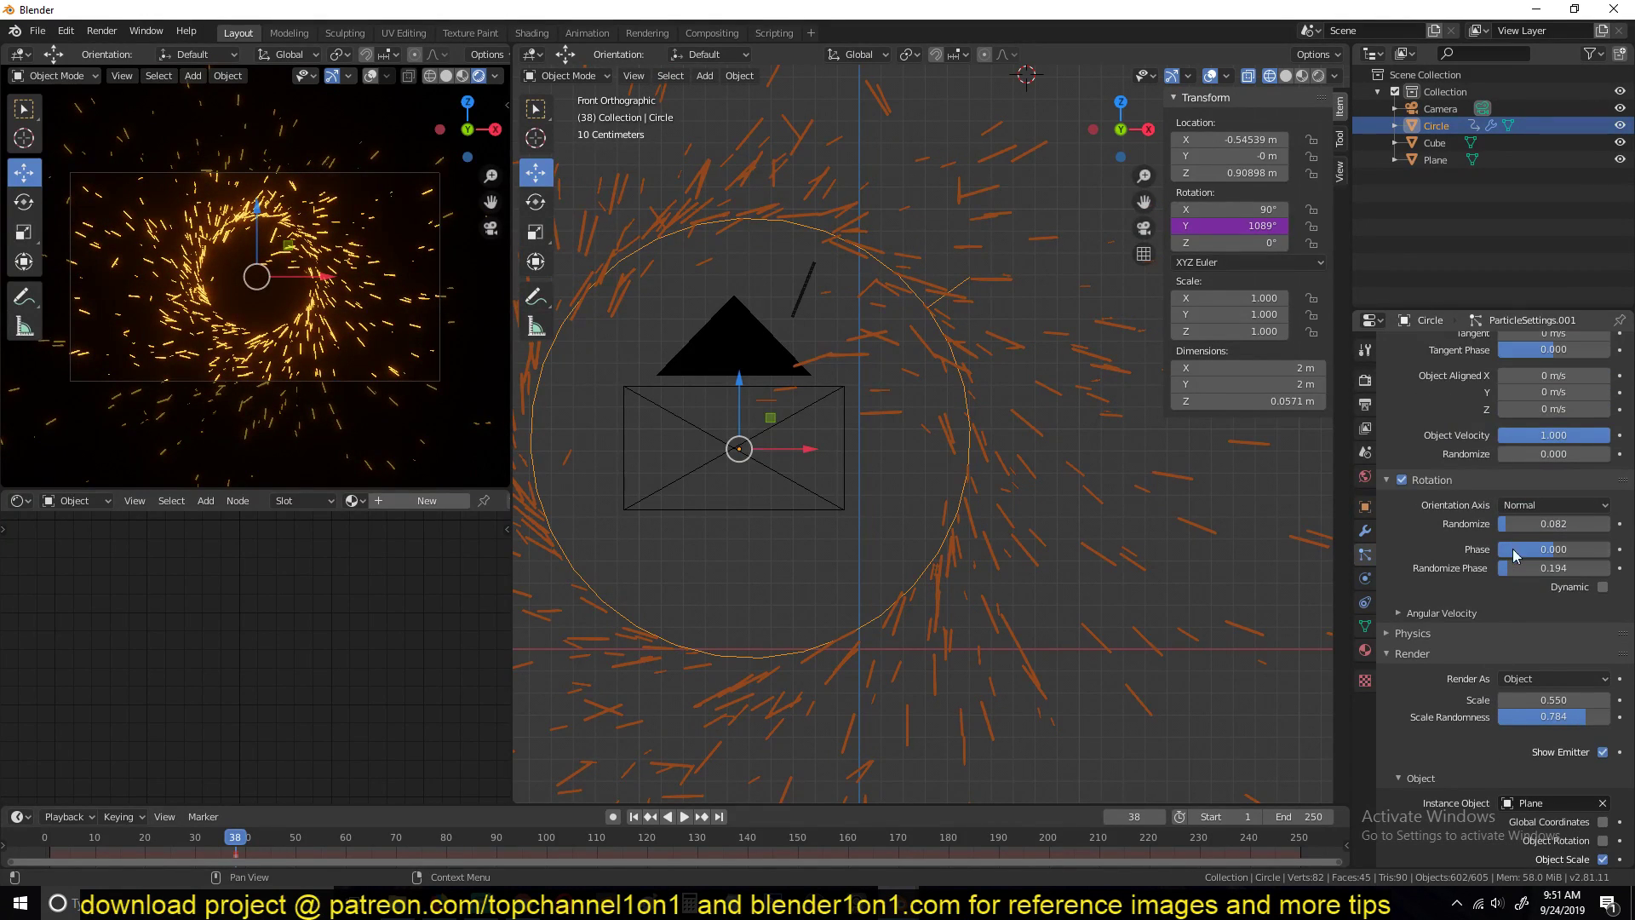
scroll(1504, 608, up, 2)
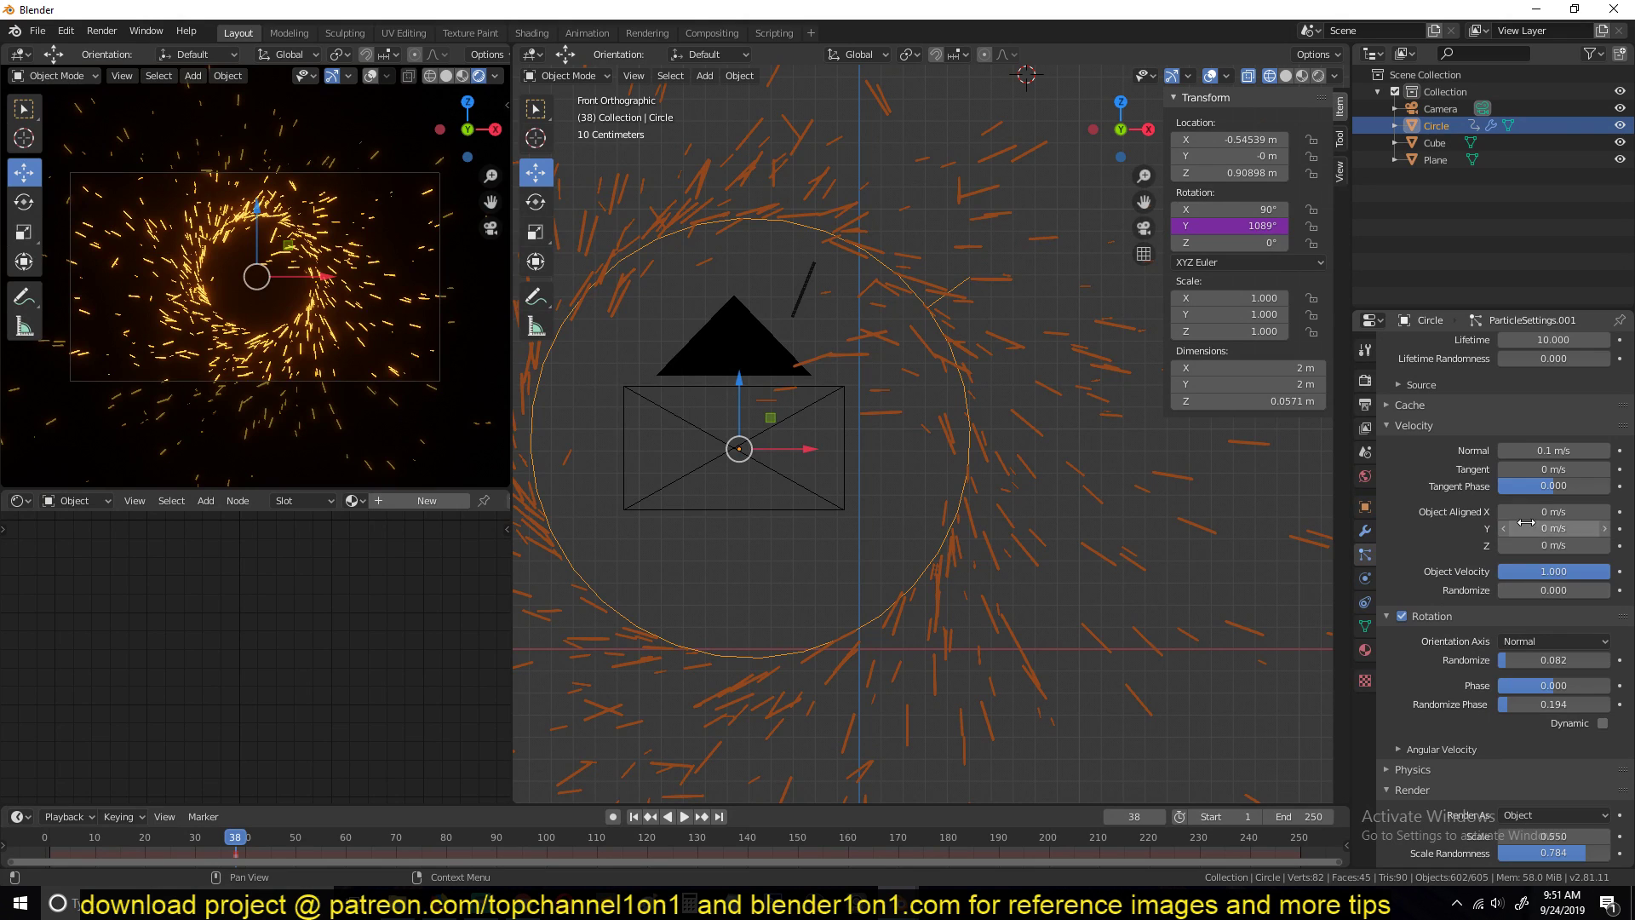
scroll(1538, 529, up, 2)
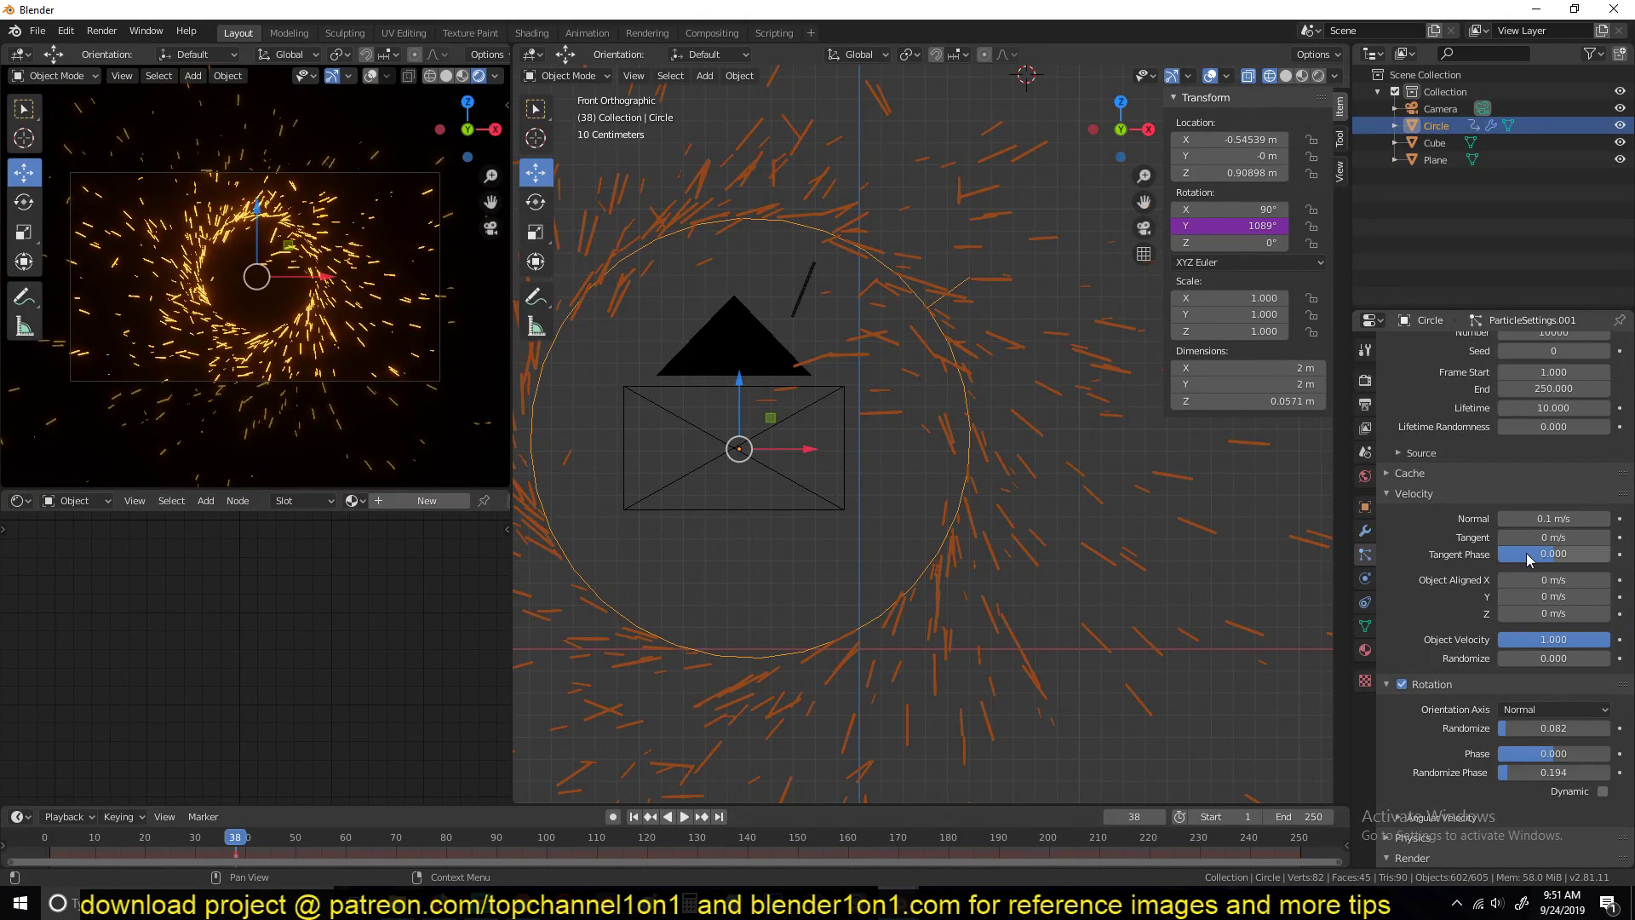
drag(1534, 538, 1561, 537)
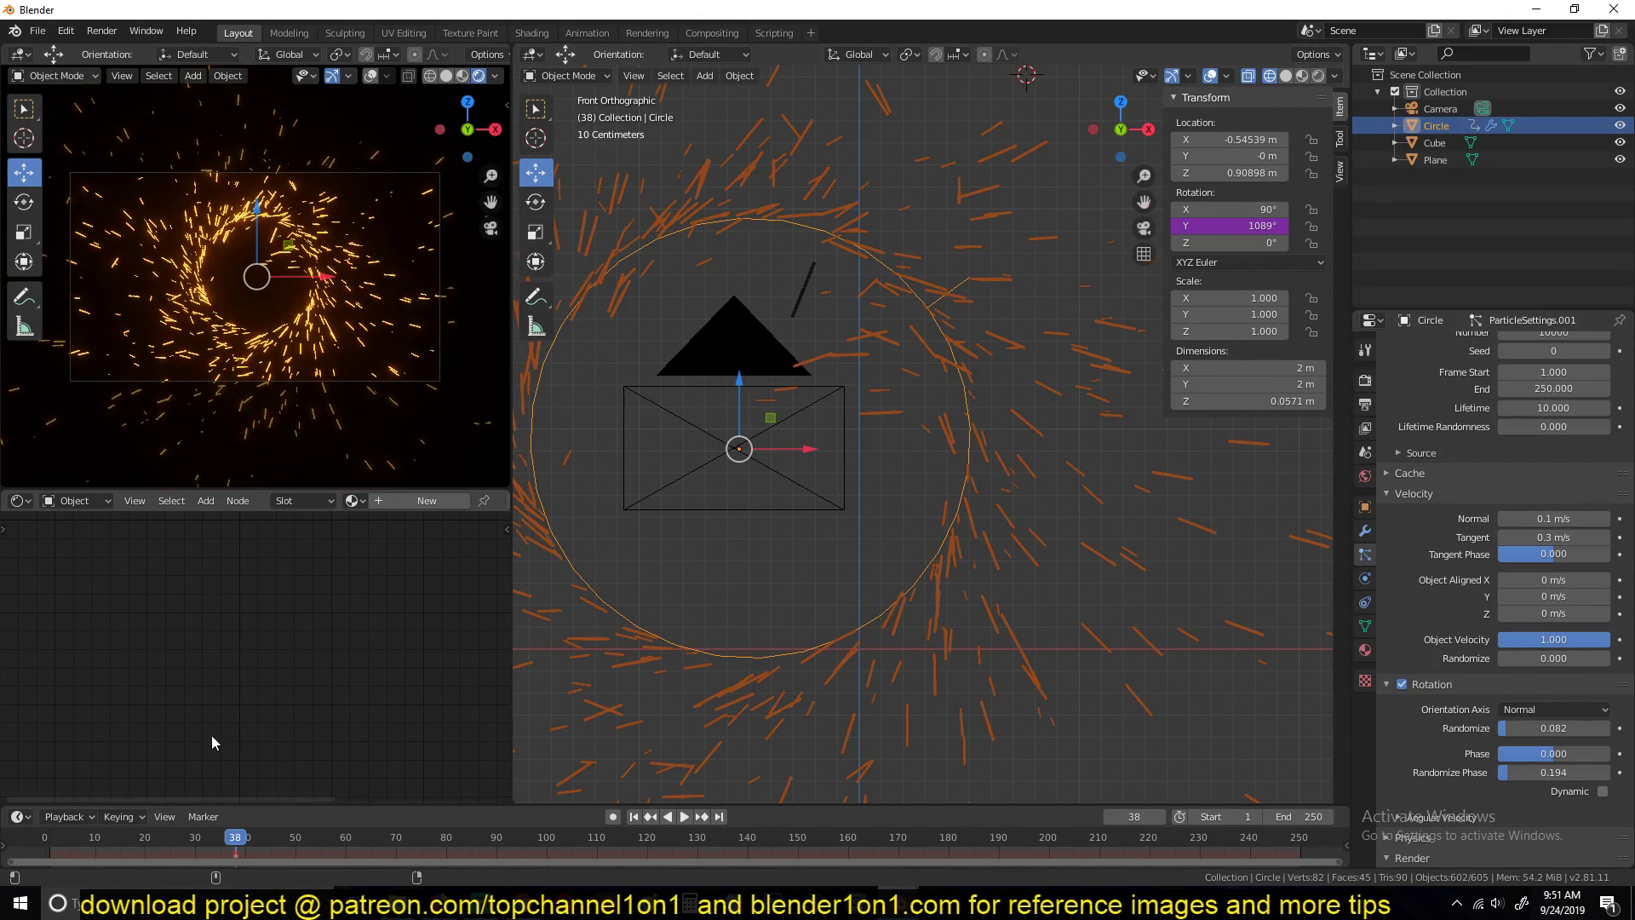
click(39, 841)
key(space)
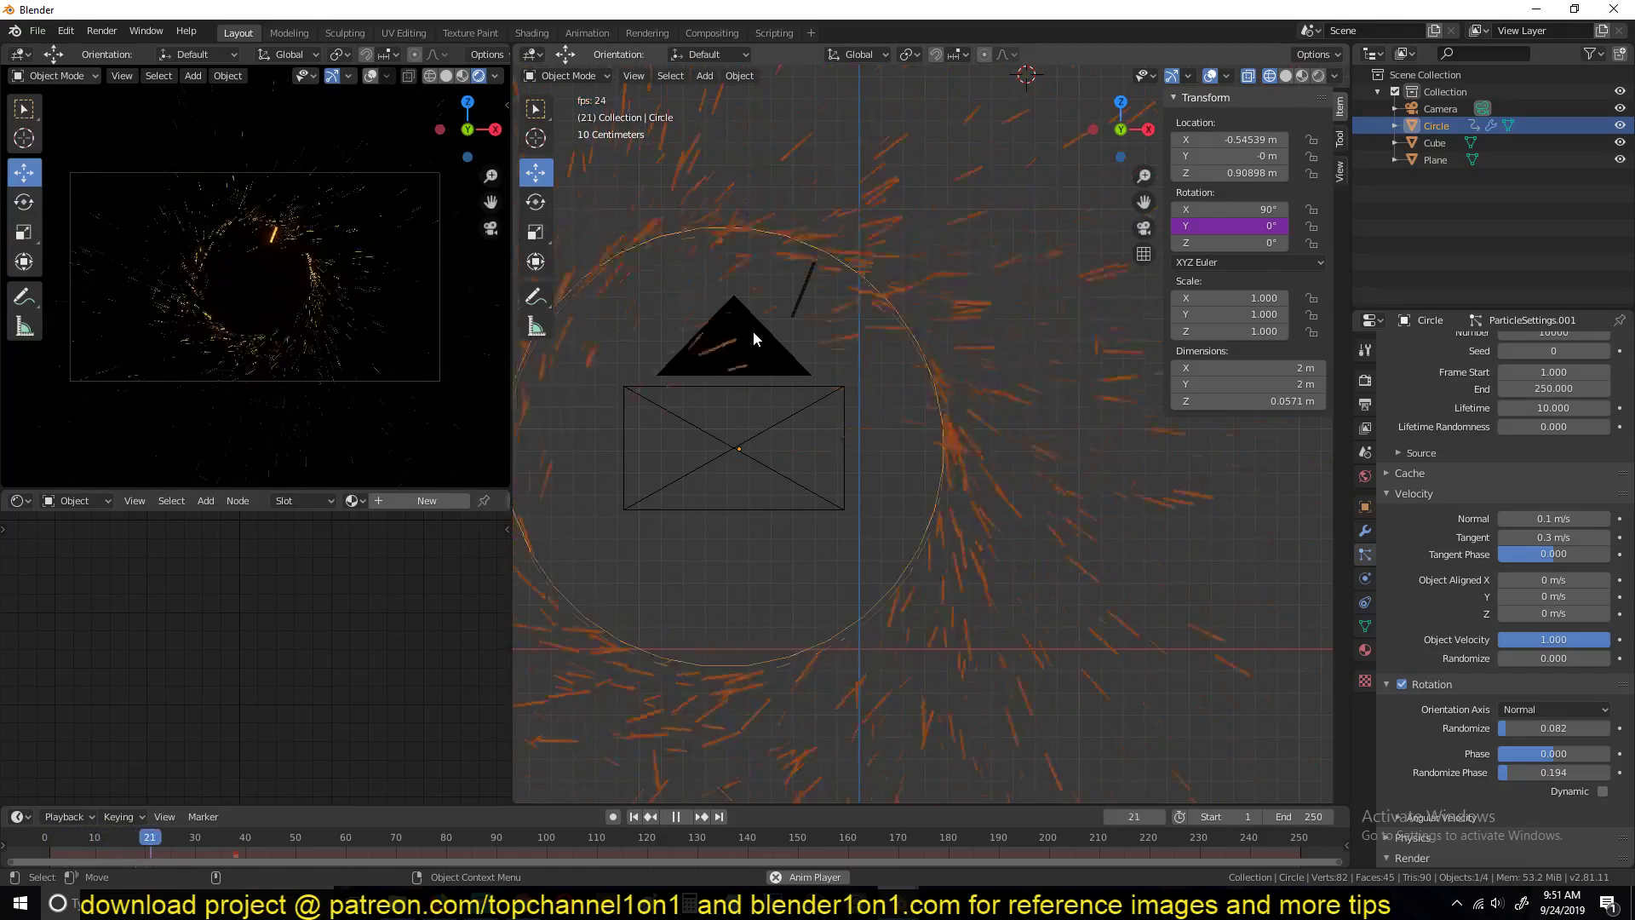
click(869, 313)
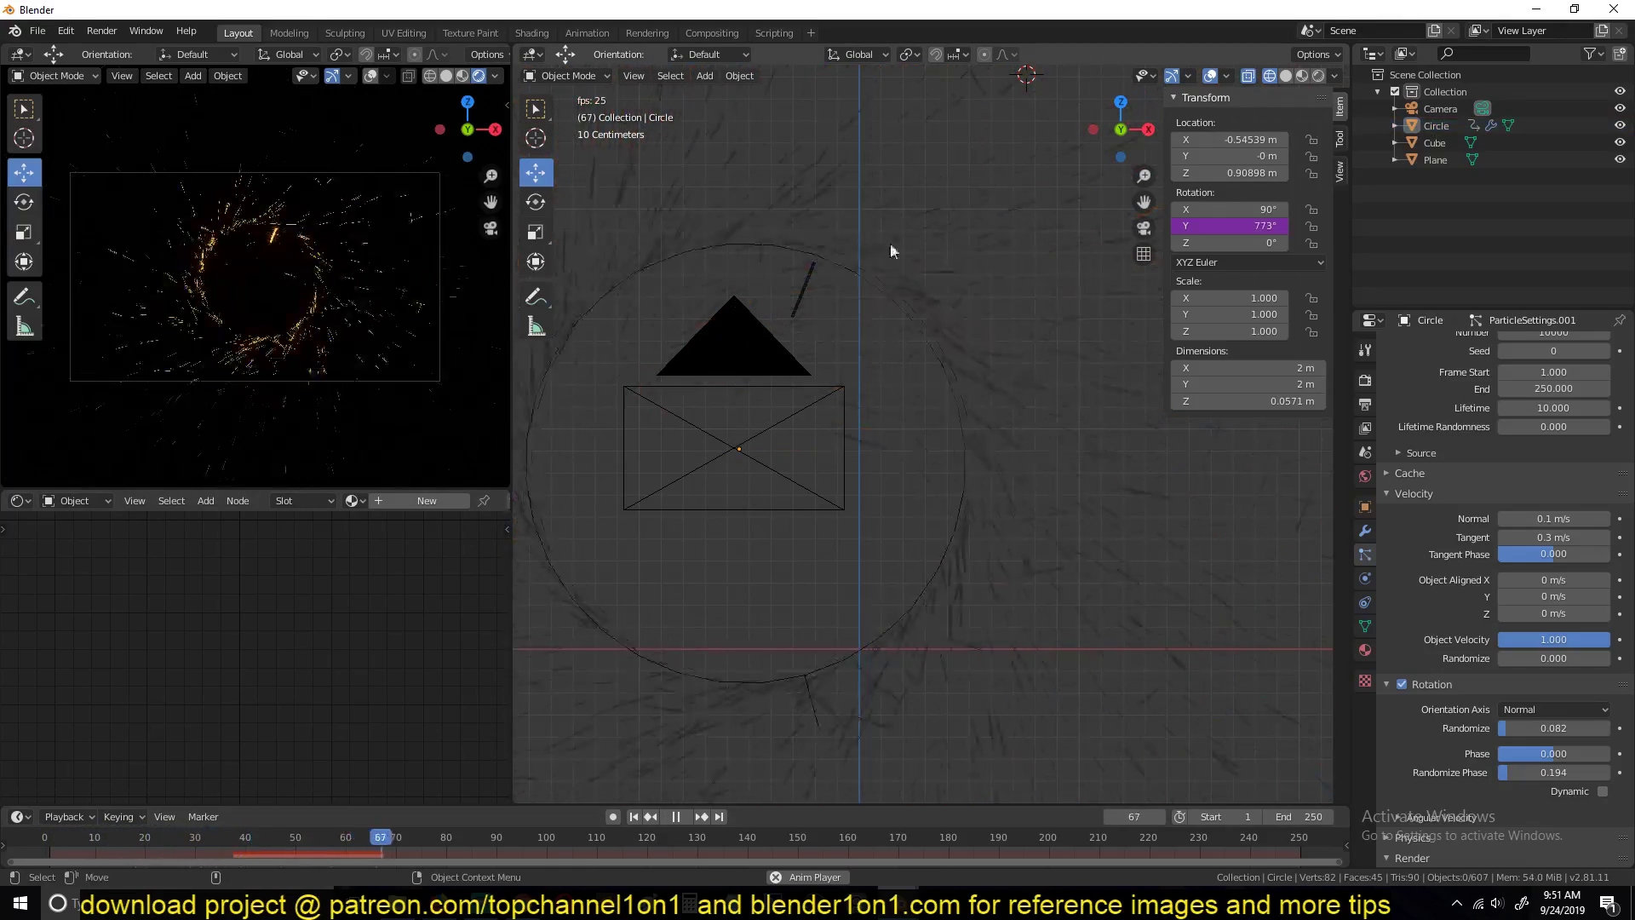
key(space)
click(971, 427)
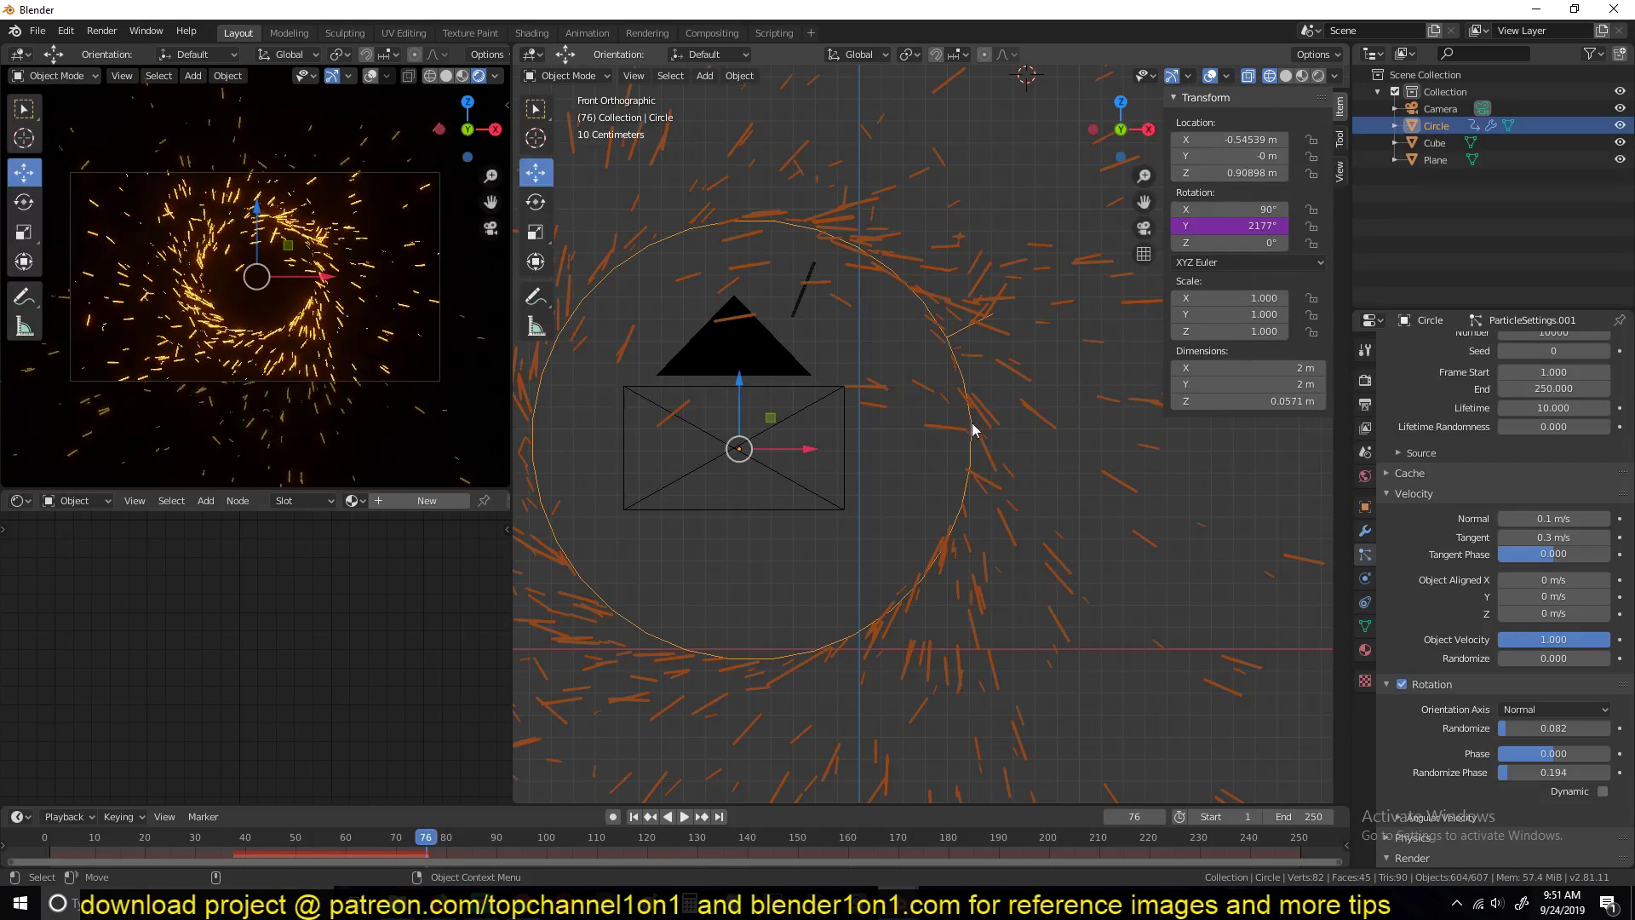
Step: Add a third particle system to the ring, assign ParticleSettings.002 to it, and make those settings a single-user copy
scroll(1453, 489, up, 5)
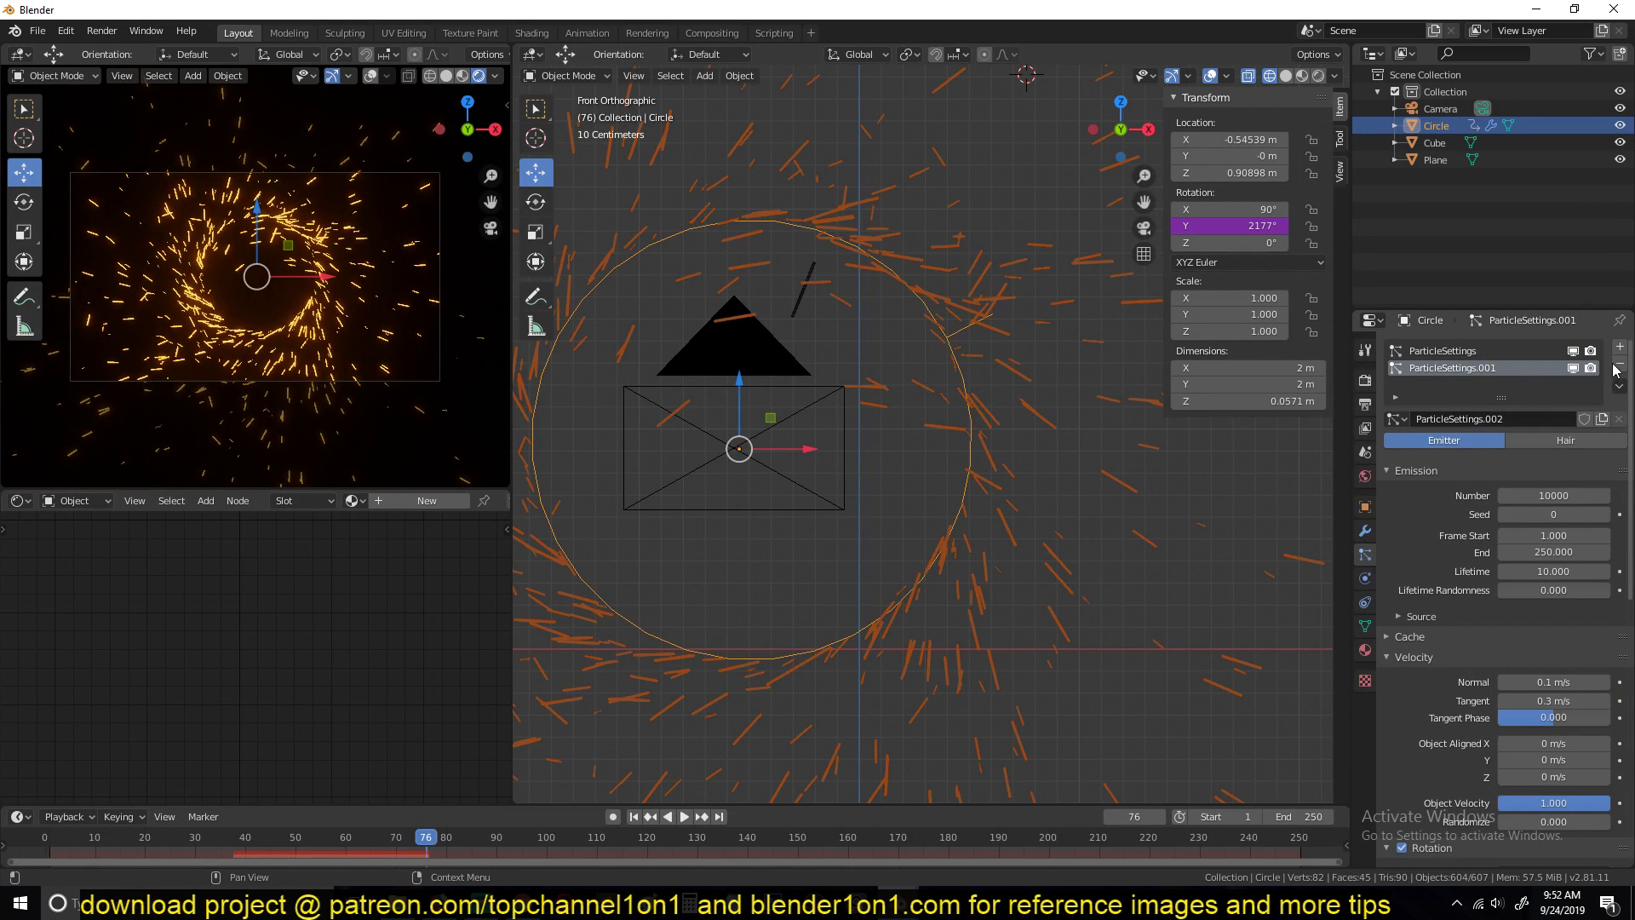
click(1621, 349)
click(1397, 419)
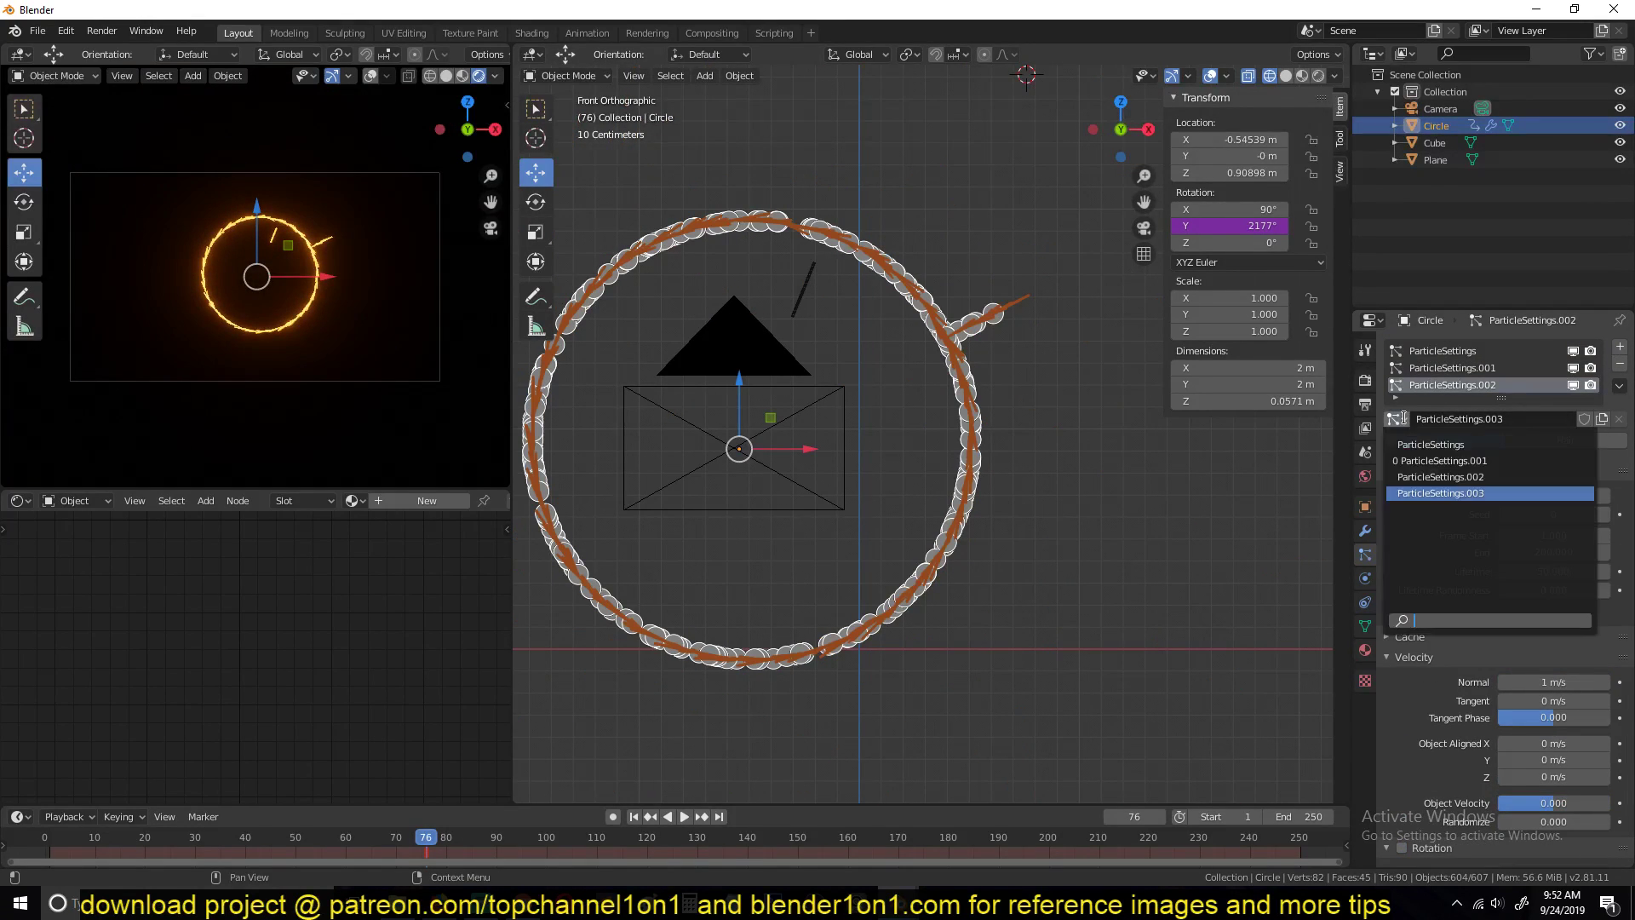
click(1437, 476)
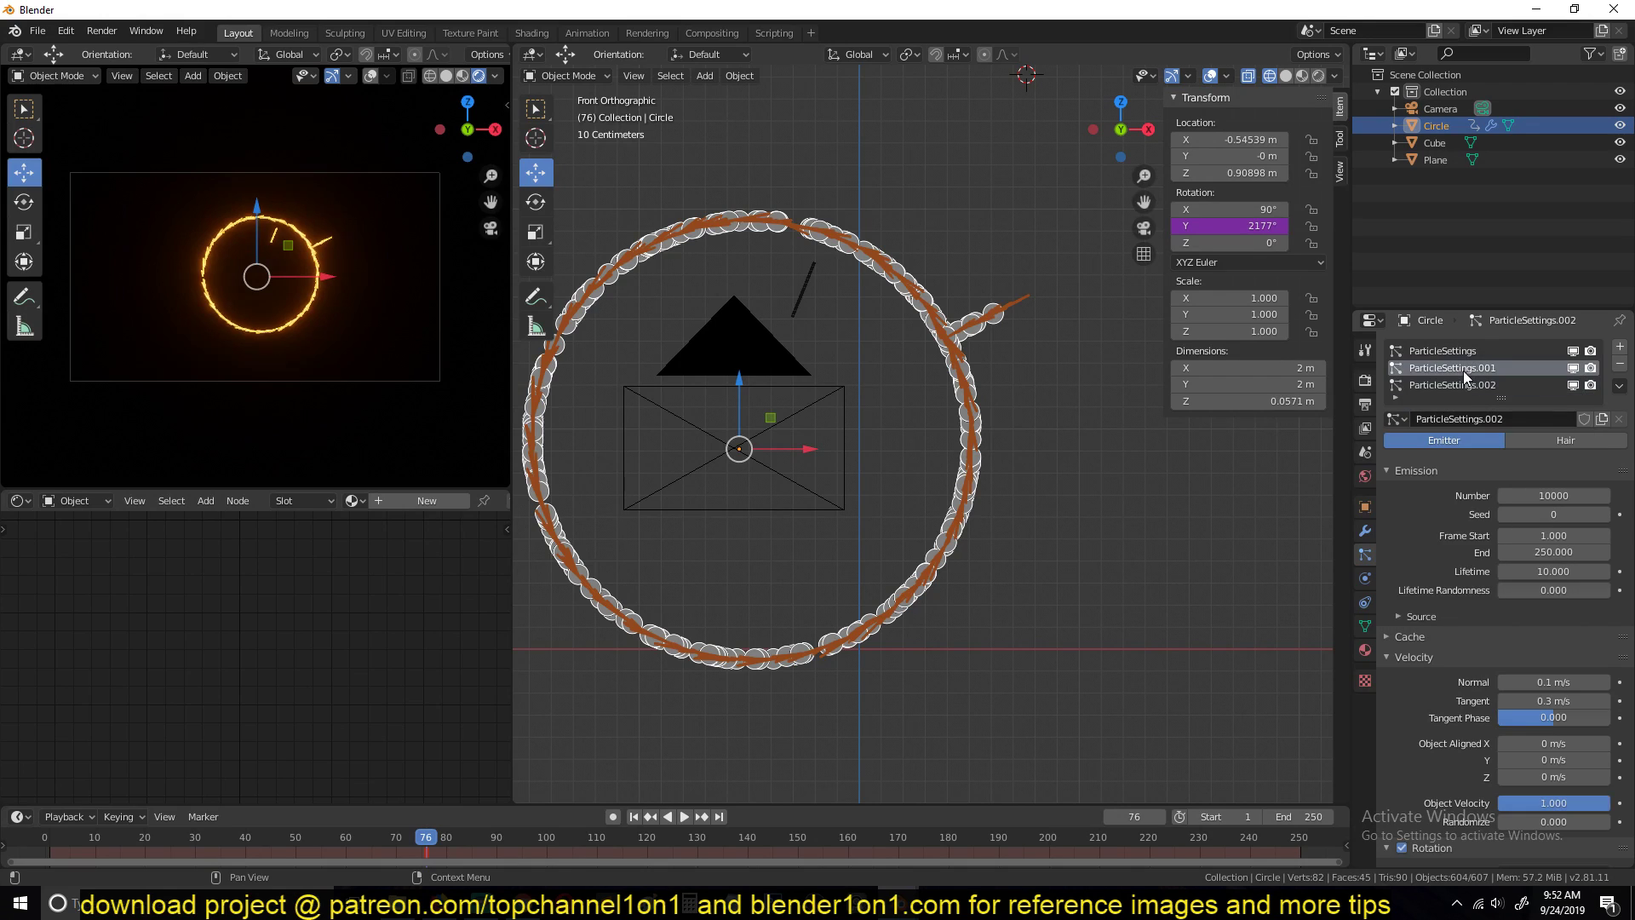
click(1493, 385)
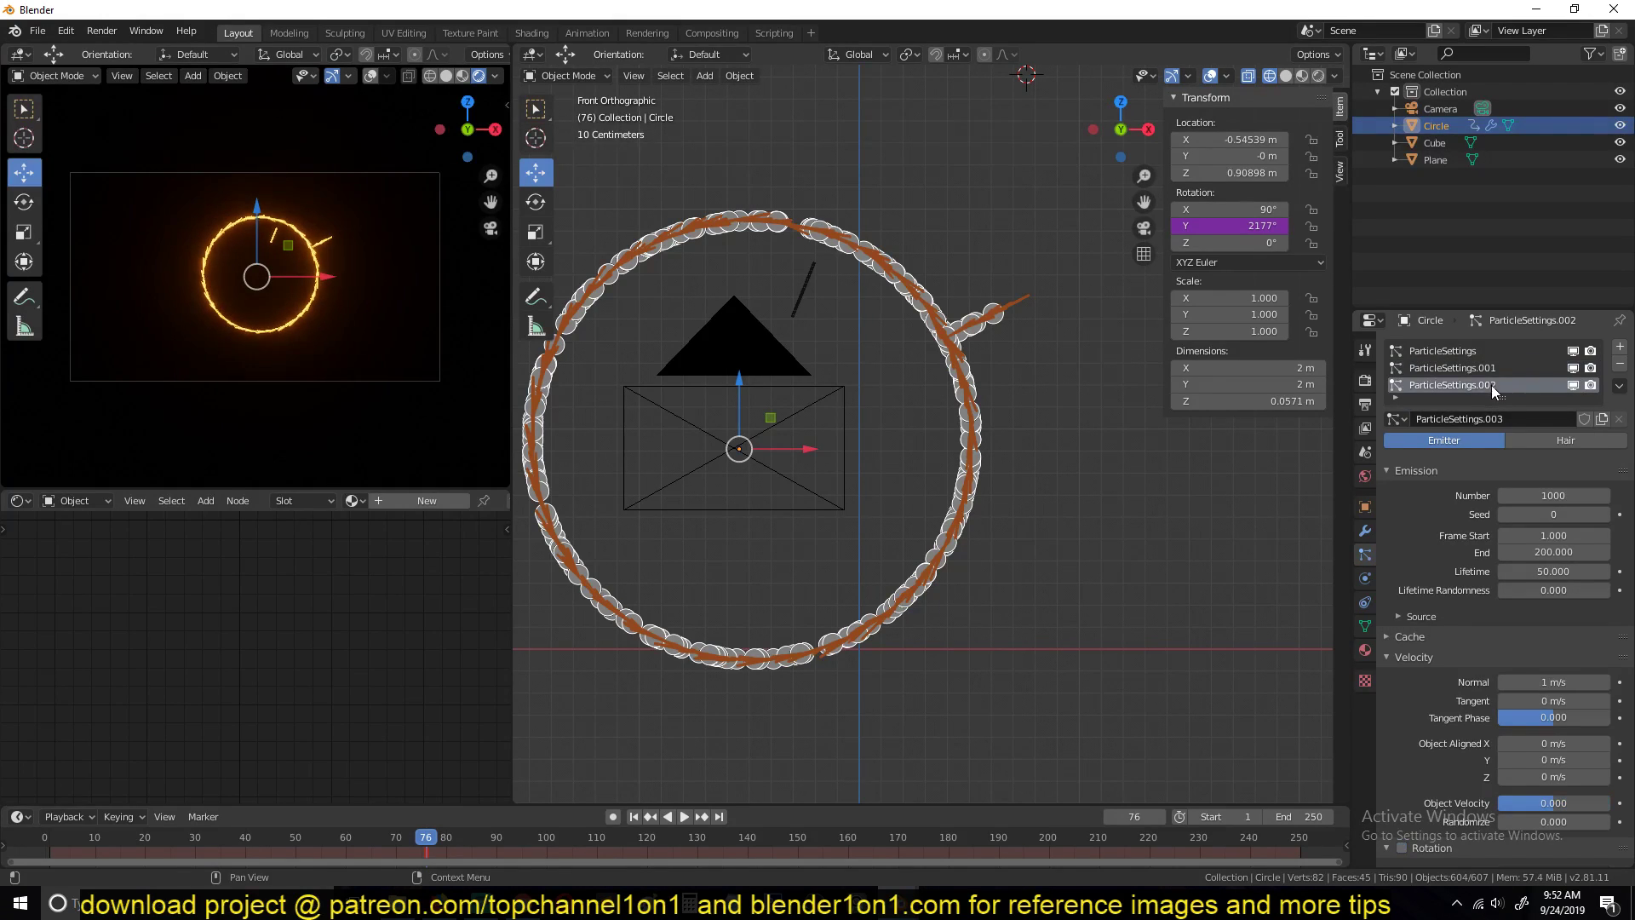
click(1397, 419)
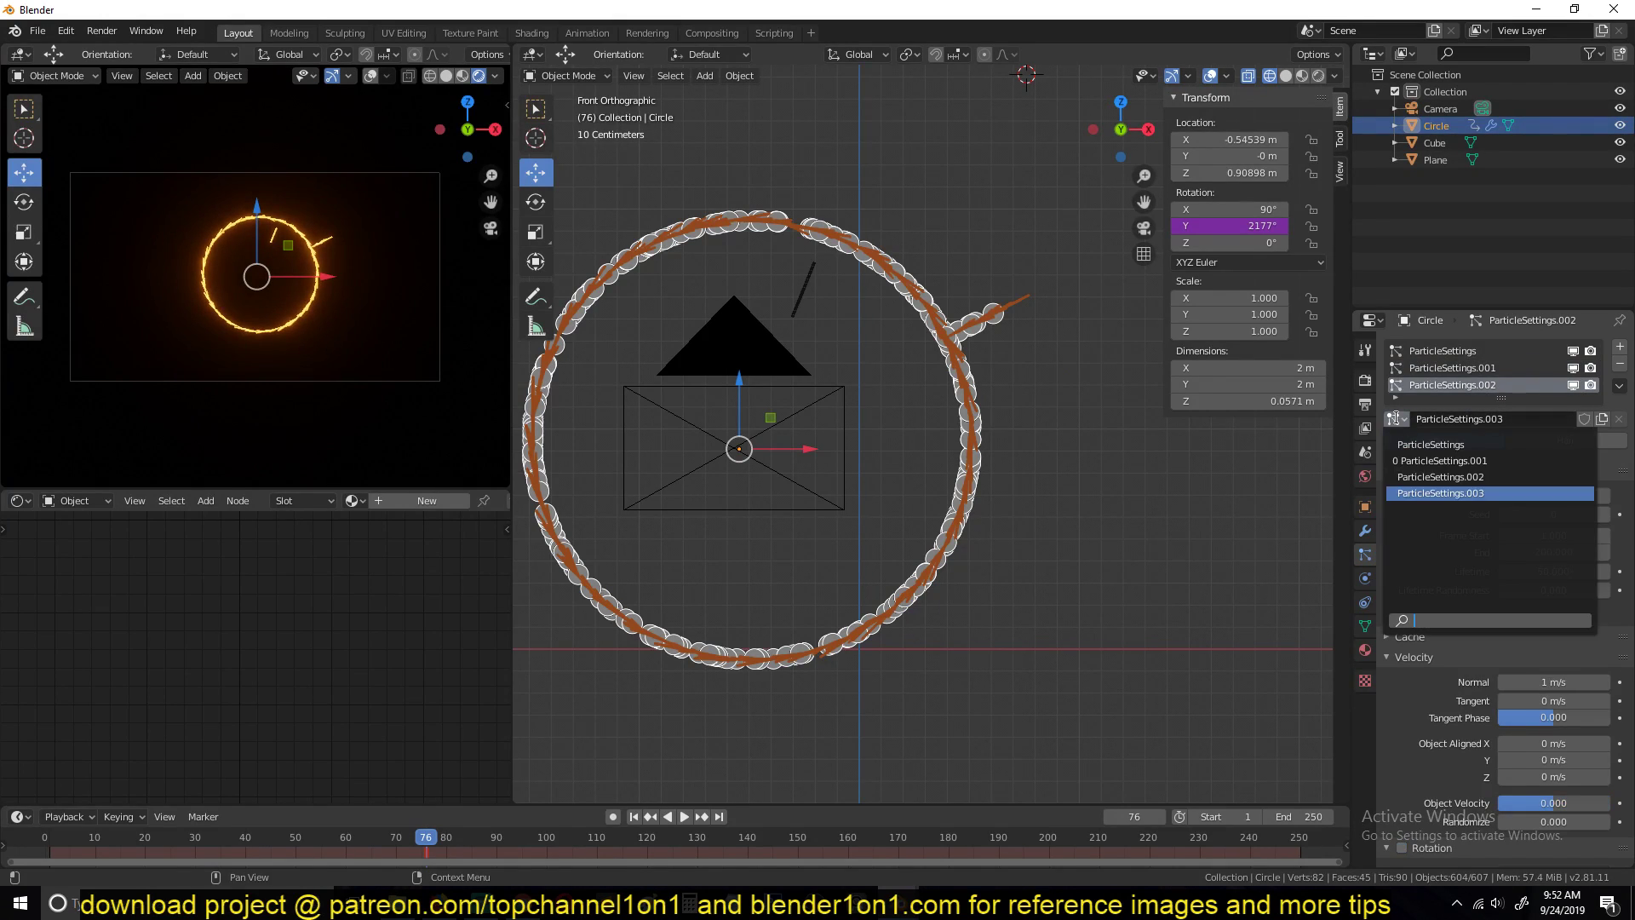
click(1437, 474)
click(1562, 419)
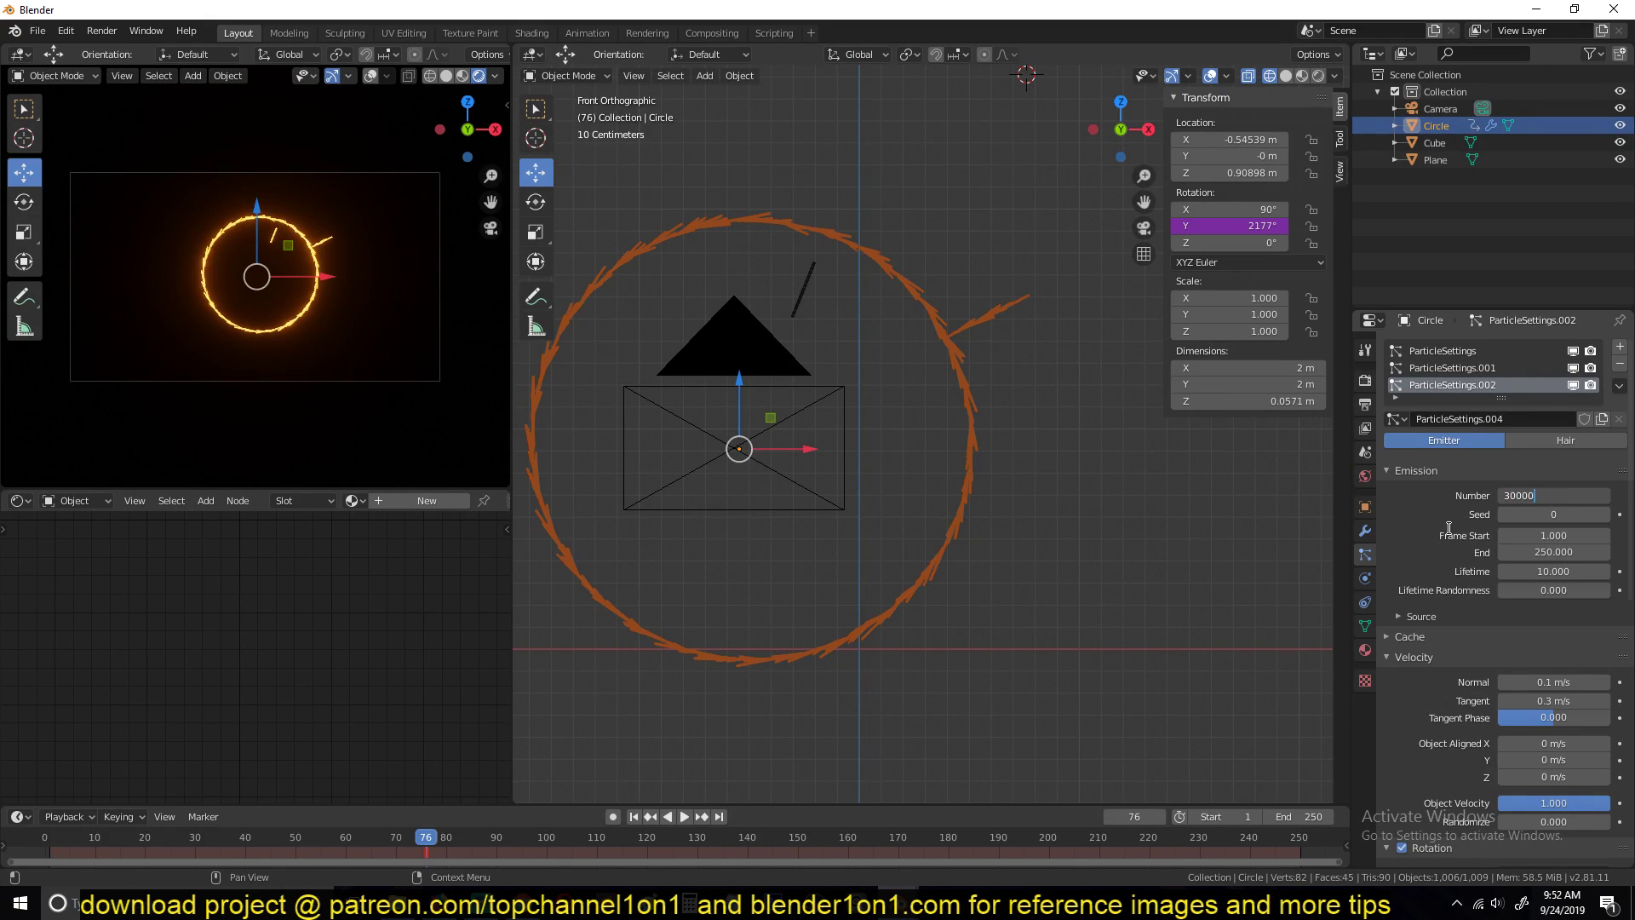
Step: Set the third particle system's emission number to 30000 and play the animation to frame 148
key(Return)
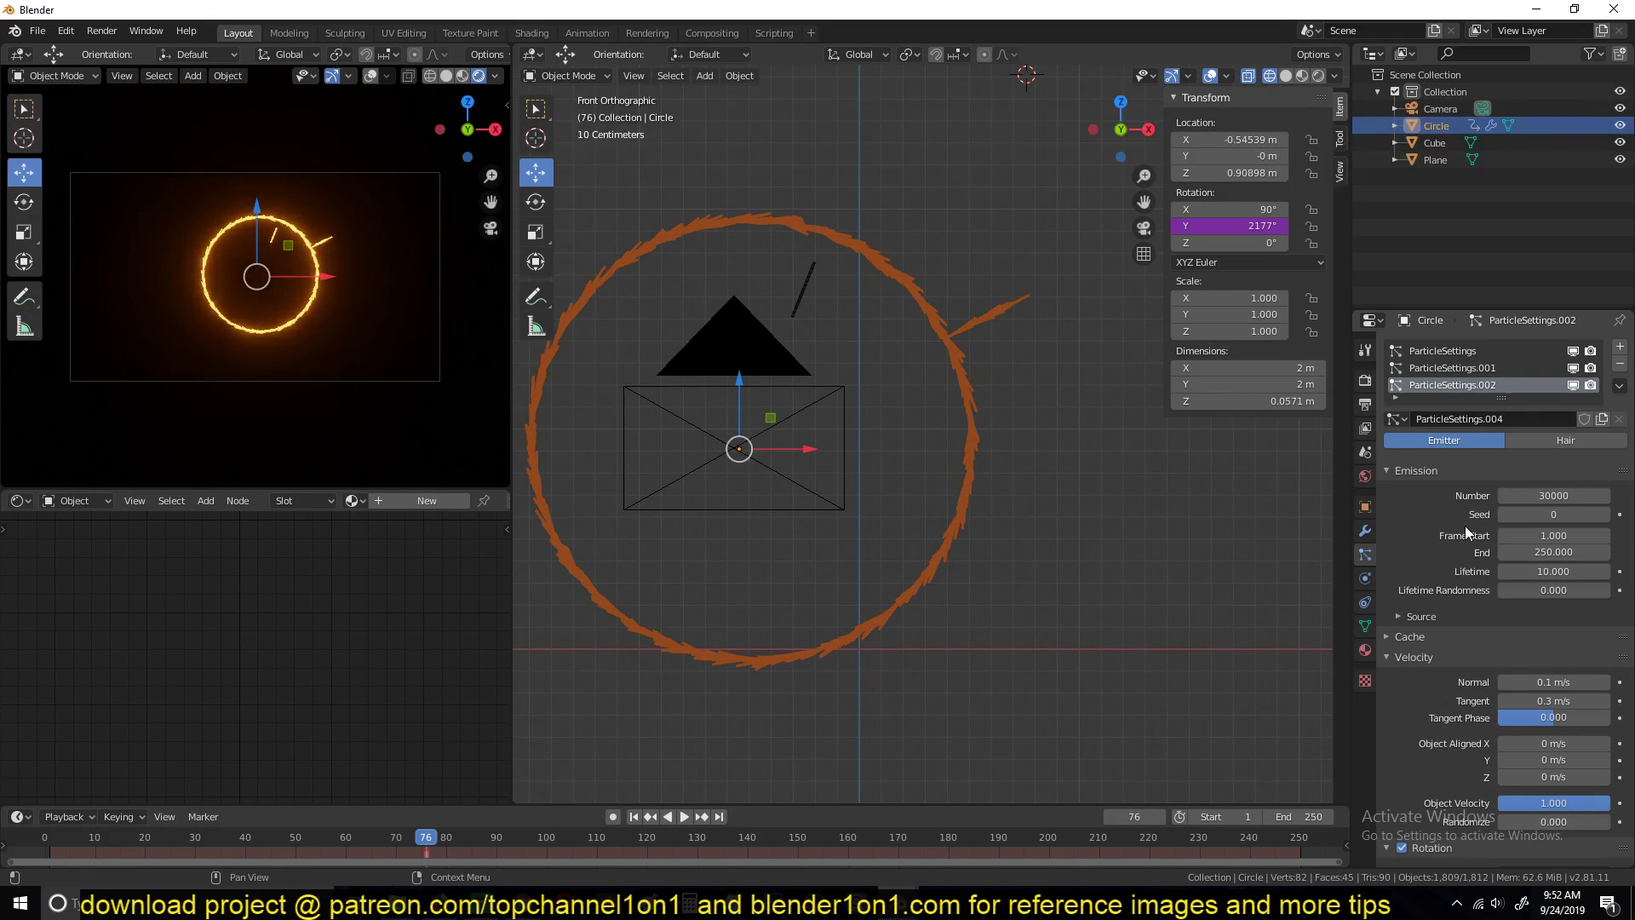
key(space)
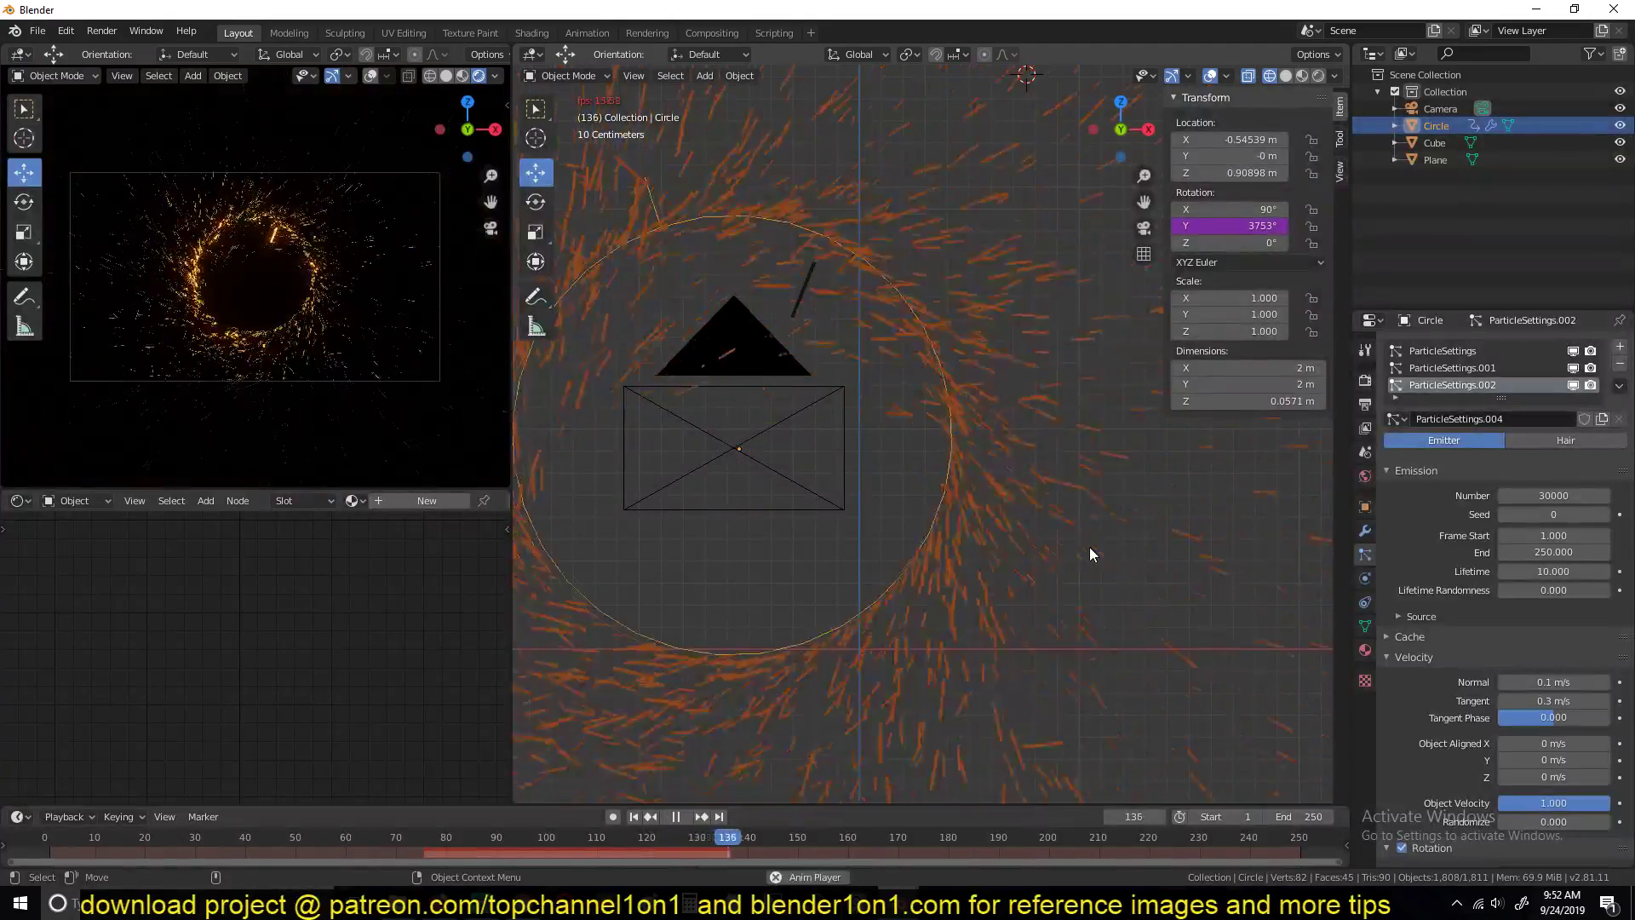
key(space)
Step: Set the third particle system's render scale to 0.110
scroll(1448, 605, down, 6)
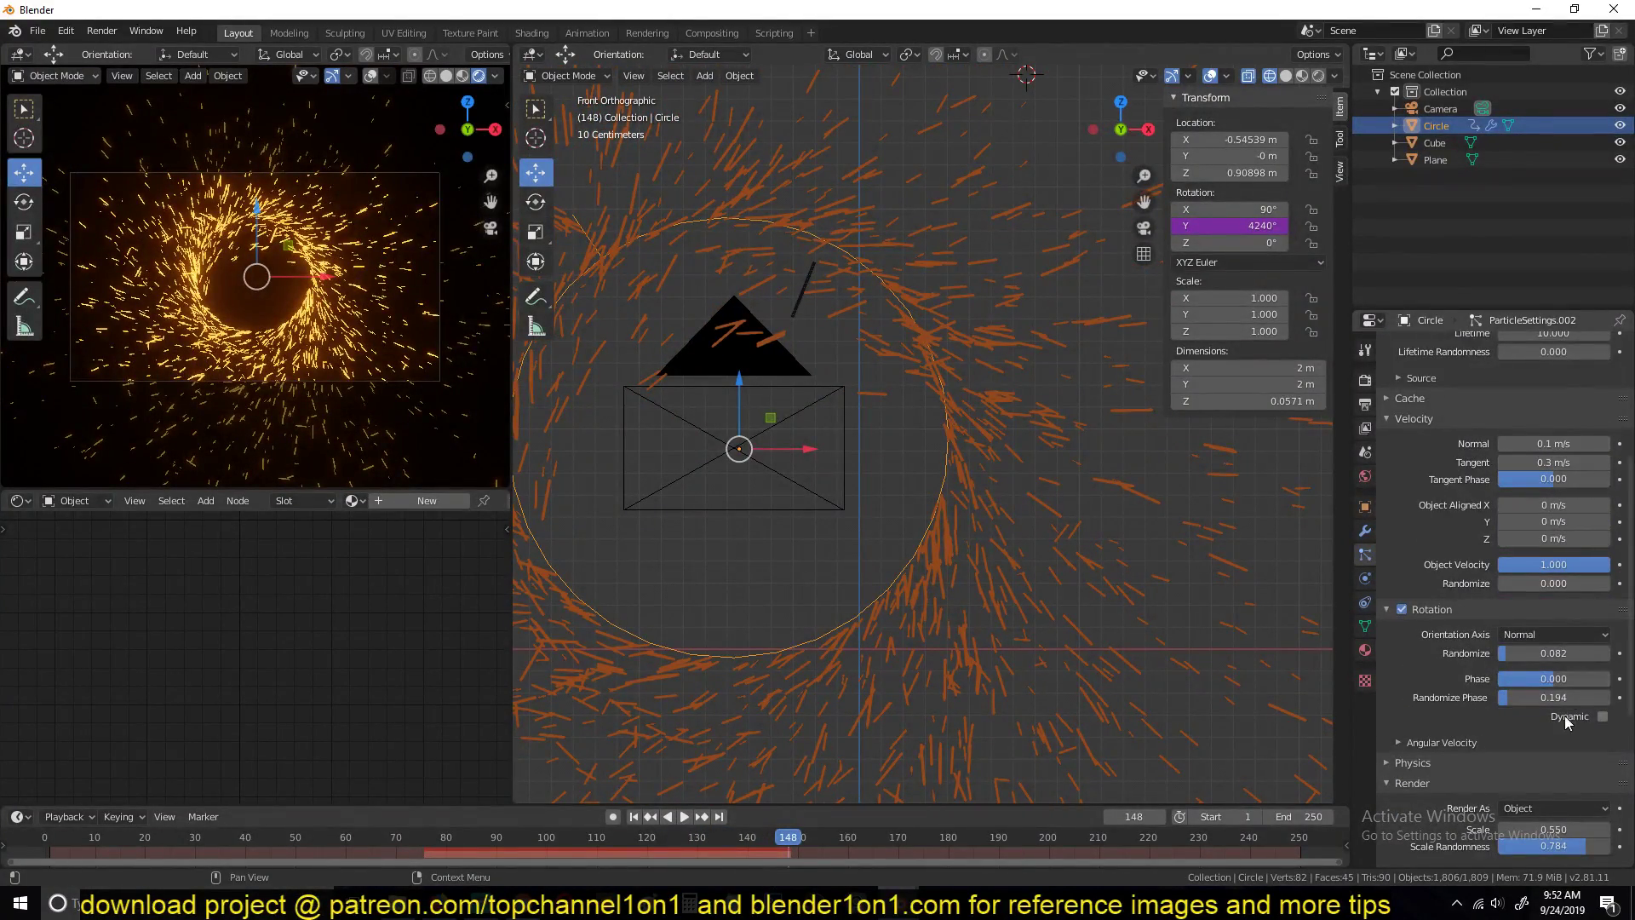
scroll(1564, 722, down, 6)
drag(1577, 625, 1511, 625)
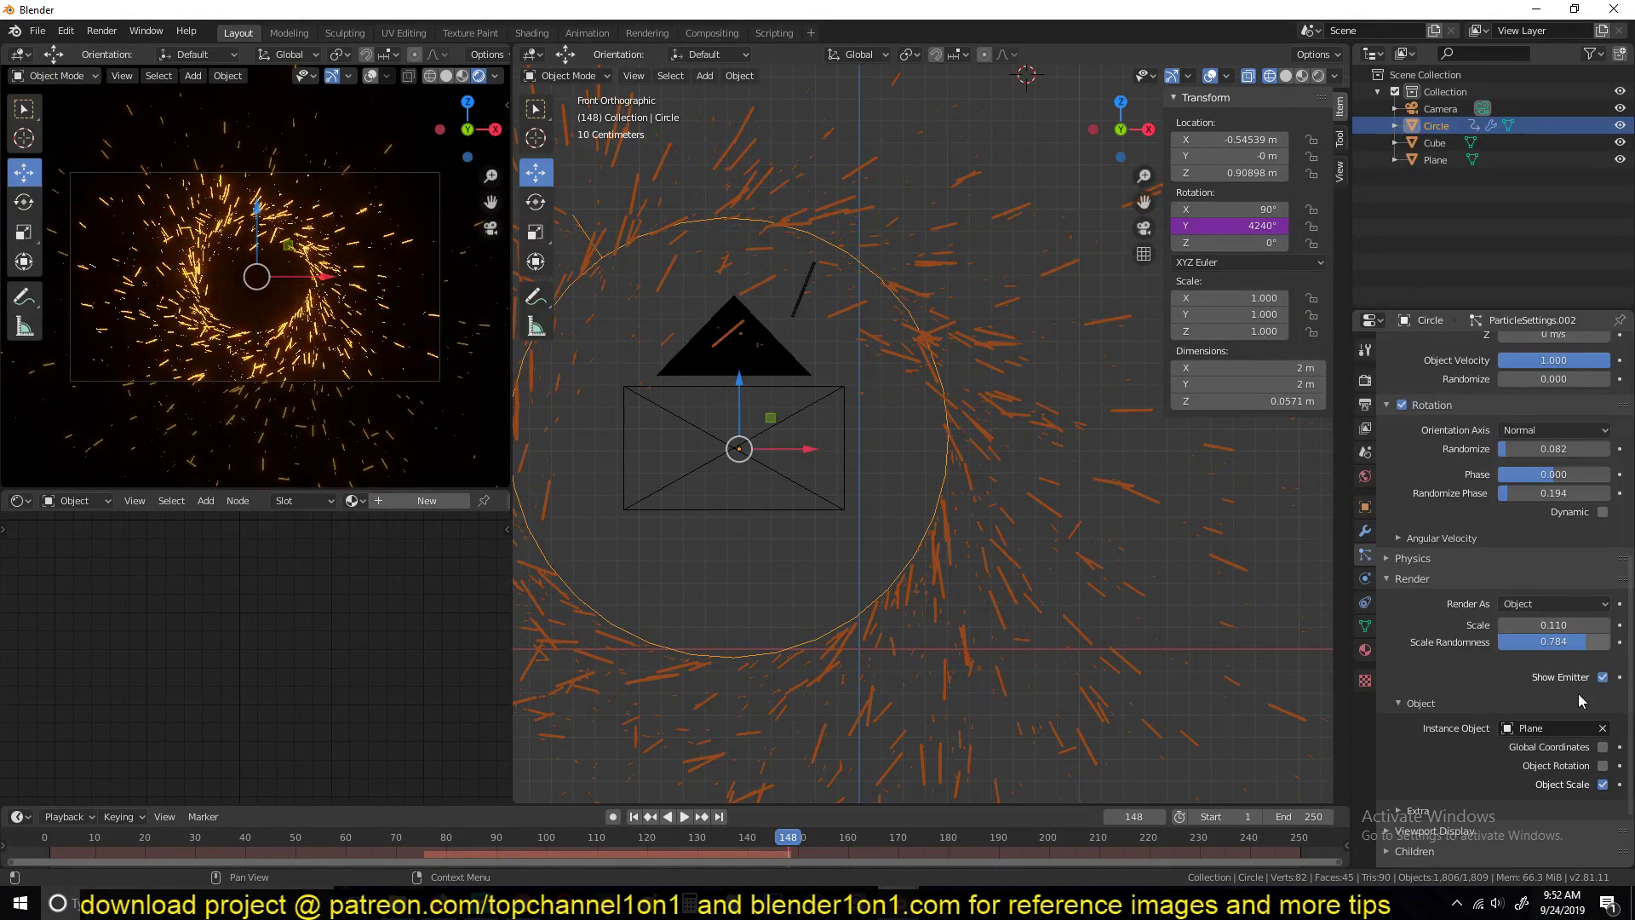
scroll(1577, 694, down, 3)
scroll(1483, 579, up, 6)
scroll(1498, 543, up, 4)
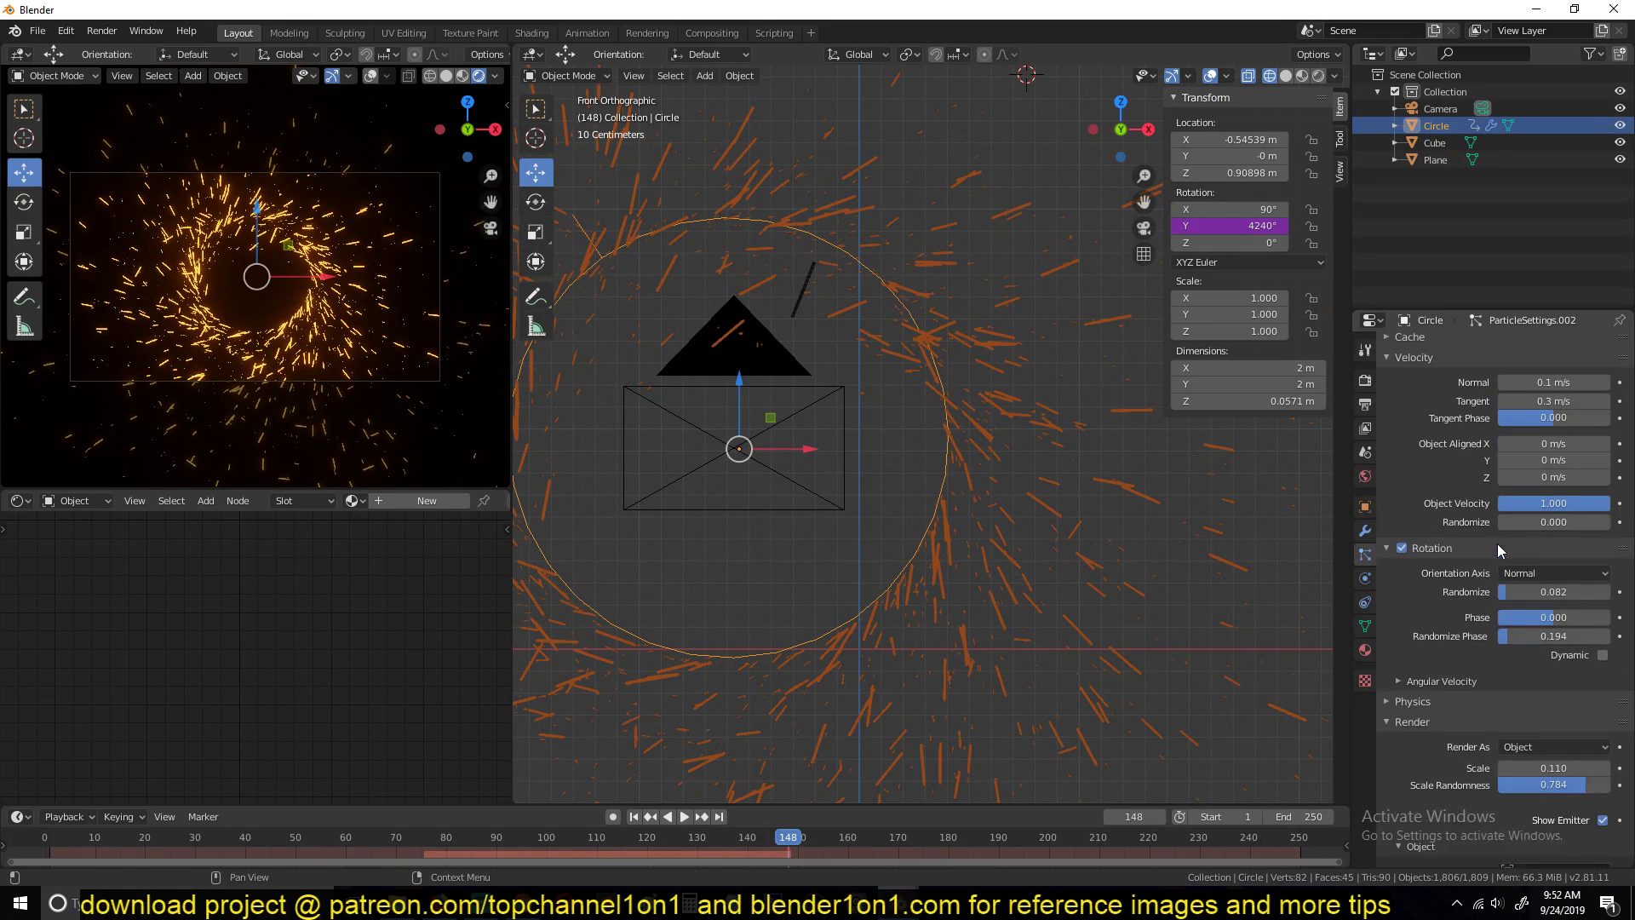
Step: Set the third particle system's object velocity to 0.060 and expand its vertex group settings
drag(1581, 606, 1508, 606)
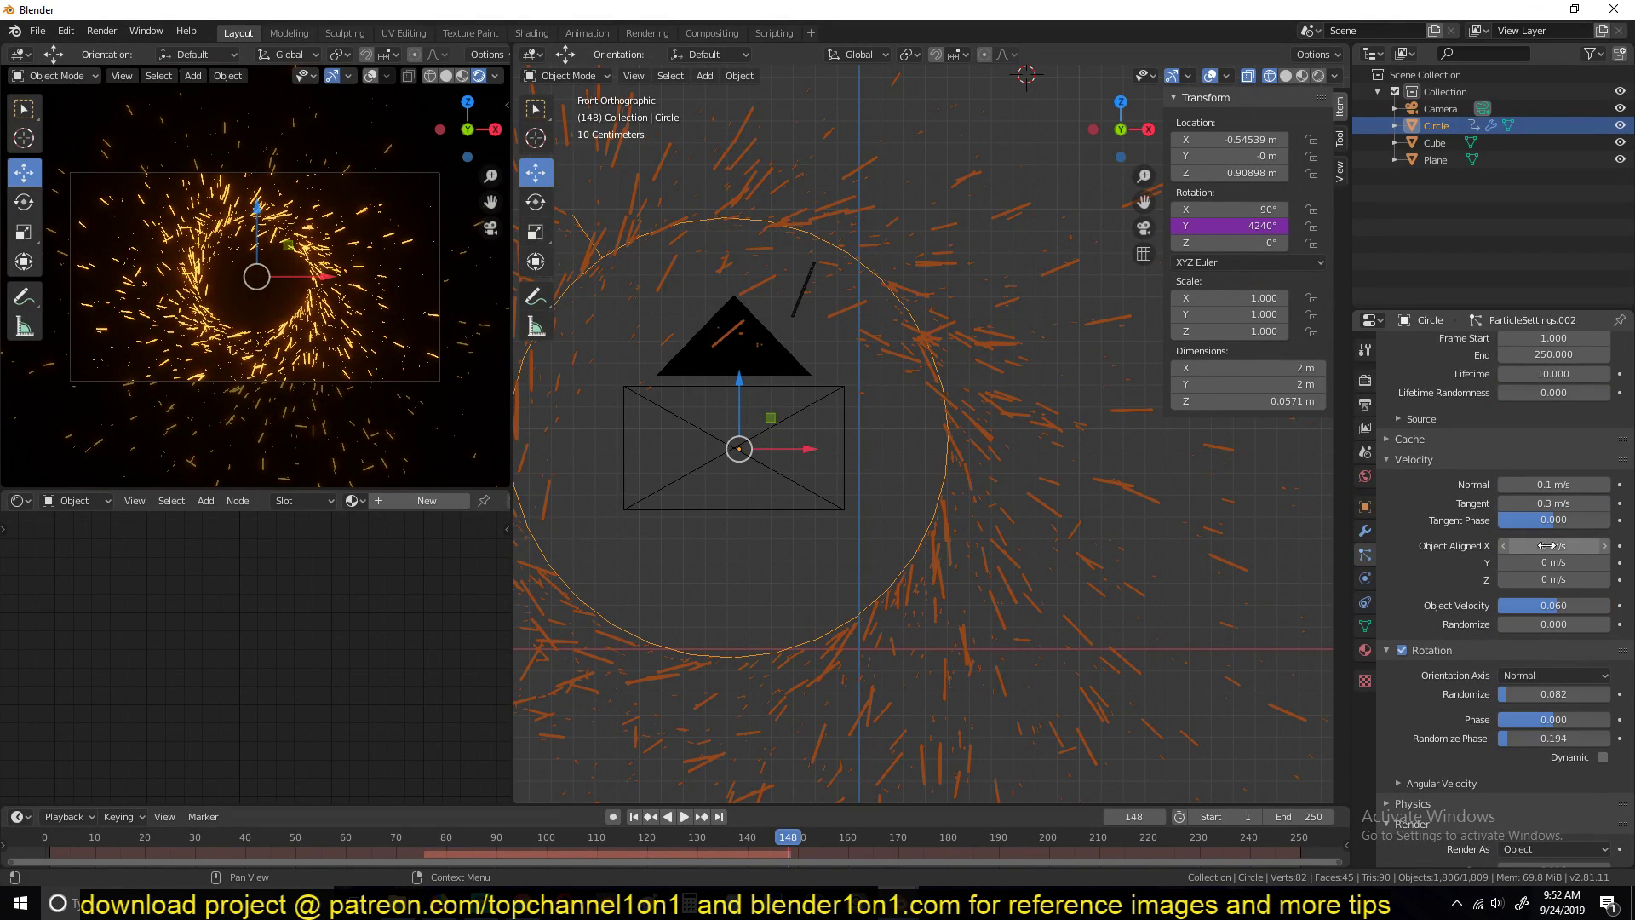
scroll(1518, 681, down, 10)
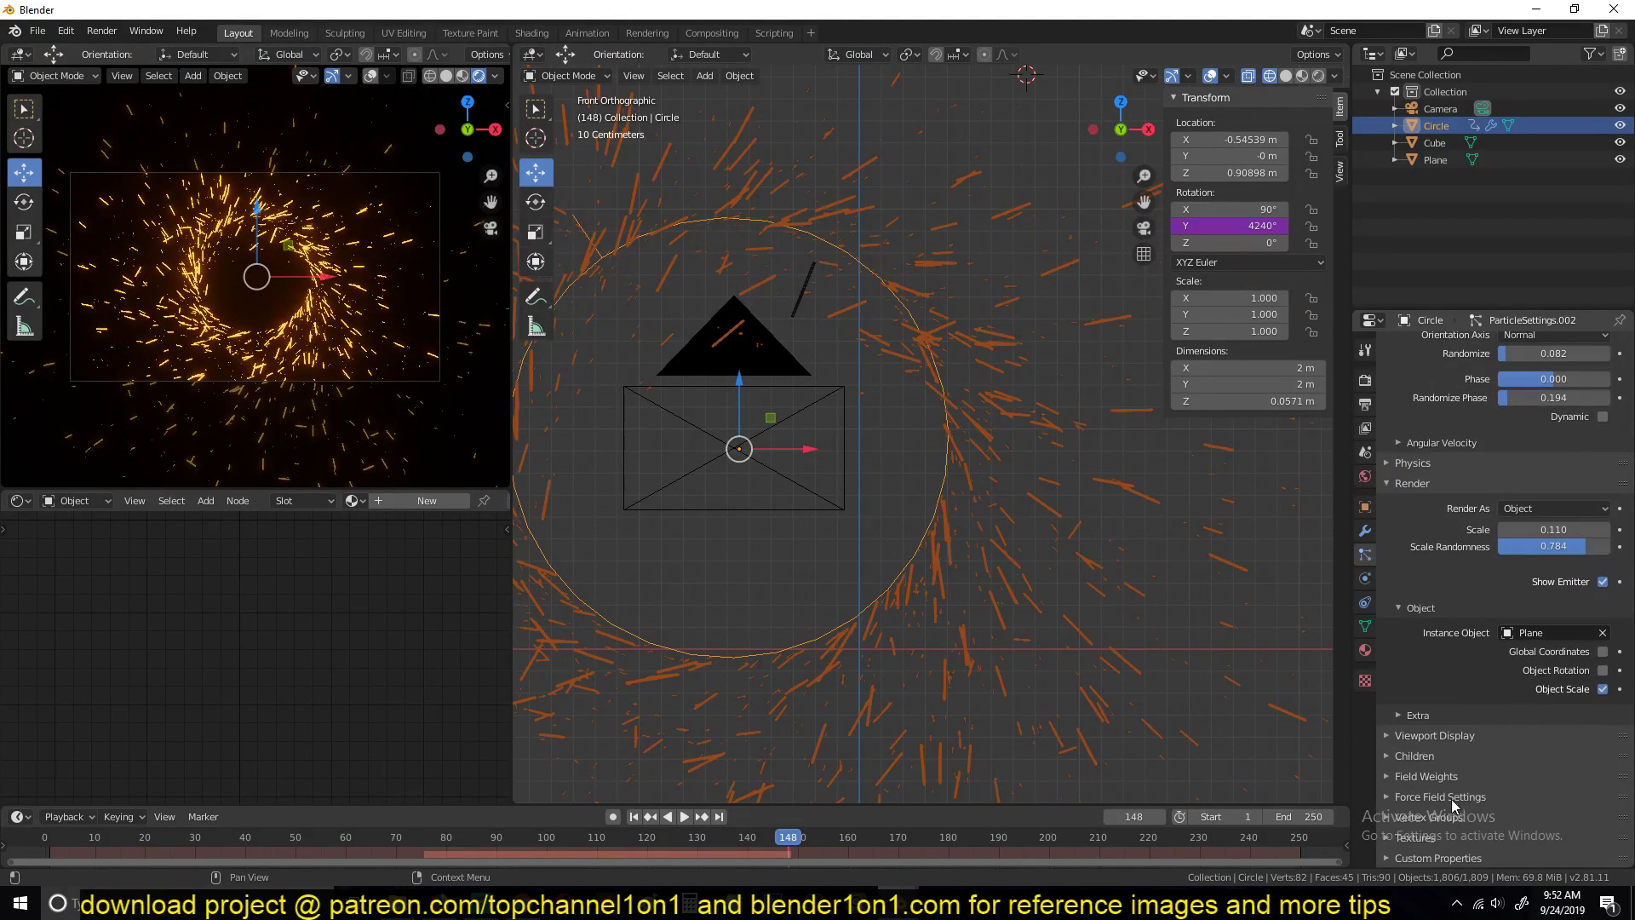
click(1454, 821)
scroll(1484, 775, down, 4)
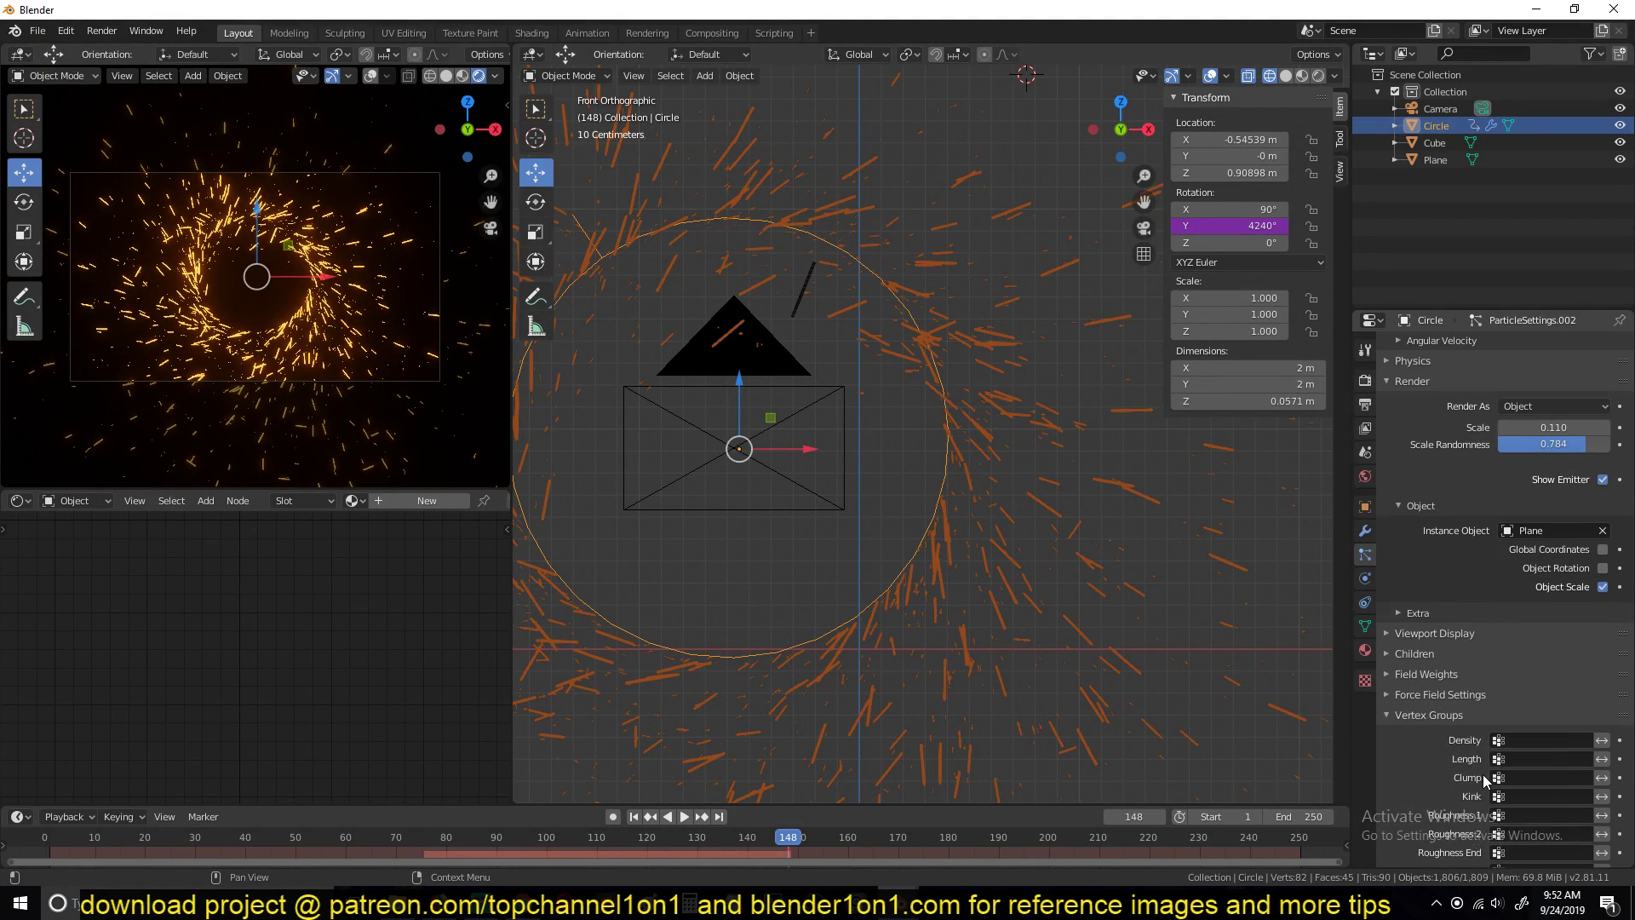
Step: Play the animation to frame 162 and set the third particle system's gravity field weight to 2.000
click(1448, 640)
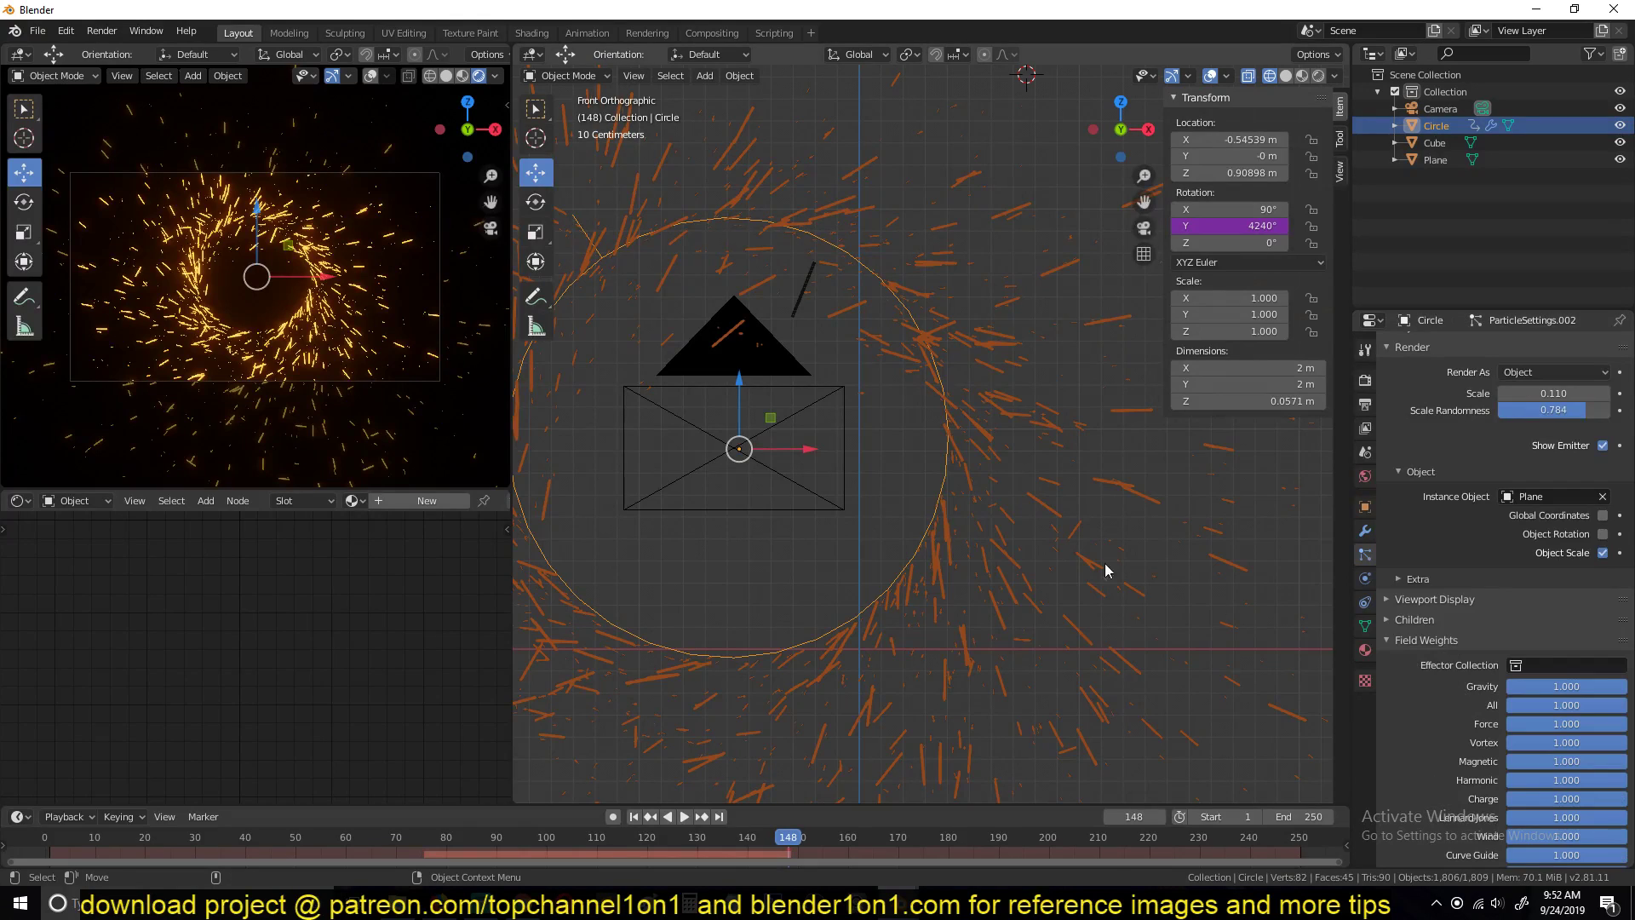
key(space)
key(space)
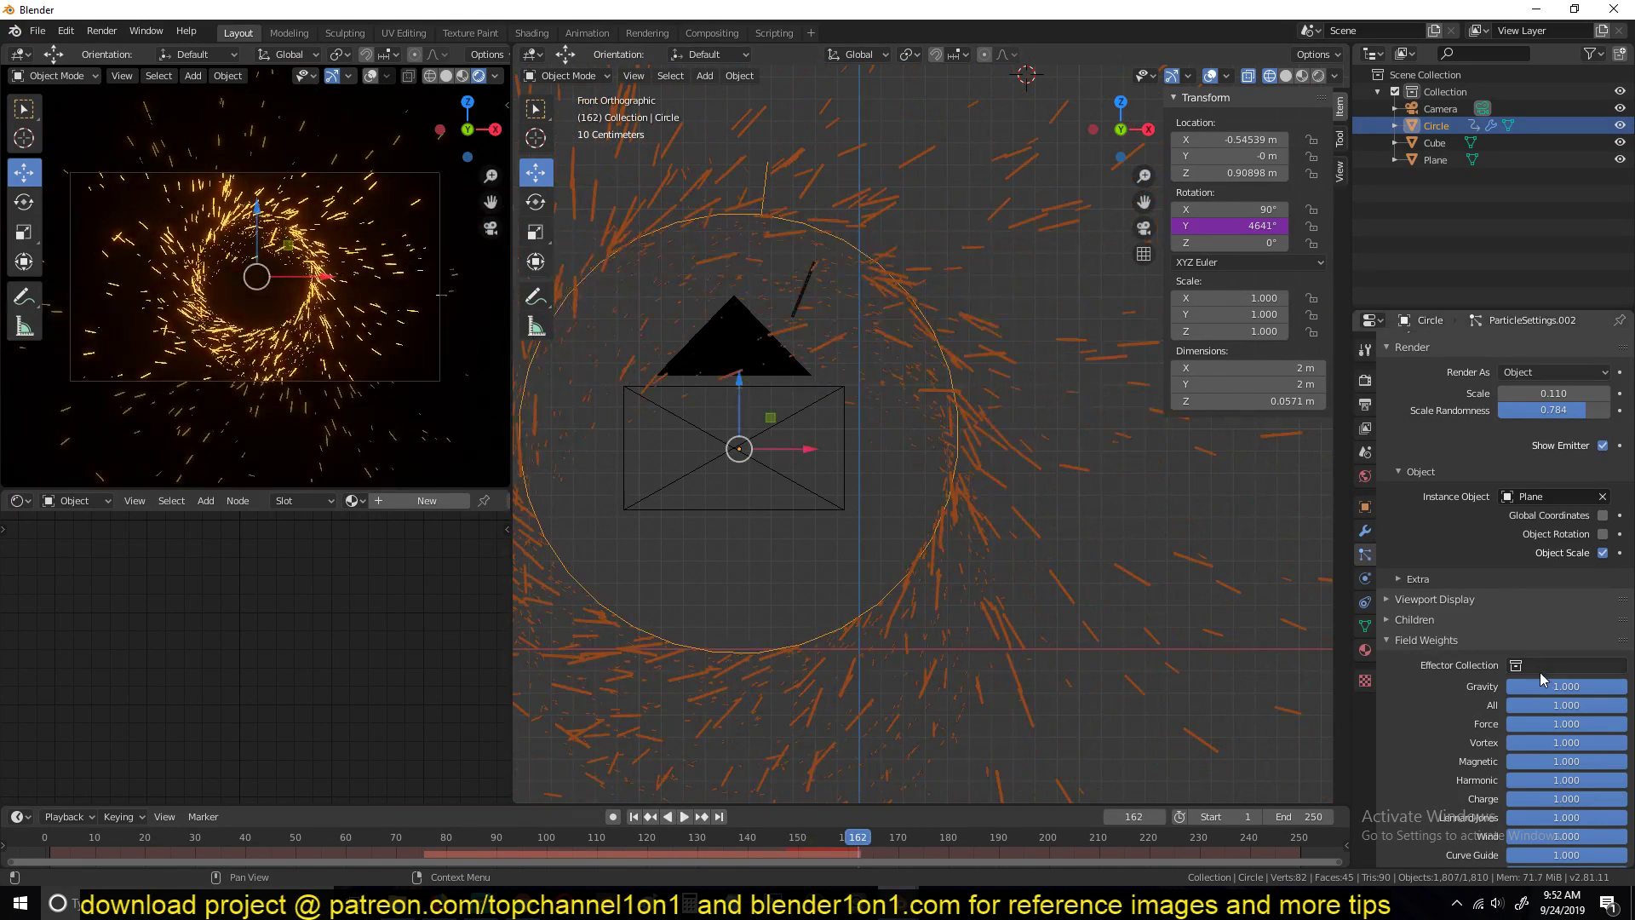
key(Return)
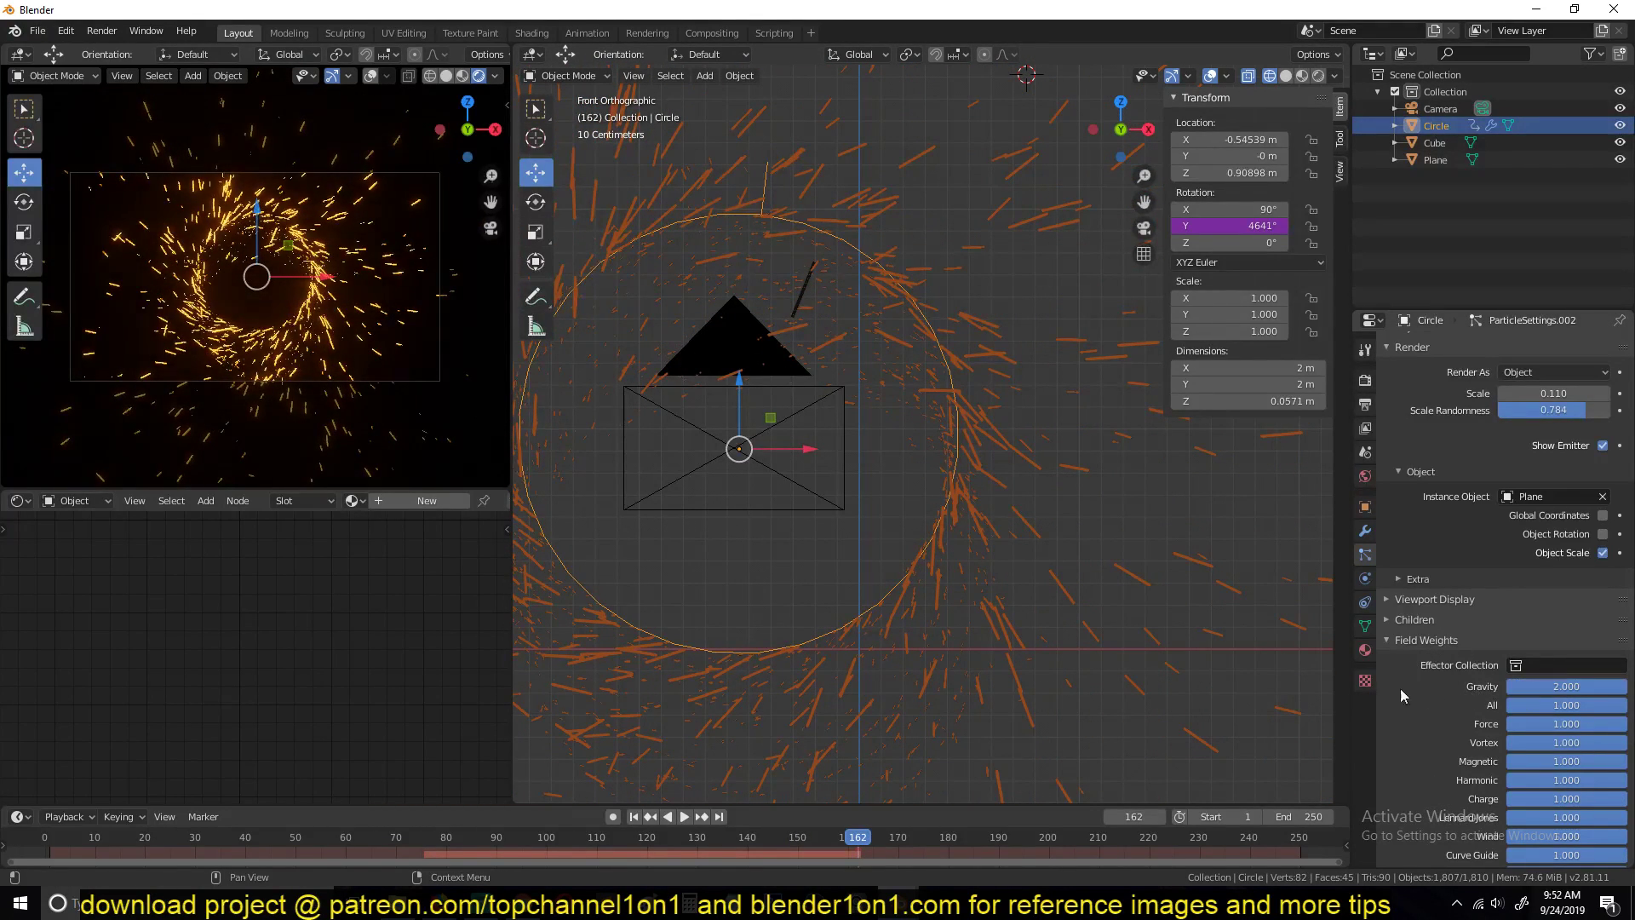
Step: Replay the animation from the start and stop at frame 37
click(38, 842)
key(space)
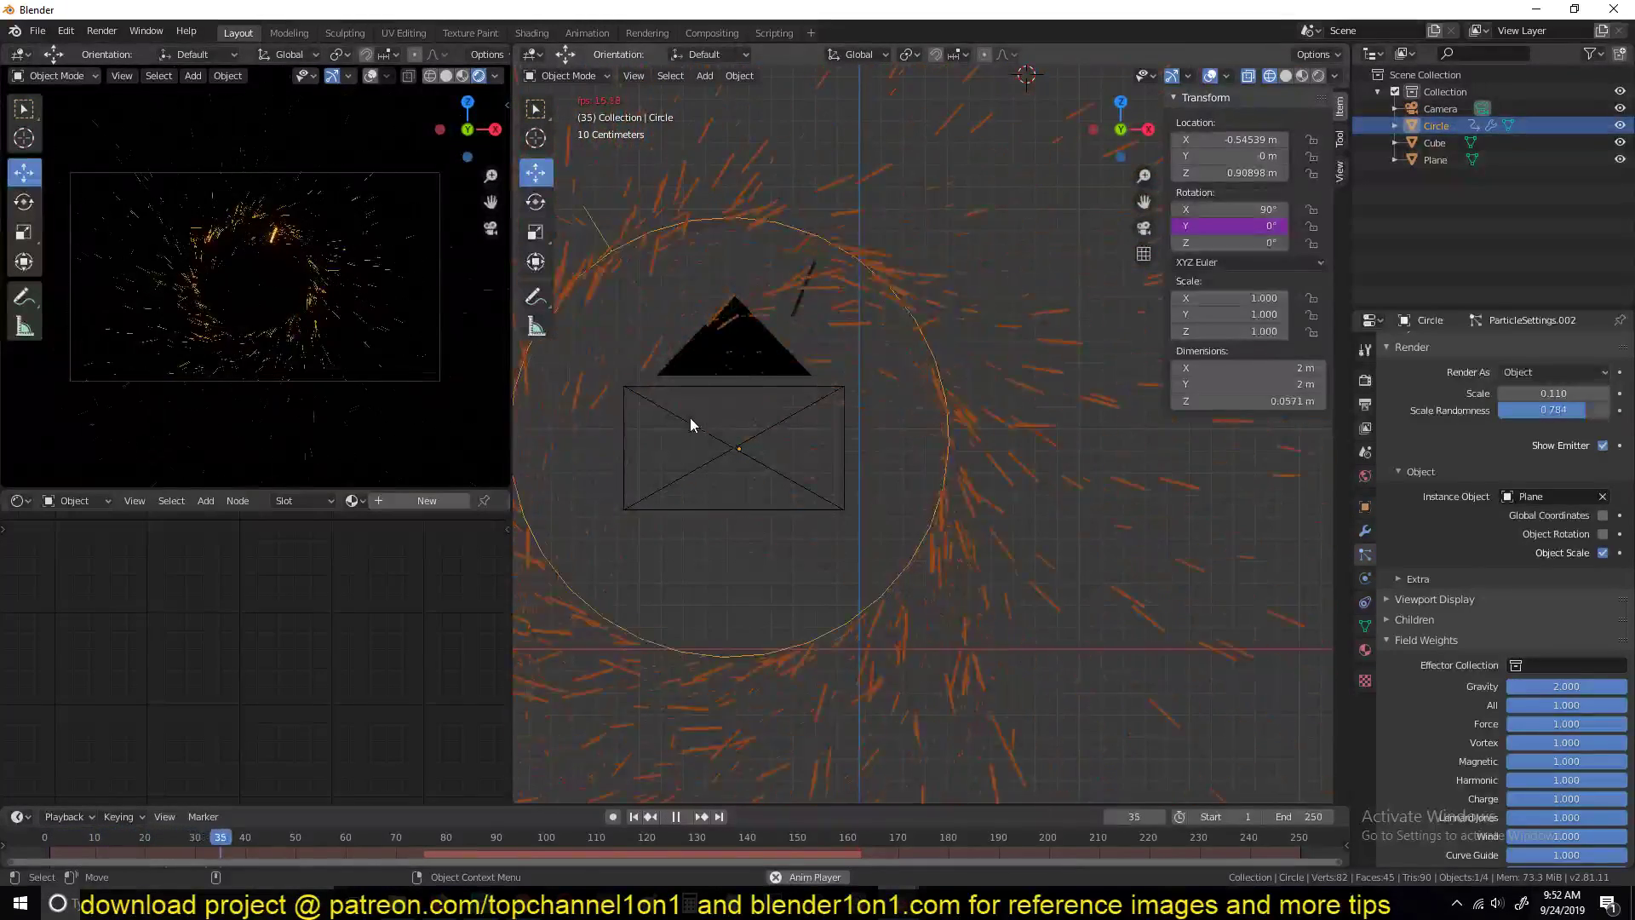
key(space)
scroll(206, 300, up, 5)
scroll(225, 254, down, 2)
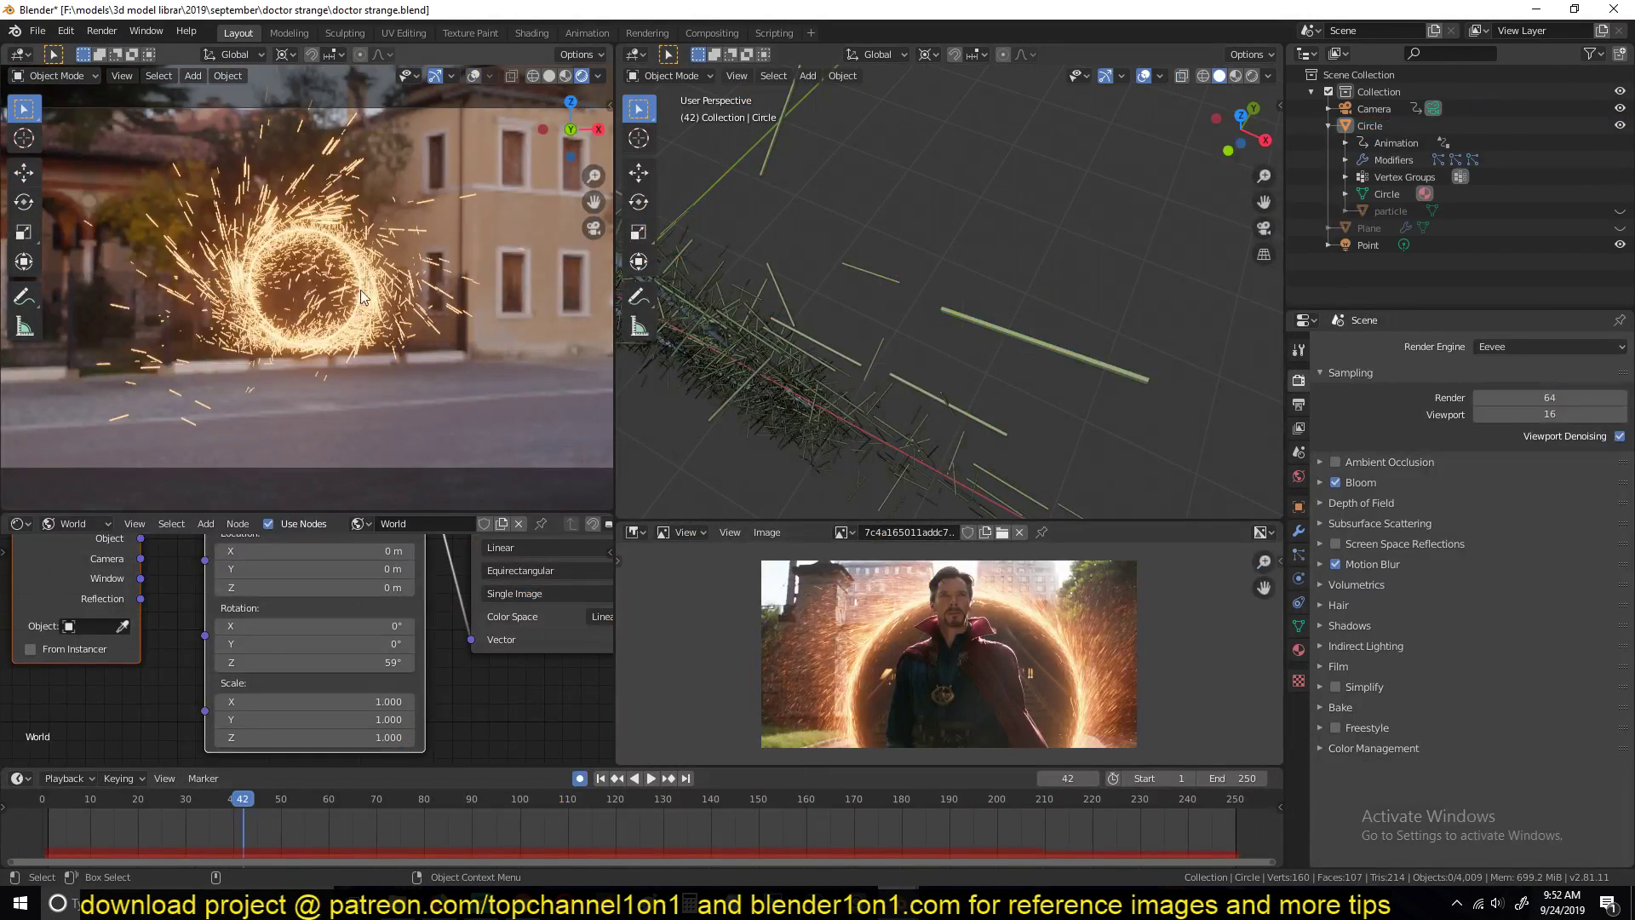
Step: Review the circle's particle modifiers and ParticleSettings.002 in the finished doctor strange.blend file, and return to the working scene
click(1299, 531)
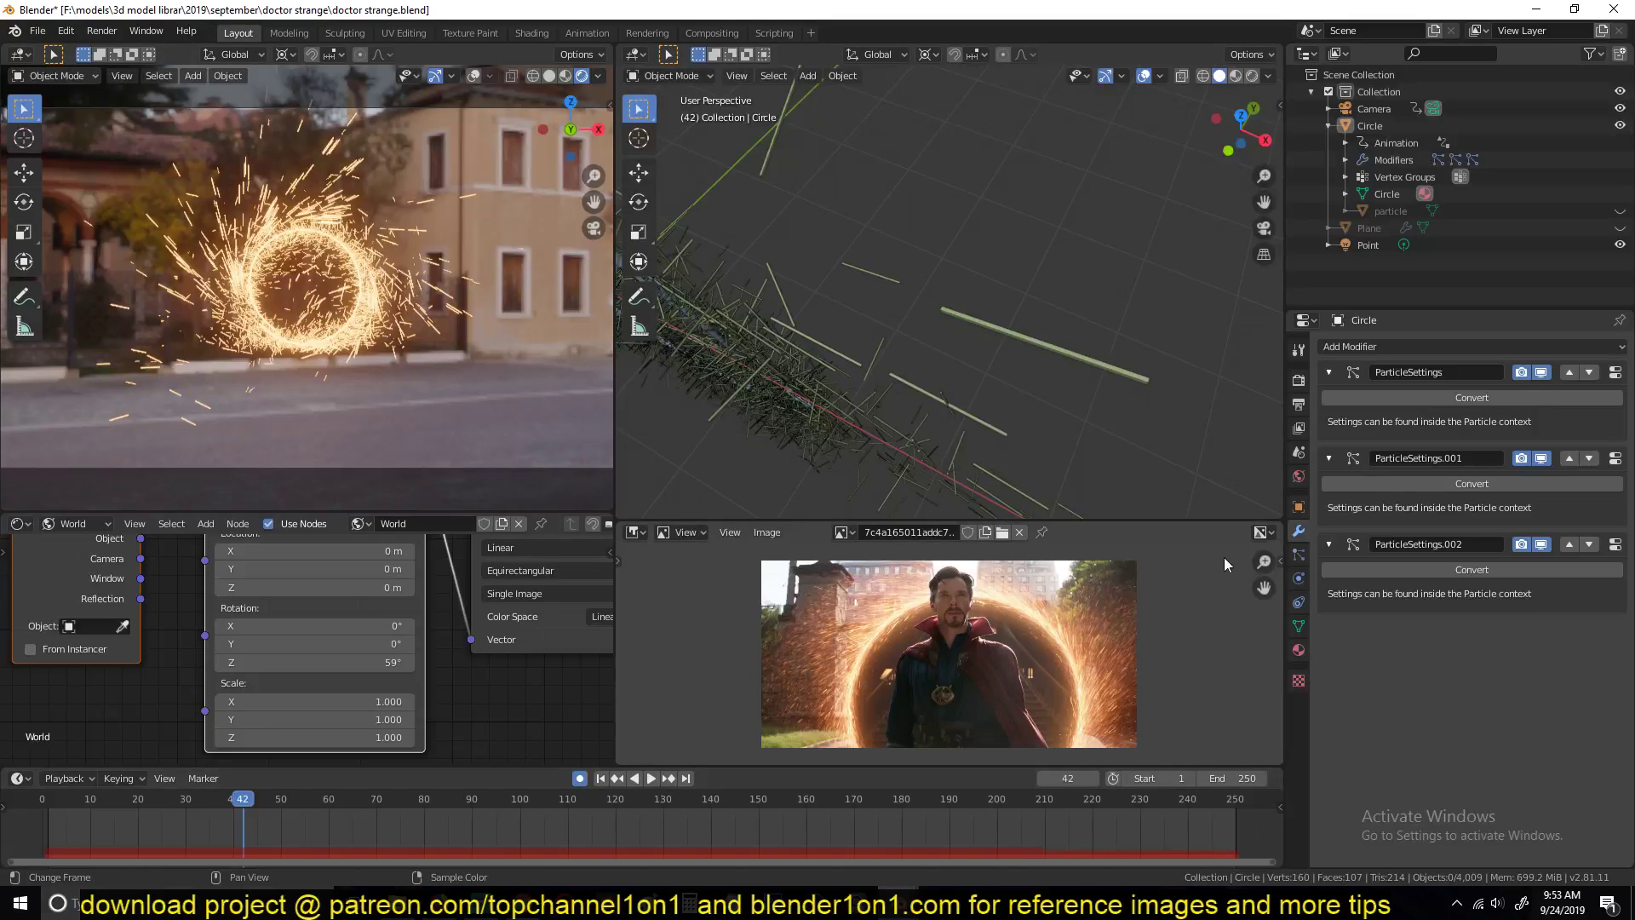
click(1619, 373)
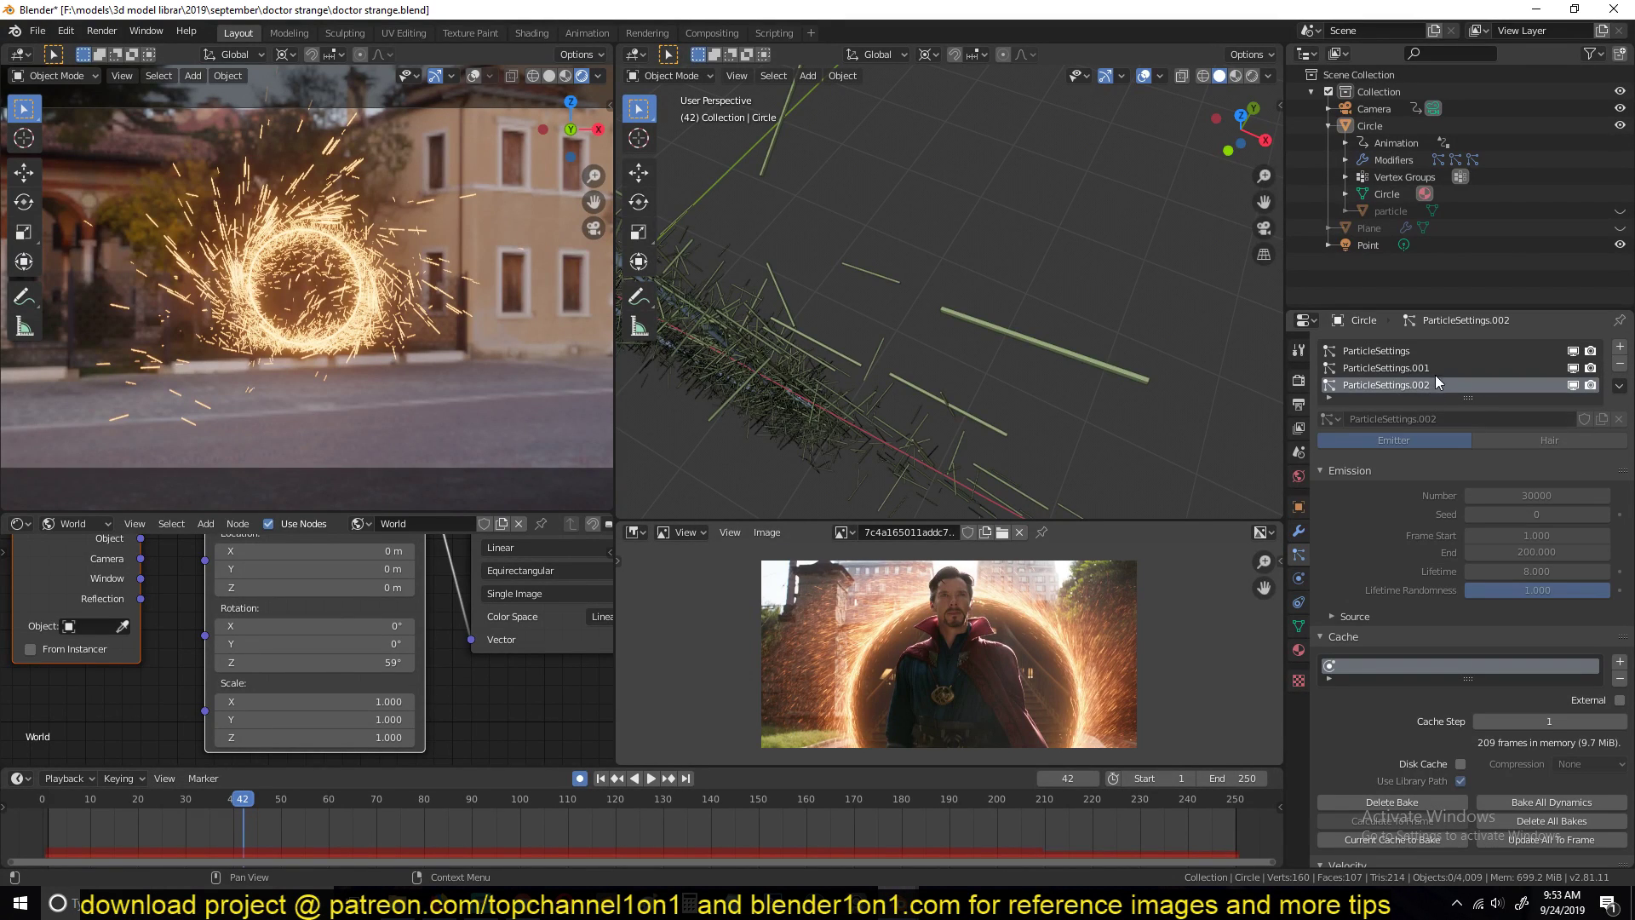
click(1534, 14)
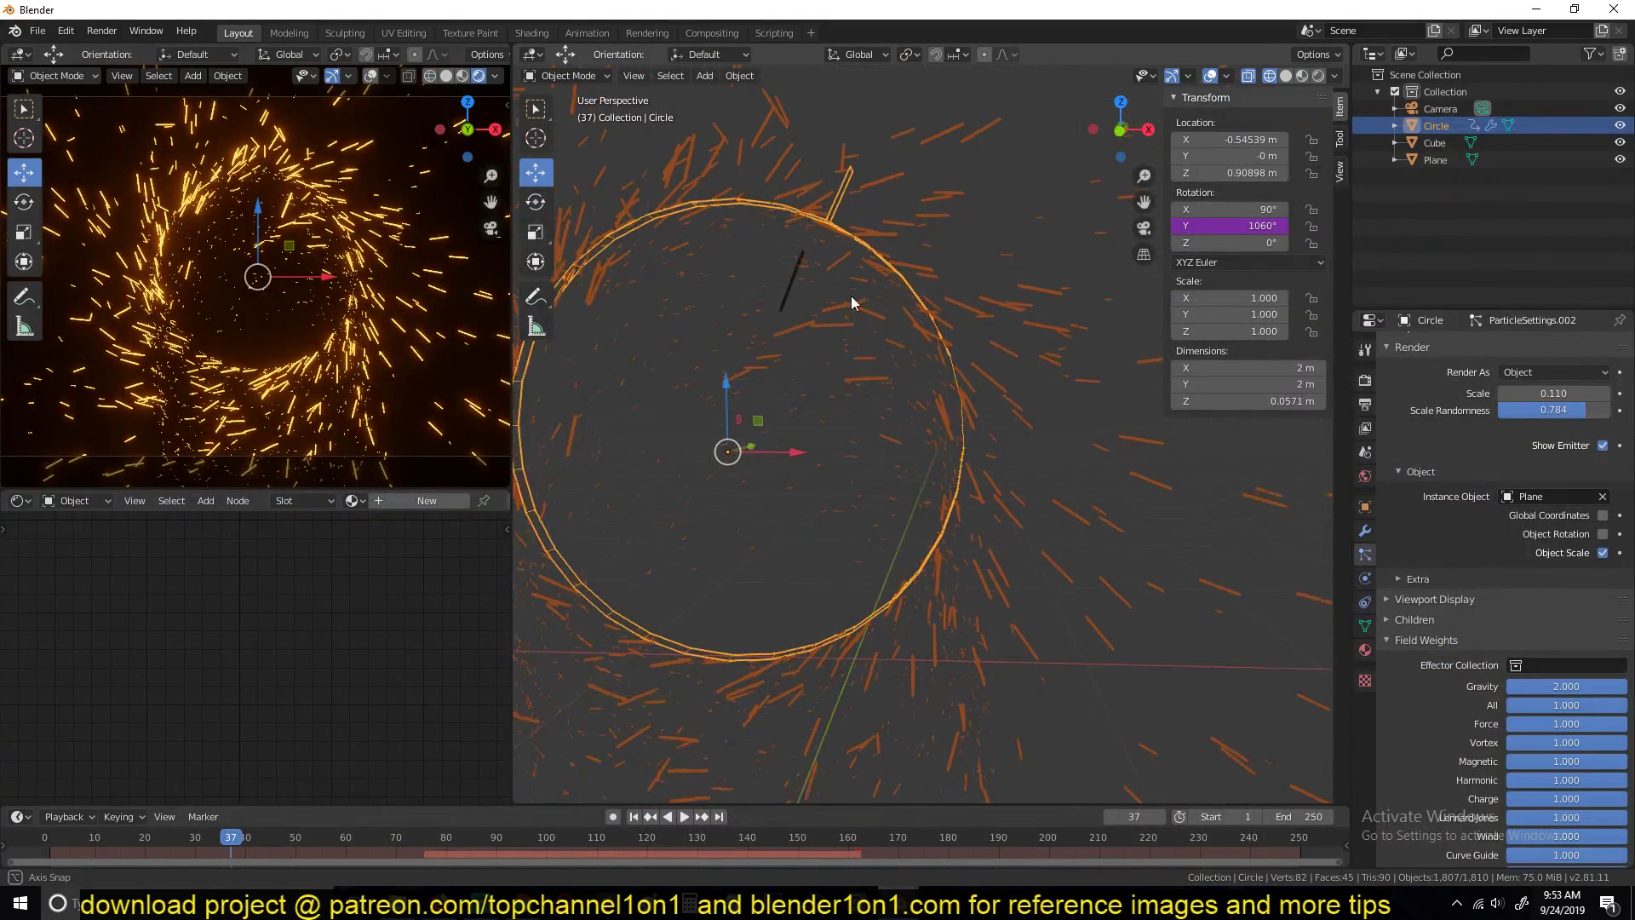
Step: Switch the main viewport to solid shading, assign Material.001 to the ring, and play the animation to frame 57
mouse_move(851, 295)
middle_down()
mouse_move(826, 321)
mouse_move(894, 233)
mouse_move(870, 240)
middle_up()
key(z)
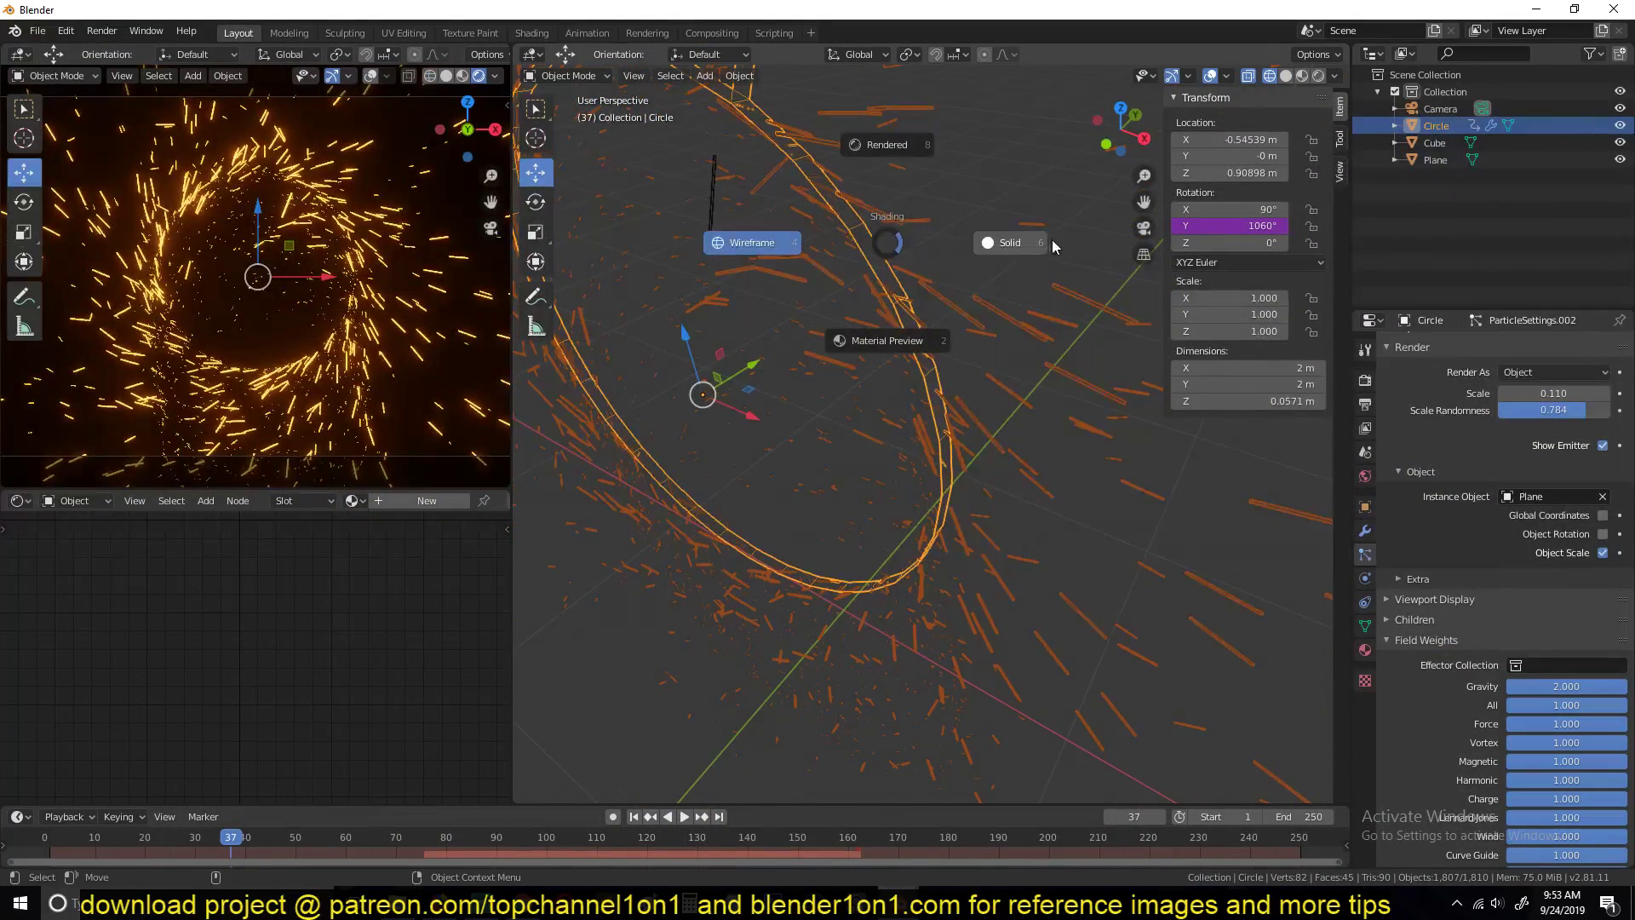
click(1053, 246)
click(1365, 648)
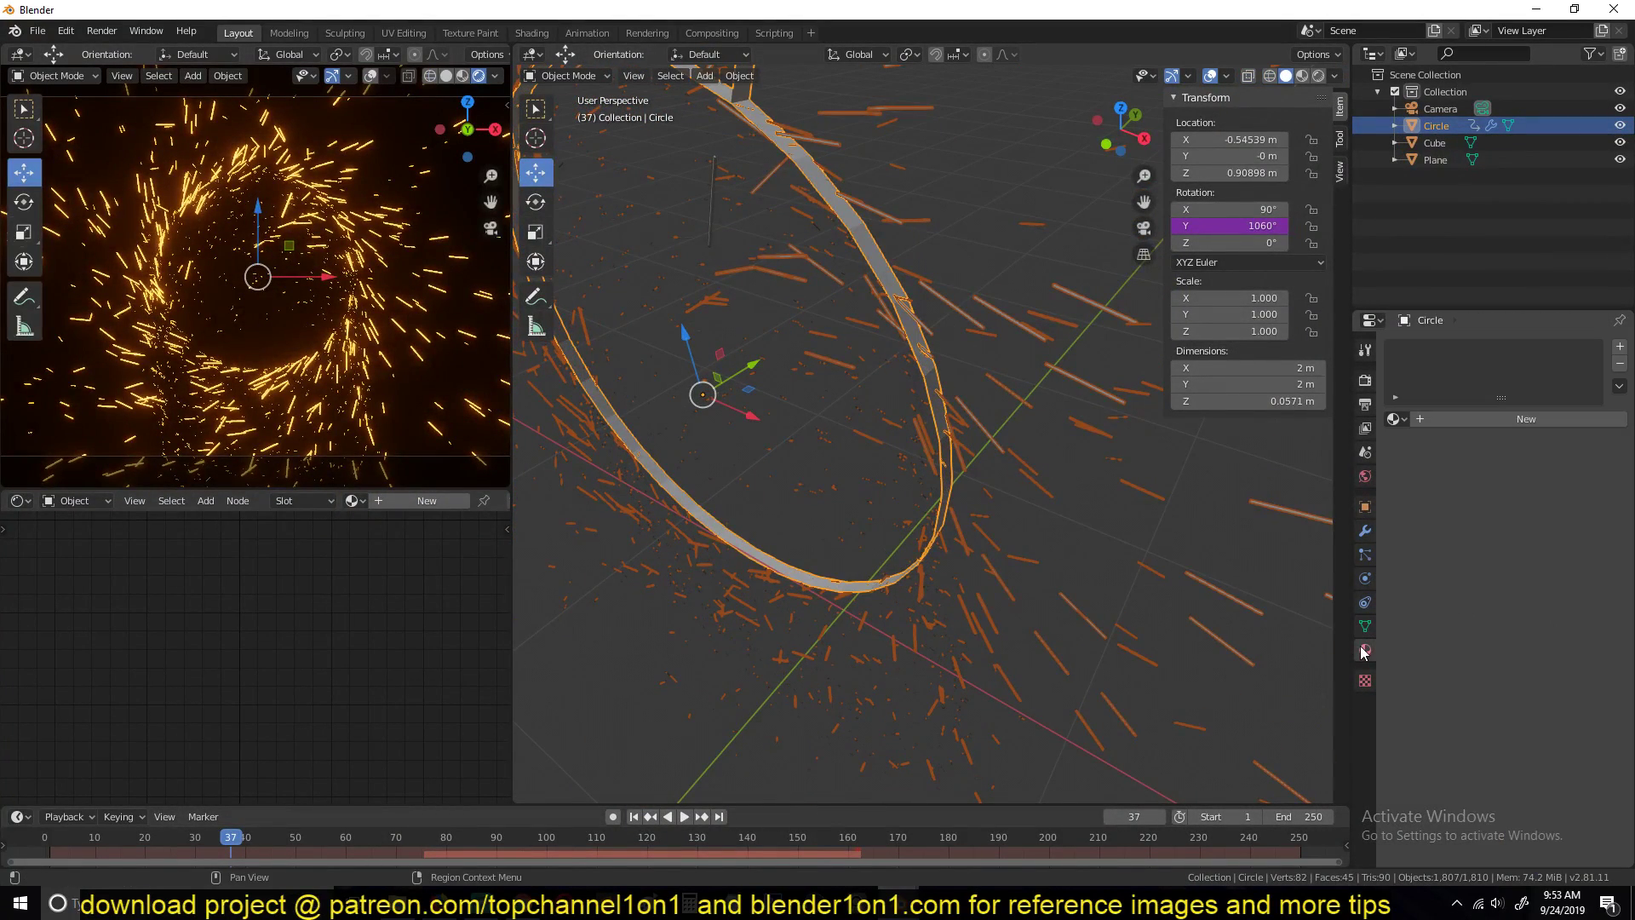
click(1395, 418)
click(1438, 460)
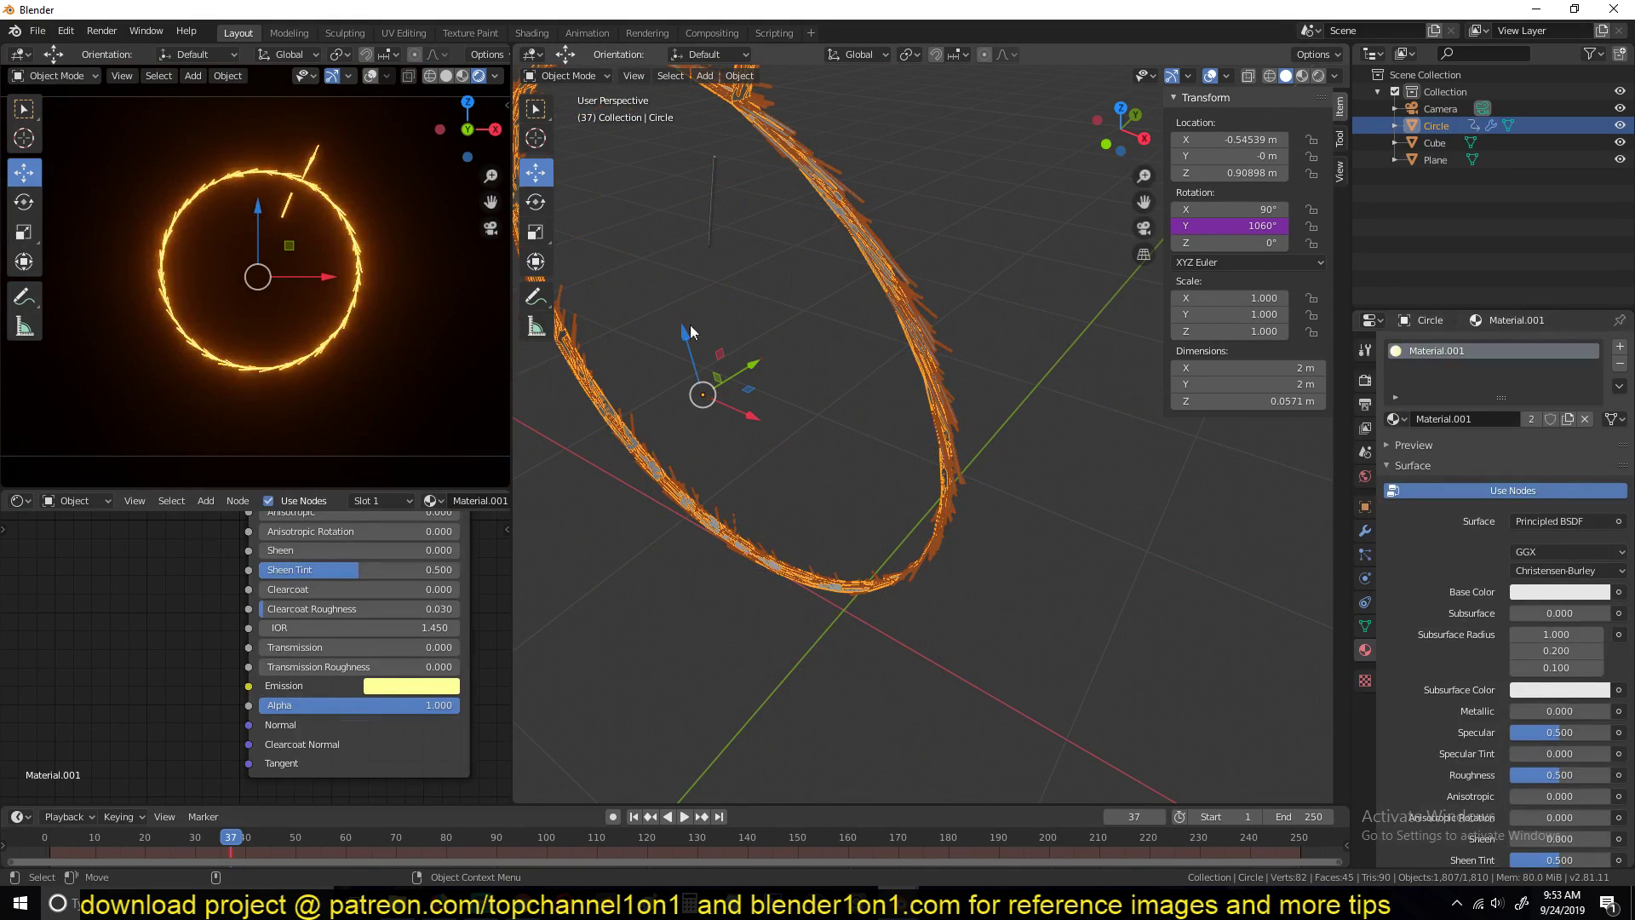
key(space)
key(space)
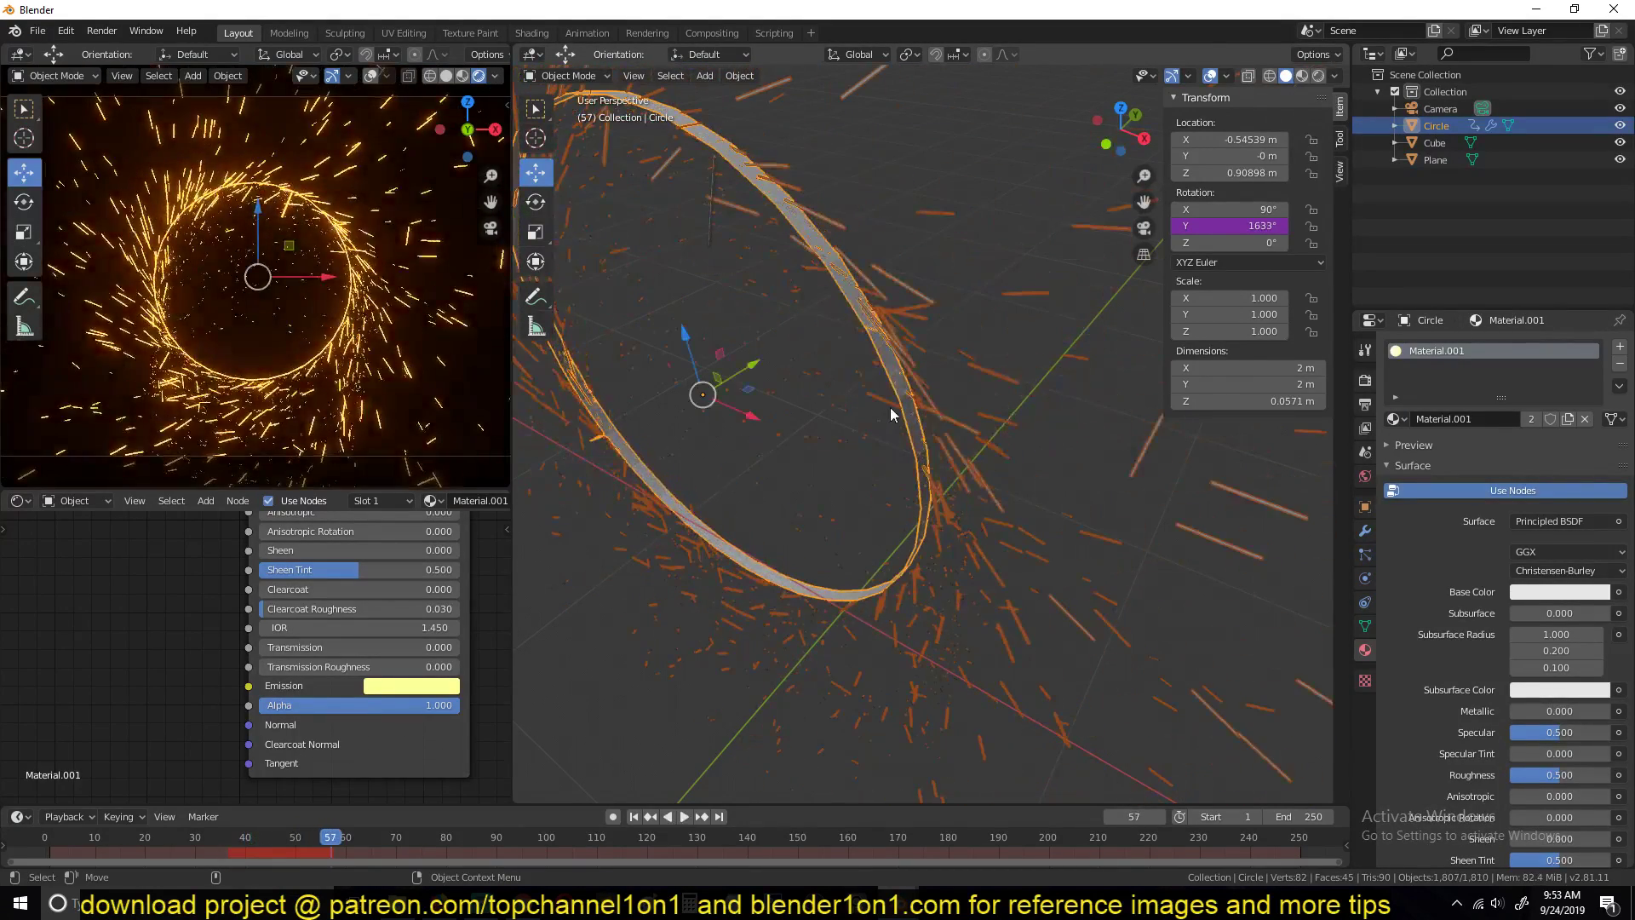
Step: Extrude the ring's loop of faces in place and scale the extruded faces to about 0.991 to thicken the band
key(Tab)
middle_drag(904, 399, 875, 506)
key(3)
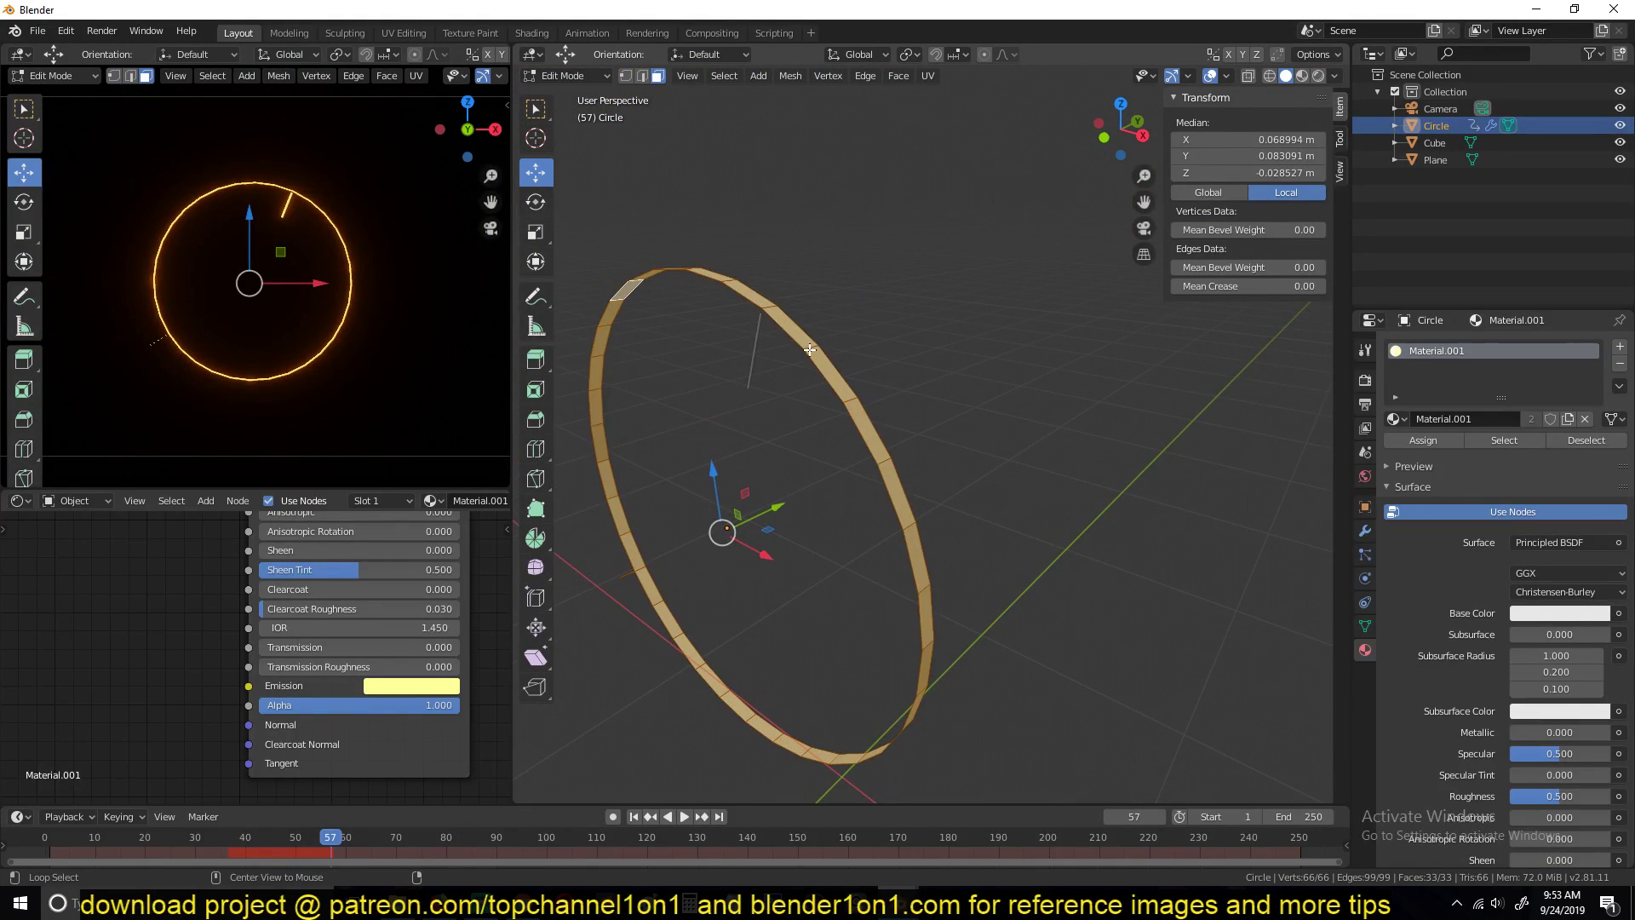
shift+click(811, 349)
scroll(956, 389, up, 3)
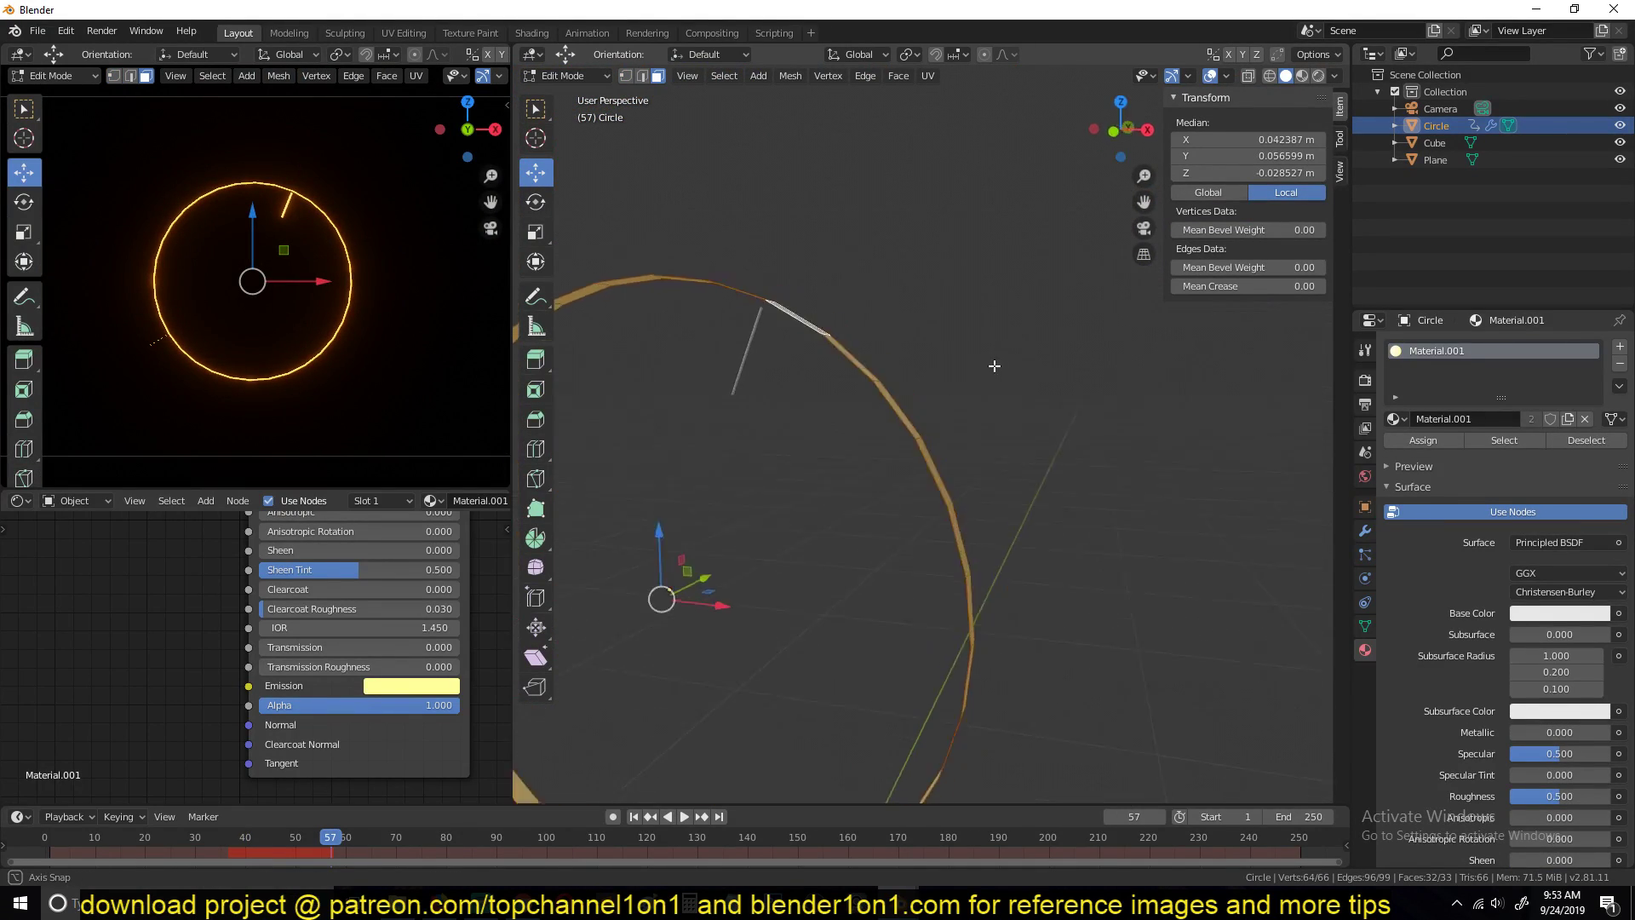
scroll(960, 391, down, 5)
shift+middle_drag(971, 389, 1010, 341)
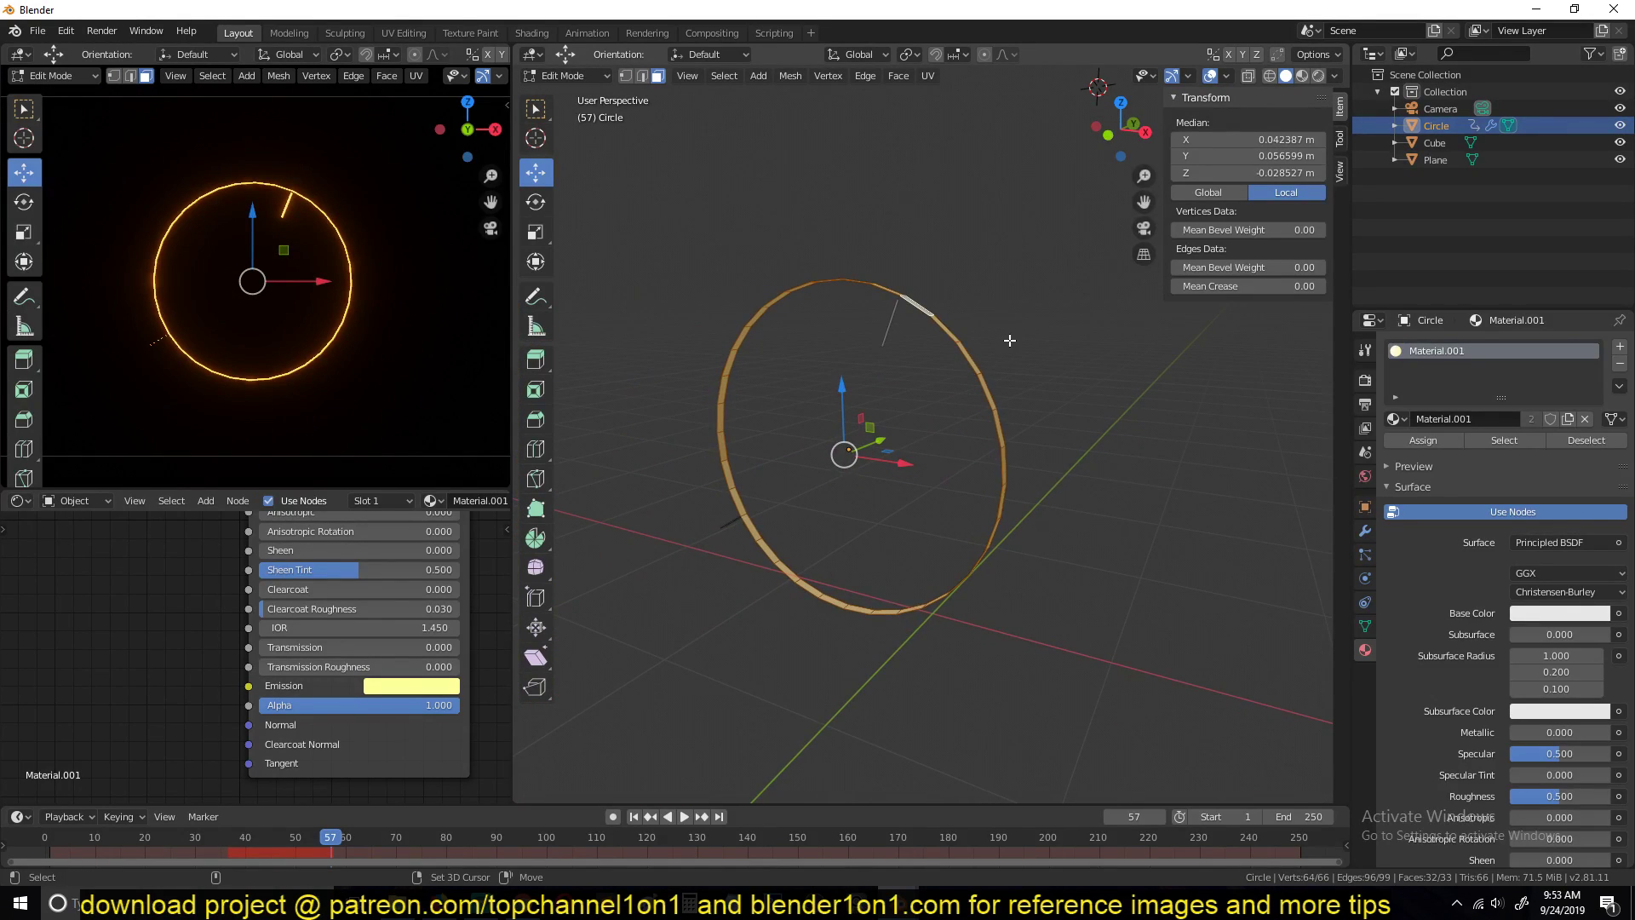
key(alt+e)
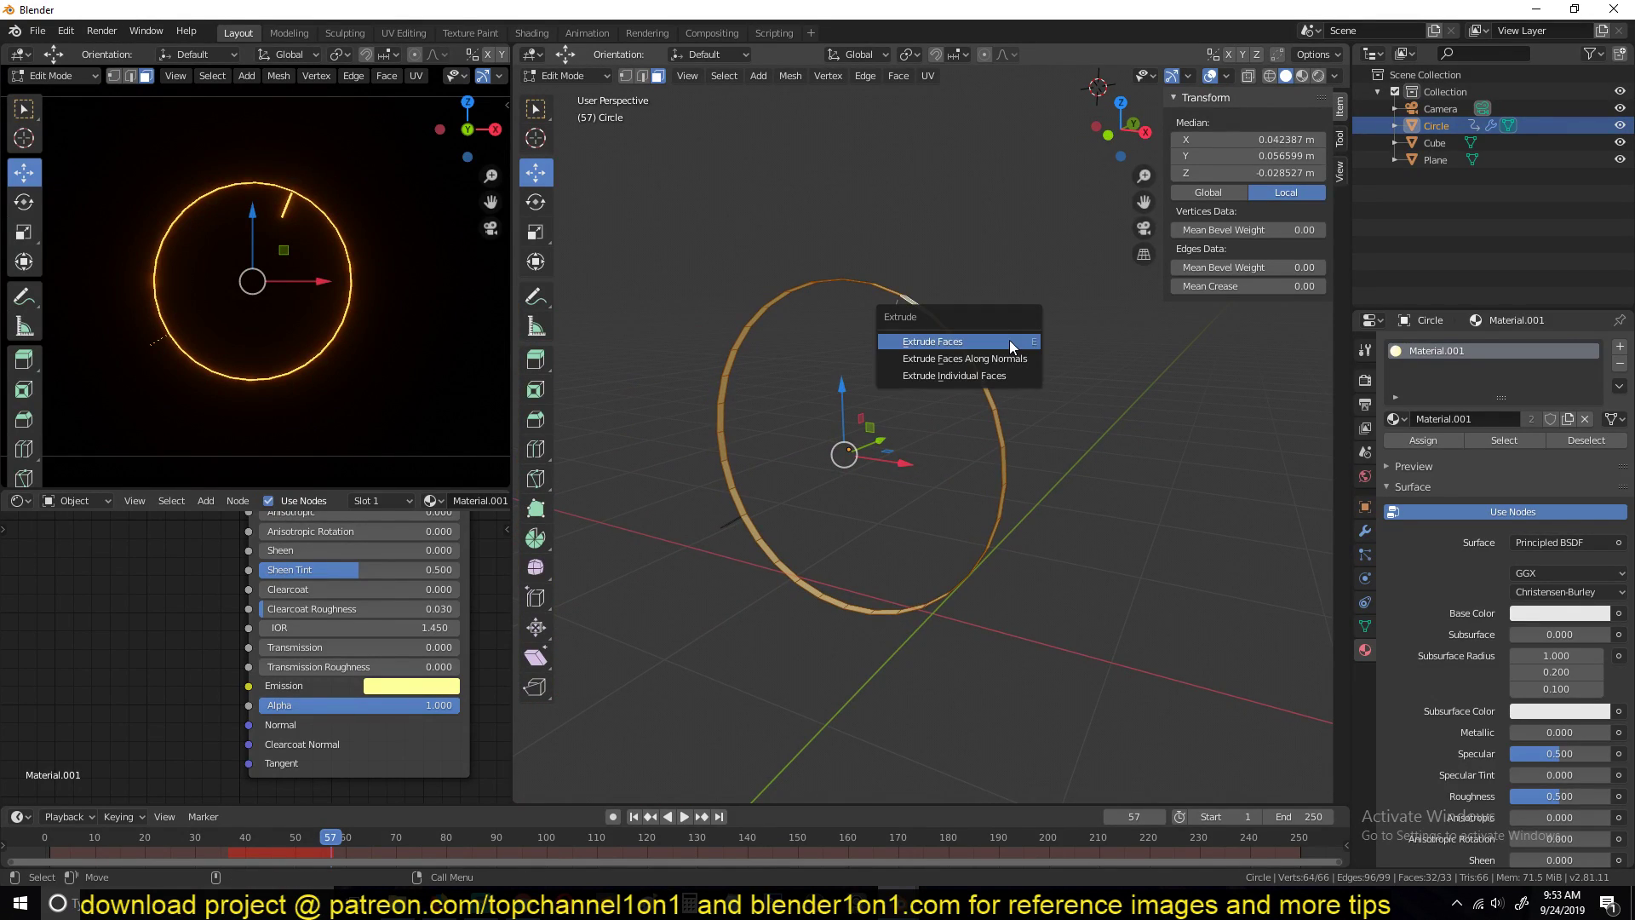
click(1009, 339)
right_click(1005, 347)
key(s)
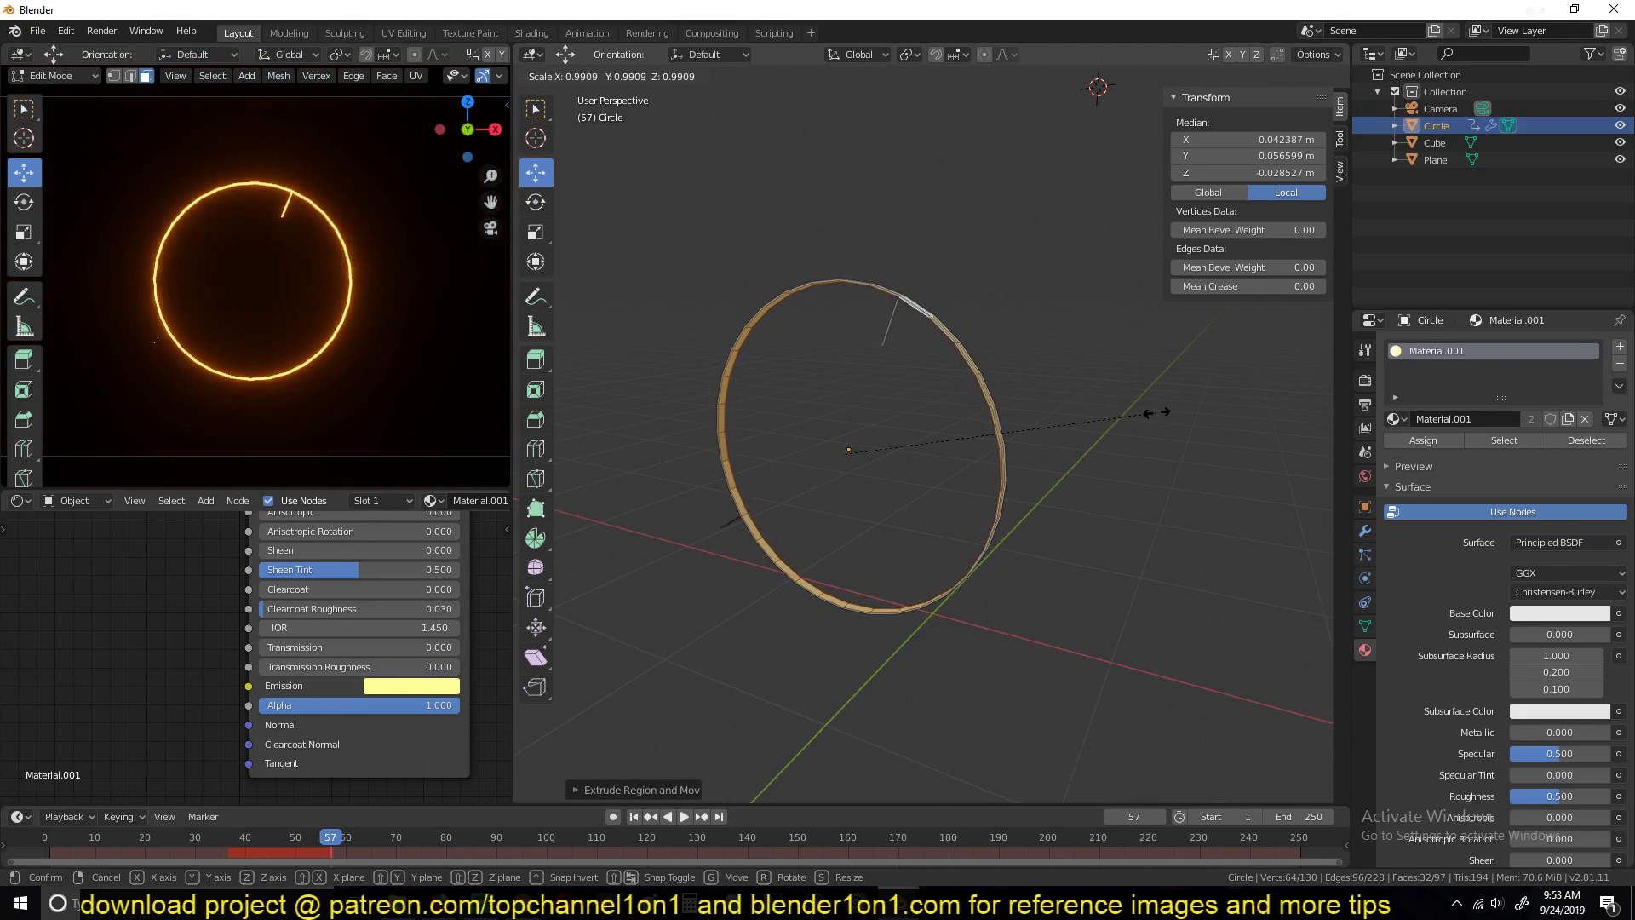
click(1157, 414)
key(Tab)
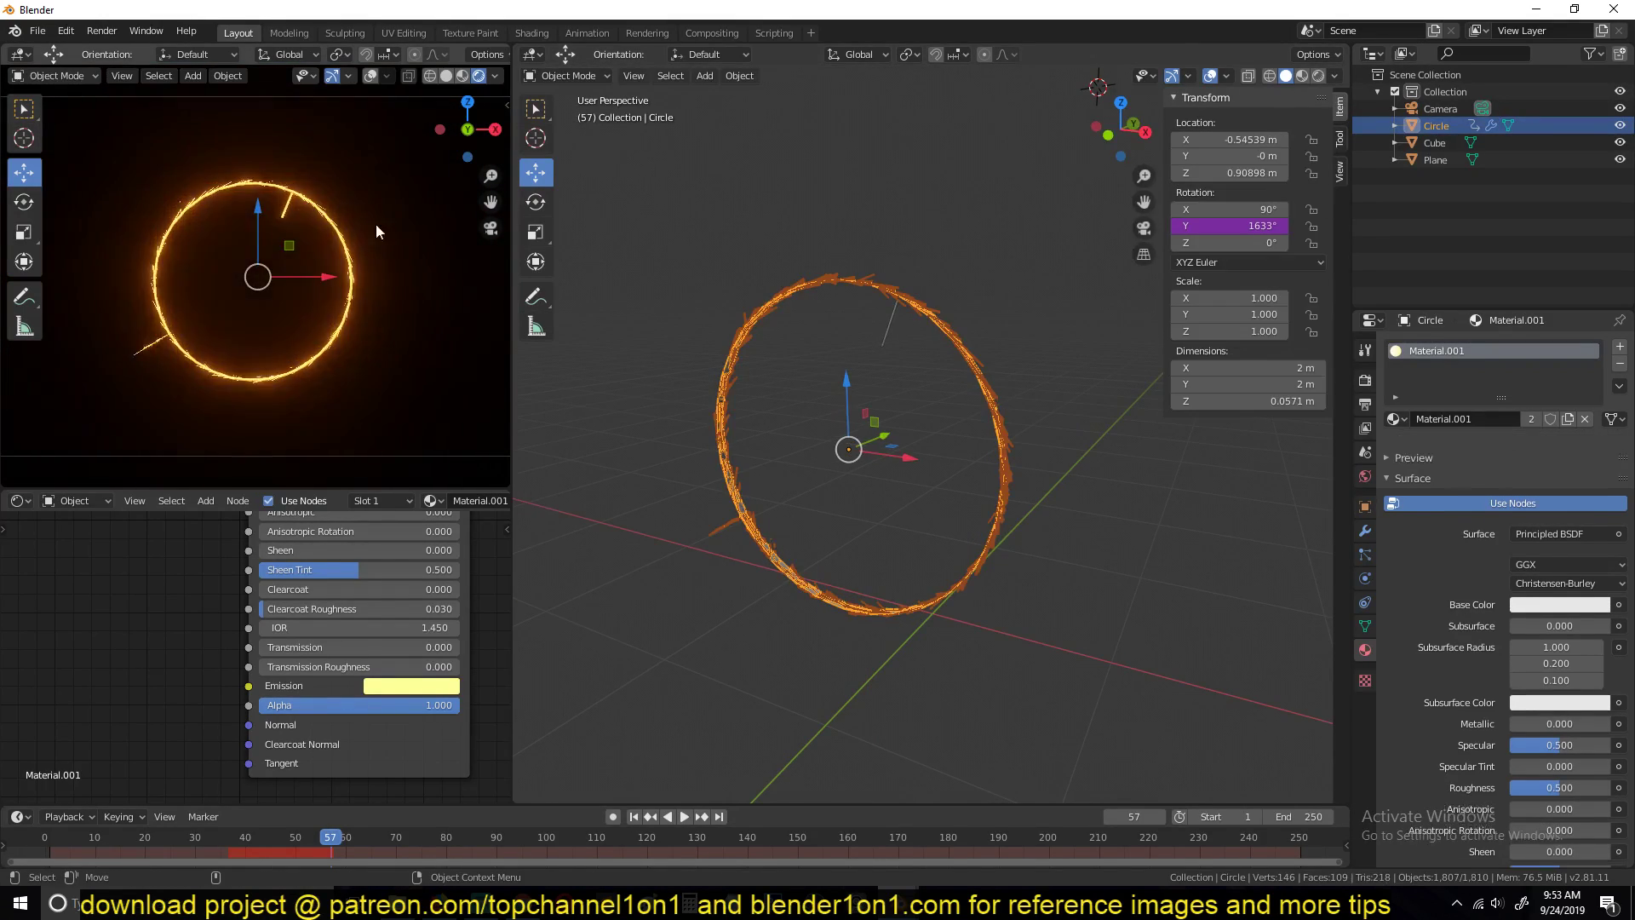
Step: Replay the animation from the start to frame 31 to check the thickened ring
click(40, 852)
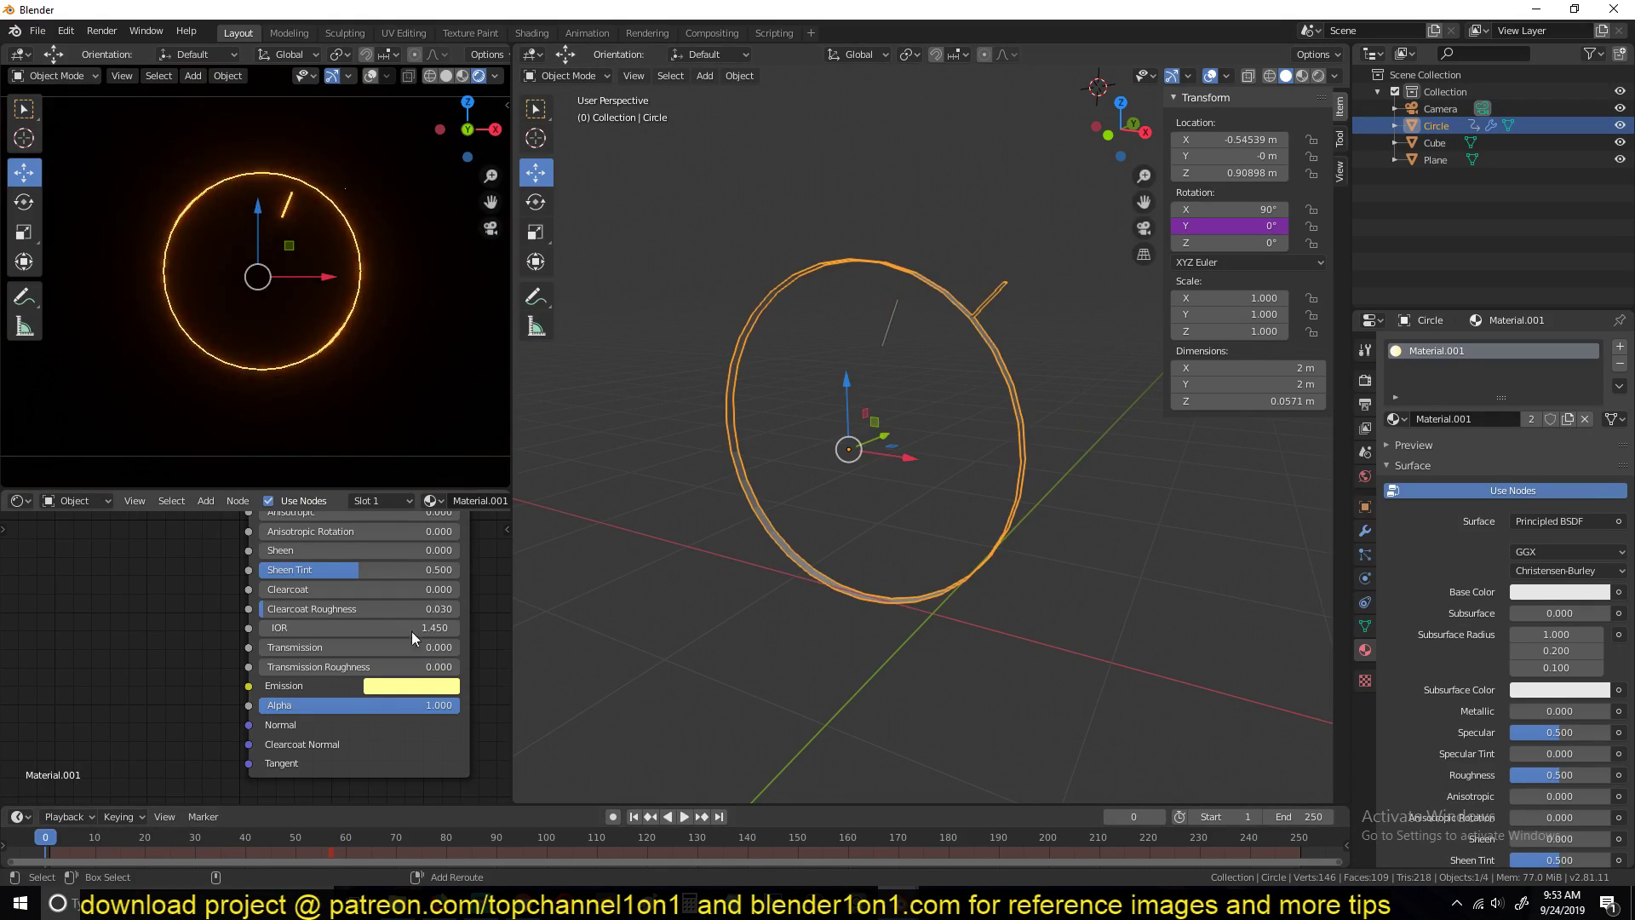
key(space)
key(space)
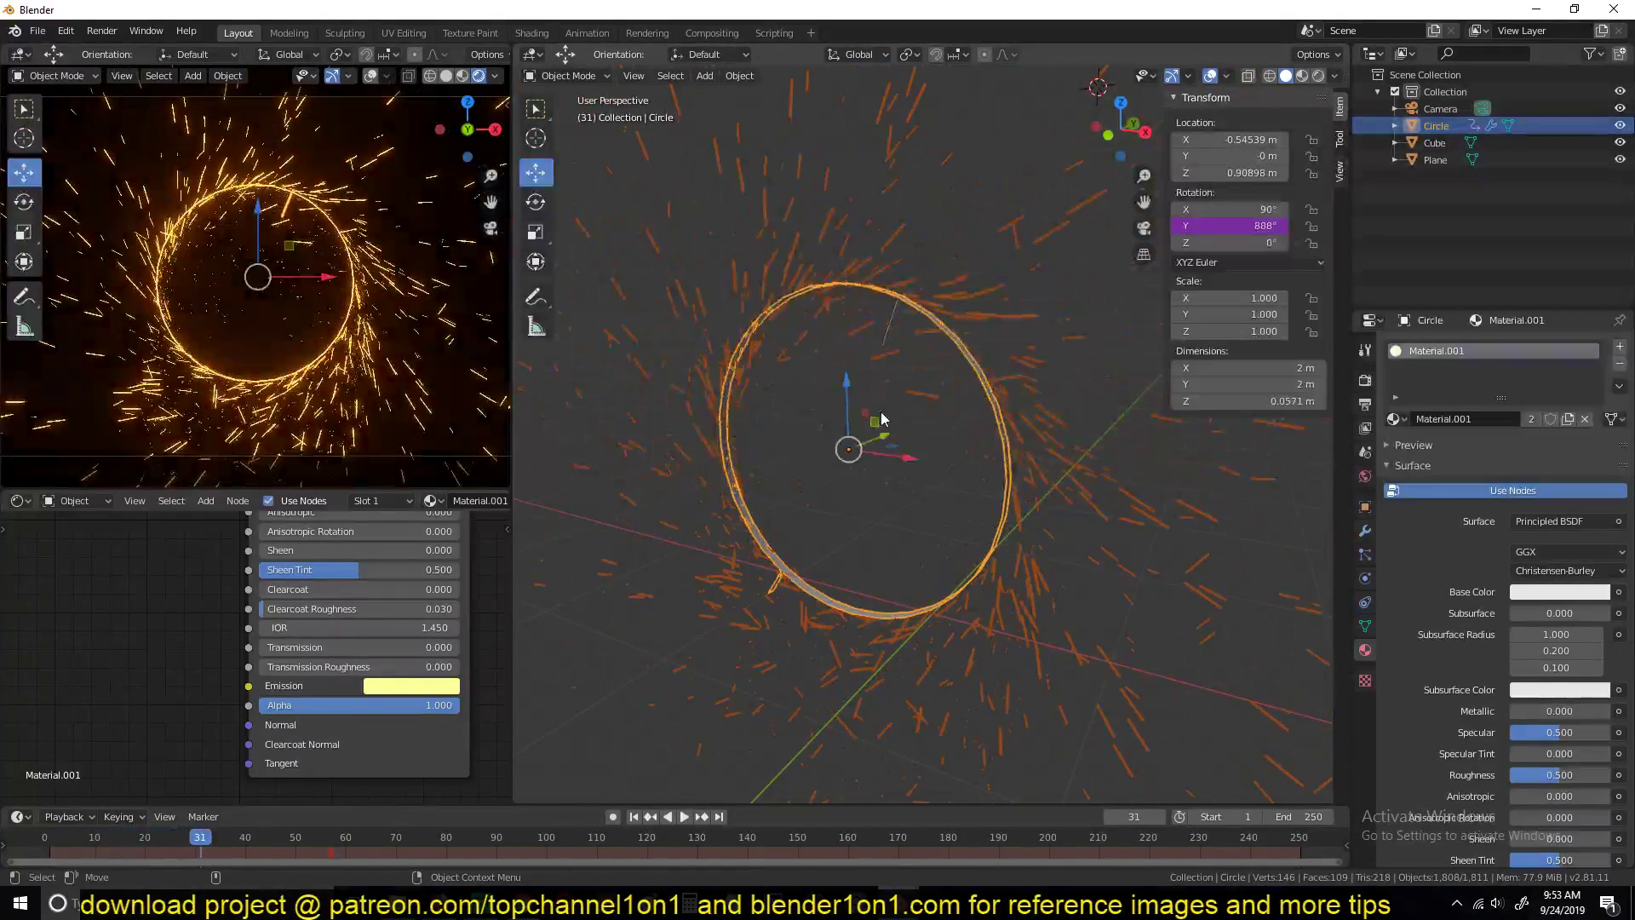
Step: Scale the ring's extruded faces again, to about 0.99, to make the band thicker
scroll(896, 416, up, 5)
key(Tab)
middle_drag(931, 383, 892, 448)
key(s)
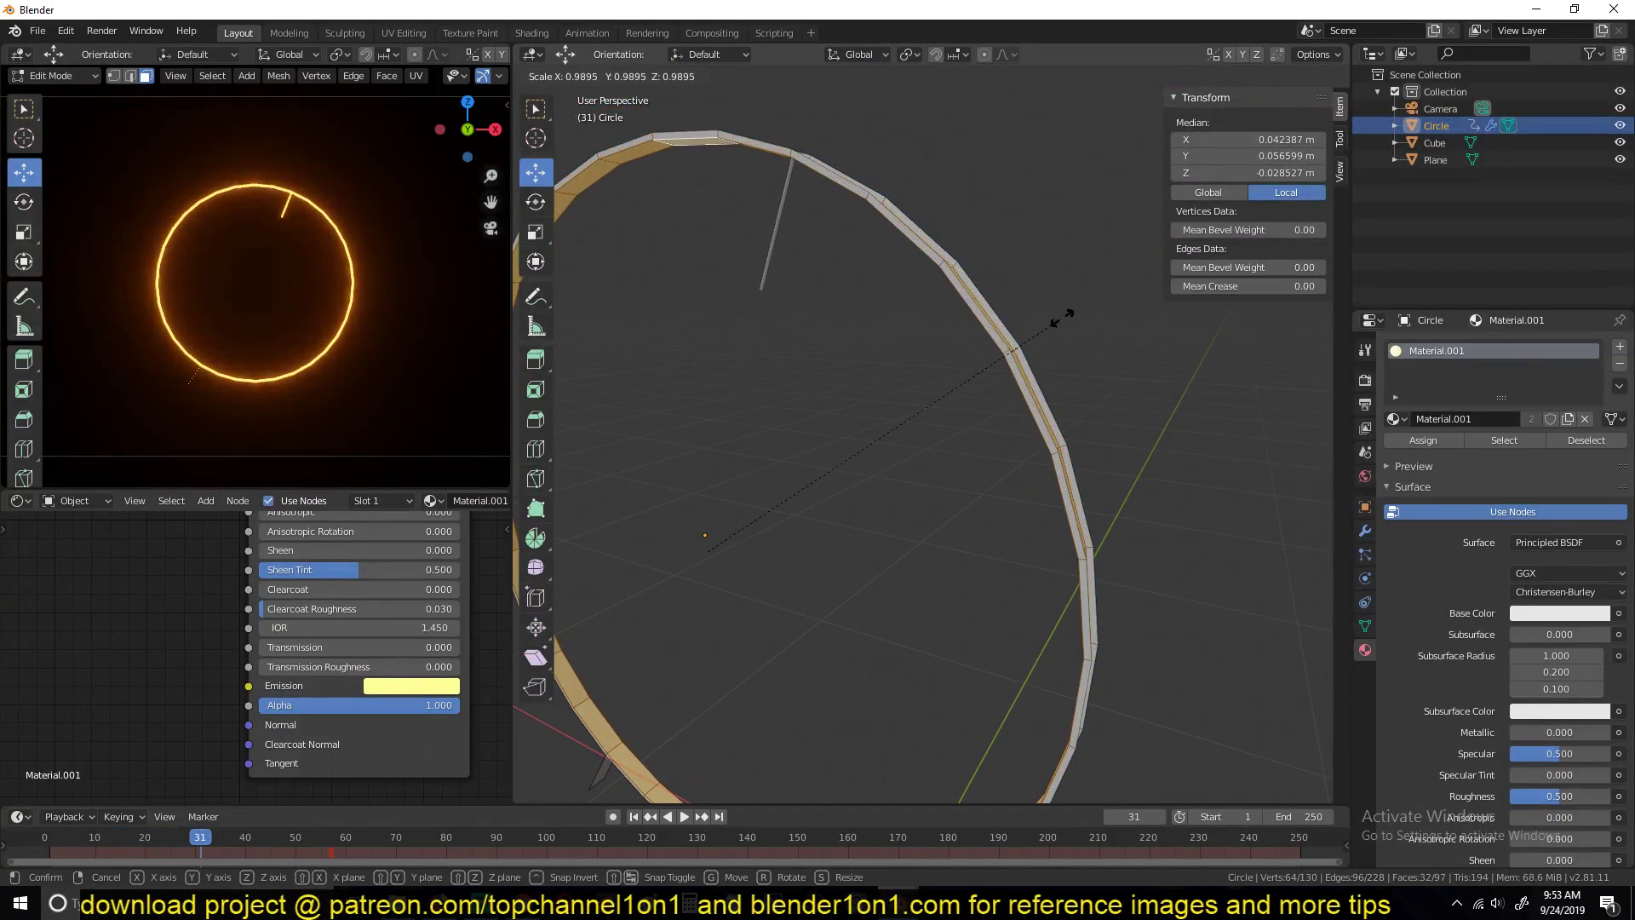
click(1056, 325)
key(Tab)
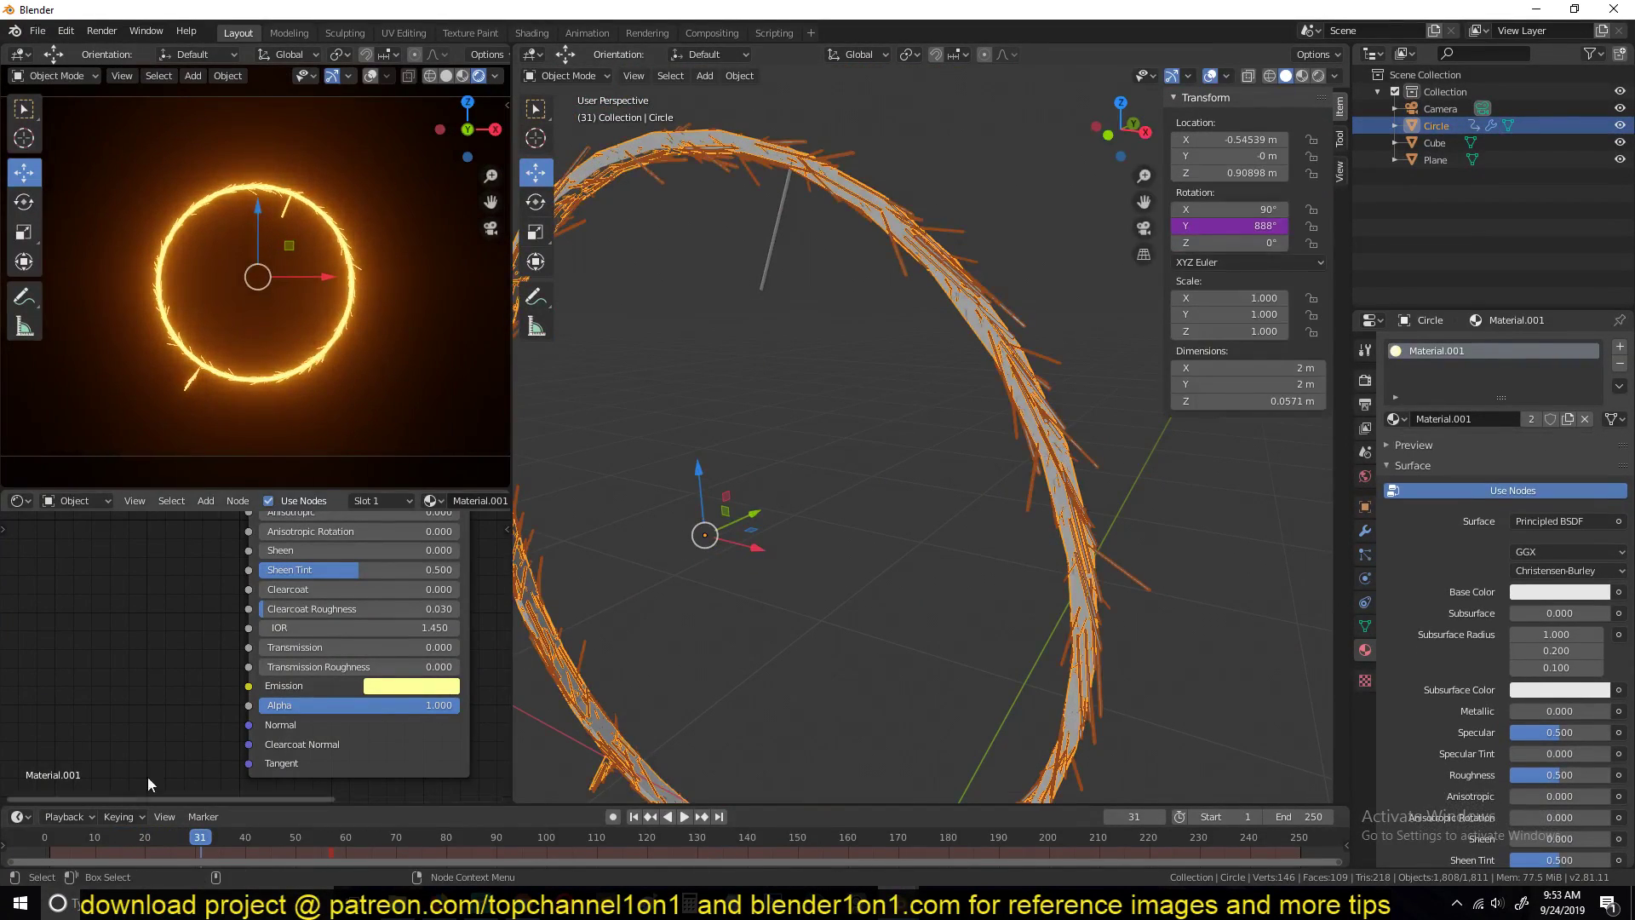
Step: Replay the animation from the start to frame 191 and view the ring nearly from the front
click(43, 850)
key(space)
scroll(908, 314, down, 5)
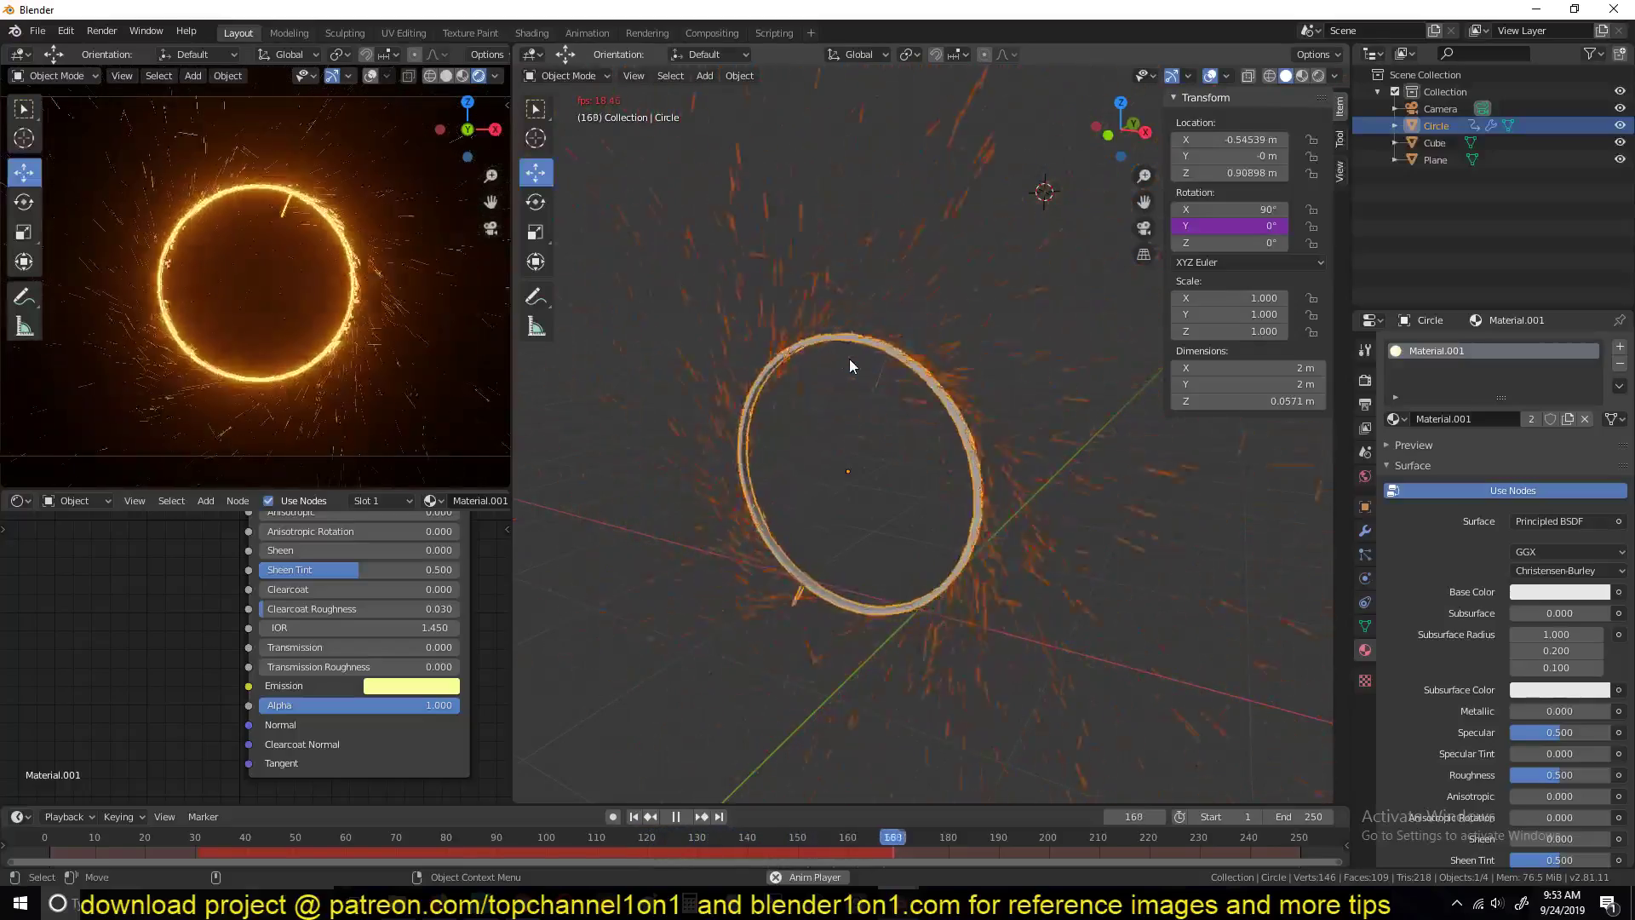
key(space)
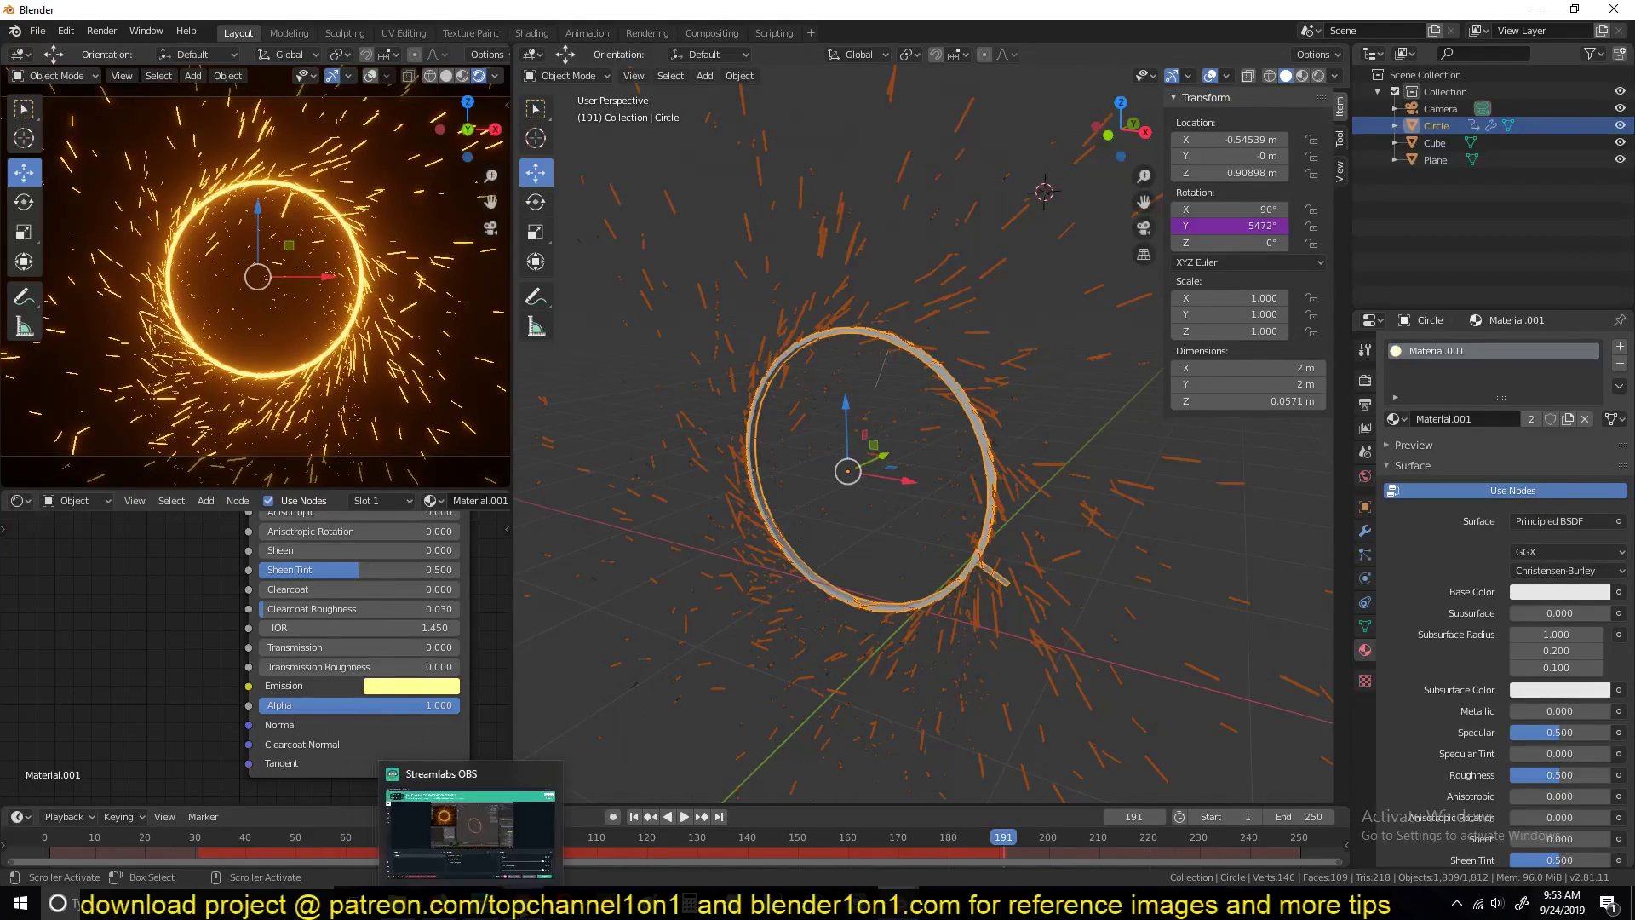
mouse_move(523, 903)
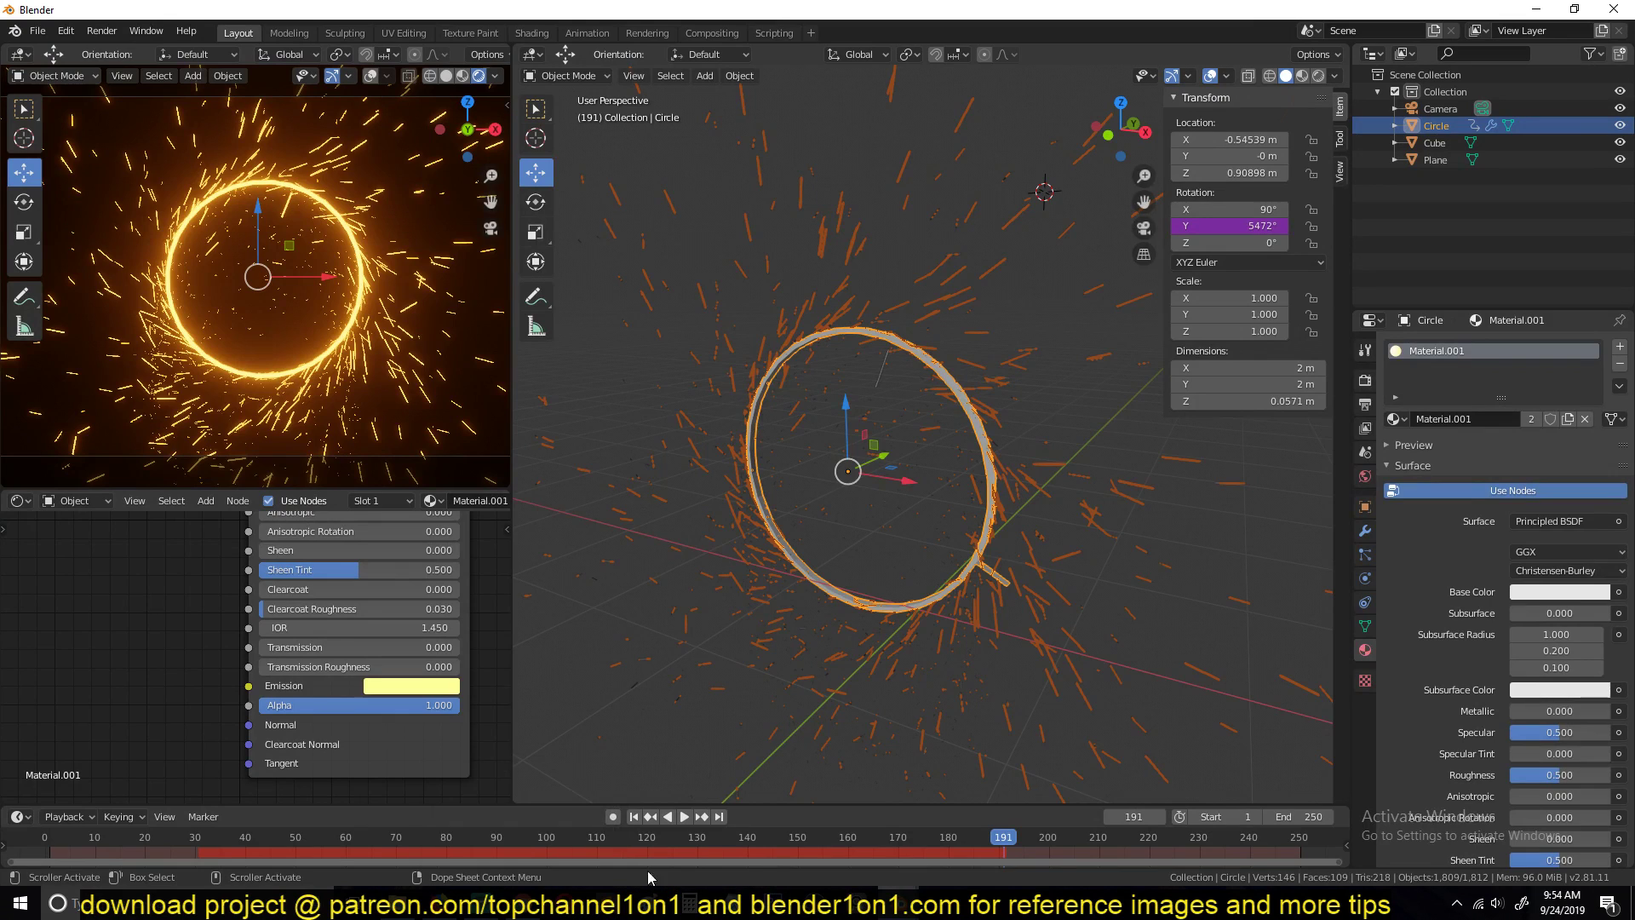
middle_drag(826, 522, 924, 534)
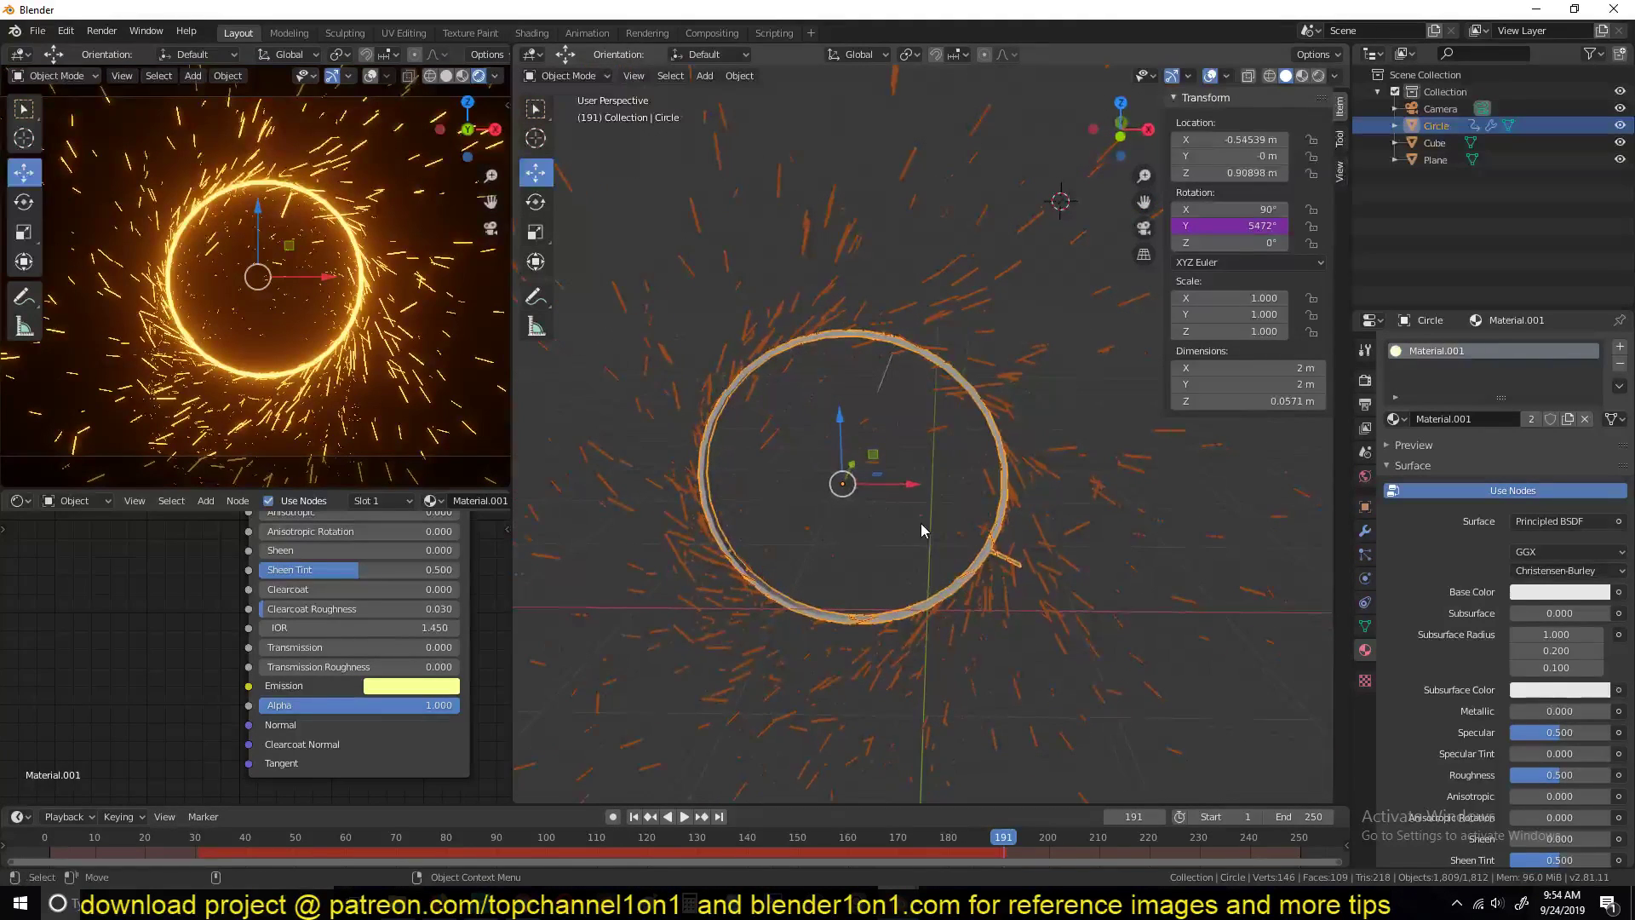